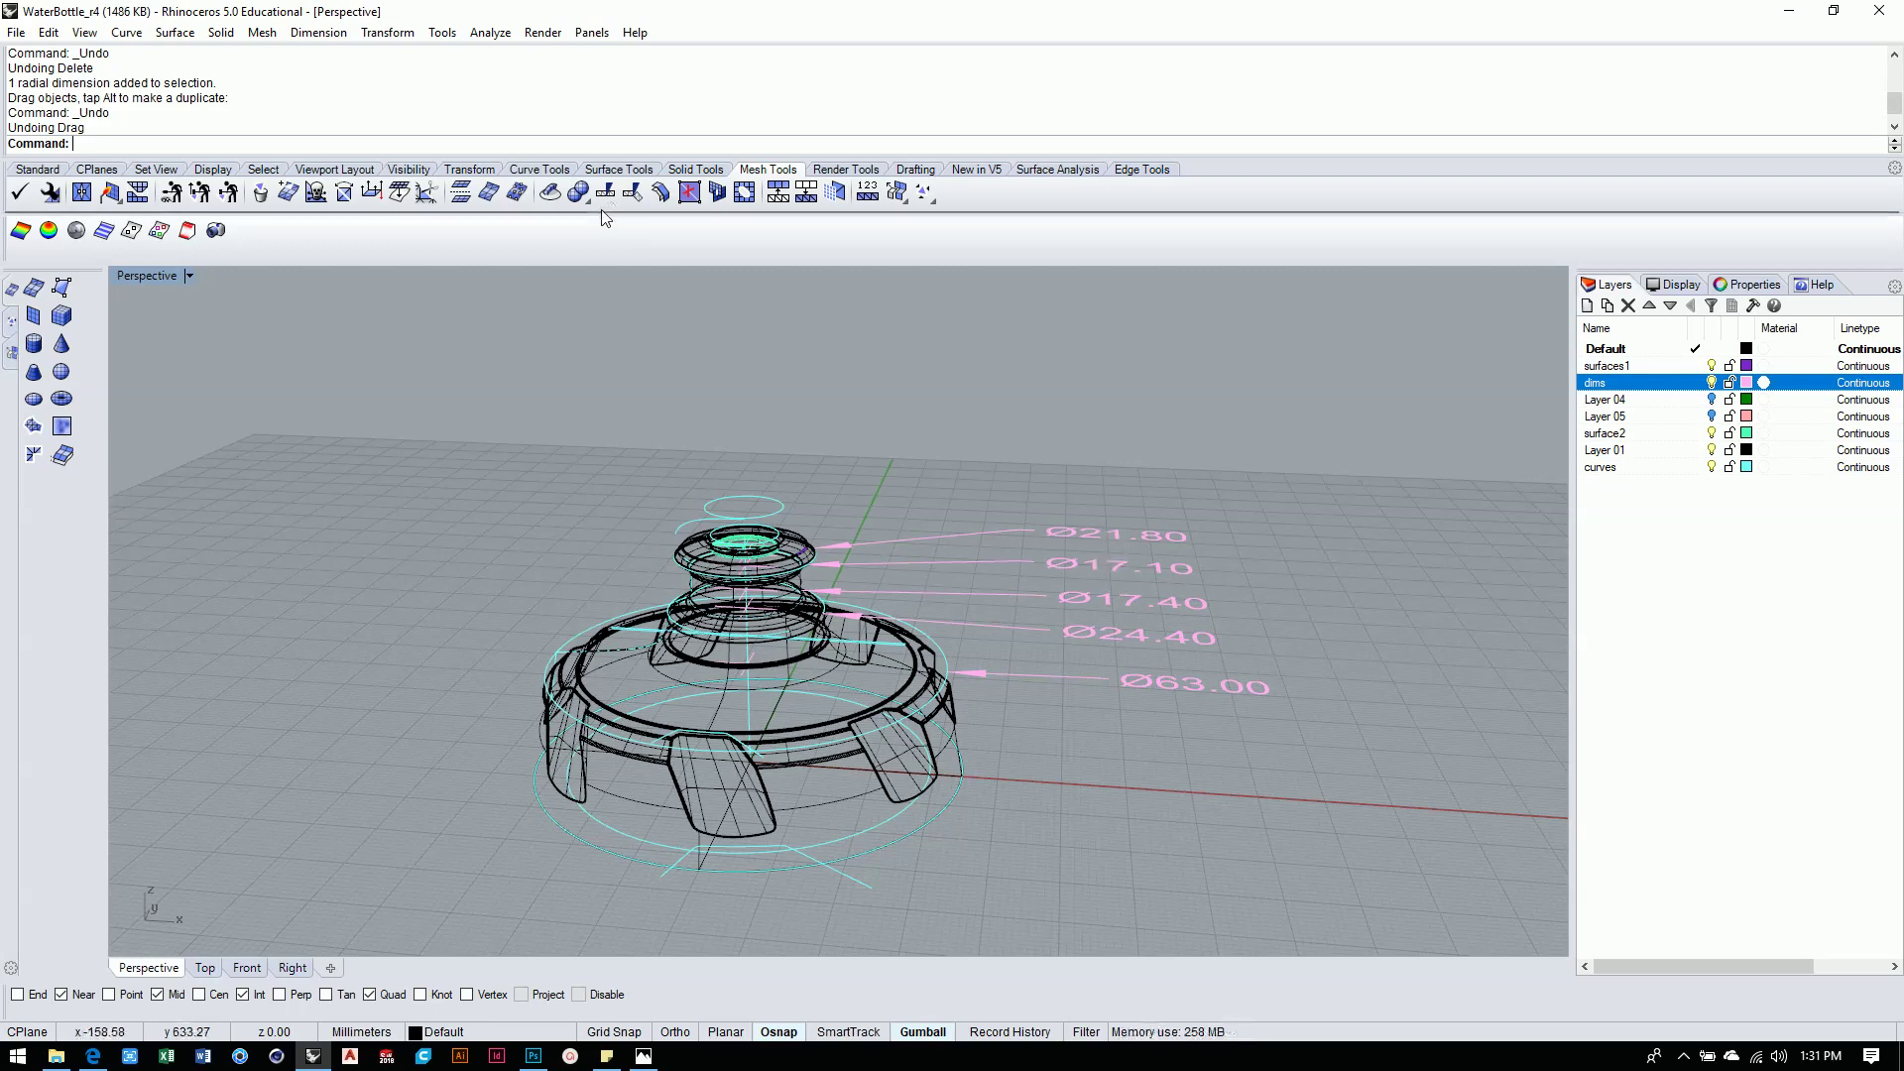
# Show the bottle cap in the Front view and paste a screenshot of it into a new Photoshop document.
pyautogui.click(248, 968)
pyautogui.scroll(-8, 955, 465)
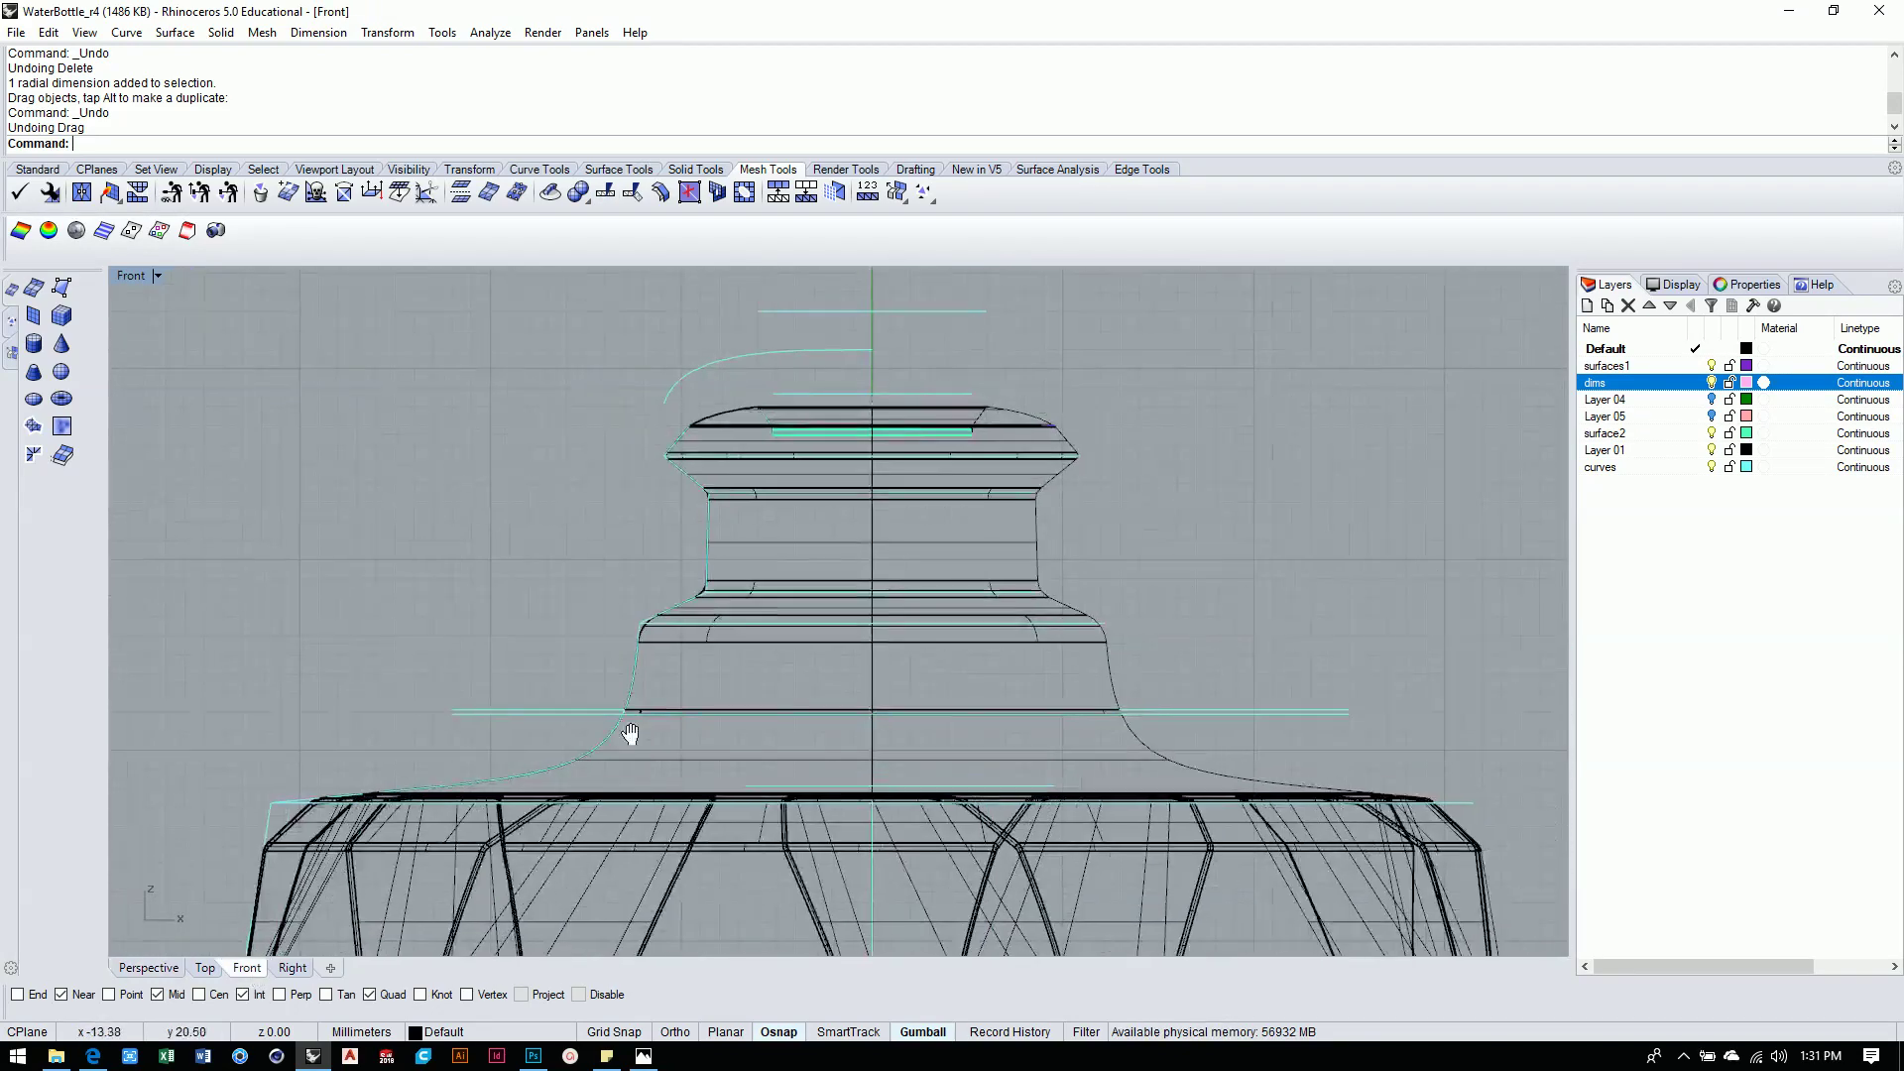
pyautogui.moveTo(728, 643); pyautogui.dragTo(742, 590, button='right')
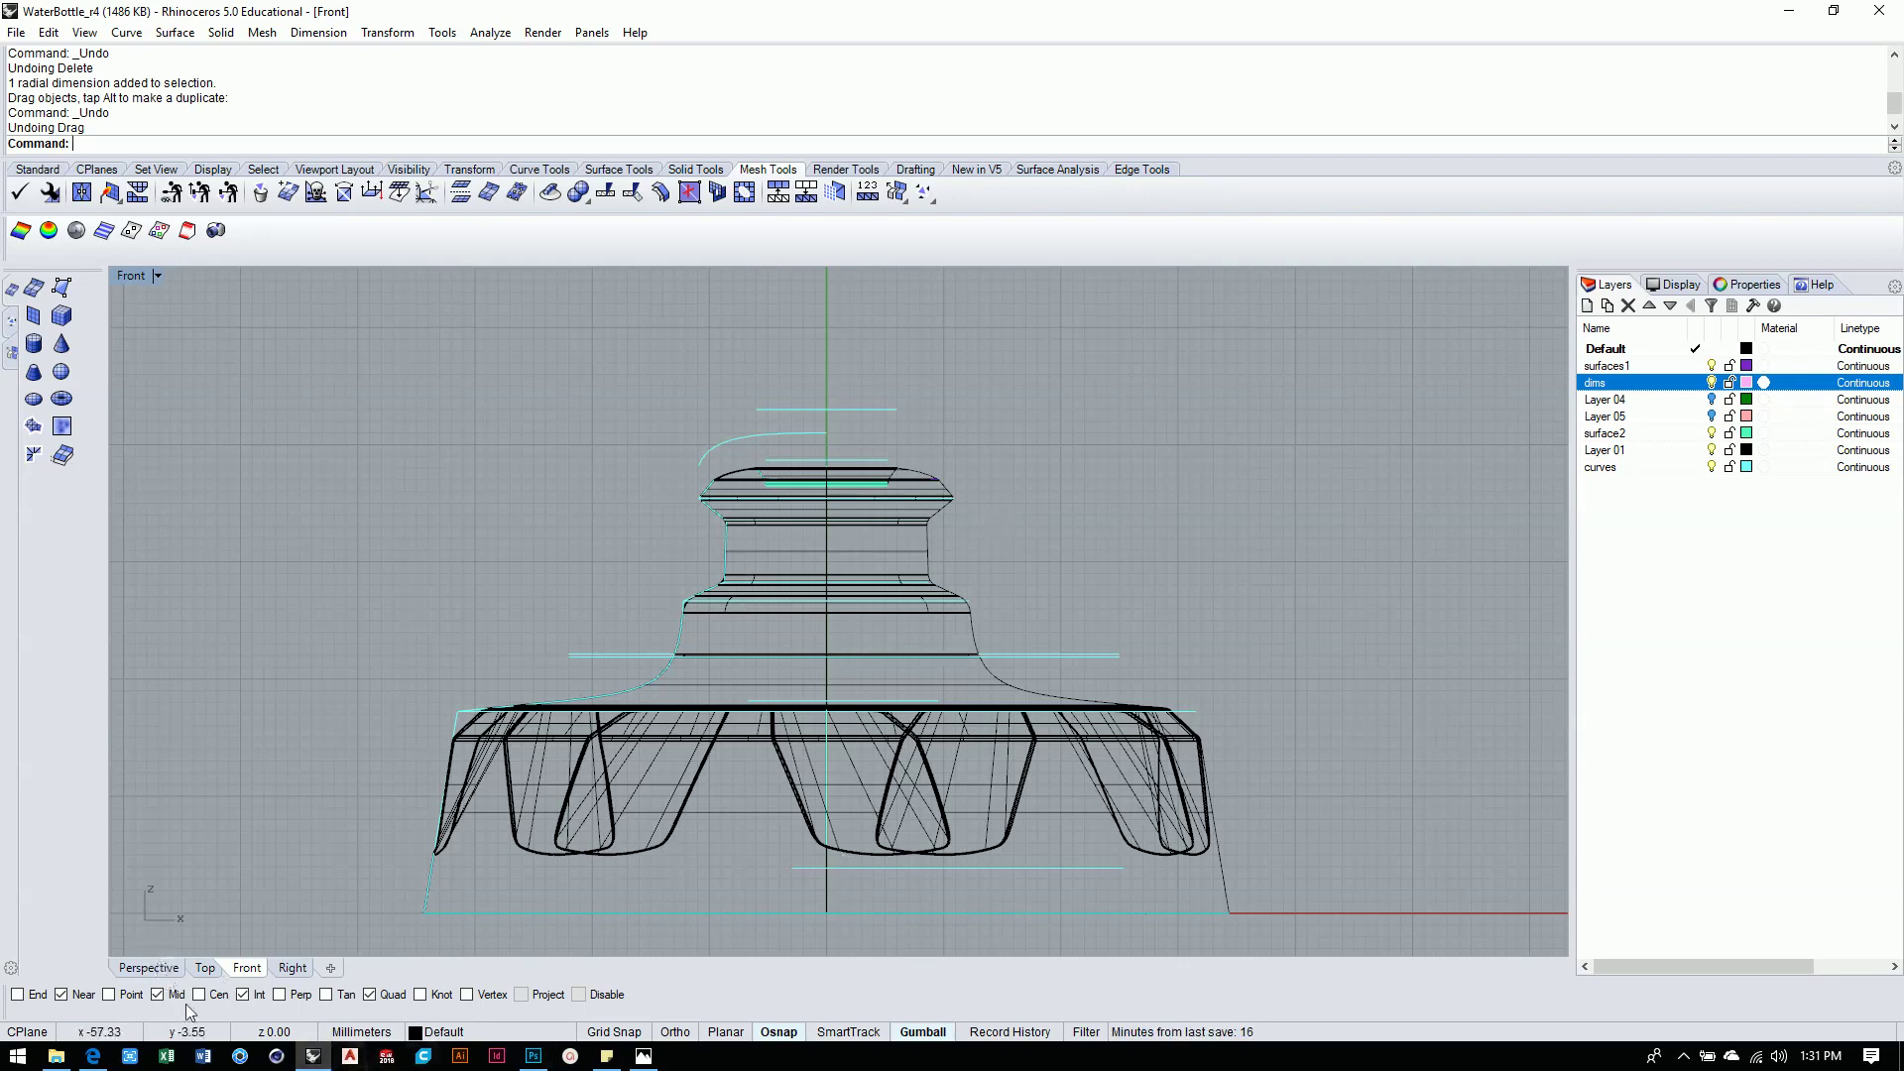
pyautogui.click(533, 1056)
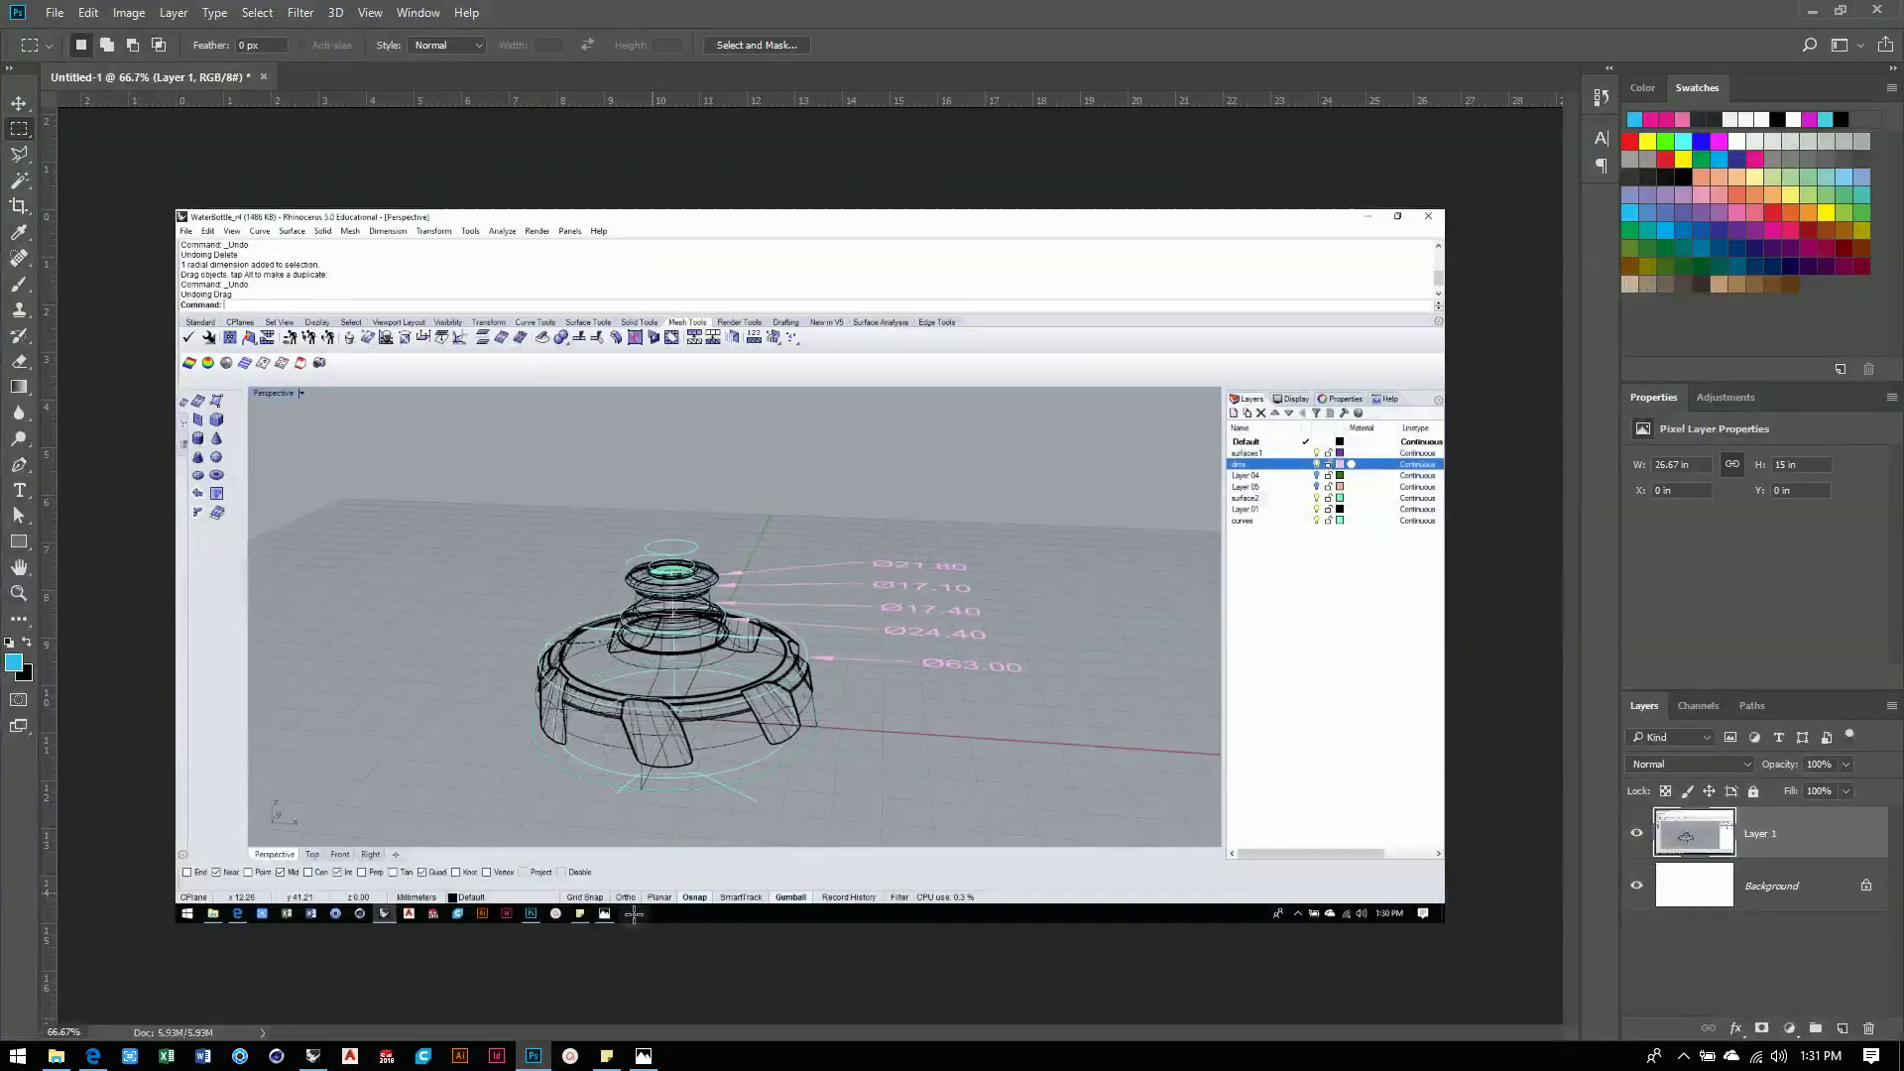
pyautogui.click(55, 13)
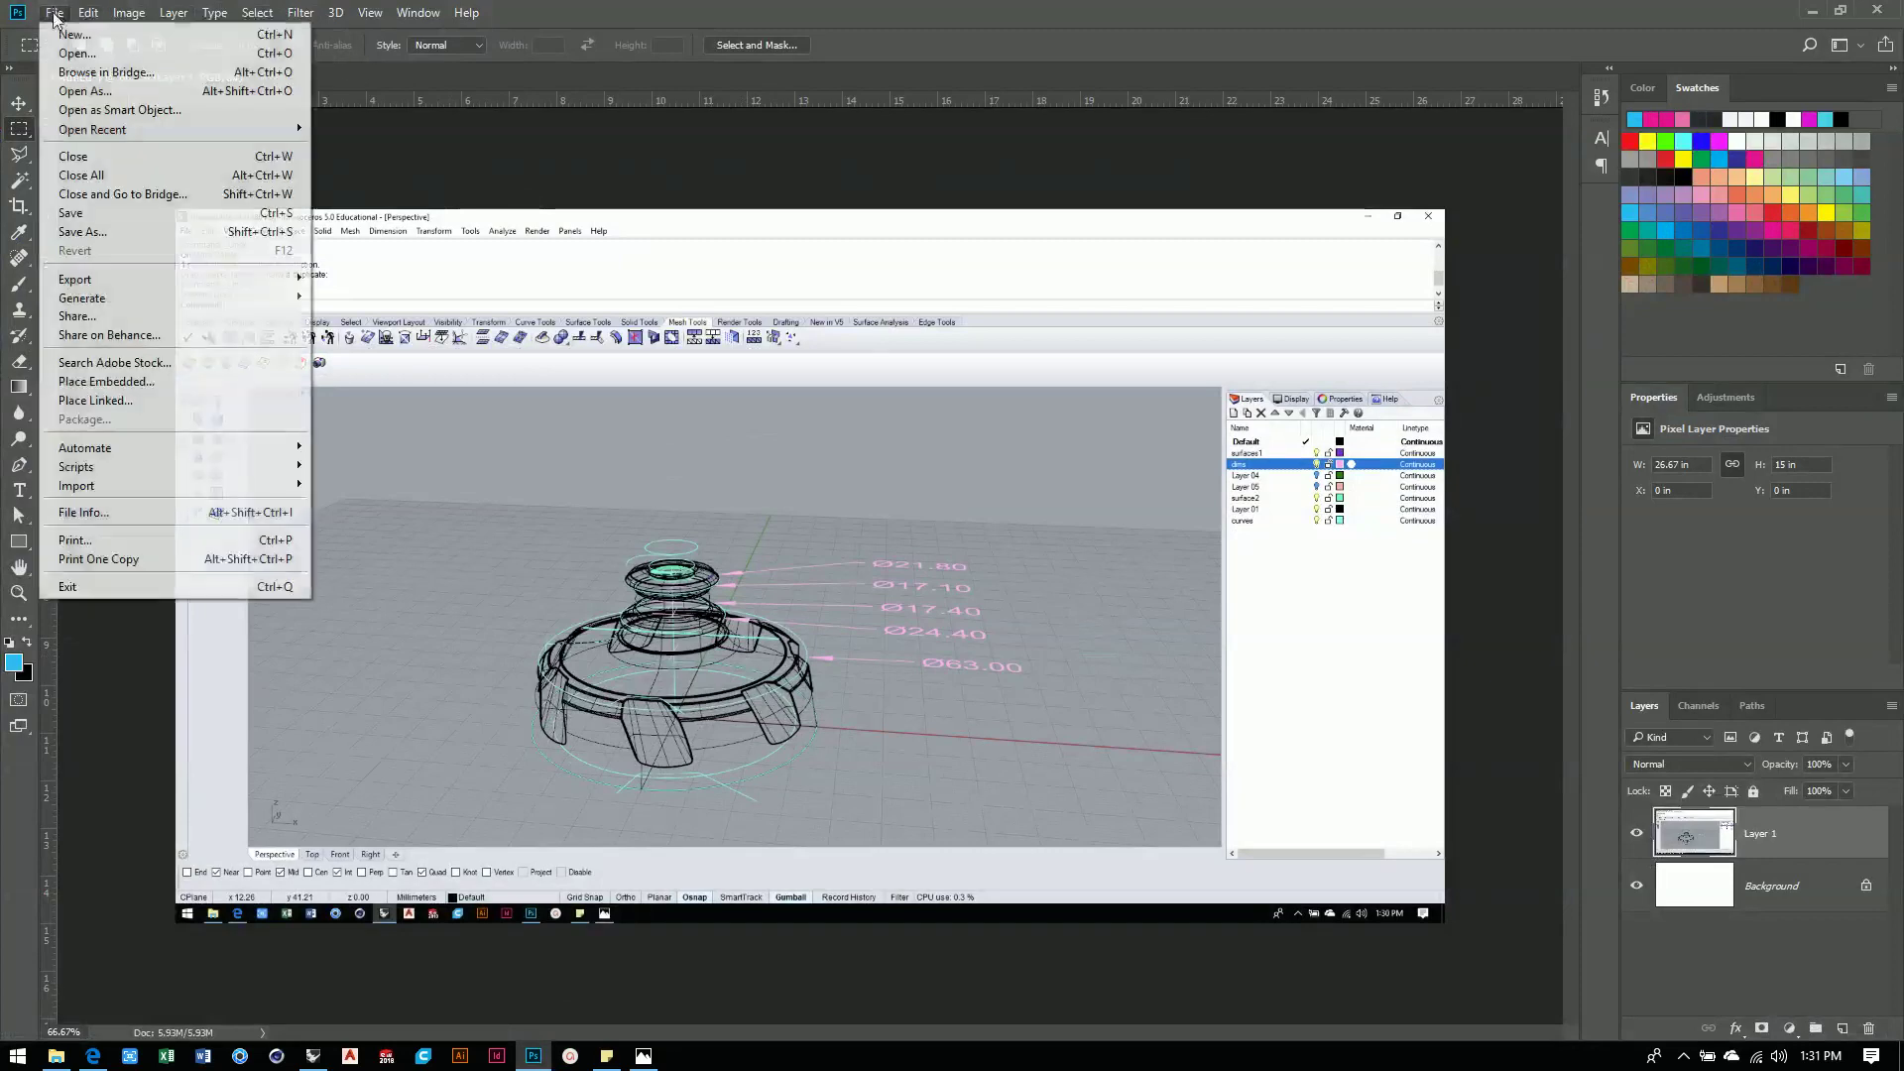
pyautogui.click(75, 34)
pyautogui.press('Return')
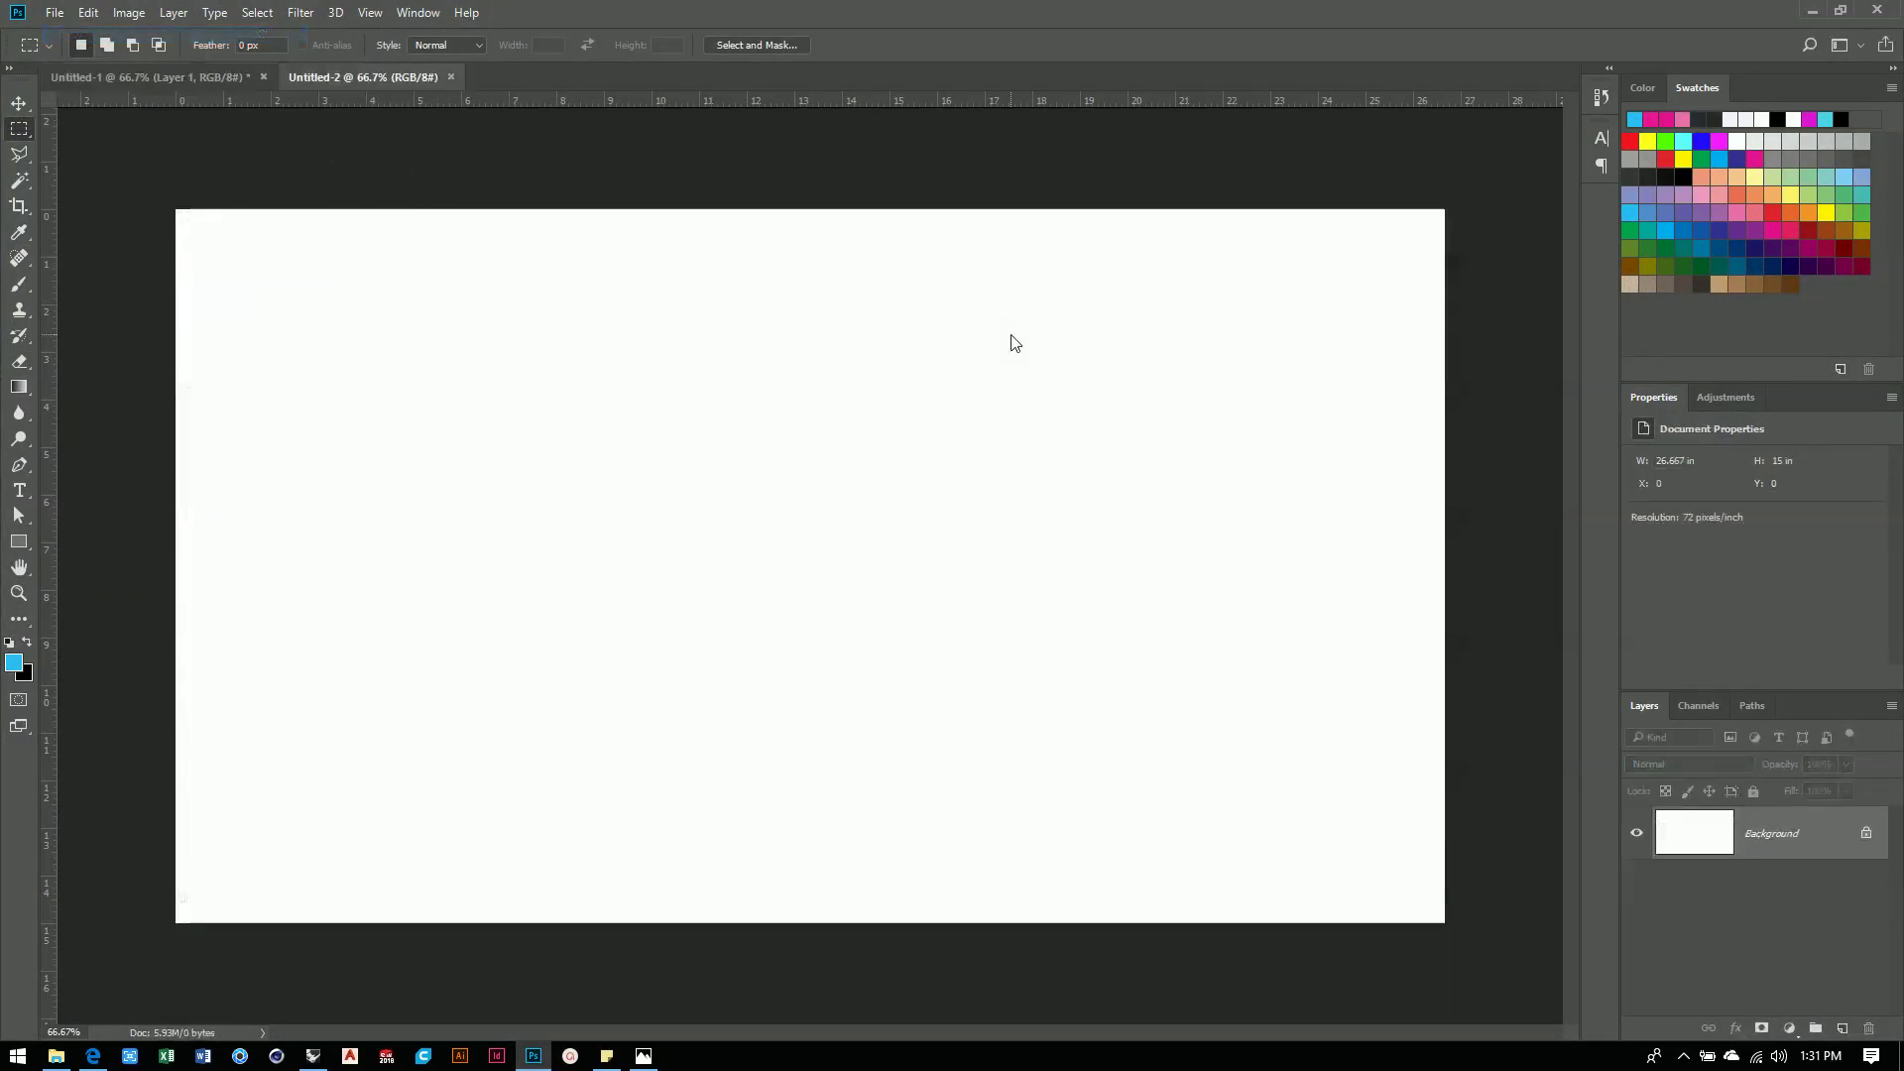
pyautogui.hotkey('ctrl', 'v')
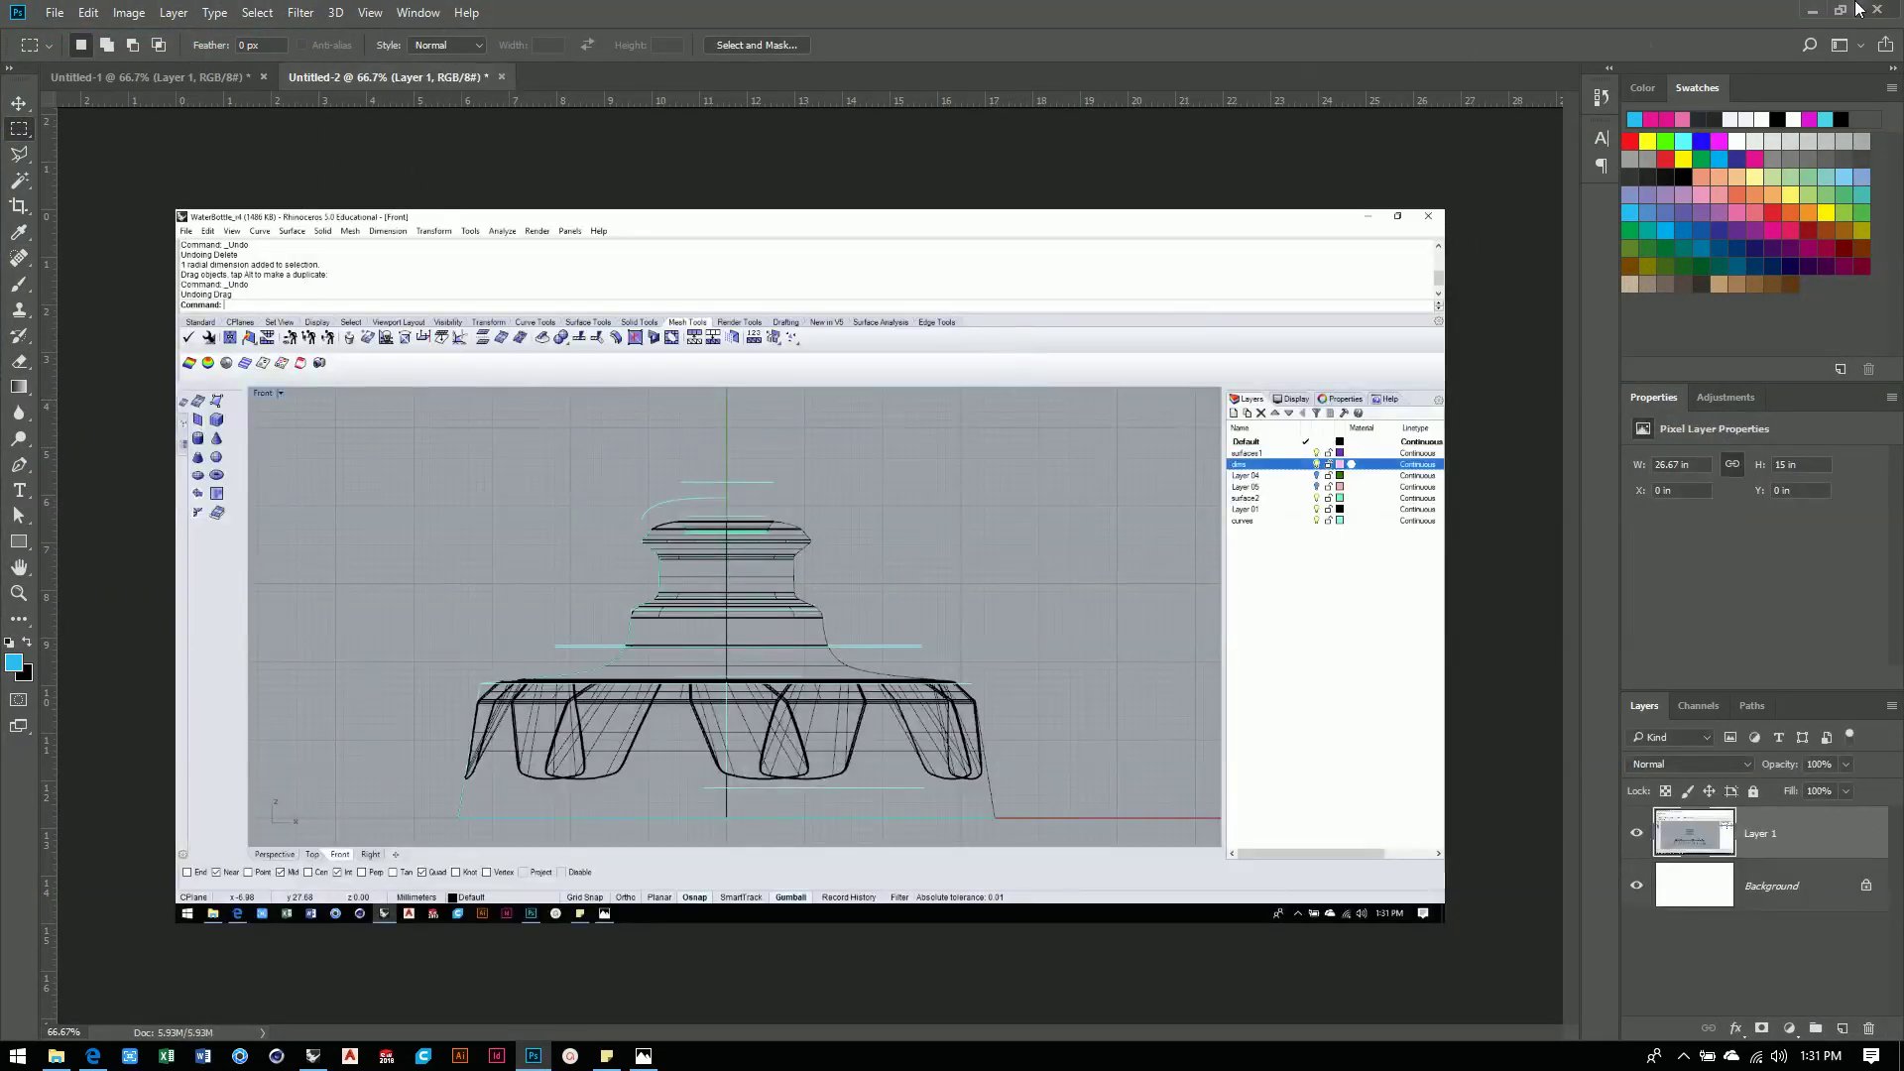
pyautogui.click(1812, 10)
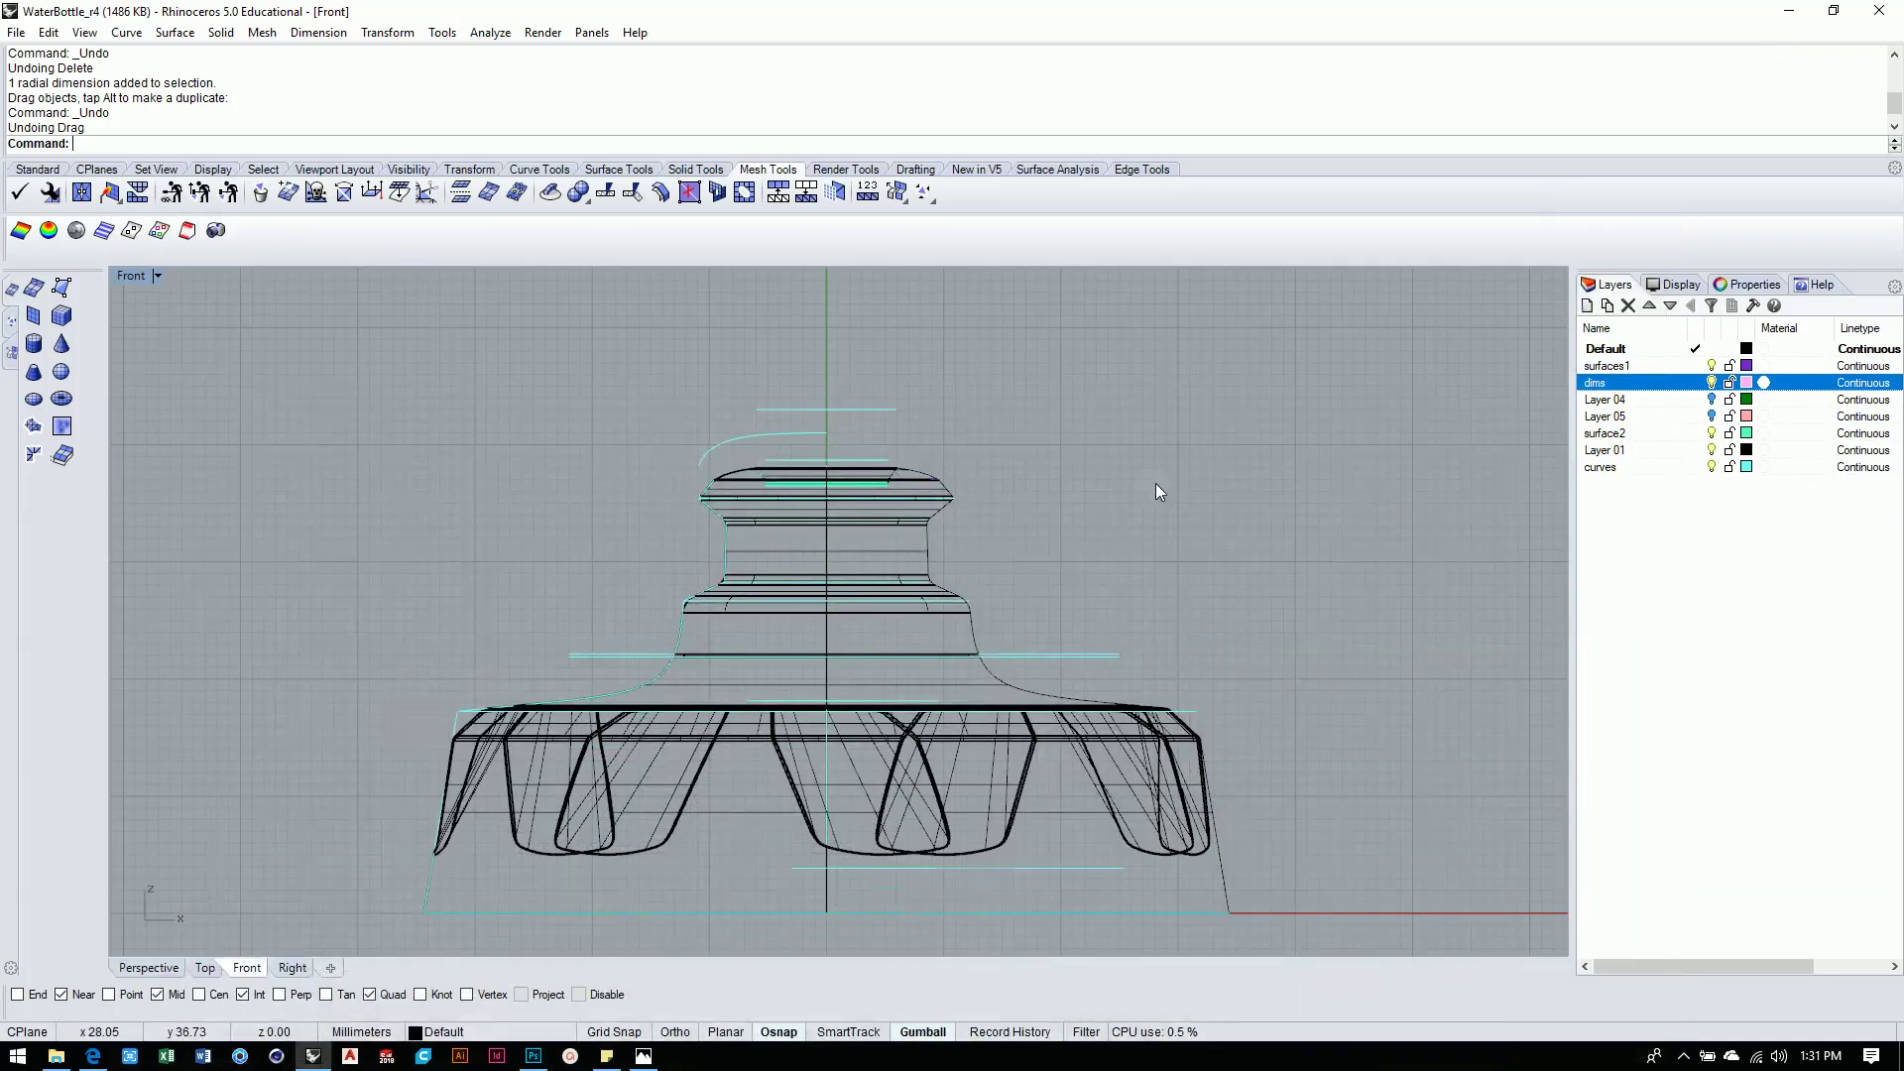
# Create a new Rhino file from the Small Objects - Millimeters template without saving the changes to WaterBottle_r4.
pyautogui.click(18, 32)
pyautogui.click(45, 56)
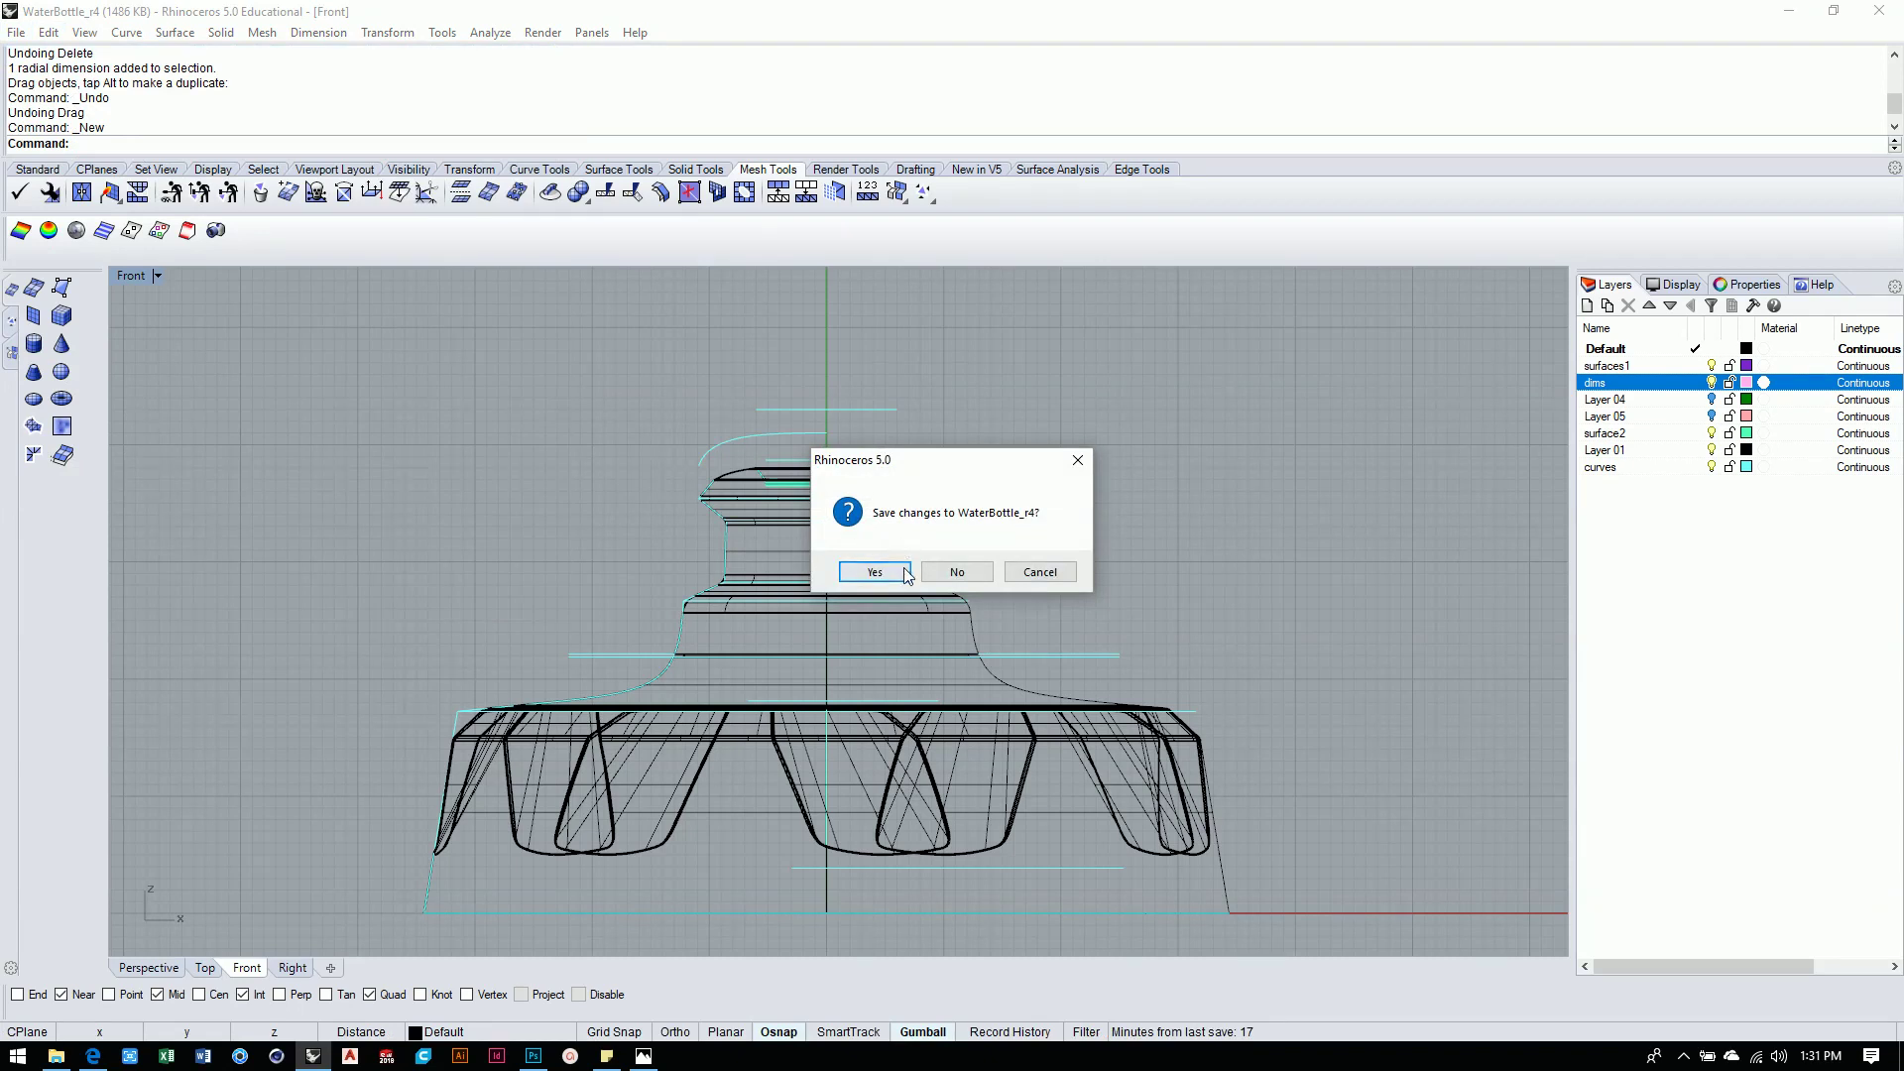
pyautogui.click(957, 572)
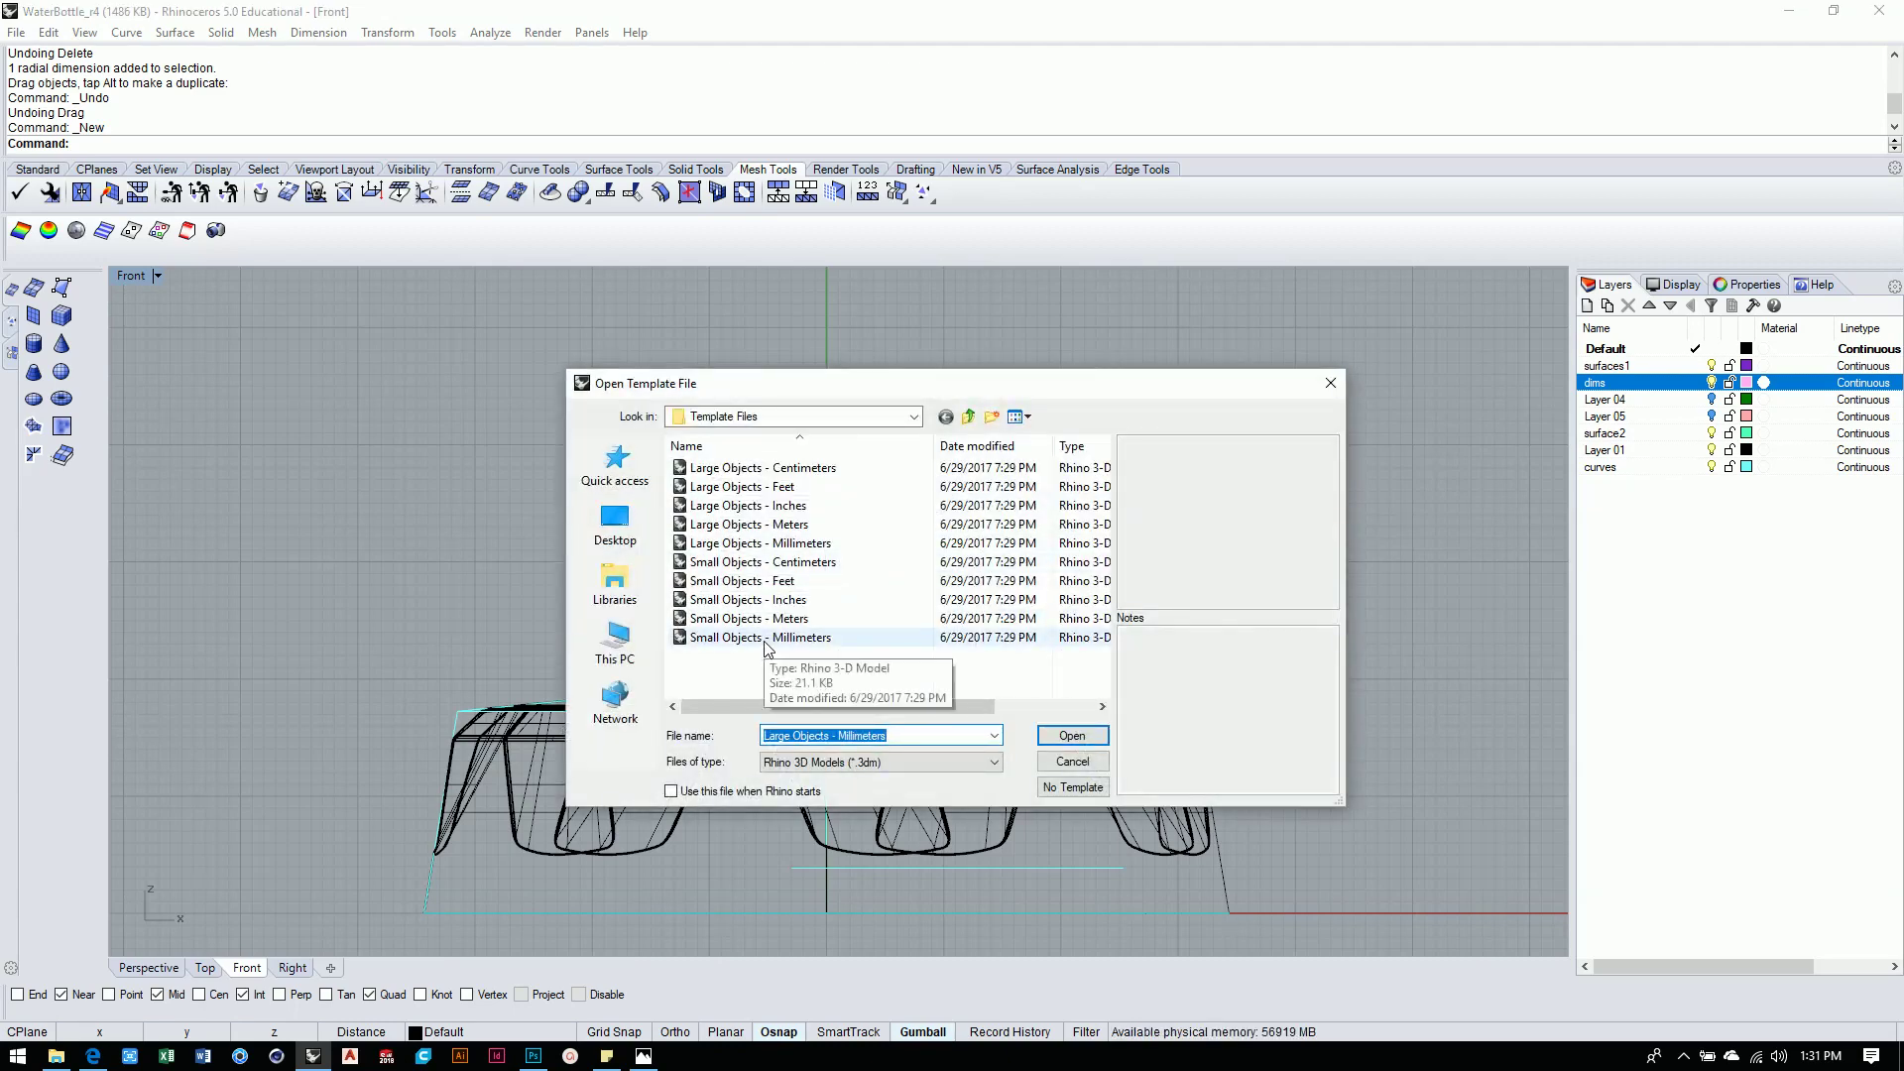
pyautogui.click(765, 640)
pyautogui.click(1071, 735)
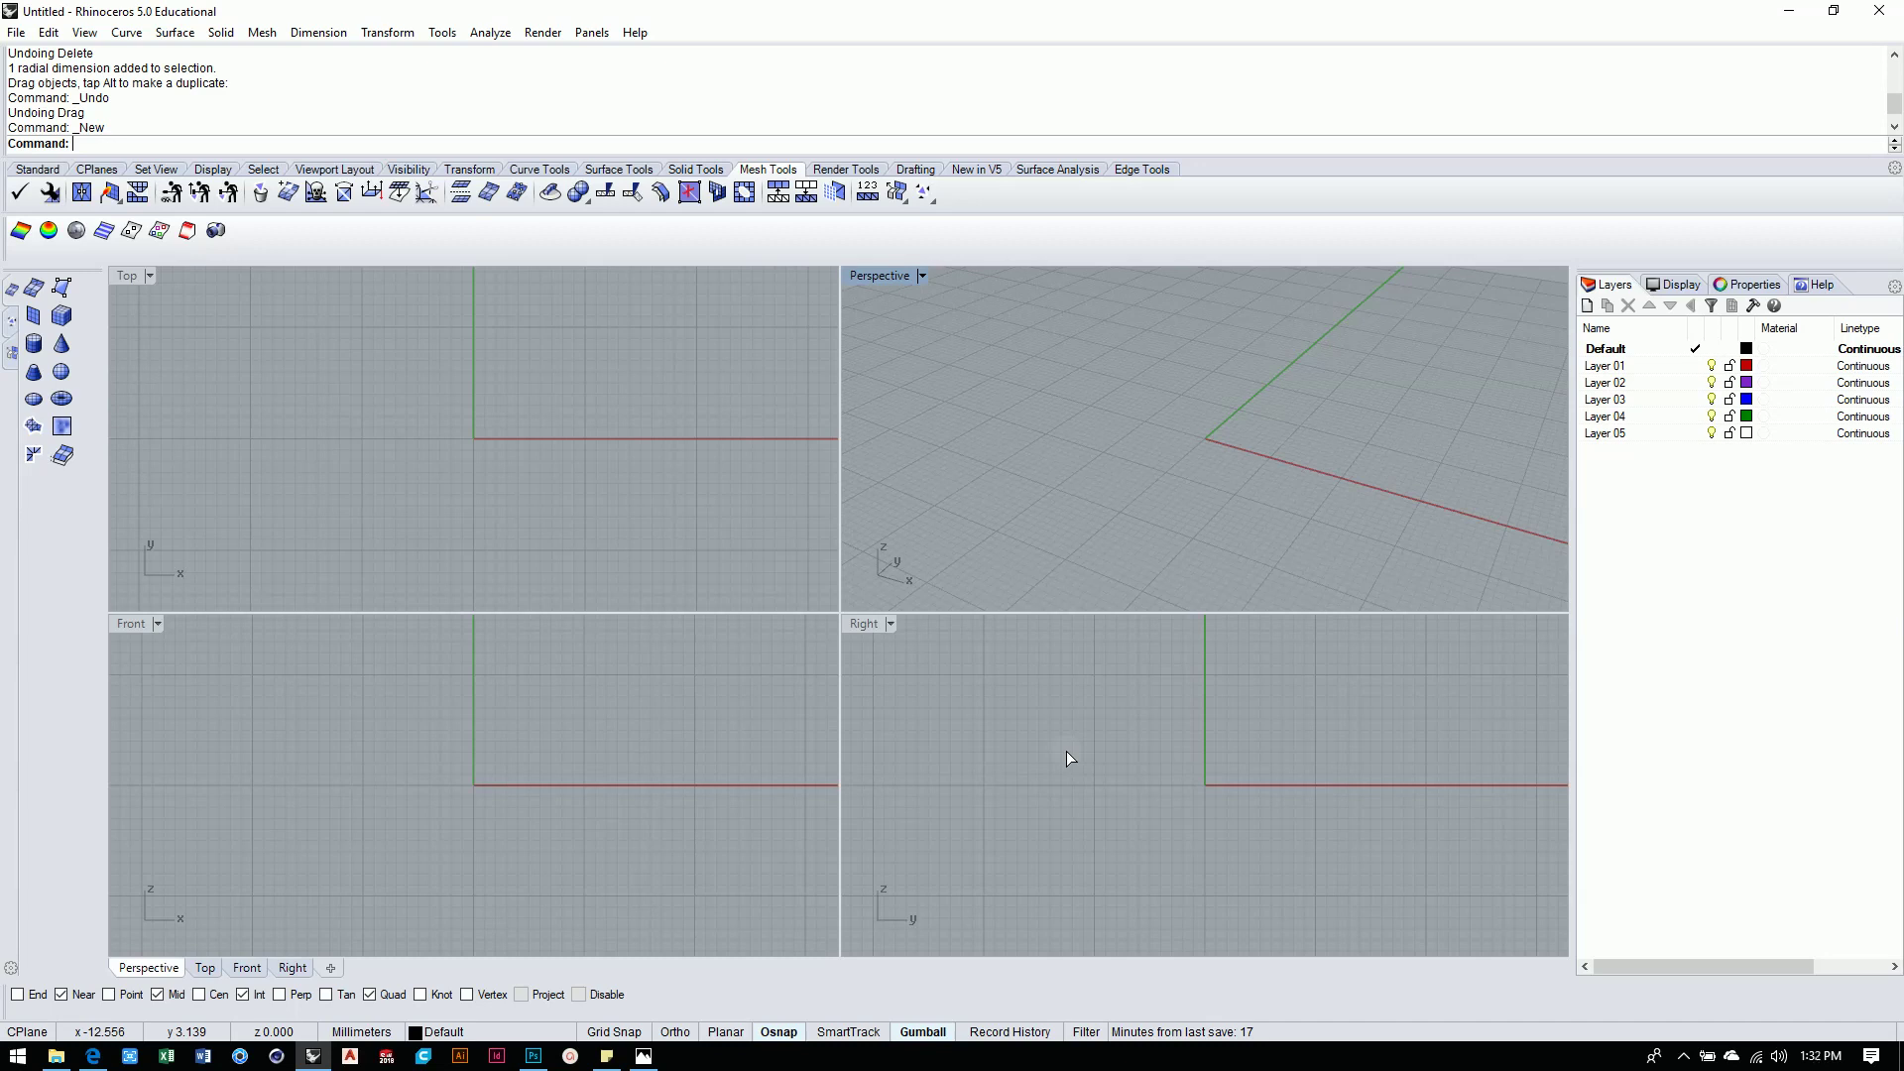
# Maximize the Front viewport with the origin in view.
pyautogui.doubleClick(134, 625)
pyautogui.moveTo(848, 543); pyautogui.dragTo(740, 770, button='right')
pyautogui.moveTo(863, 662); pyautogui.dragTo(936, 697, button='right')
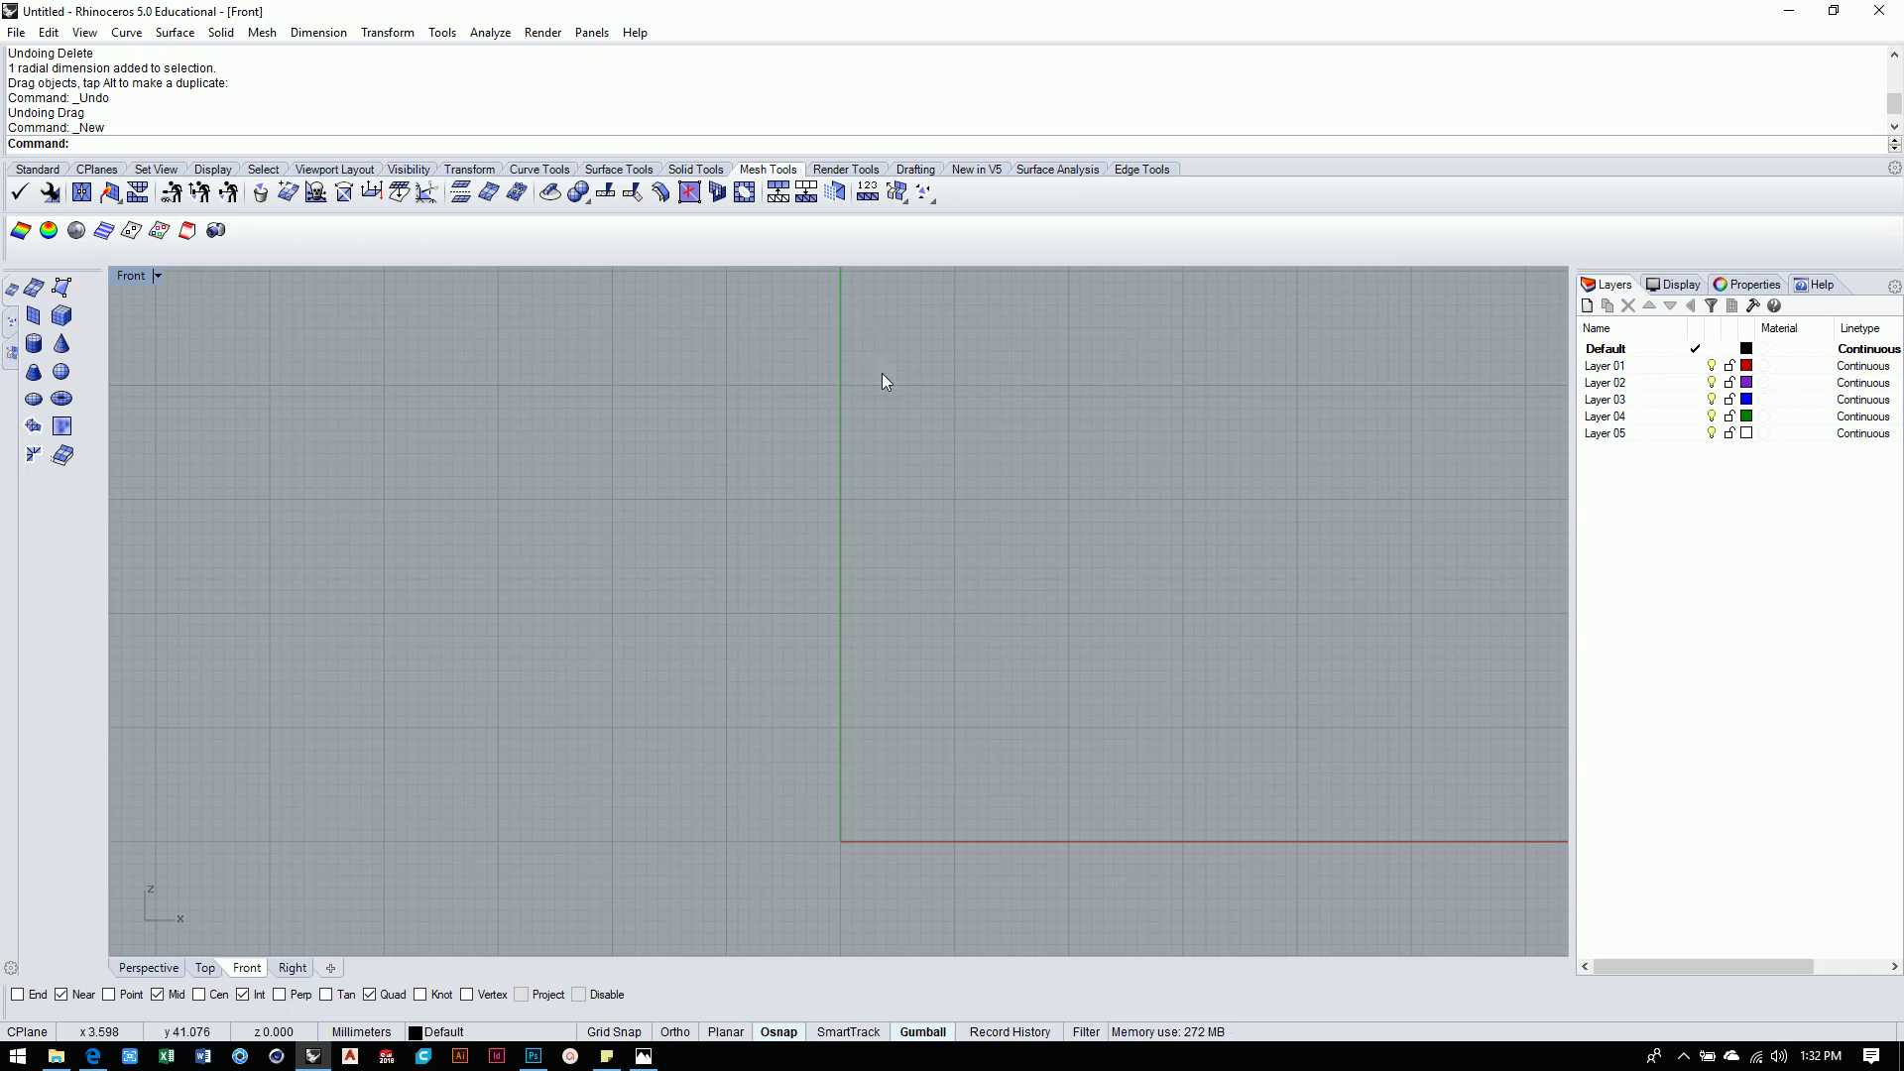
# Draw a vertical polyline 38.2 mm long from the origin up along the Z axis, using Ortho to keep it straight.
pyautogui.click(50, 170)
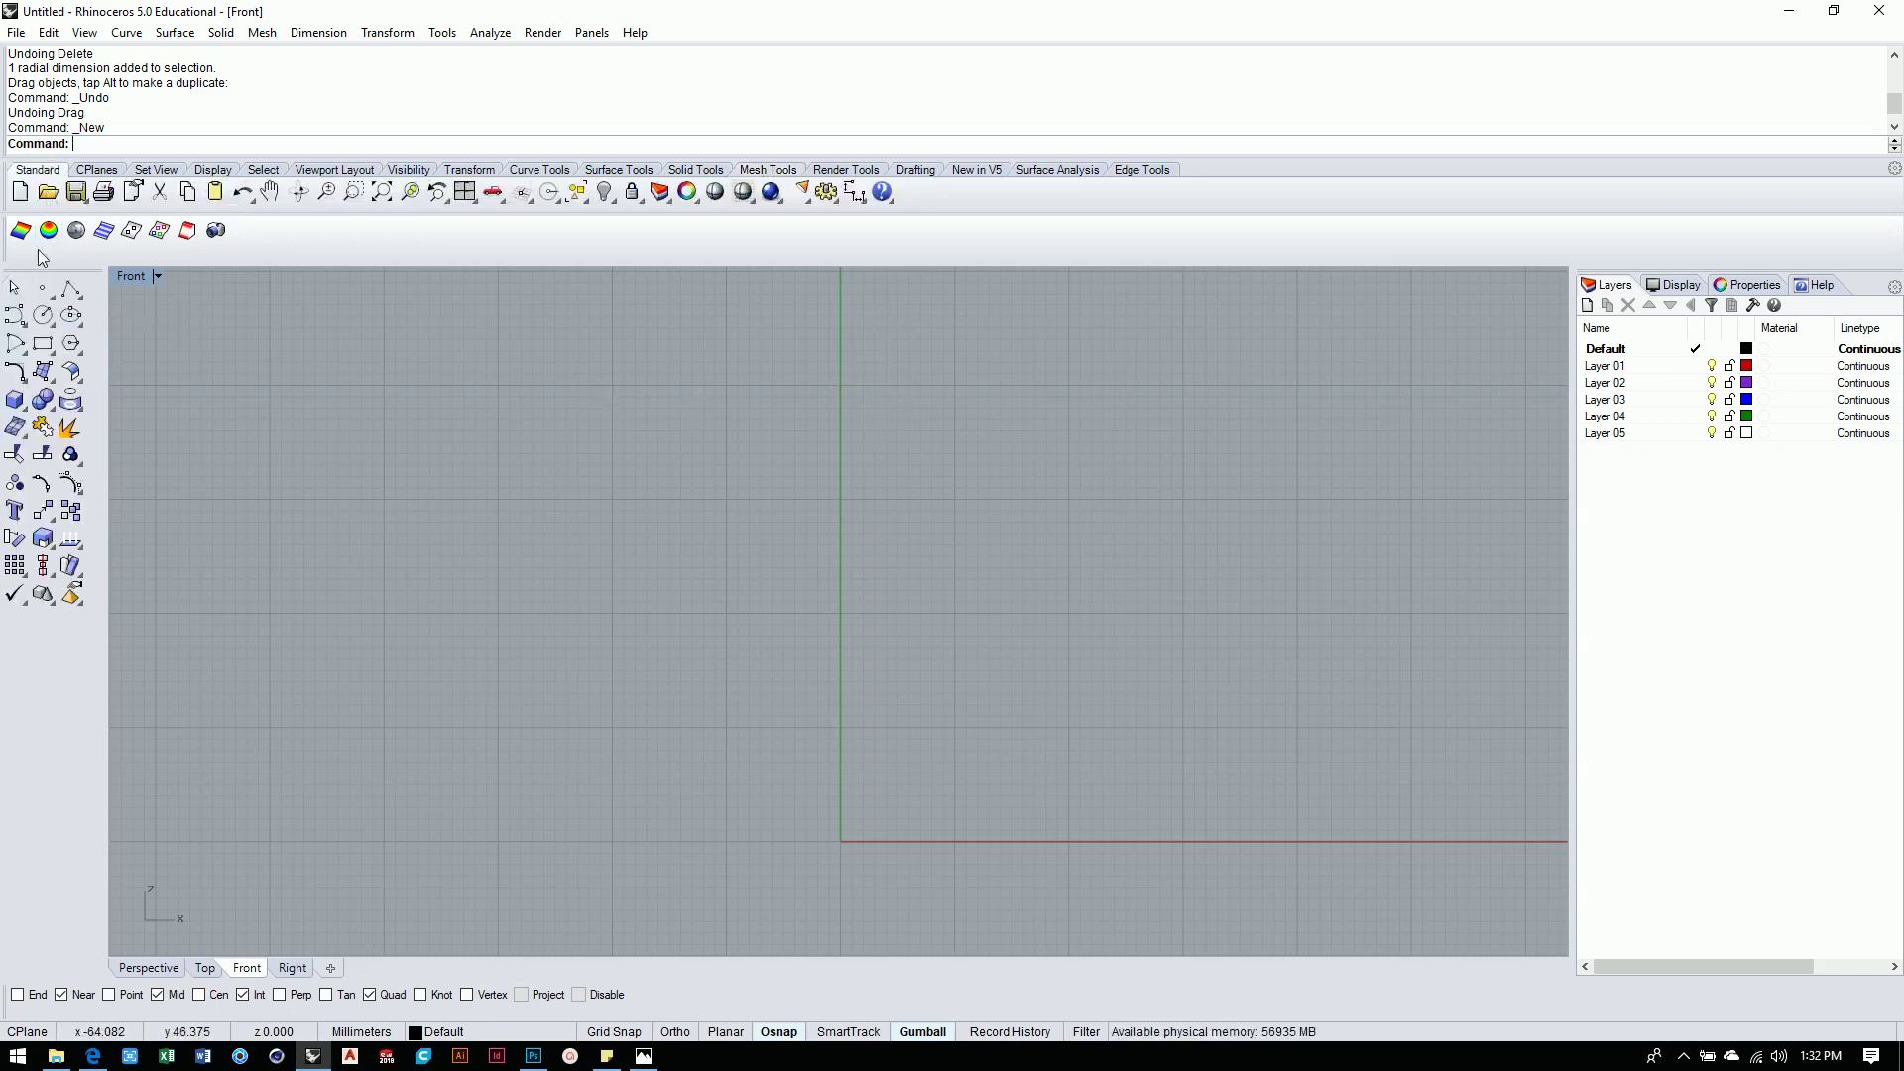
pyautogui.click(74, 293)
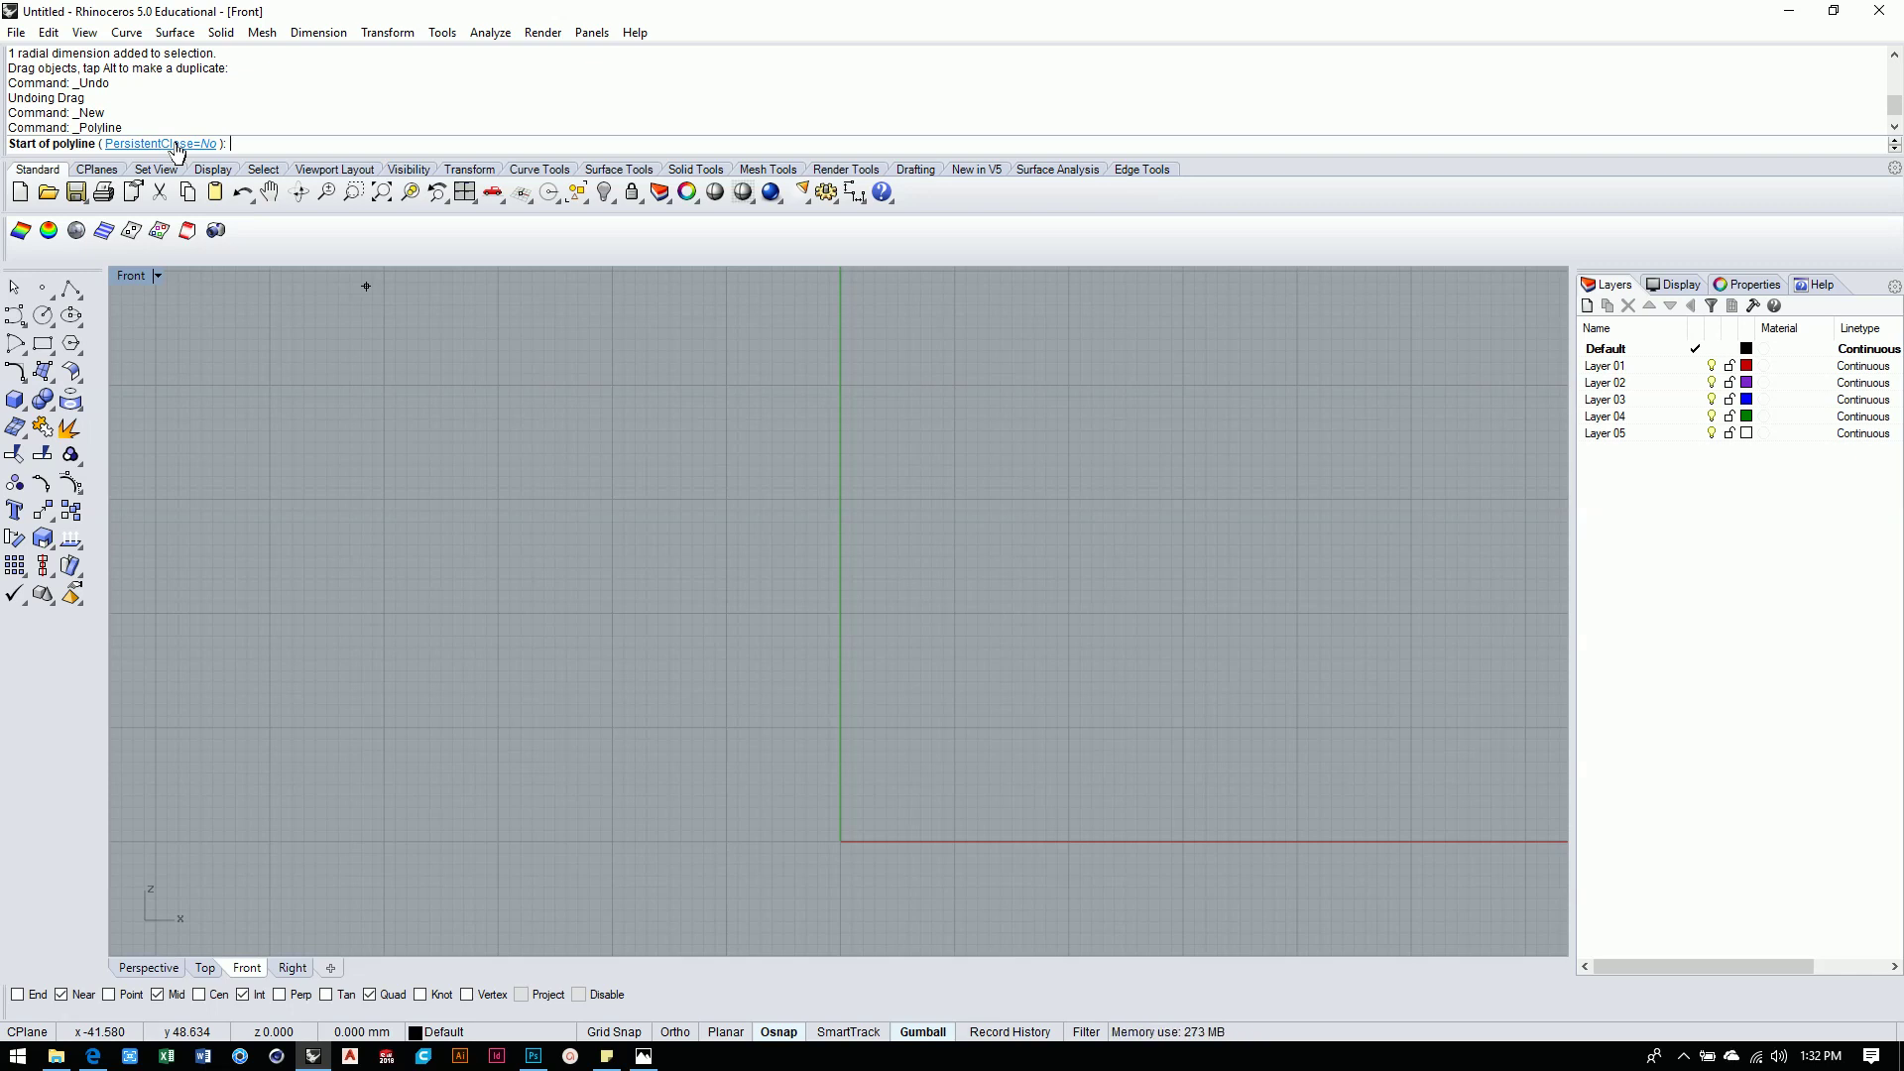
pyautogui.write('0')
pyautogui.press('Return')
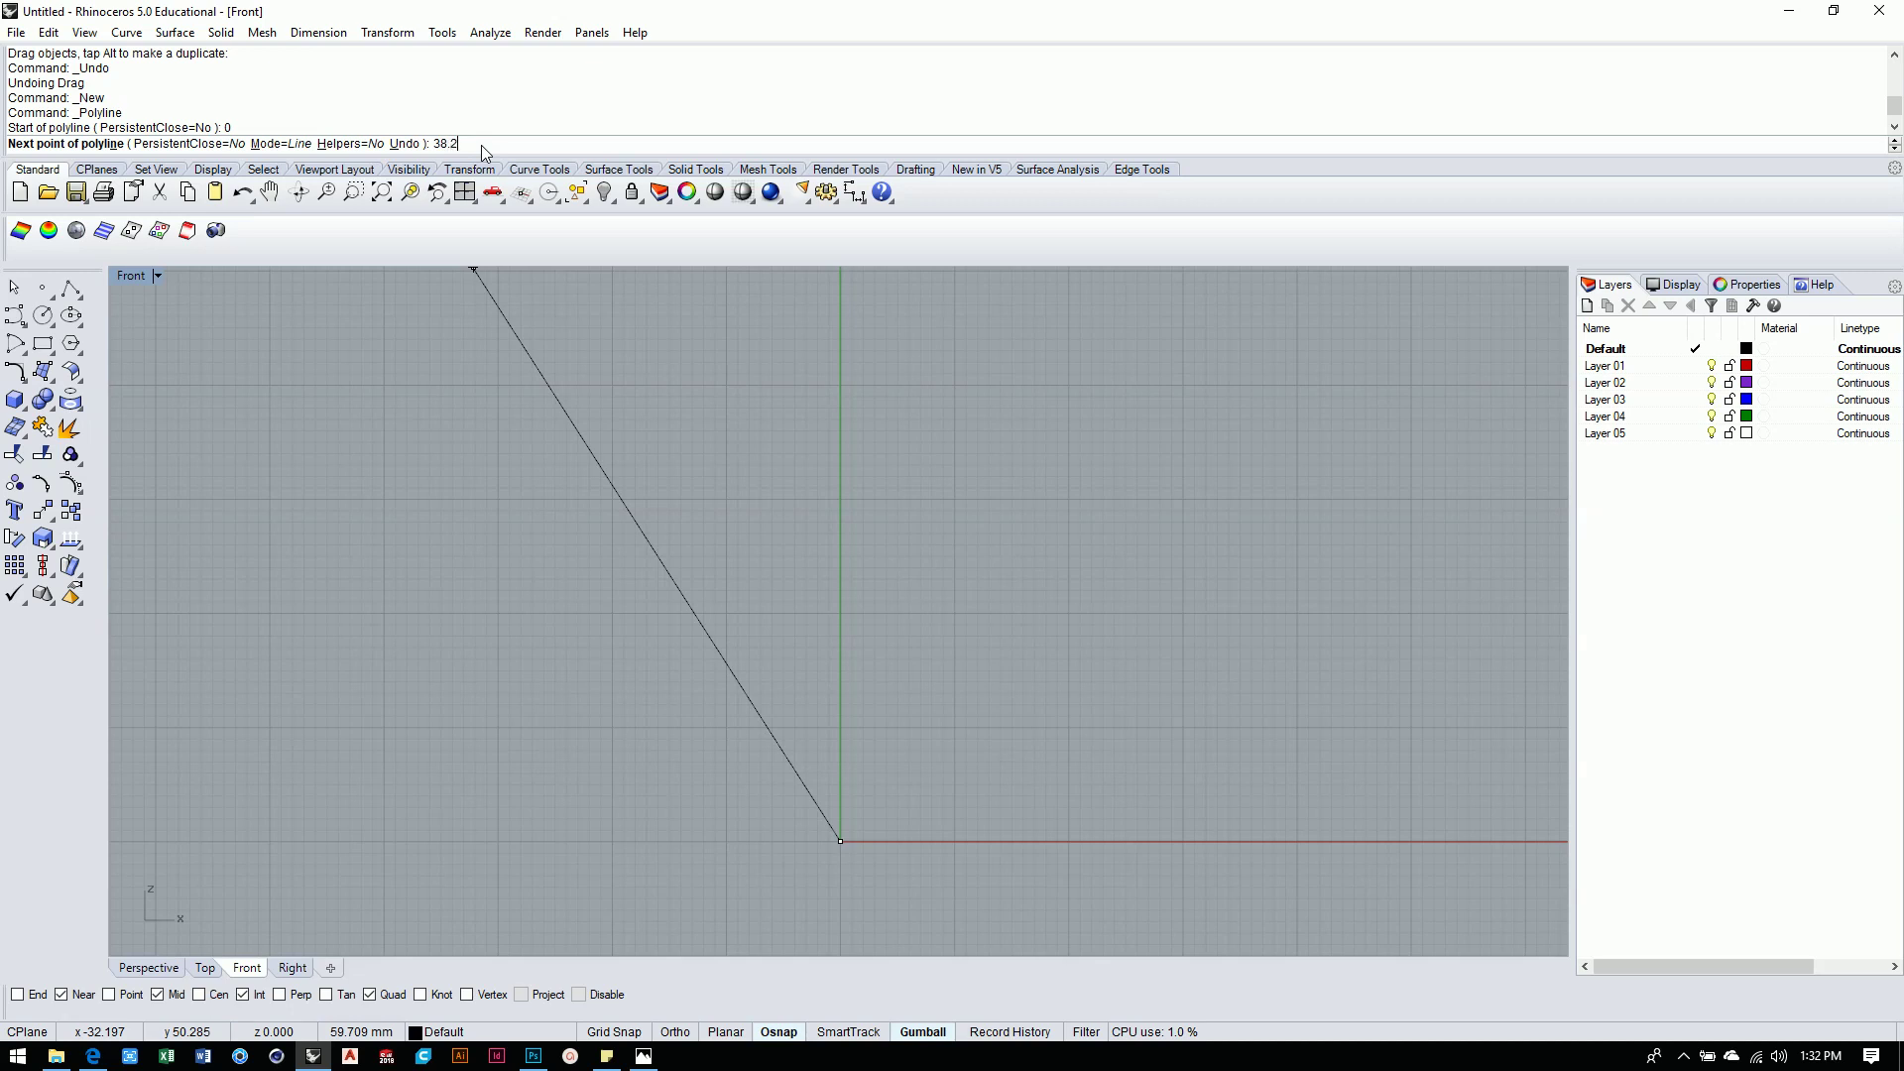
pyautogui.press('Return')
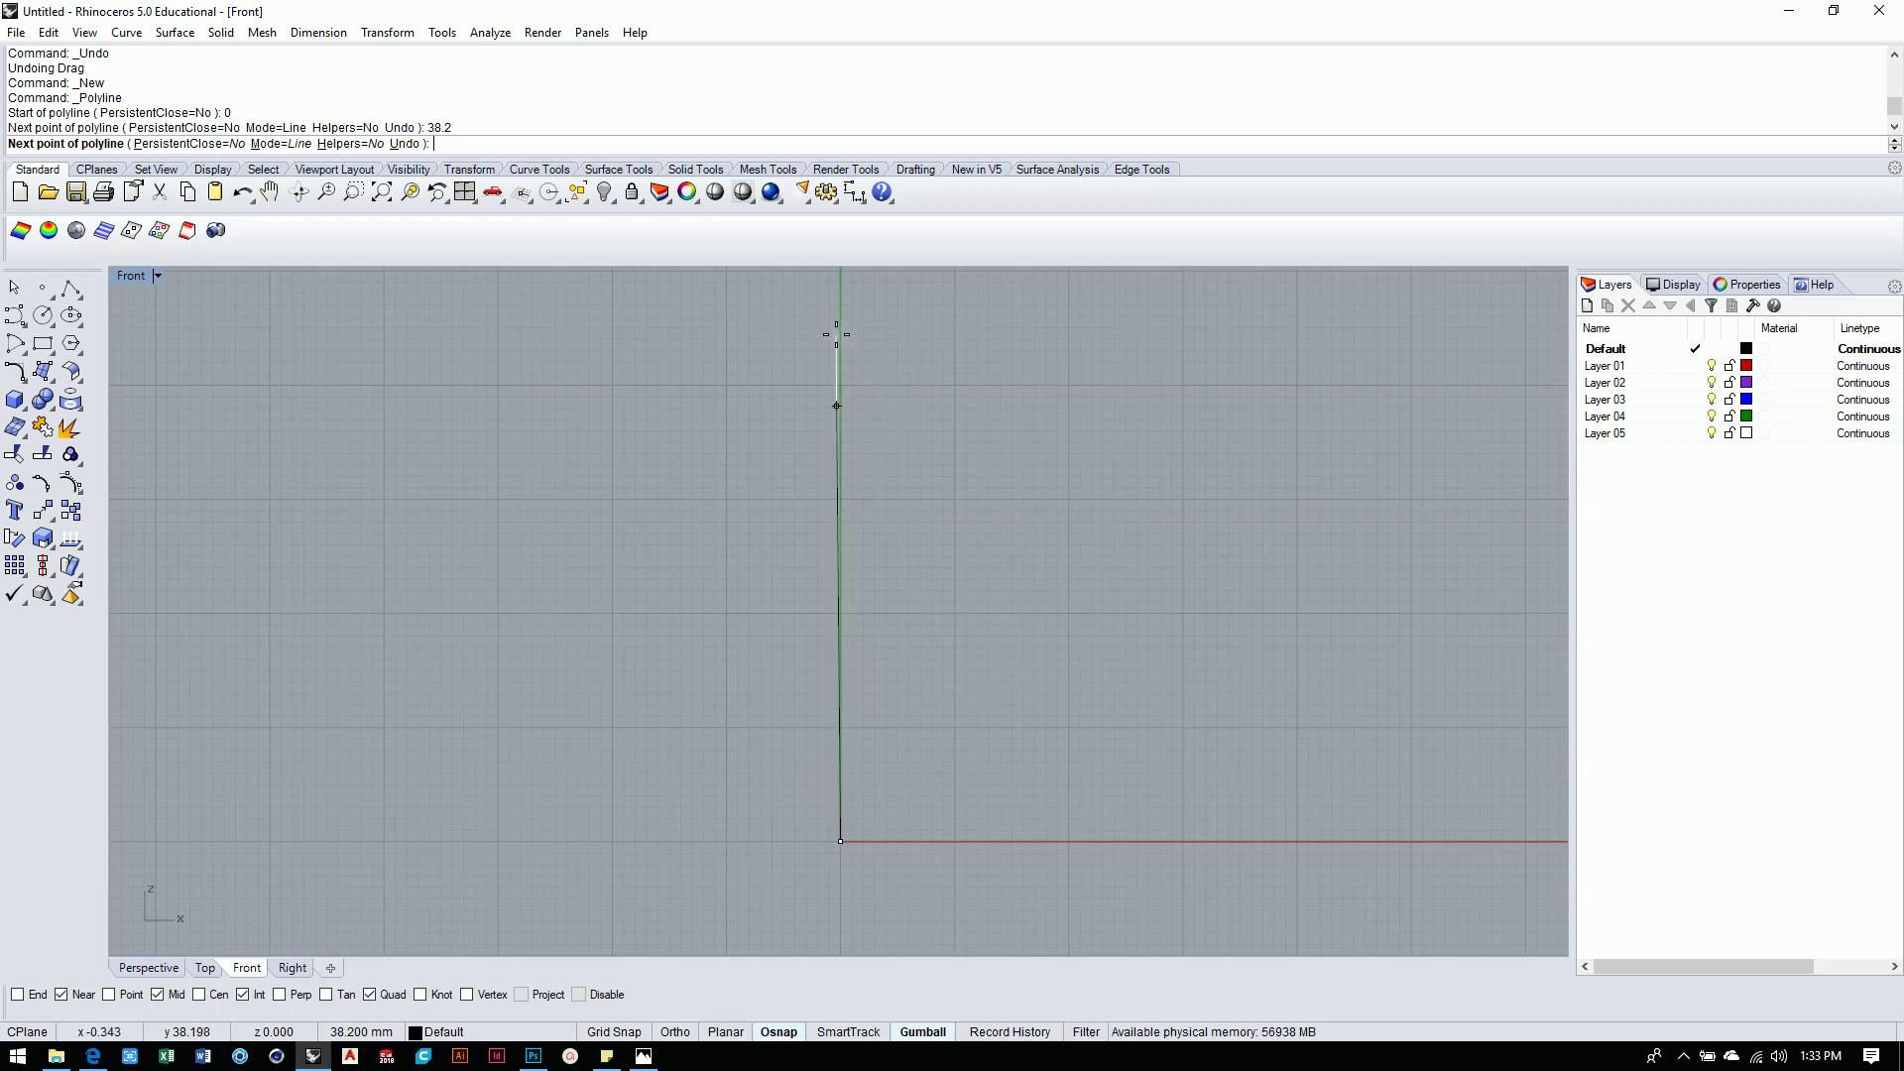
pyautogui.press('F8')
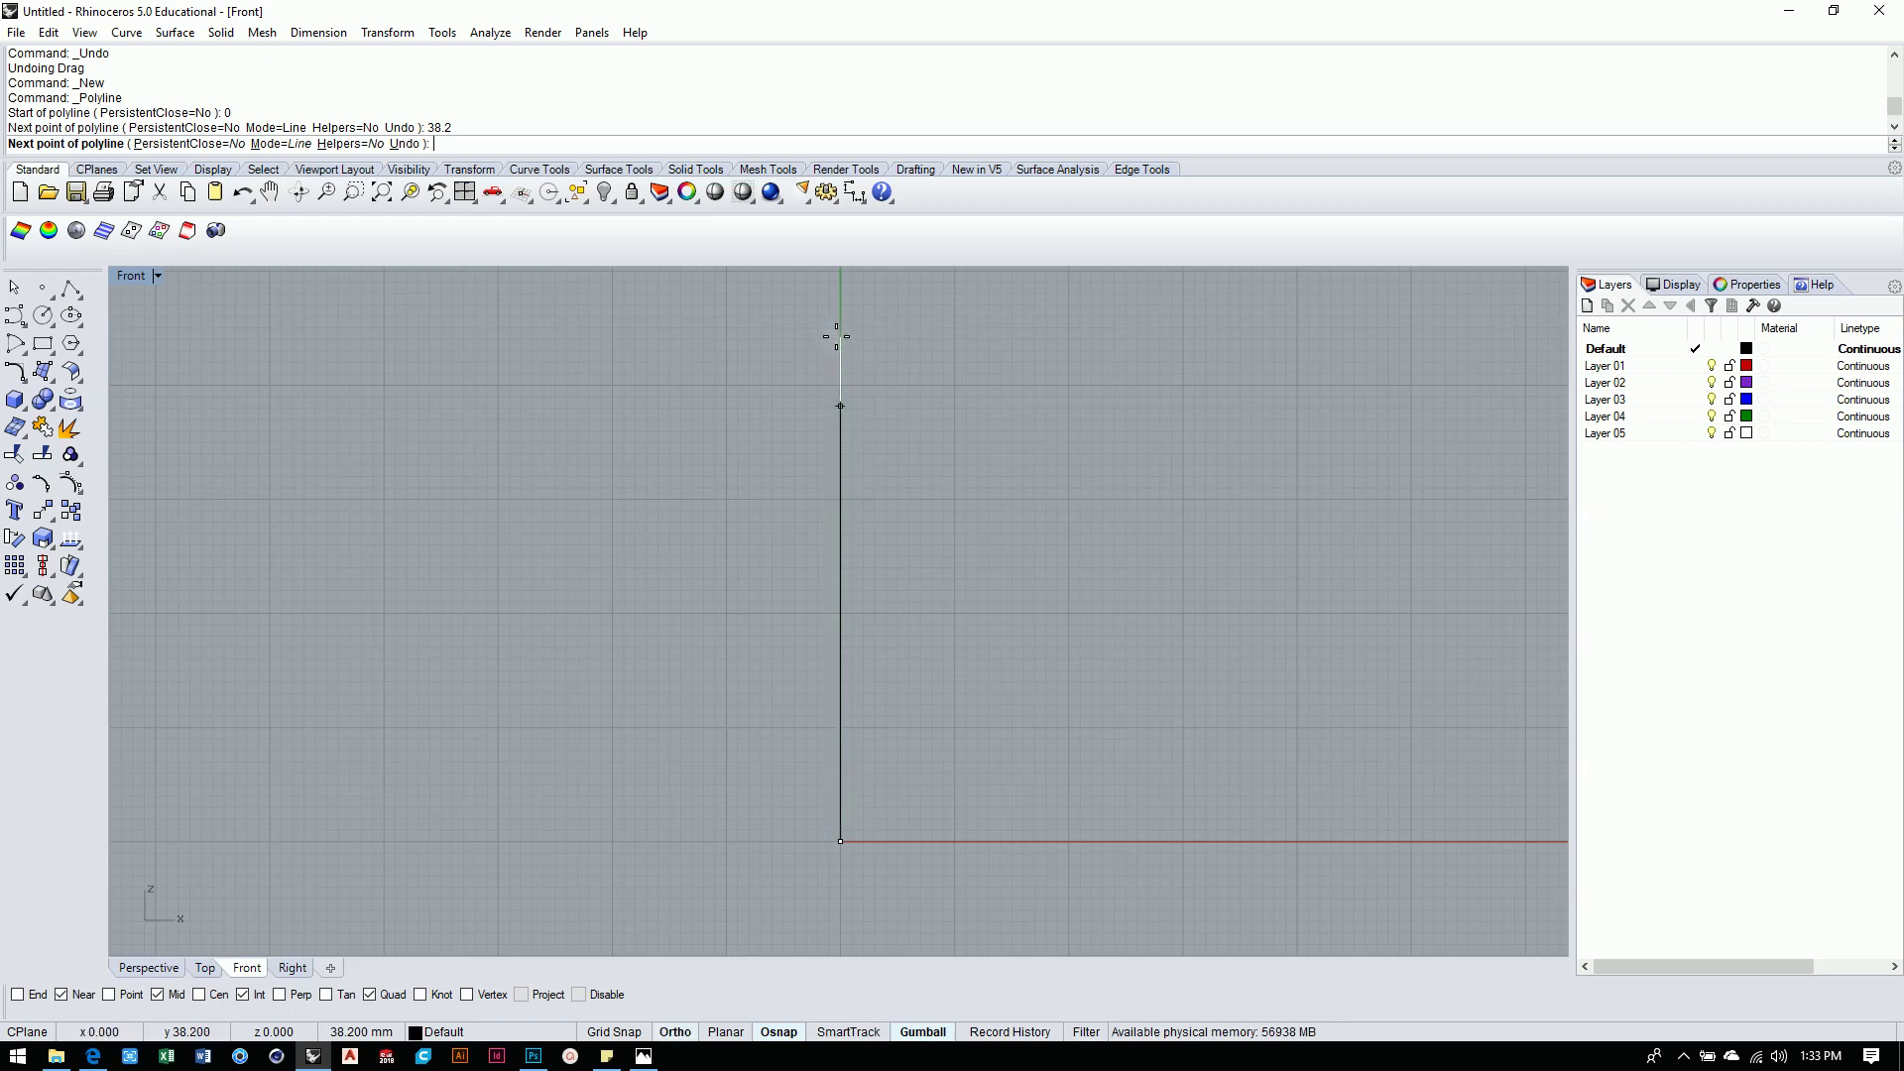
pyautogui.click(837, 336)
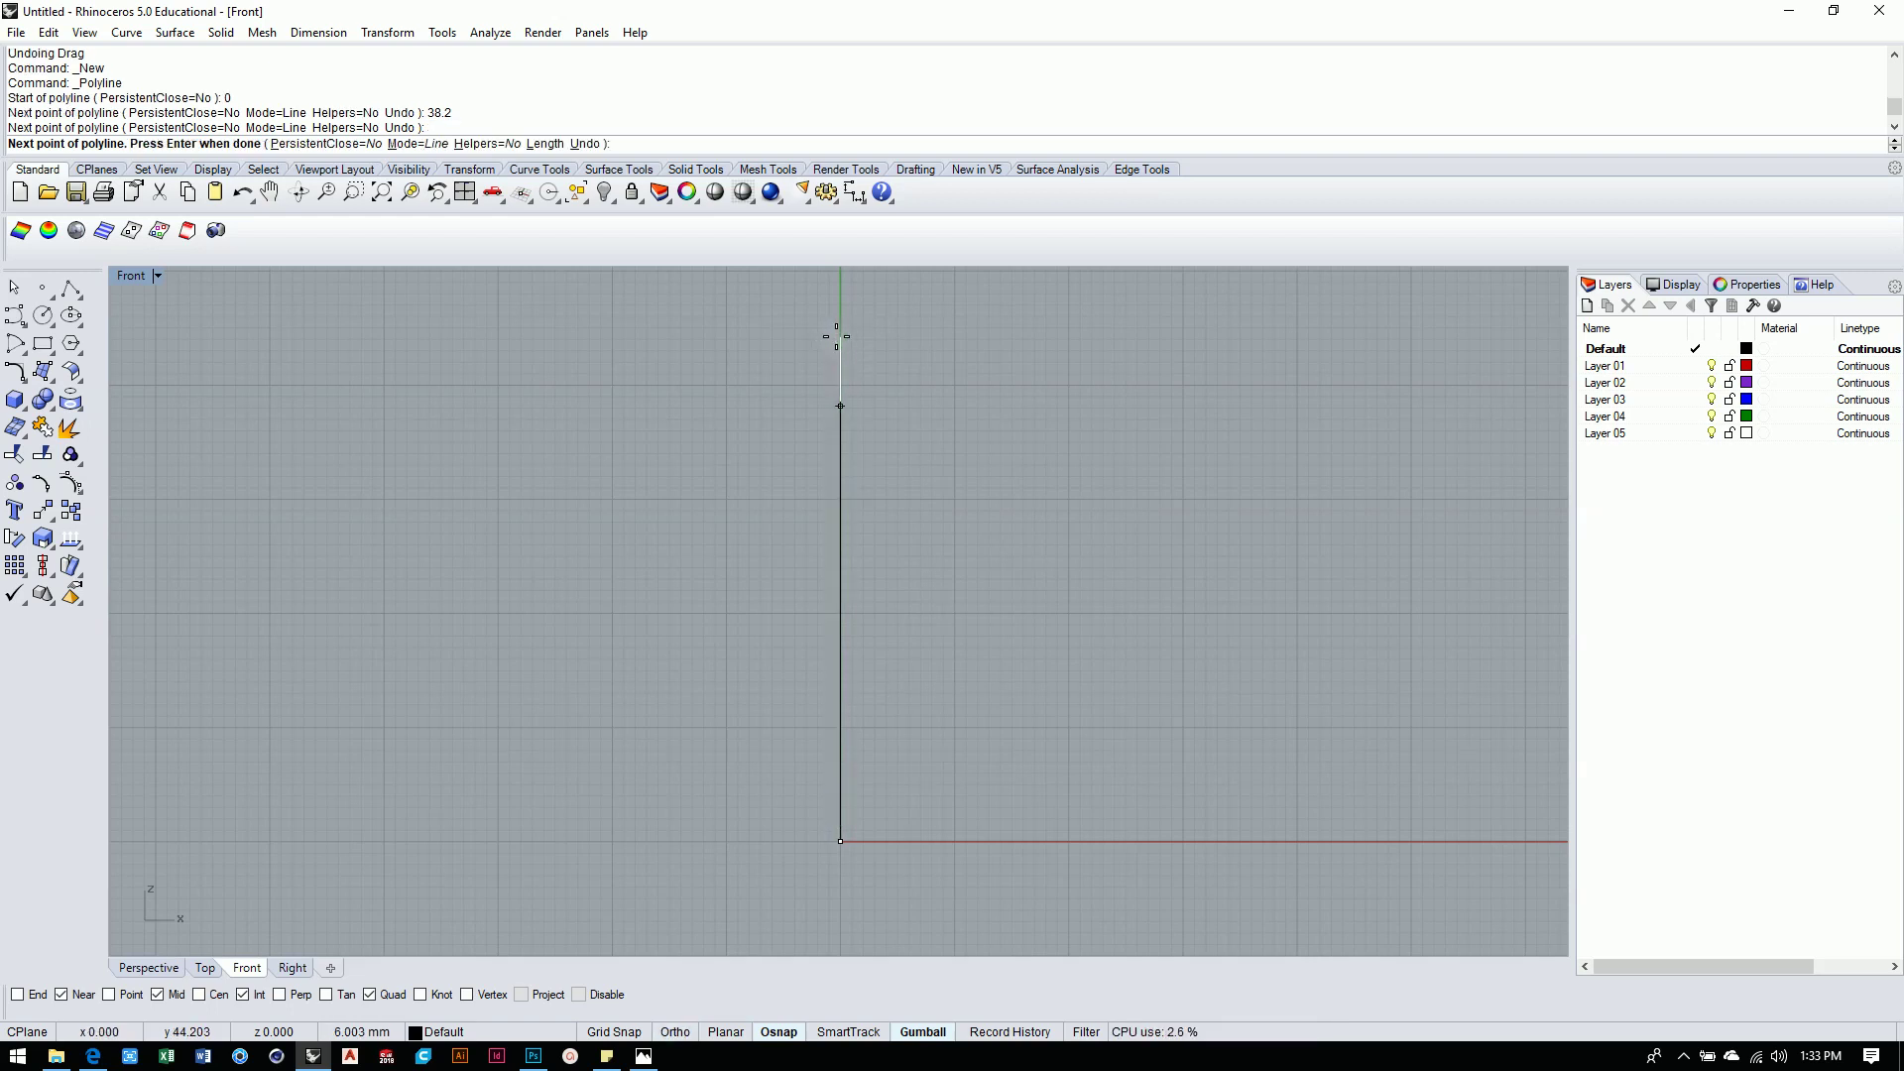
pyautogui.press('F8')
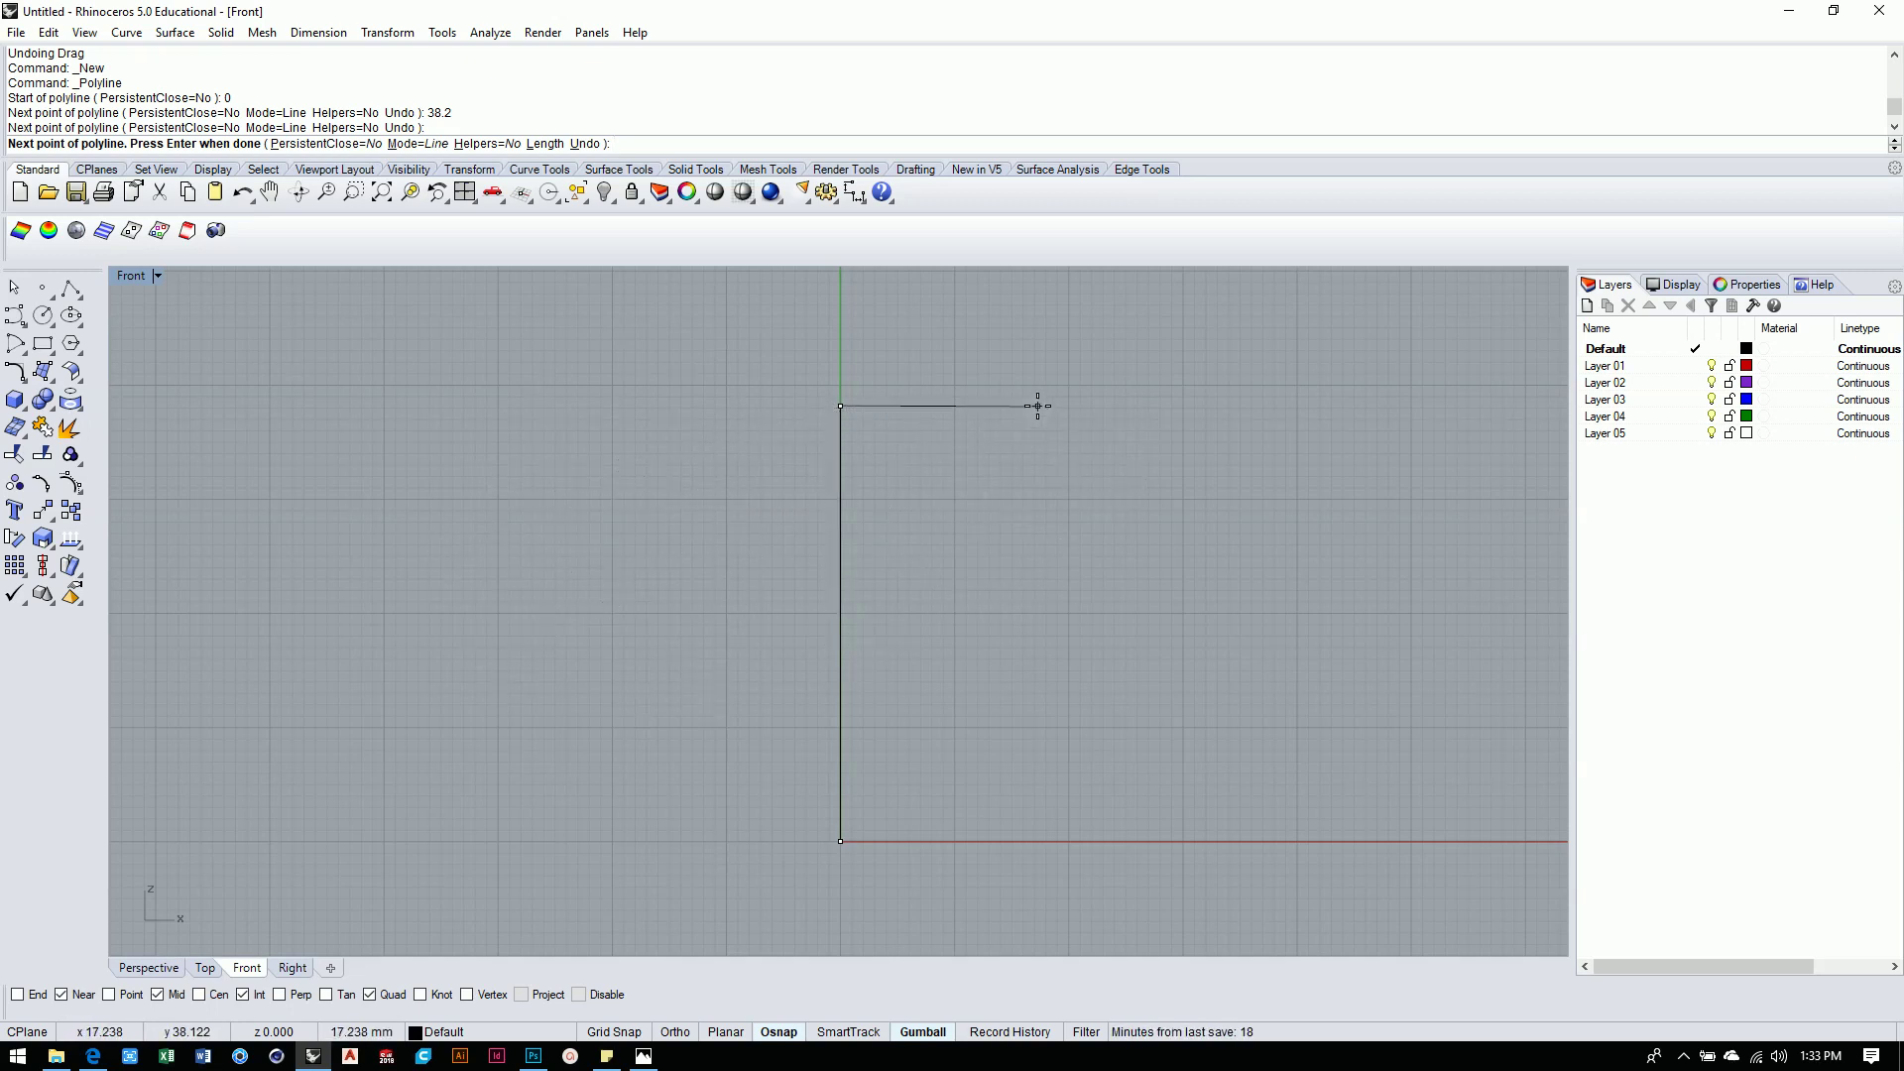
pyautogui.press('Return')
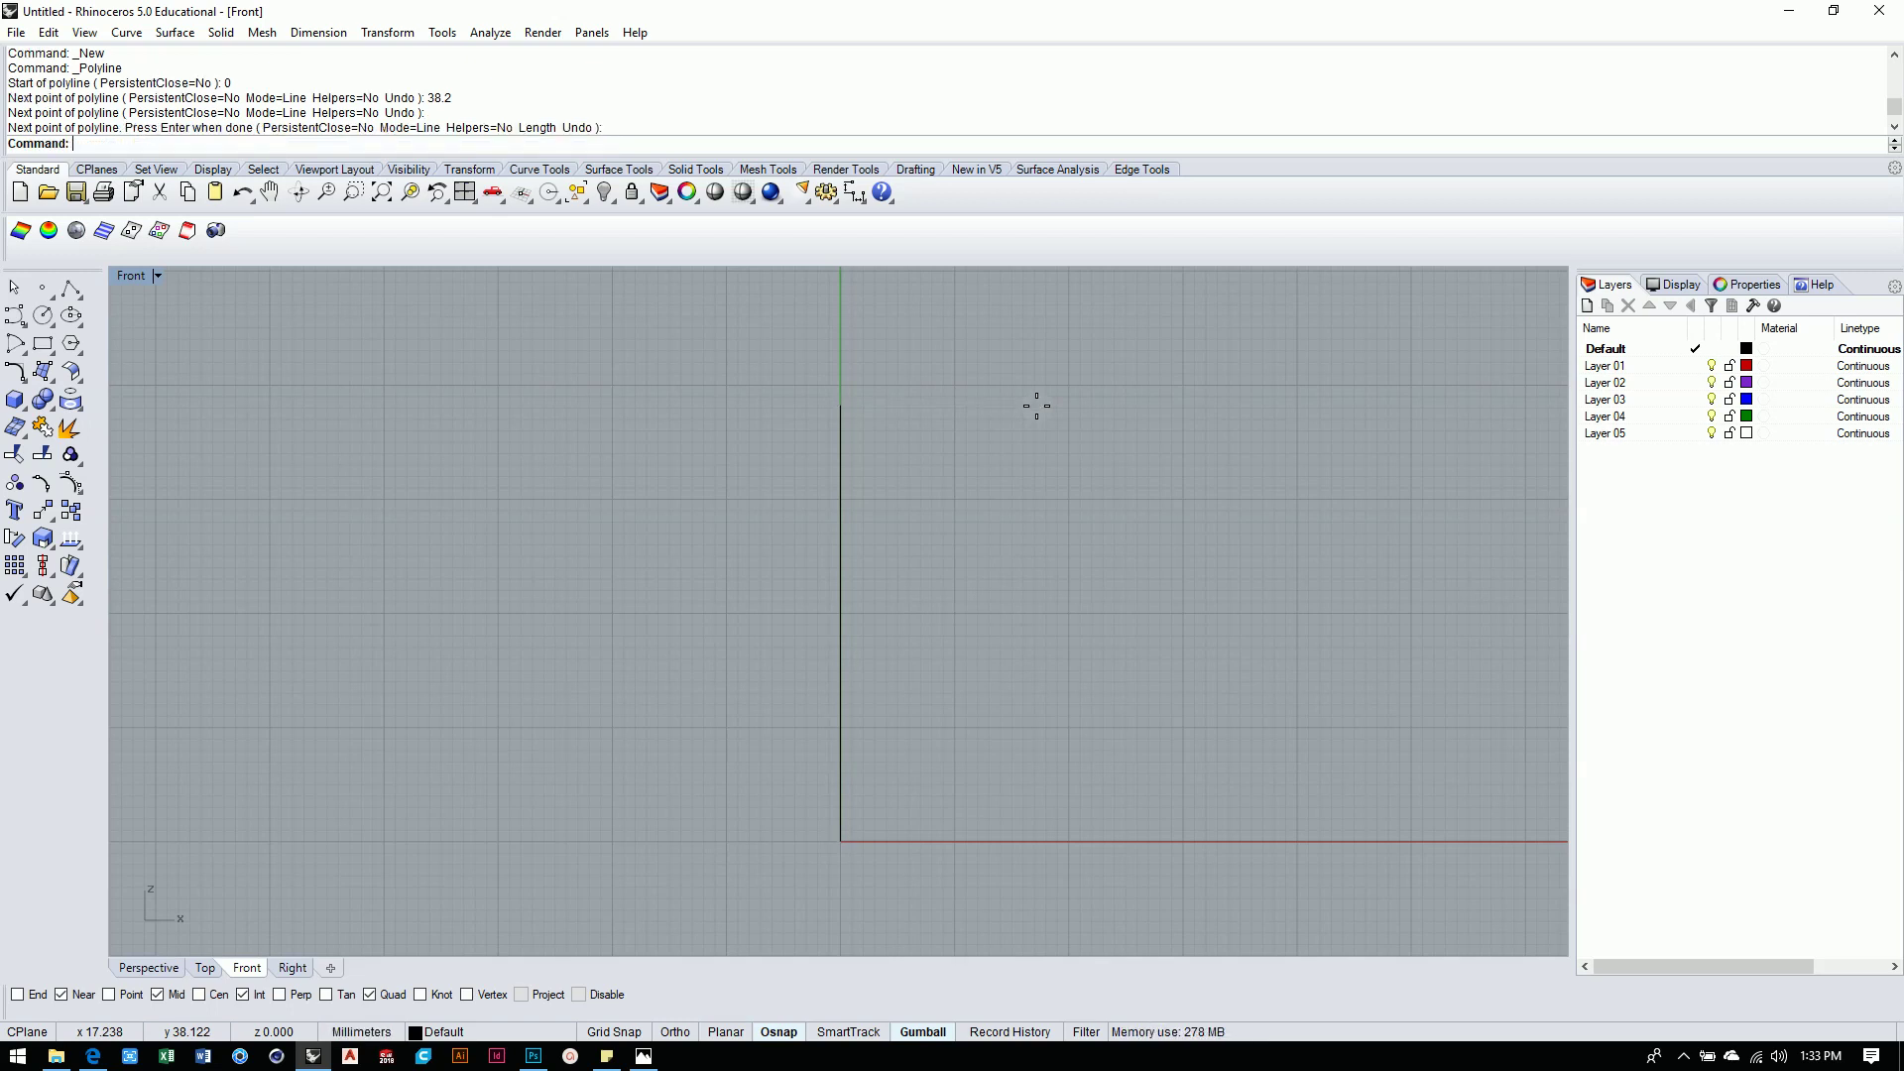
pyautogui.click(841, 485)
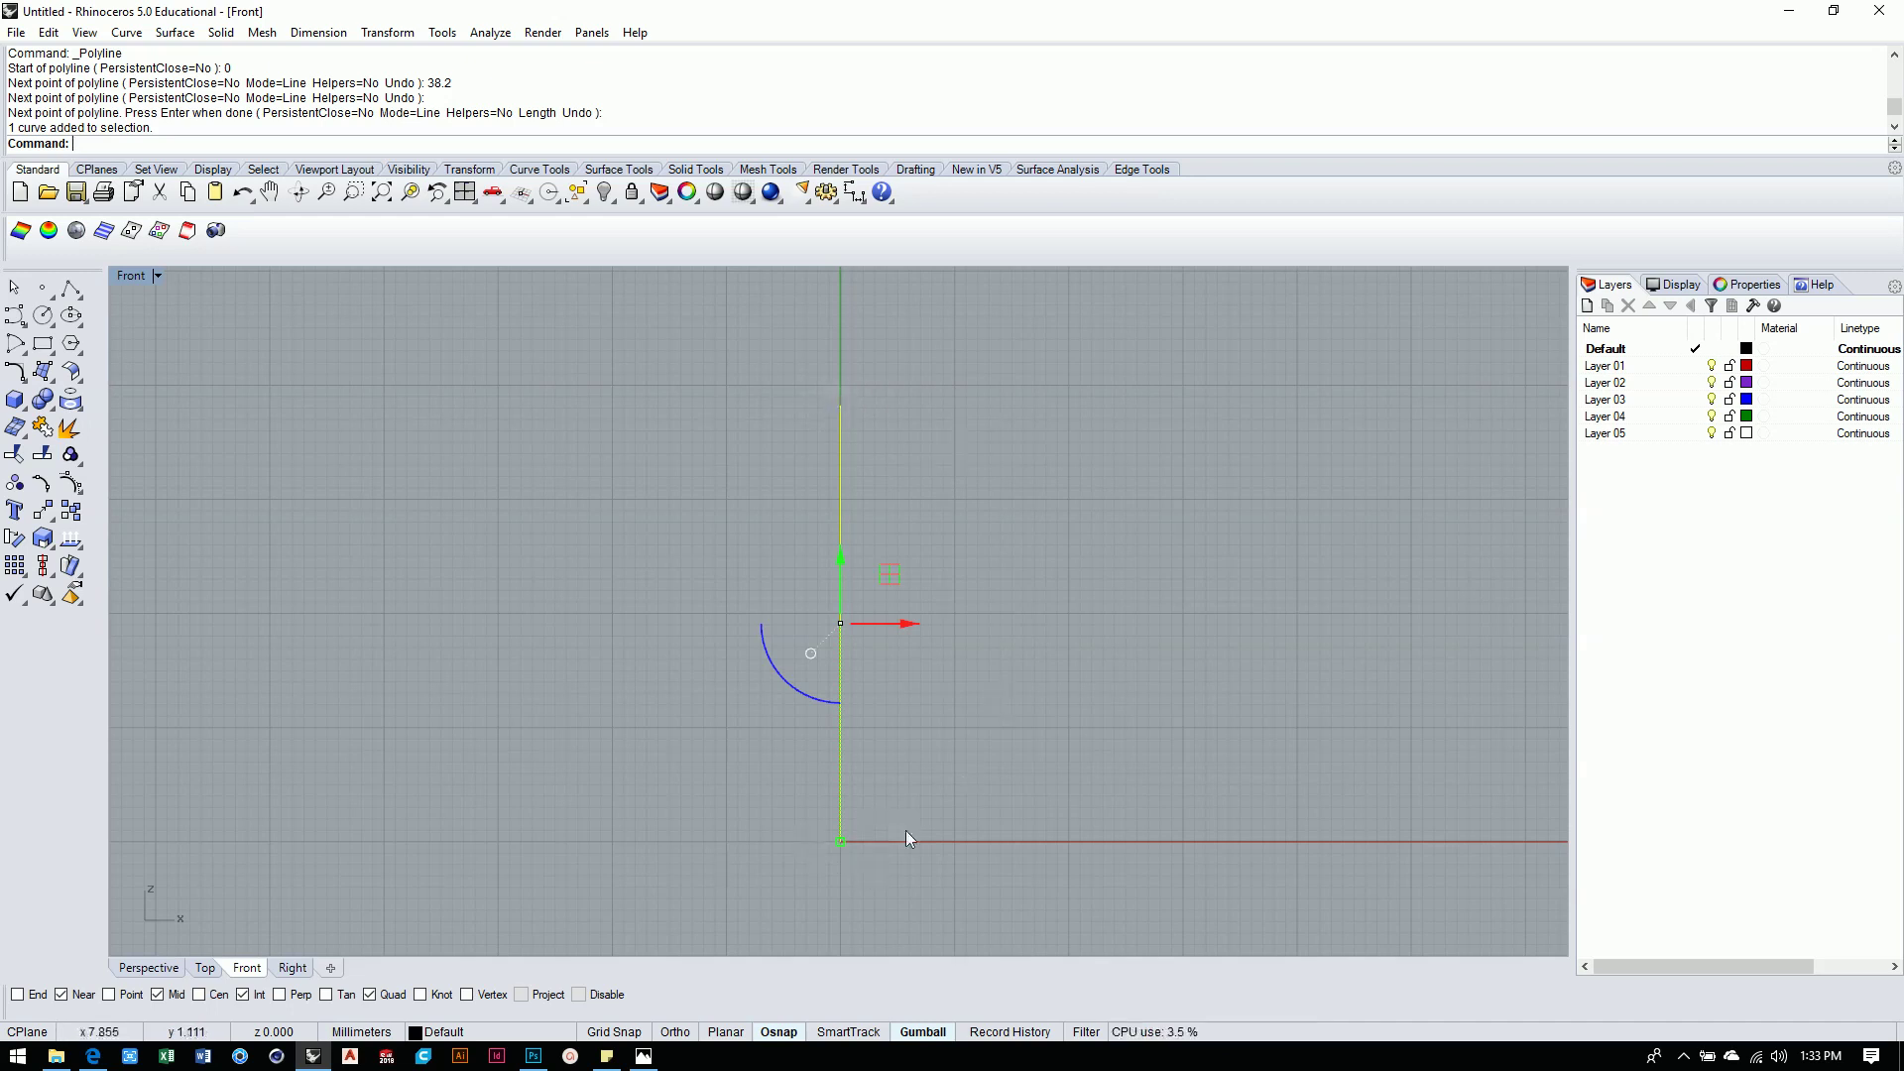
pyautogui.press('Escape')
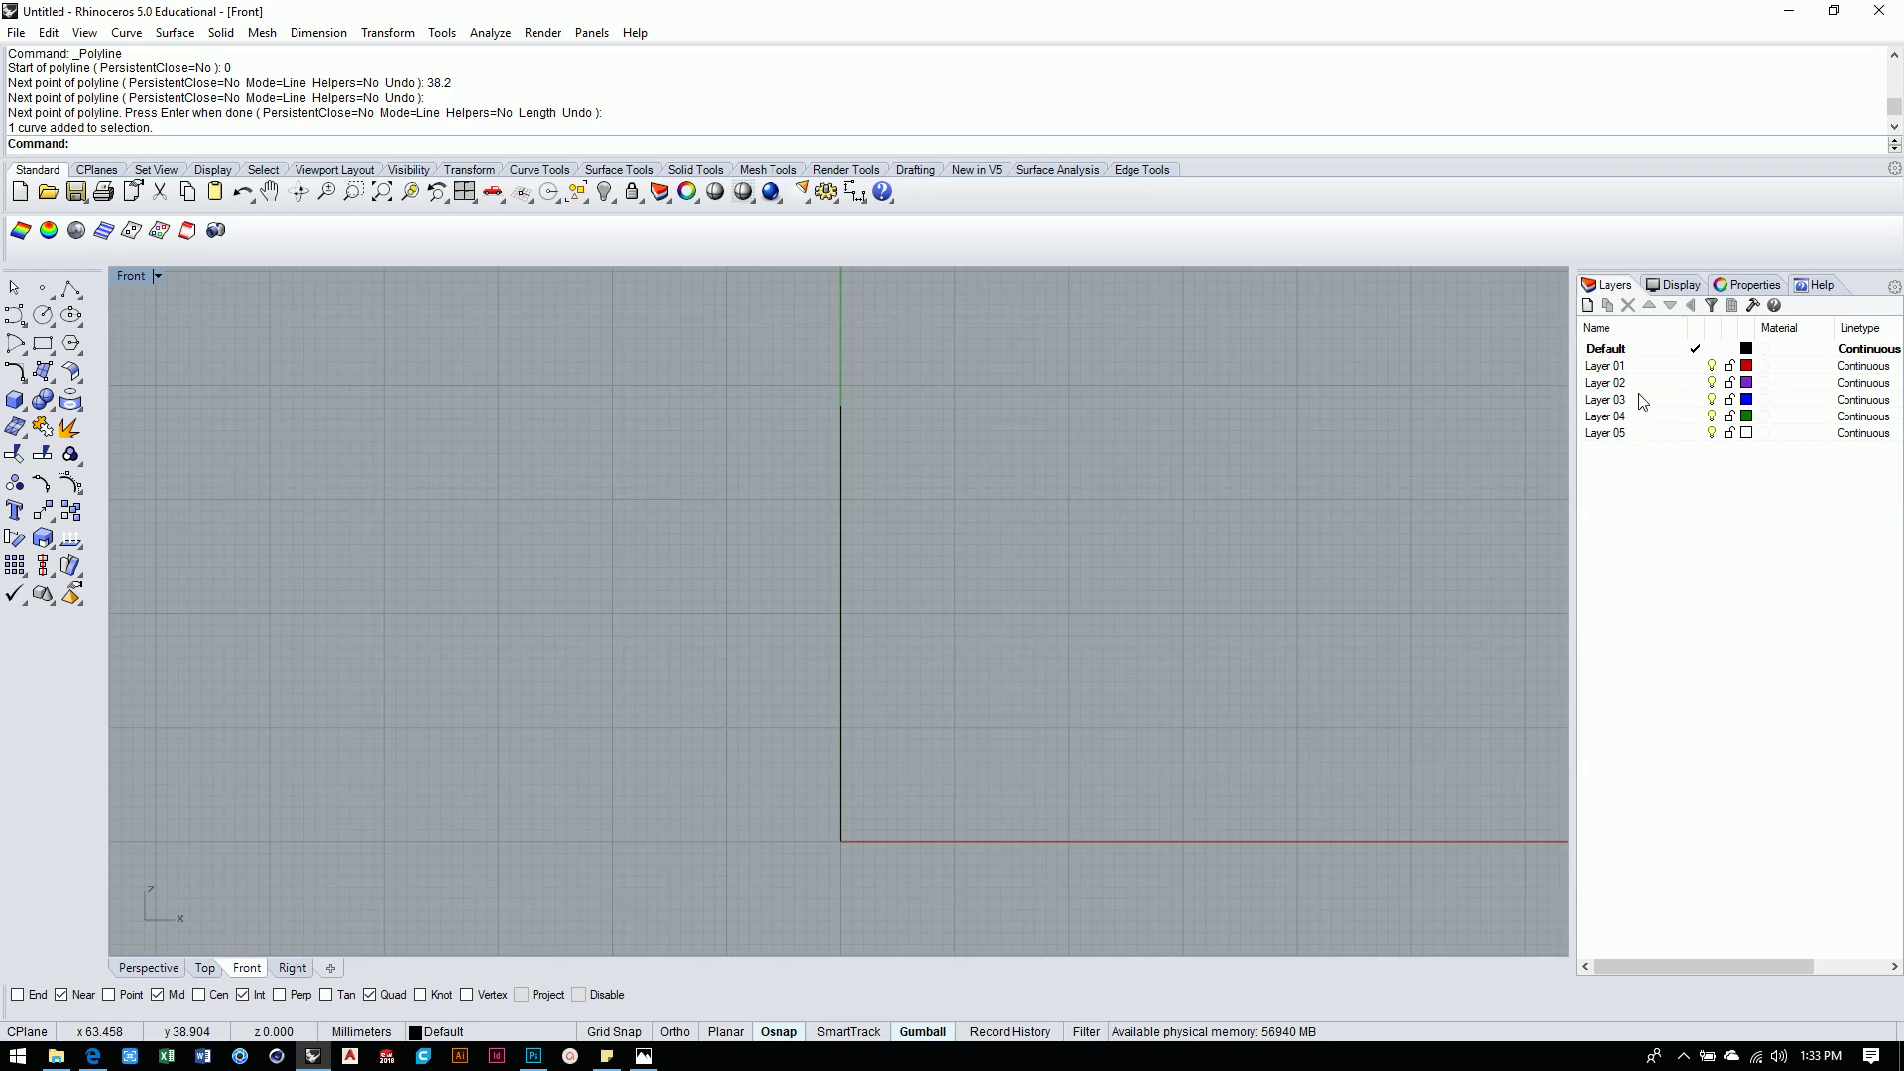
# Rename Layer 01 as Curves.
pyautogui.click(1608, 349)
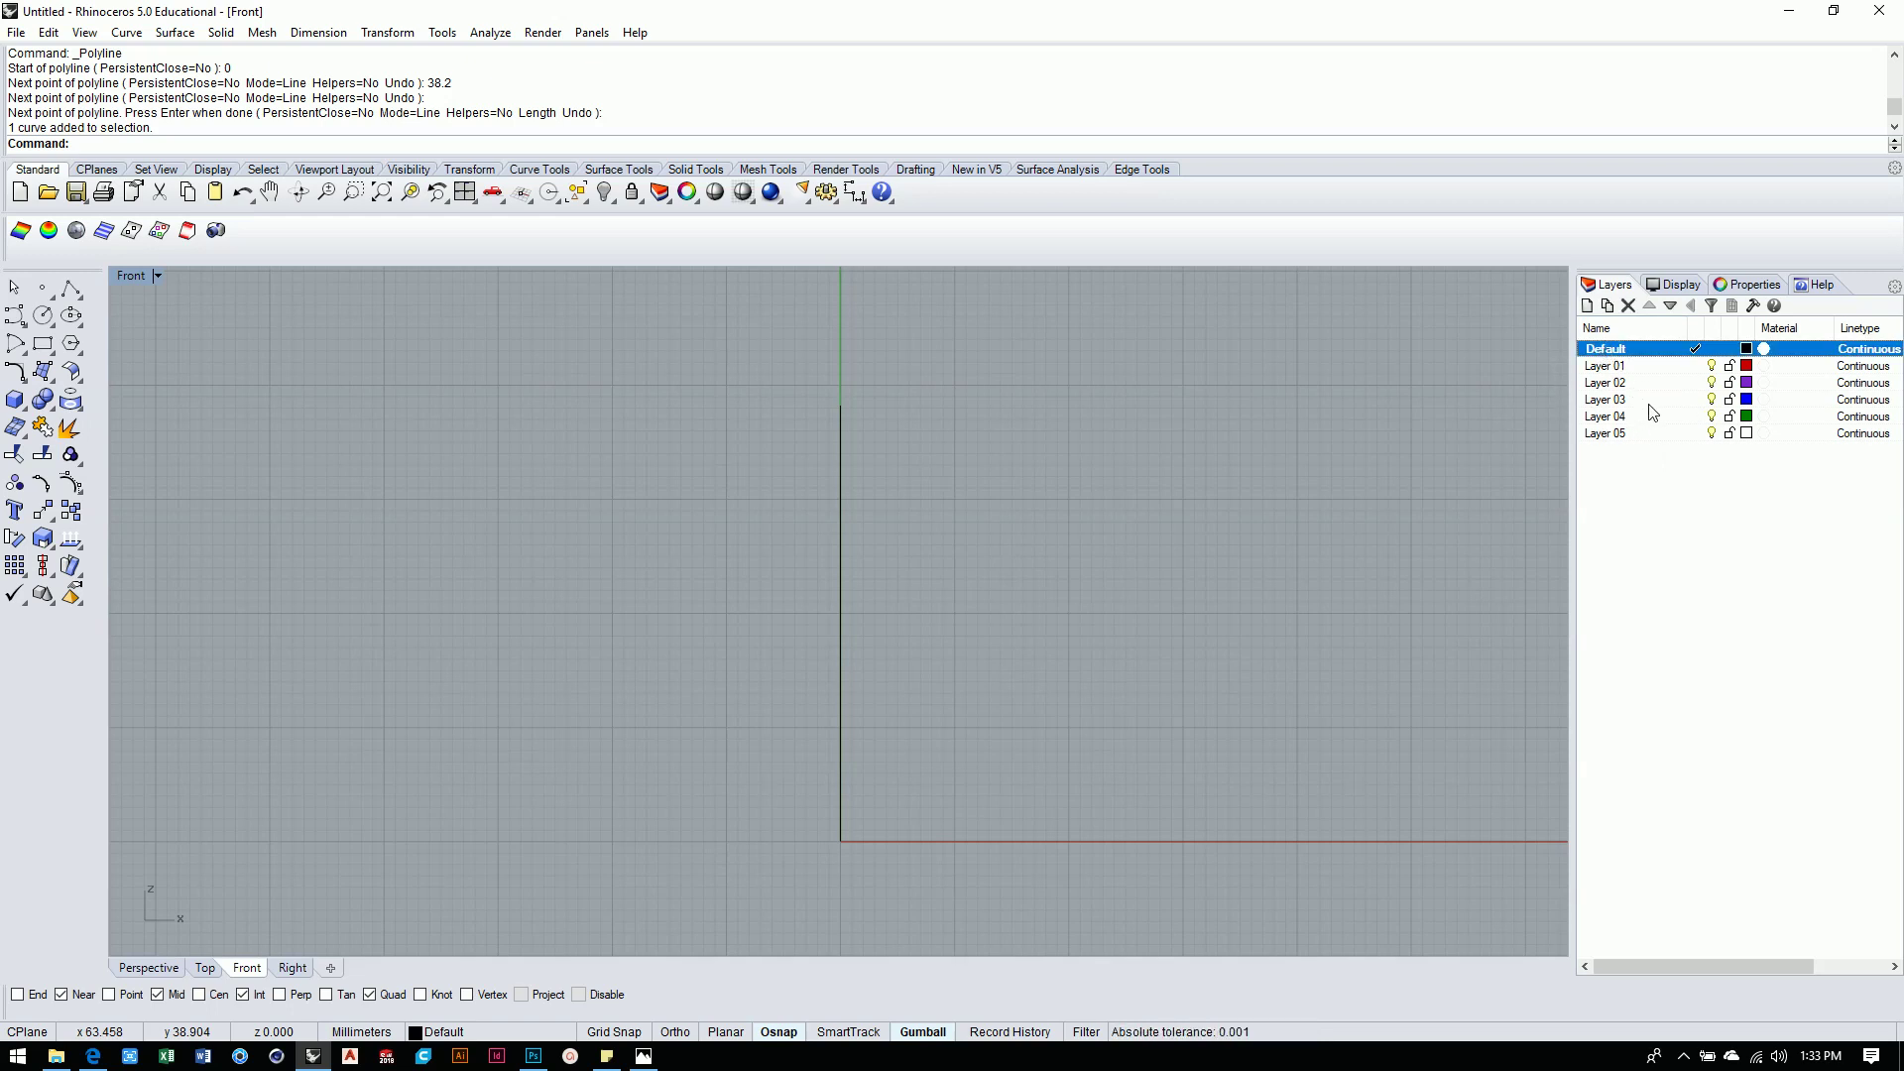
pyautogui.click(1610, 367)
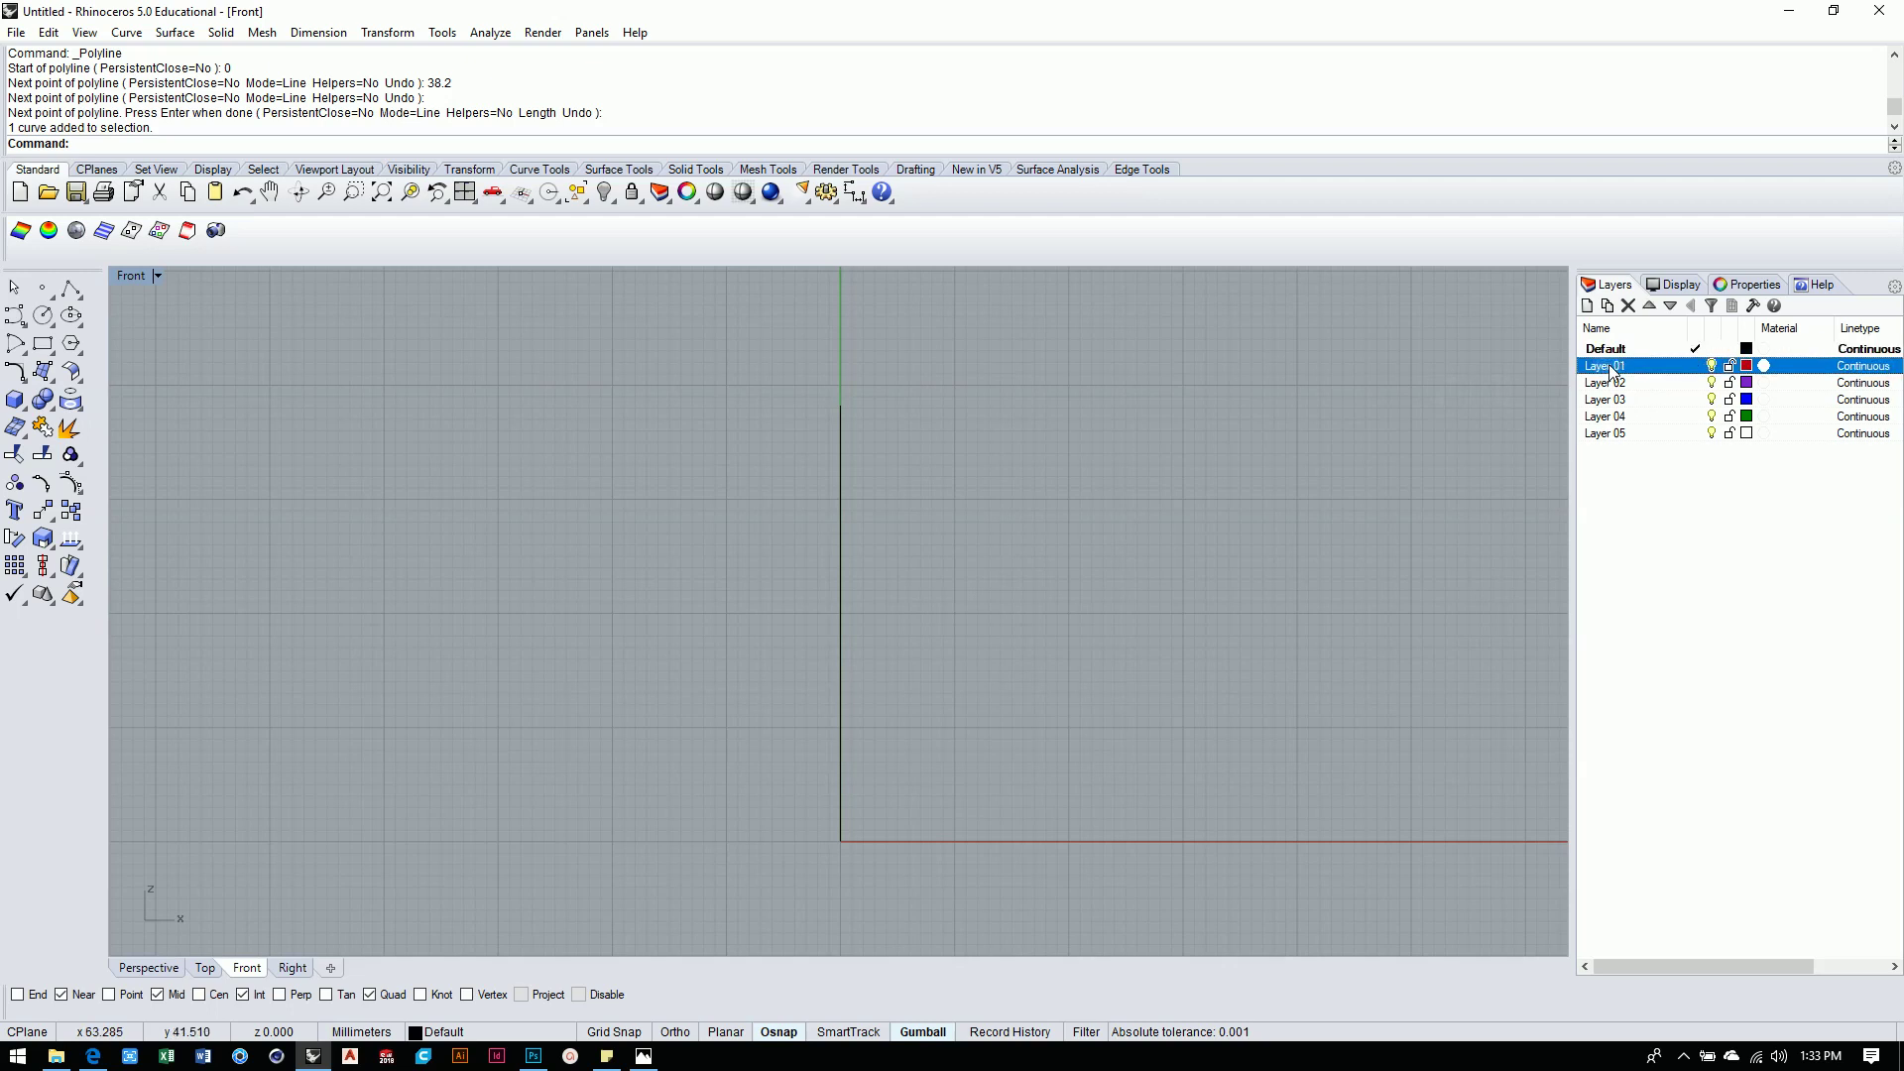
pyautogui.click(1611, 367)
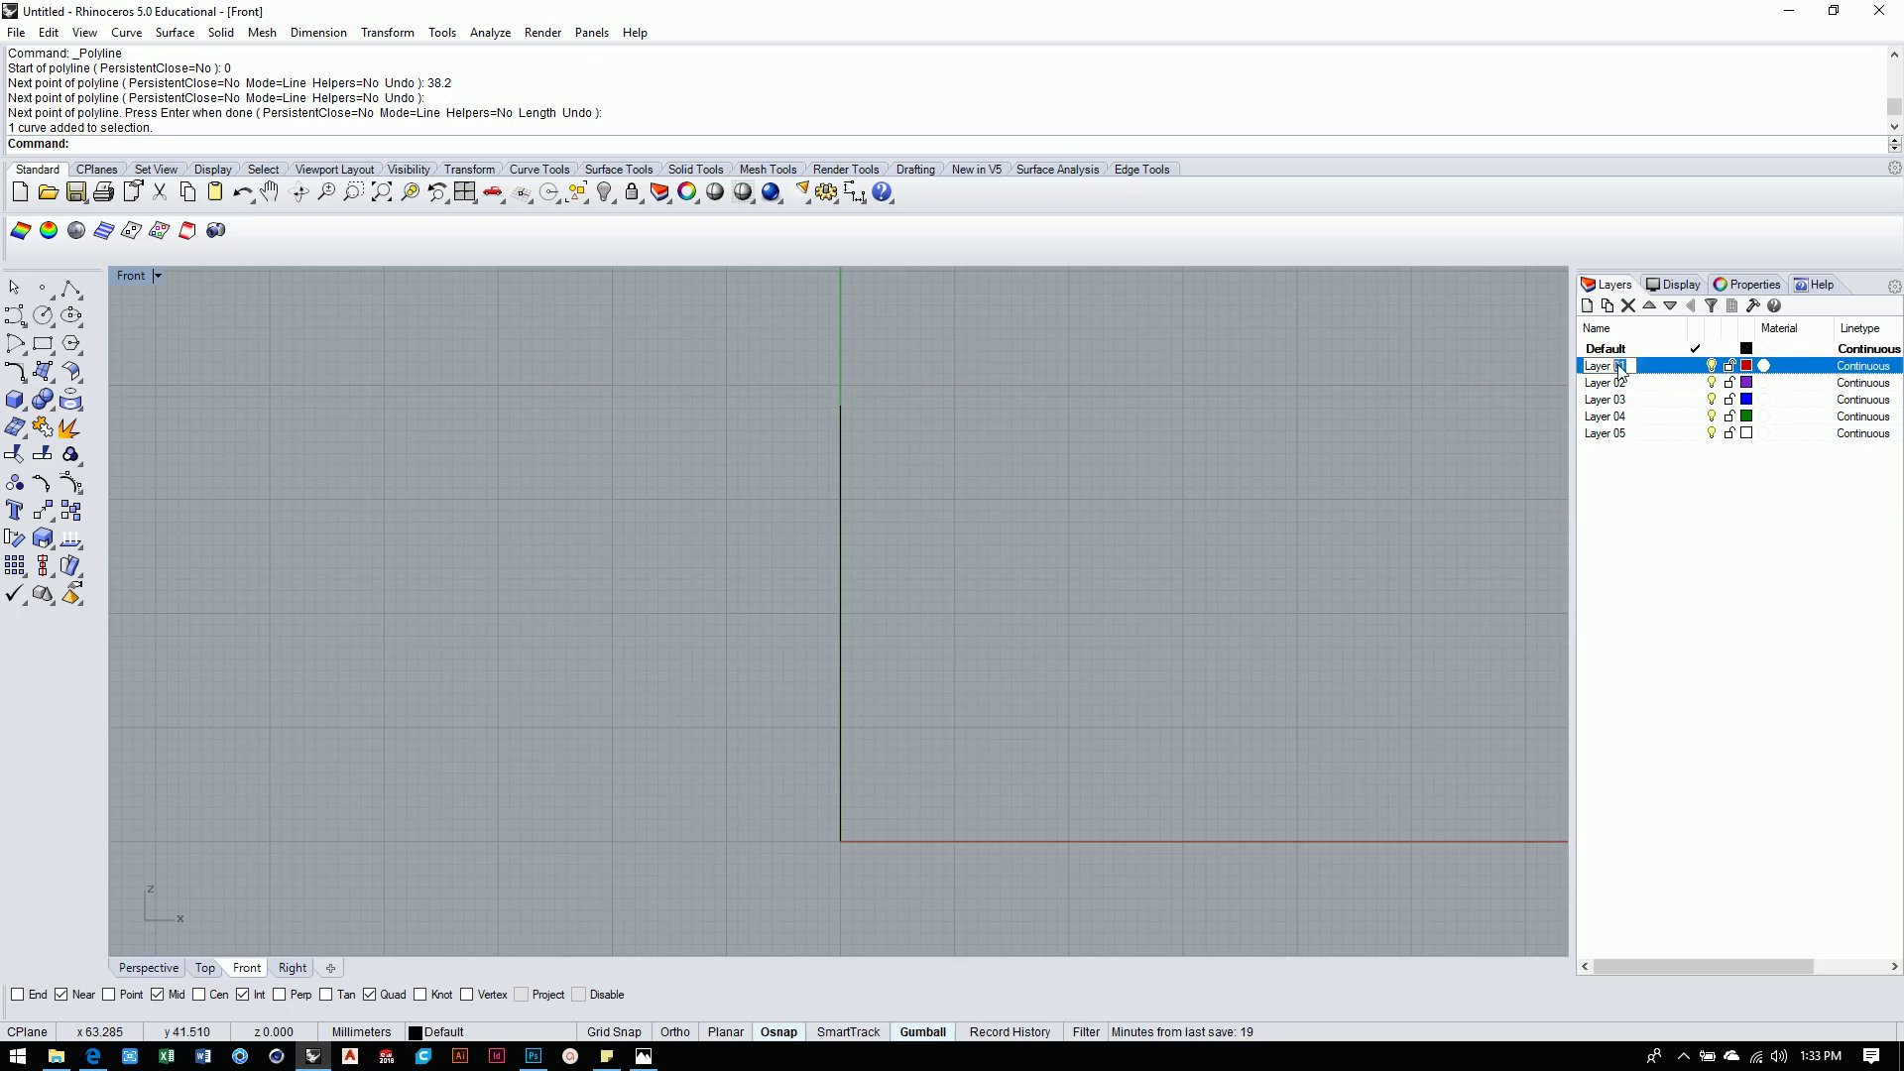
pyautogui.write('Curves')
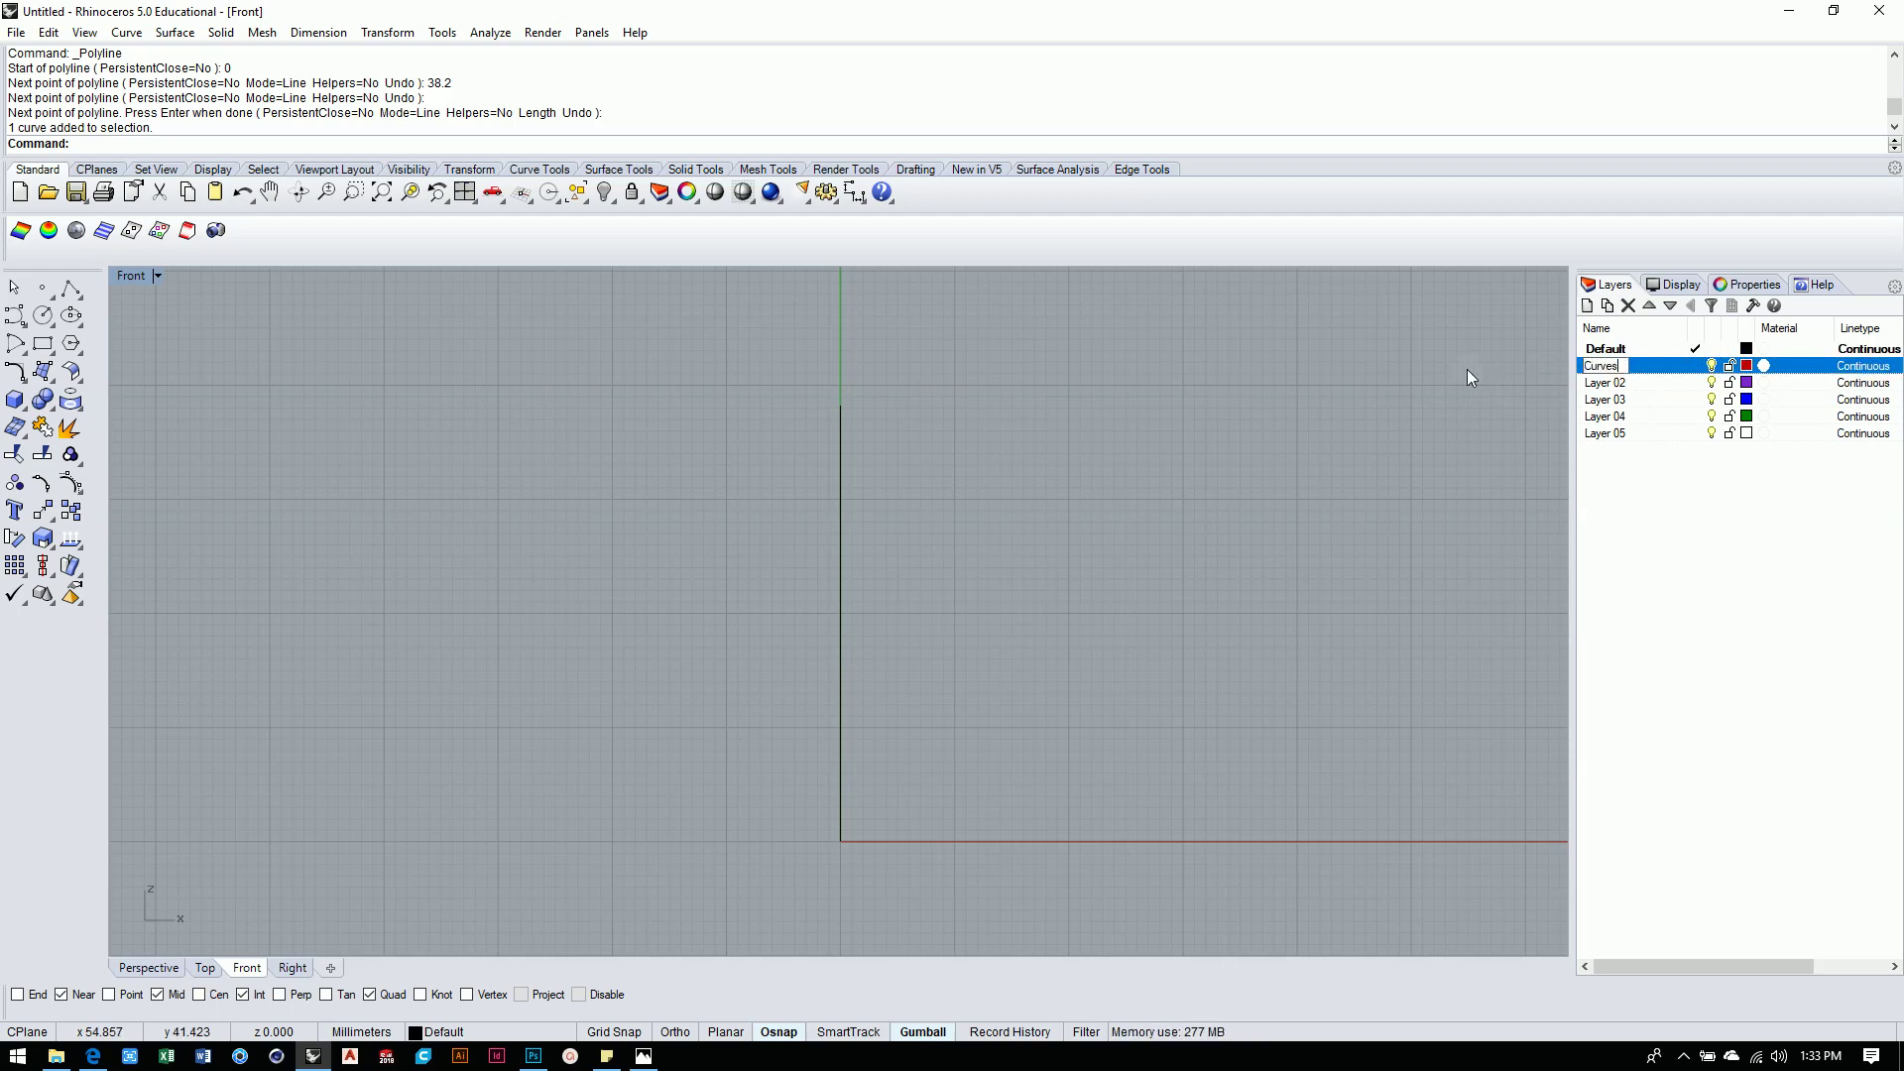
pyautogui.press('Return')
# Make Layer 02 the current layer and rename it Surfaces.
pyautogui.doubleClick(1619, 385)
pyautogui.click(1619, 385)
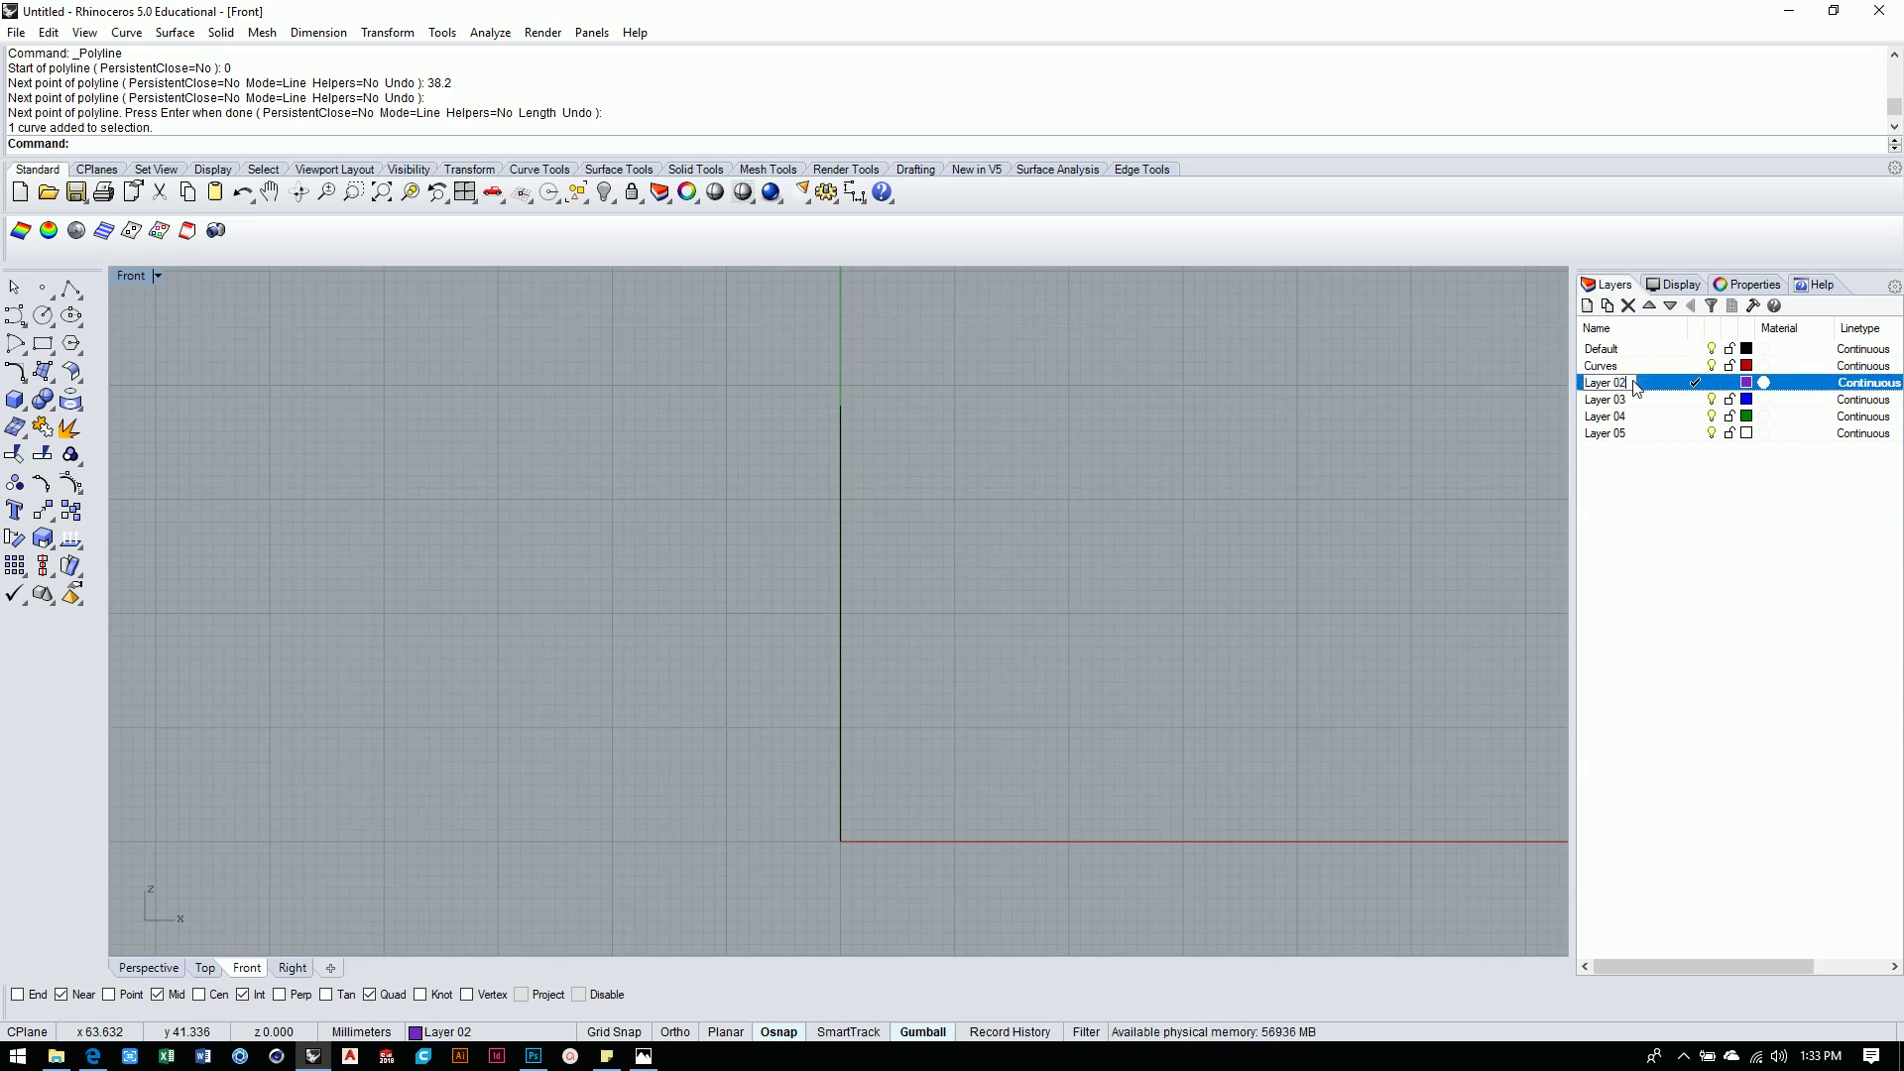
pyautogui.write('Surfaces')
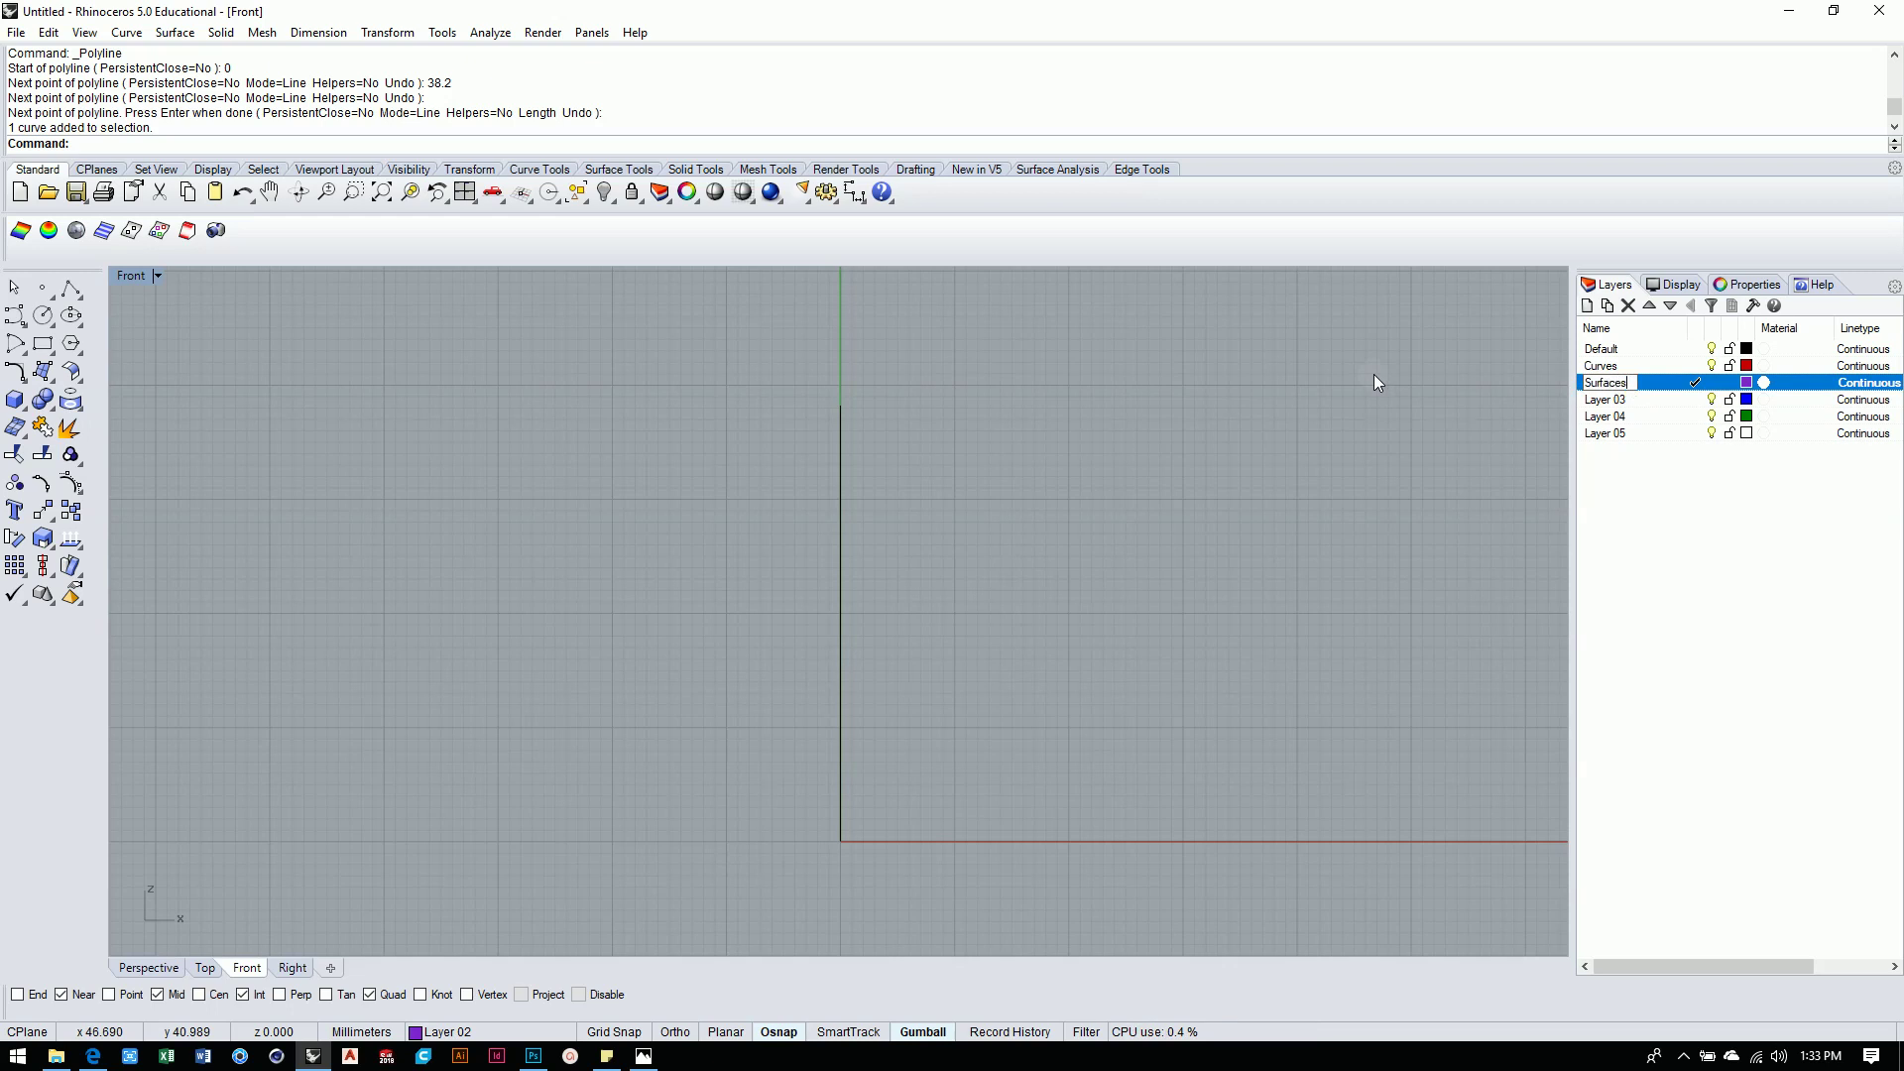
pyautogui.press('Return')
# Rename Layer 03 as Construction and leave Layer 04's name as it is.
pyautogui.click(1612, 399)
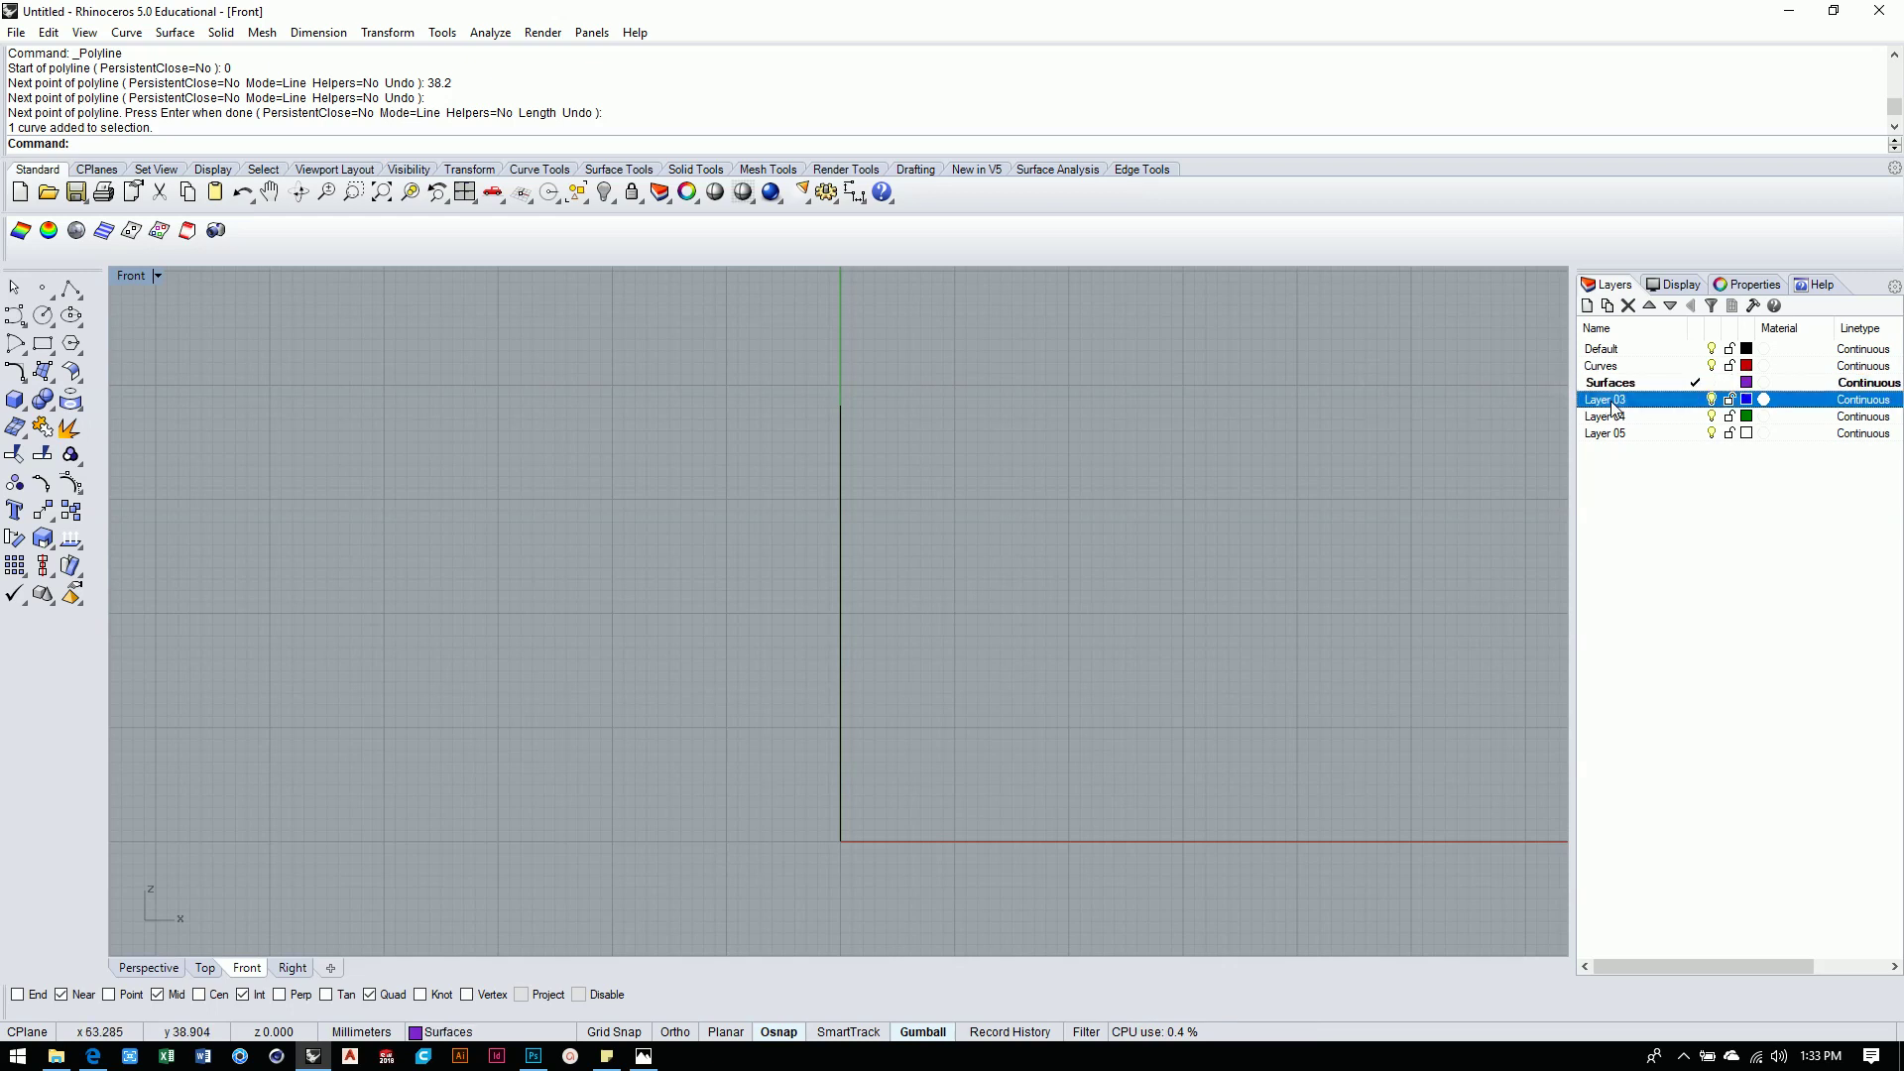
pyautogui.click(1627, 399)
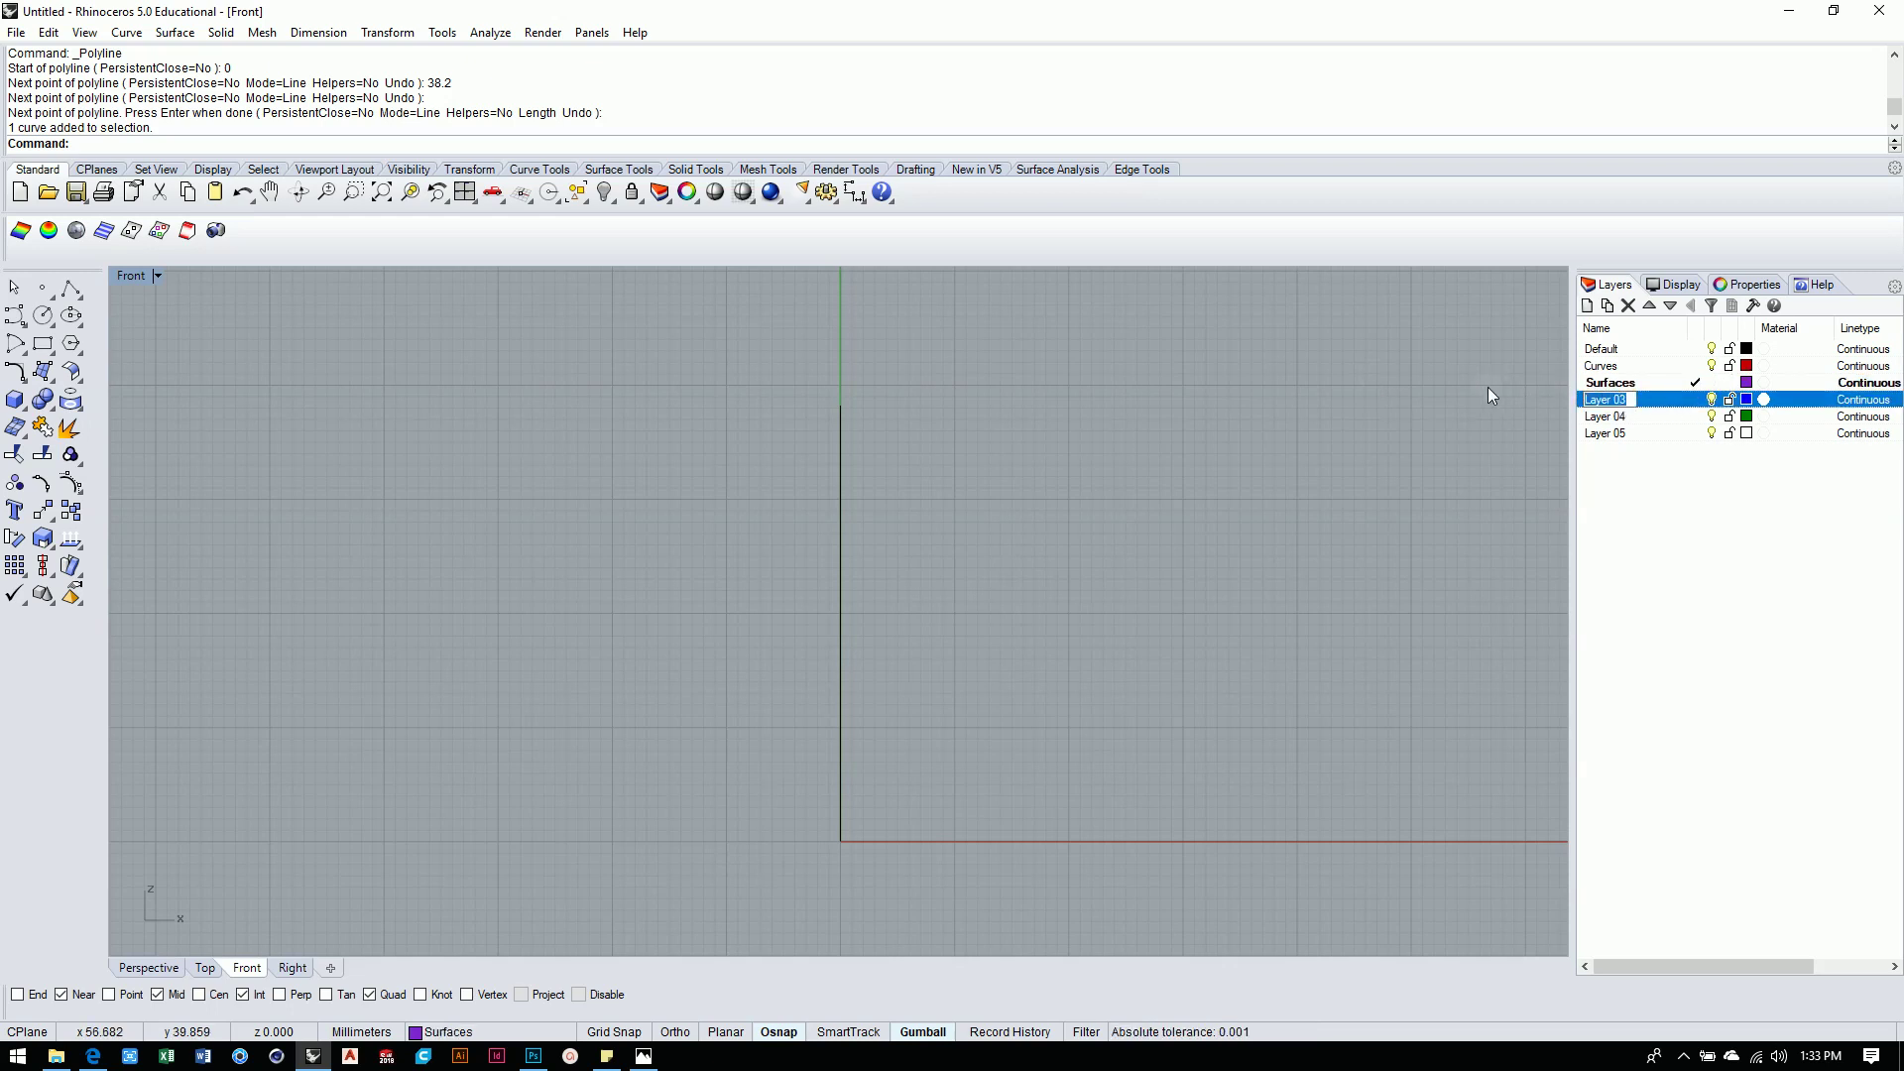
pyautogui.write('Construction')
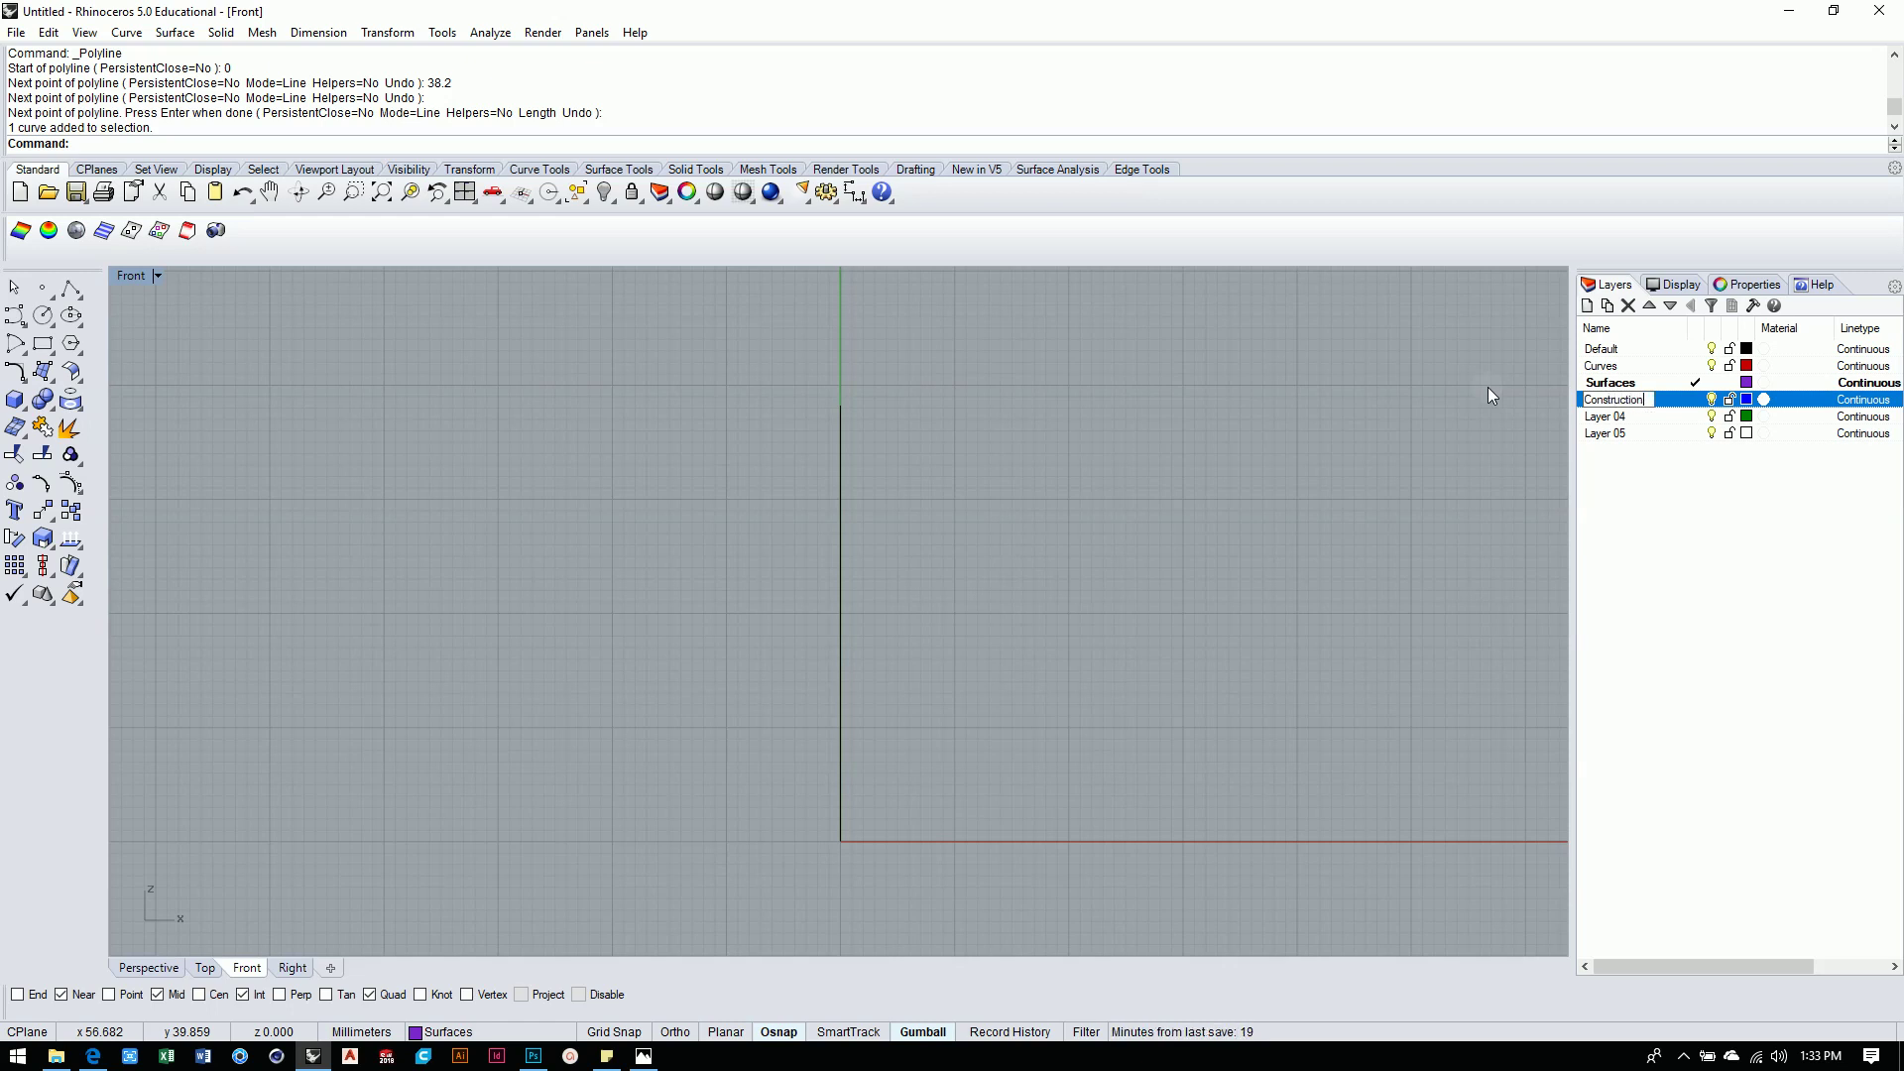
pyautogui.press('Return')
pyautogui.click(1606, 417)
pyautogui.click(1607, 417)
pyautogui.click(1606, 482)
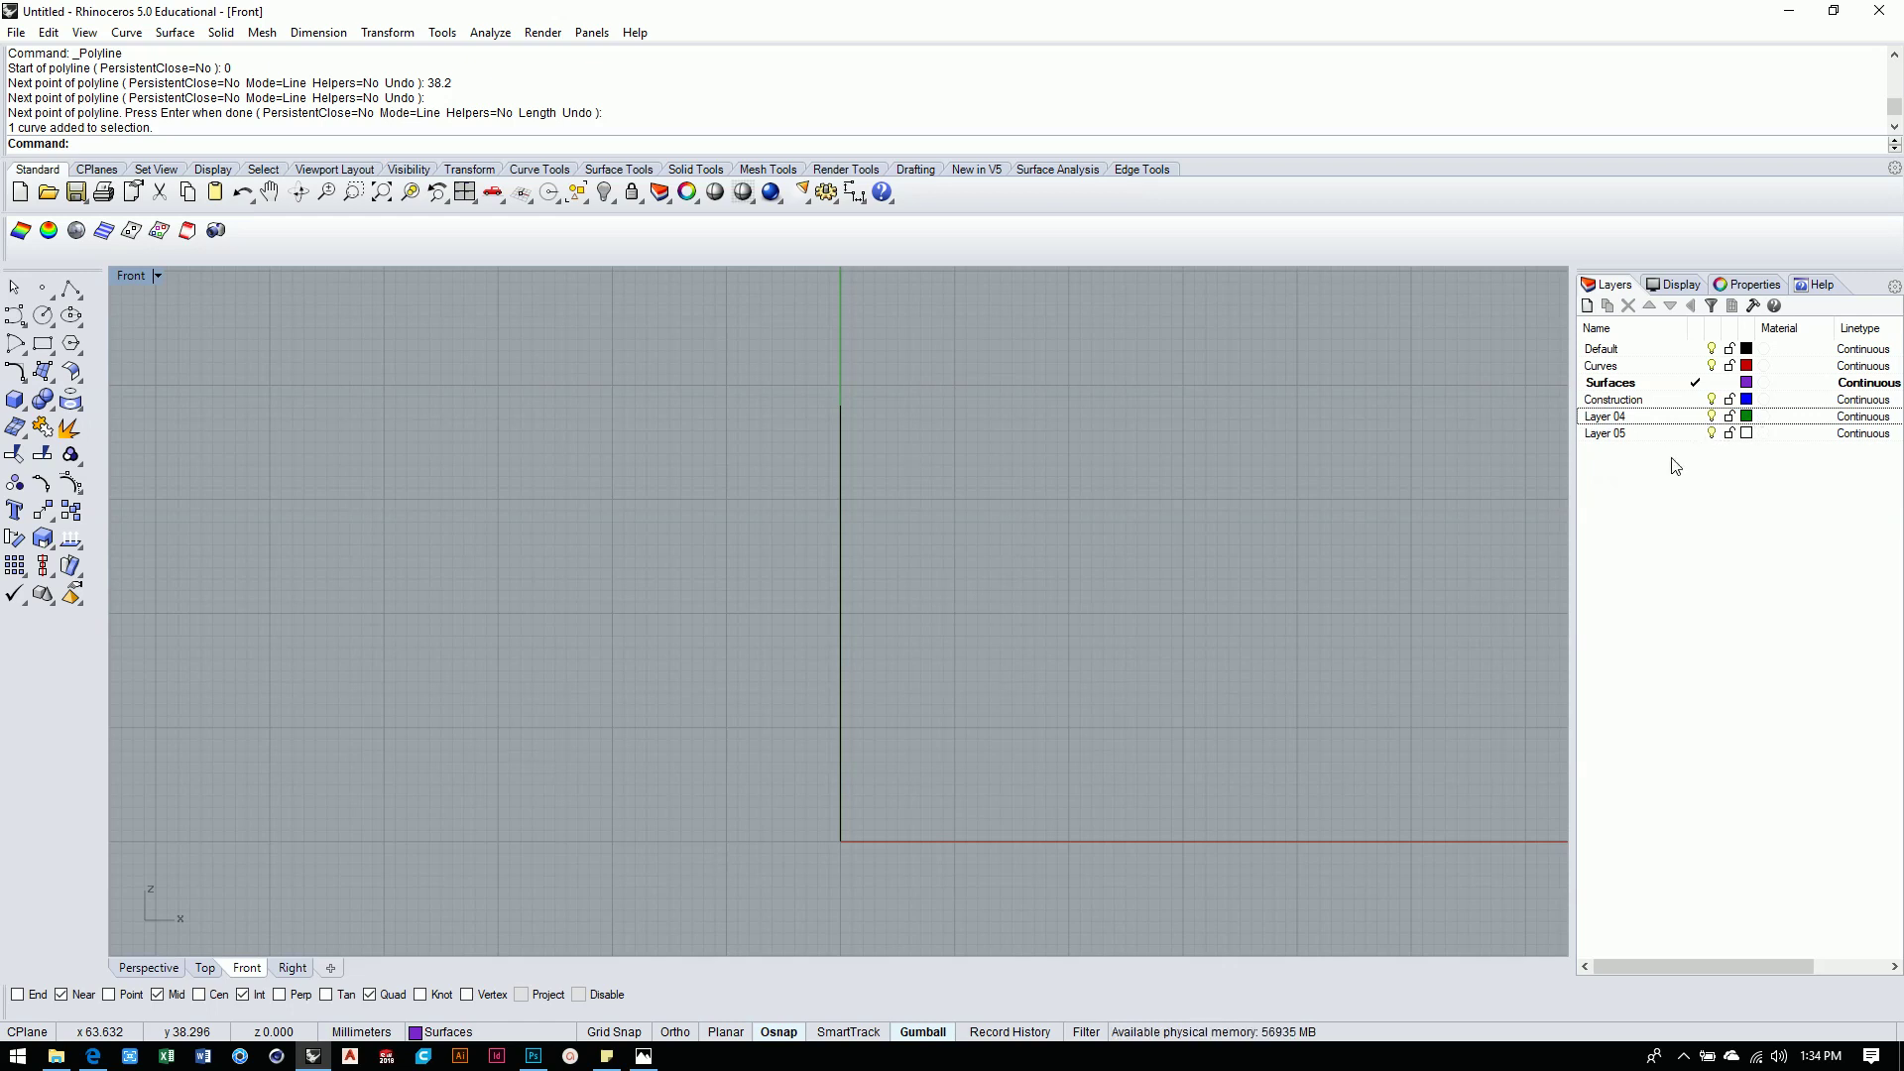
# Set the Curves layer's colour to light cyan and the Surfaces layer's colour to pink (RGB 255, 95, 229).
pyautogui.click(1747, 366)
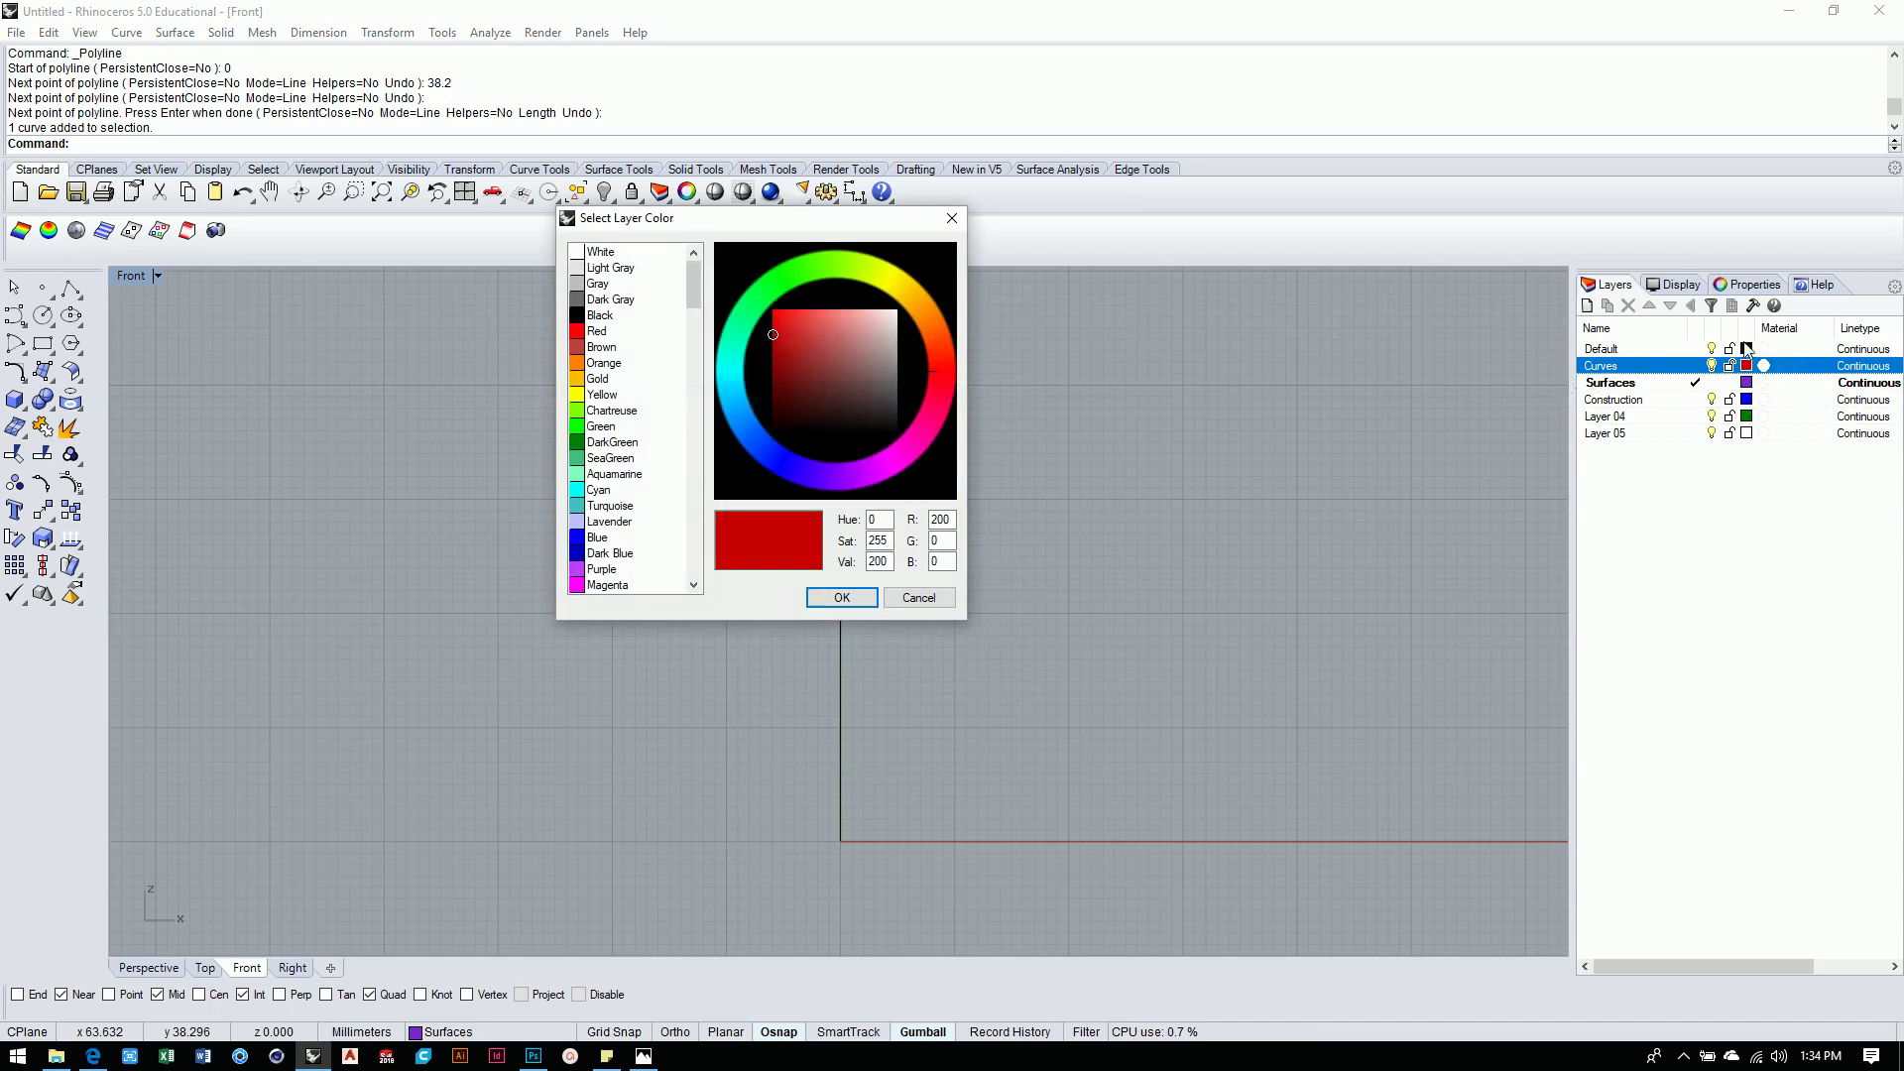
pyautogui.moveTo(729, 379)
pyautogui.mouseDown()
pyautogui.moveTo(779, 282)
pyautogui.moveTo(732, 399)
pyautogui.moveTo(728, 372)
pyautogui.moveTo(803, 307)
pyautogui.mouseUp()
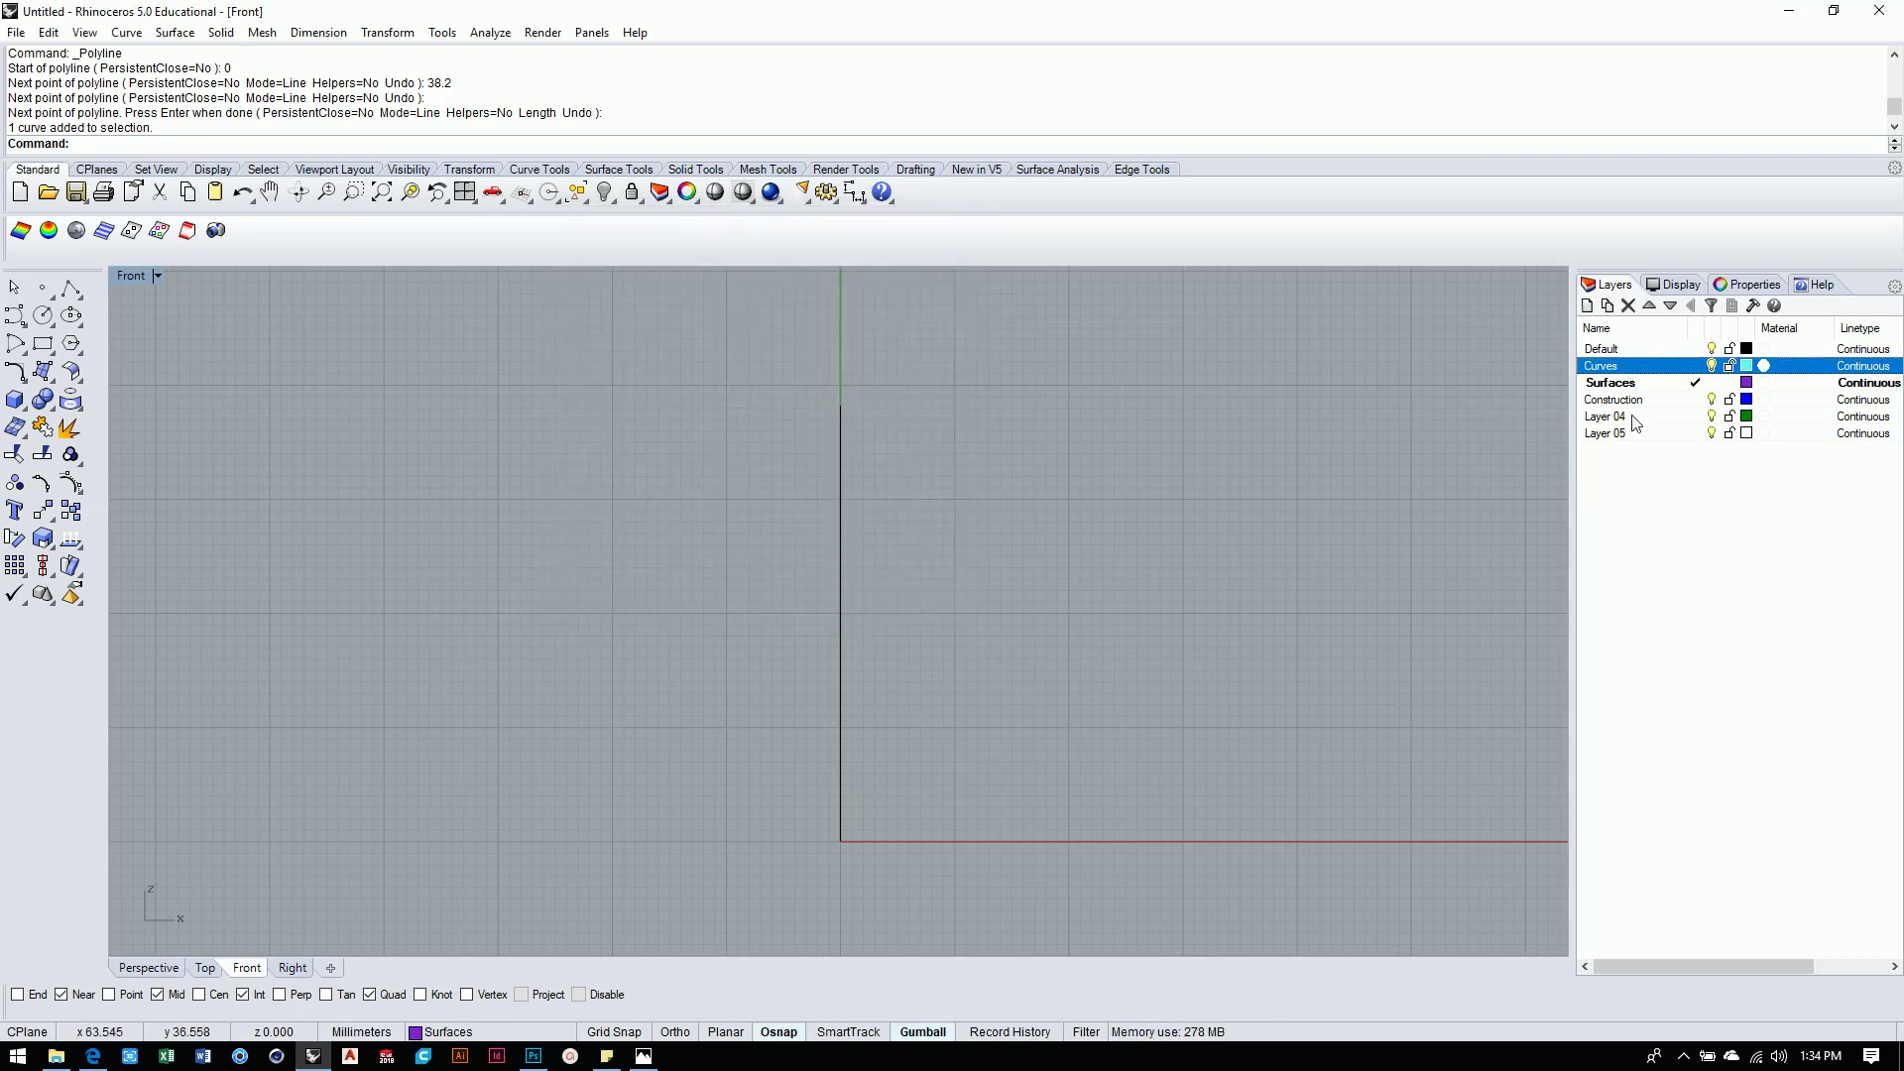
pyautogui.click(1746, 383)
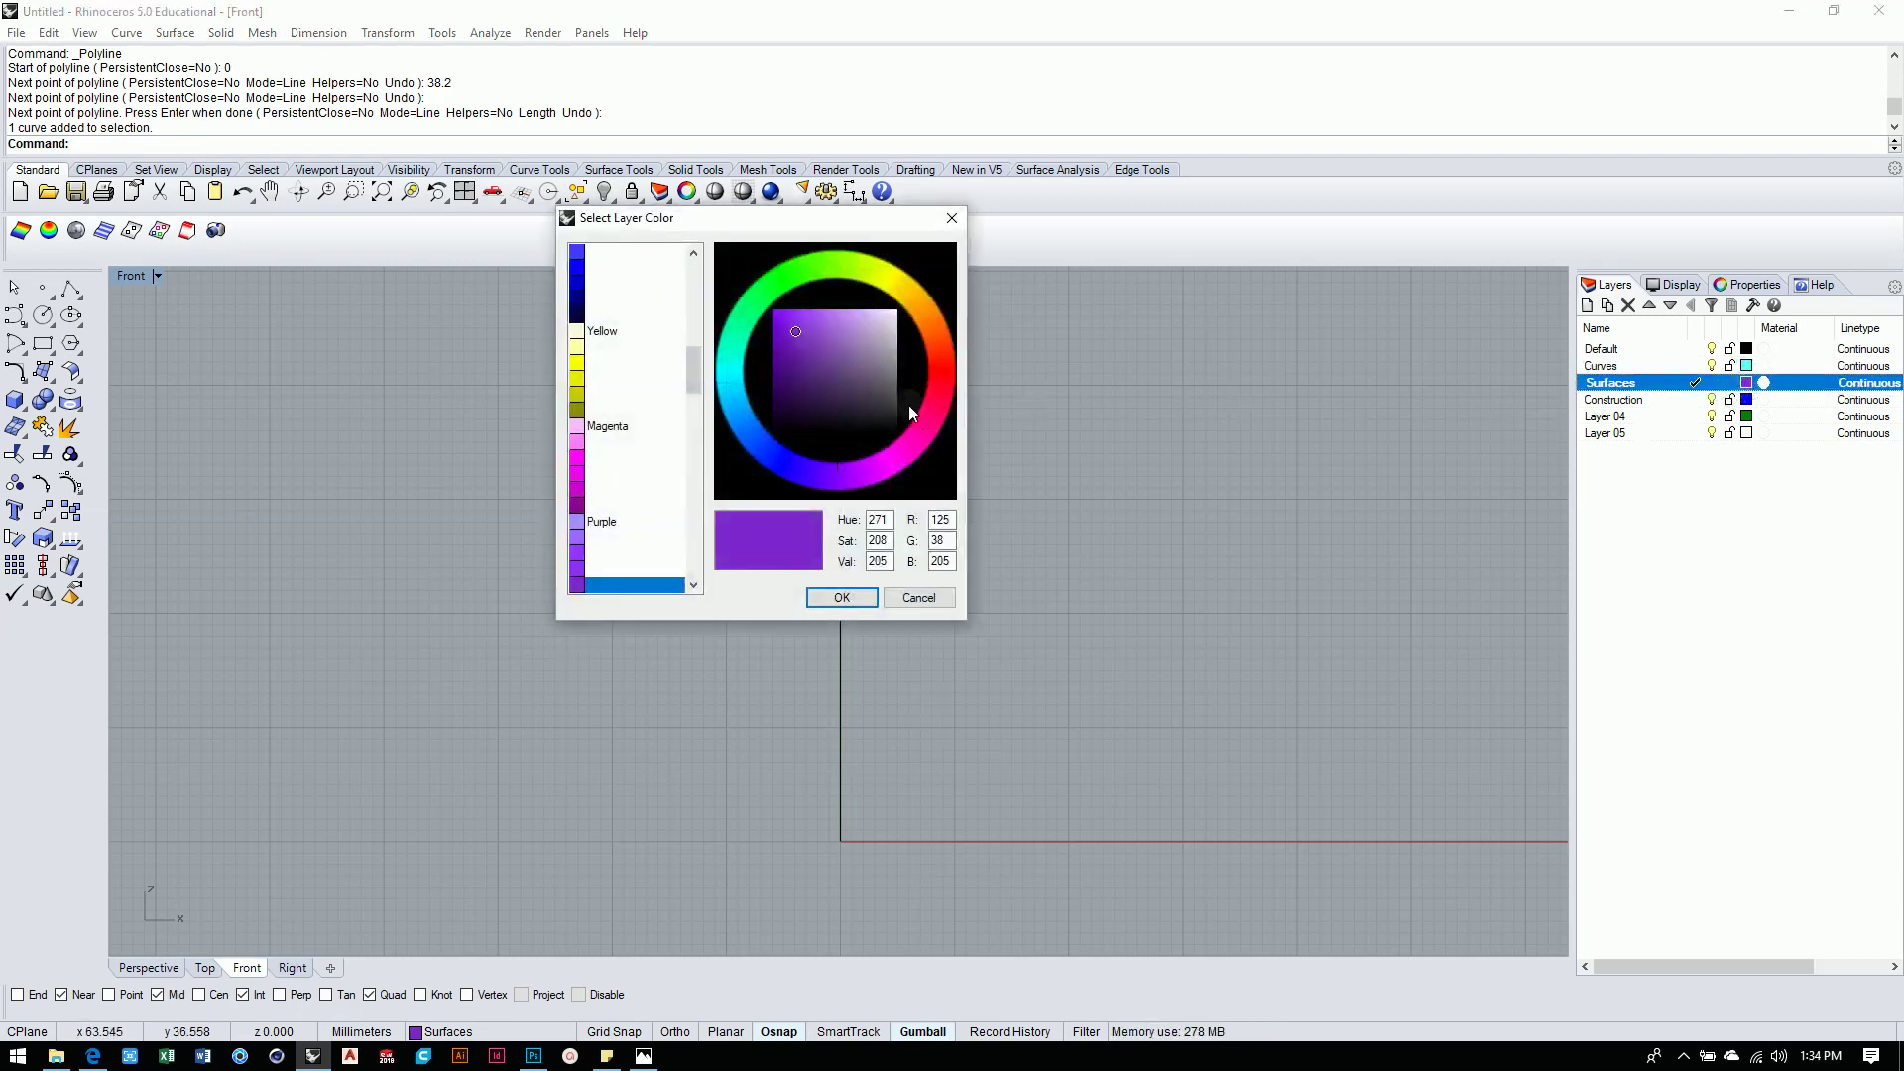
pyautogui.click(910, 452)
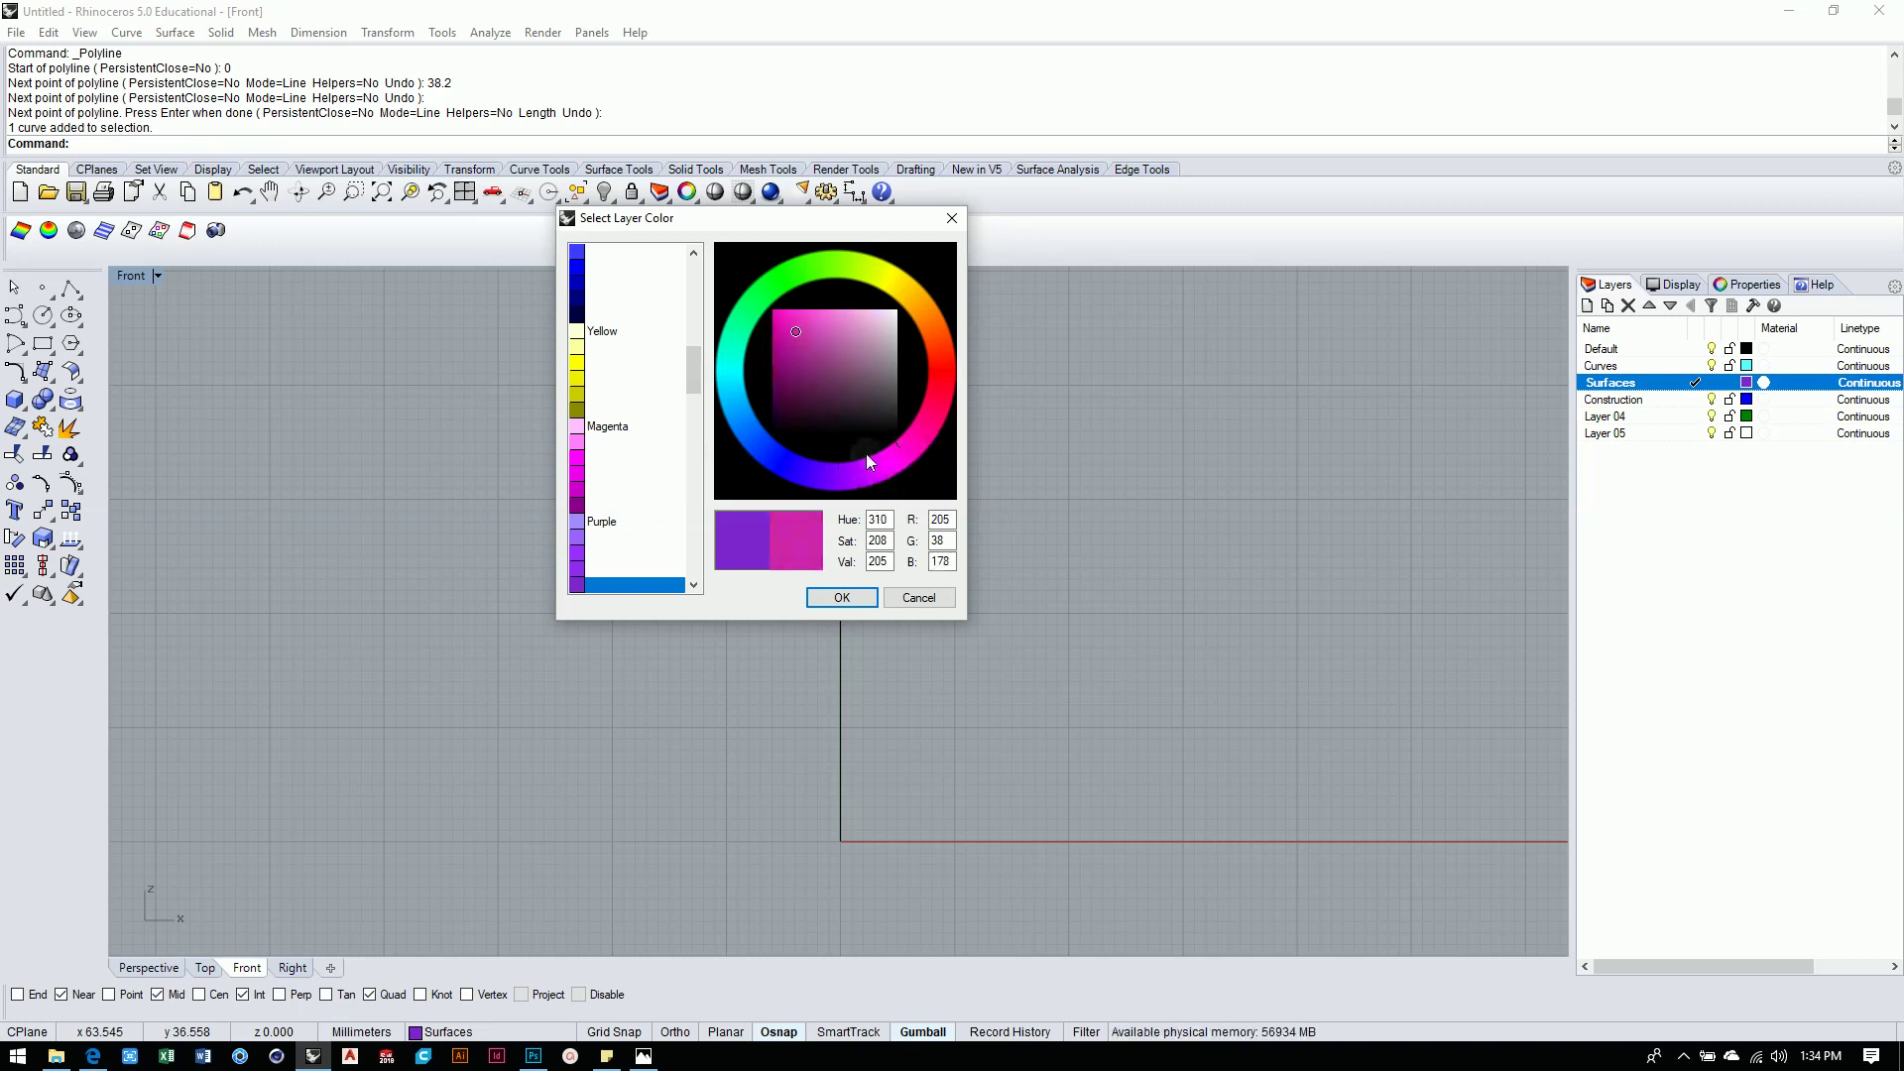
pyautogui.moveTo(866, 454)
pyautogui.mouseDown()
pyautogui.moveTo(841, 277)
pyautogui.moveTo(822, 302)
pyautogui.mouseUp()
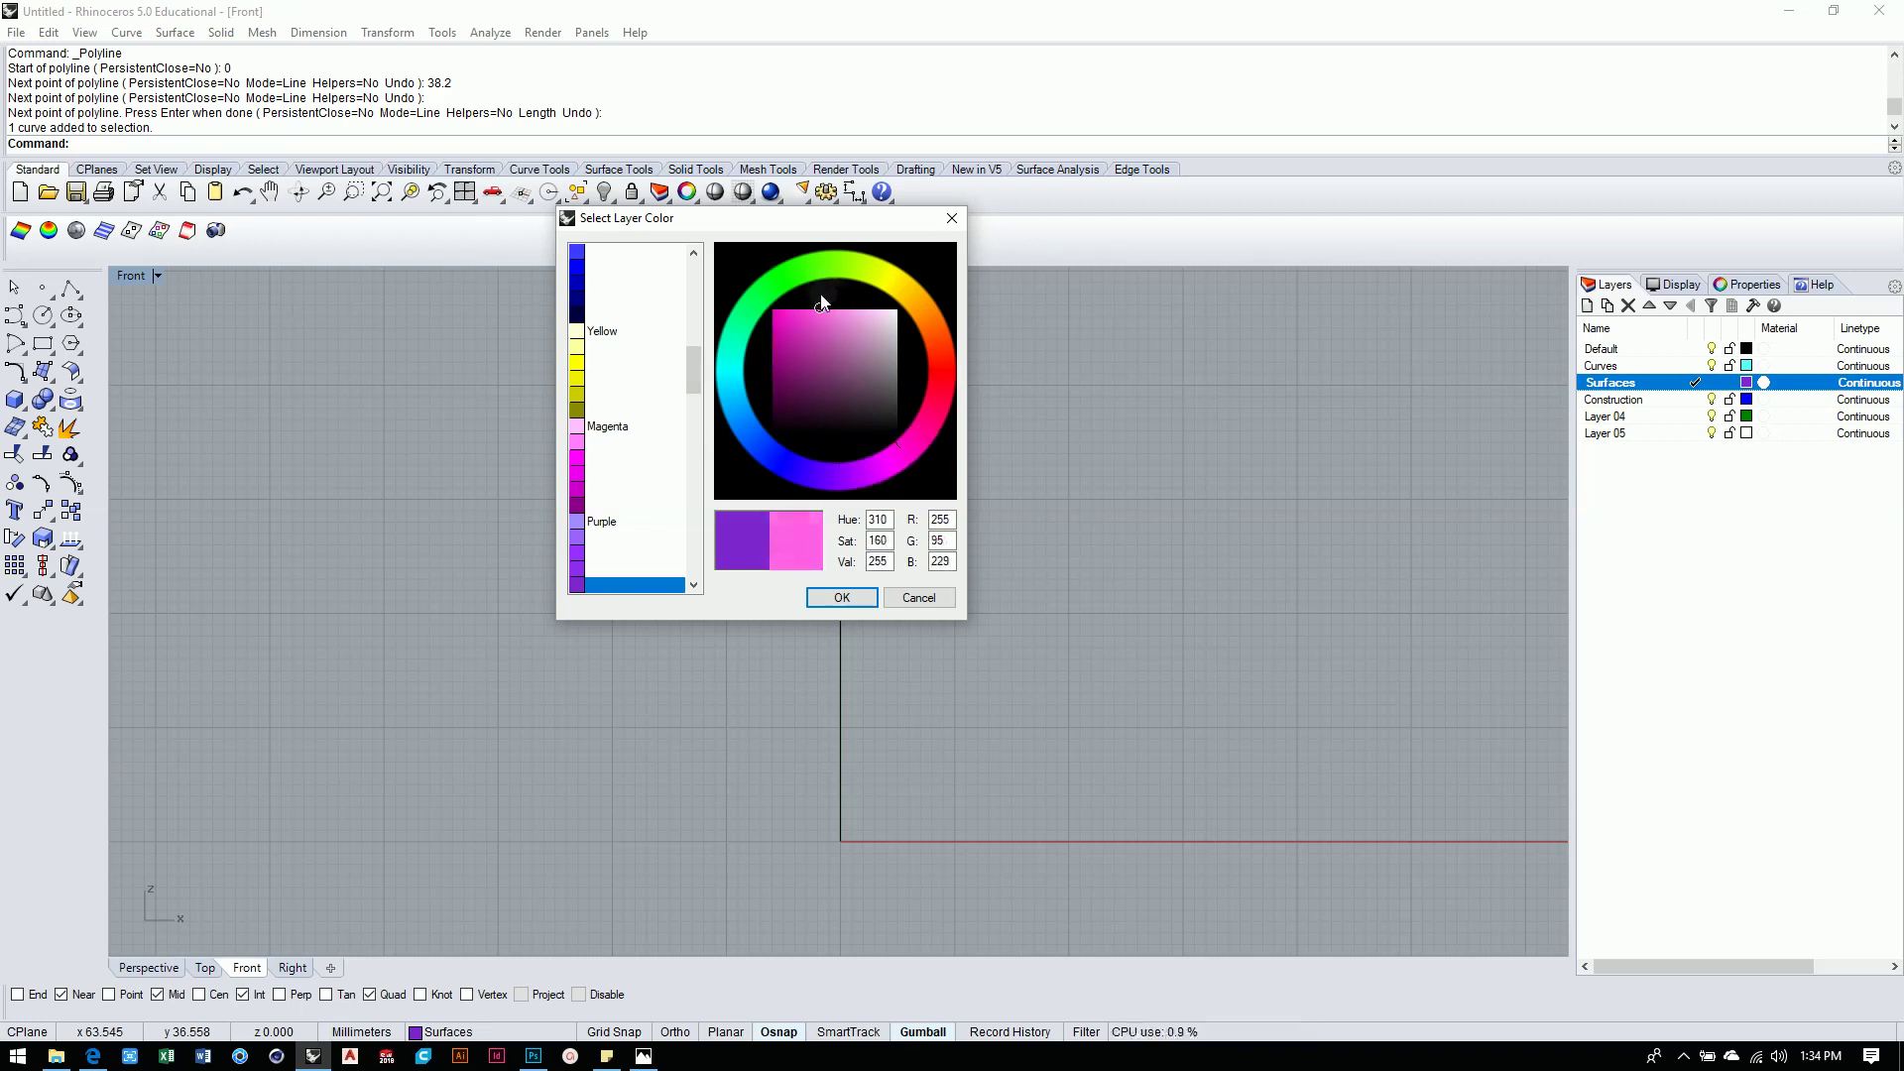
pyautogui.click(841, 597)
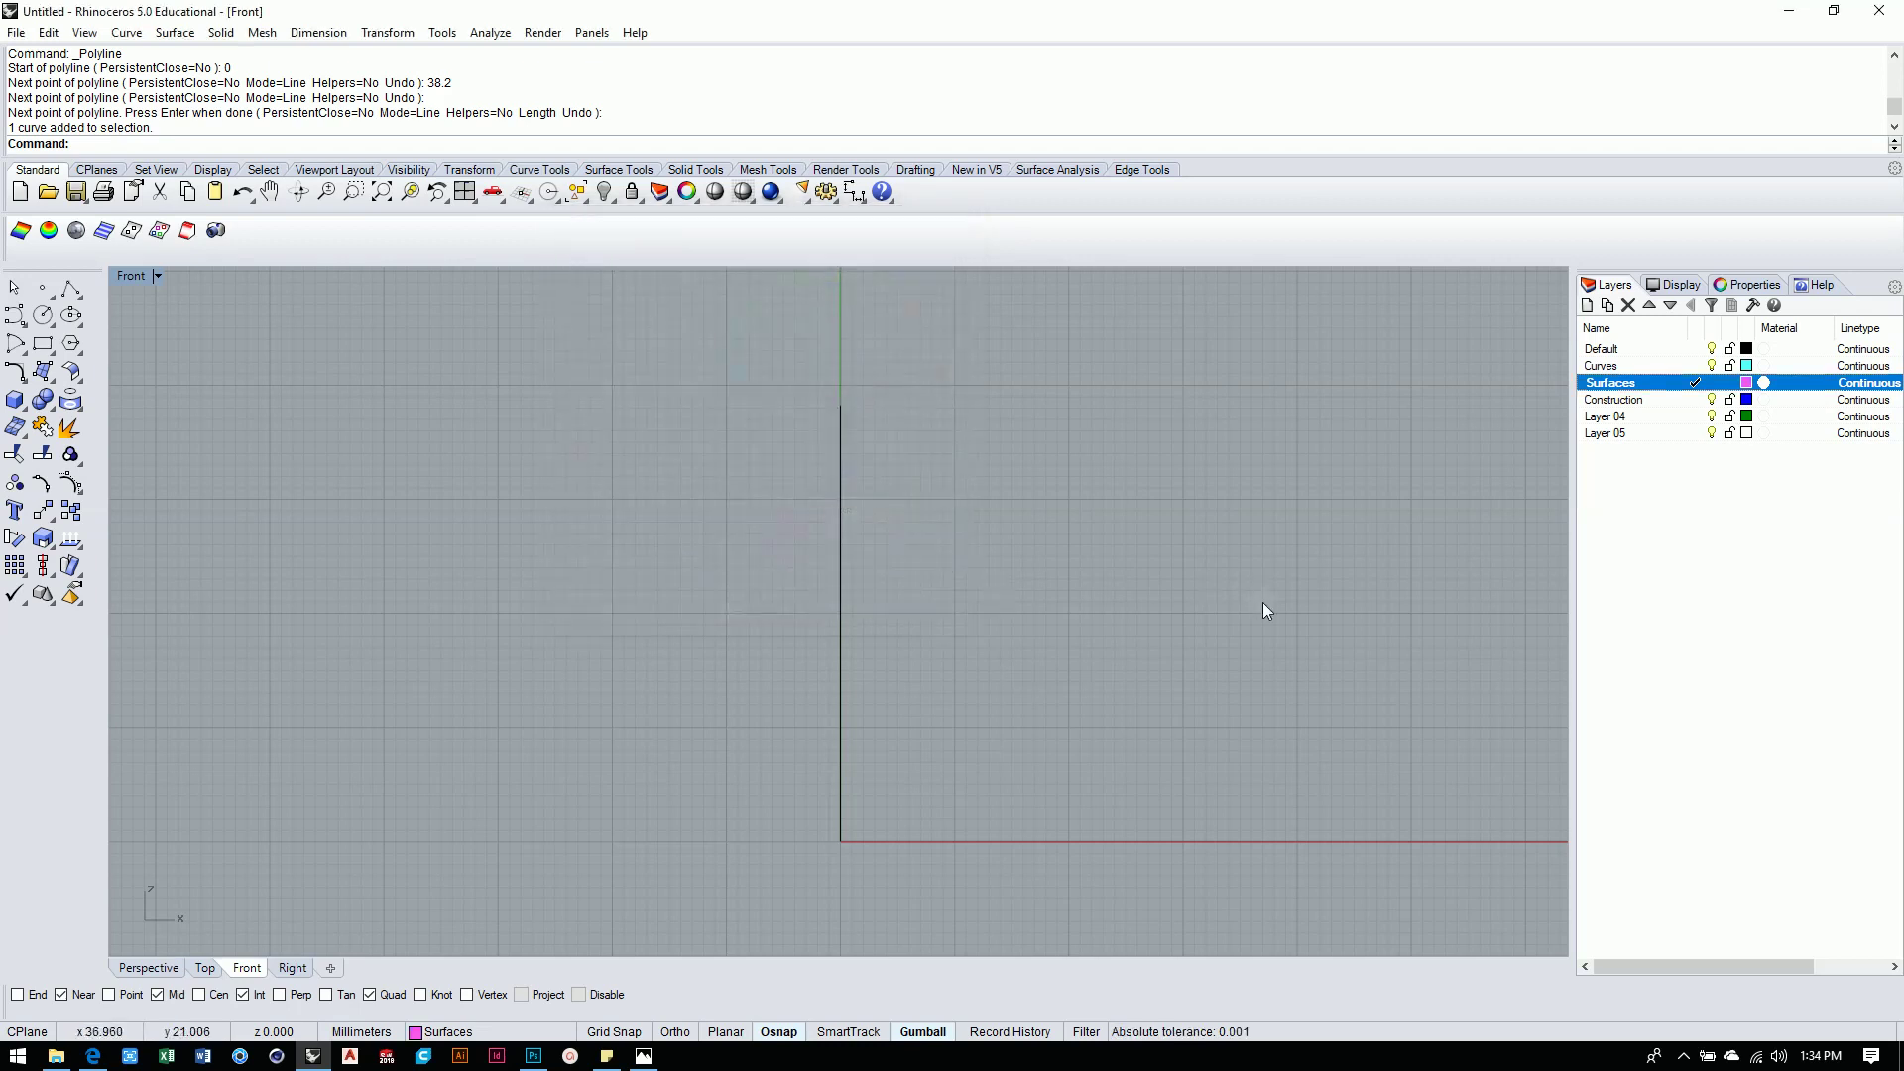
# Set the Construction layer's colour to pale yellow-green (RGB 214, 255, 156).
pyautogui.click(1747, 401)
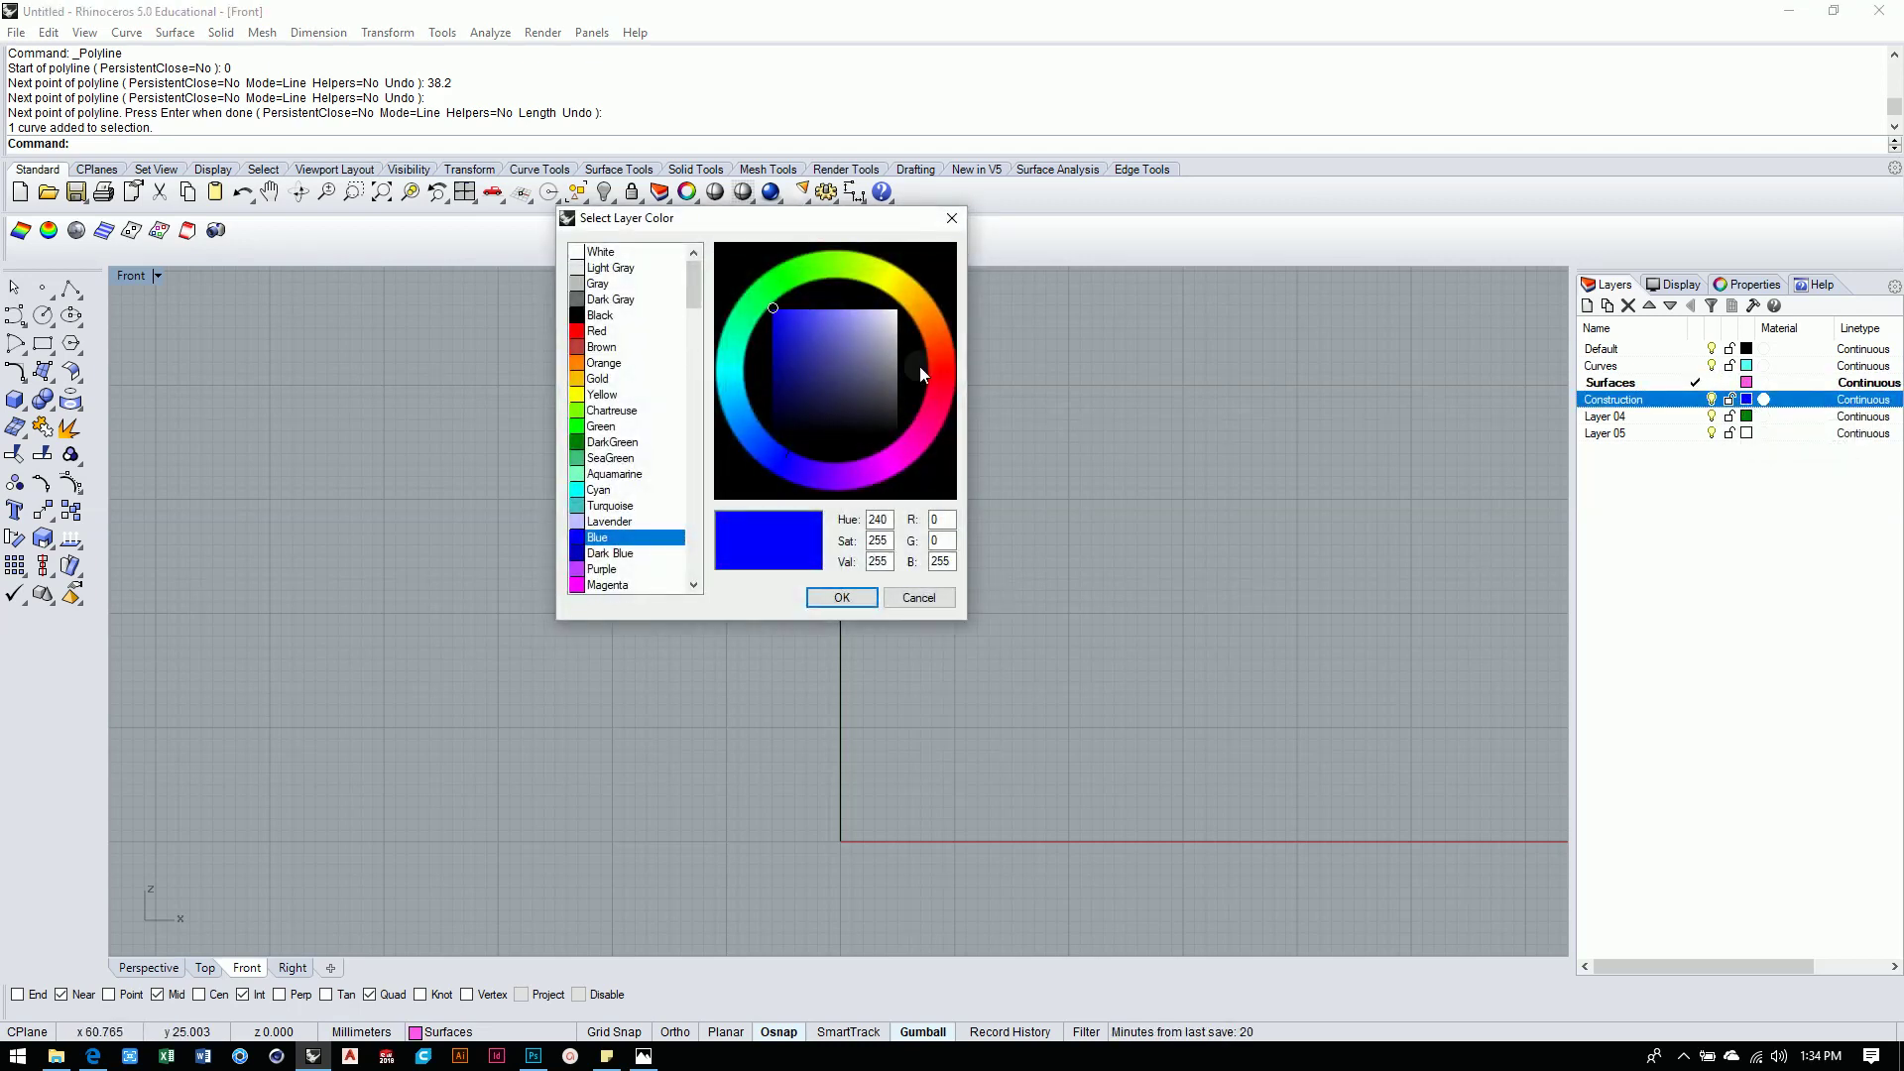
pyautogui.moveTo(812, 288)
pyautogui.mouseDown()
pyautogui.moveTo(819, 264)
pyautogui.moveTo(883, 280)
pyautogui.moveTo(849, 279)
pyautogui.mouseUp()
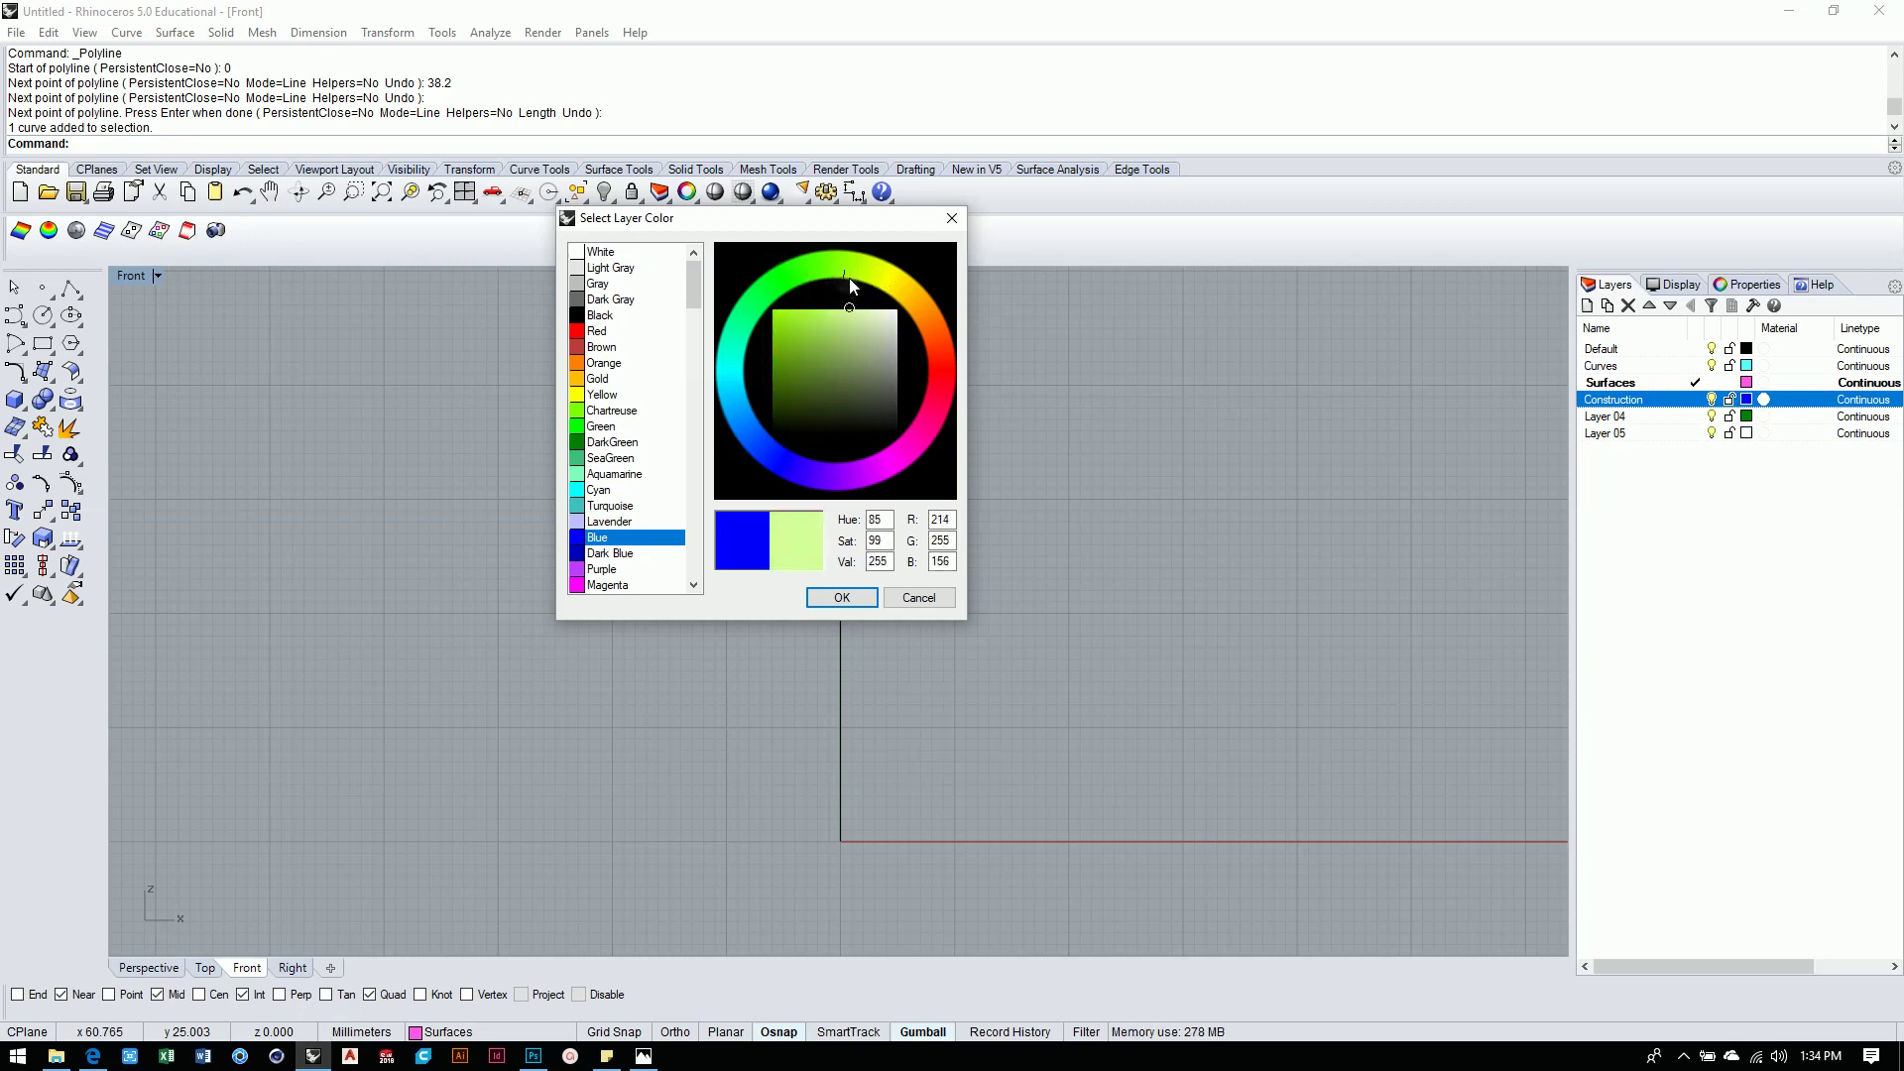
pyautogui.click(861, 596)
pyautogui.click(1654, 510)
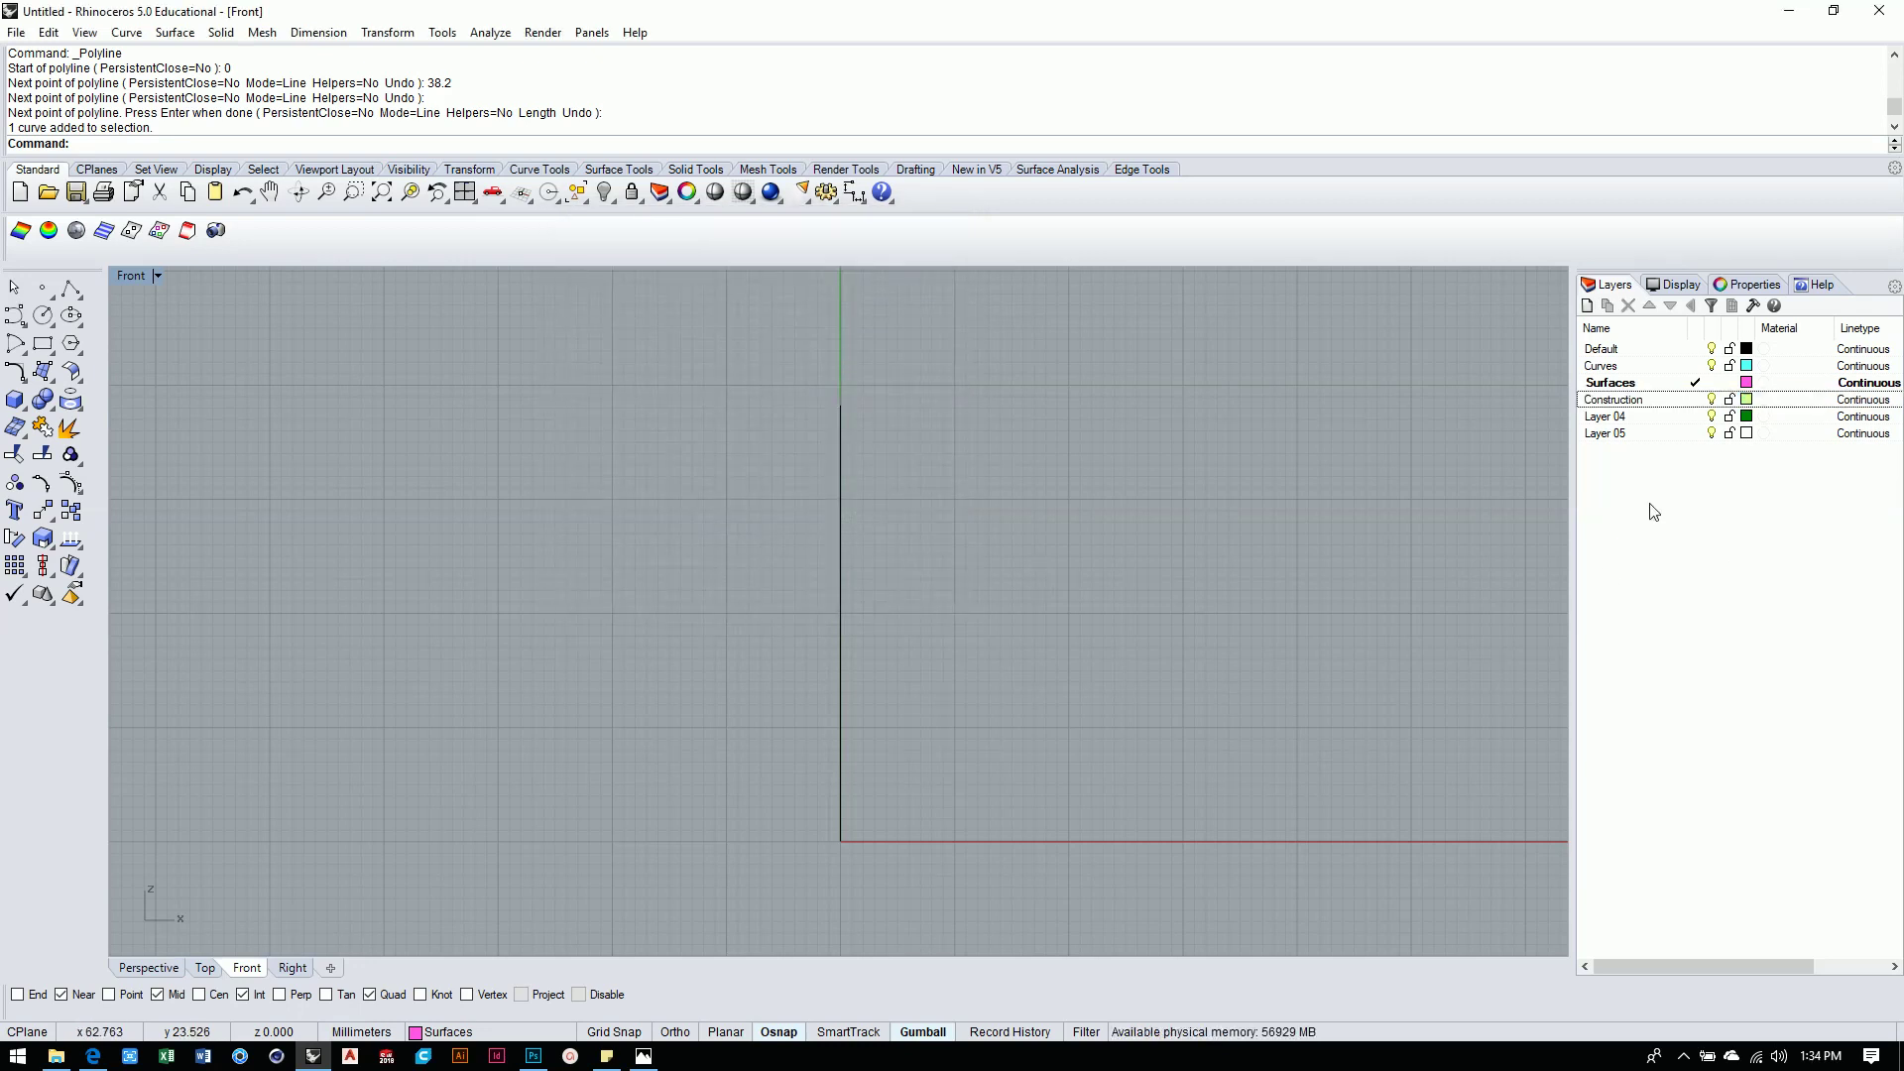
# Set Layer 04's colour to light orange (RGB 255, 206, 109) and Layer 05's to off-white (RGB 241, 241, 241).
pyautogui.click(1747, 420)
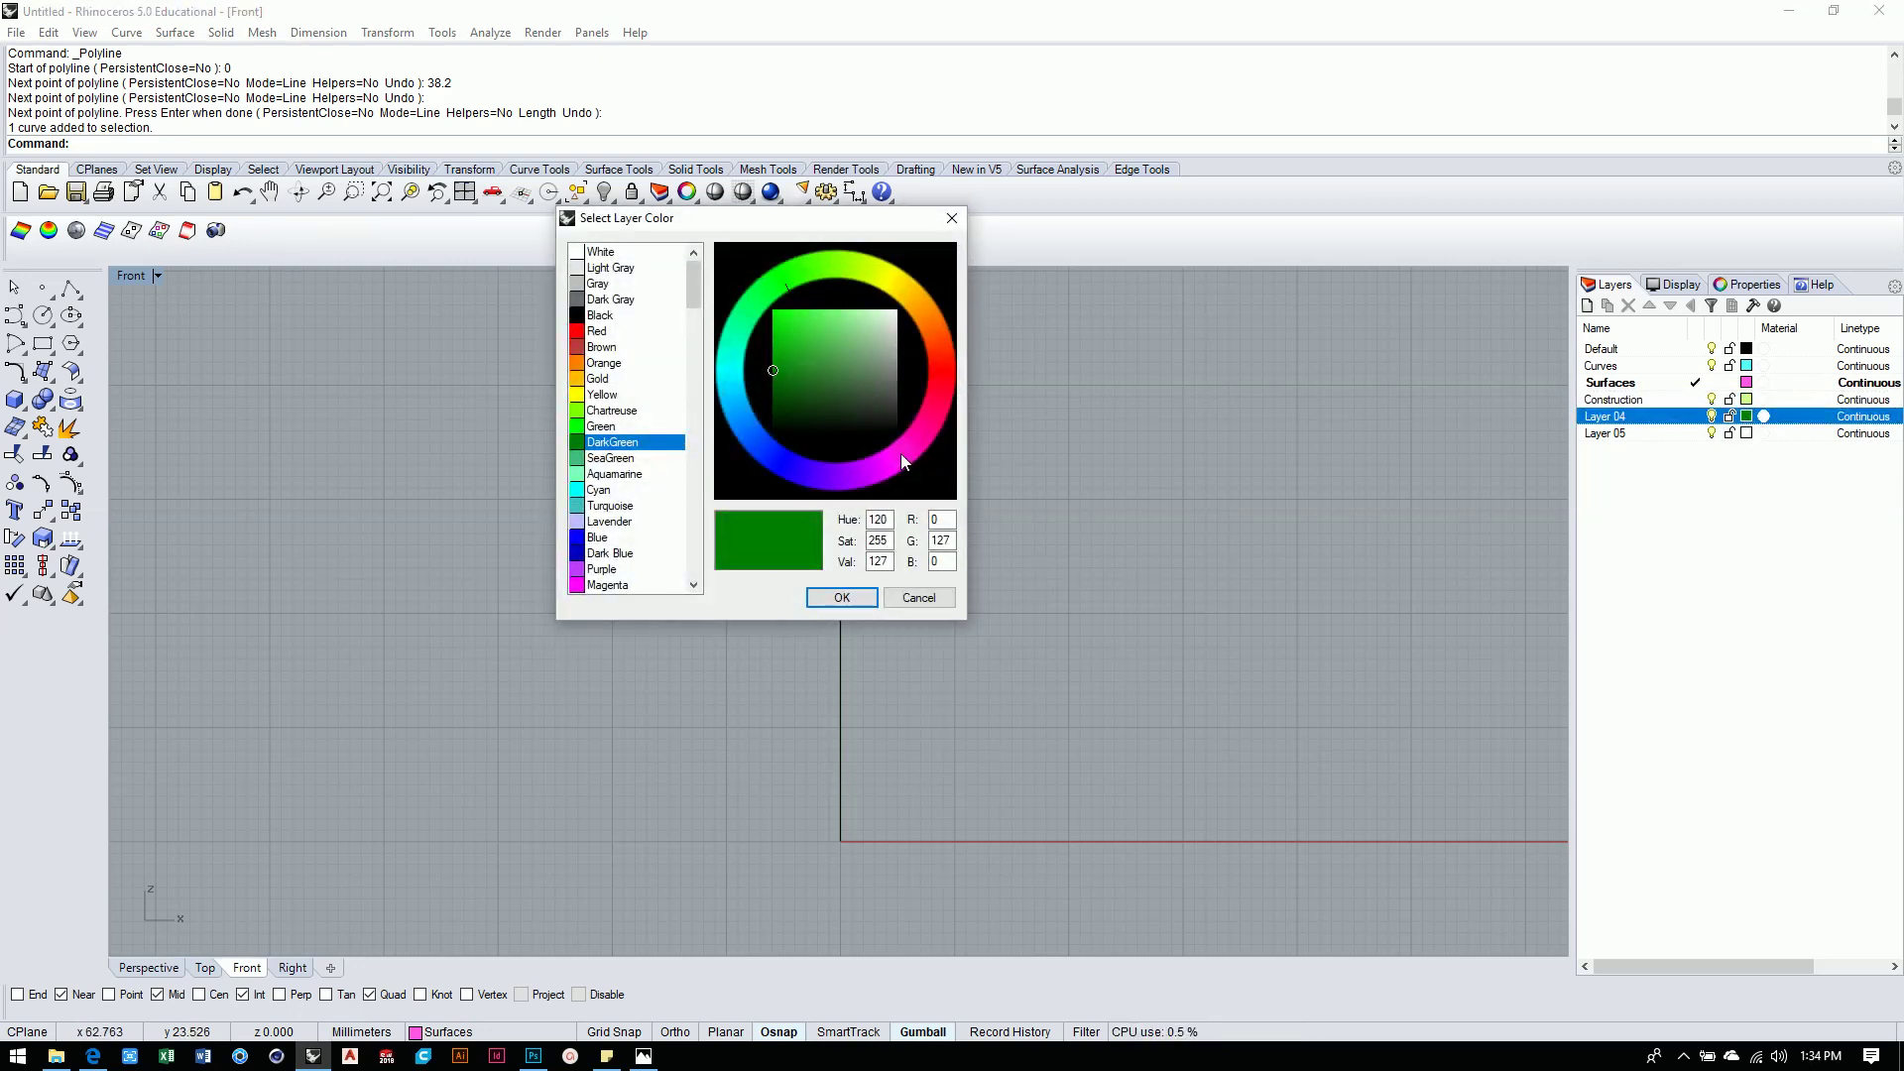
pyautogui.click(938, 347)
pyautogui.moveTo(799, 367)
pyautogui.mouseDown()
pyautogui.moveTo(783, 351)
pyautogui.moveTo(831, 278)
pyautogui.moveTo(925, 306)
pyautogui.mouseUp()
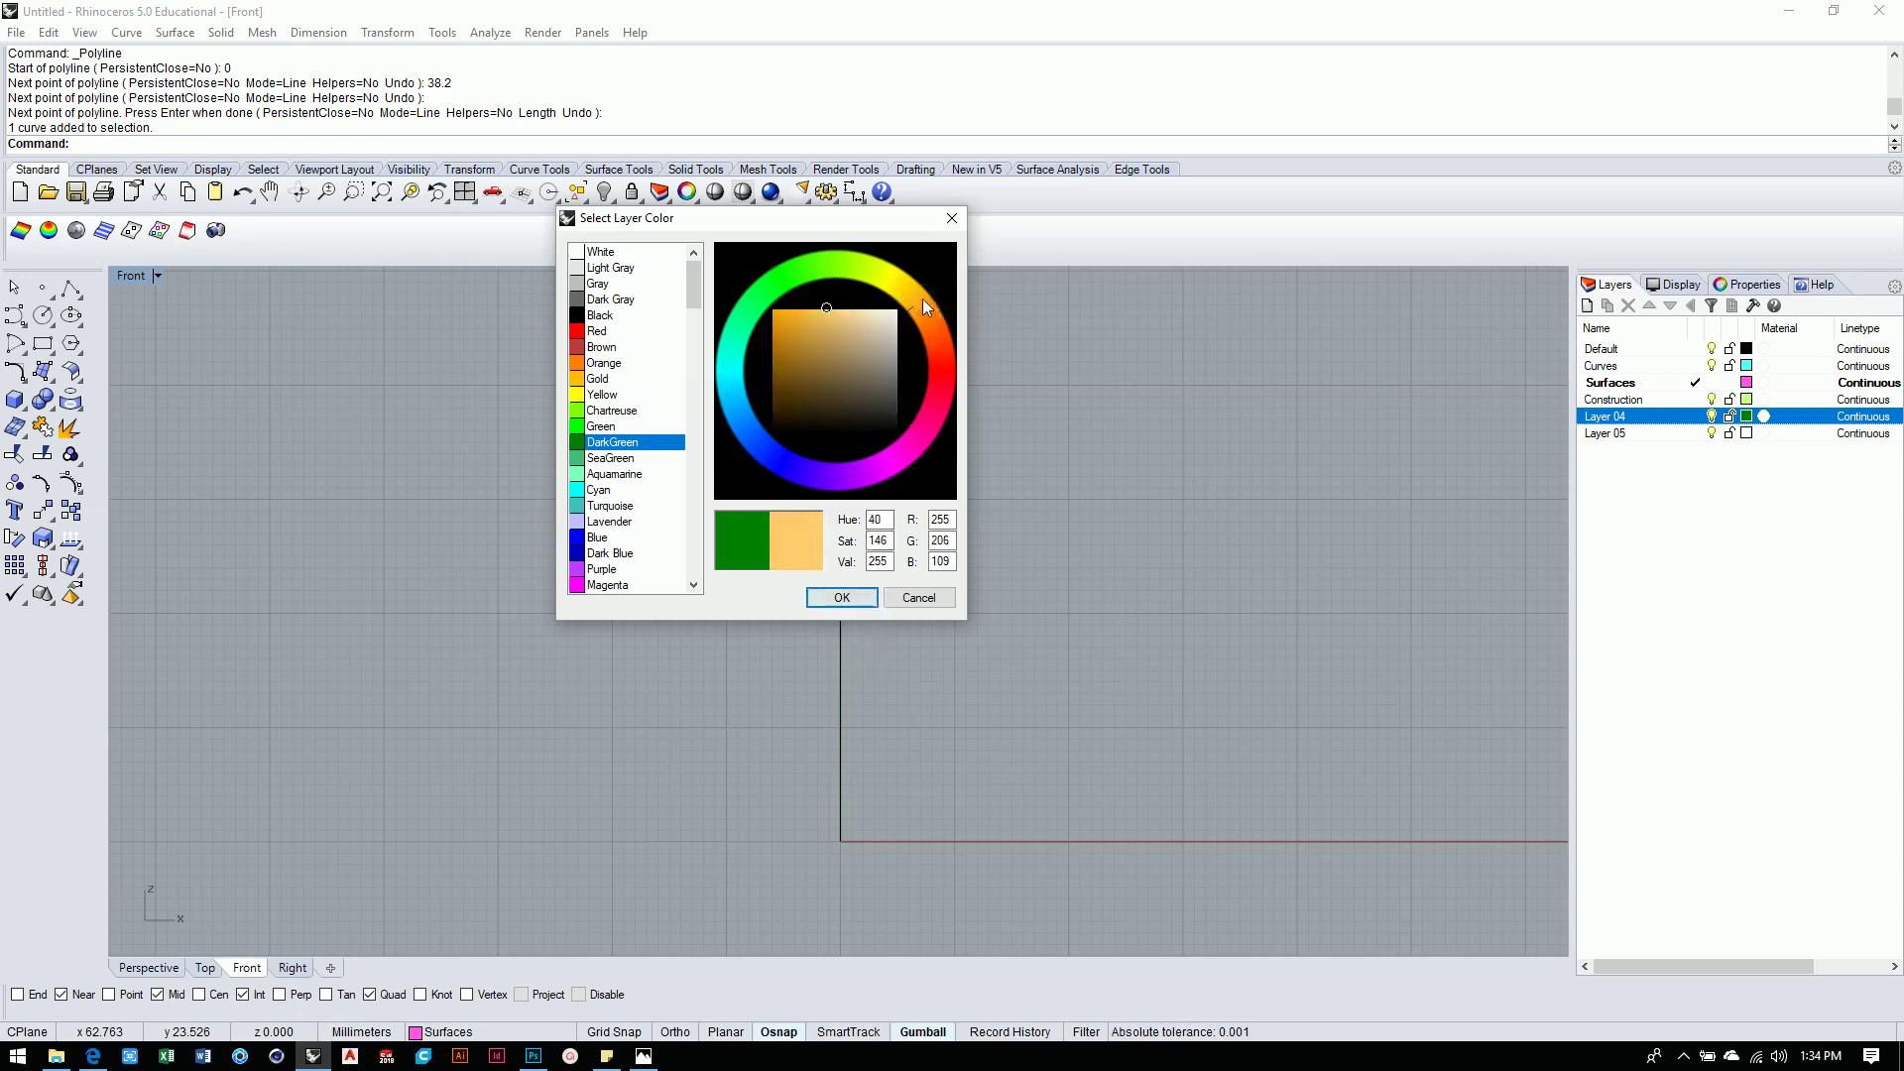
pyautogui.click(853, 599)
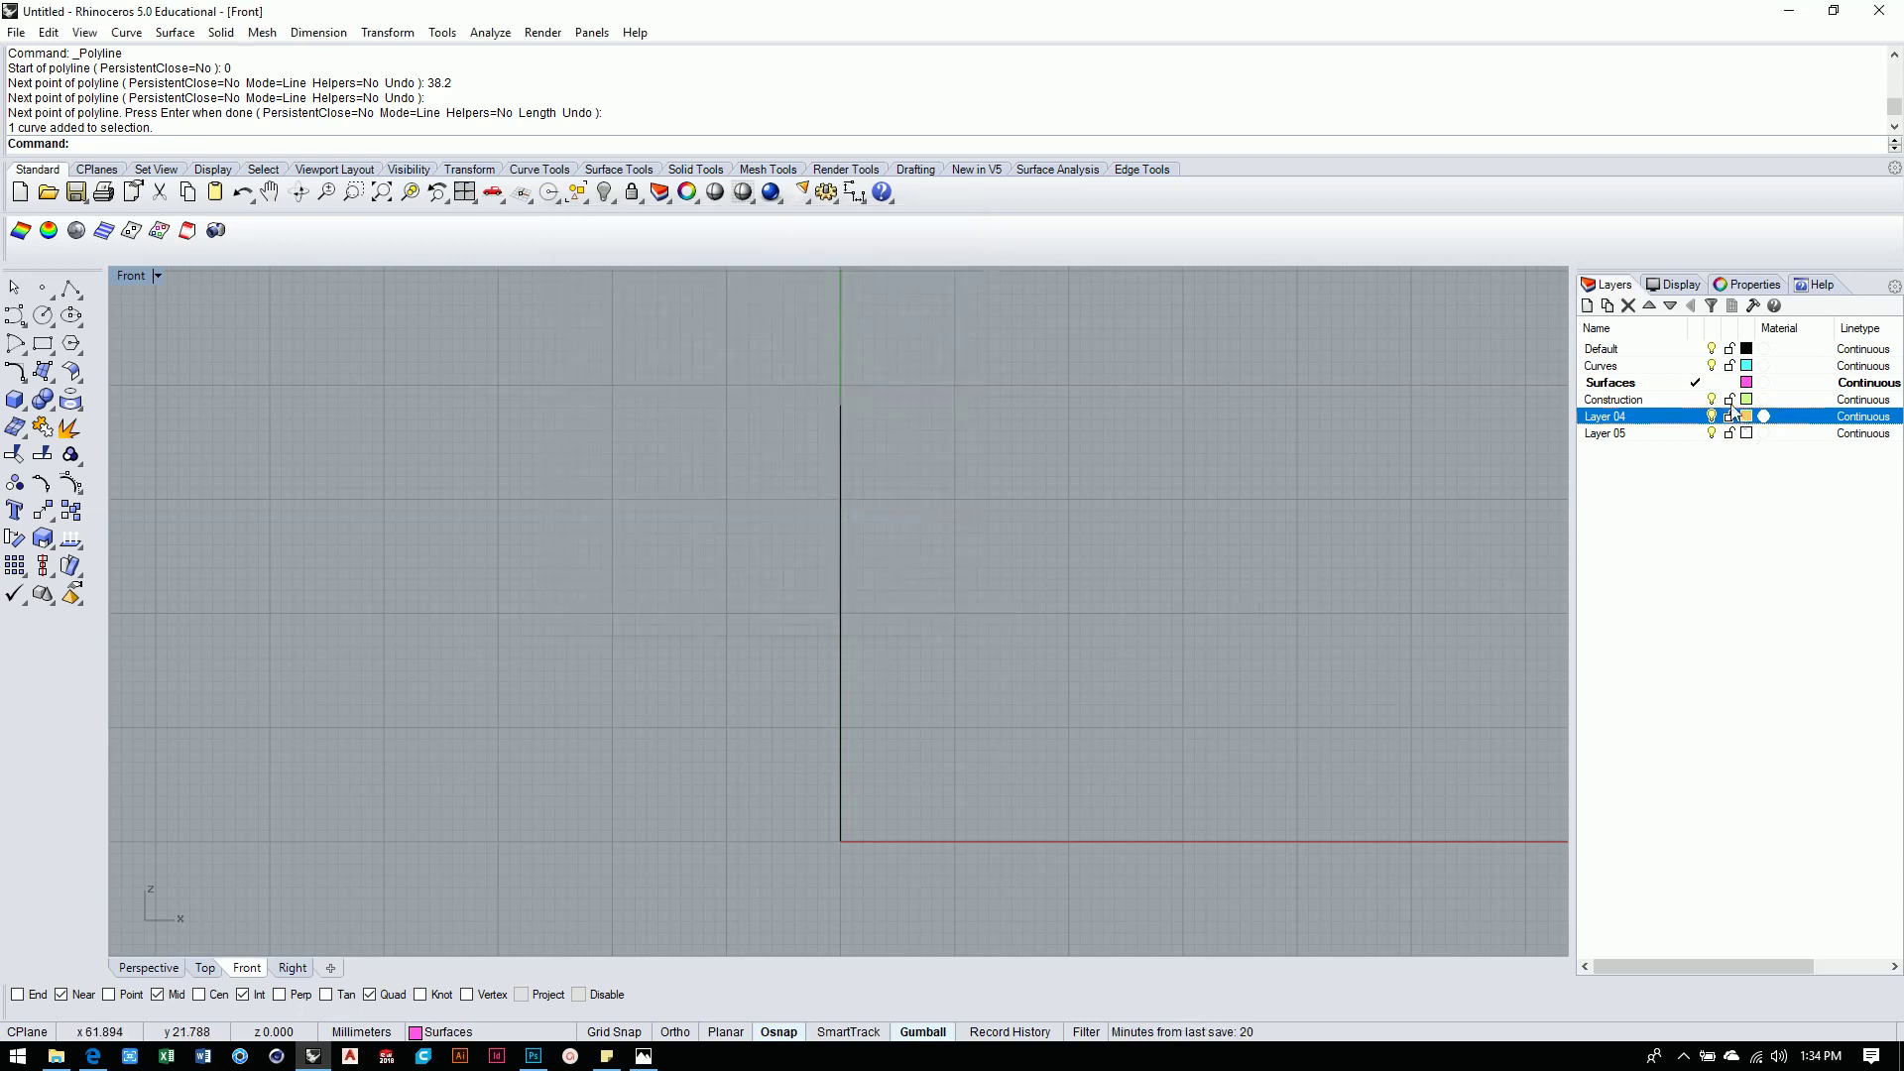
pyautogui.click(1747, 433)
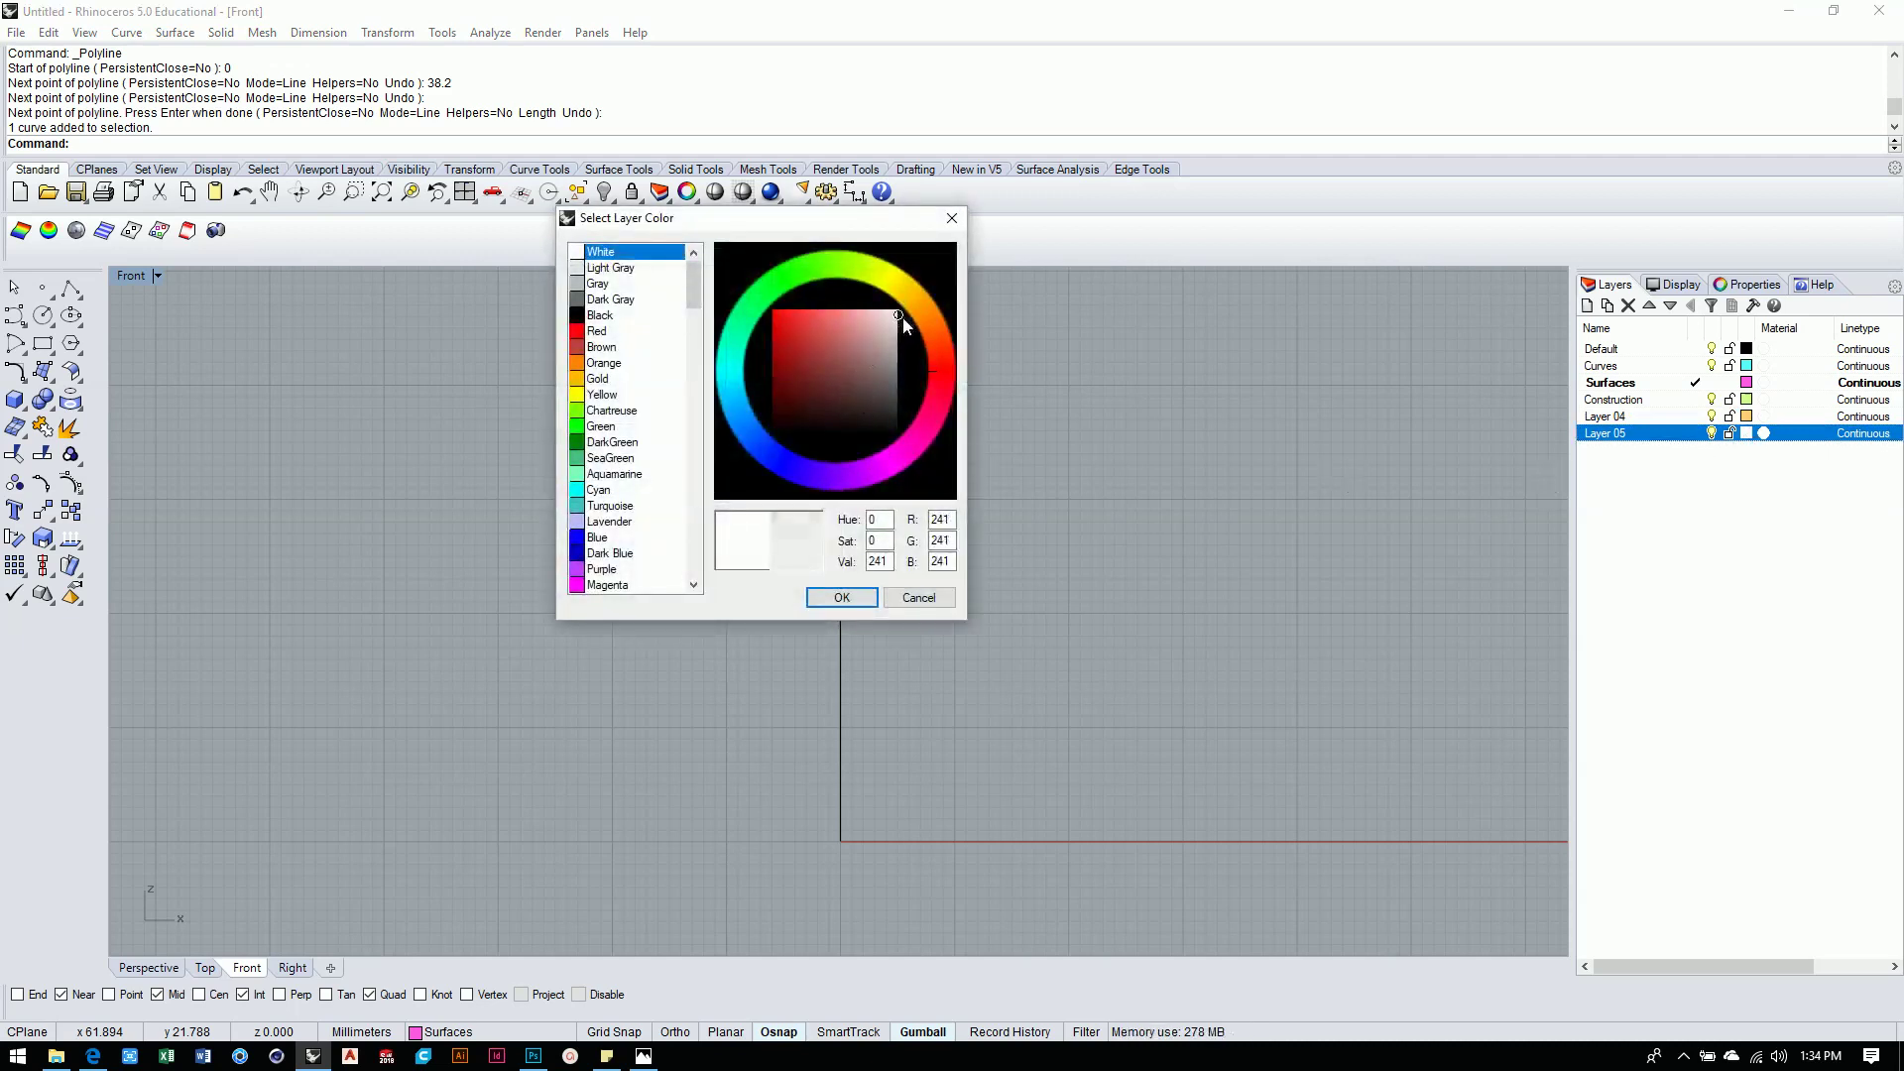
pyautogui.click(841, 597)
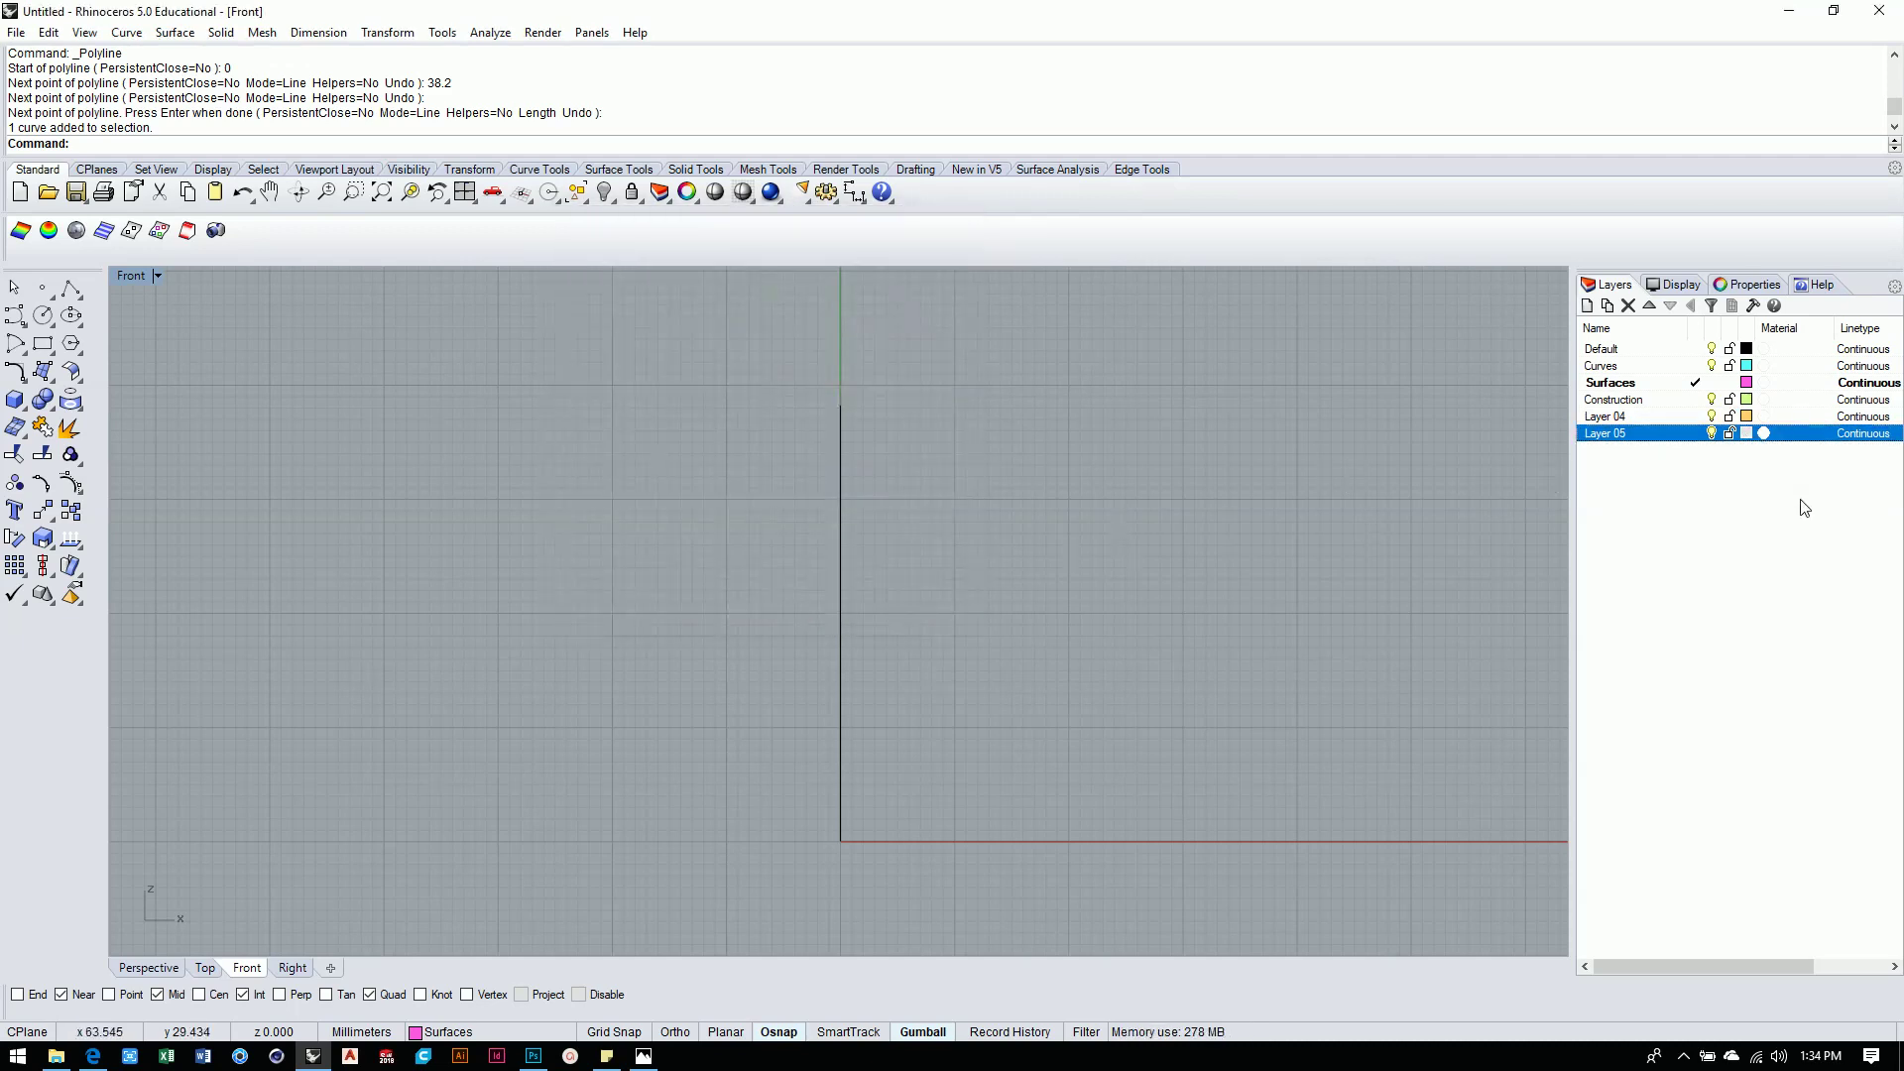
pyautogui.click(1710, 502)
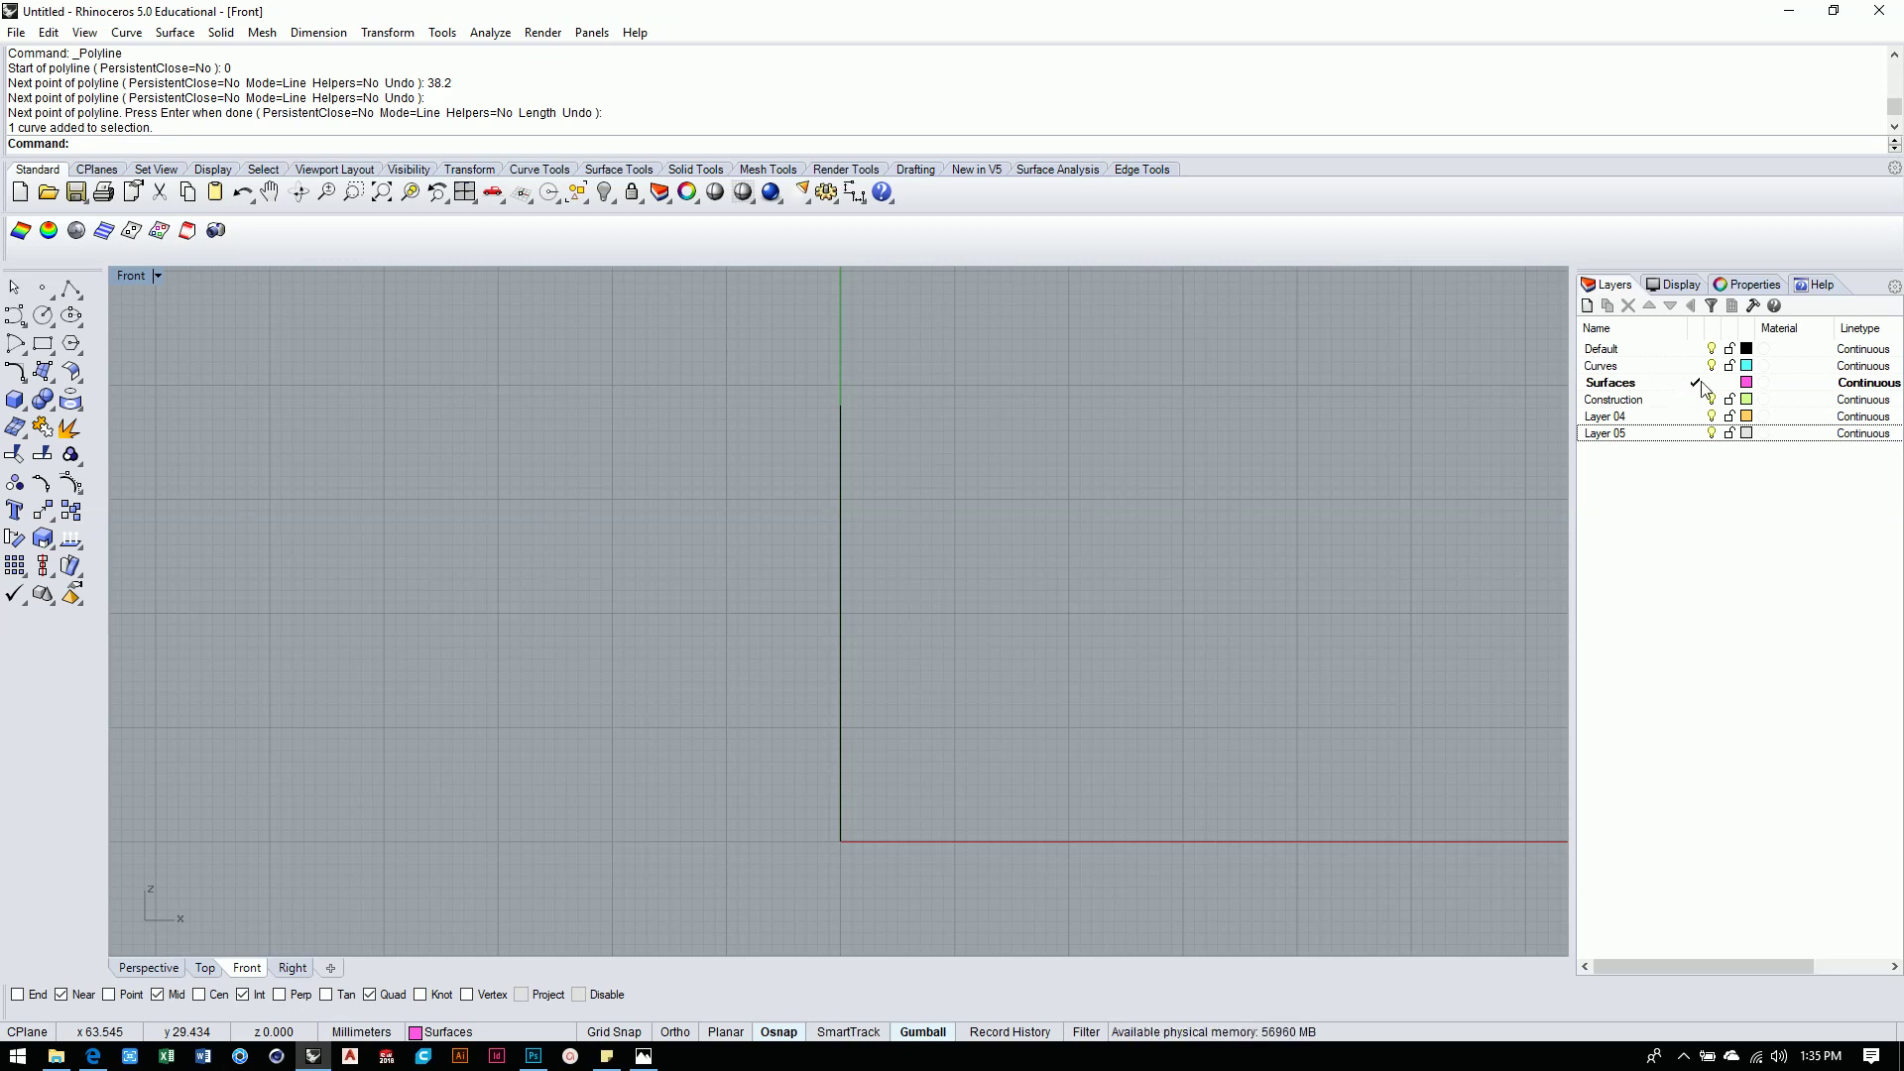
# Make Default the current layer and move the vertical centre line to the Construction layer.
pyautogui.doubleClick(1606, 350)
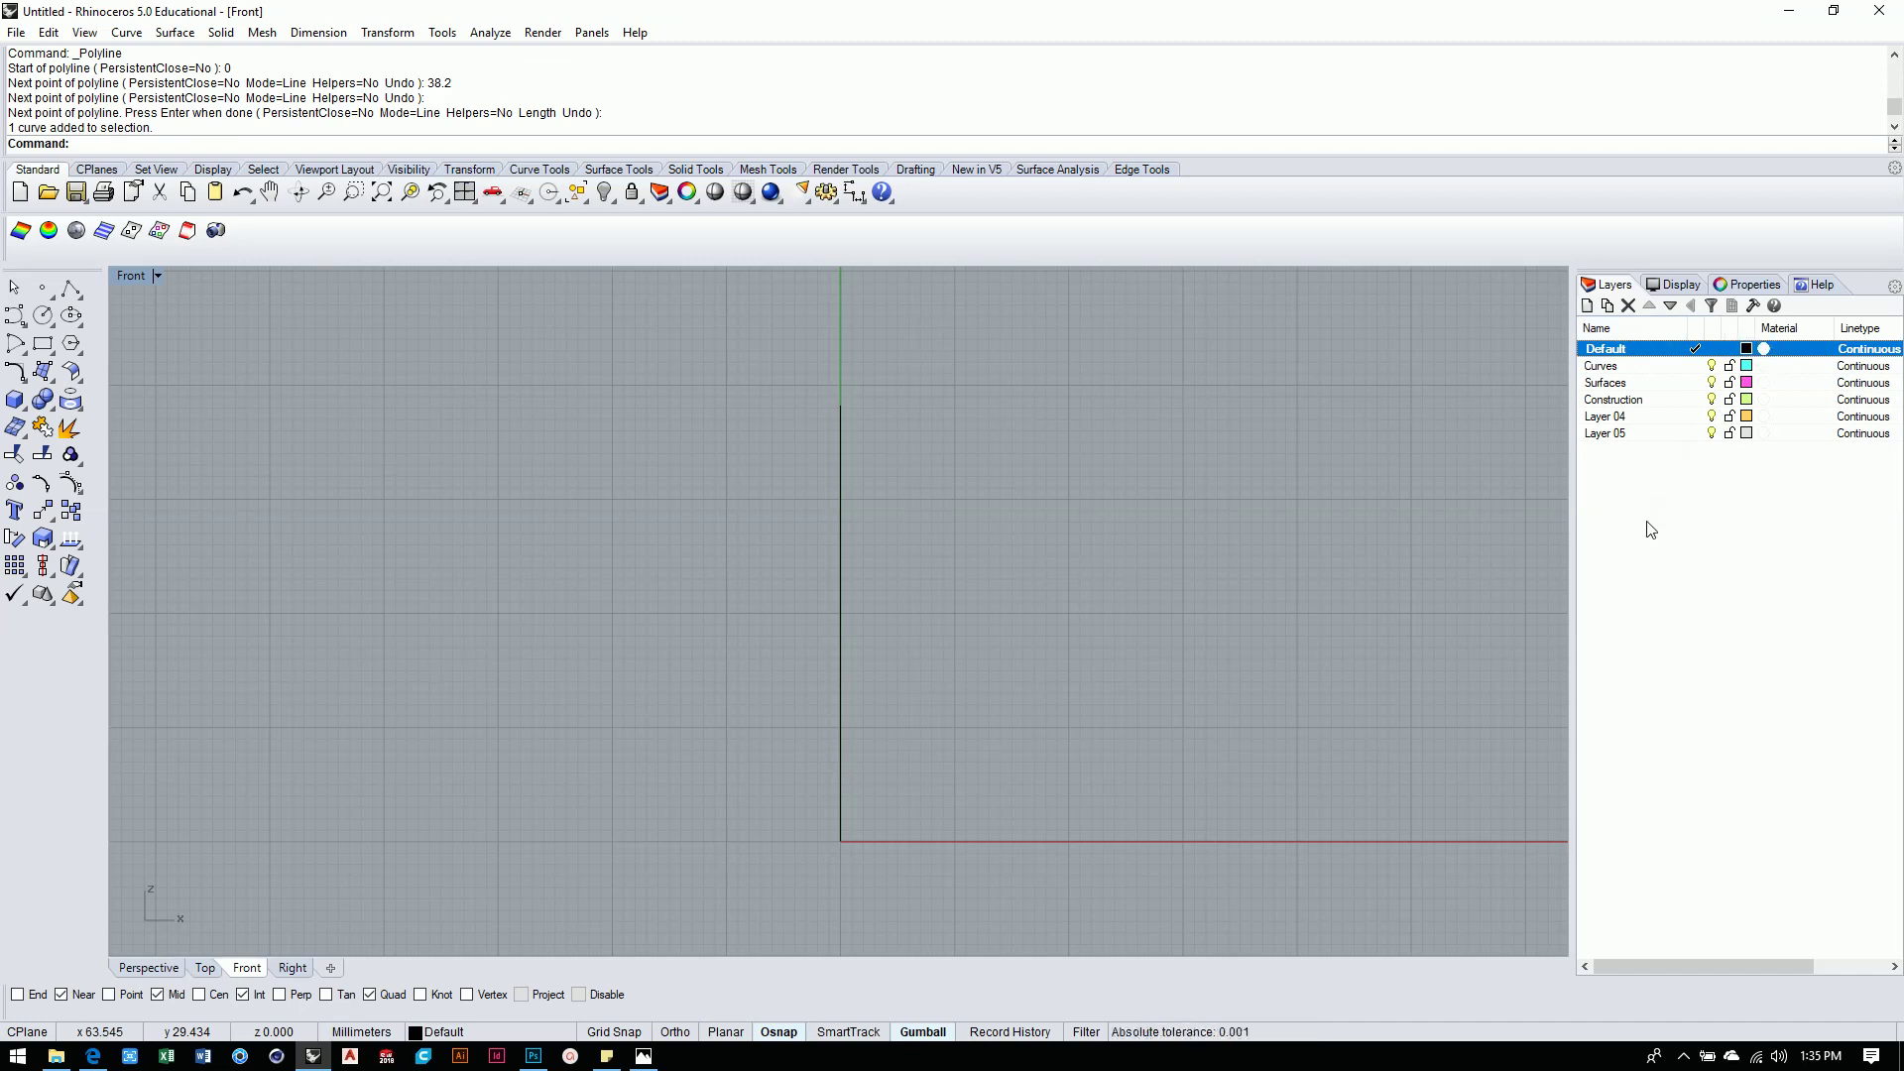
pyautogui.click(841, 562)
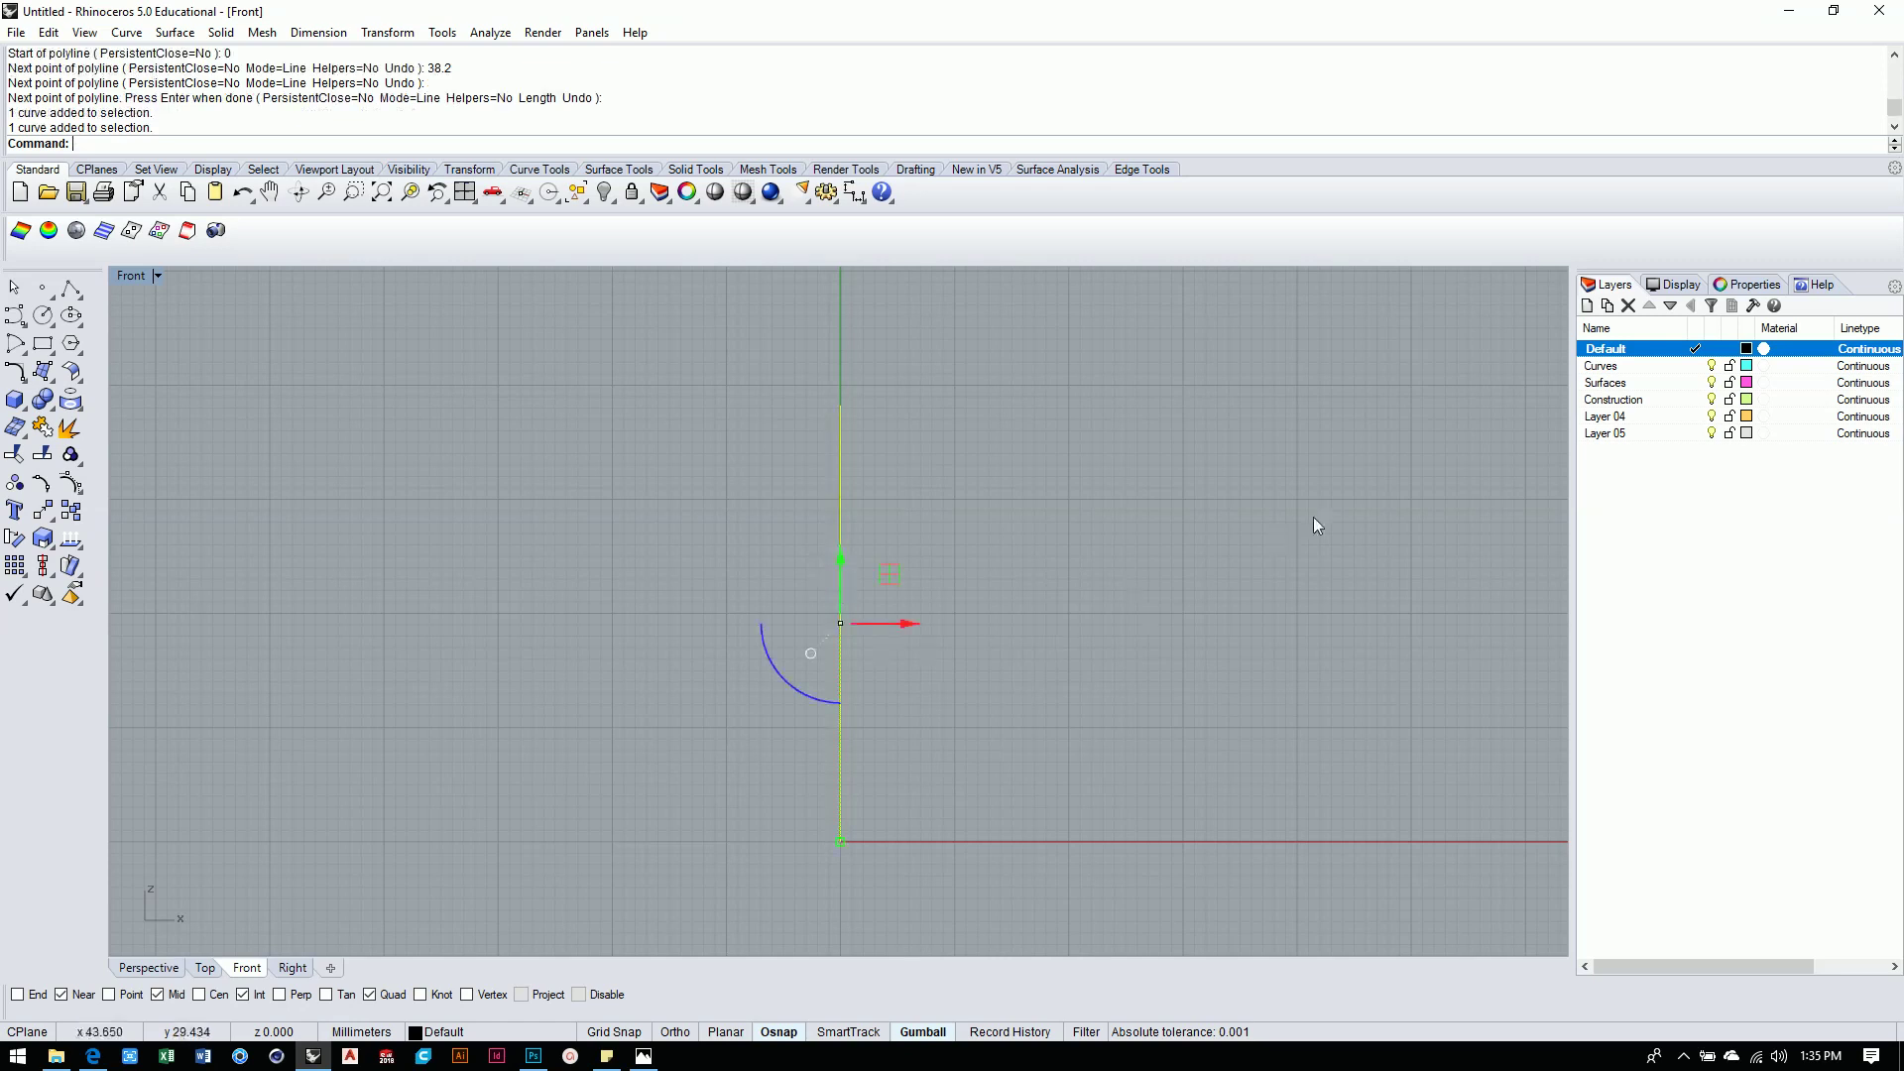
pyautogui.rightClick(1631, 400)
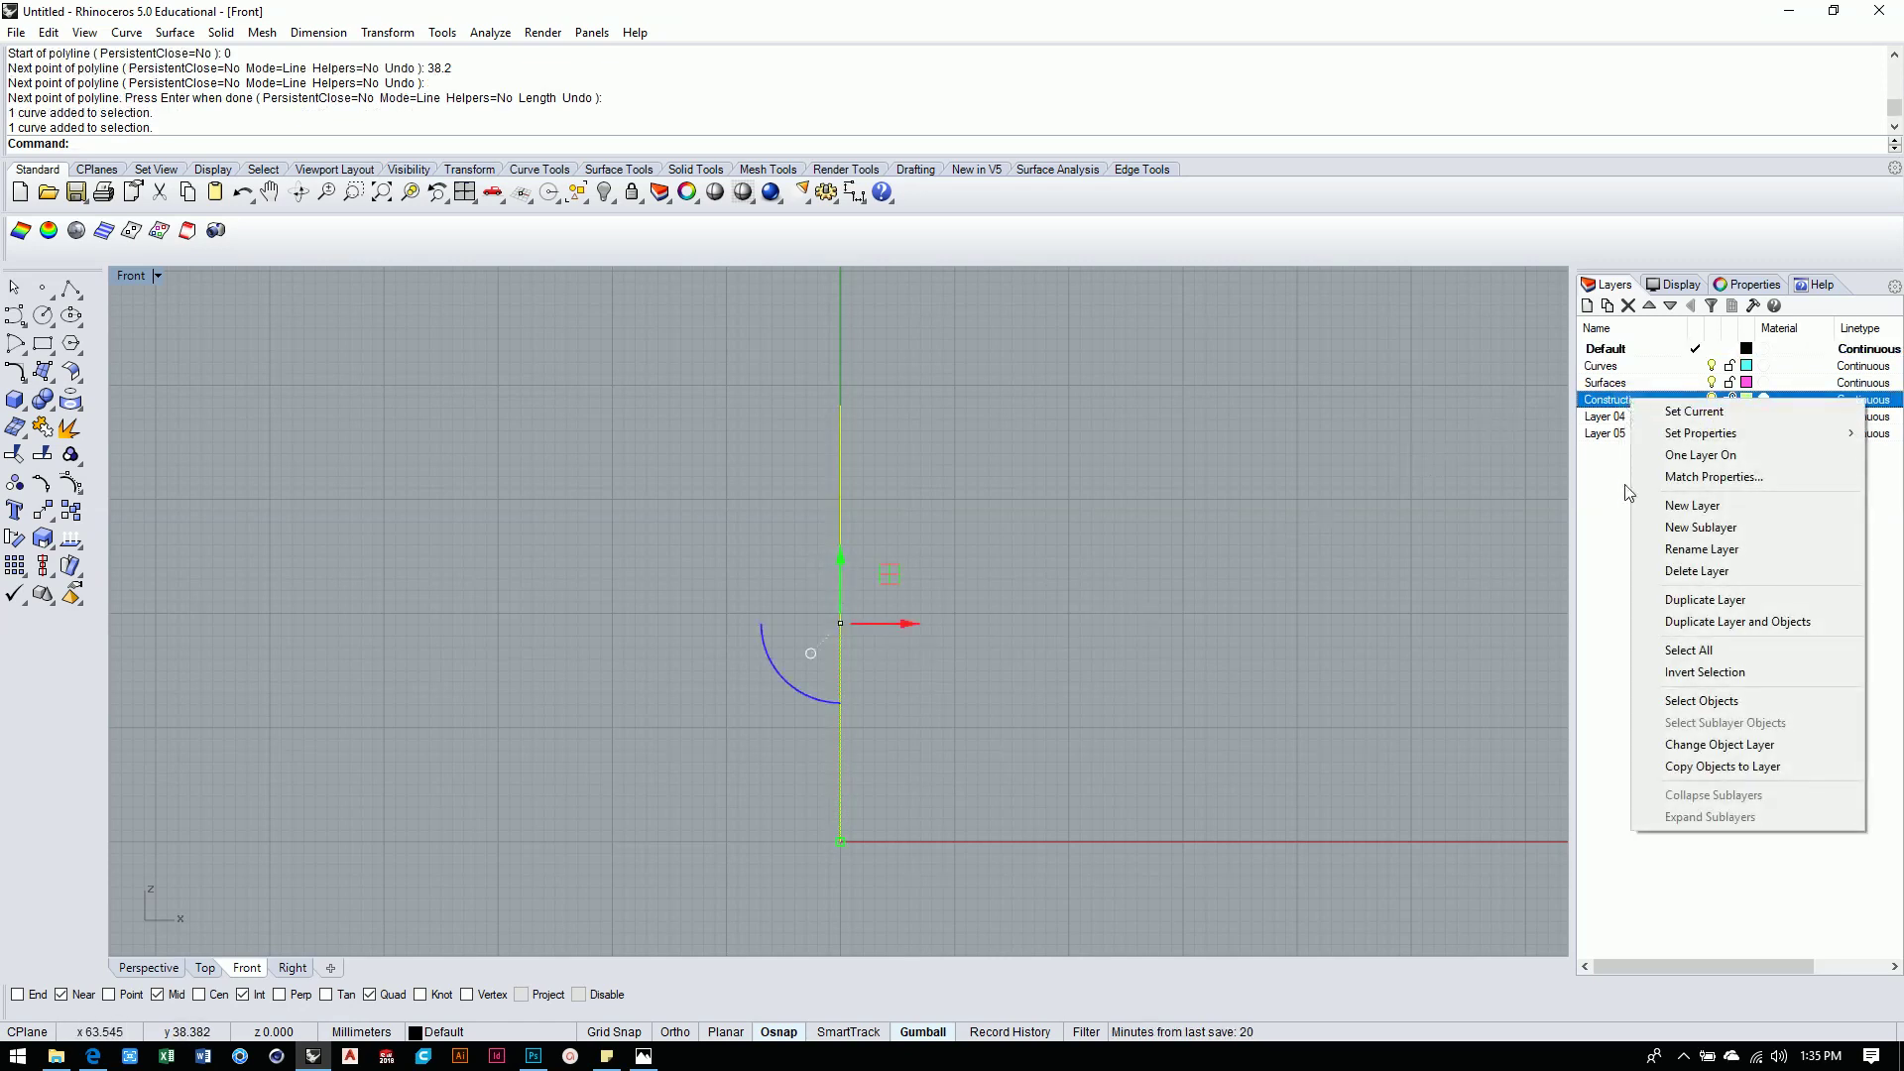
pyautogui.click(1720, 745)
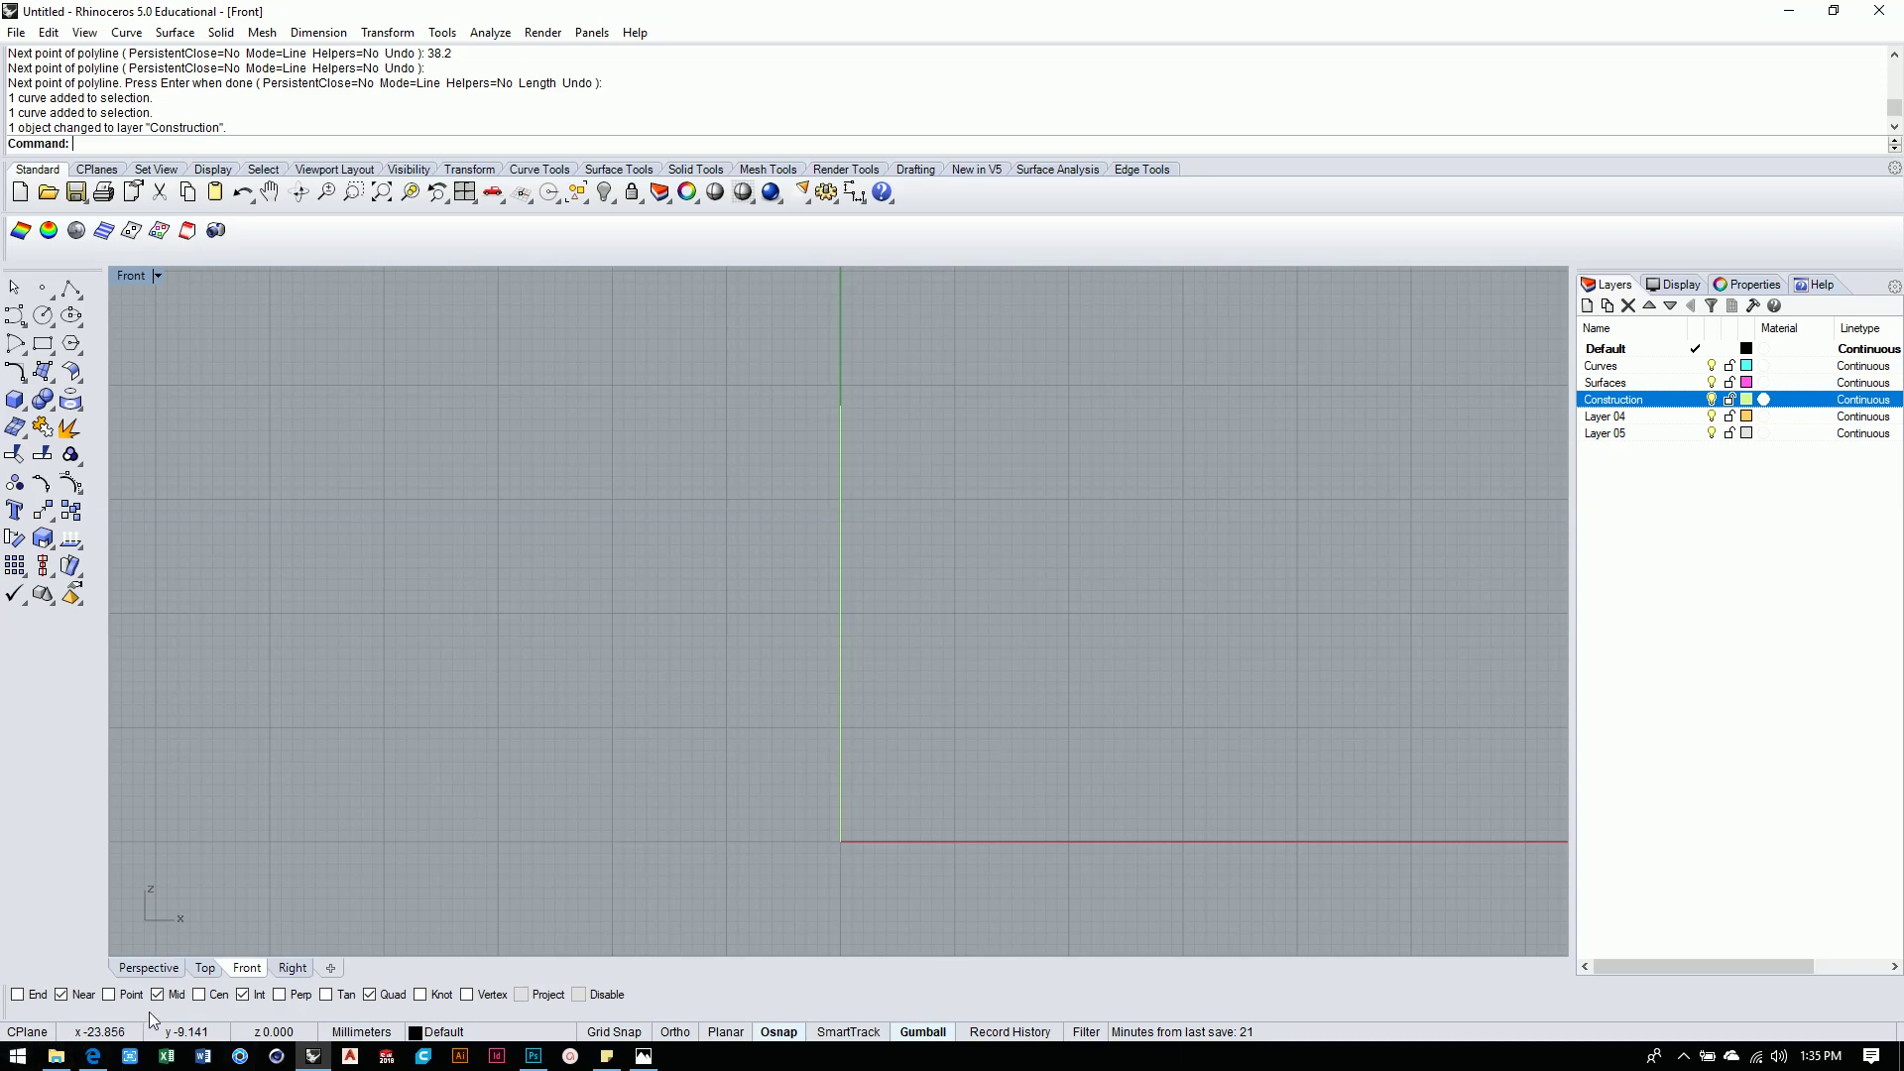
# Switch to Photoshop to check the cap's front view and dimensioned perspective reference images, then return to Rhino.
pyautogui.click(534, 1056)
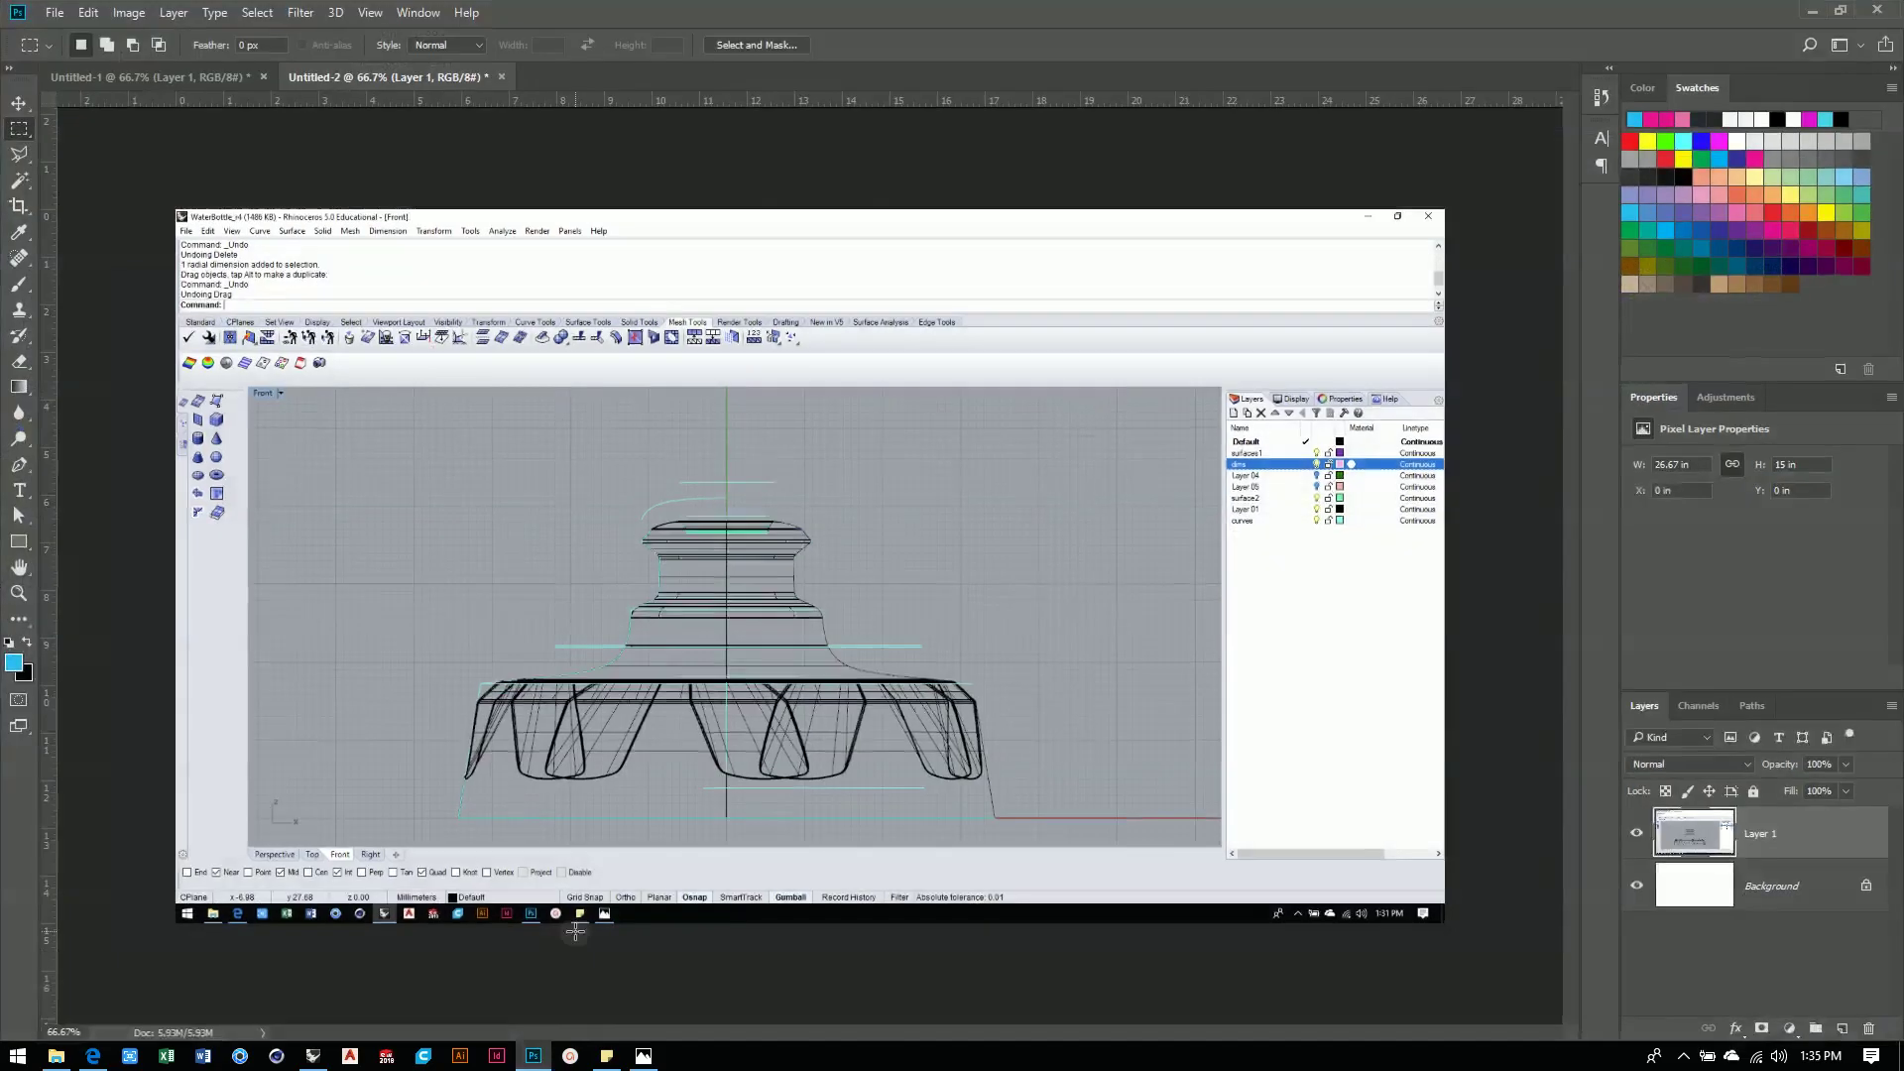
pyautogui.click(185, 79)
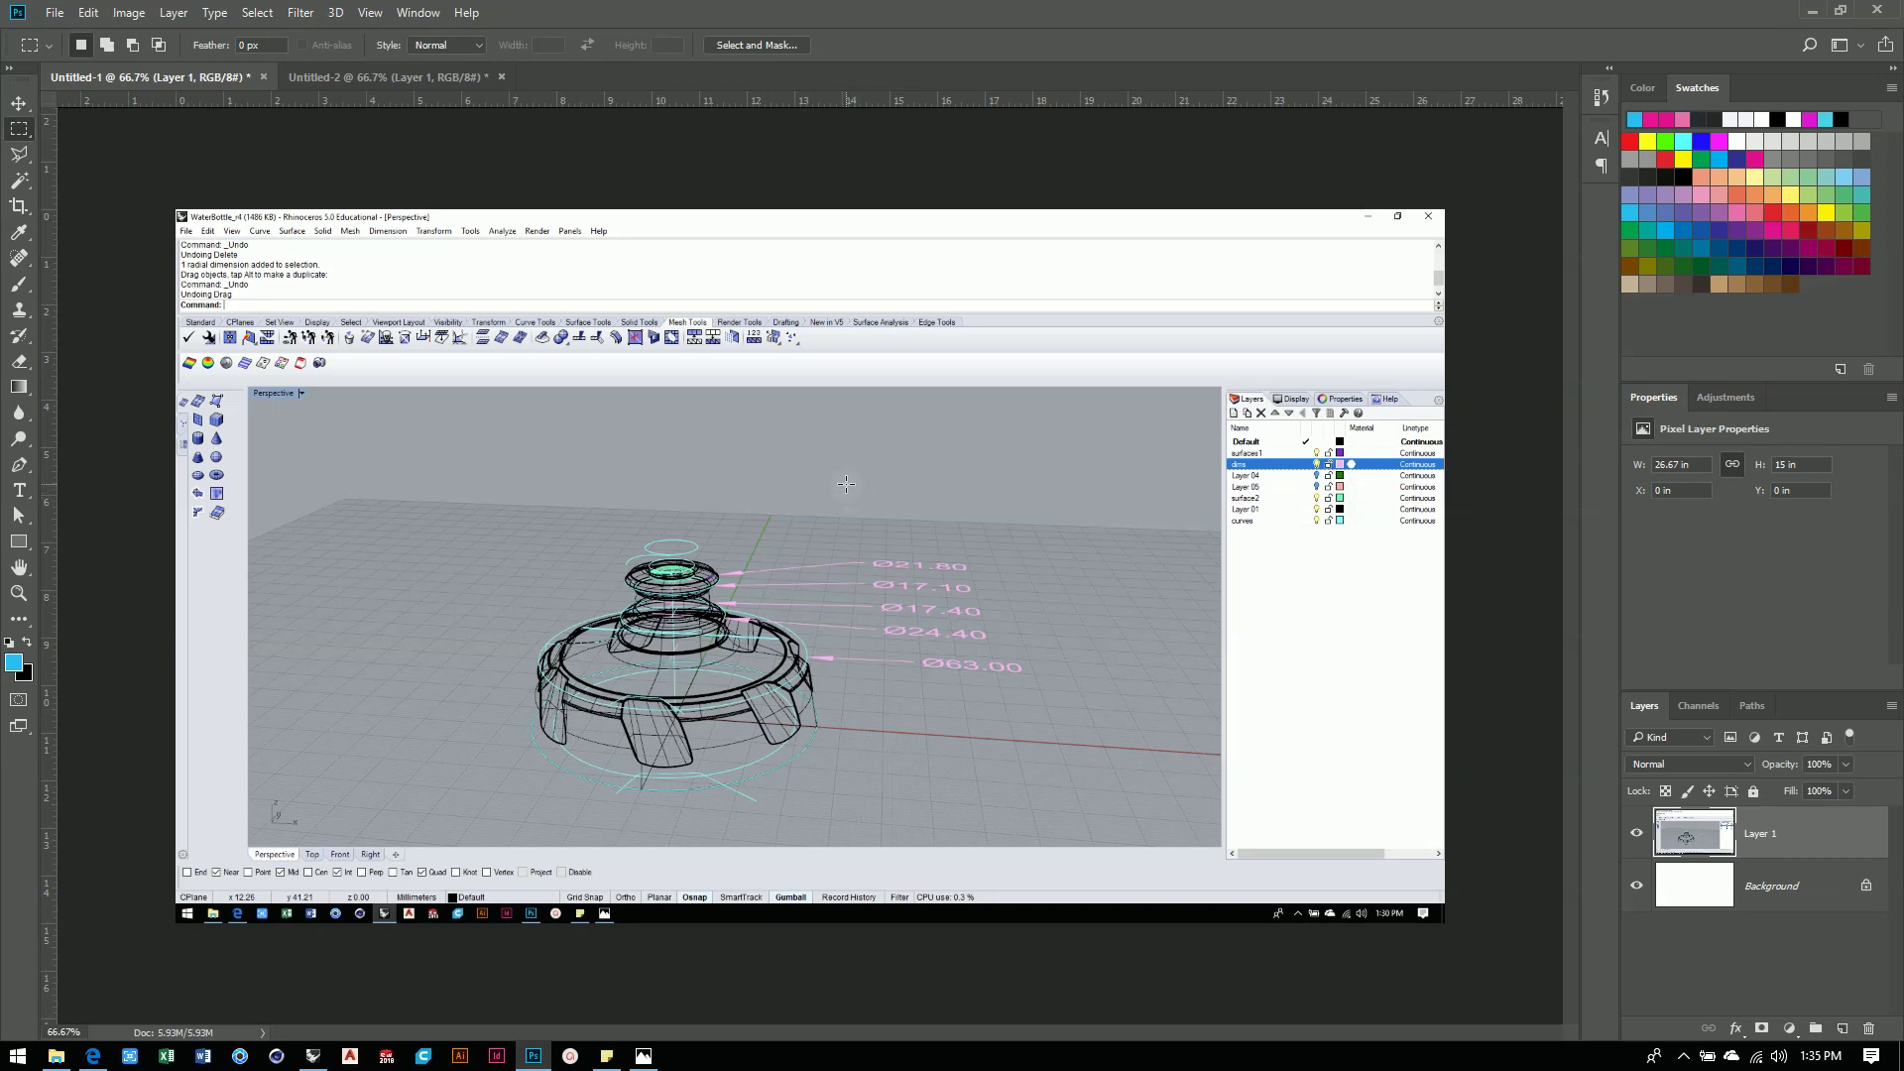
pyautogui.click(313, 1057)
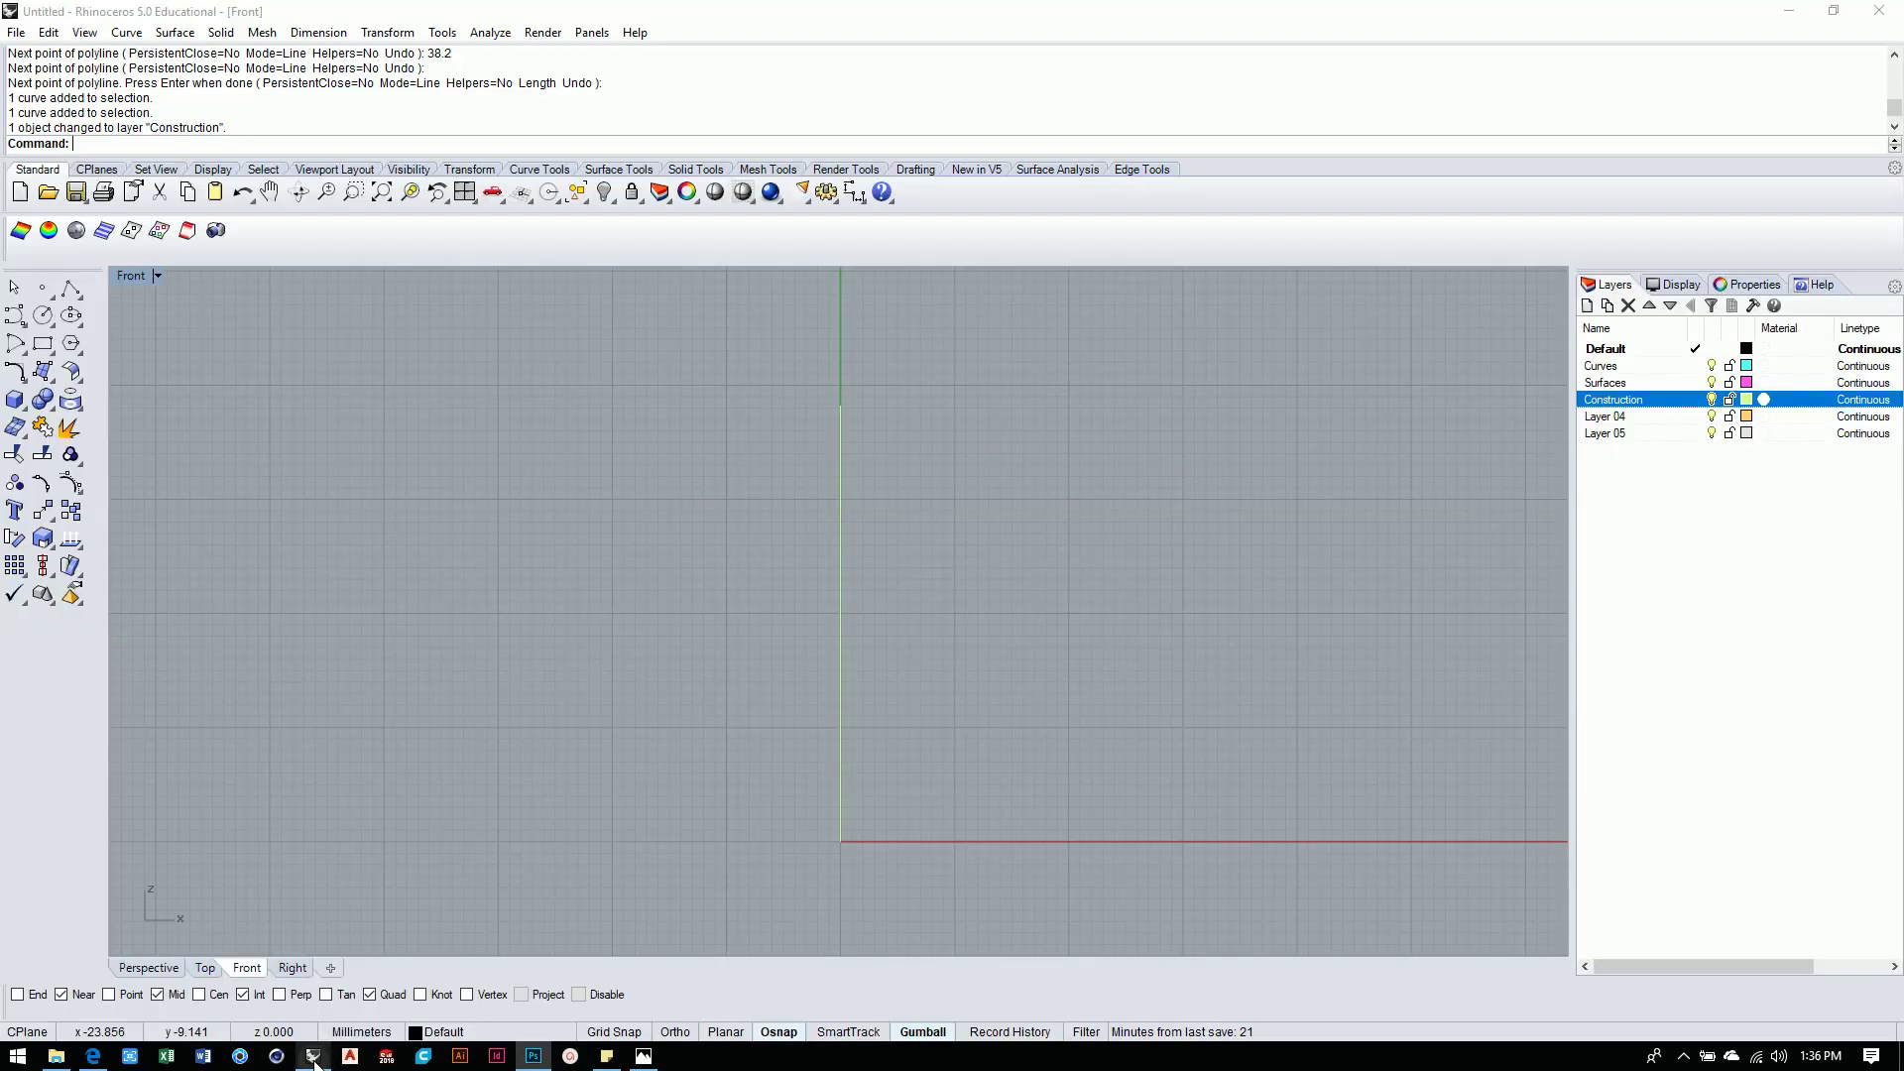
# Show all four viewports and draw a circle 12 mm in diameter centred on the origin in the Top view.
pyautogui.doubleClick(130, 278)
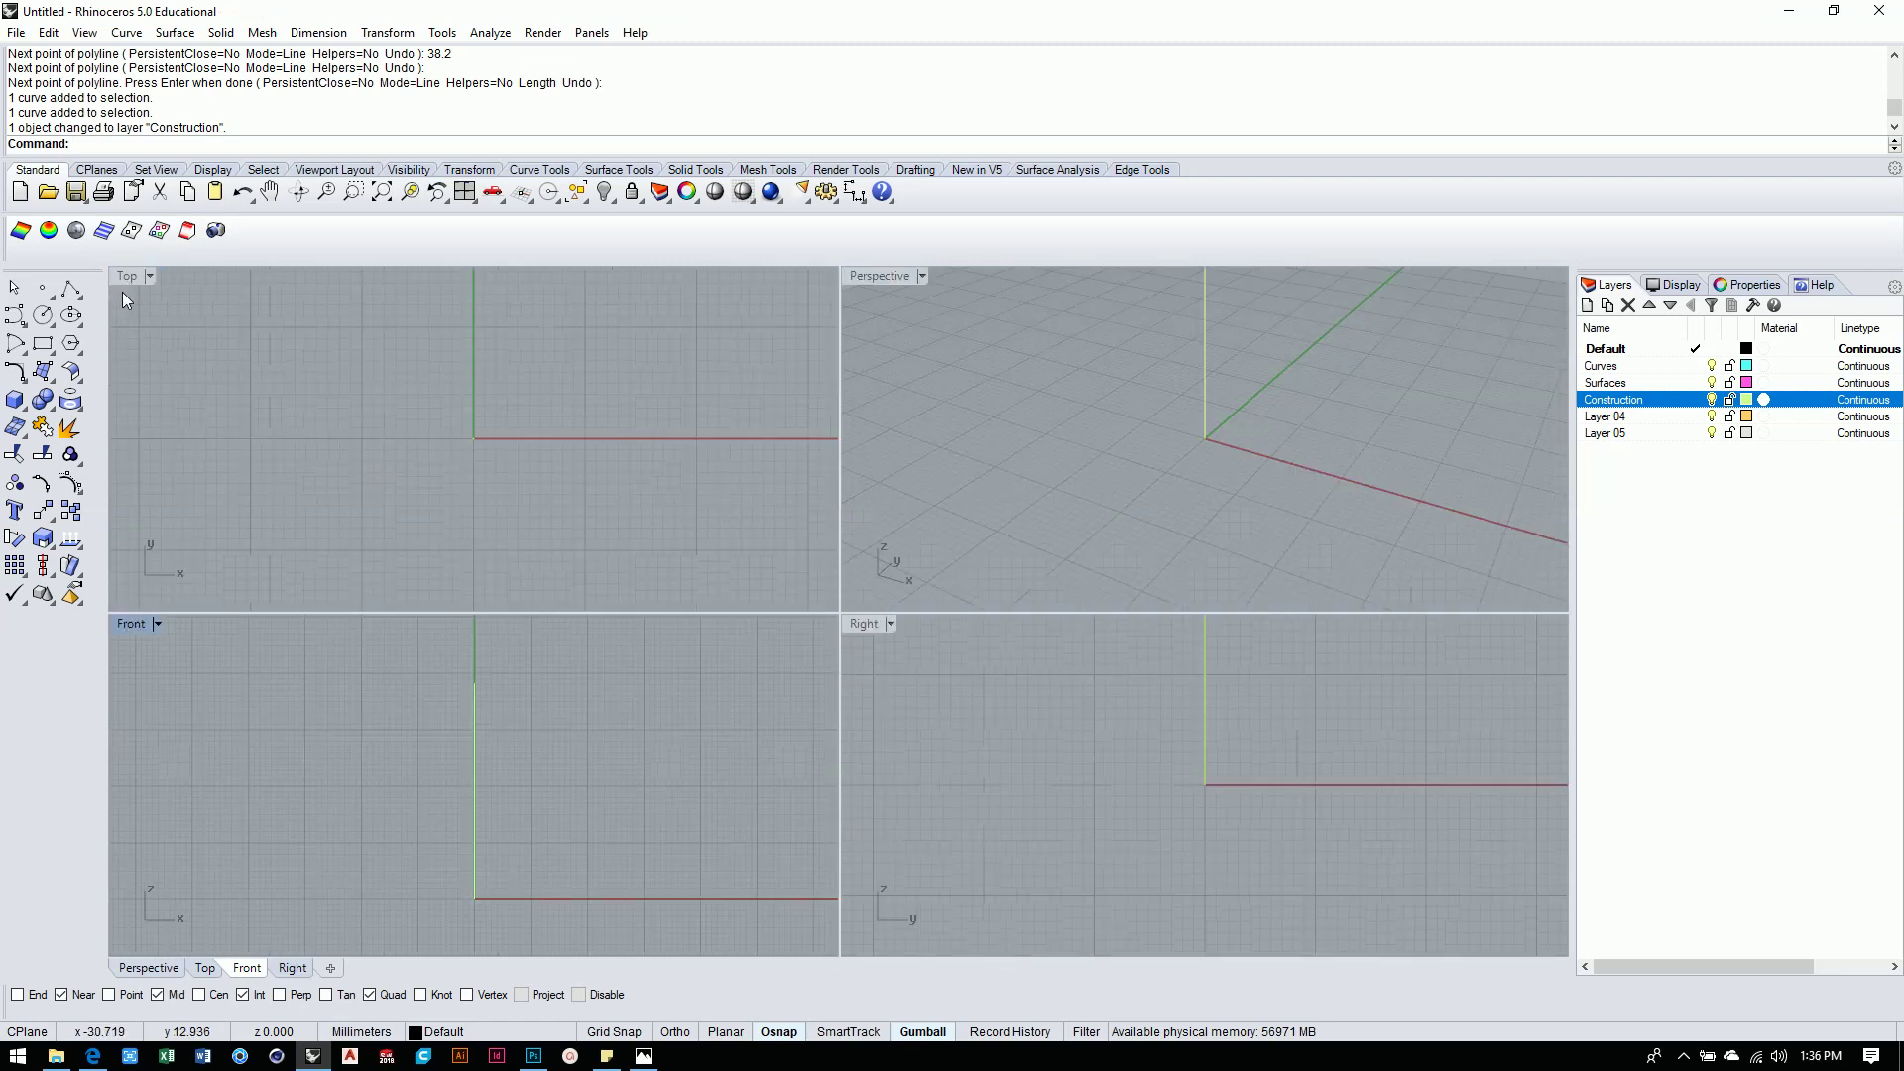
pyautogui.click(126, 301)
pyautogui.click(43, 315)
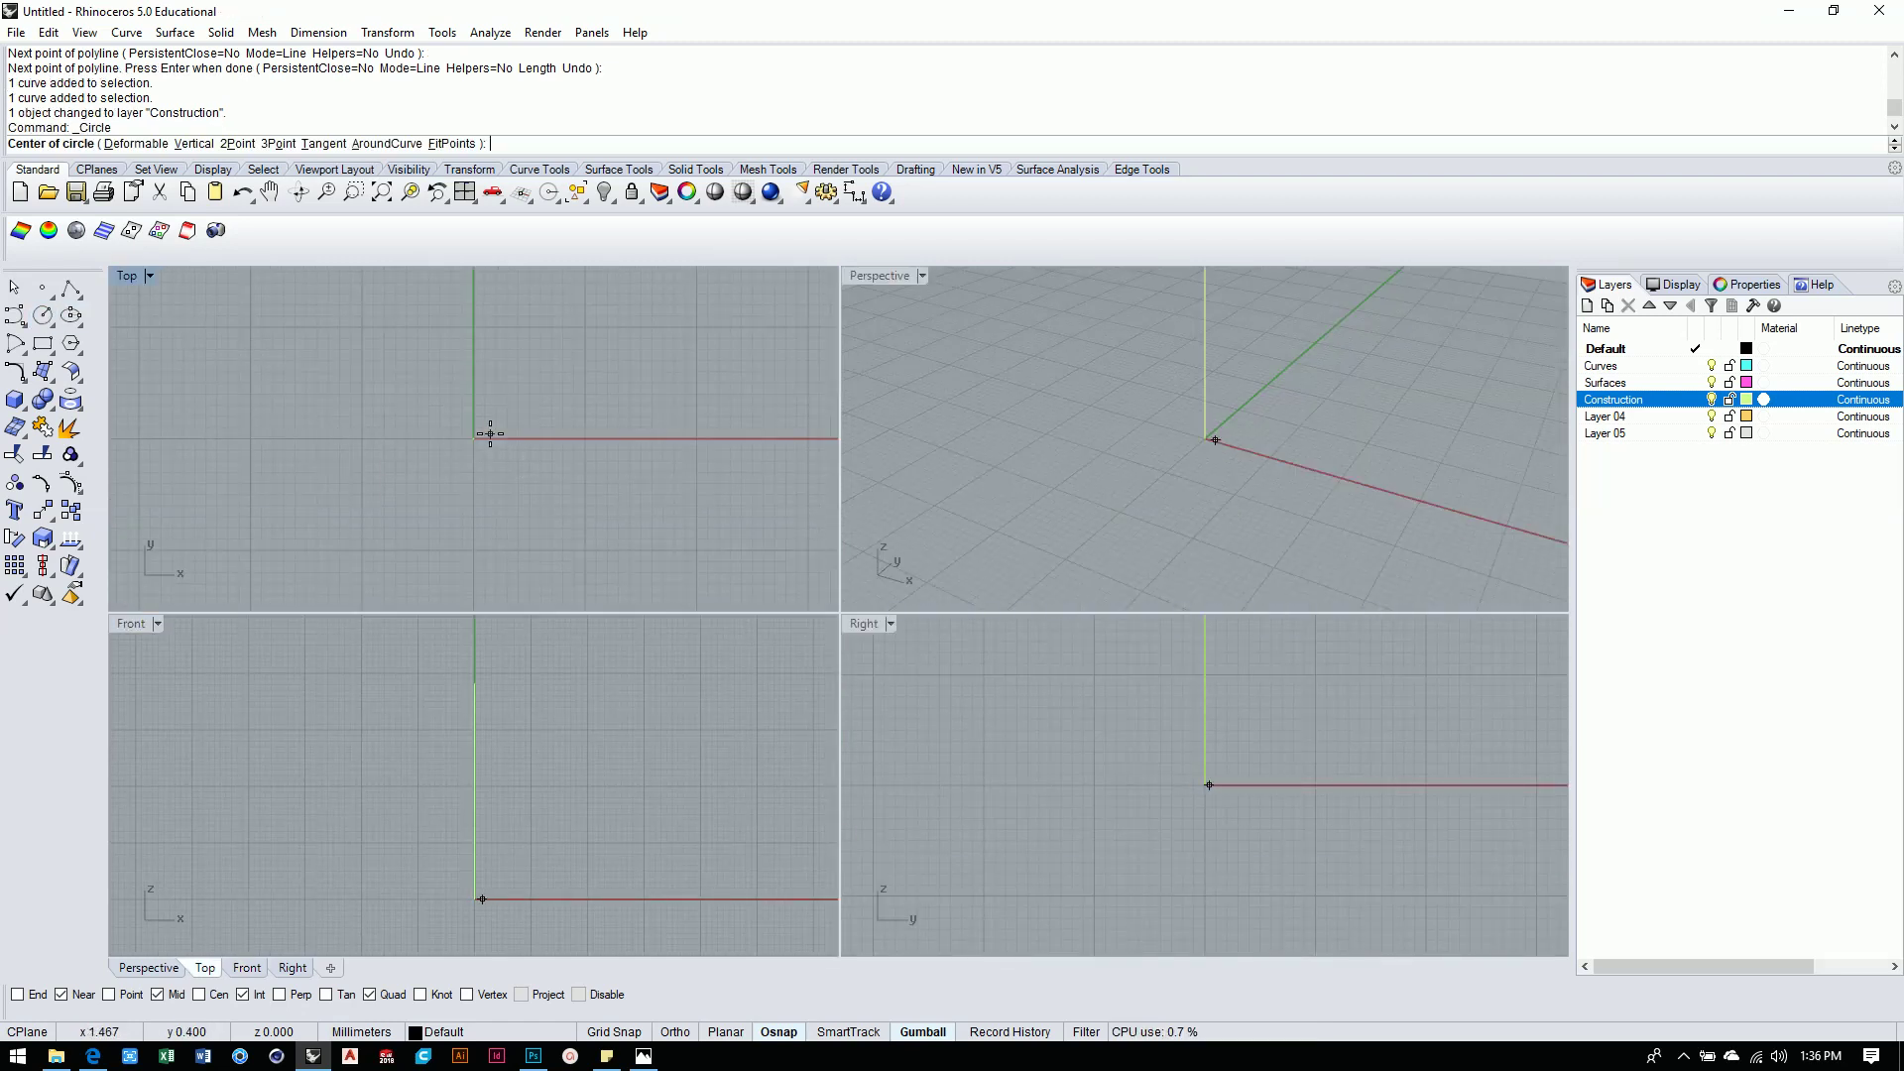
pyautogui.write('0')
pyautogui.press('Return')
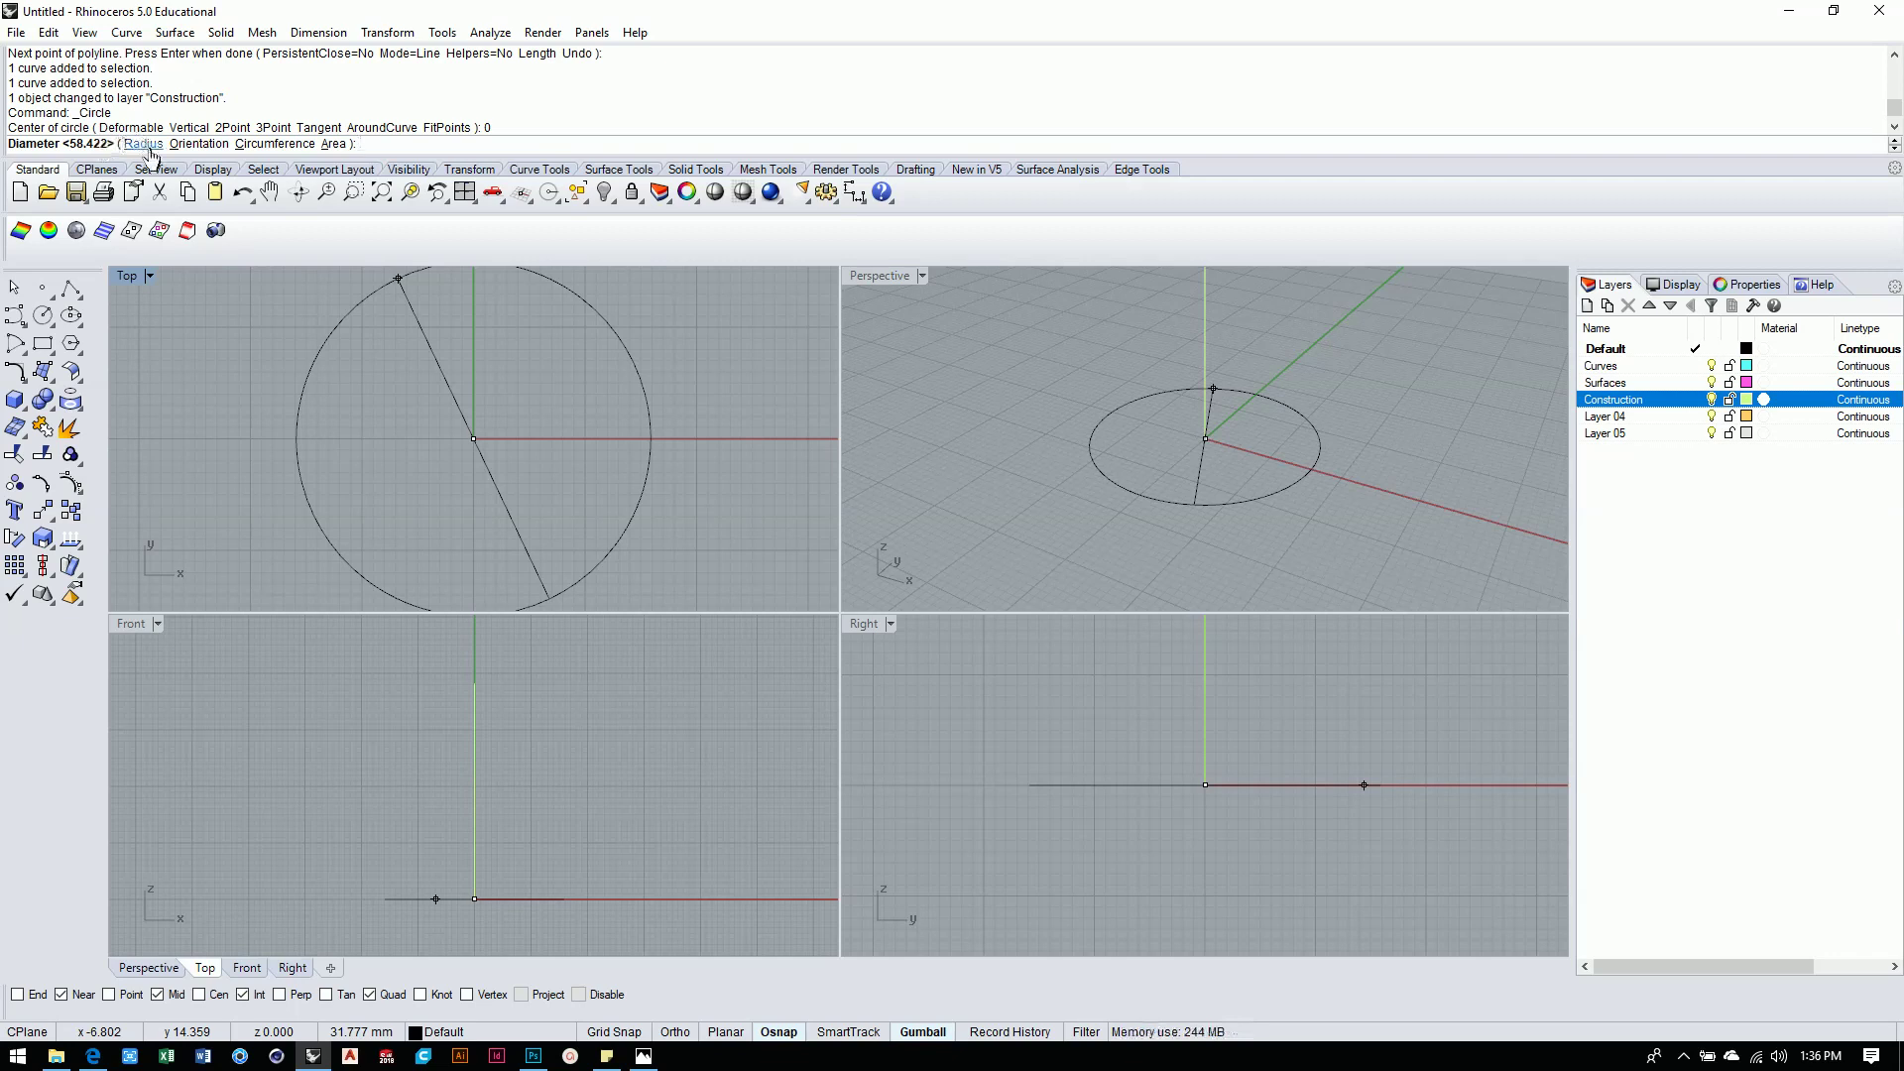
pyautogui.click(142, 144)
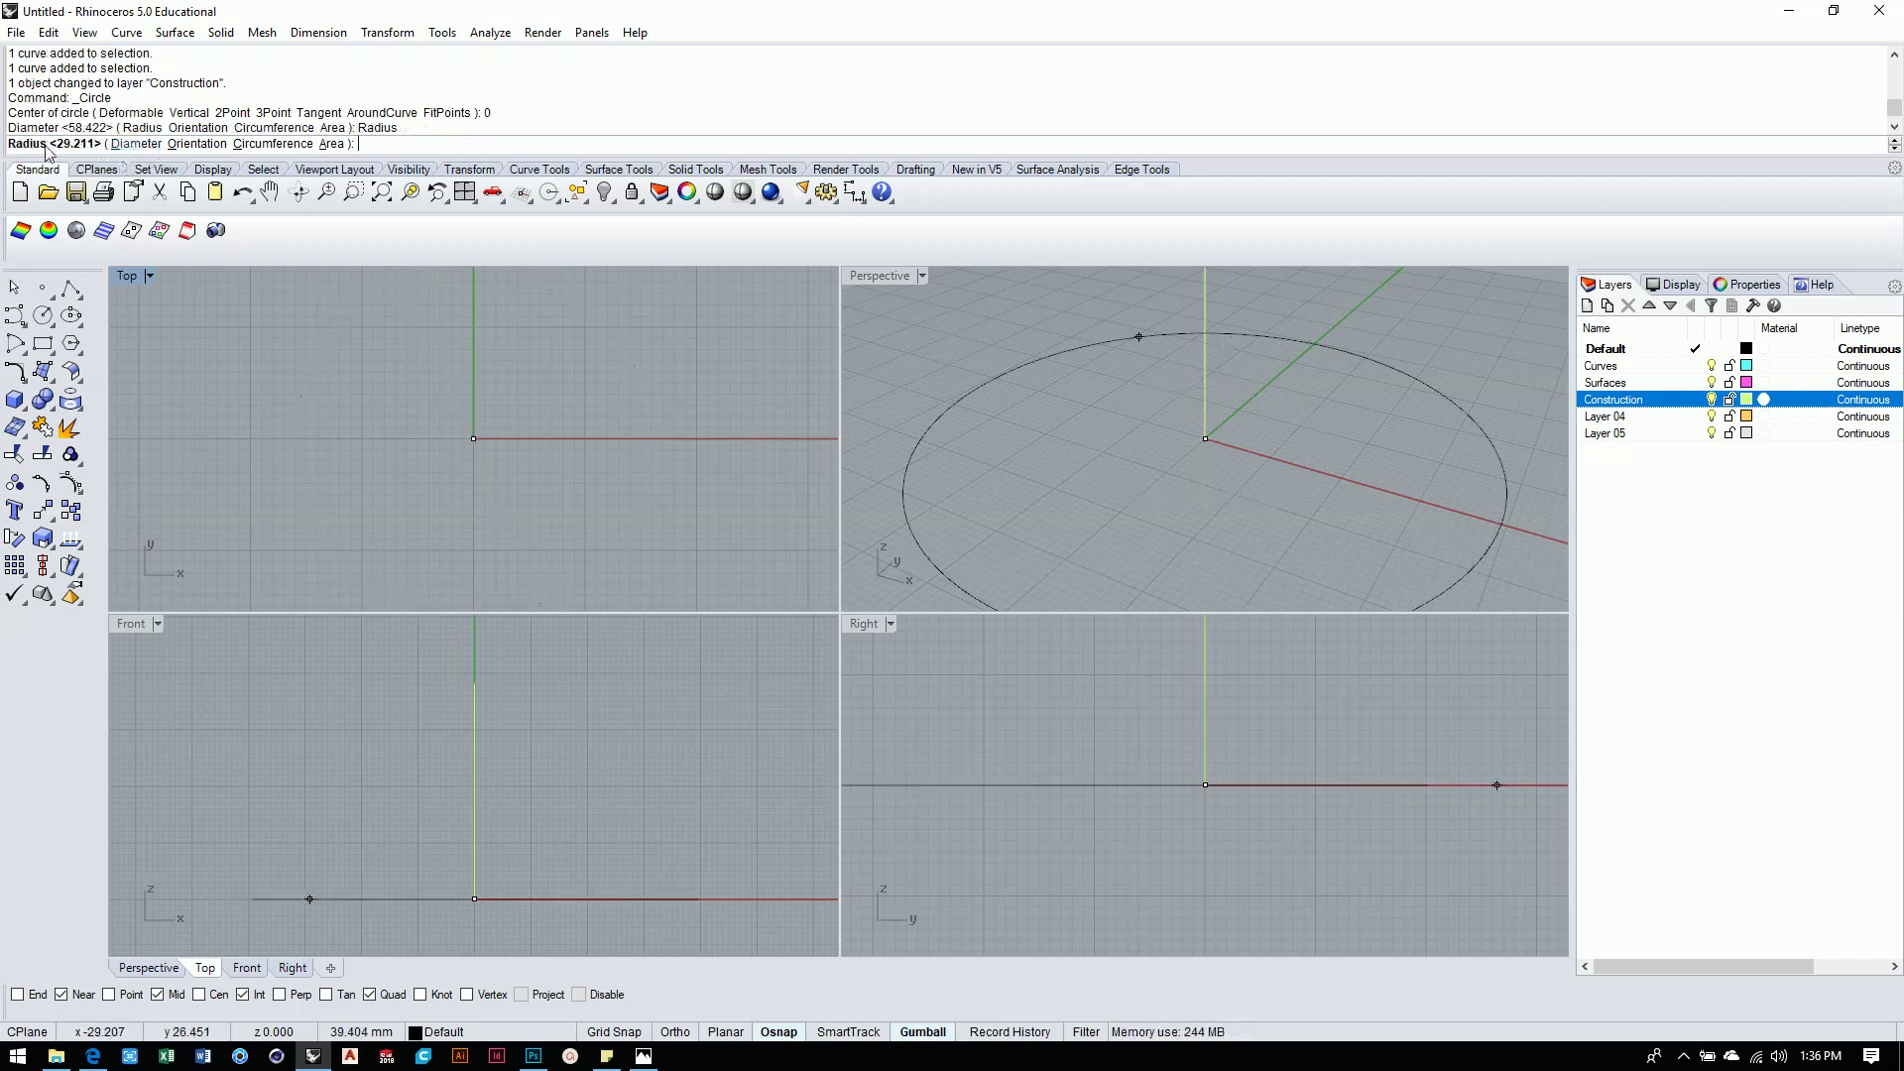
pyautogui.click(144, 143)
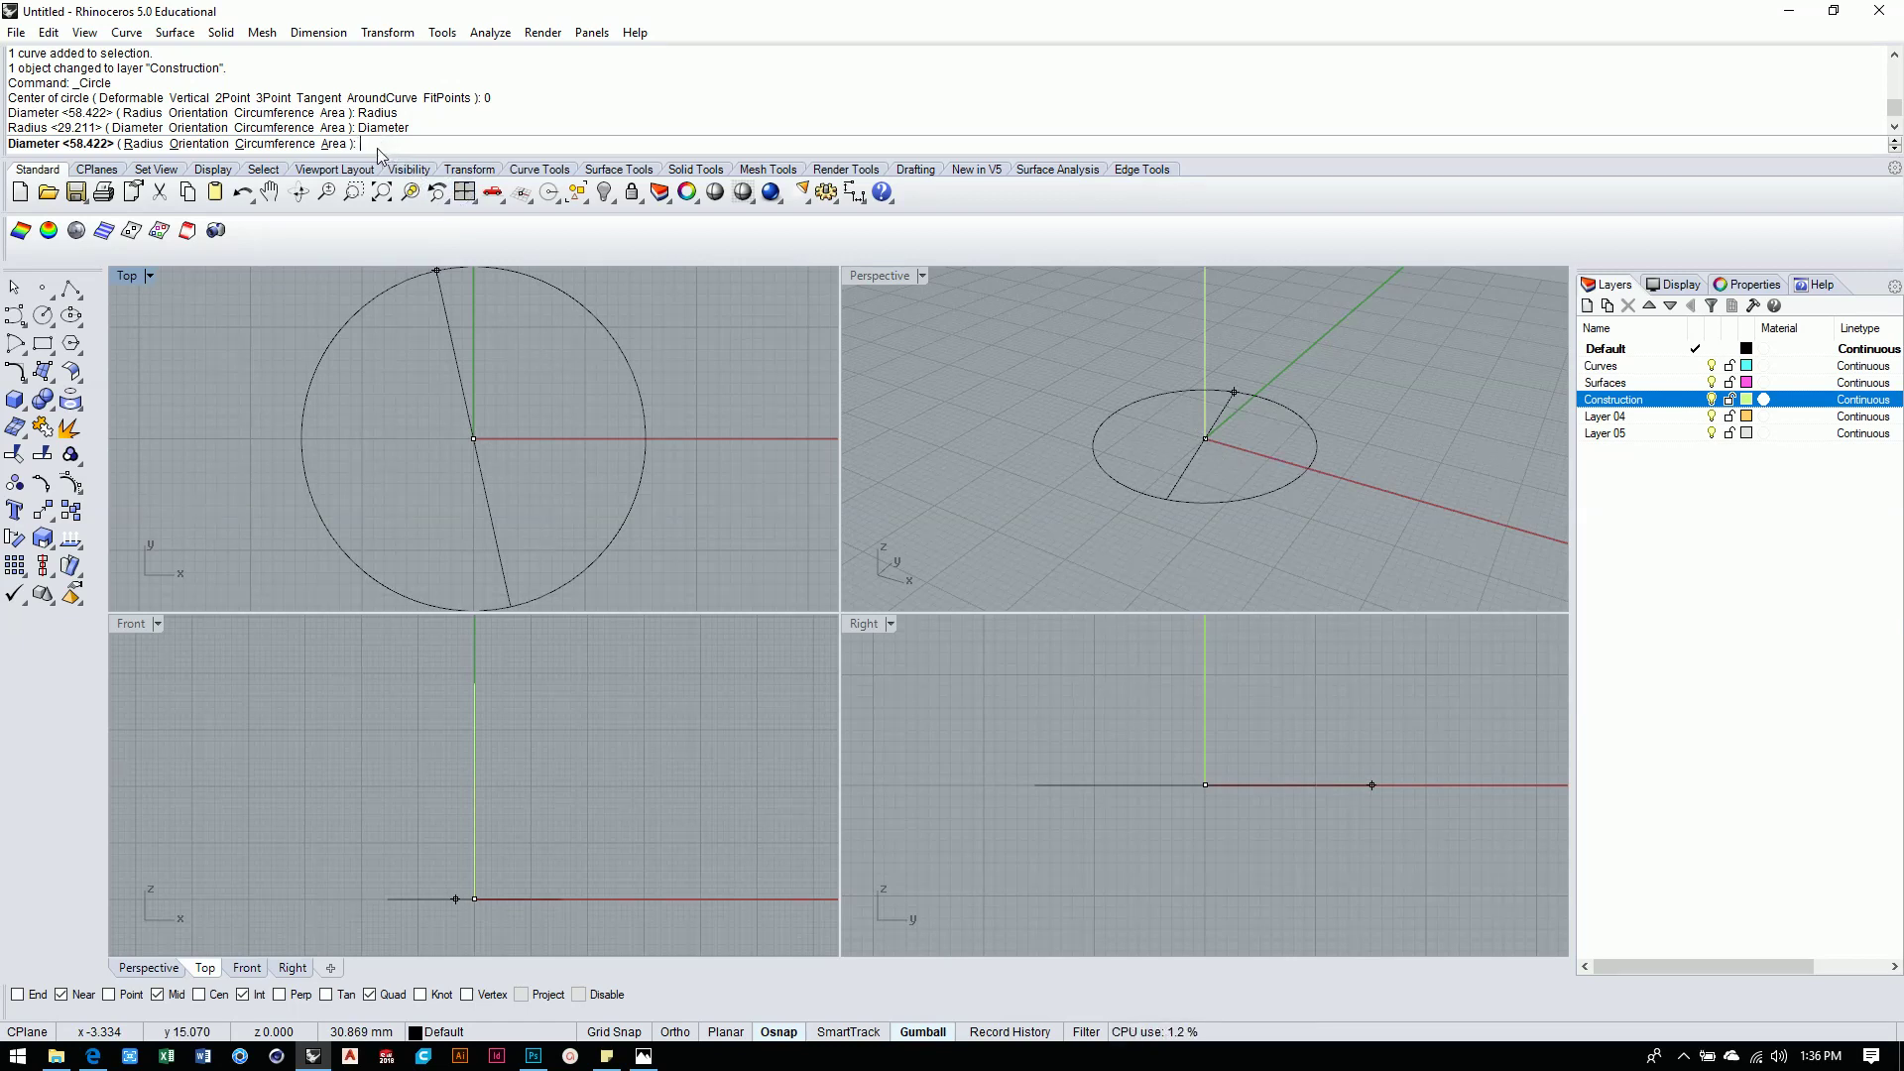
pyautogui.write('12')
pyautogui.press('Return')
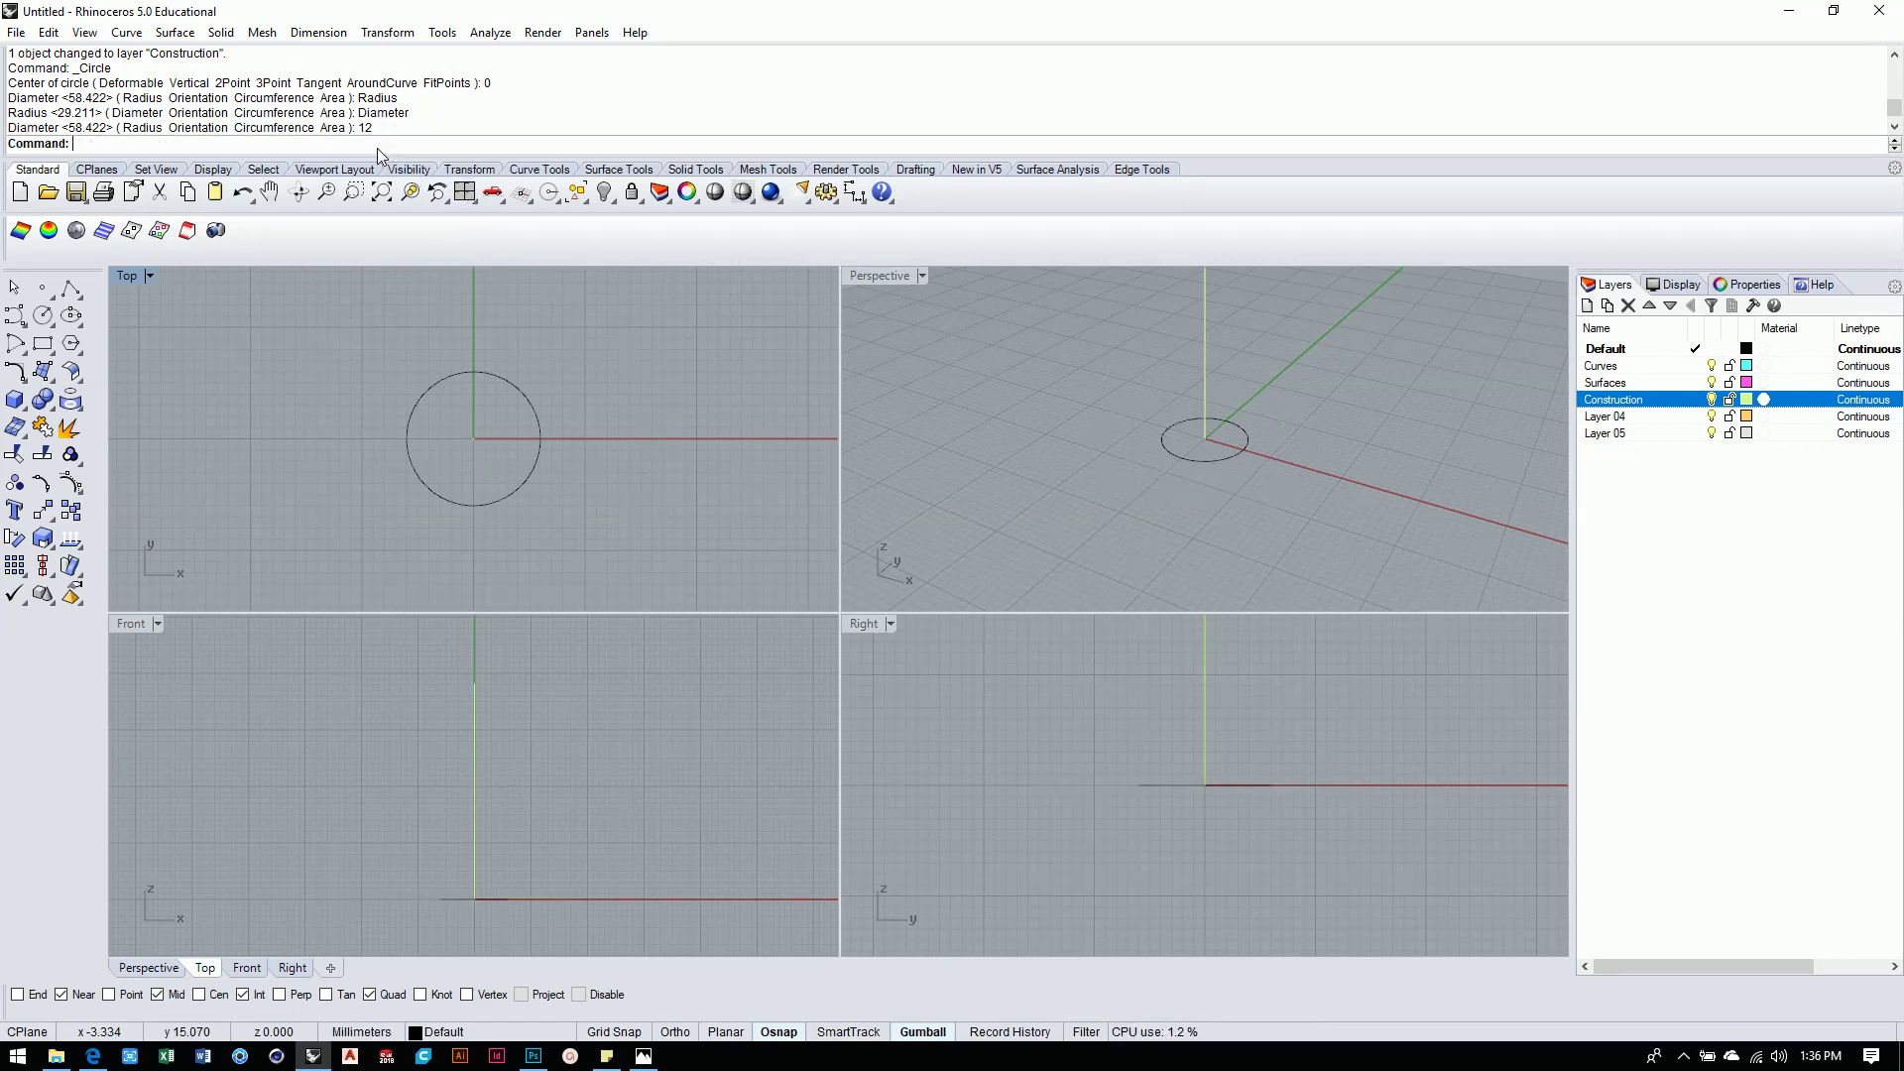
# Turn on the End object snap and turn off the Near and Int snaps.
pyautogui.moveTo(1191, 537)
pyautogui.mouseDown(button='right')
pyautogui.moveTo(1237, 408)
pyautogui.moveTo(1207, 540)
pyautogui.mouseUp(button='right')
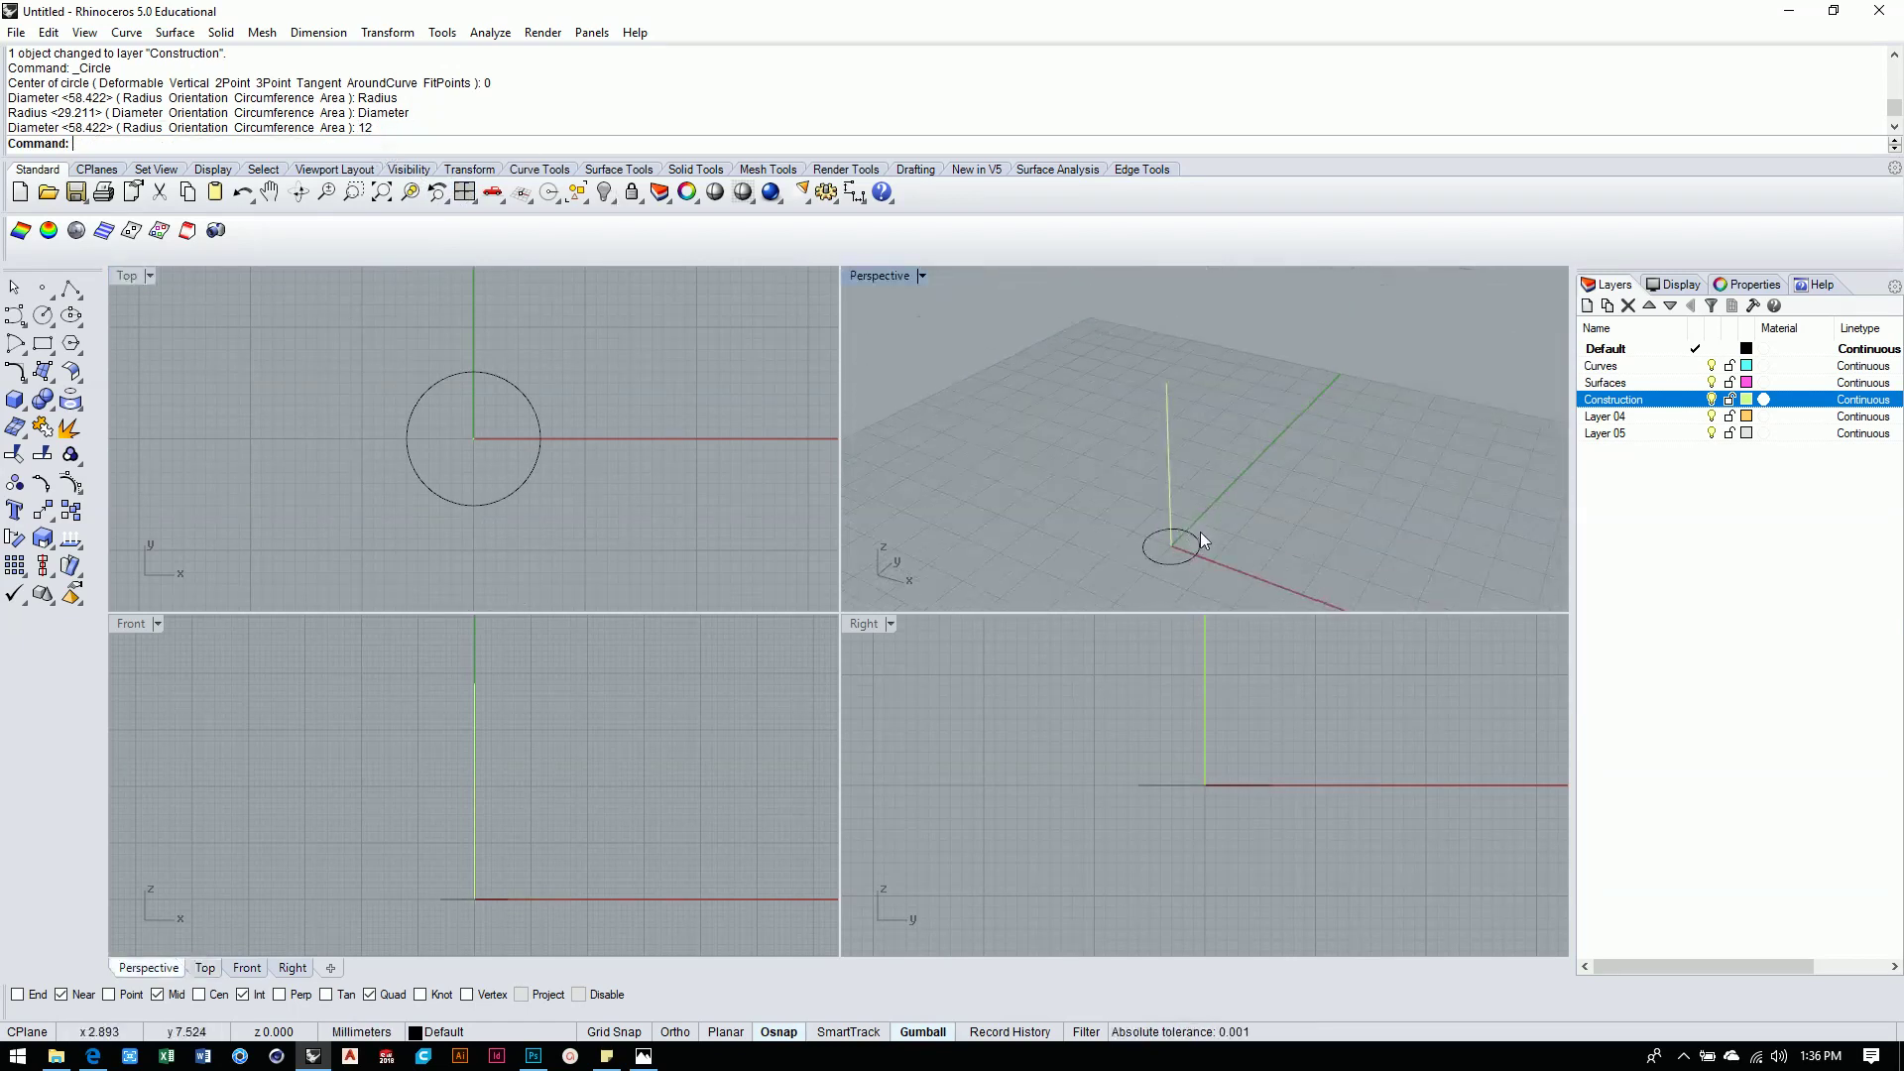
pyautogui.click(1200, 543)
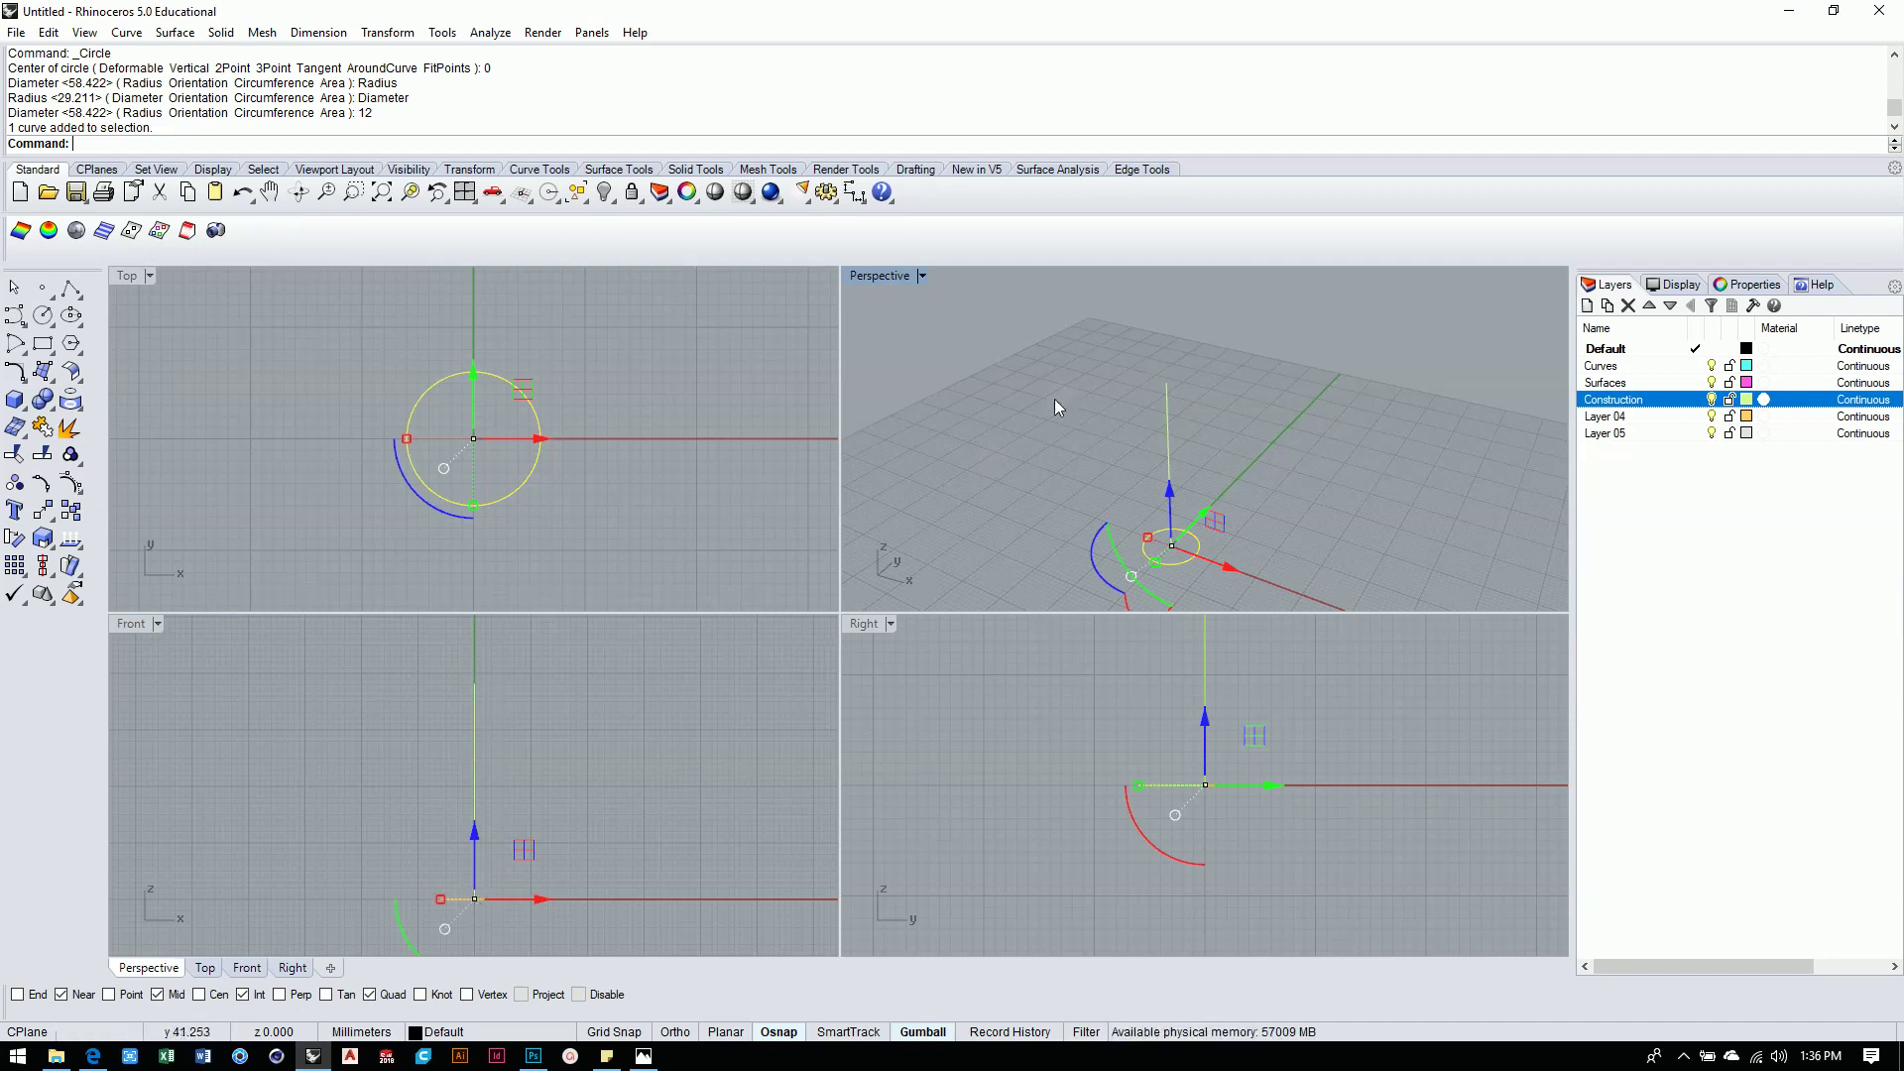
pyautogui.click(1262, 490)
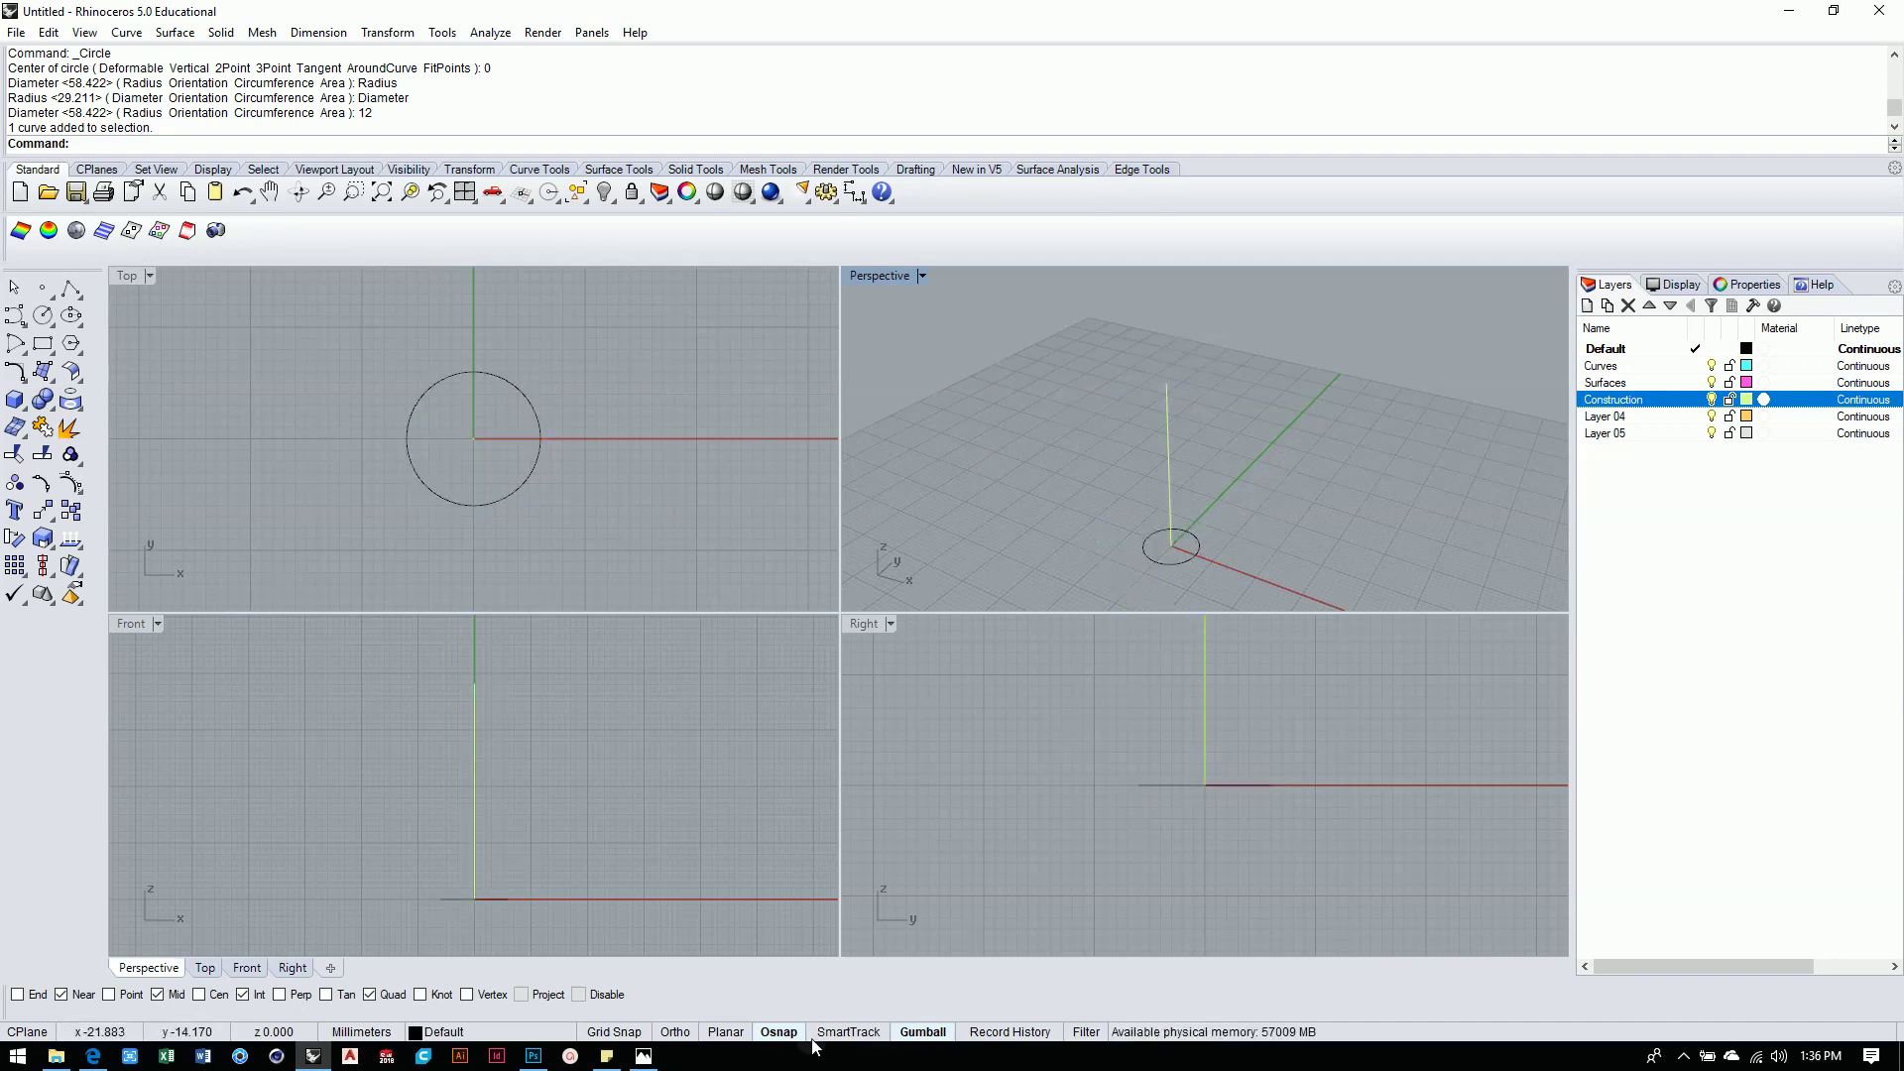
pyautogui.click(780, 1035)
pyautogui.click(779, 1035)
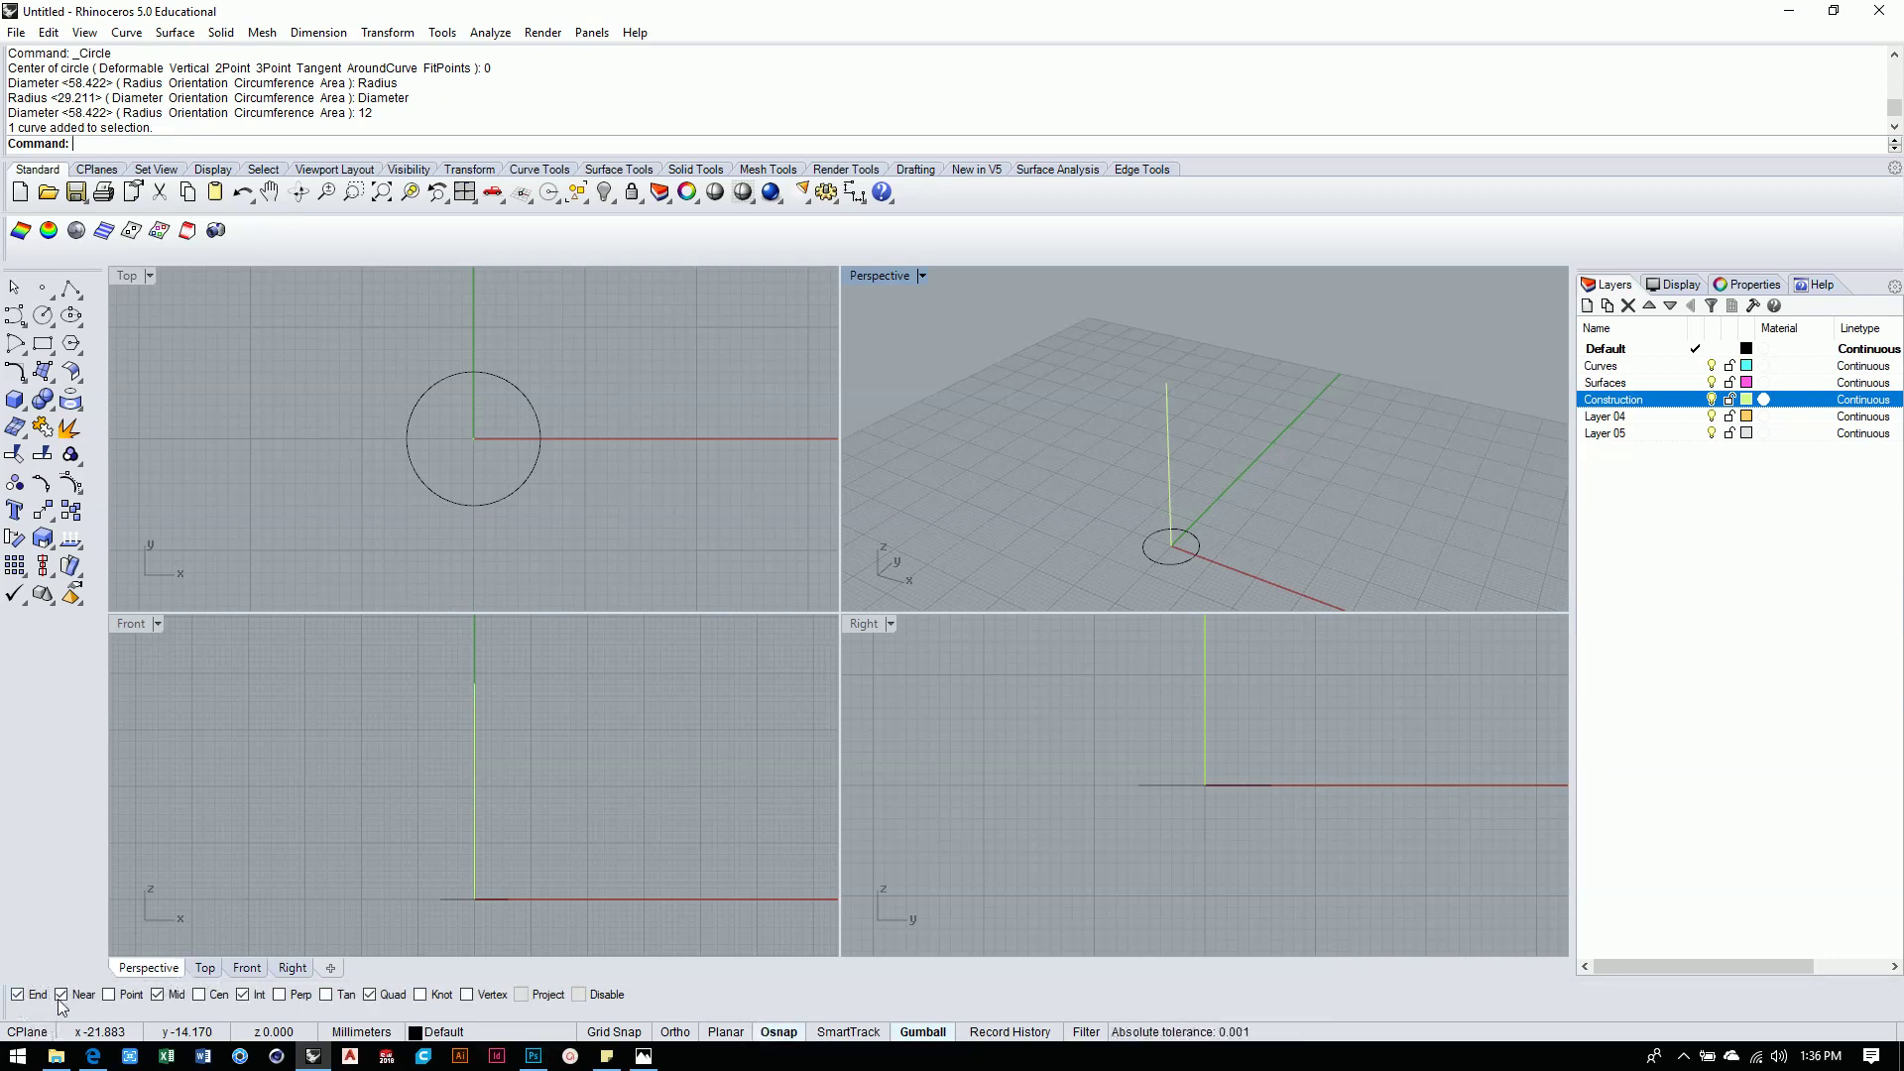
pyautogui.click(244, 995)
# Move the 12 mm circle up from the origin to the upper endpoint of the vertical centre line.
pyautogui.click(1187, 560)
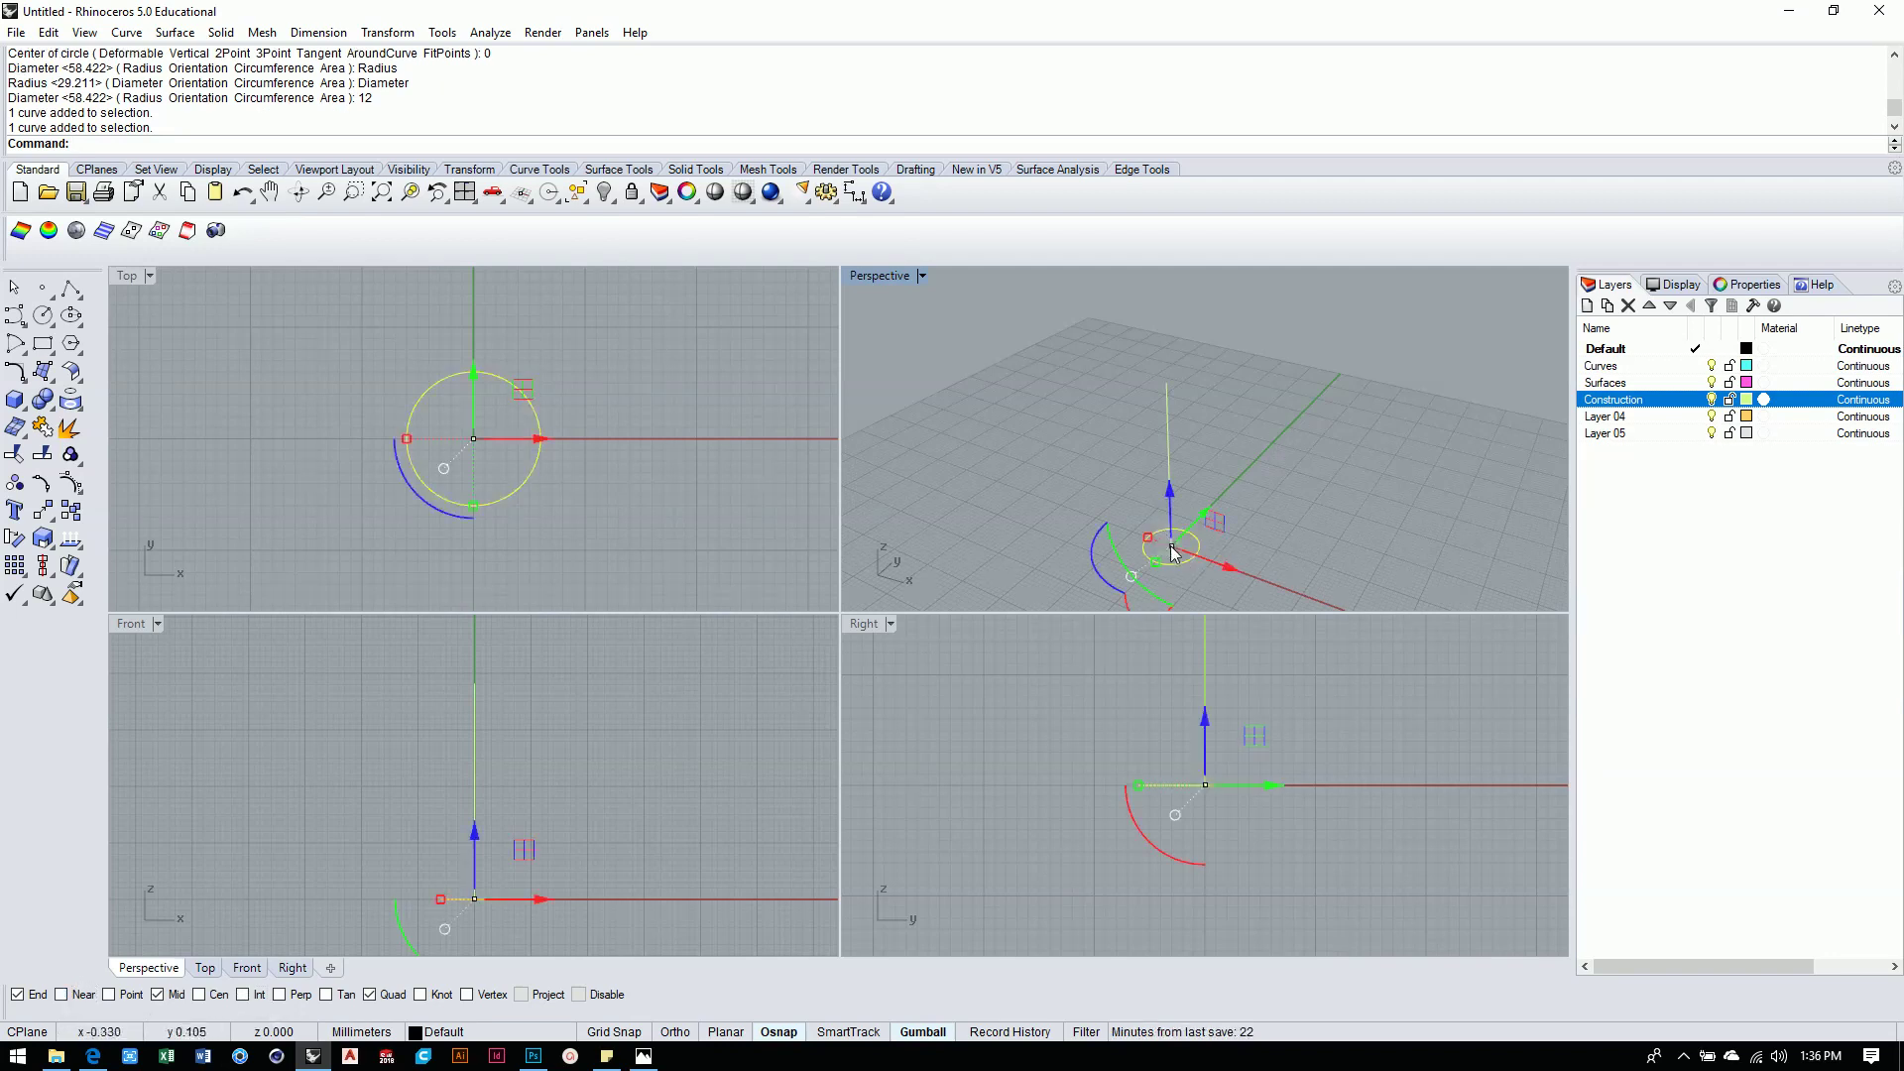
pyautogui.moveTo(1173, 552); pyautogui.dragTo(1165, 381)
pyautogui.click(719, 719)
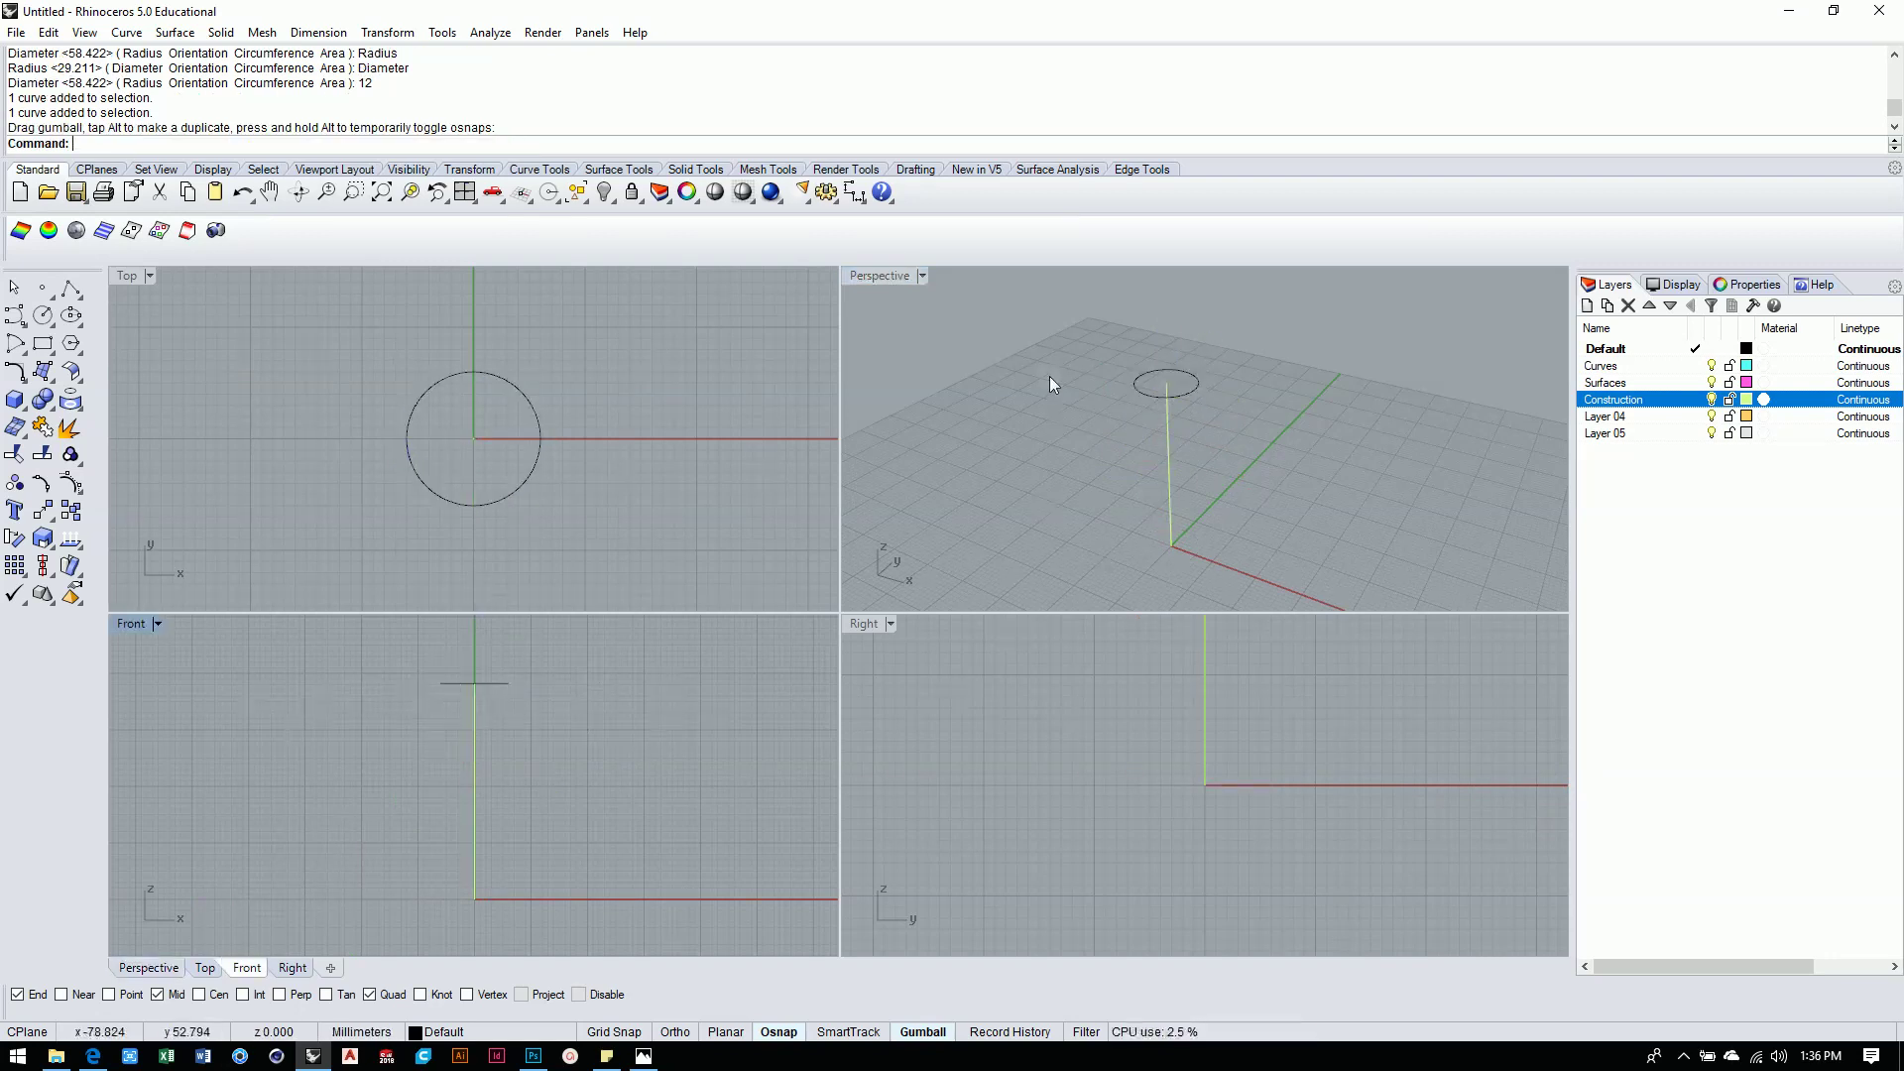
pyautogui.click(1213, 413)
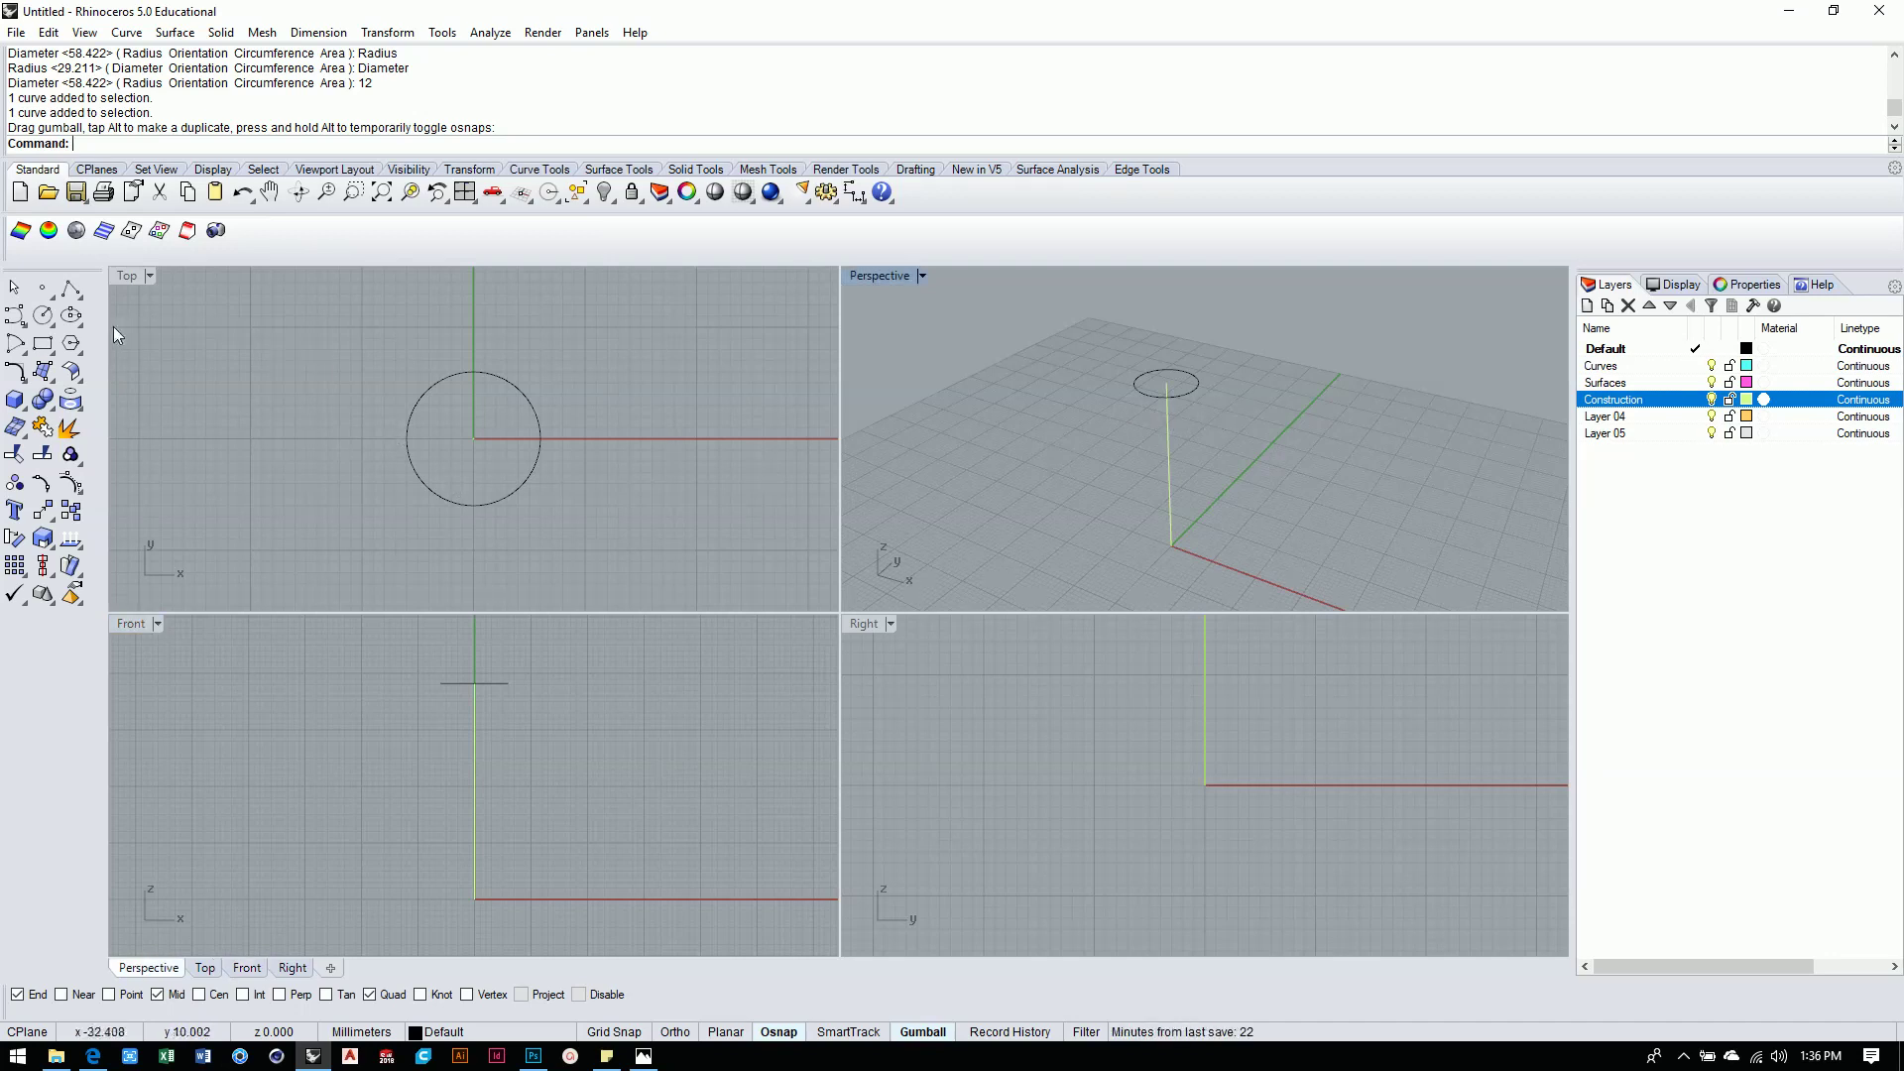
# Draw a circle 21.8 mm in diameter centred on the origin in the Top view.
pyautogui.click(42, 316)
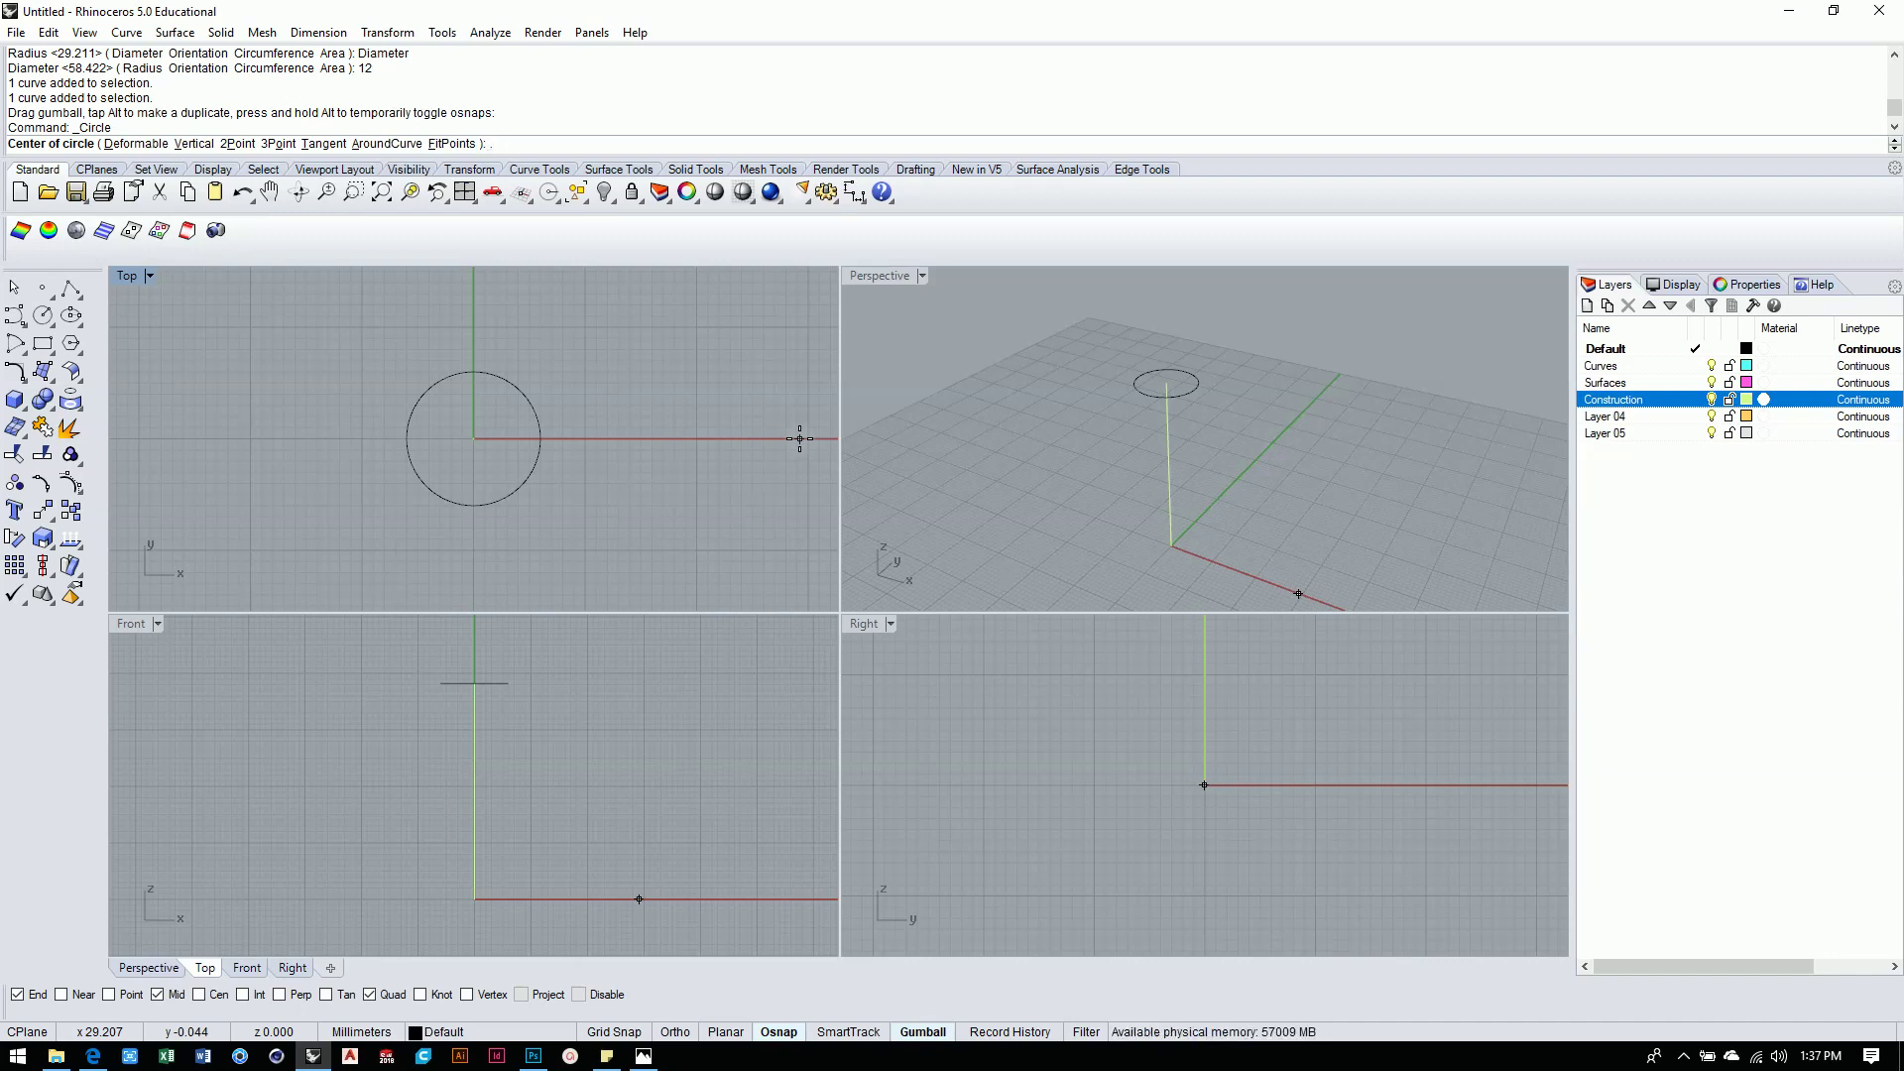
pyautogui.press('Return')
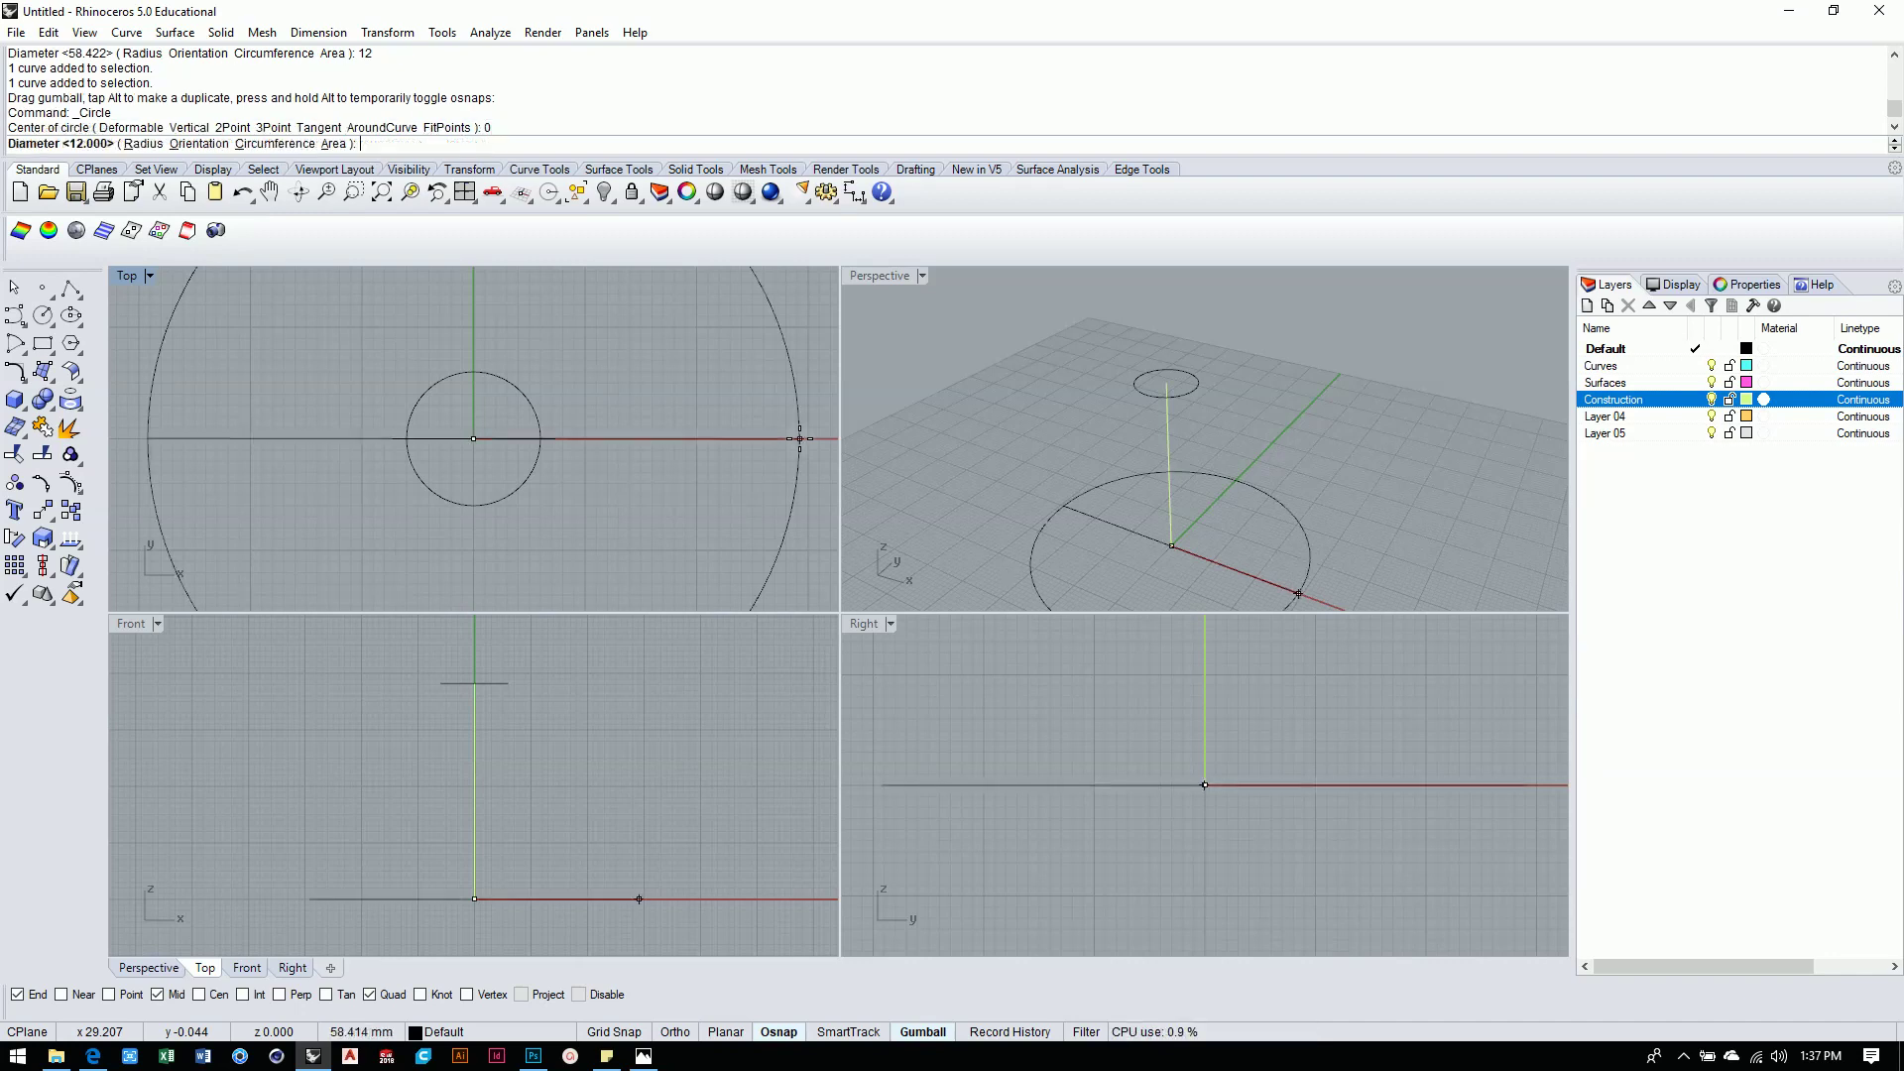
pyautogui.write('21.8')
pyautogui.press('Return')
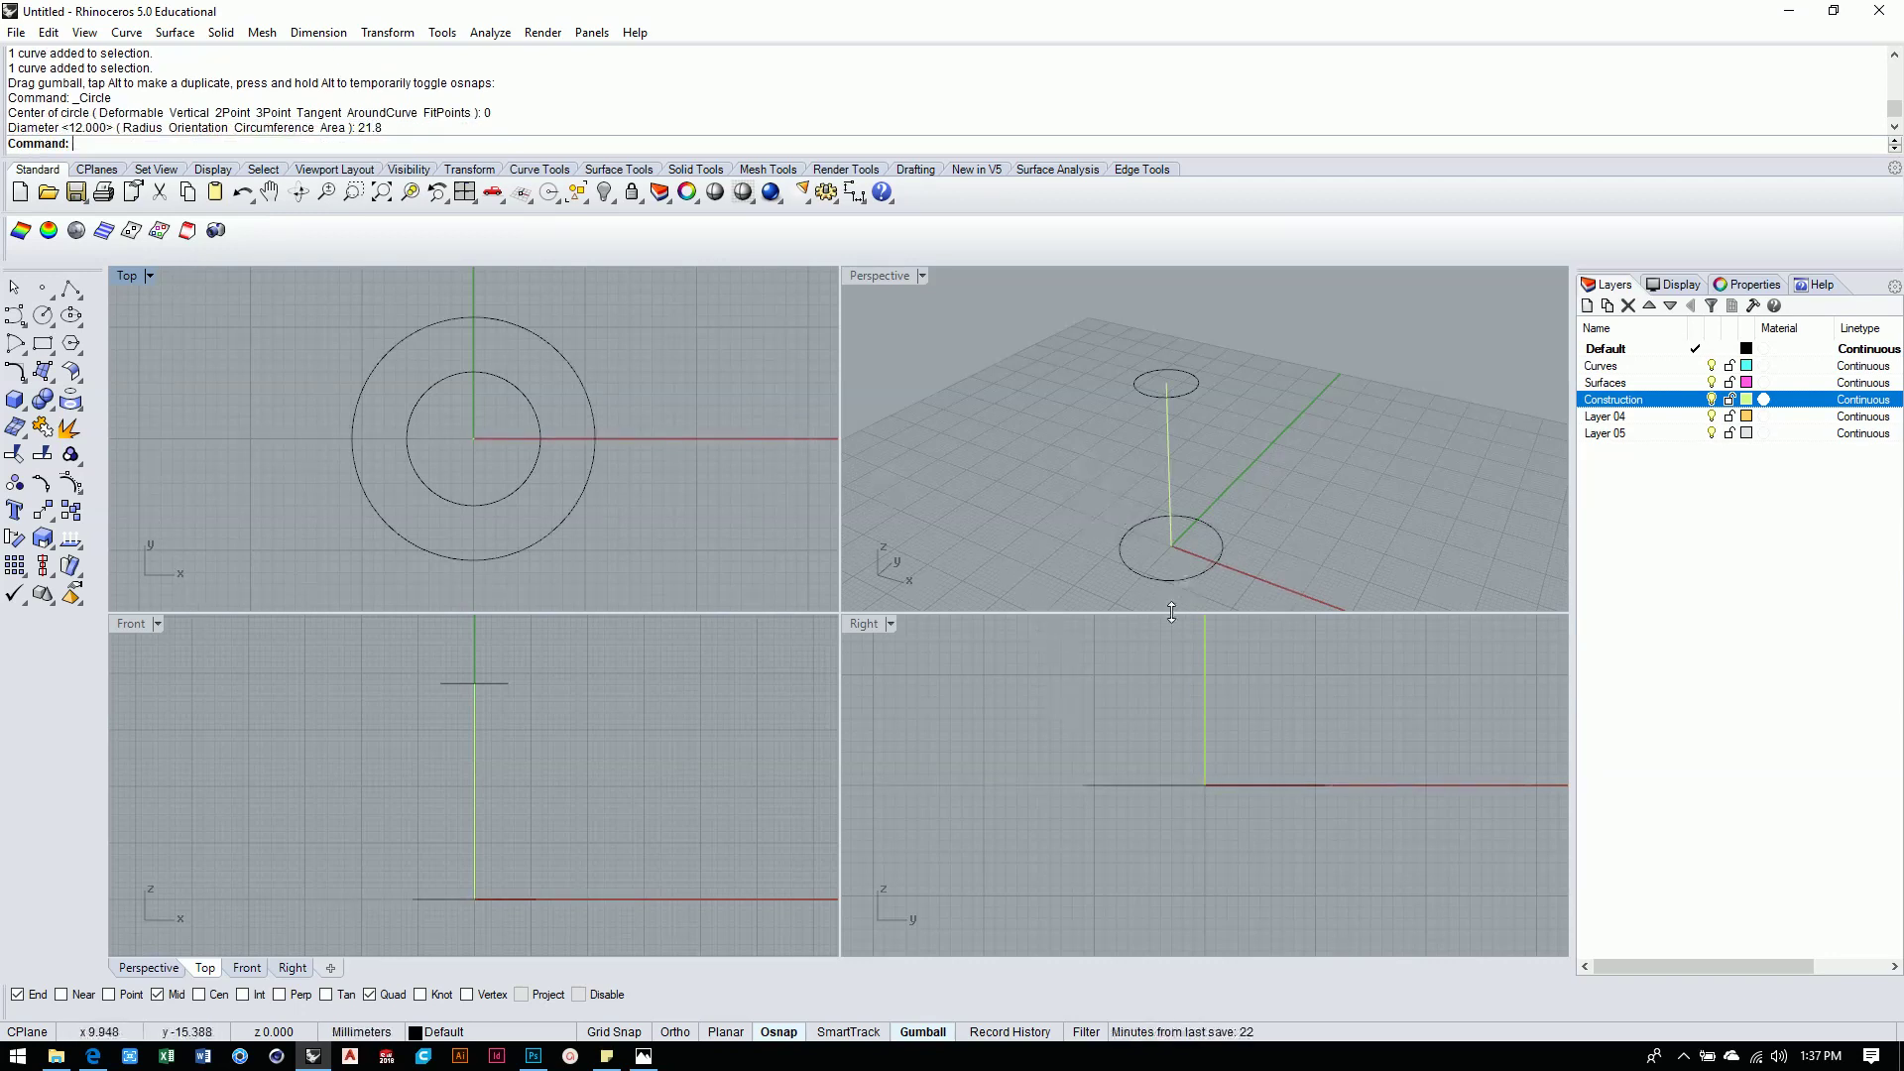
# Raise the 21.8 mm circle vertically along the centre line to just beneath the 12 mm circle.
pyautogui.click(1194, 579)
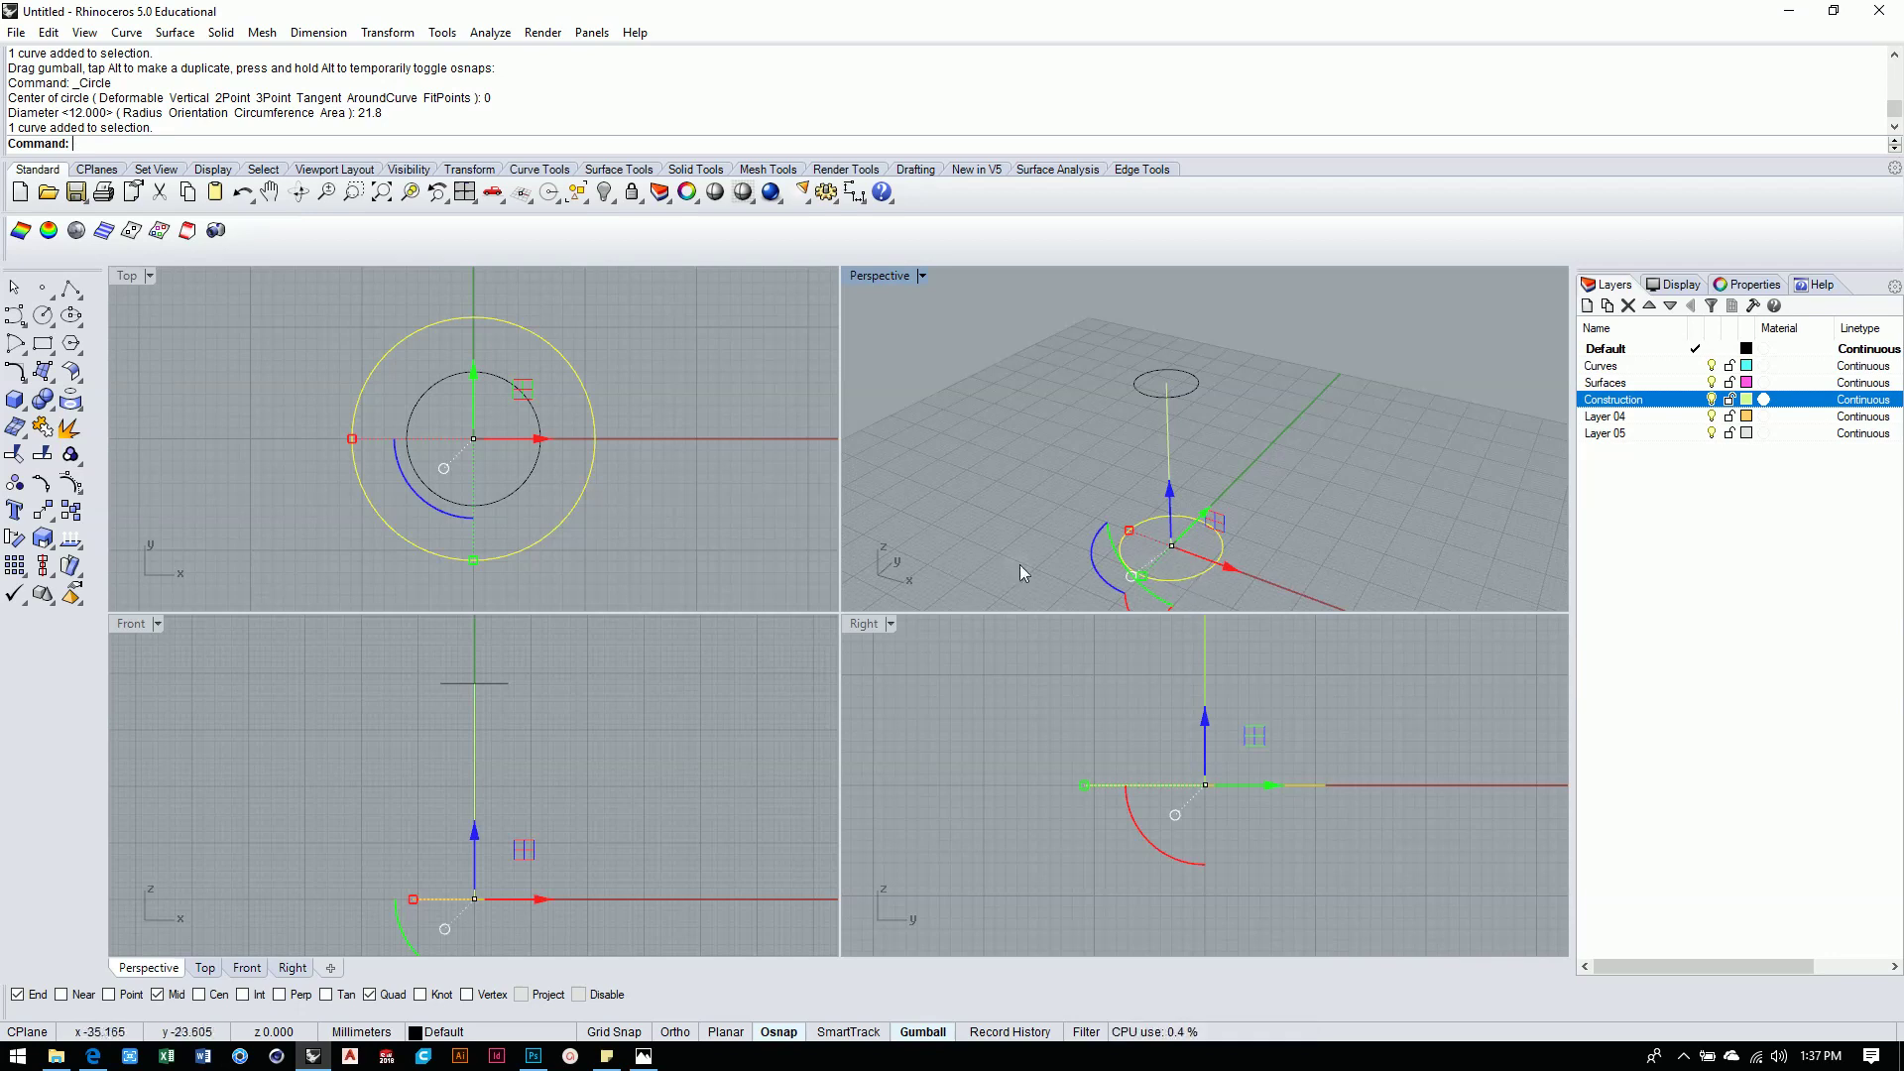
pyautogui.click(474, 836)
pyautogui.moveTo(475, 836); pyautogui.dragTo(468, 674)
pyautogui.keyDown('ctrl'); pyautogui.moveTo(573, 734); pyautogui.dragTo(724, 813, button='right'); pyautogui.keyUp('ctrl')
pyautogui.scroll(3, 644, 778)
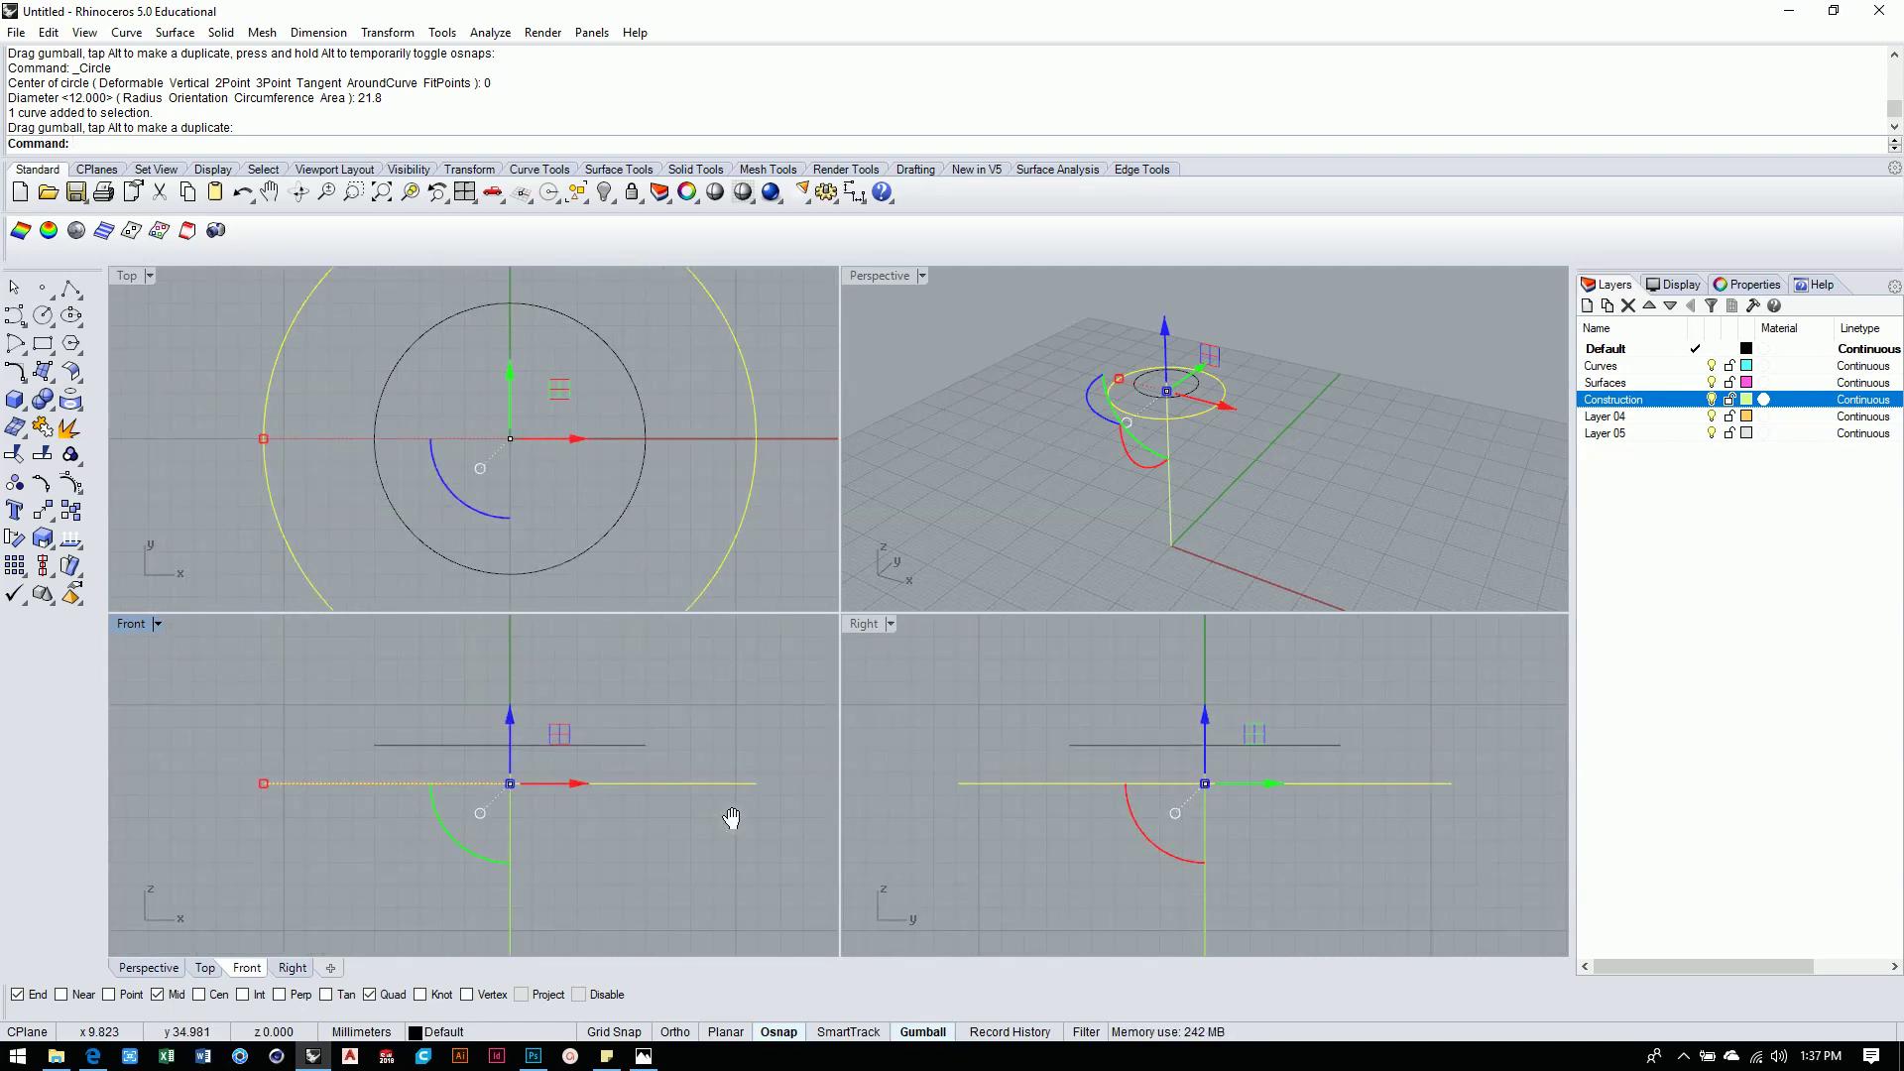
pyautogui.moveTo(729, 825)
pyautogui.keyDown('ctrl'); pyautogui.mouseDown(button='right')
pyautogui.moveTo(702, 837)
pyautogui.moveTo(717, 813)
pyautogui.mouseUp(button='right'); pyautogui.keyUp('ctrl')
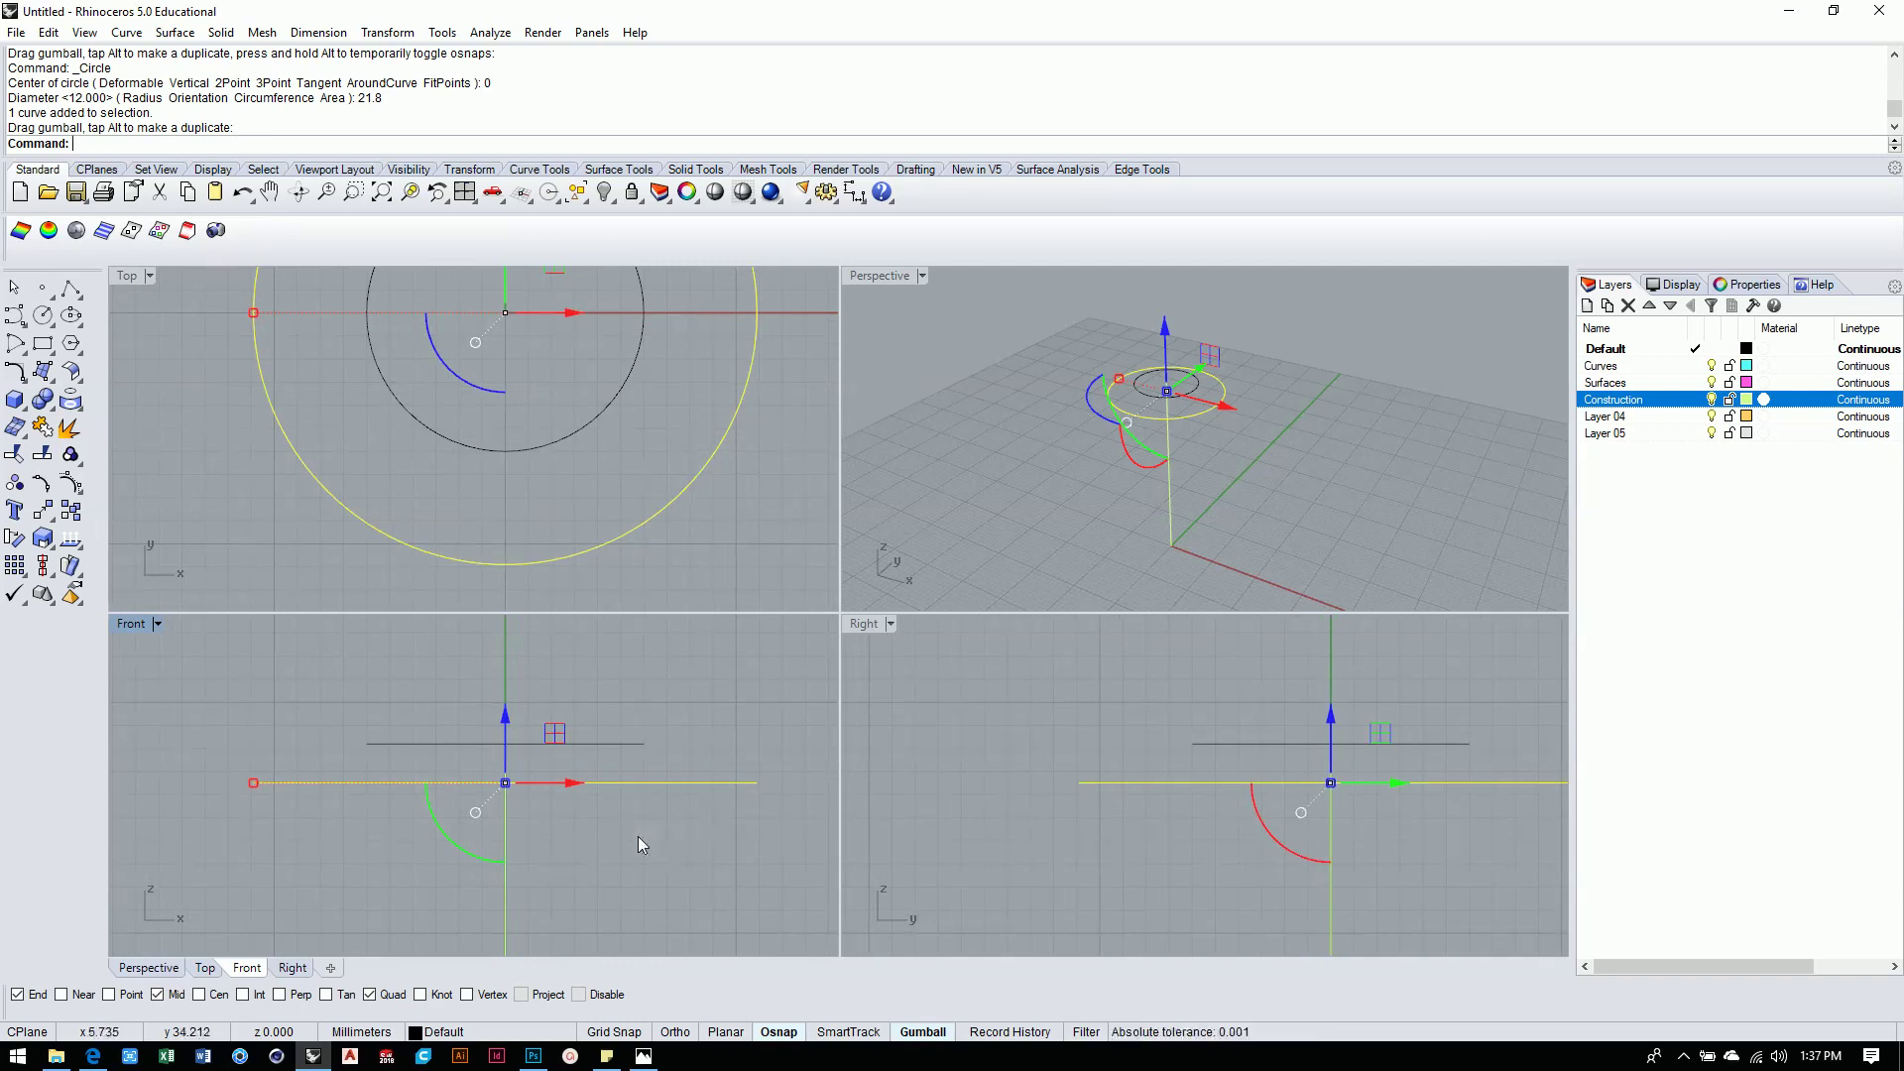
# Lower the 21.8 mm circle slightly along the centre line to widen its gap below the 12 mm circle, leaving it deselected.
pyautogui.scroll(-3, 639, 836)
pyautogui.scroll(5, 610, 866)
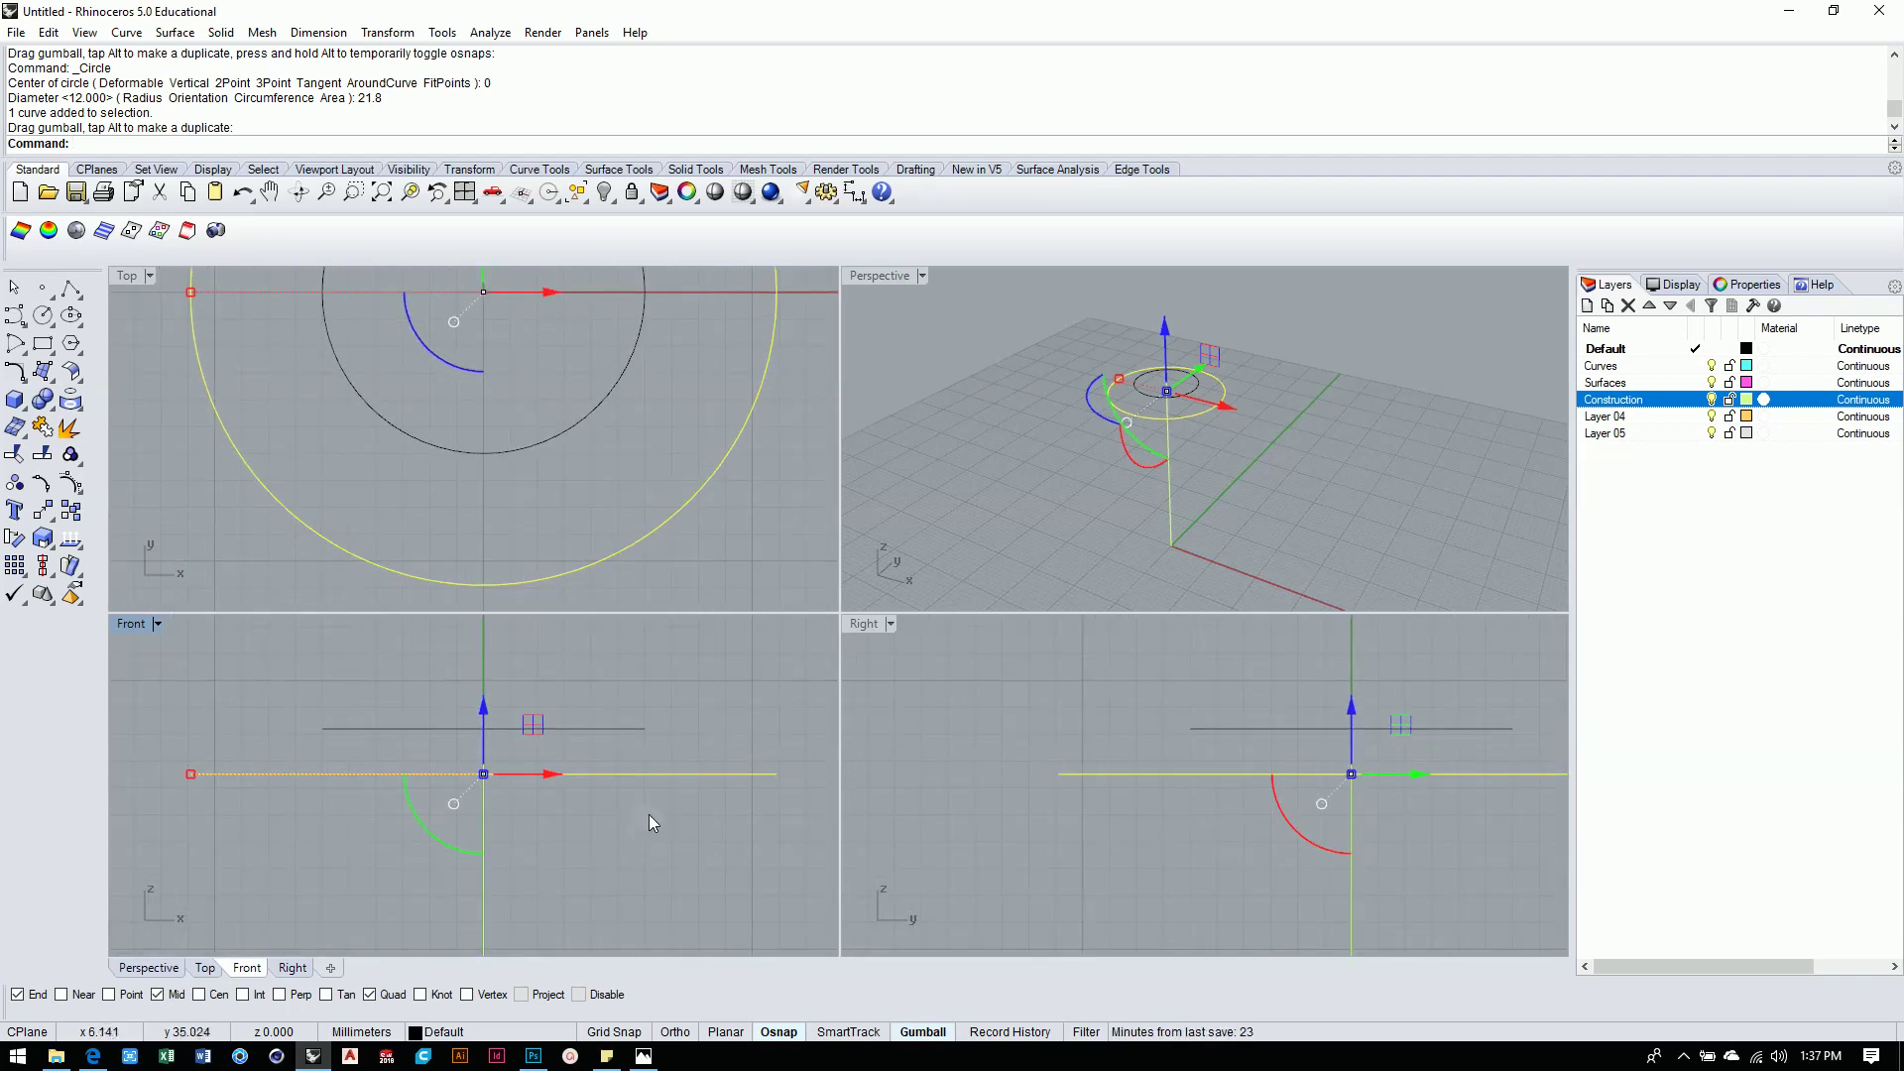
pyautogui.moveTo(651, 812)
pyautogui.mouseDown(button='right')
pyautogui.moveTo(679, 734)
pyautogui.moveTo(671, 830)
pyautogui.moveTo(634, 756)
pyautogui.moveTo(654, 816)
pyautogui.mouseUp(button='right')
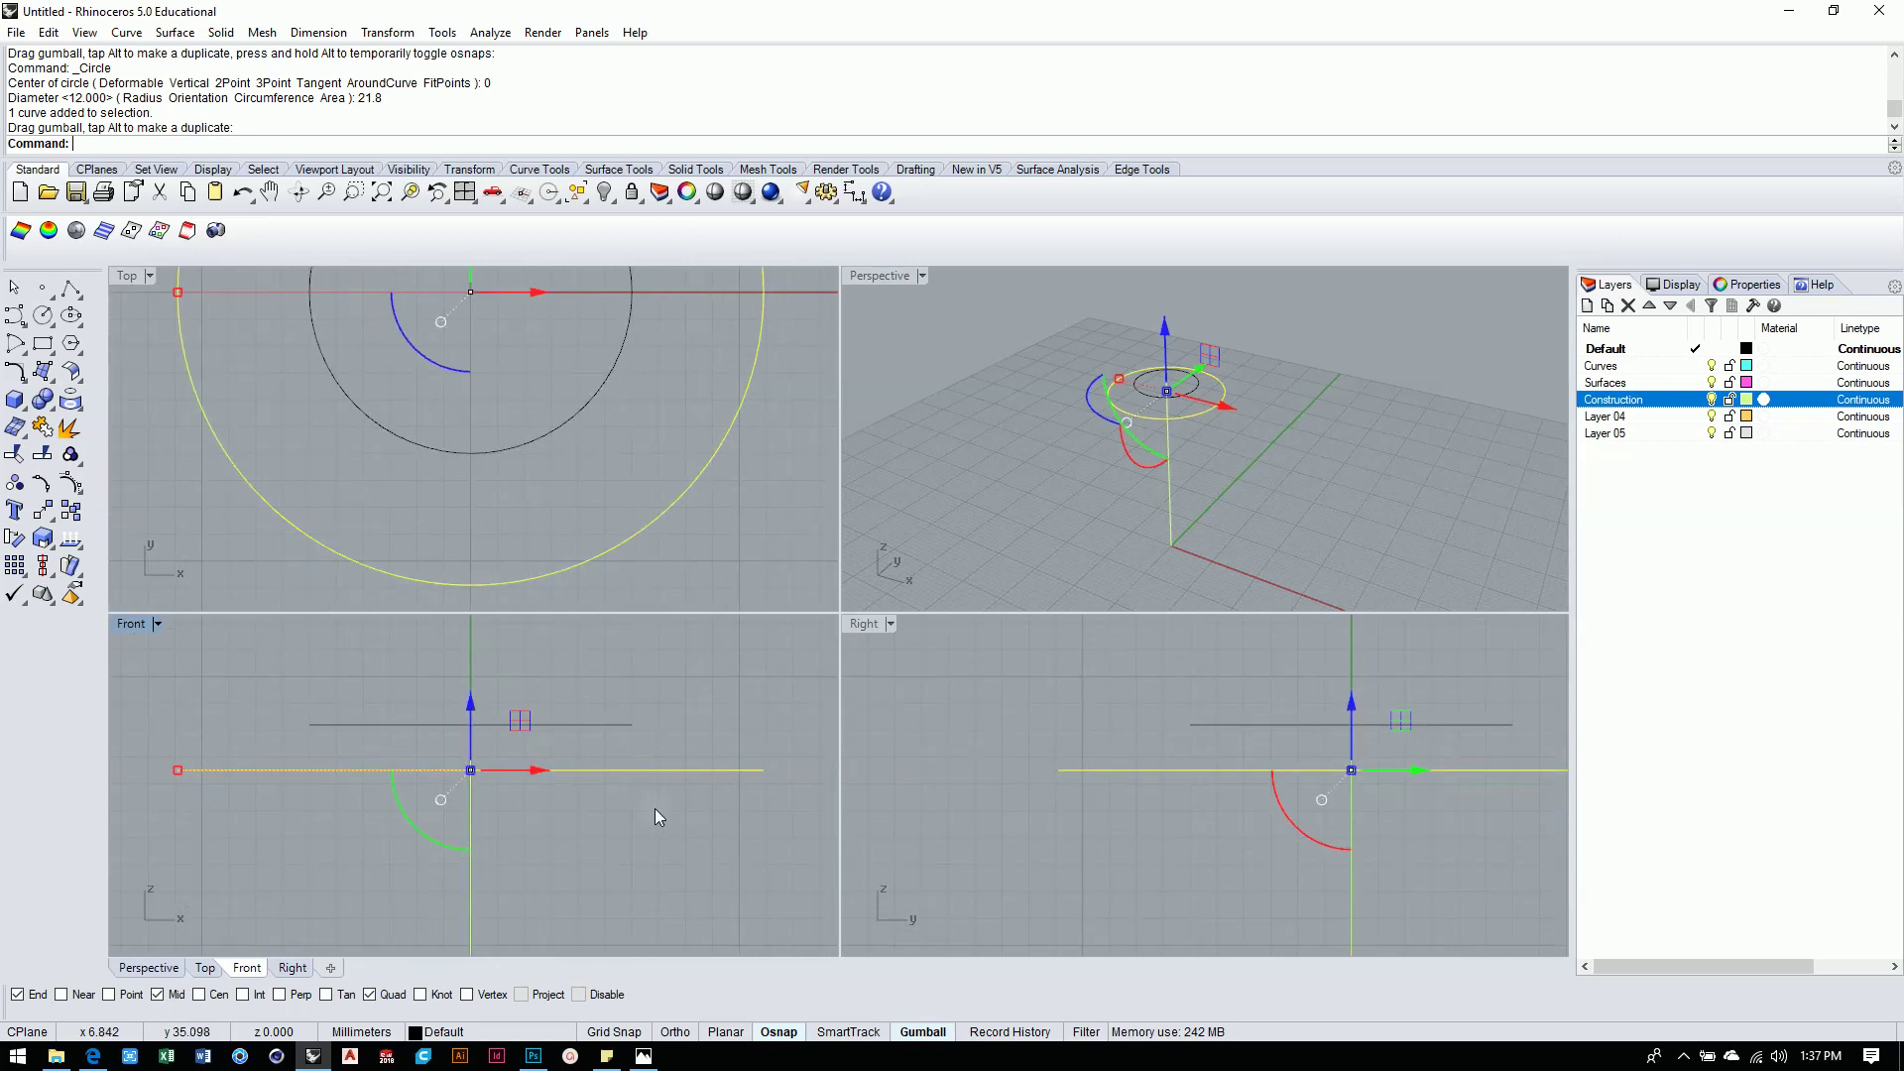
pyautogui.scroll(-2, 647, 819)
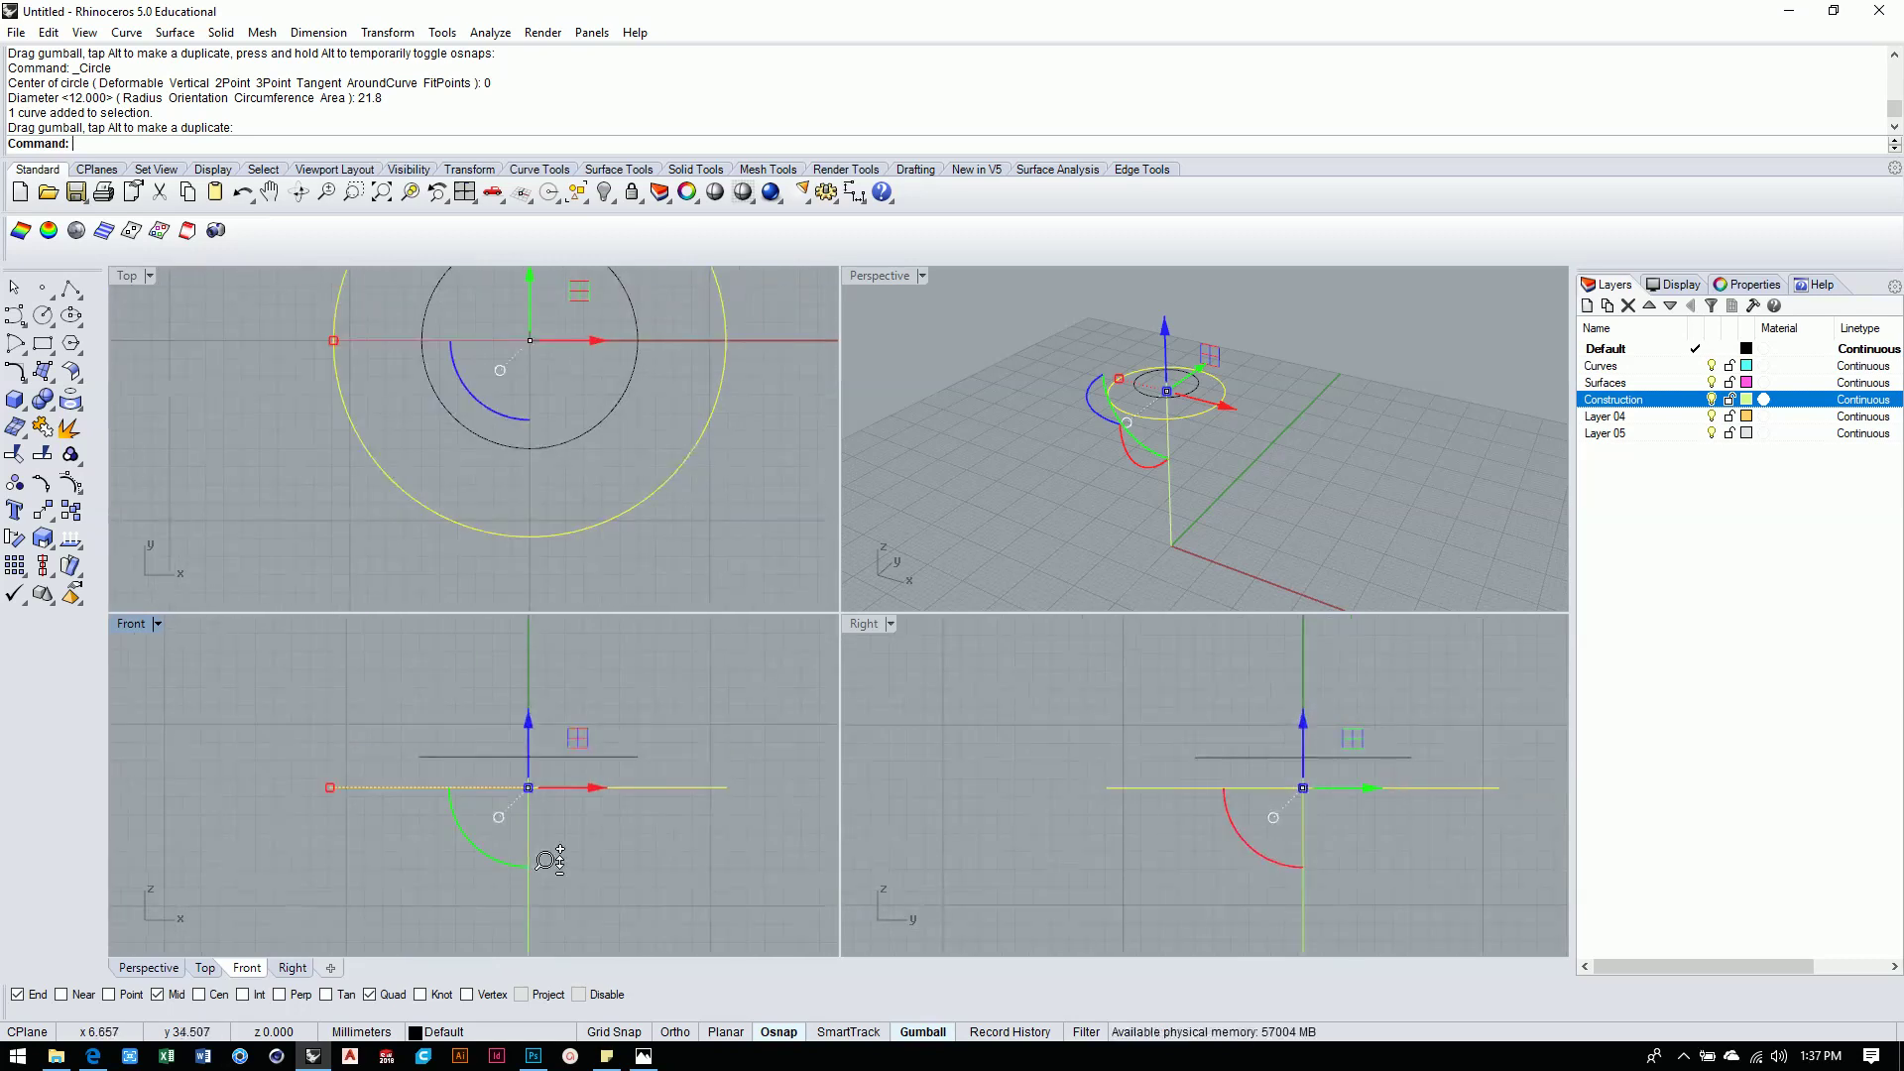
pyautogui.scroll(3, 667, 828)
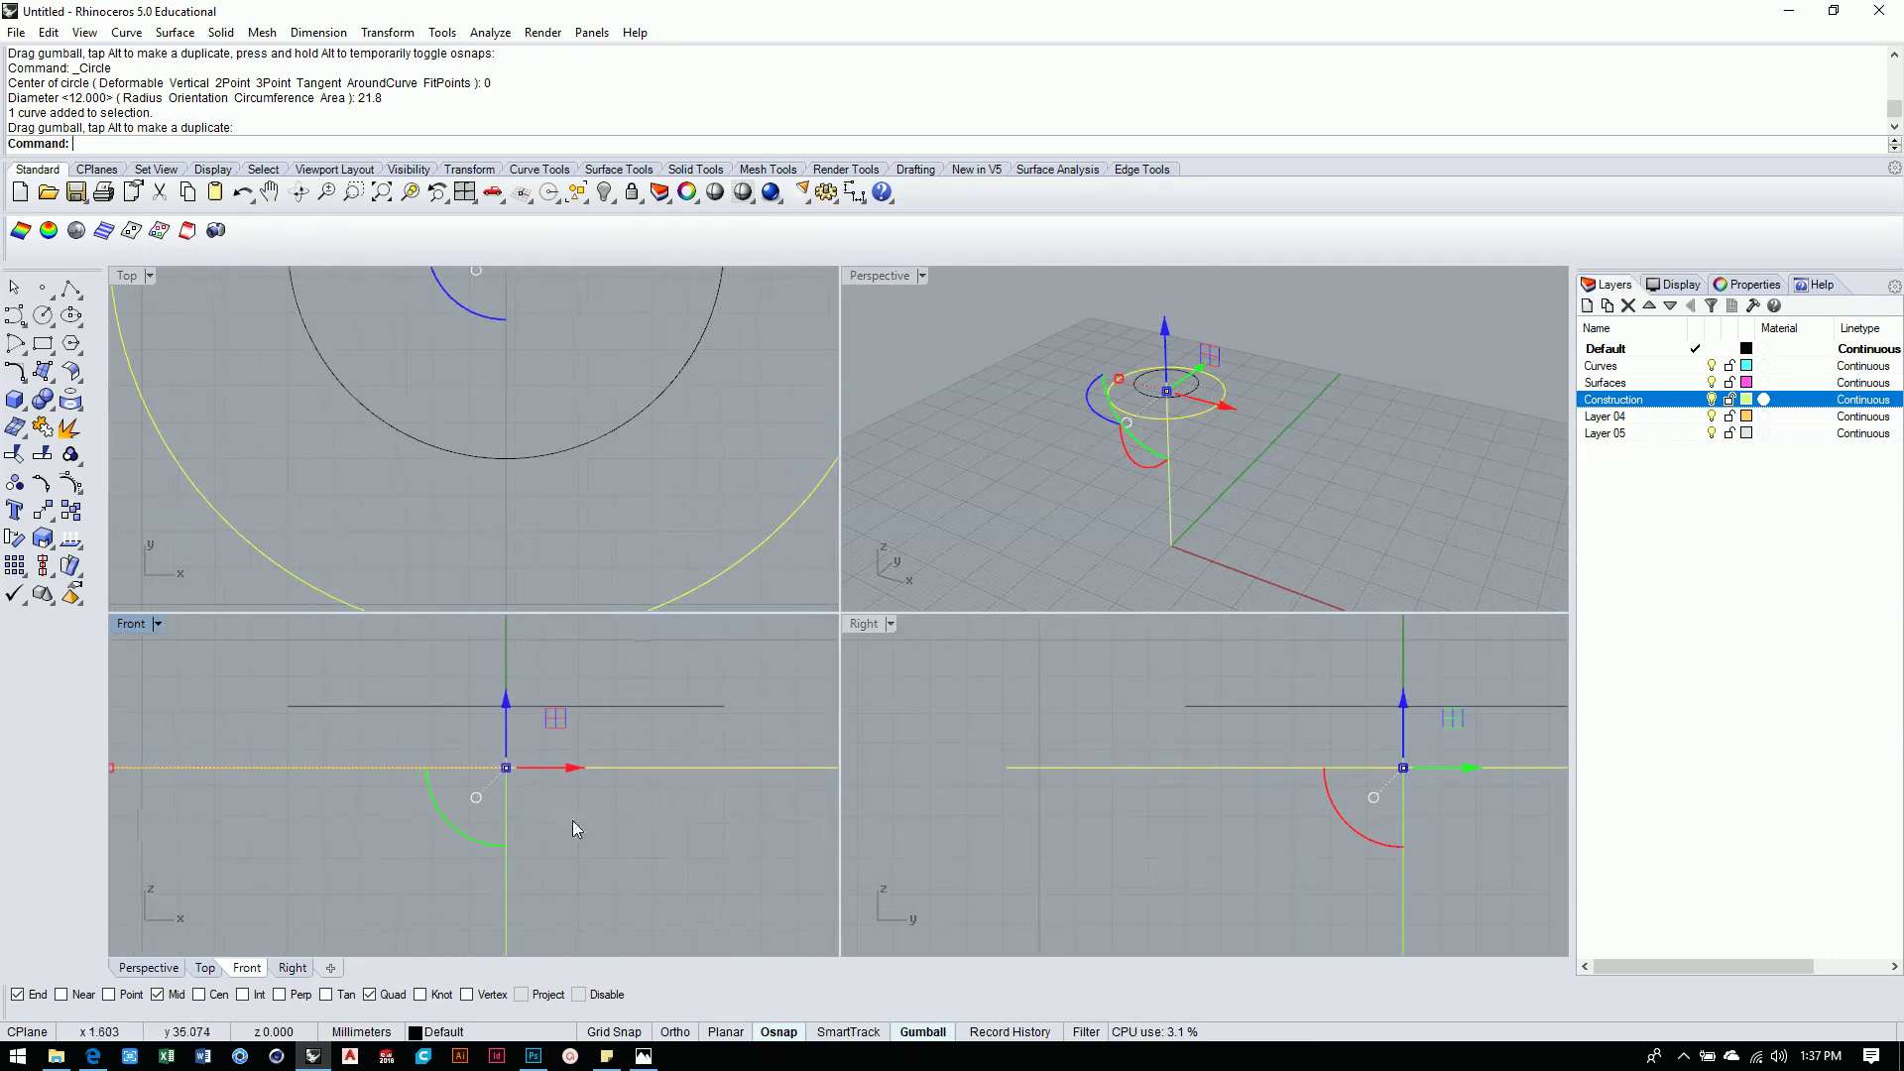
pyautogui.moveTo(506, 729)
pyautogui.mouseDown()
pyautogui.moveTo(517, 756)
pyautogui.moveTo(493, 759)
pyautogui.mouseUp()
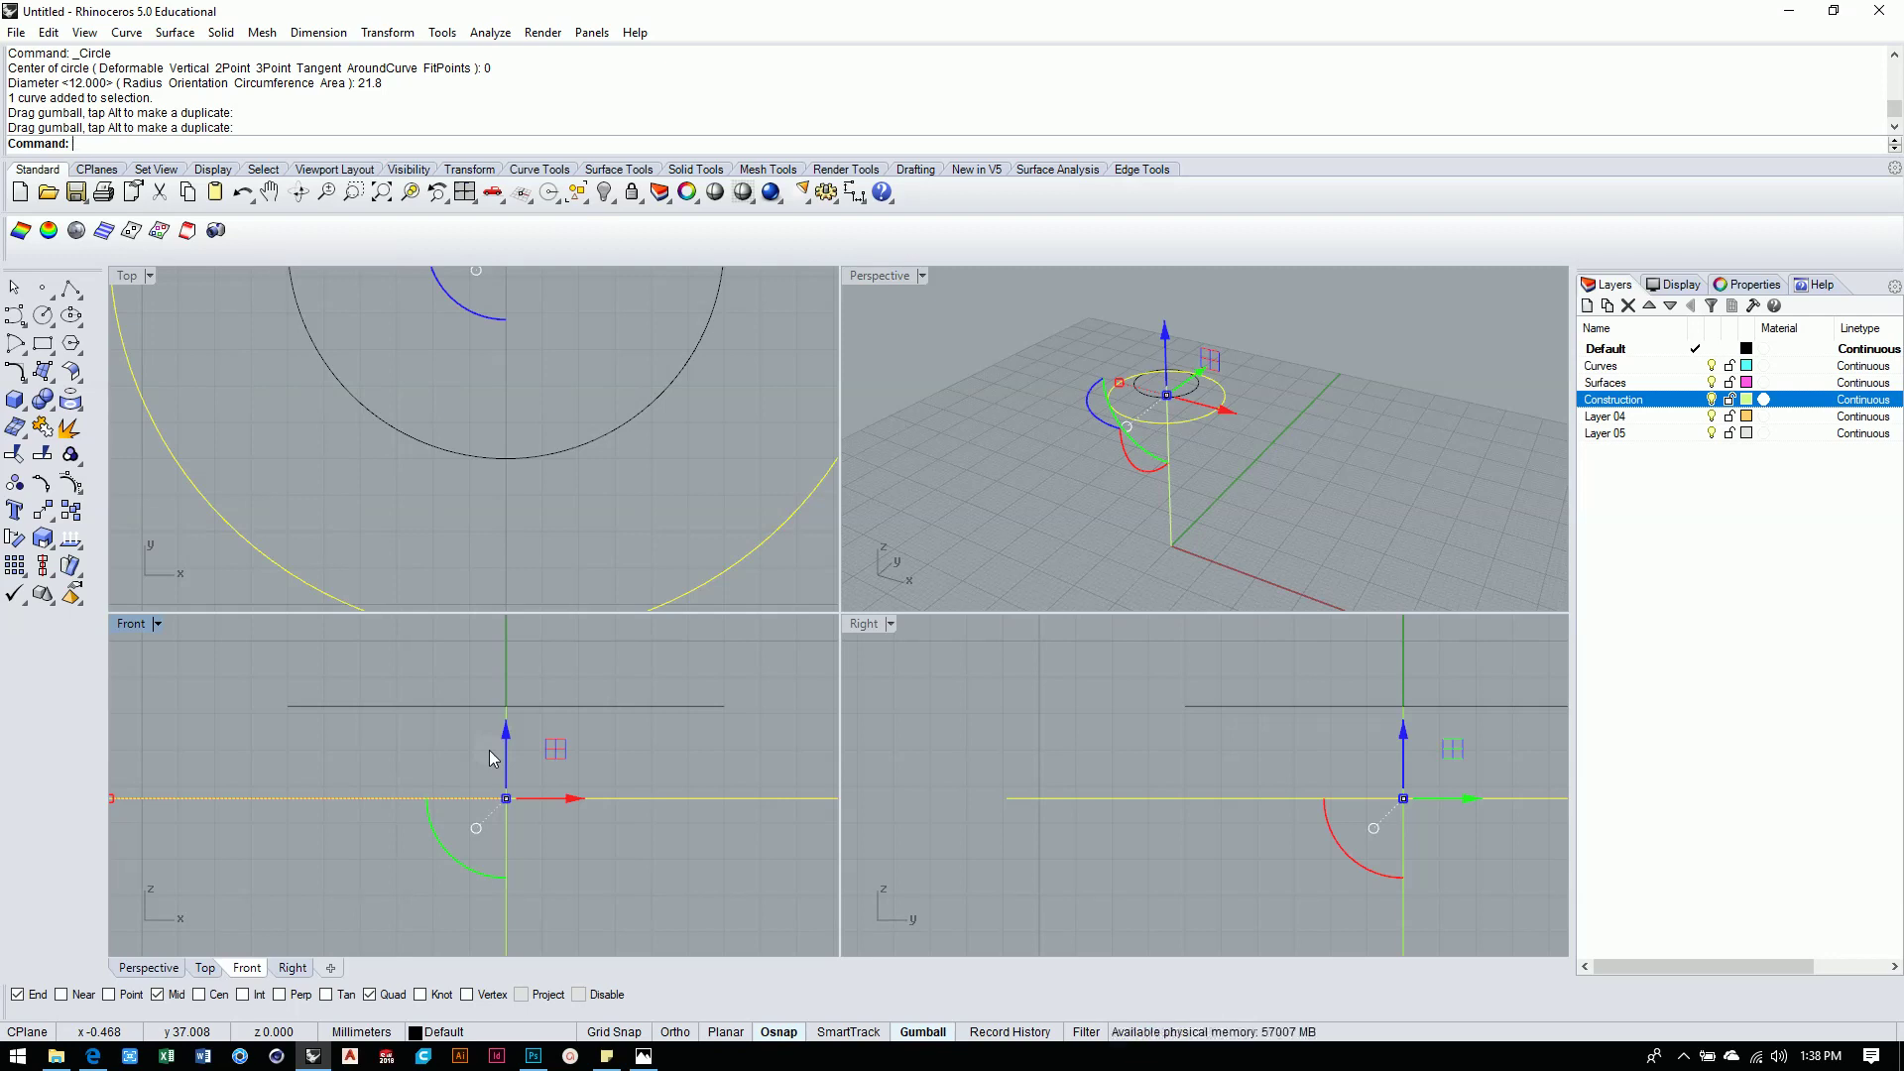
pyautogui.click(669, 836)
# Draw a circle 17.2 mm in diameter centred on the origin in the Top view.
pyautogui.scroll(-2, 673, 784)
pyautogui.scroll(-3, 692, 782)
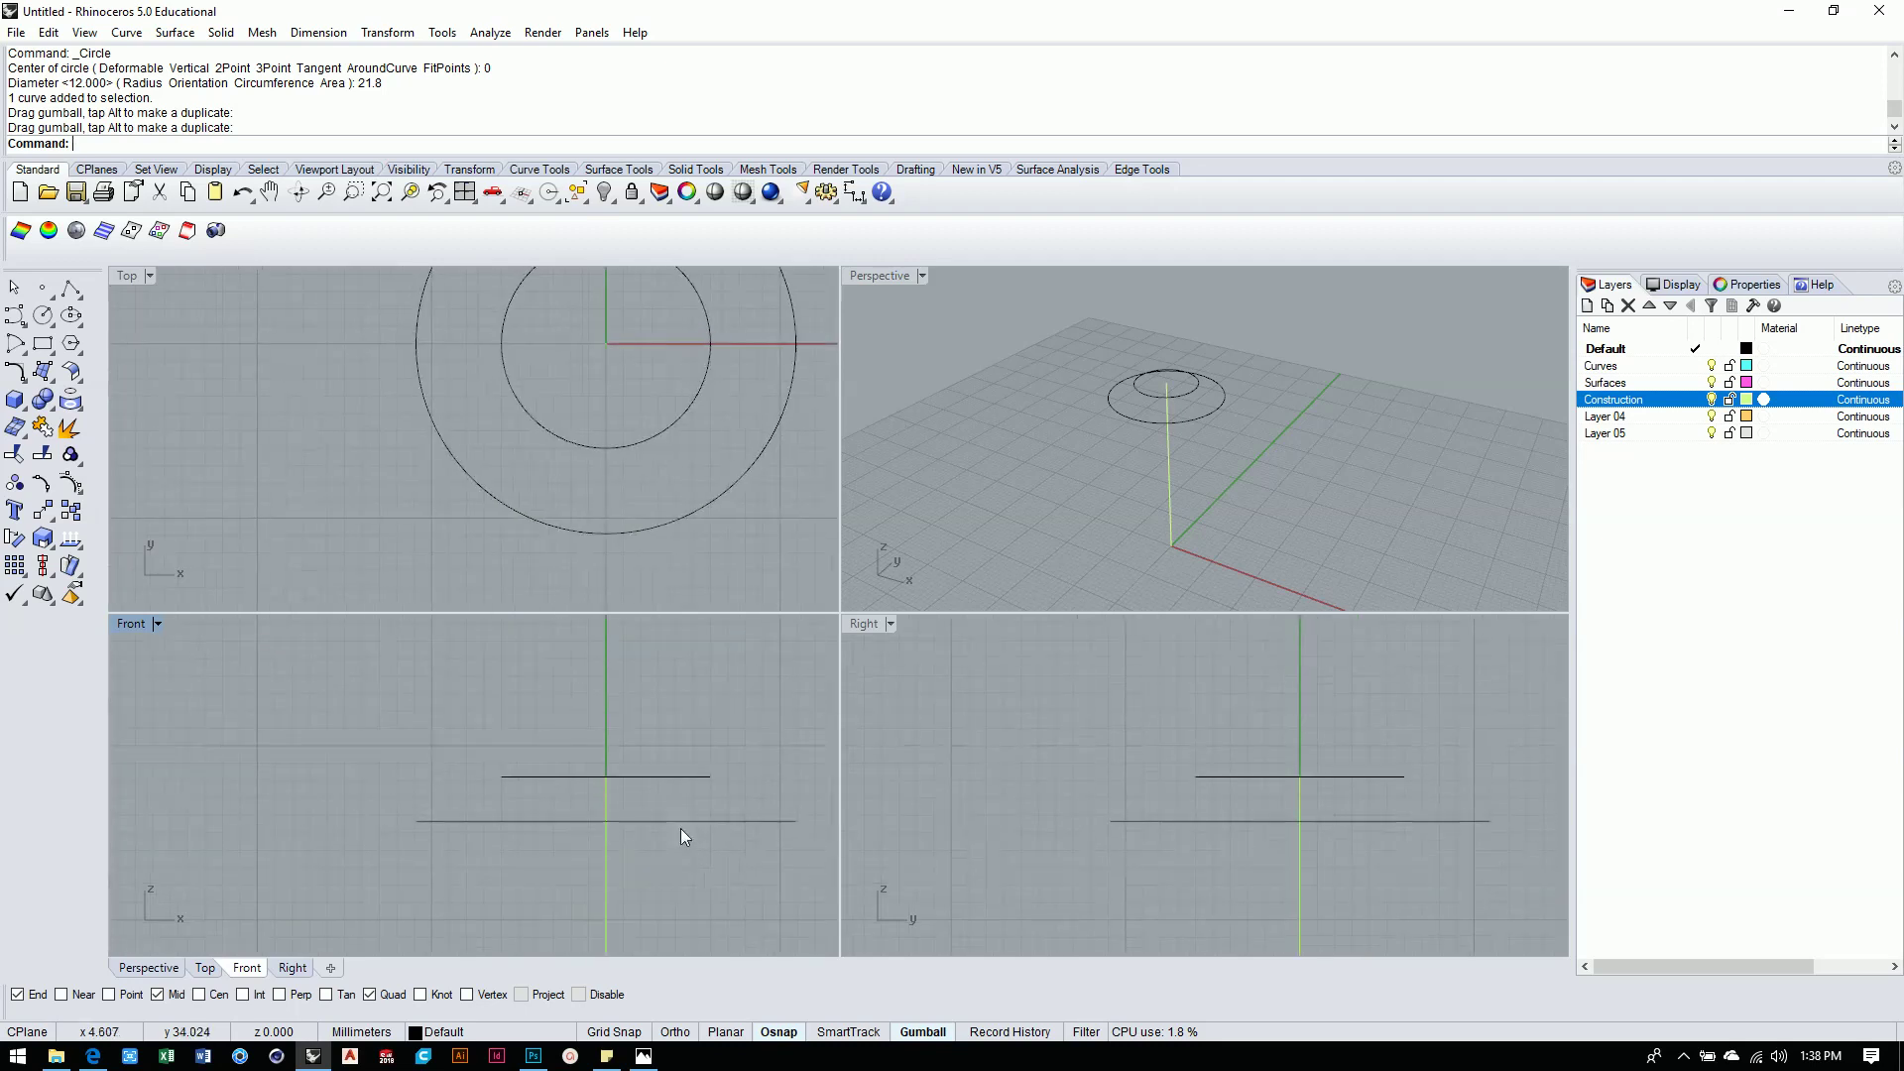
pyautogui.moveTo(712, 798); pyautogui.dragTo(674, 746, button='right')
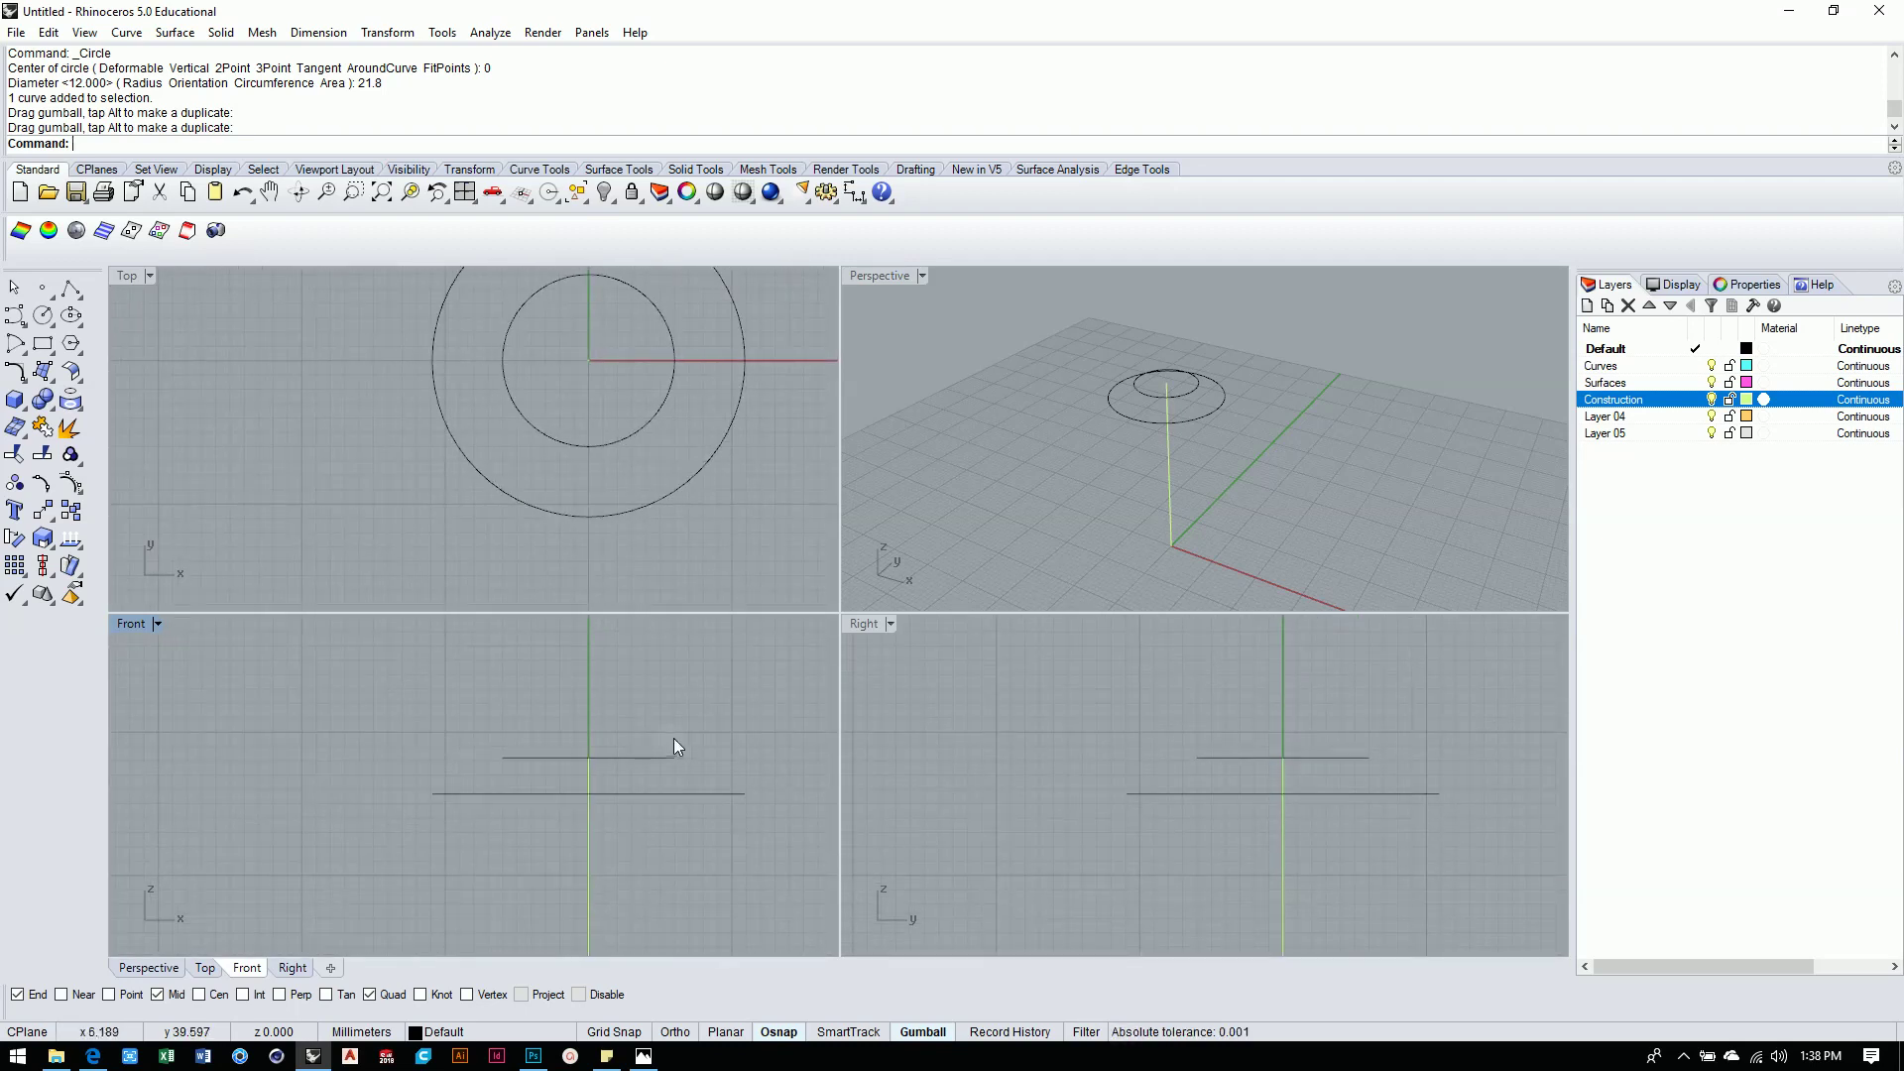
pyautogui.click(43, 315)
pyautogui.write('0')
pyautogui.press('Return')
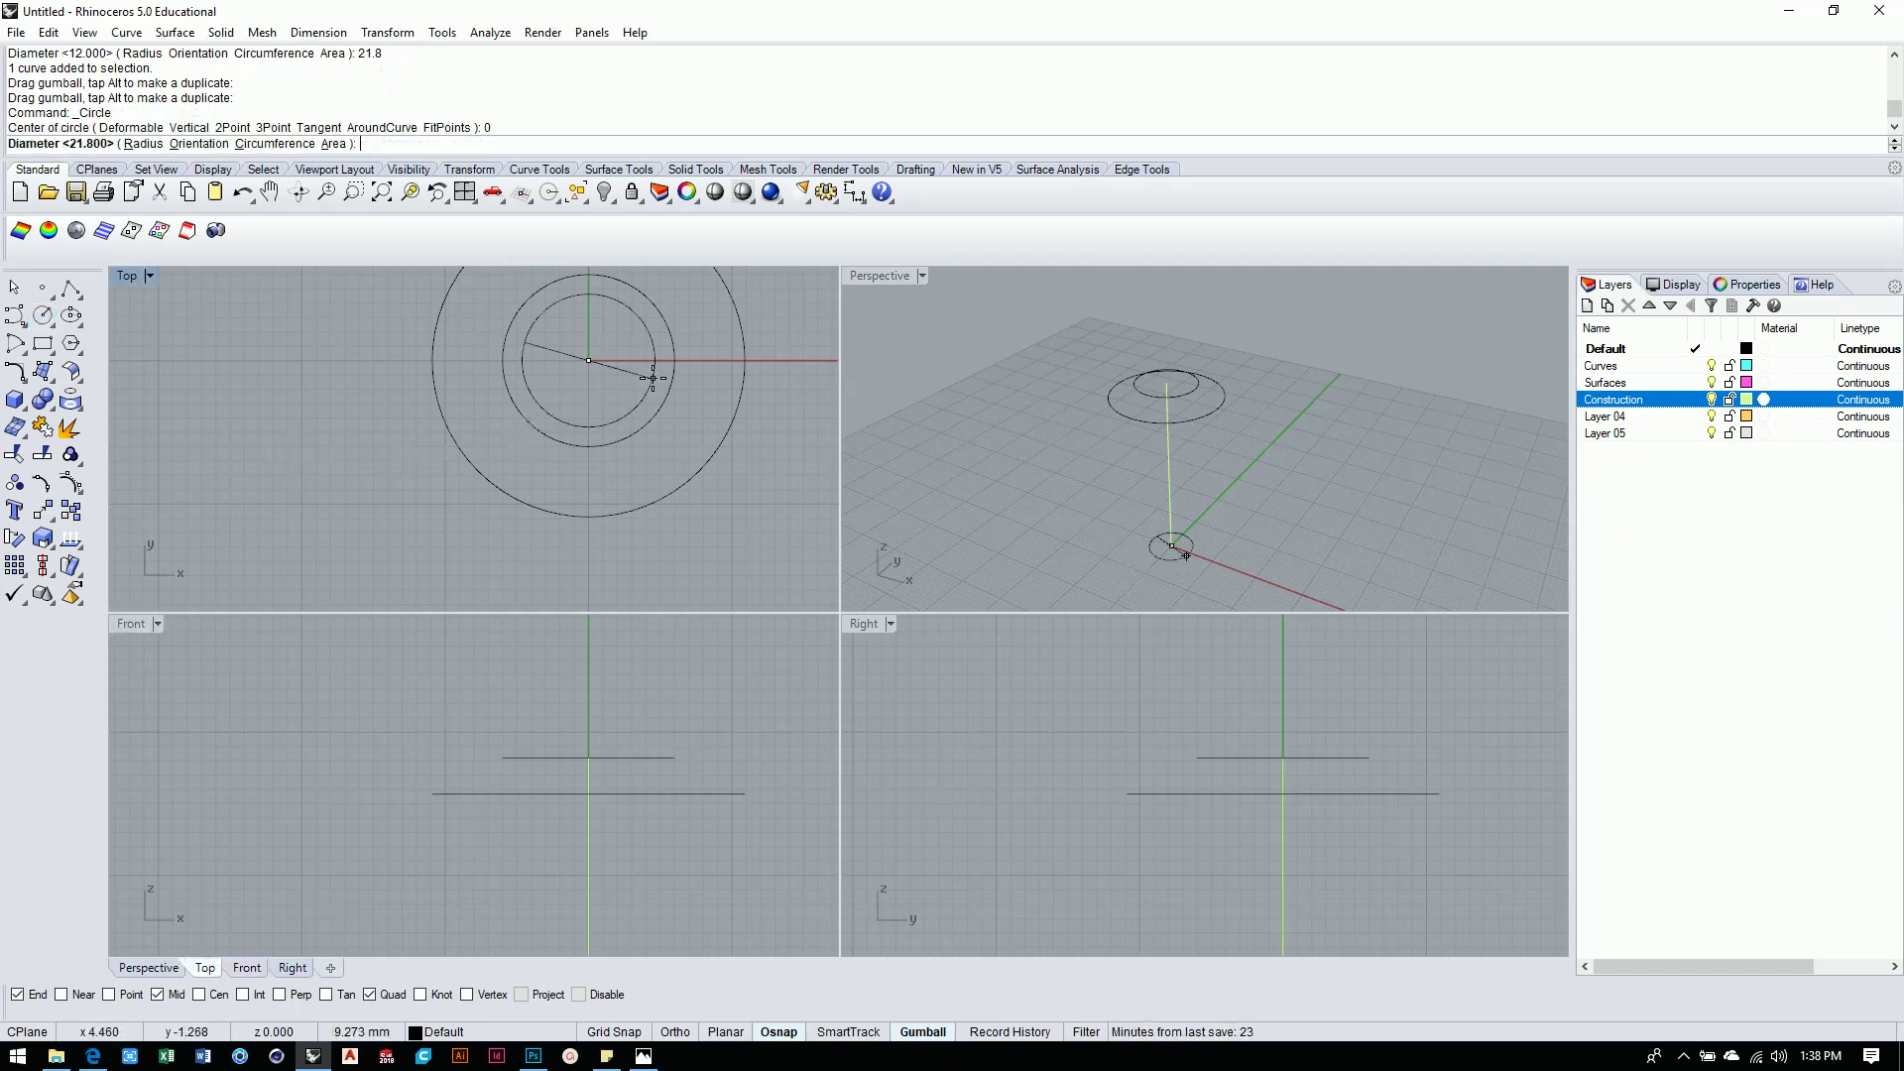
pyautogui.scroll(-2, 595, 446)
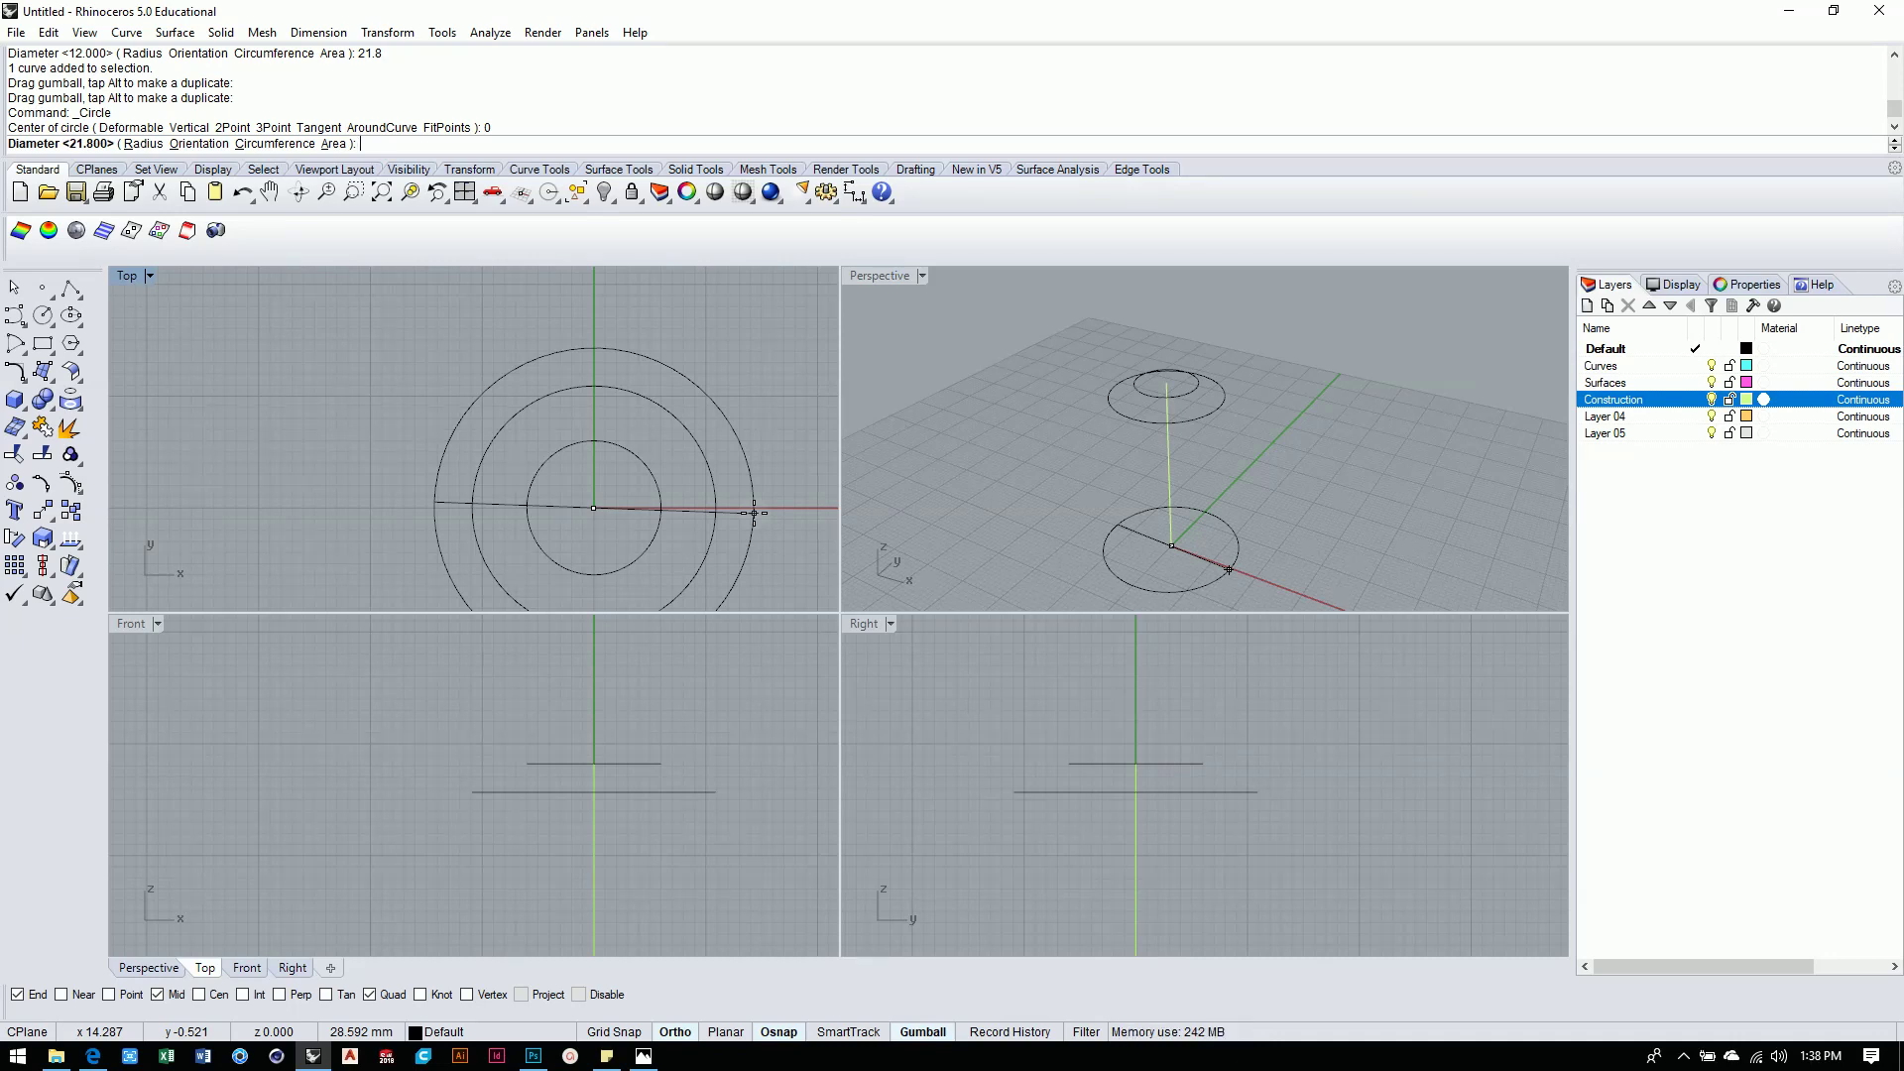
pyautogui.write('7')
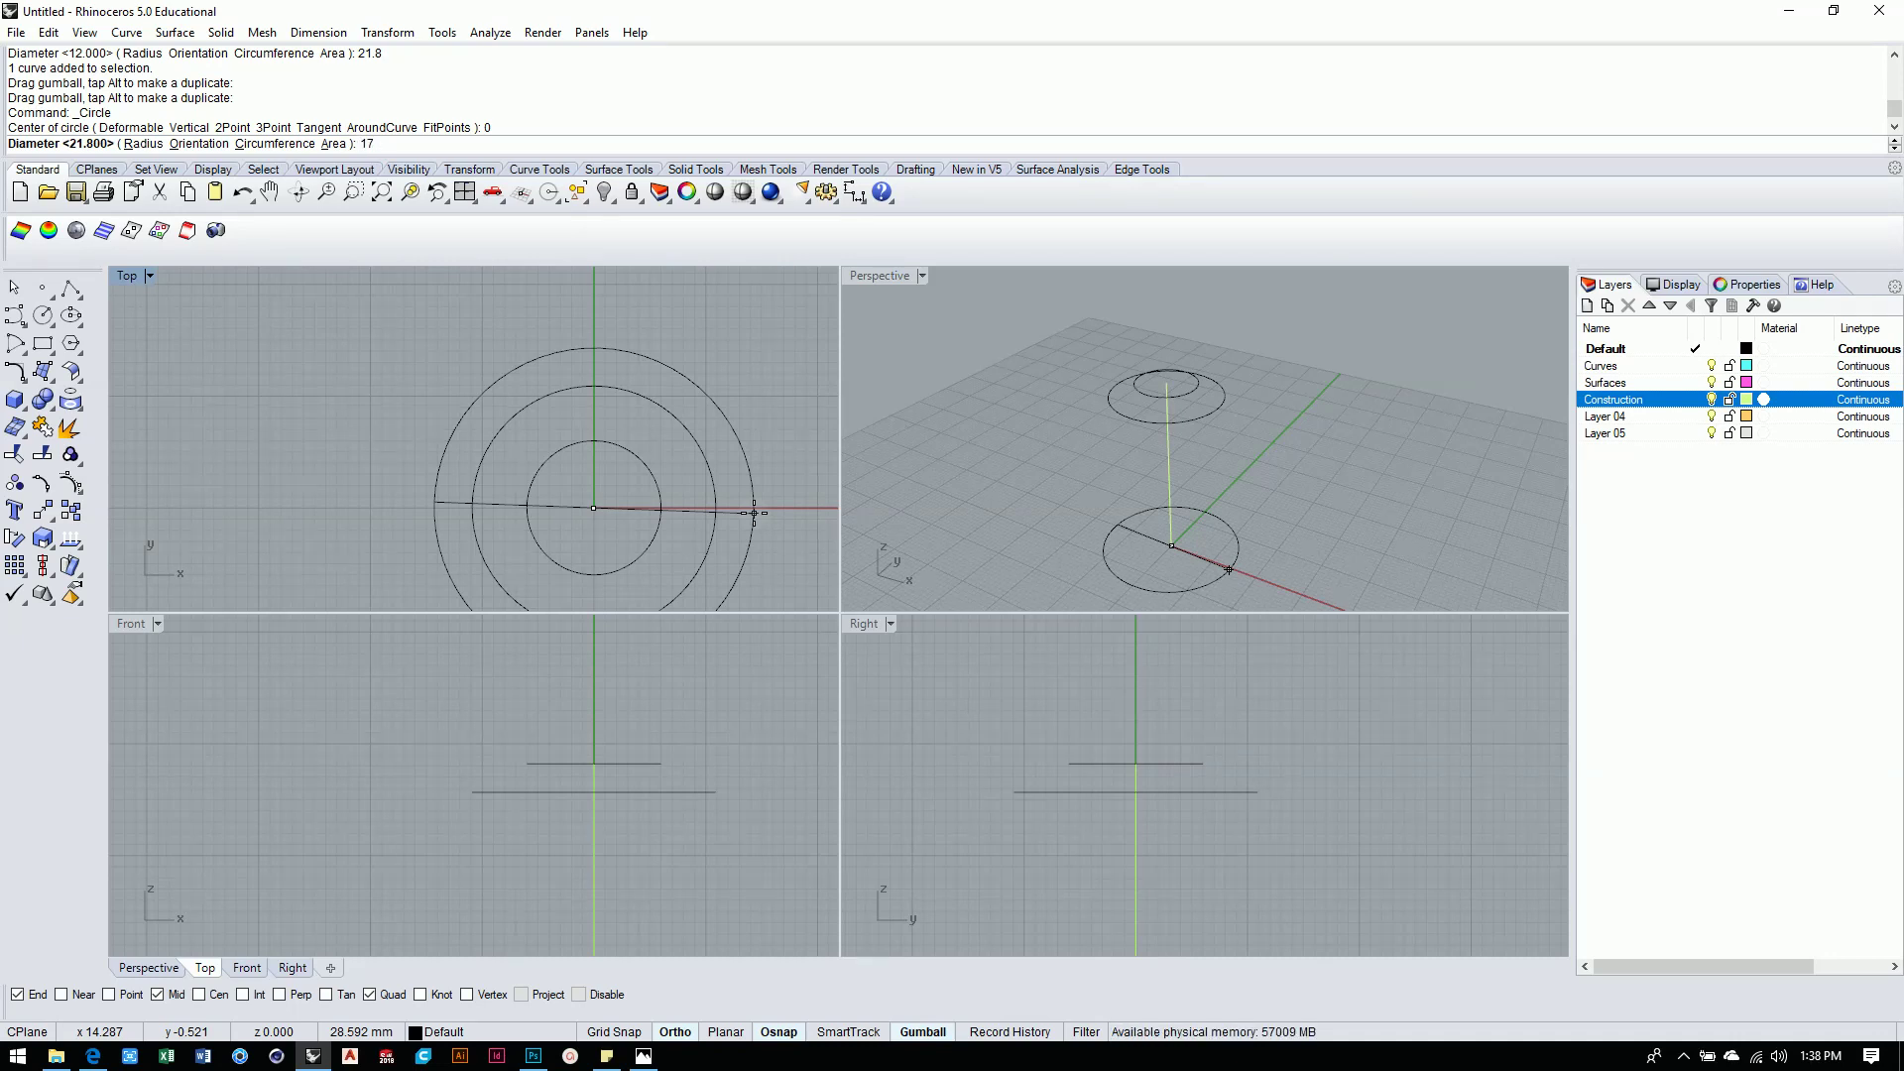
pyautogui.write('.2')
pyautogui.press('Return')
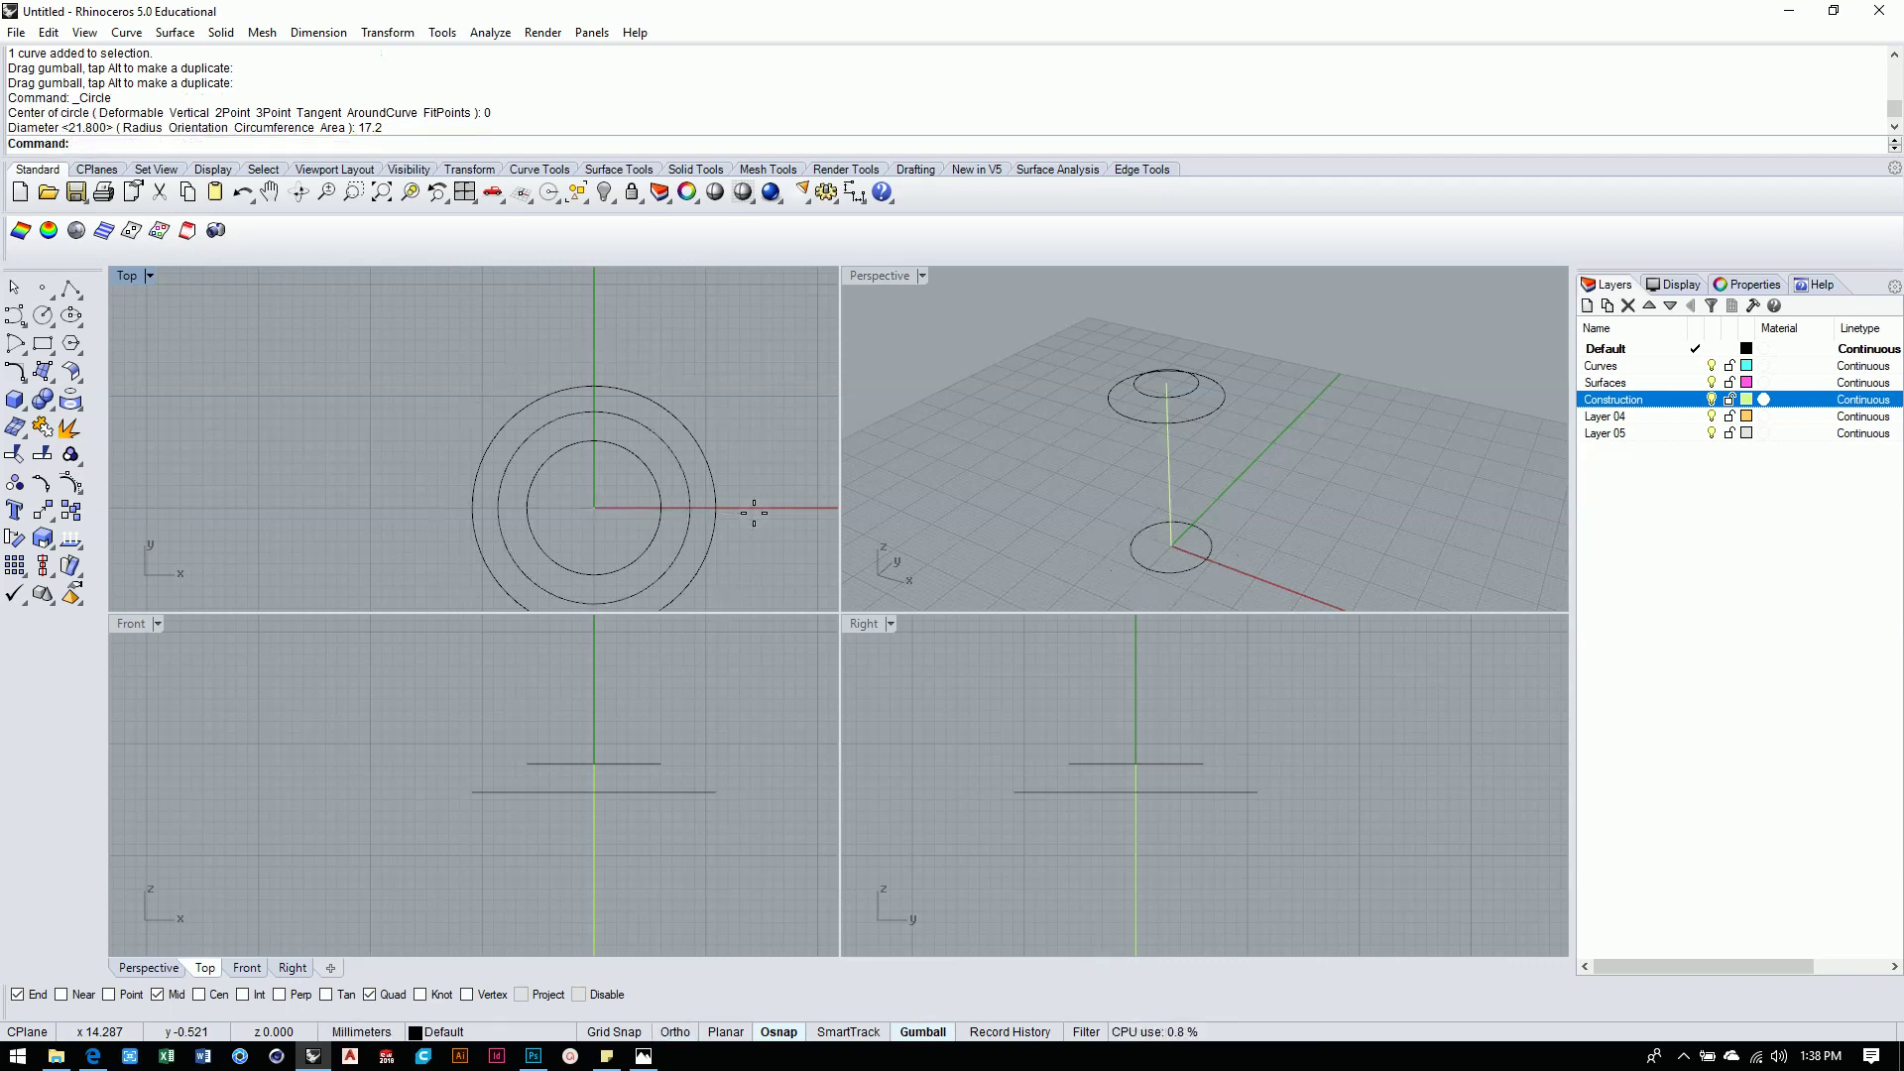
# Move the 17.2 mm circle up along the centre line to a short distance below the 21.8 mm circle and deselect it.
pyautogui.click(1188, 568)
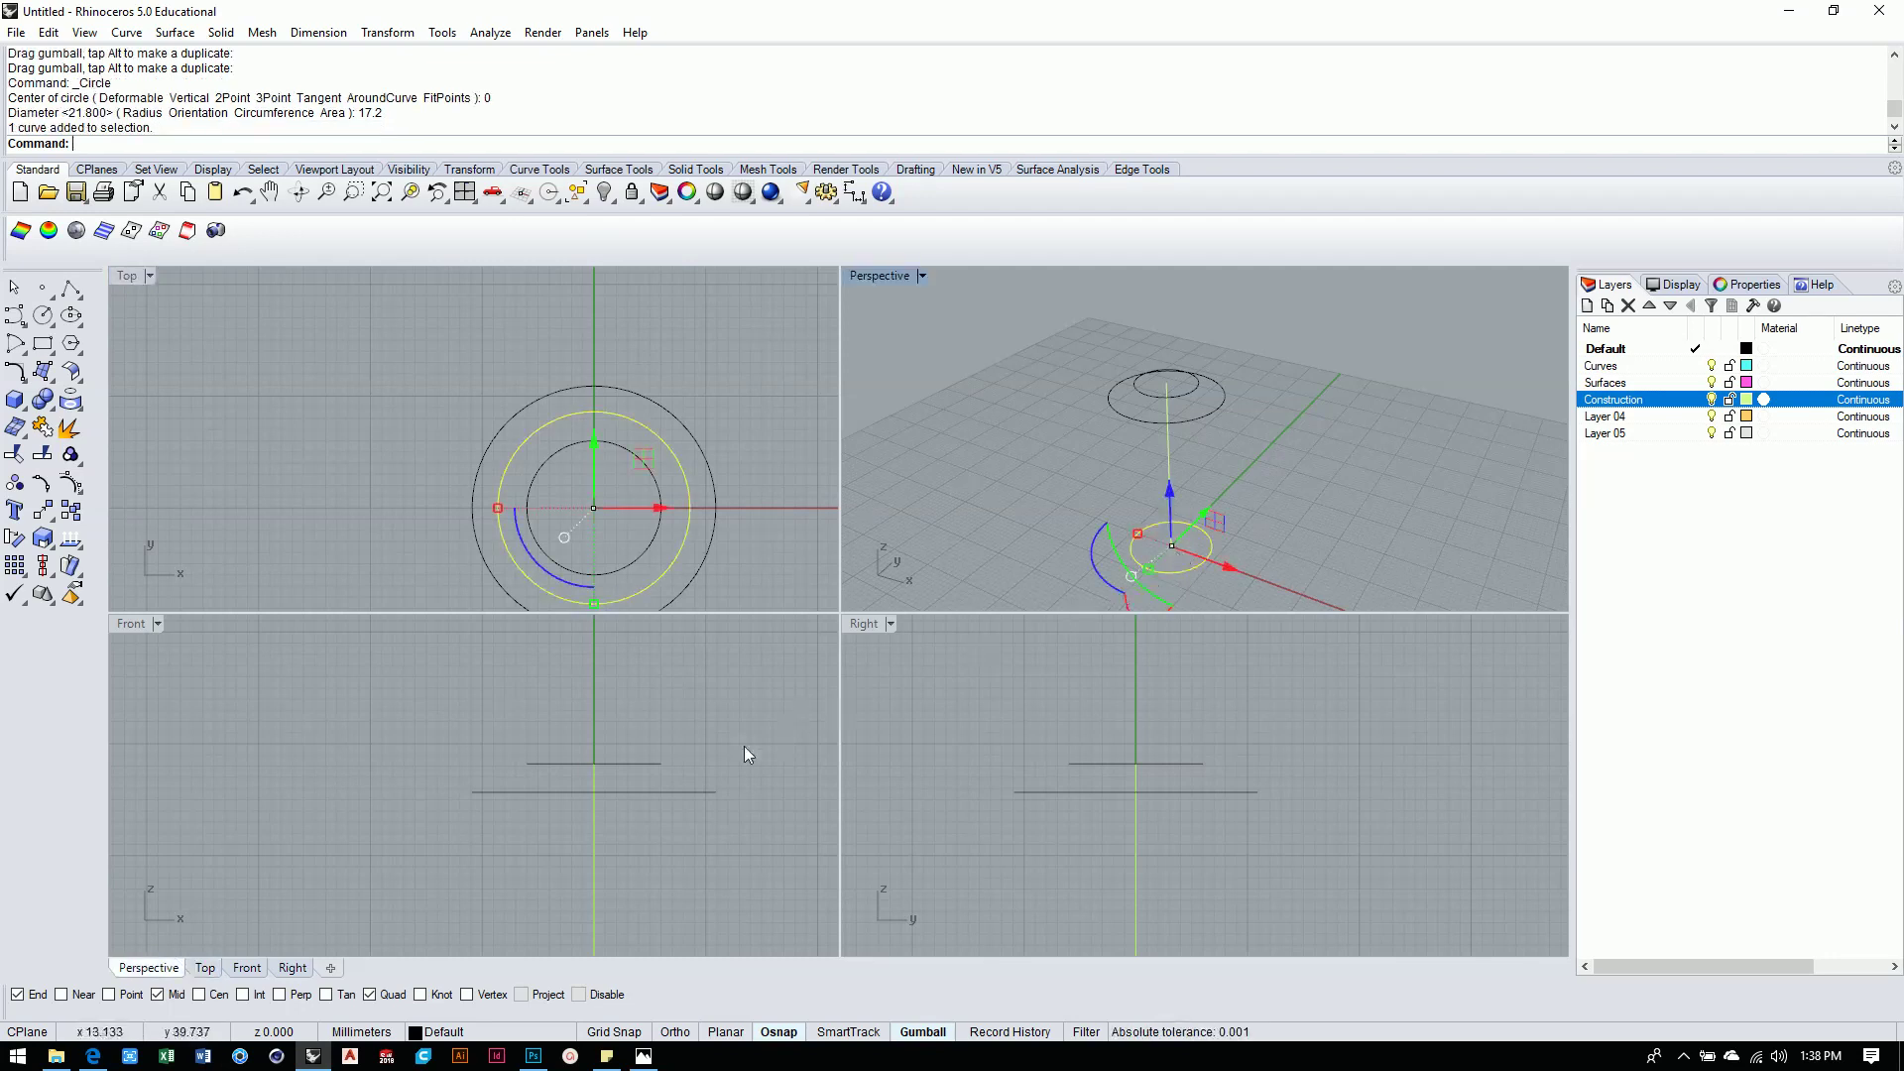
pyautogui.scroll(5, 1097, 711)
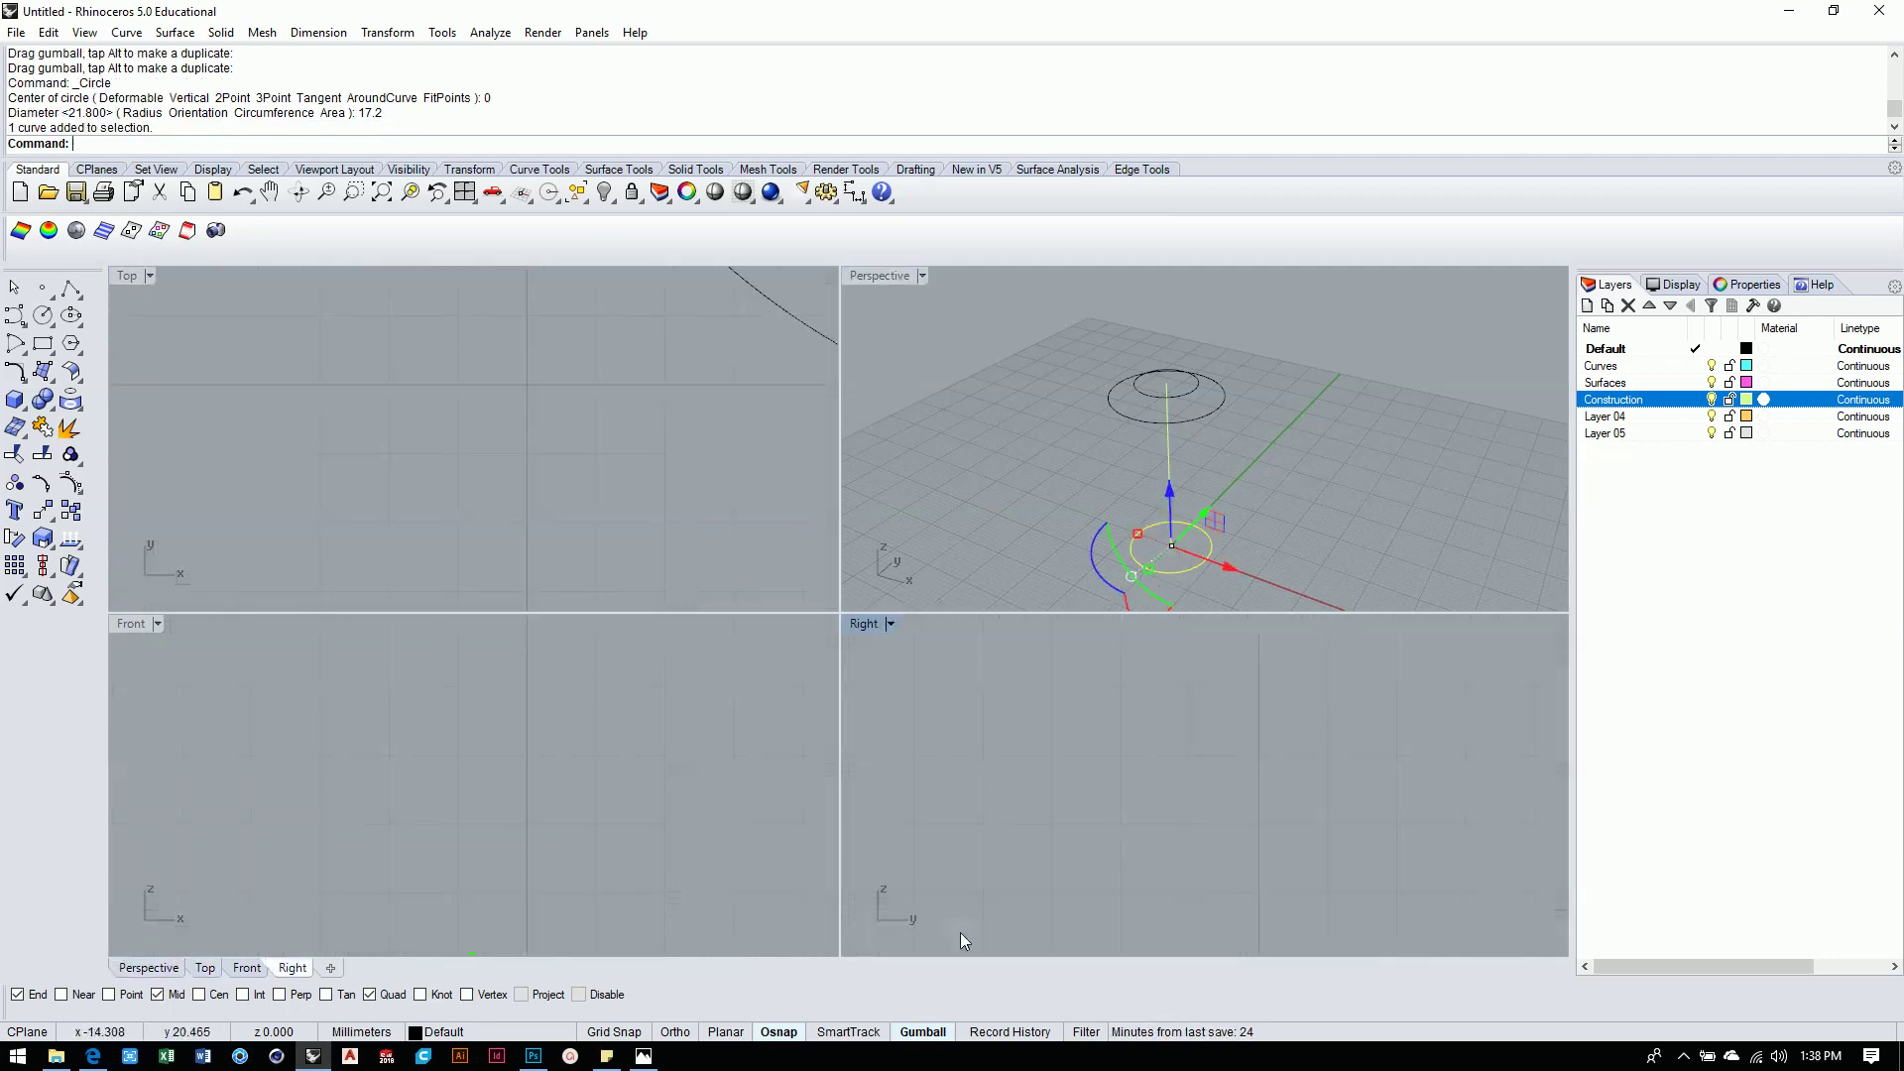
pyautogui.scroll(-5, 651, 905)
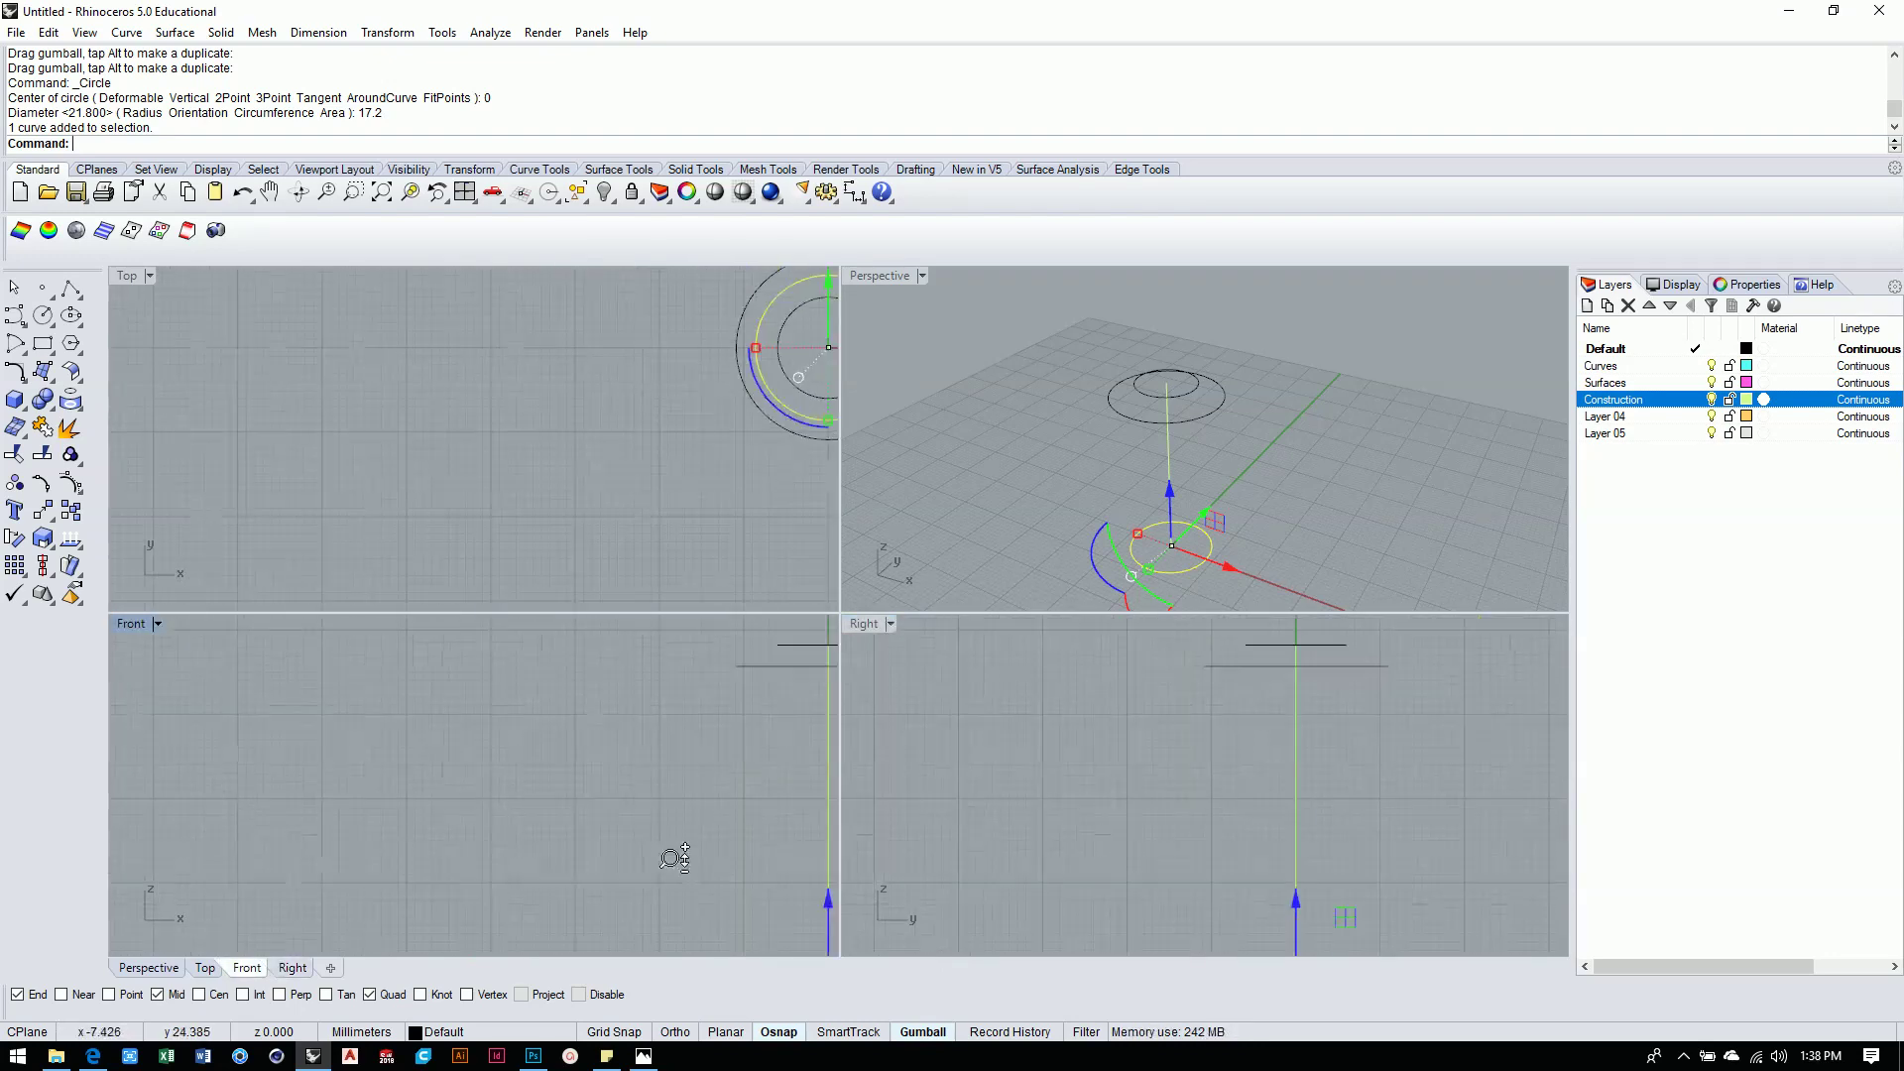
pyautogui.moveTo(643, 792); pyautogui.dragTo(647, 729)
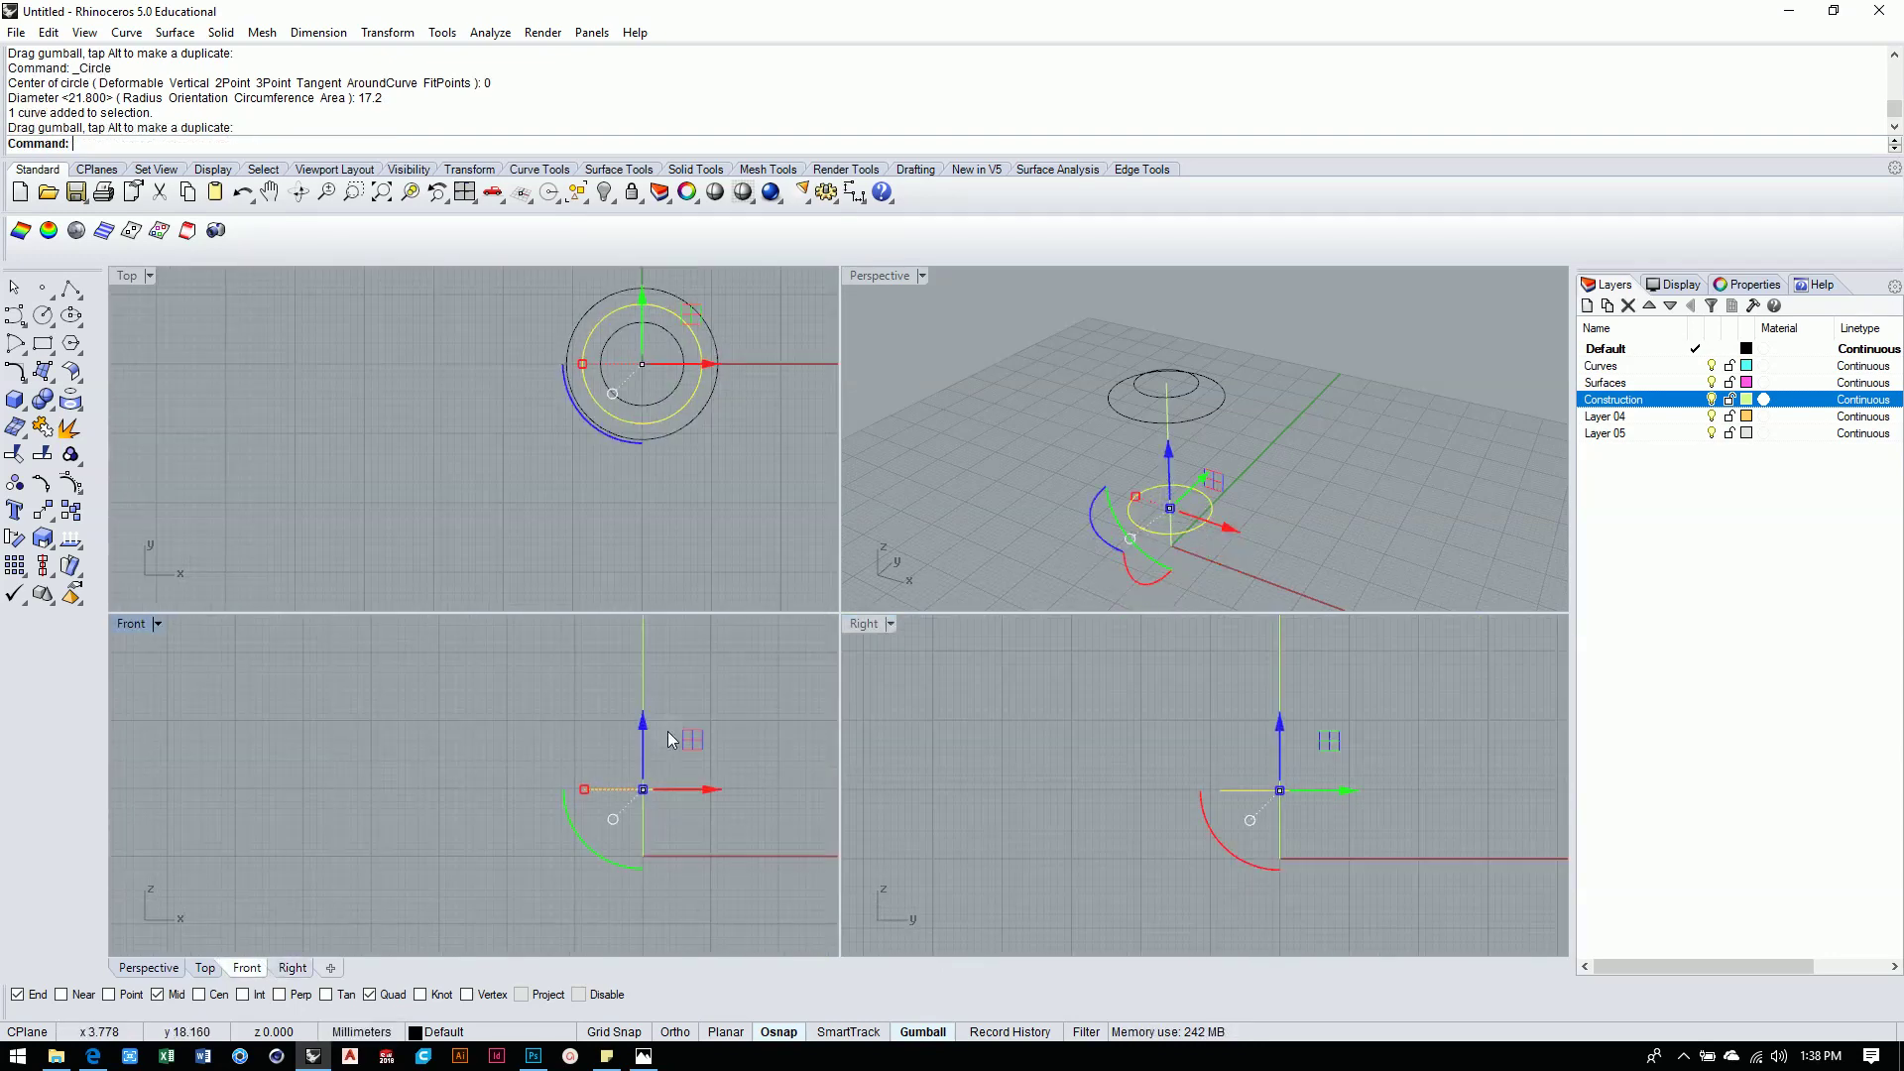
pyautogui.scroll(-2, 674, 784)
pyautogui.scroll(3, 678, 833)
pyautogui.moveTo(647, 793); pyautogui.dragTo(638, 699)
pyautogui.scroll(3, 704, 688)
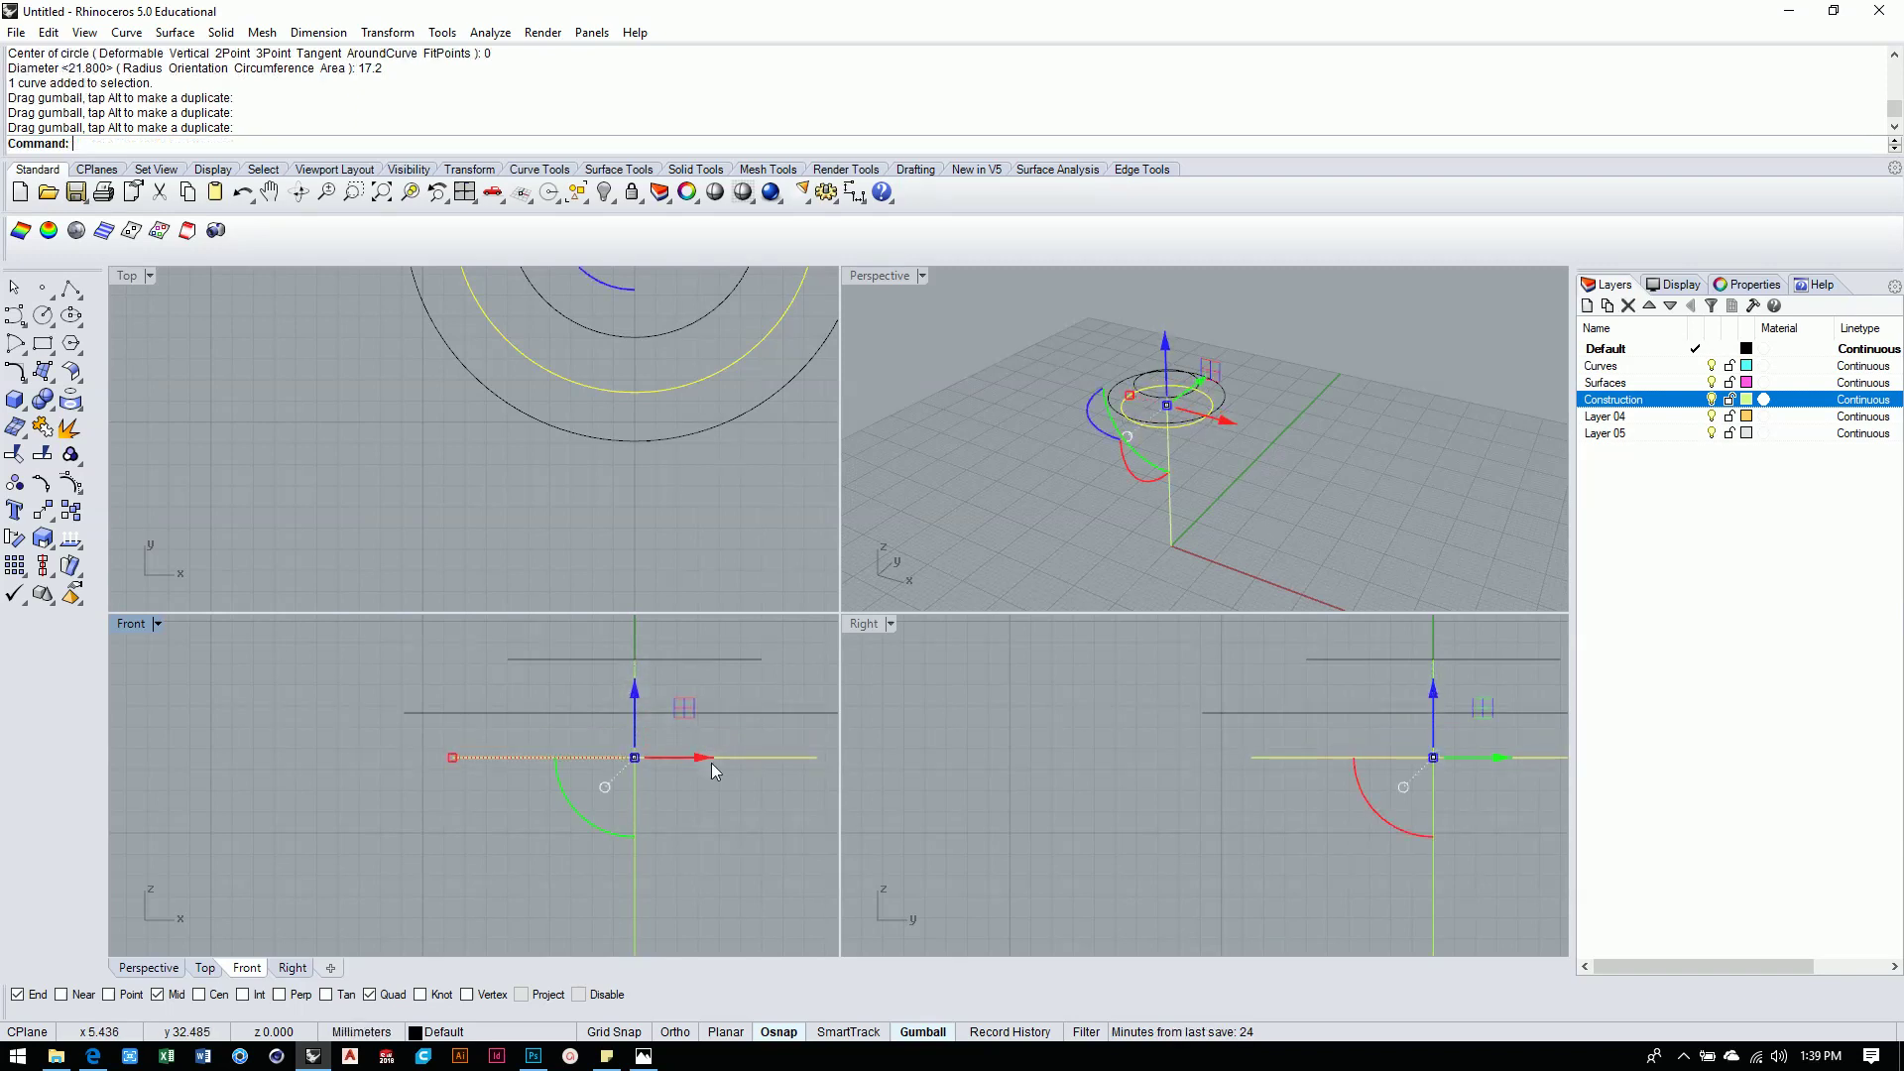
pyautogui.scroll(-2, 758, 801)
pyautogui.scroll(4, 689, 851)
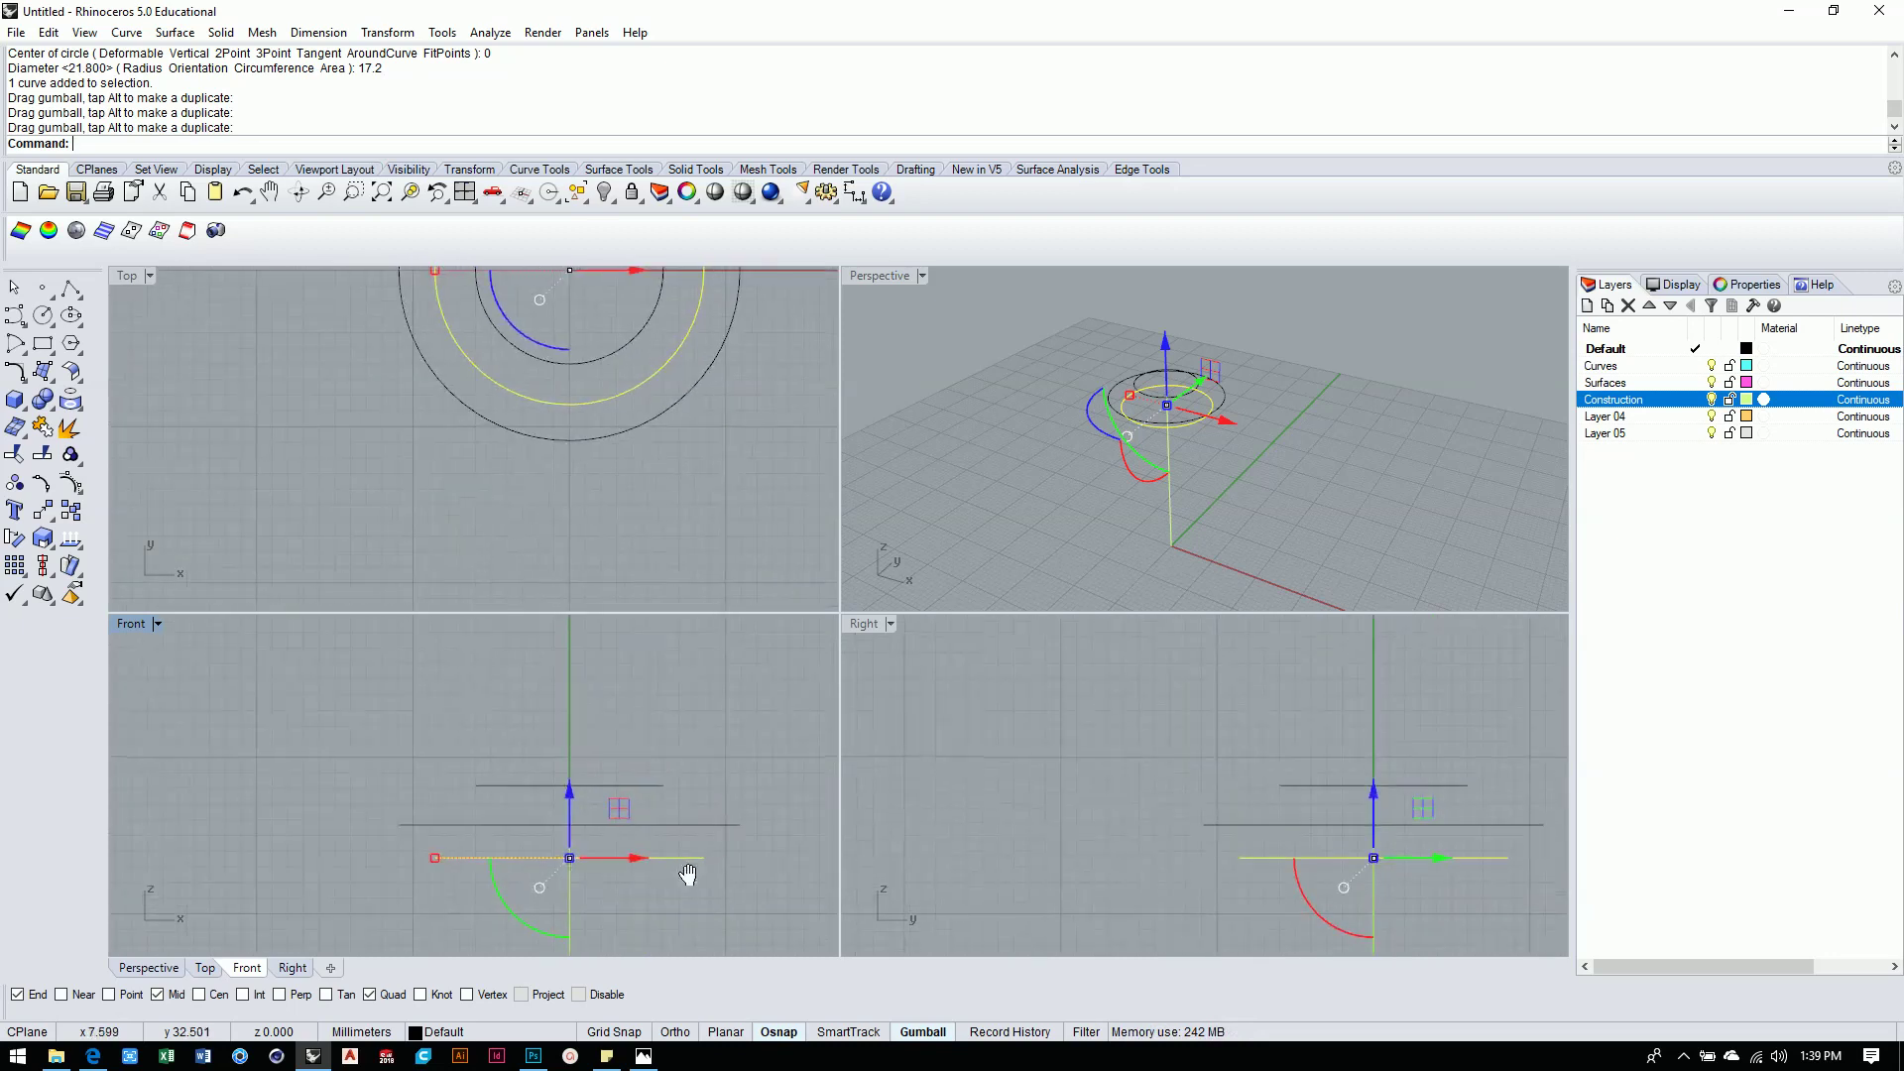
pyautogui.scroll(-2, 719, 755)
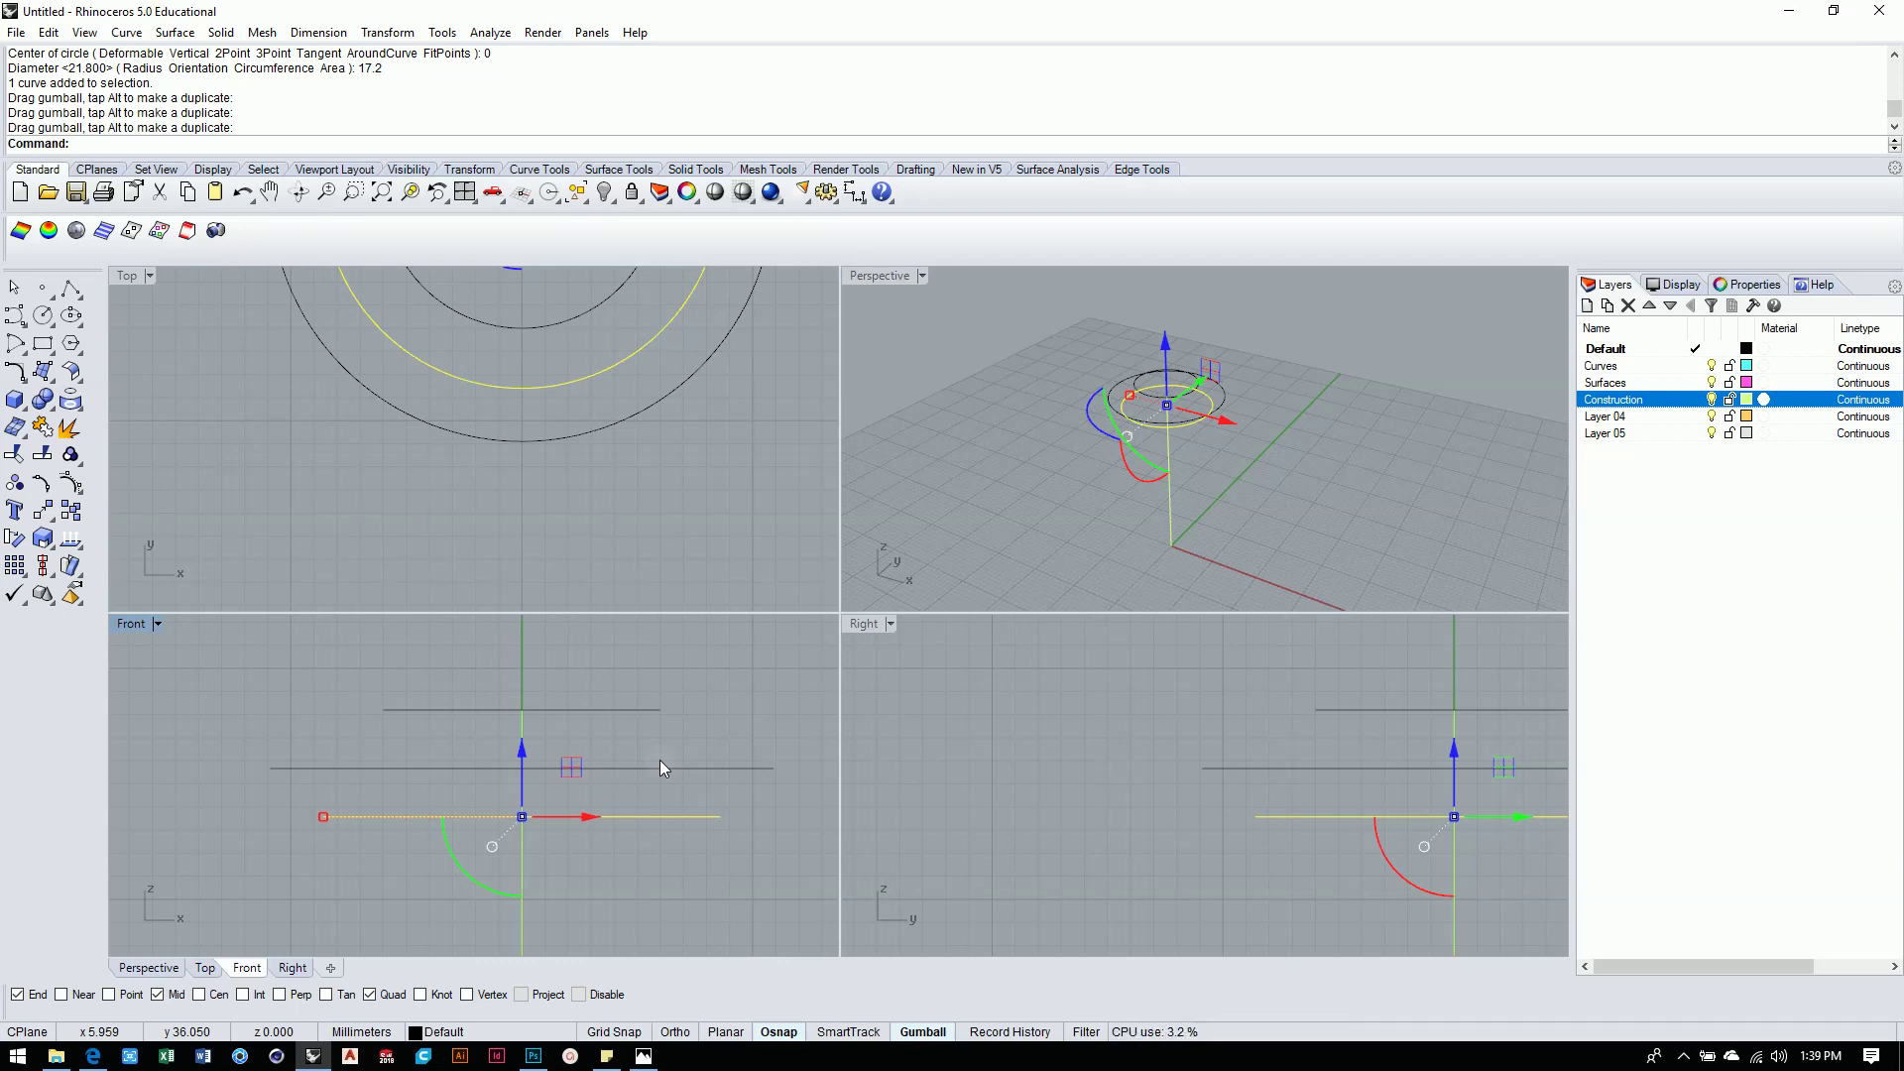
pyautogui.click(751, 707)
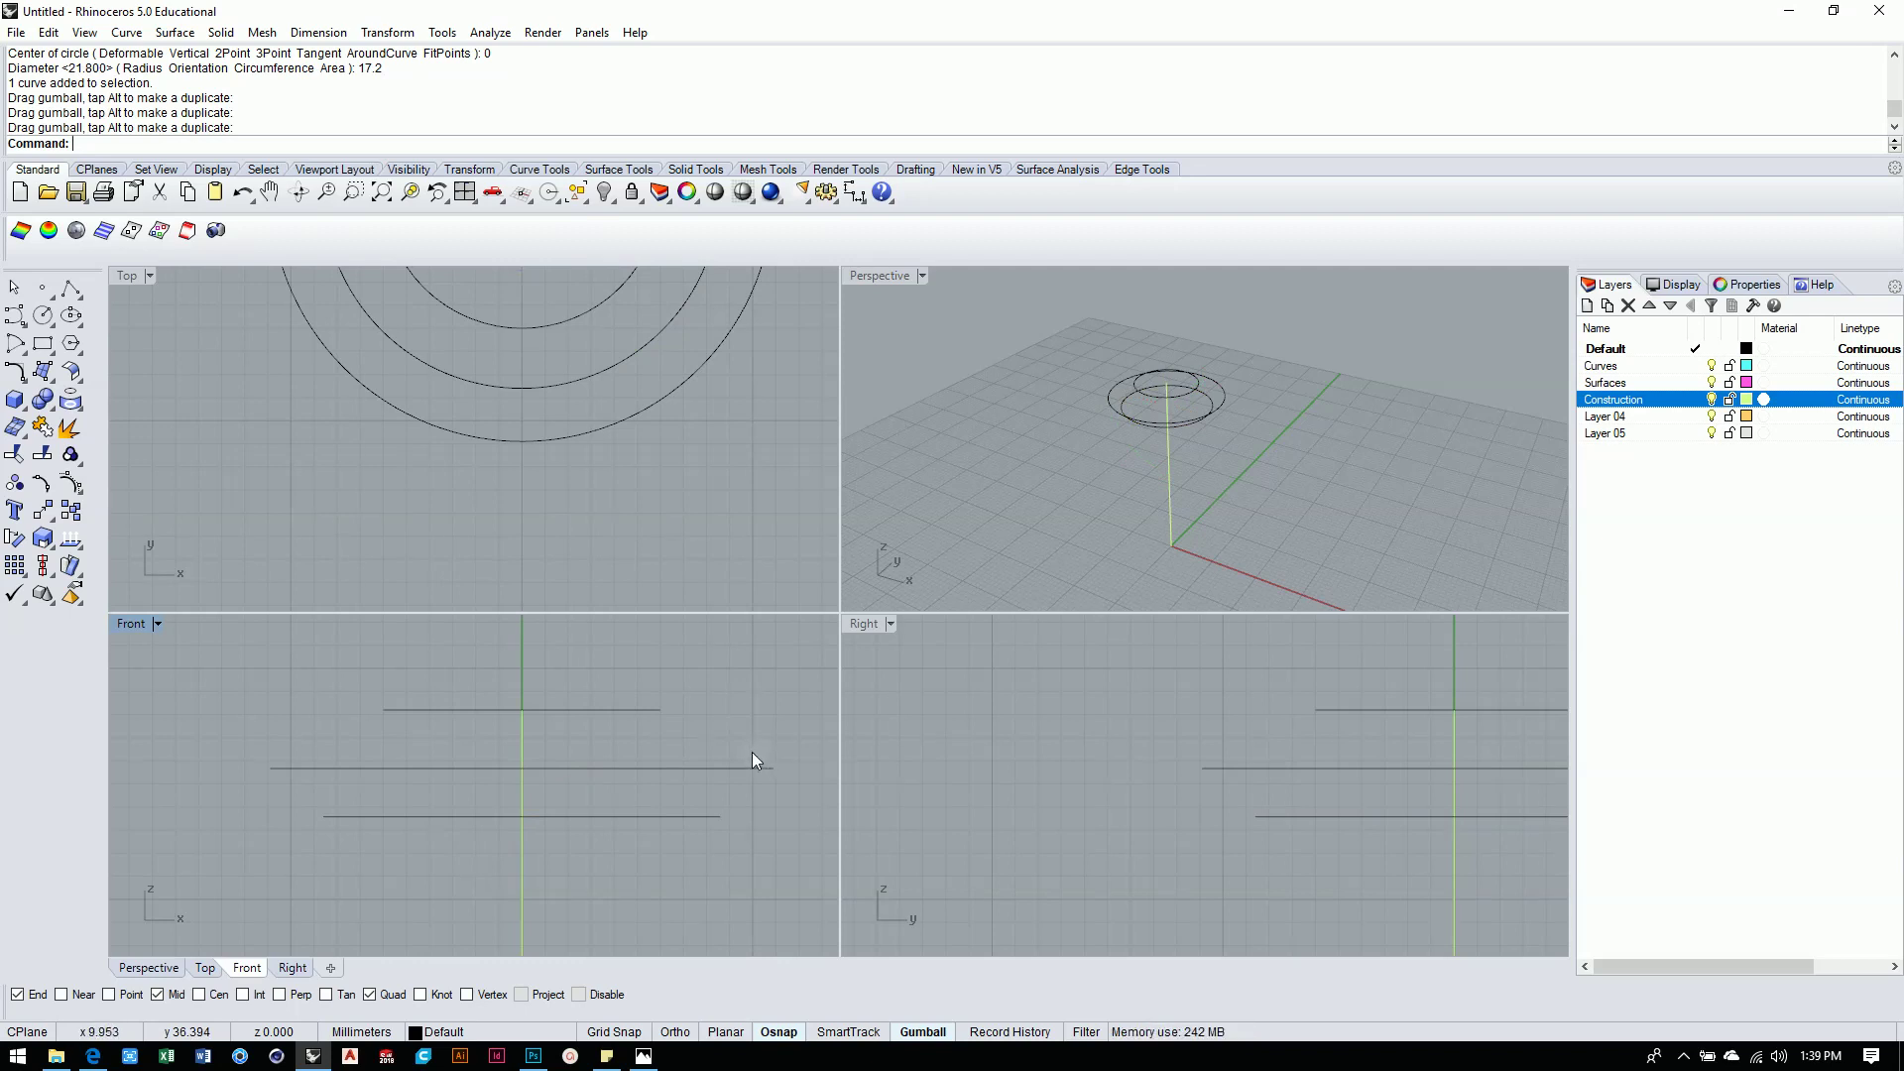
# Duplicate the 17.2 mm circle in place and move the copy straight down the centre line below the original.
pyautogui.click(686, 816)
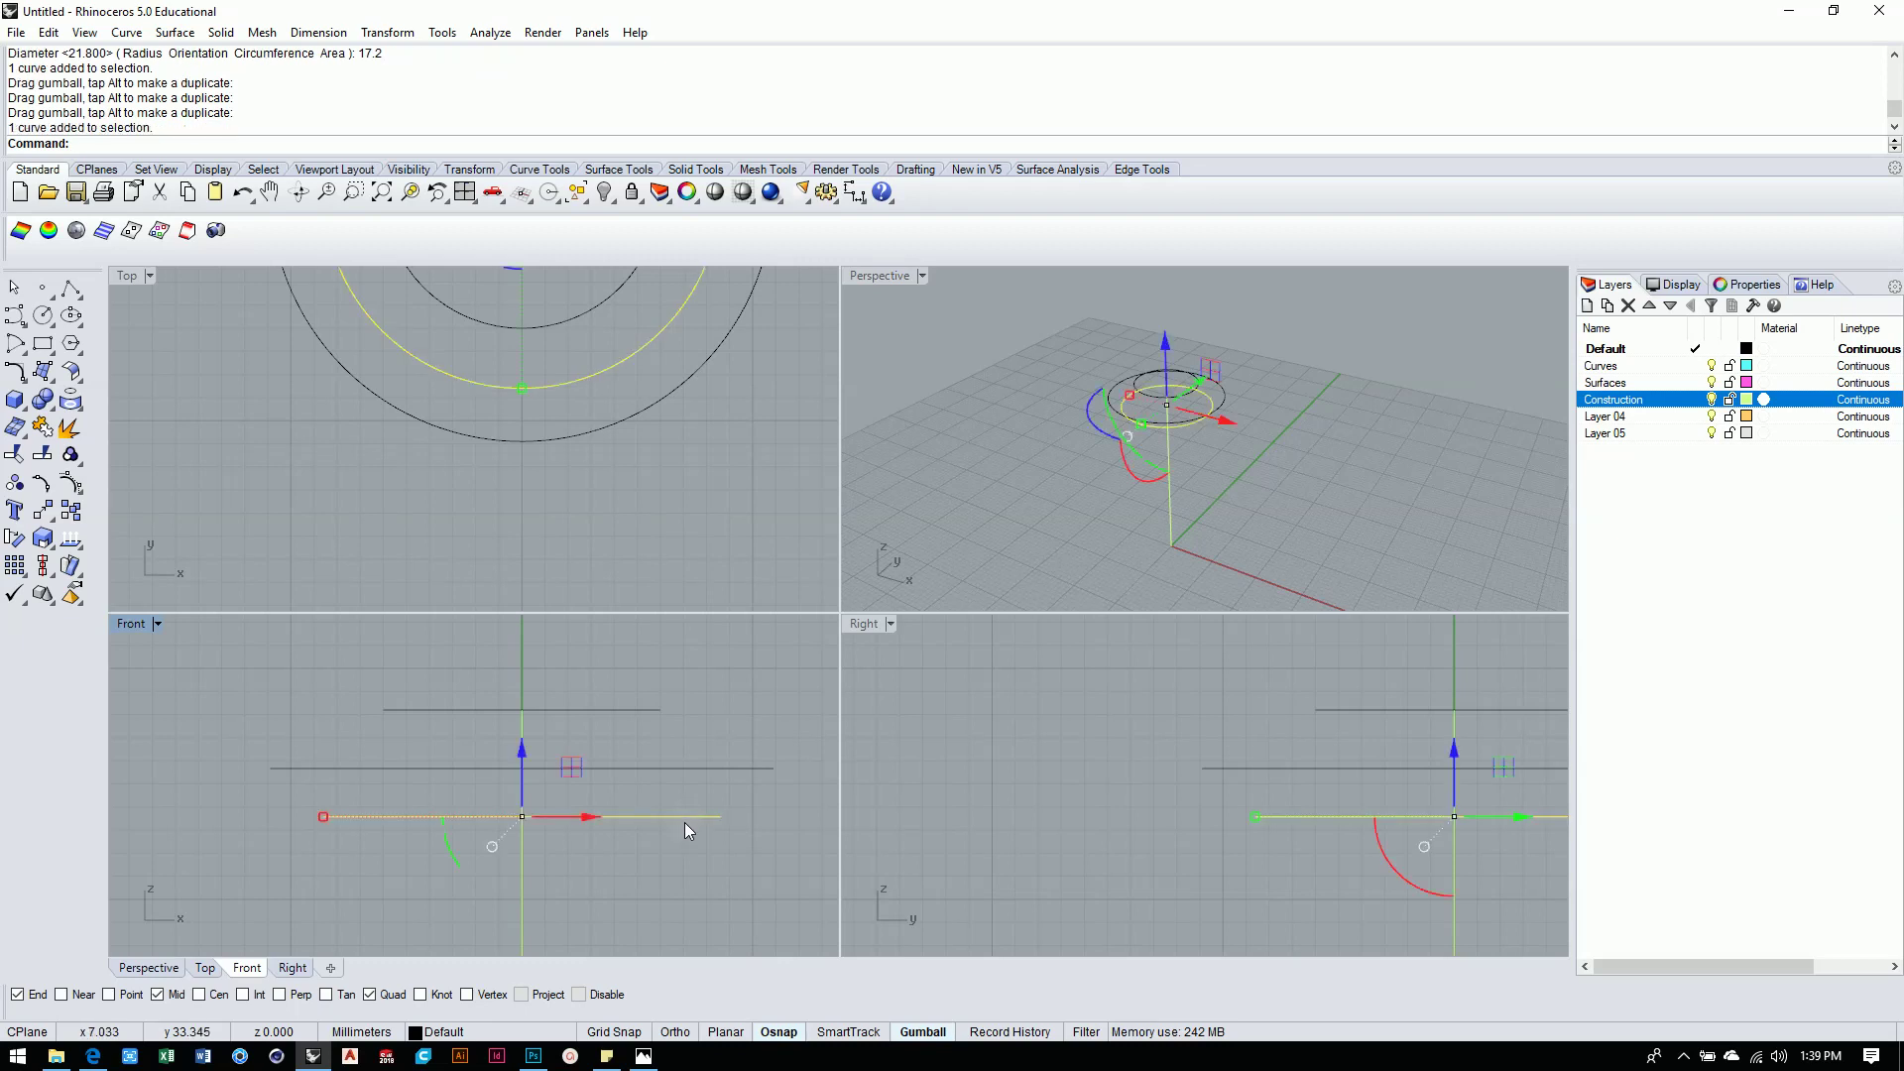
pyautogui.hotkey('ctrl', 'c')
pyautogui.hotkey('ctrl', 'v')
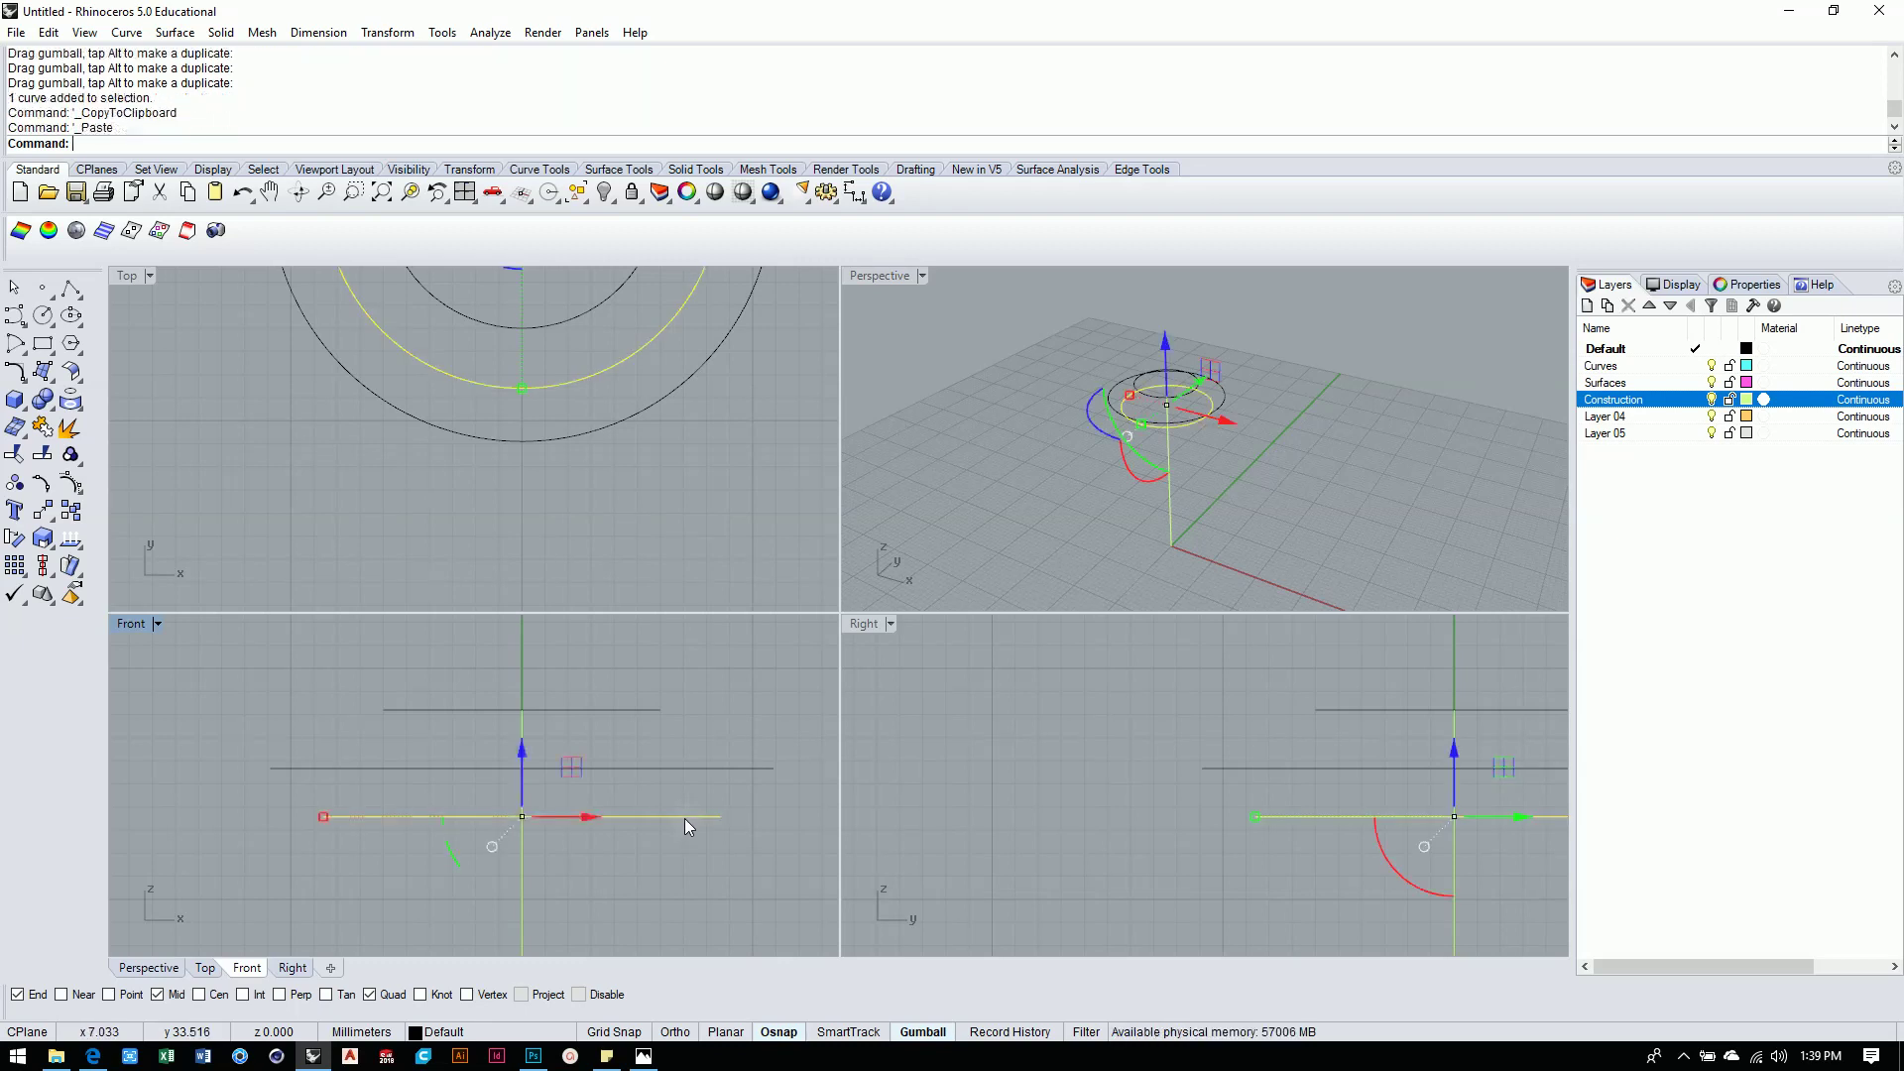
pyautogui.moveTo(517, 749); pyautogui.dragTo(523, 848)
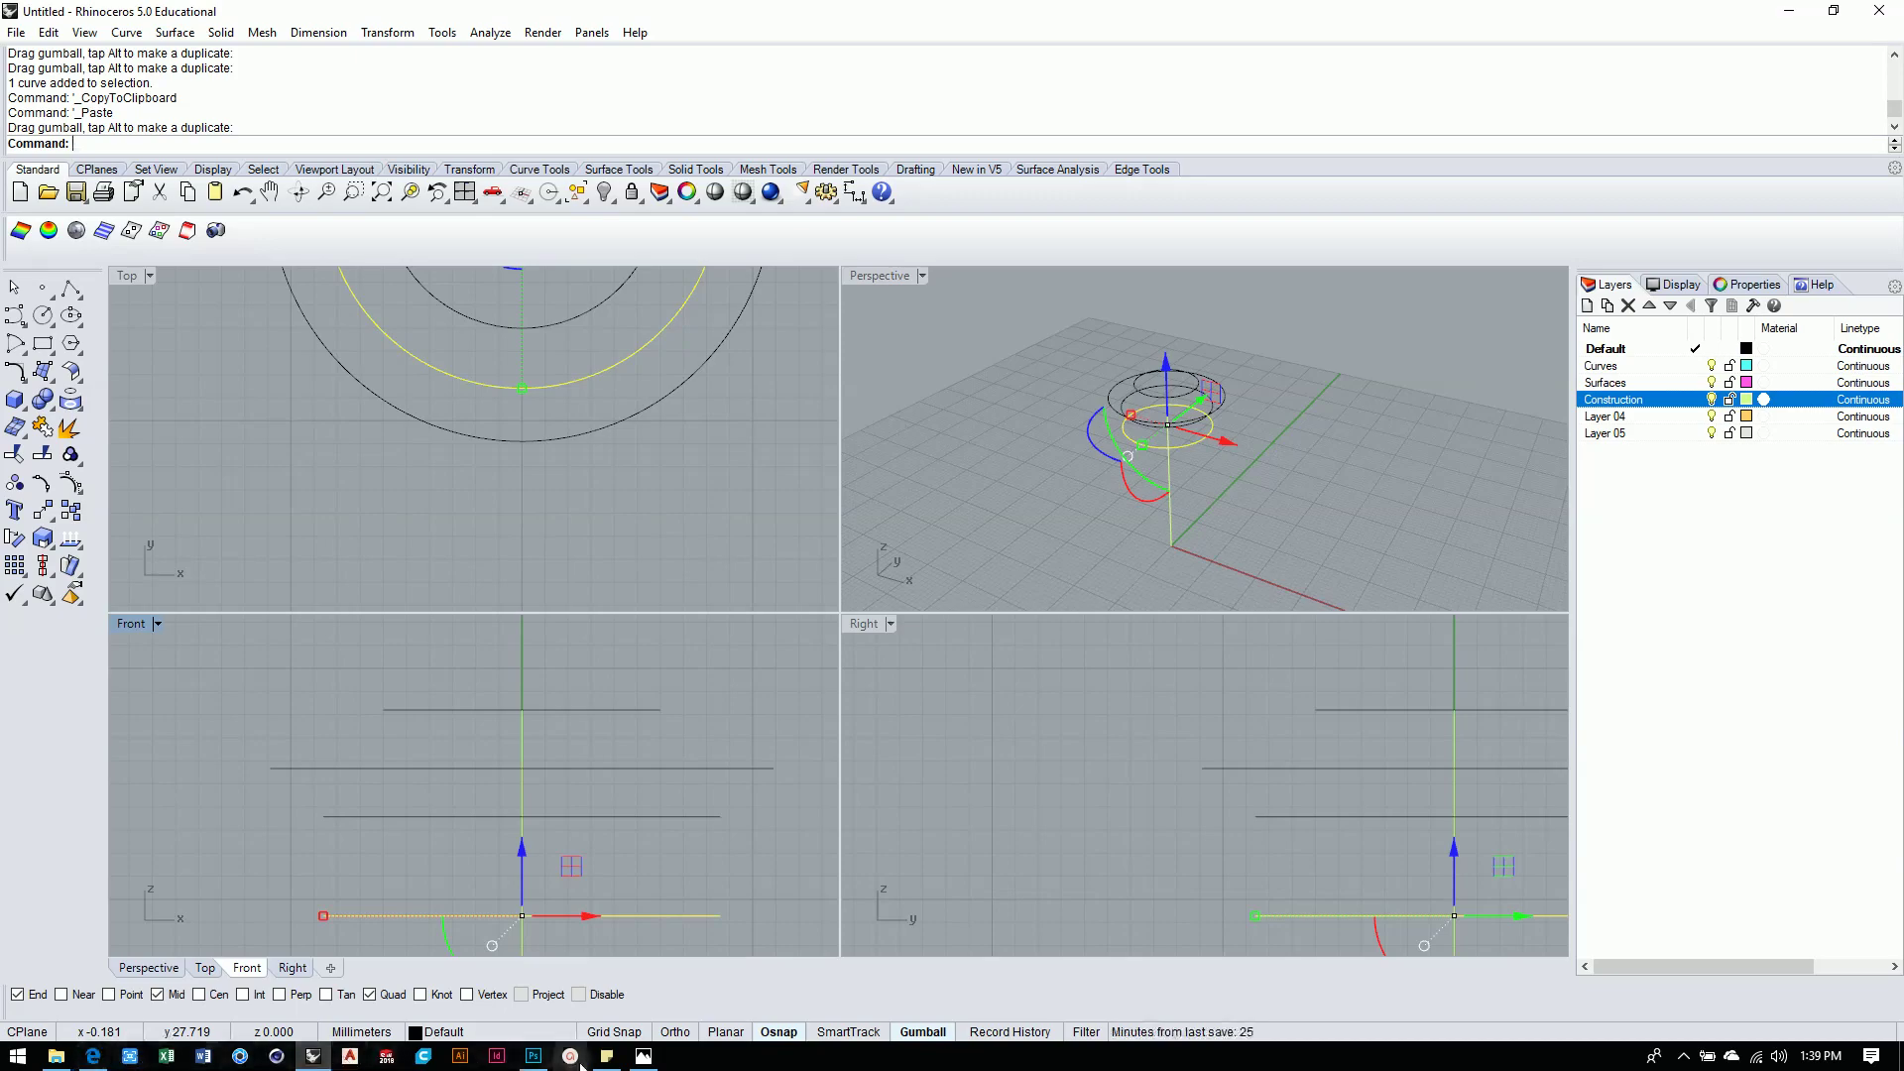
# Switch to Photoshop to compare the circle spacing with both cap reference images, then return to Rhino.
pyautogui.click(533, 1056)
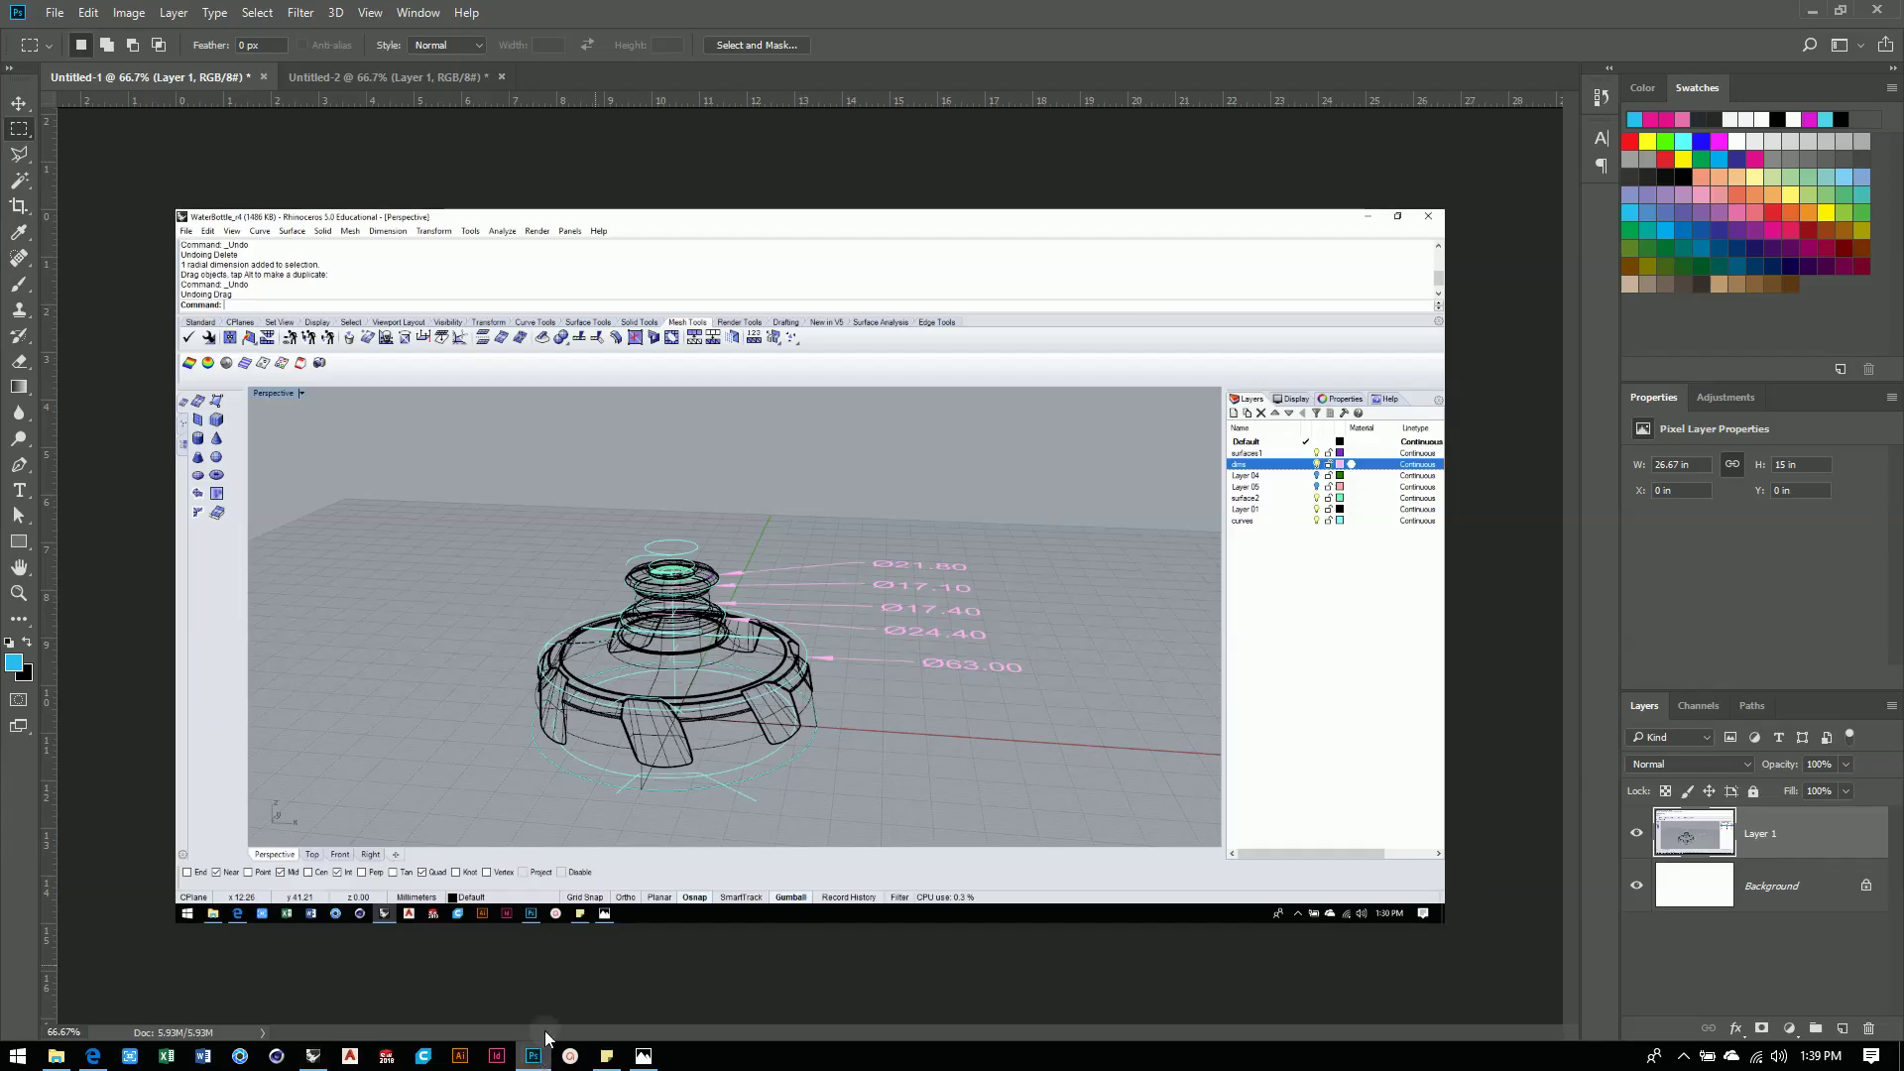
pyautogui.click(334, 79)
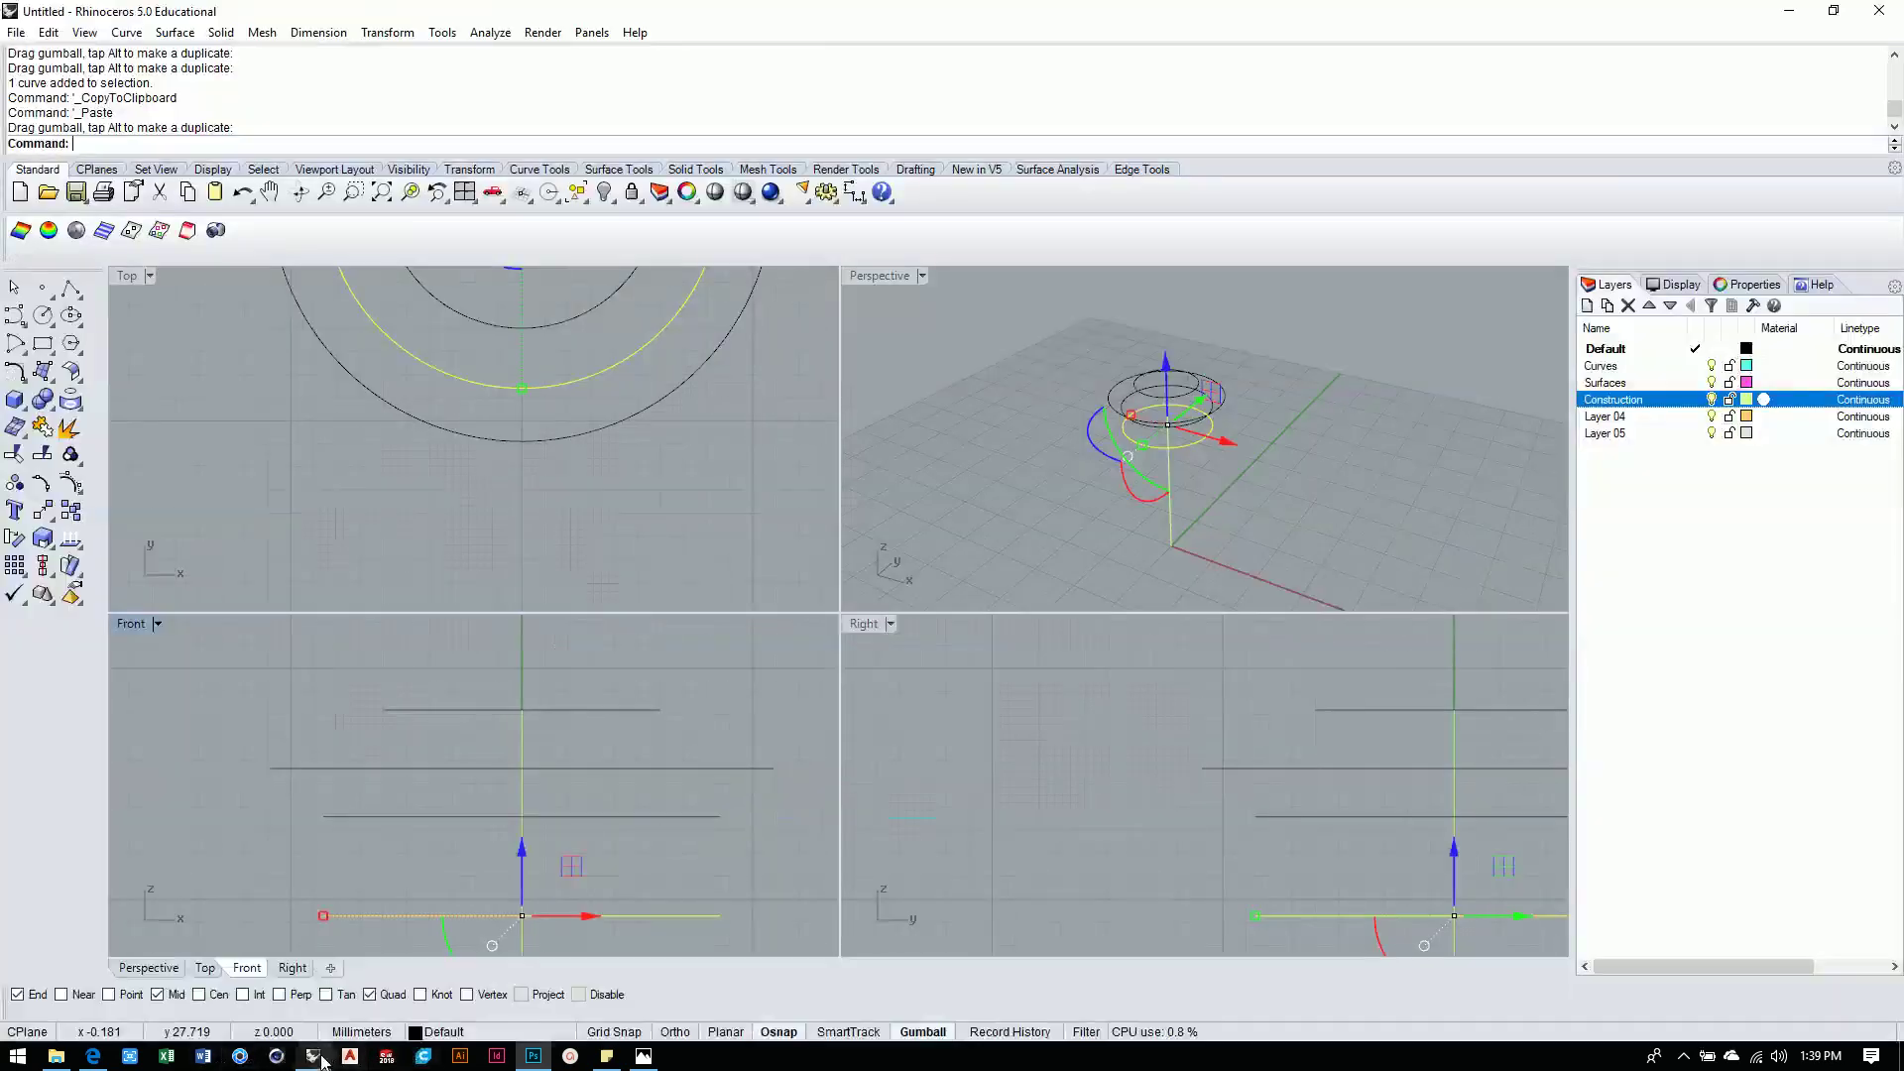
pyautogui.click(314, 1055)
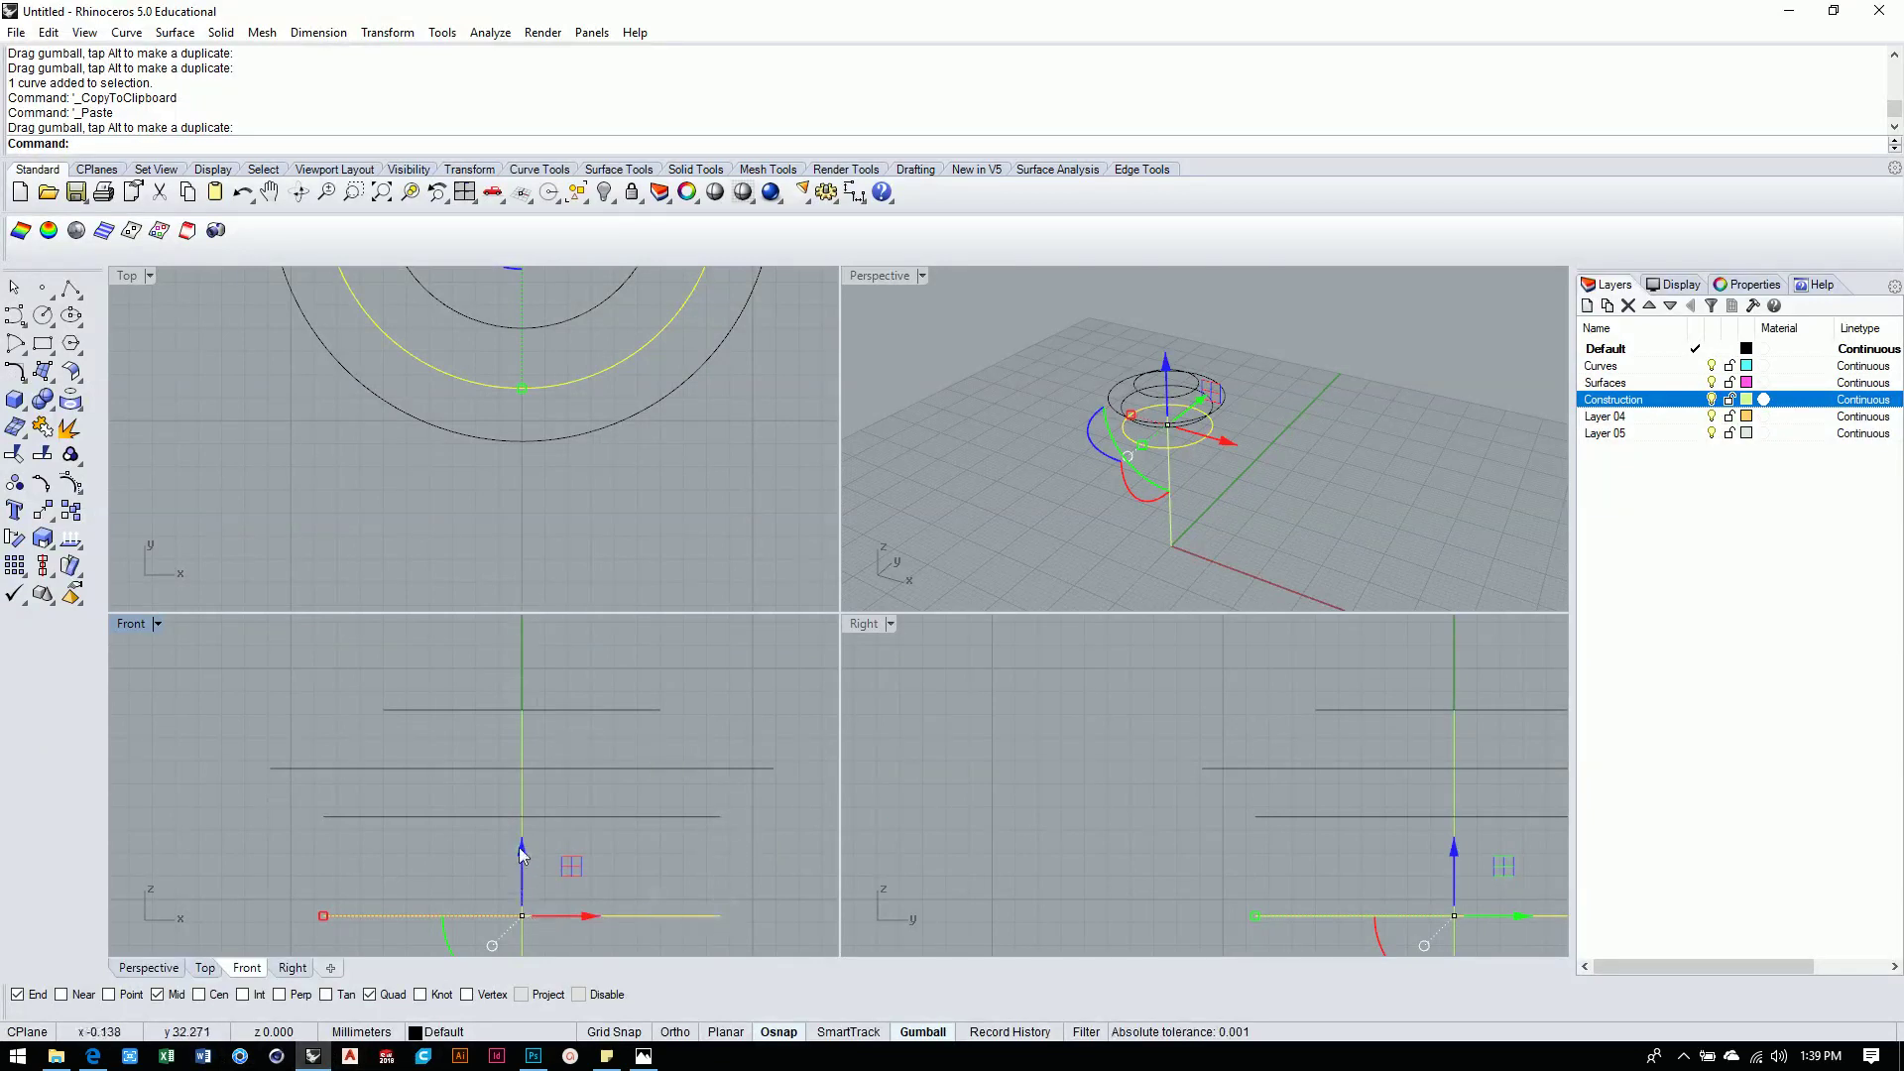
# Lower the copied circle slightly along the centre line and scale it up slightly and uniformly about its centre.
pyautogui.moveTo(522, 848); pyautogui.dragTo(514, 872)
pyautogui.scroll(-2, 692, 776)
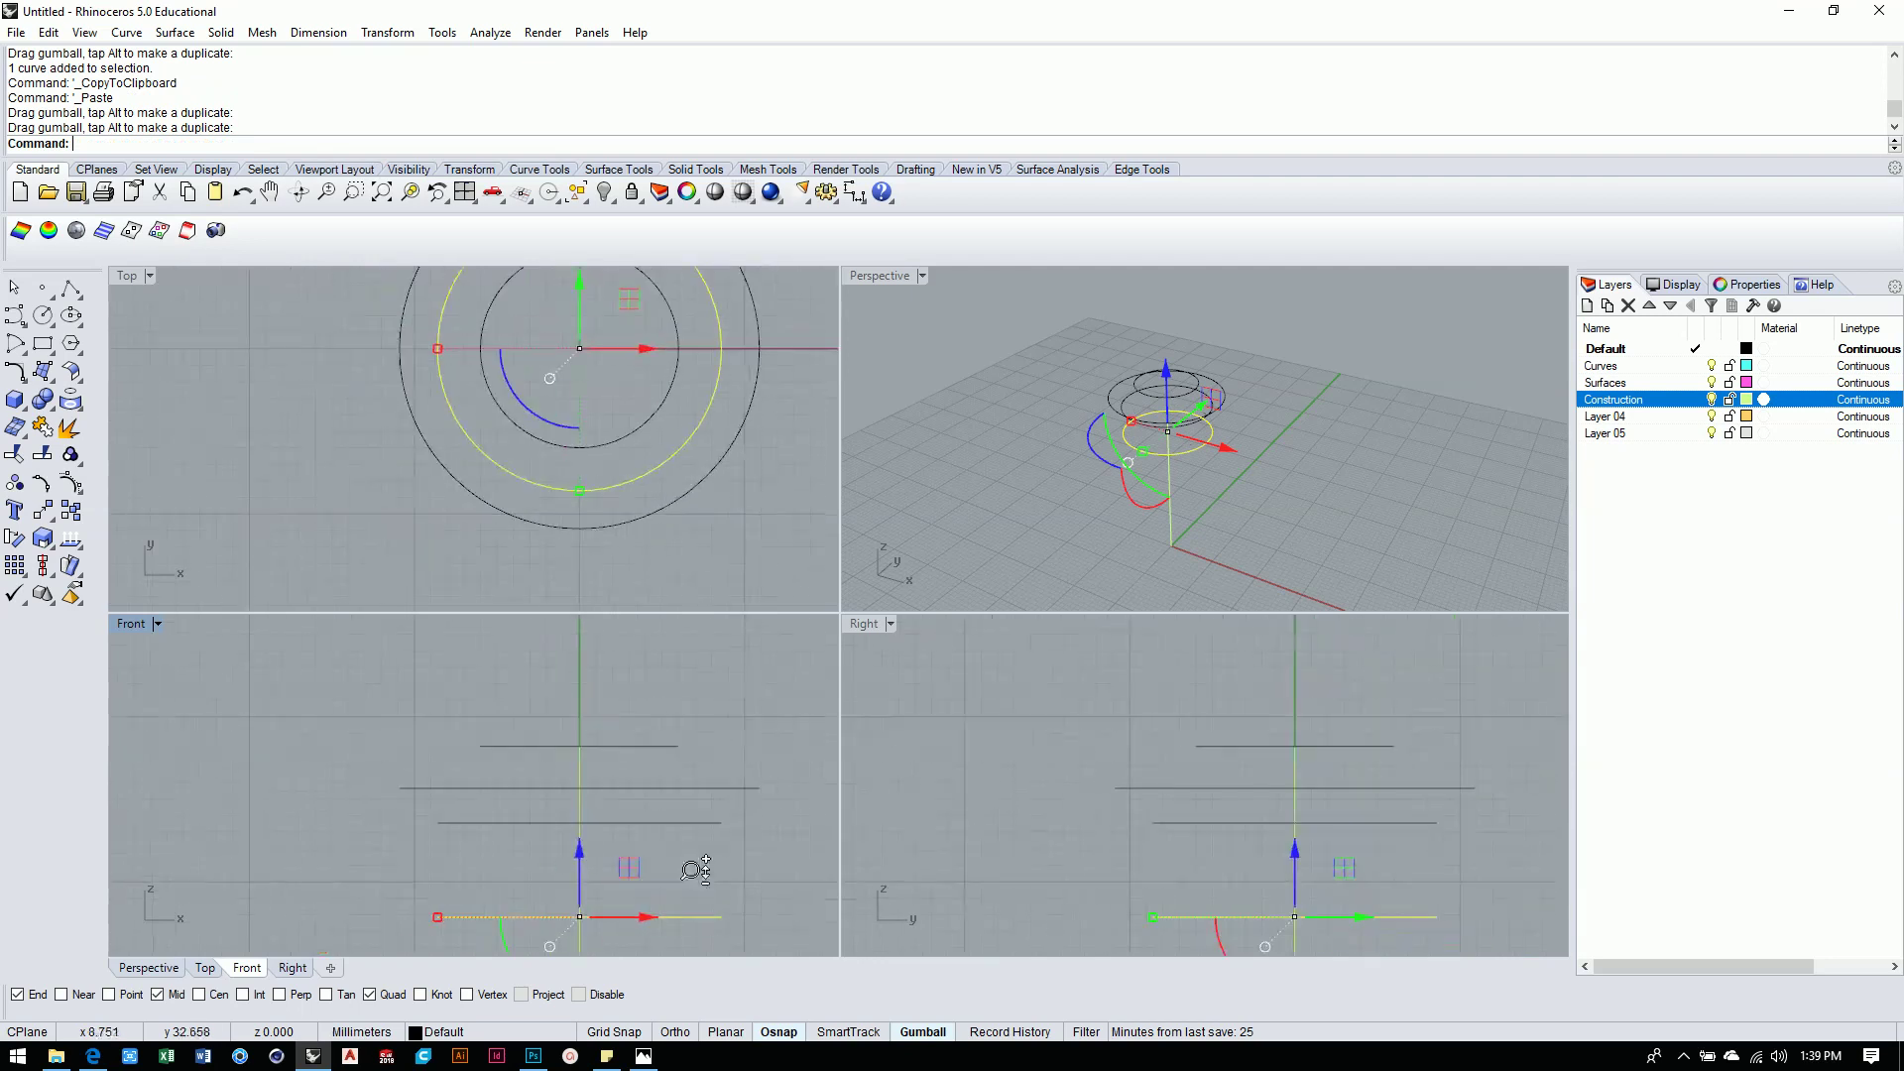
pyautogui.scroll(3, 1265, 324)
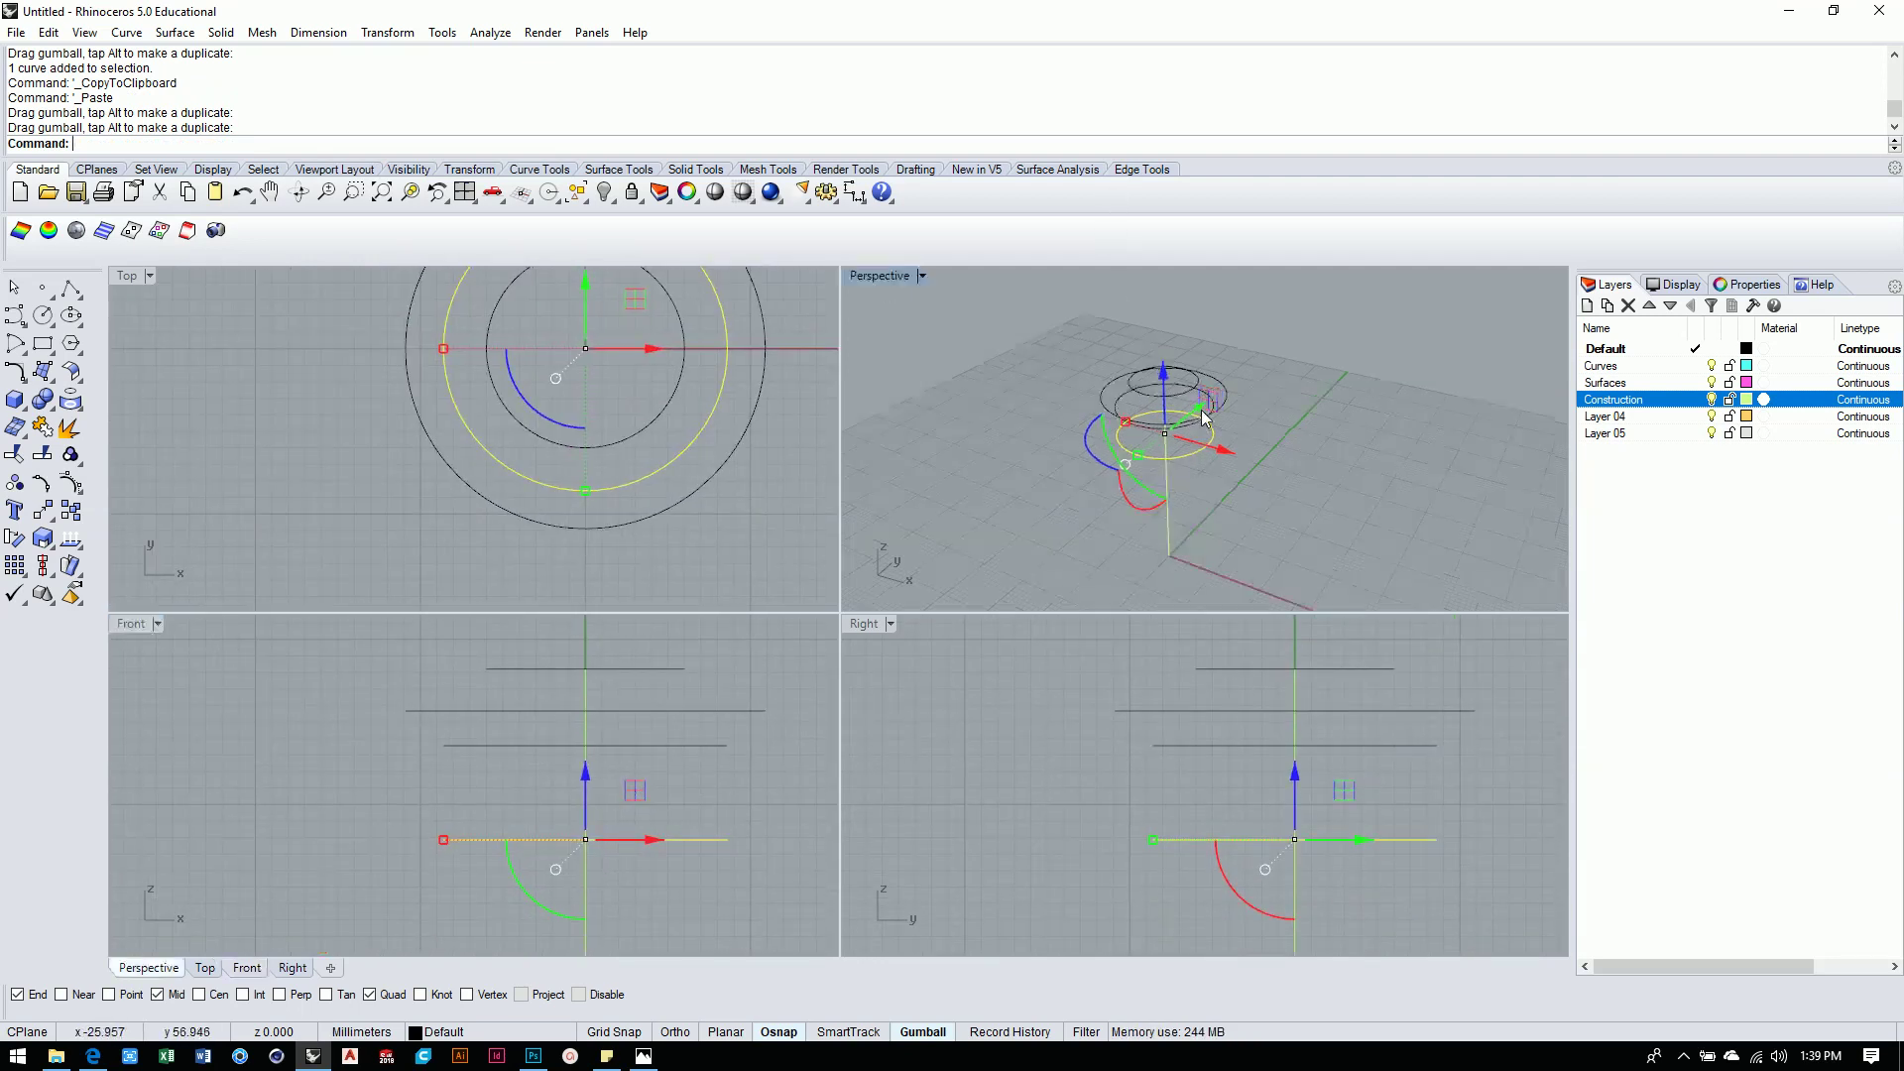
pyautogui.moveTo(1265, 324); pyautogui.dragTo(1310, 476, button='right')
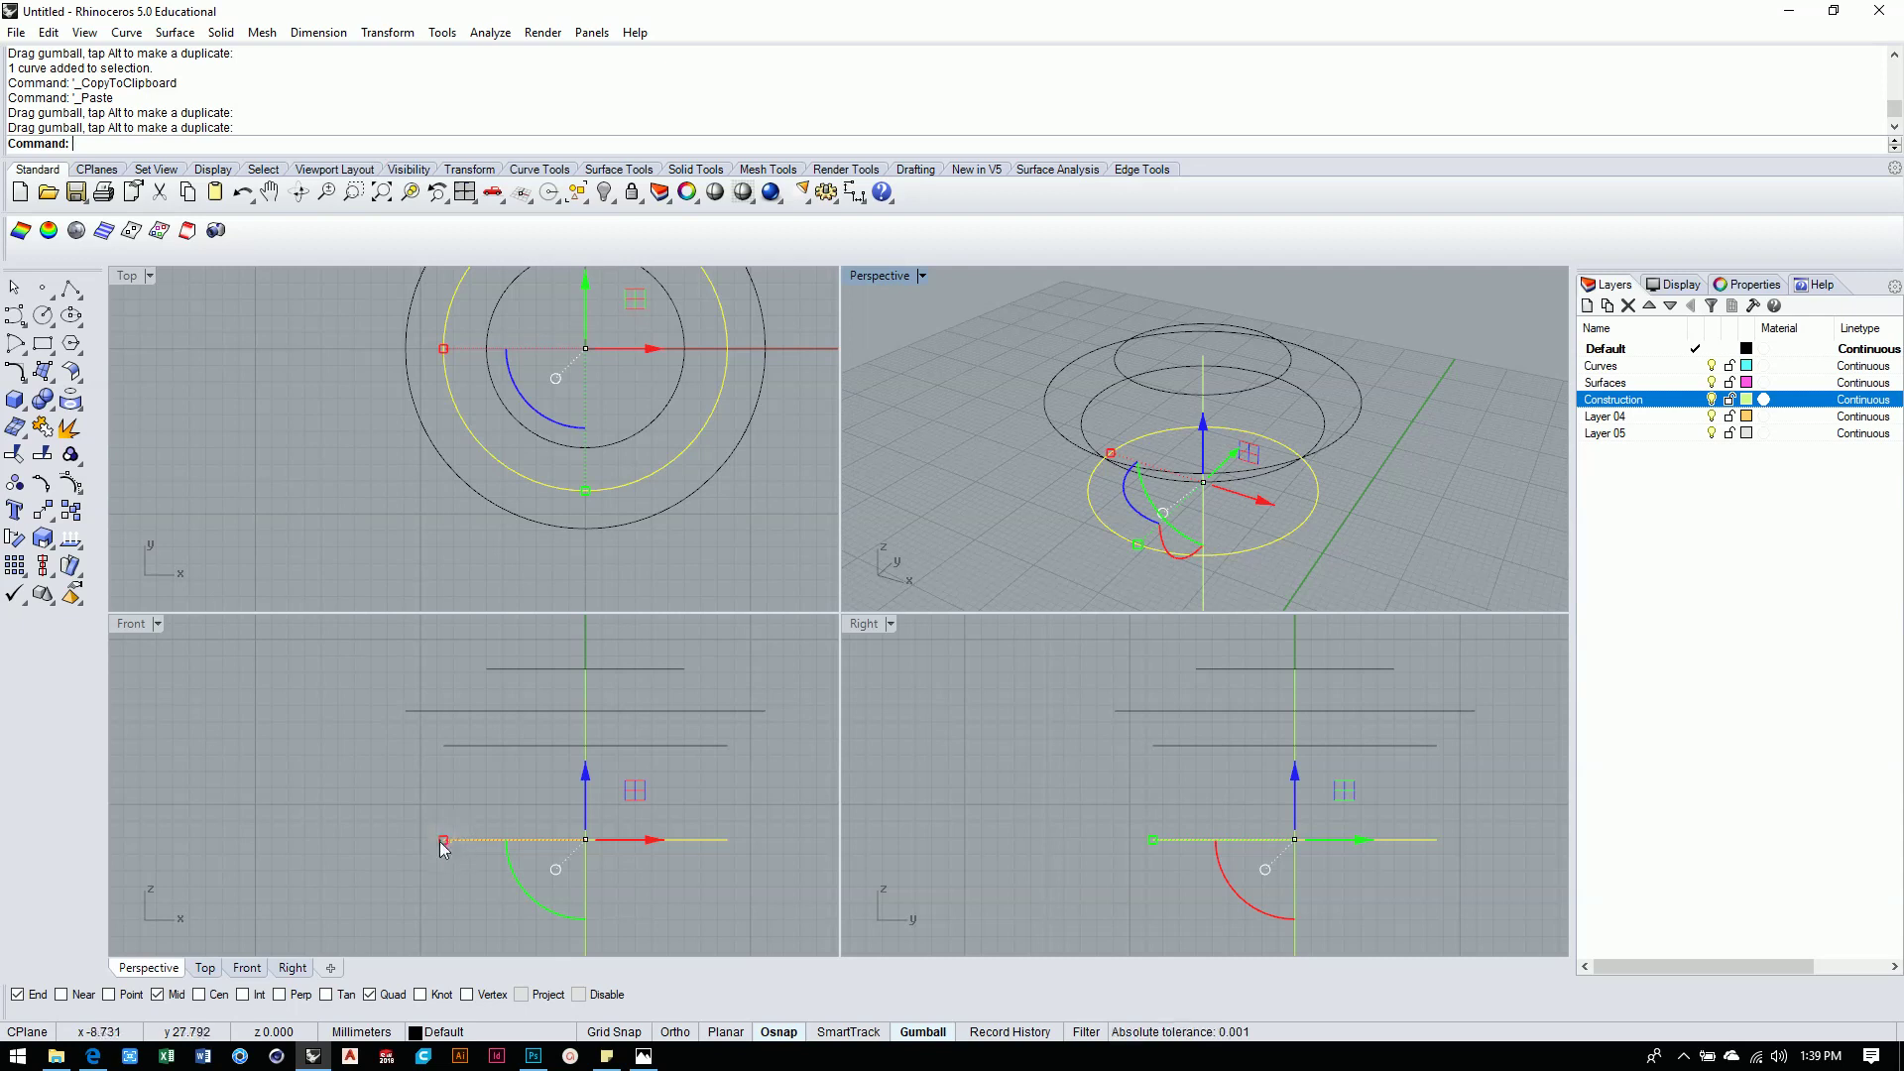
pyautogui.keyDown('shift'); pyautogui.moveTo(444, 841); pyautogui.dragTo(431, 842); pyautogui.keyUp('shift')
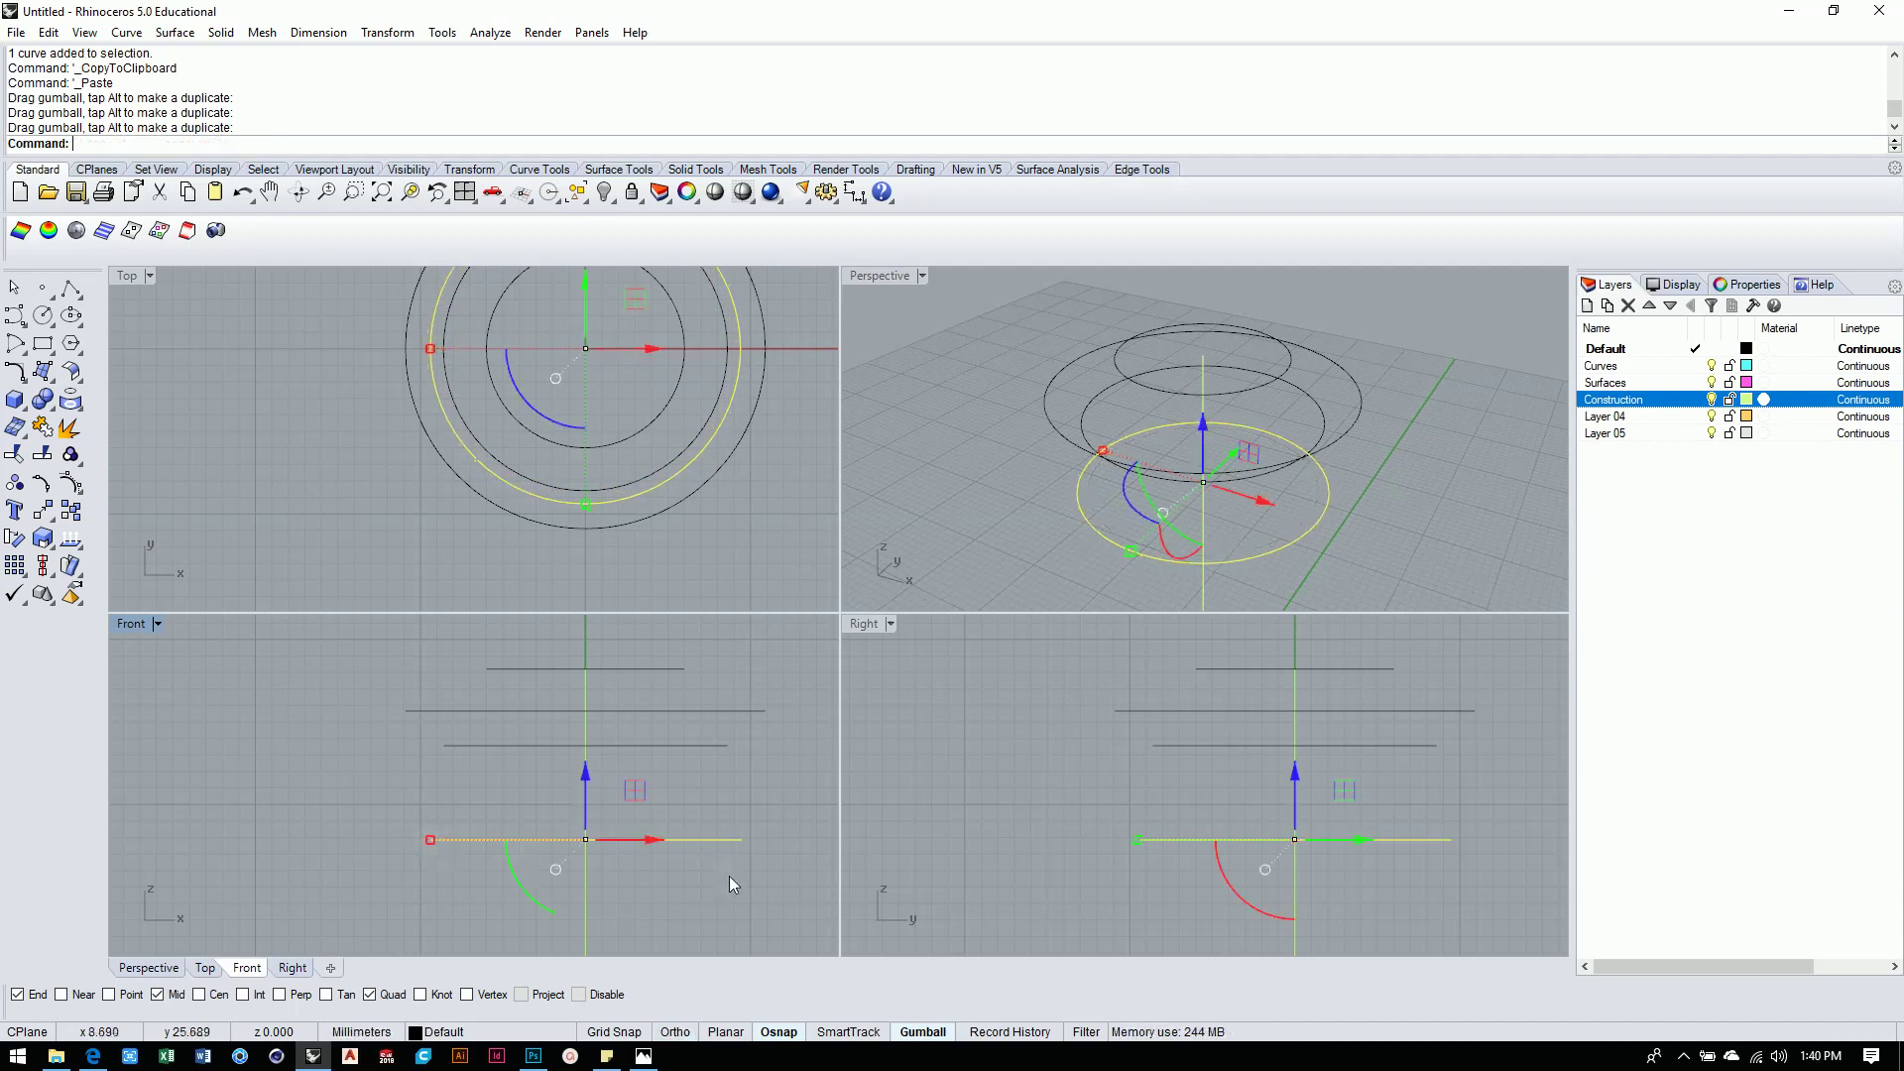
# Deselect the copied circle and draw a 24.36 mm diameter circle centred at the origin in the Top view.
pyautogui.click(802, 836)
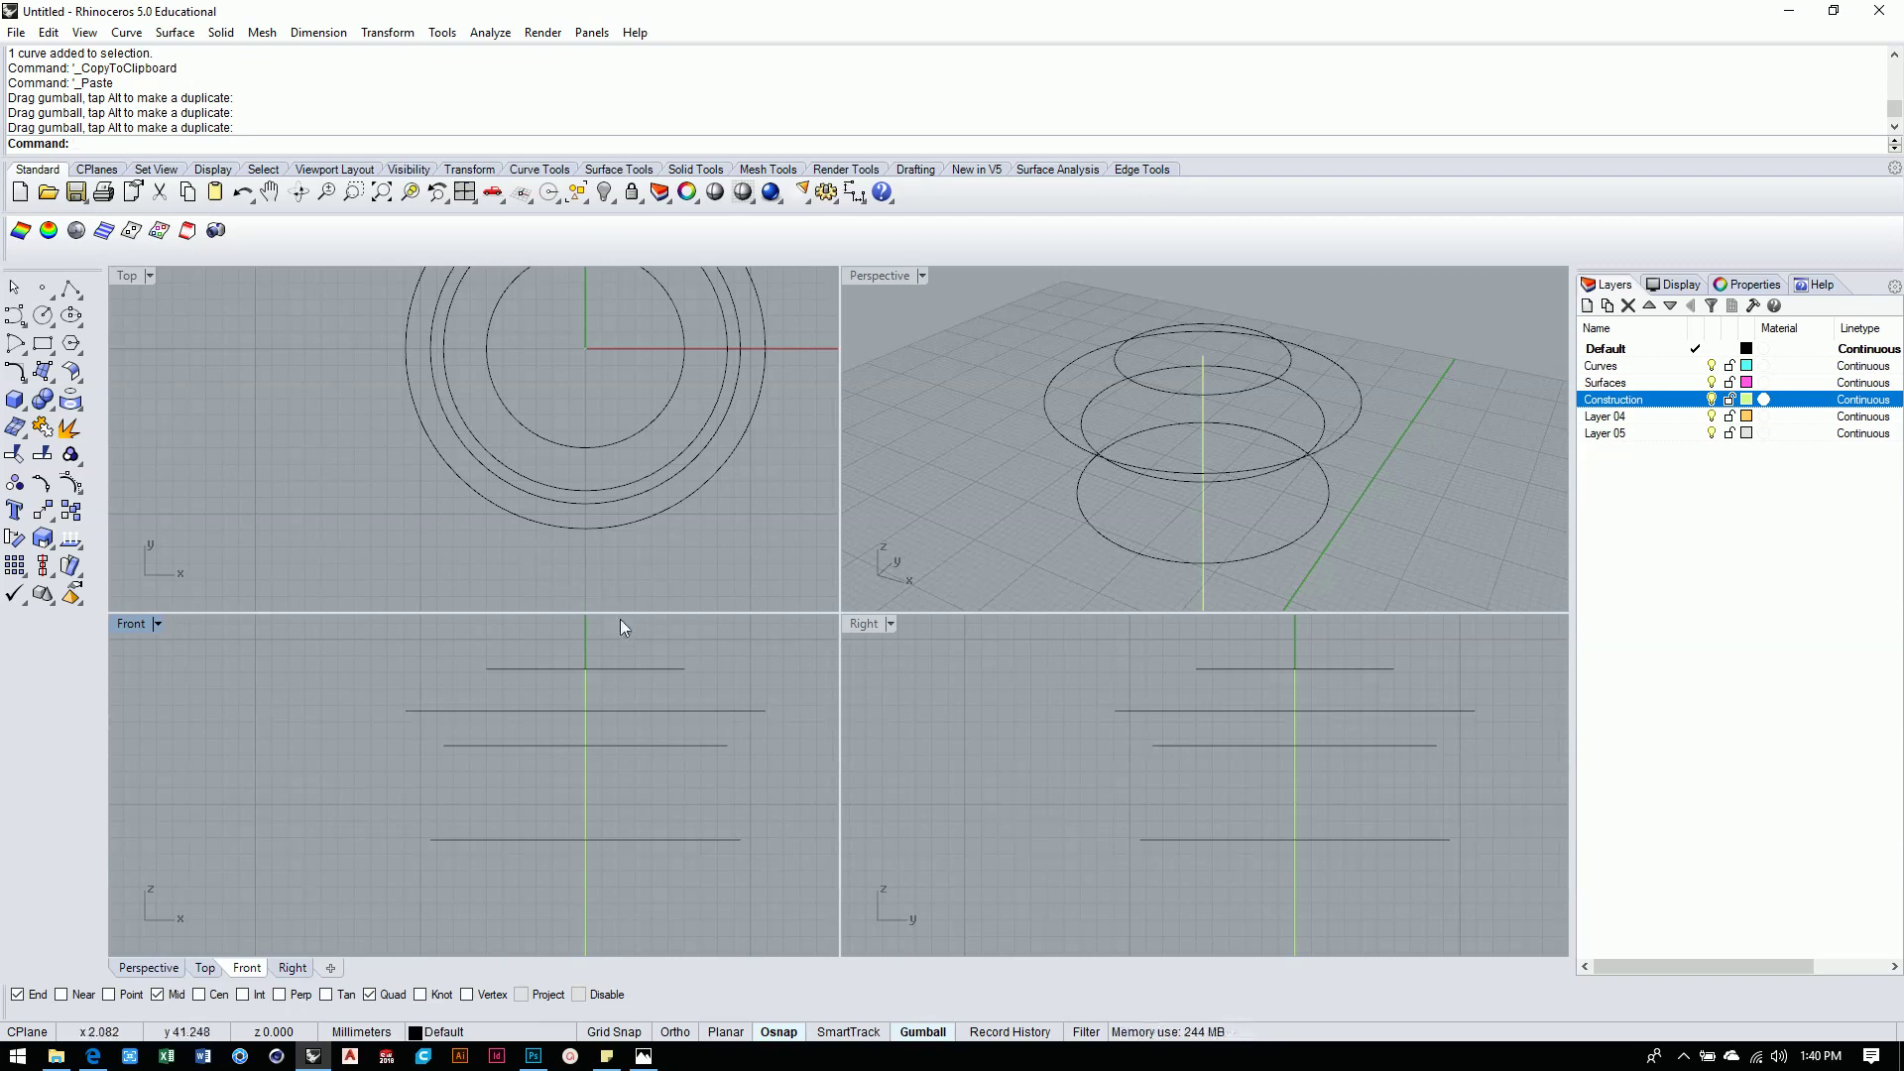
pyautogui.click(43, 316)
pyautogui.hotkey('ctrl', 'shift', 'e')
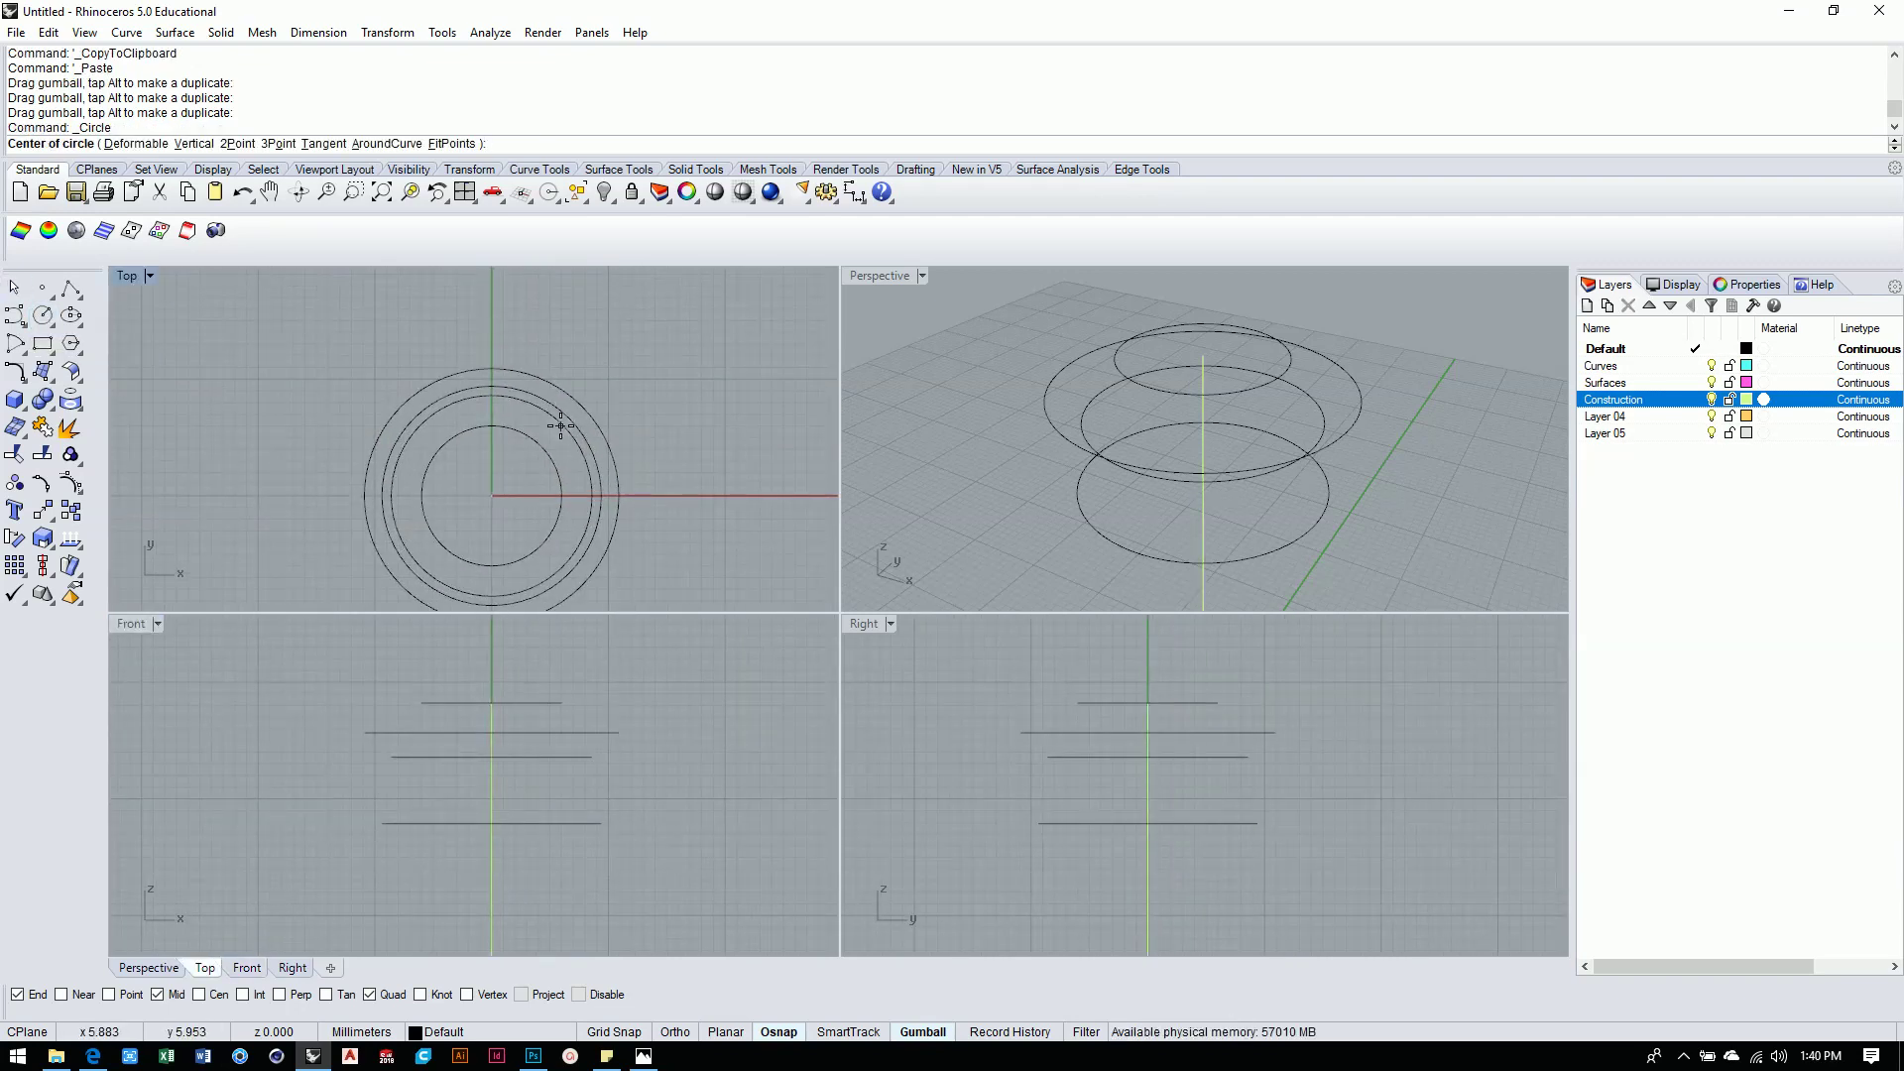
pyautogui.write('0')
pyautogui.press('Return')
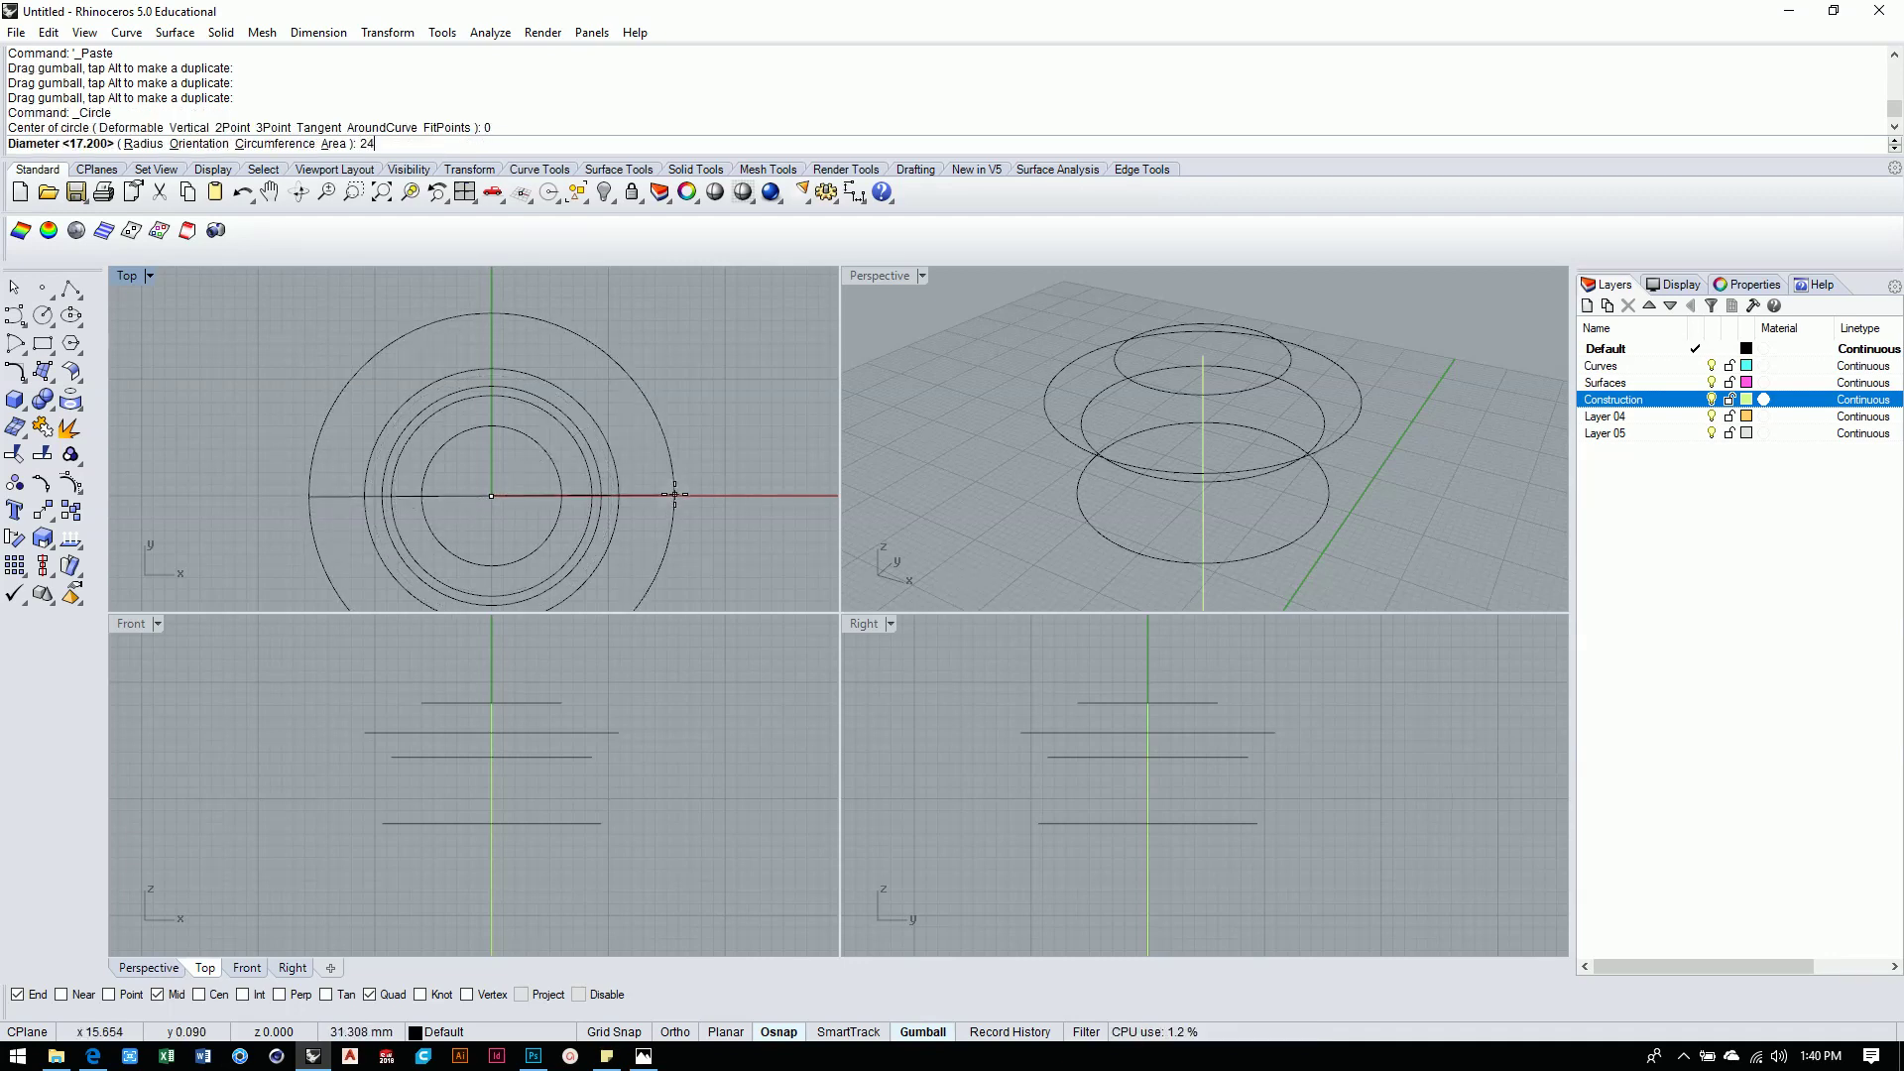
pyautogui.press('Return')
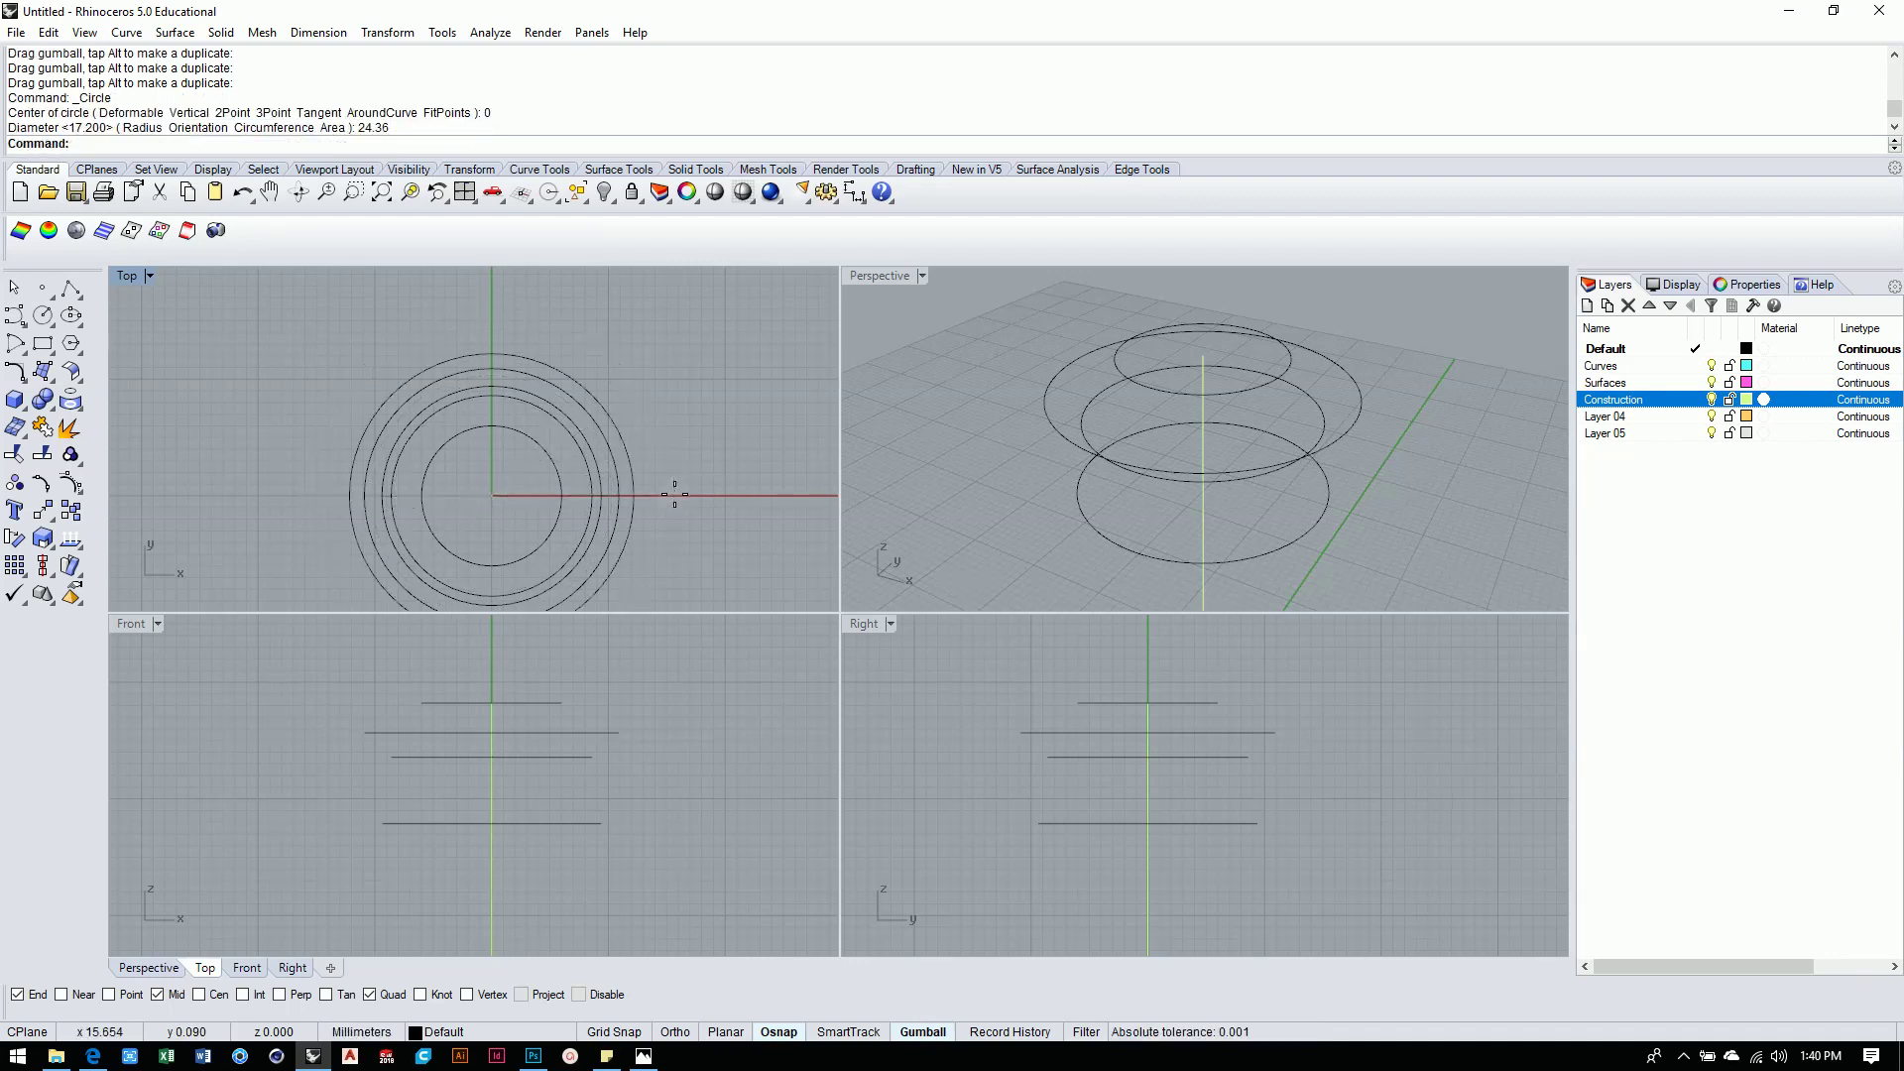
# Move the 24.36 mm circle straight up the centre line to a short distance below the lowest stacked circle.
pyautogui.keyDown('shift'); pyautogui.moveTo(1109, 575); pyautogui.dragTo(1097, 514, button='right'); pyautogui.keyUp('shift')
pyautogui.click(1099, 521)
pyautogui.keyDown('shift'); pyautogui.moveTo(1106, 424); pyautogui.dragTo(1127, 540, button='right'); pyautogui.keyUp('shift')
pyautogui.scroll(-3, 651, 723)
pyautogui.moveTo(664, 823)
pyautogui.mouseDown(button='right')
pyautogui.moveTo(670, 723)
pyautogui.moveTo(670, 801)
pyautogui.mouseUp(button='right')
pyautogui.moveTo(595, 796); pyautogui.dragTo(611, 667)
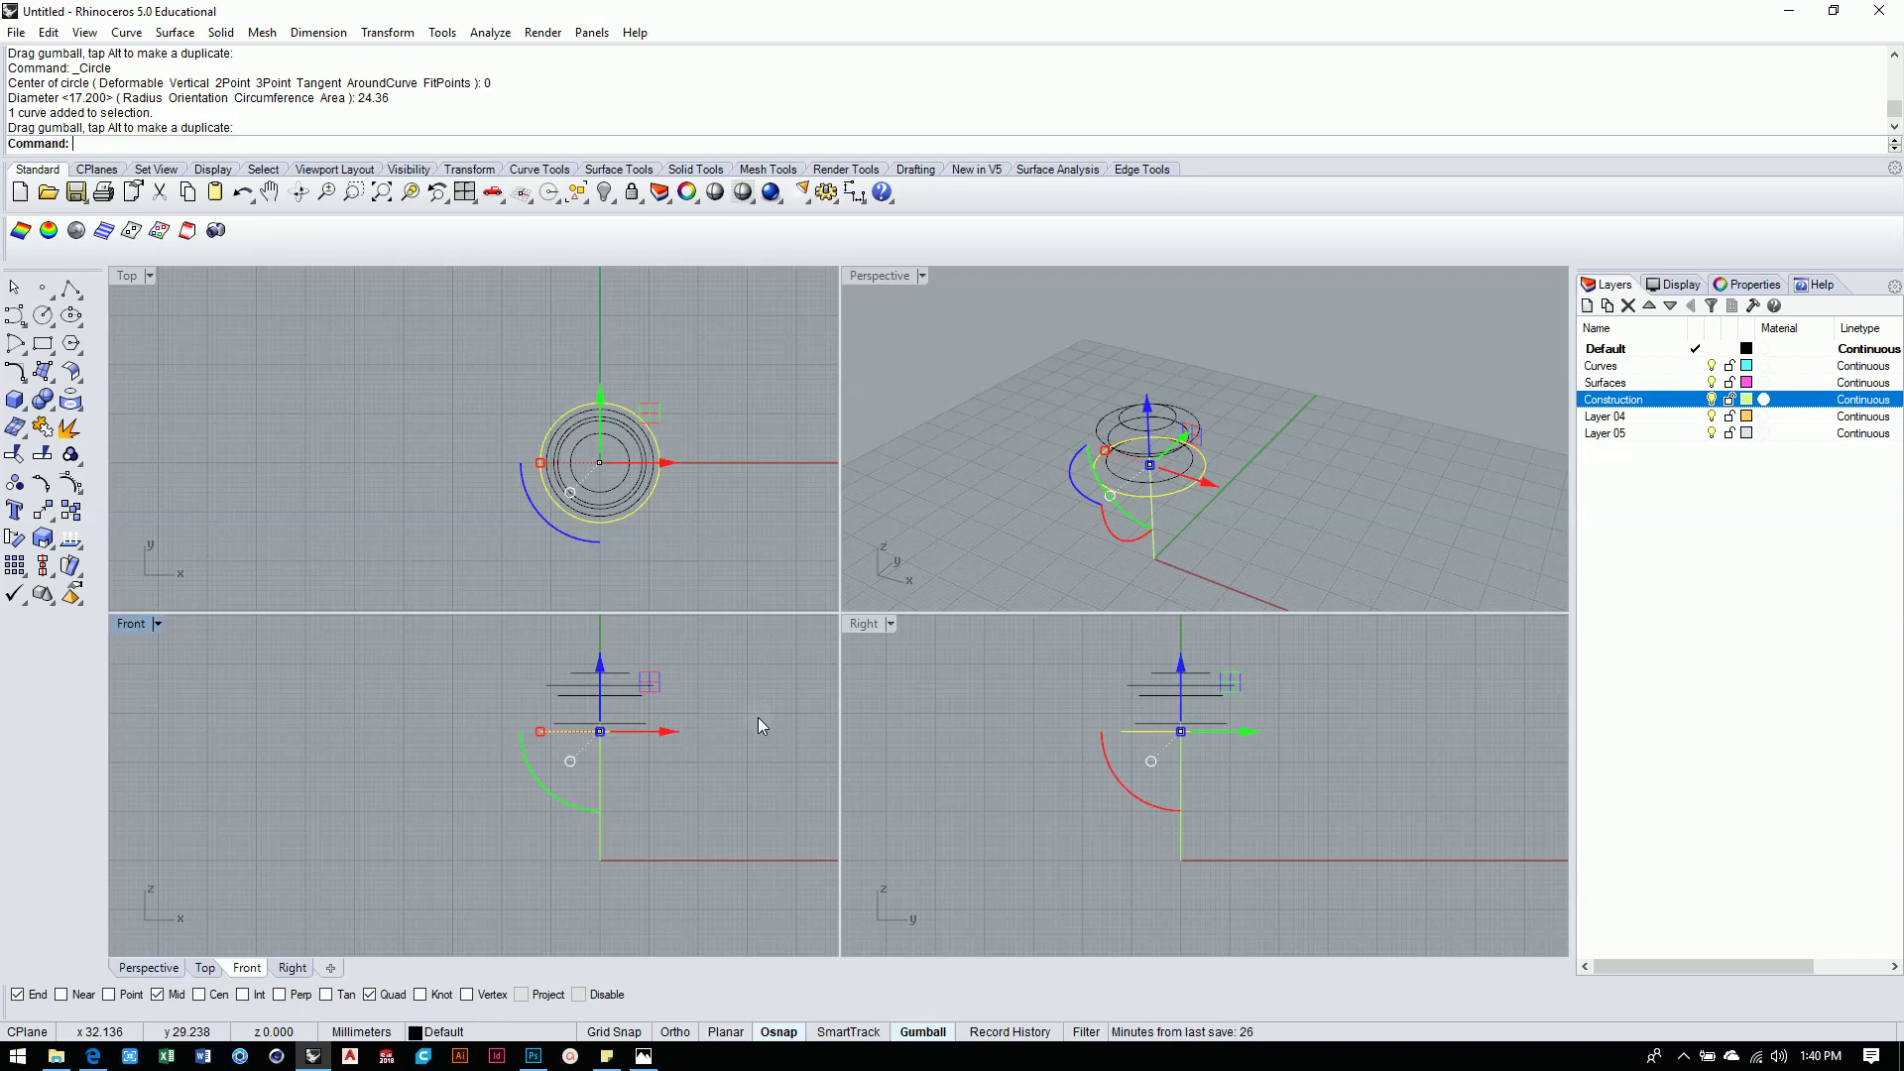
pyautogui.scroll(5, 627, 769)
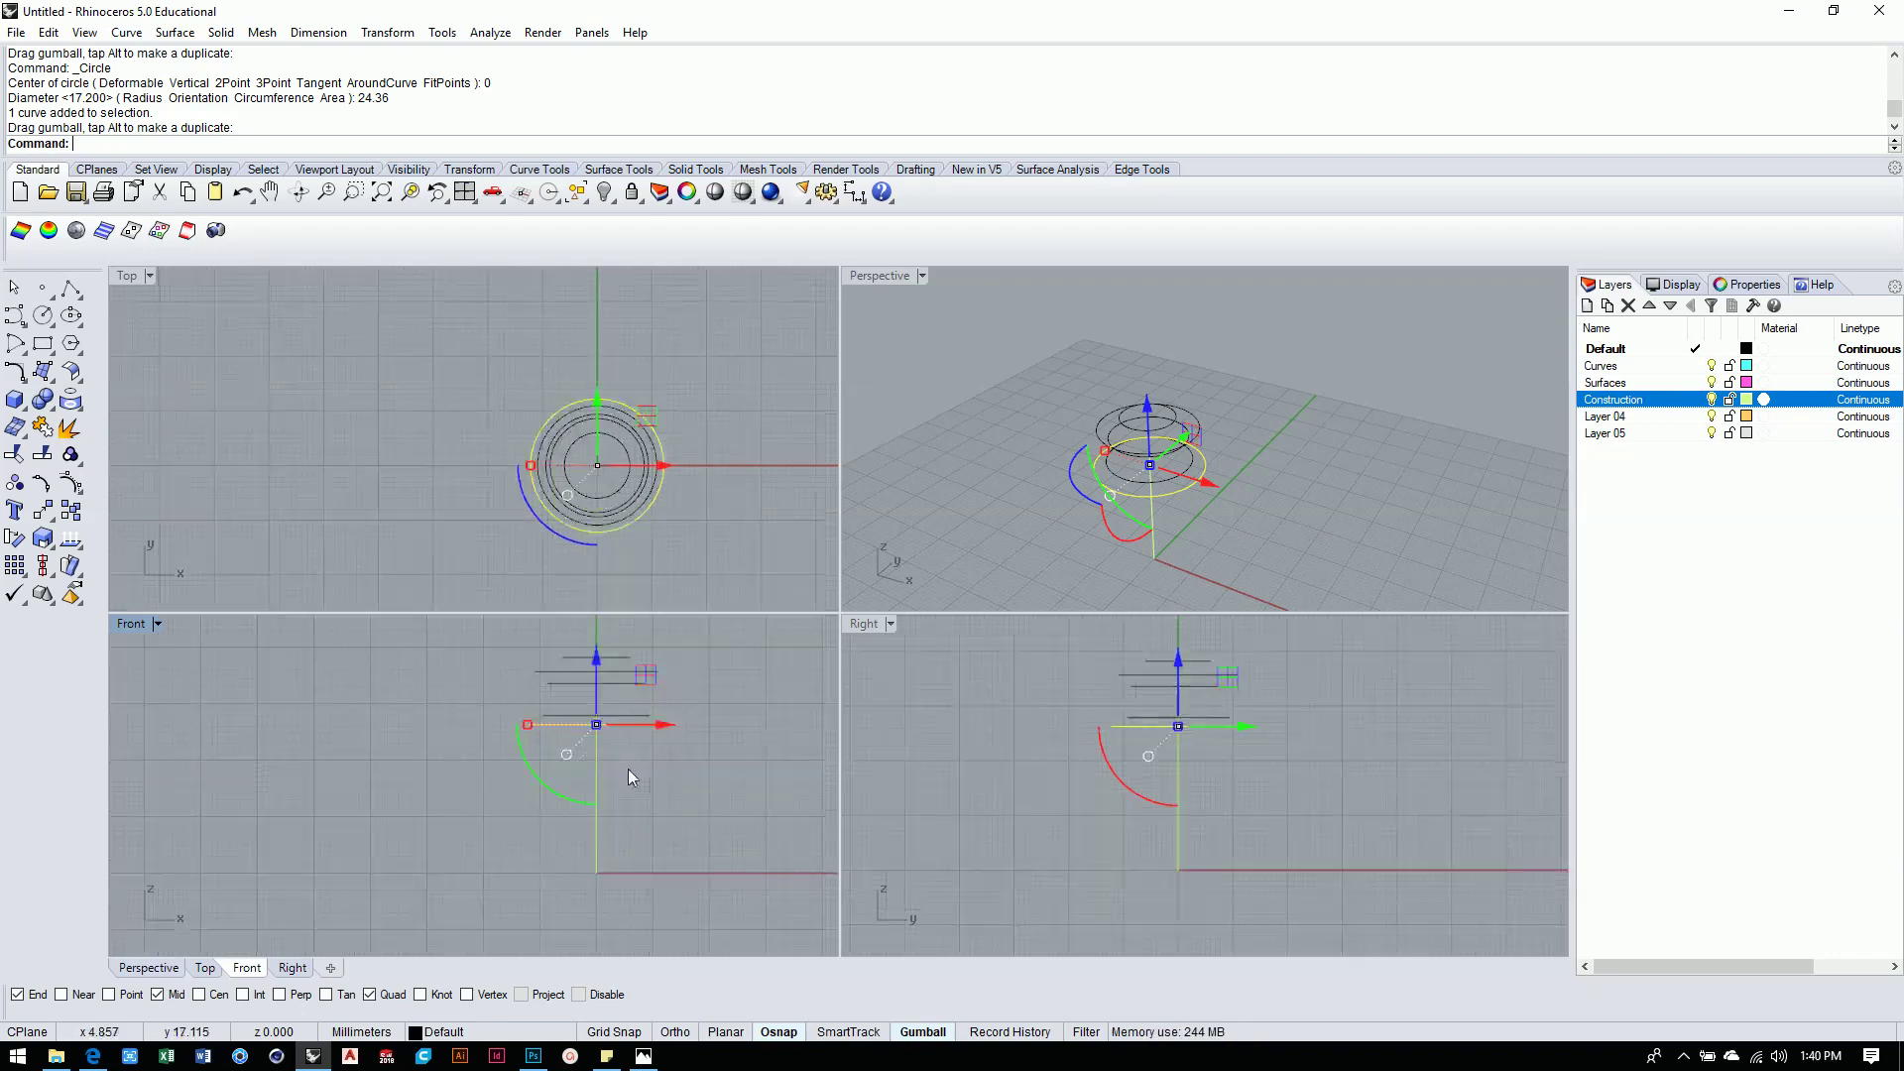
pyautogui.scroll(4, 710, 686)
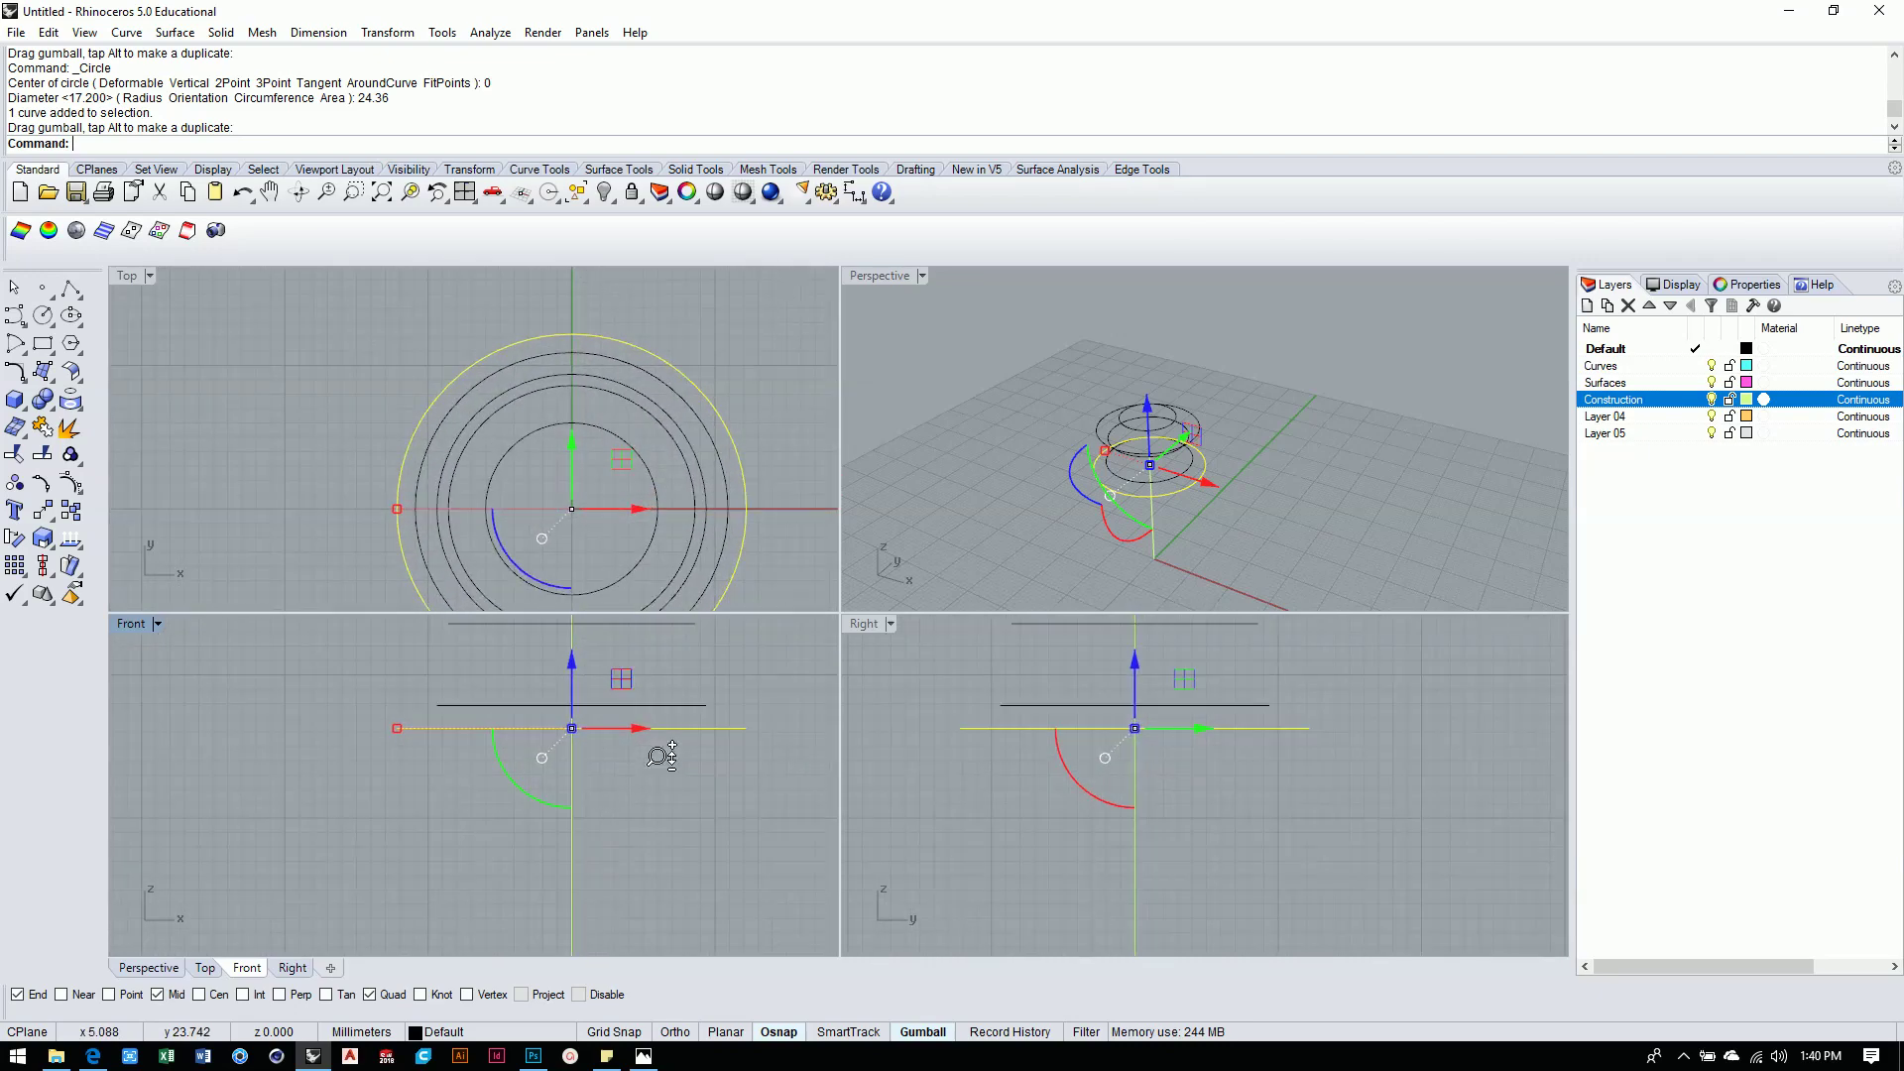
pyautogui.moveTo(568, 716); pyautogui.dragTo(569, 721)
# Check the front-view cap reference in Photoshop, then return to Rhino, lower the 24.36 mm circle slightly and deselect it.
pyautogui.click(534, 1056)
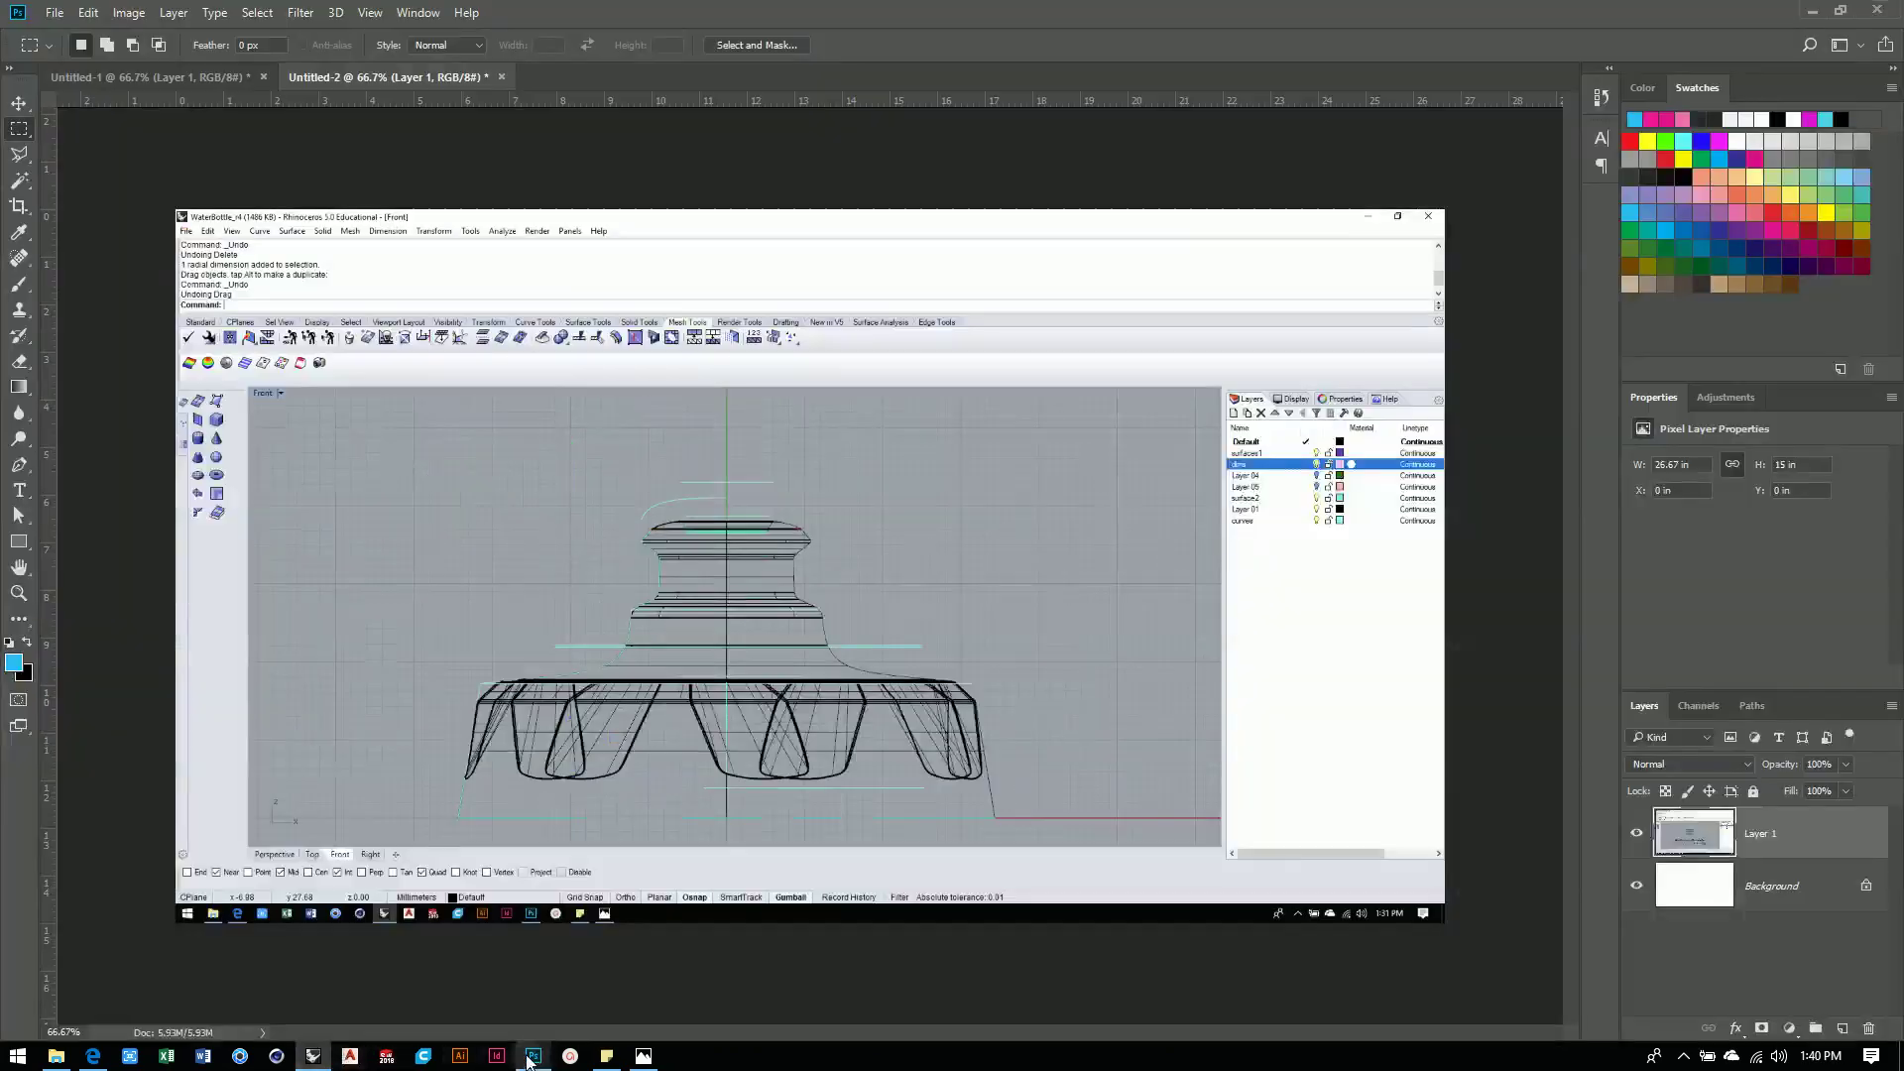
pyautogui.keyDown('ctrl'); pyautogui.rightClick(806, 636); pyautogui.keyUp('ctrl')
pyautogui.click(875, 602)
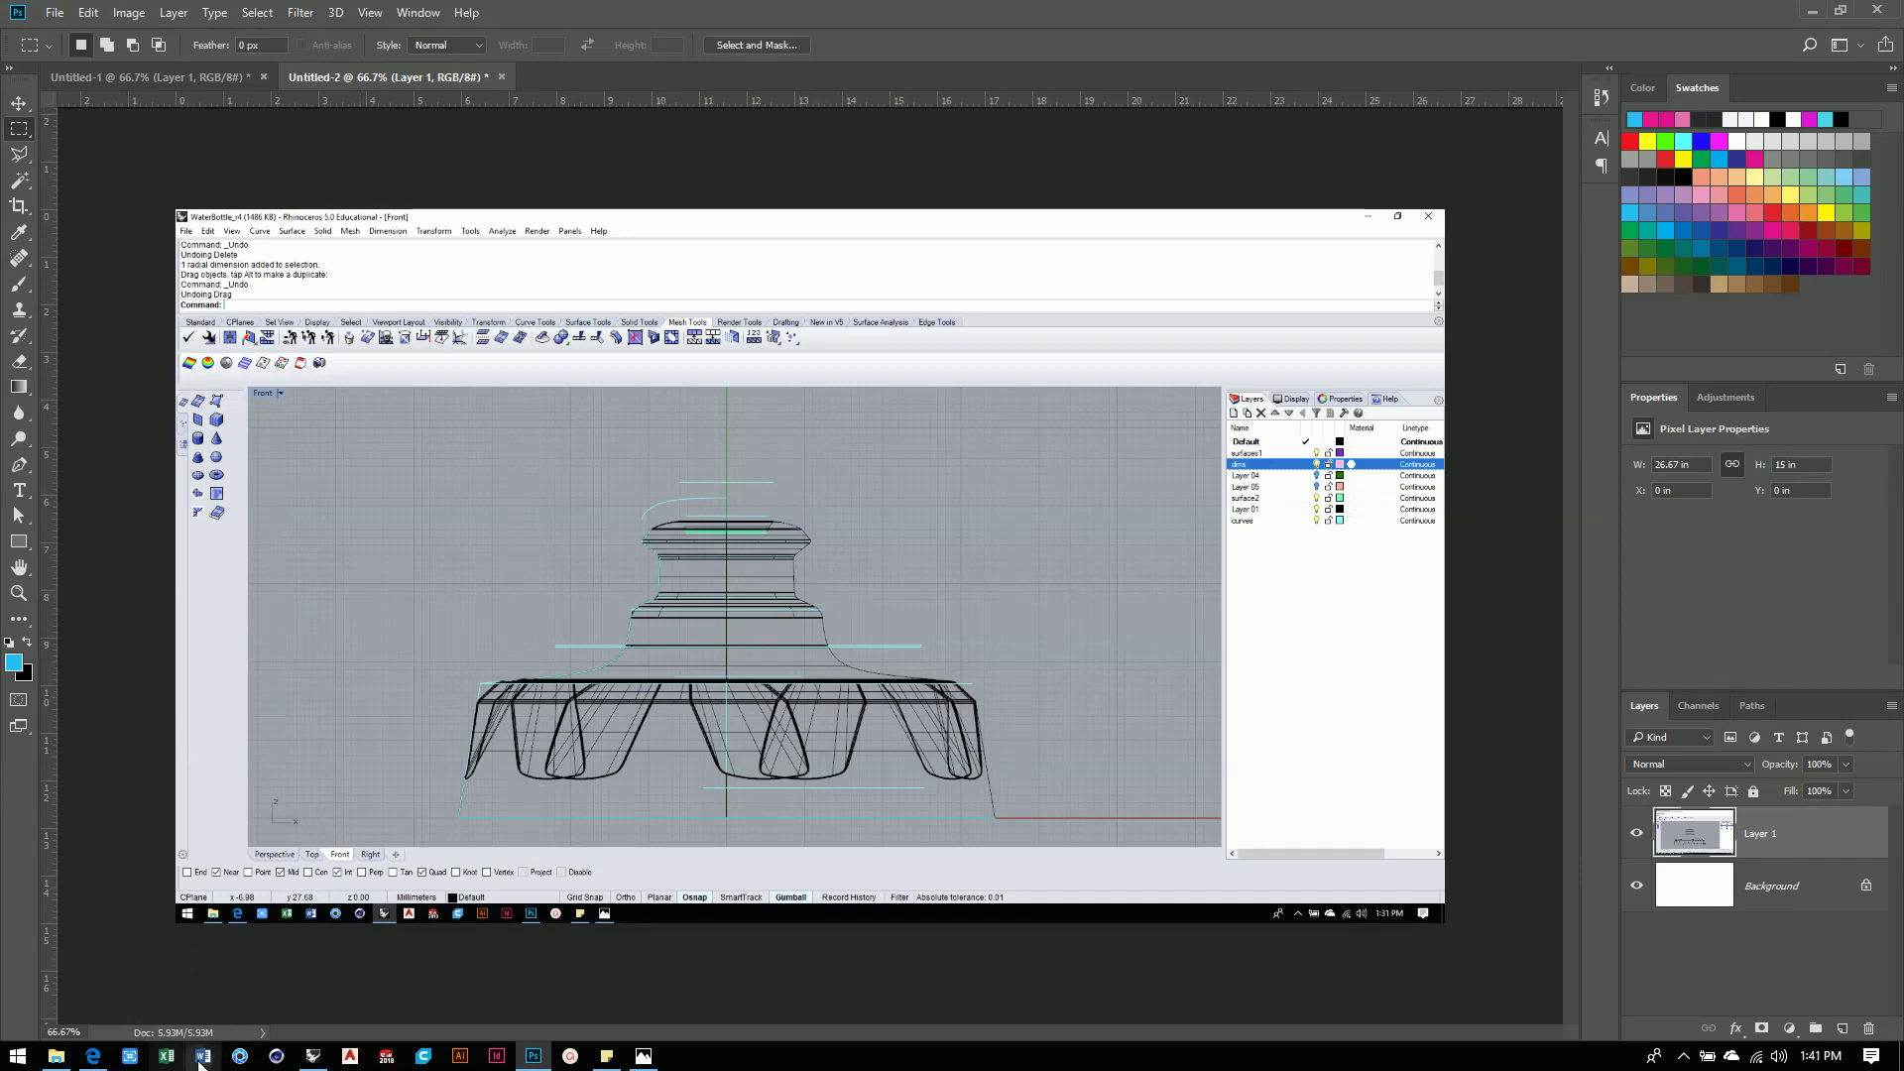
pyautogui.click(314, 1055)
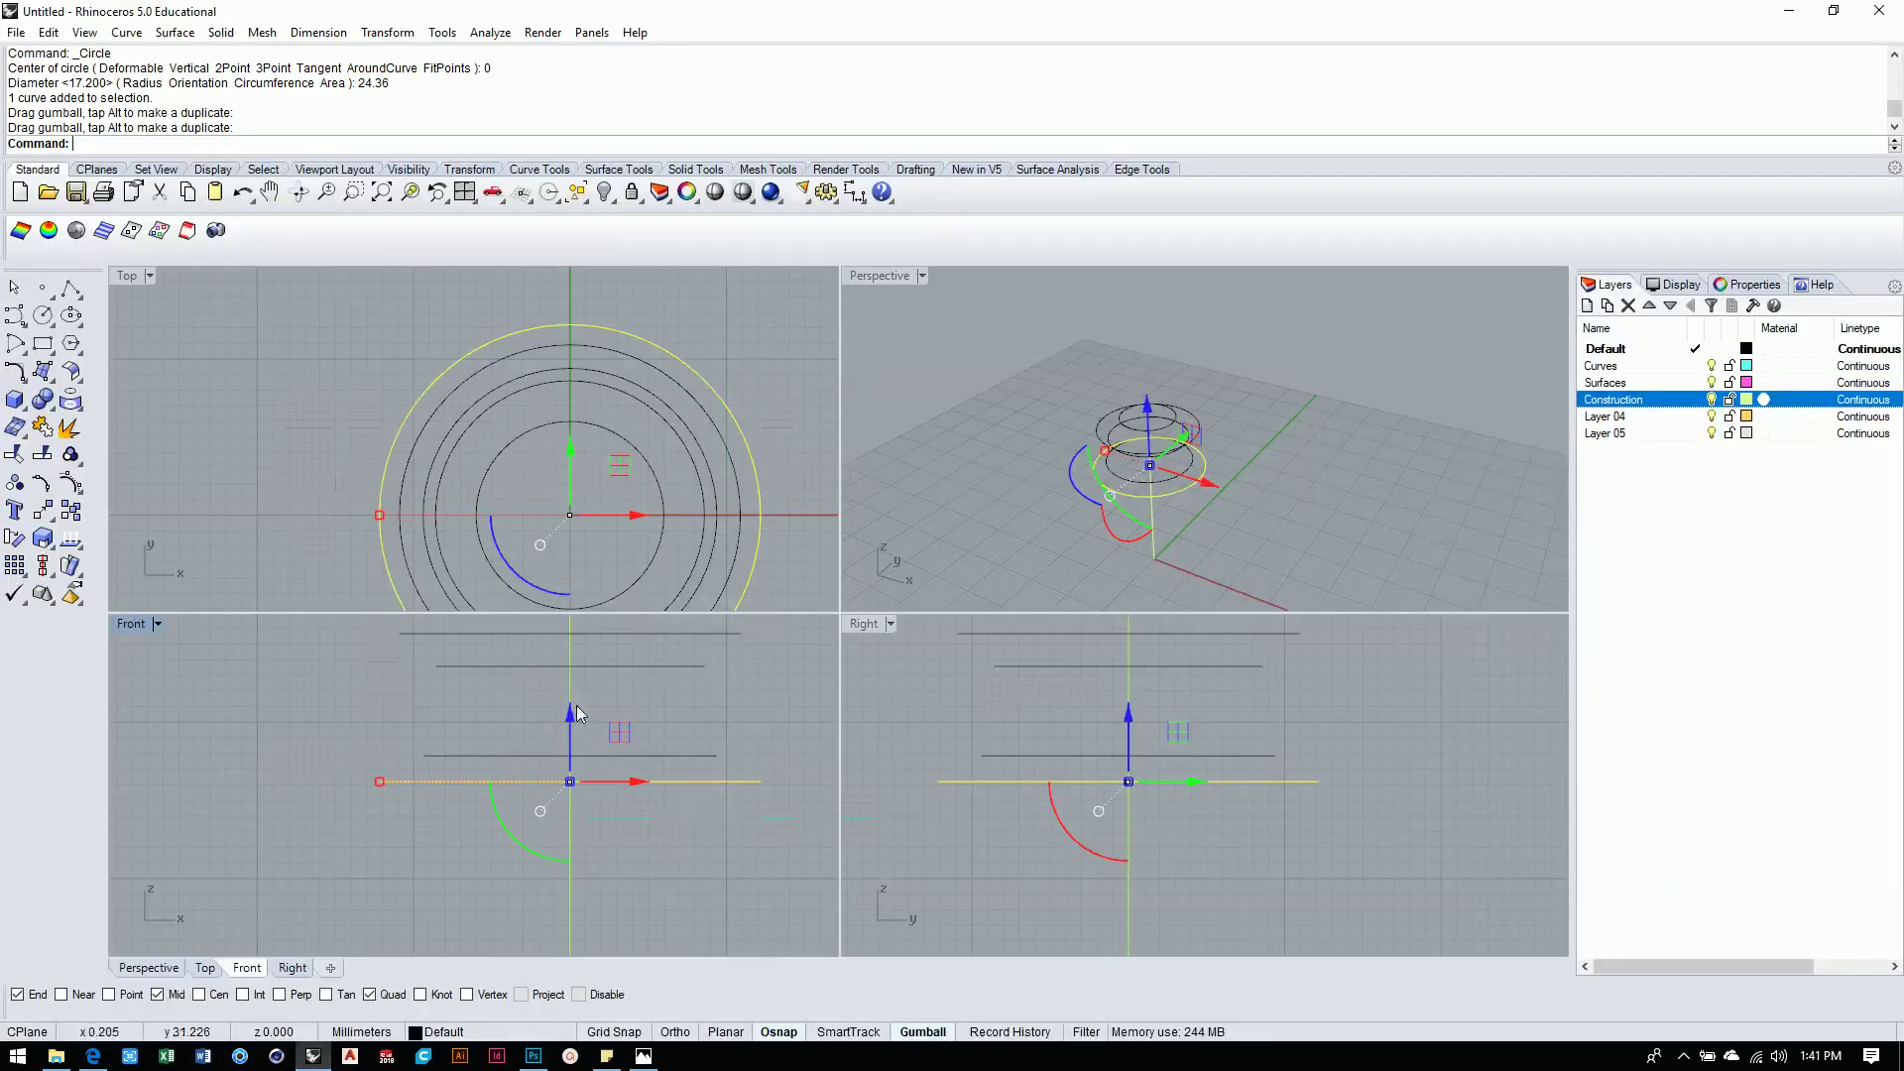
pyautogui.moveTo(567, 714); pyautogui.dragTo(574, 725)
pyautogui.click(785, 782)
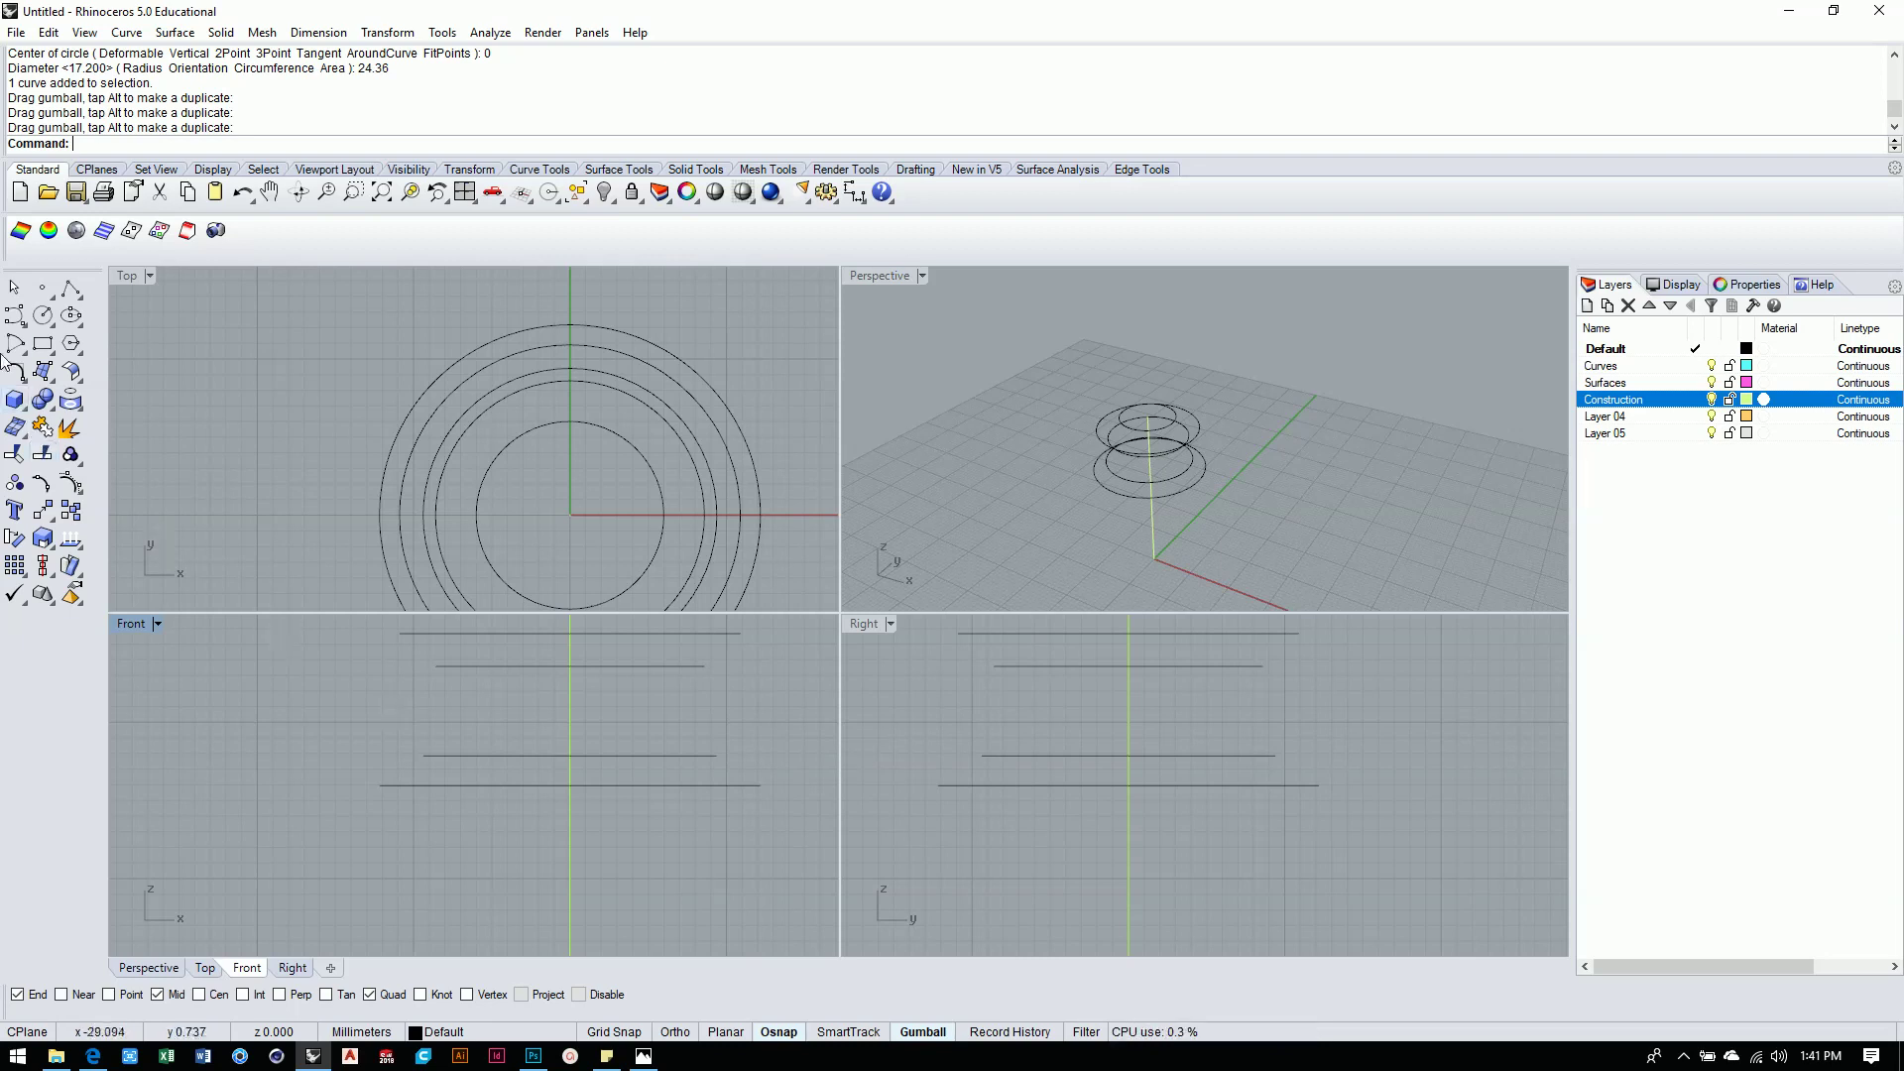
# Draw a 25.7 mm diameter circle centred at the origin in the Top view.
pyautogui.click(43, 316)
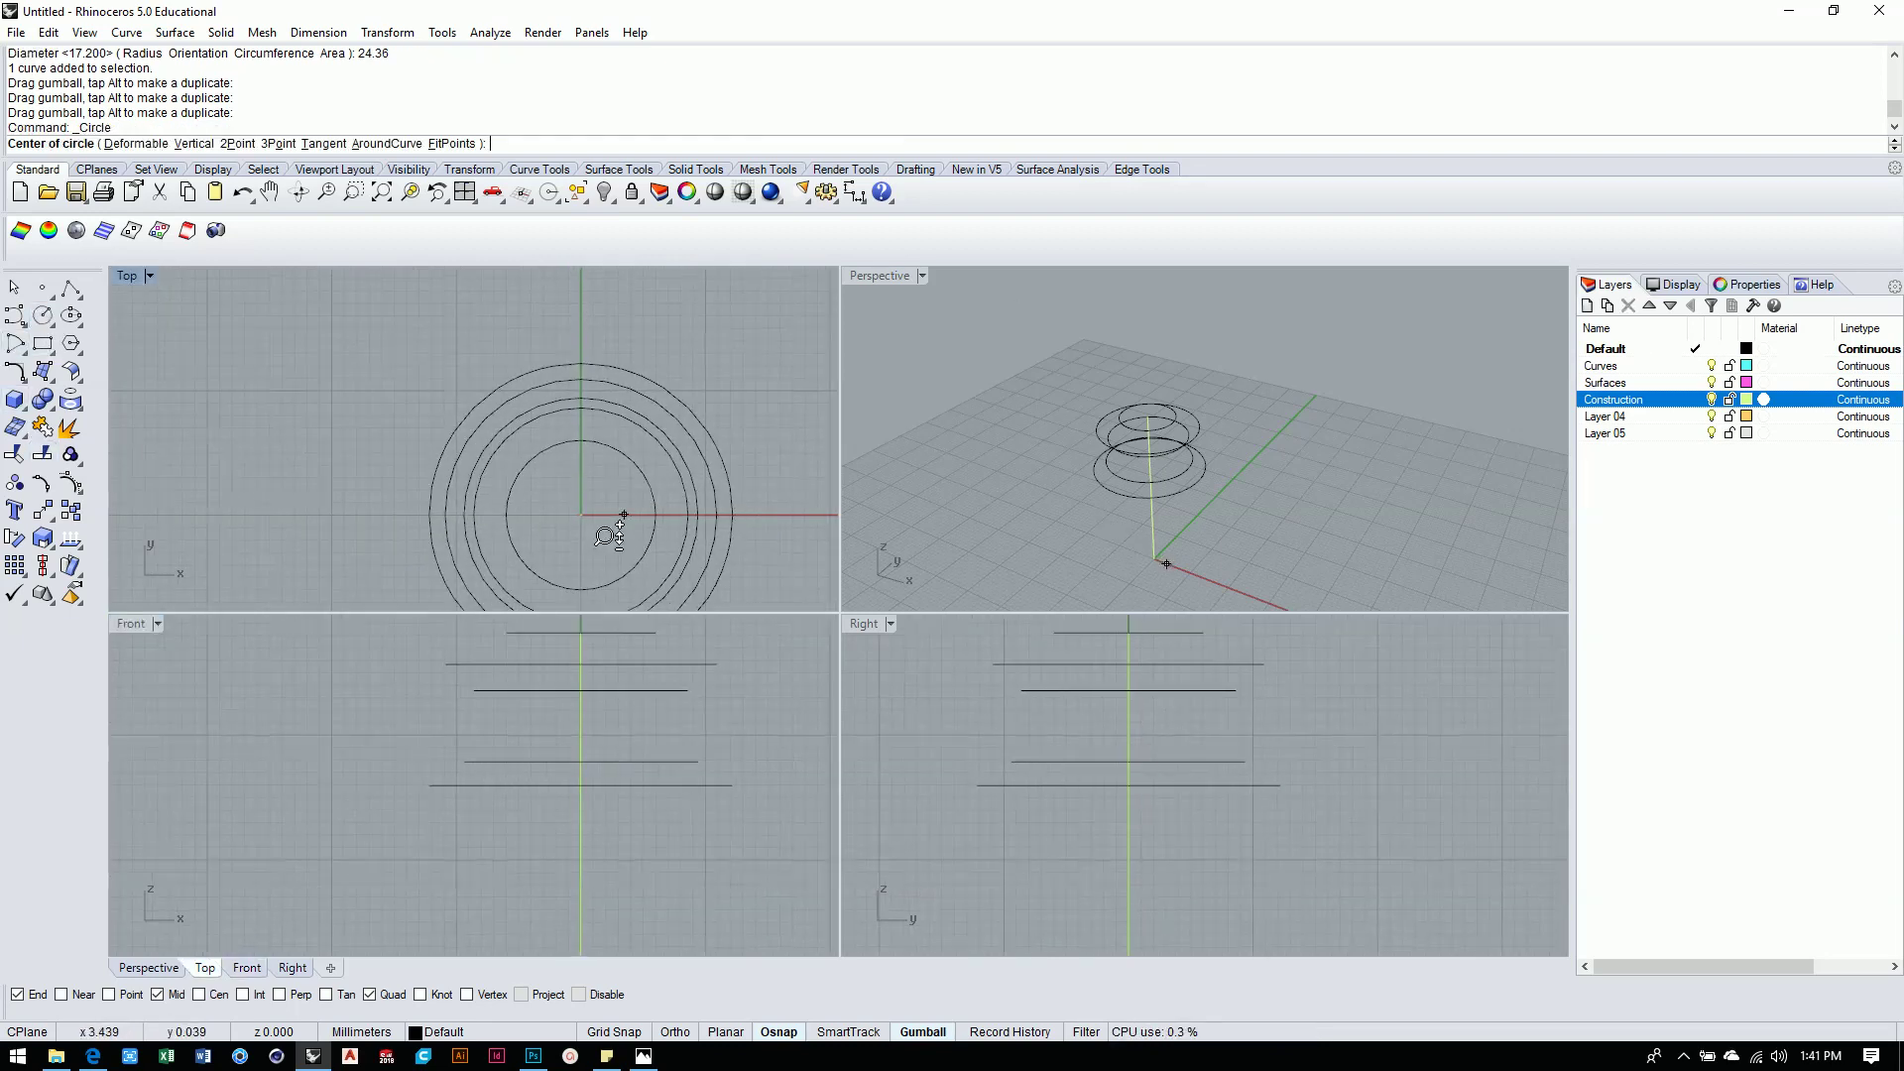
pyautogui.moveTo(608, 537); pyautogui.dragTo(571, 466, button='right')
pyautogui.write('0')
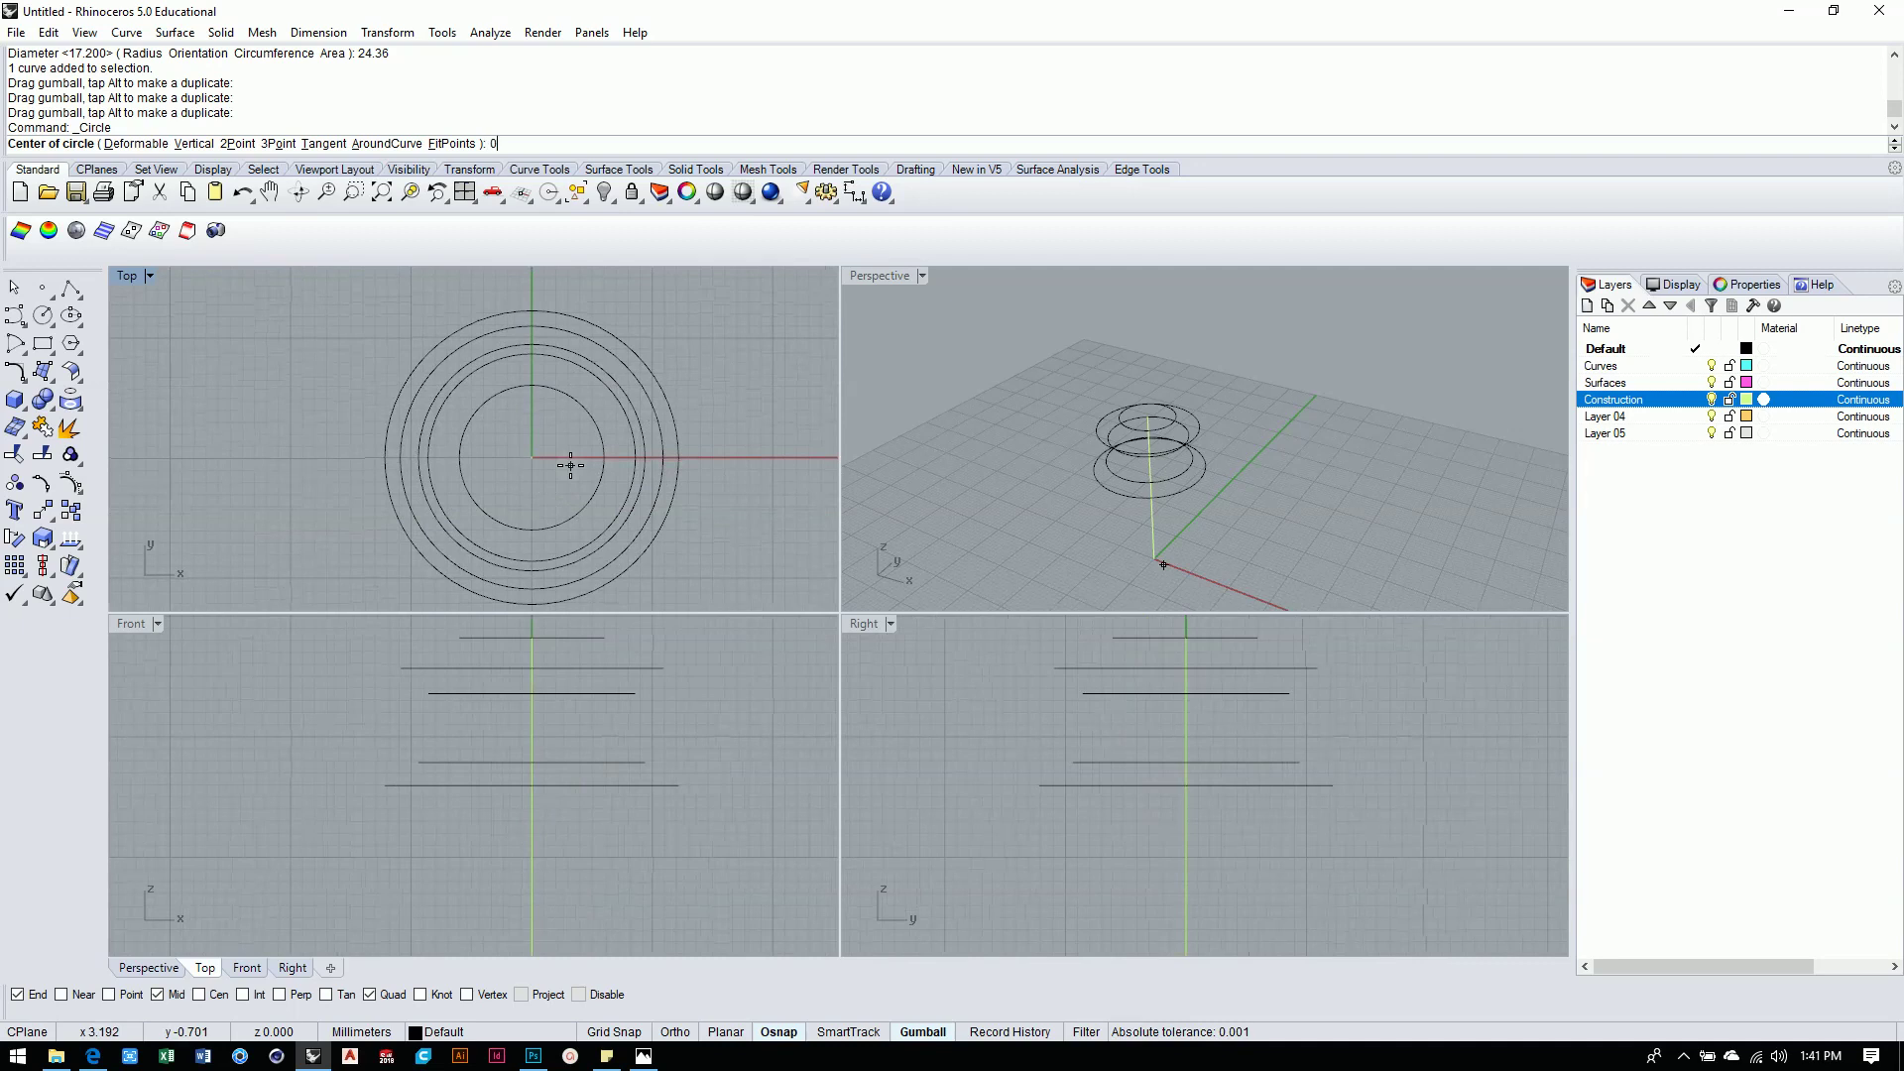
pyautogui.press('Return')
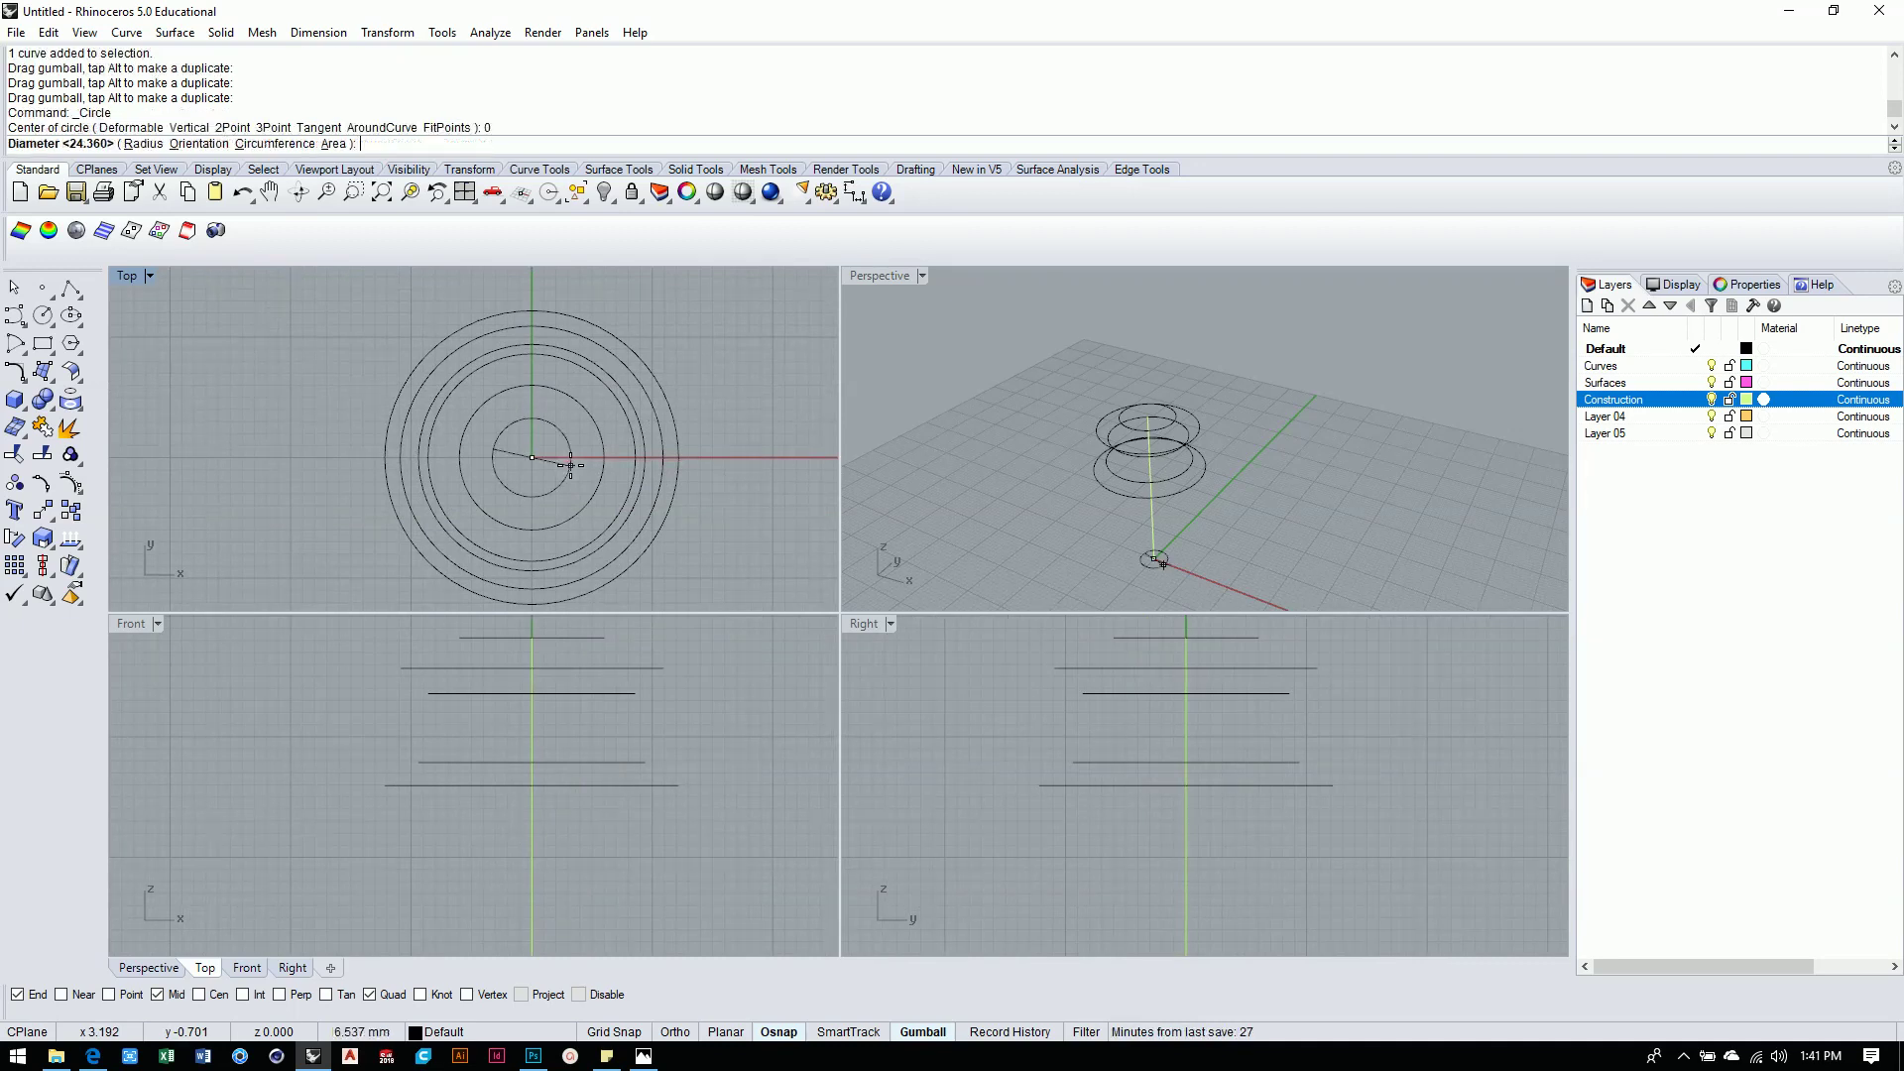
pyautogui.write('25.7')
pyautogui.press('Return')
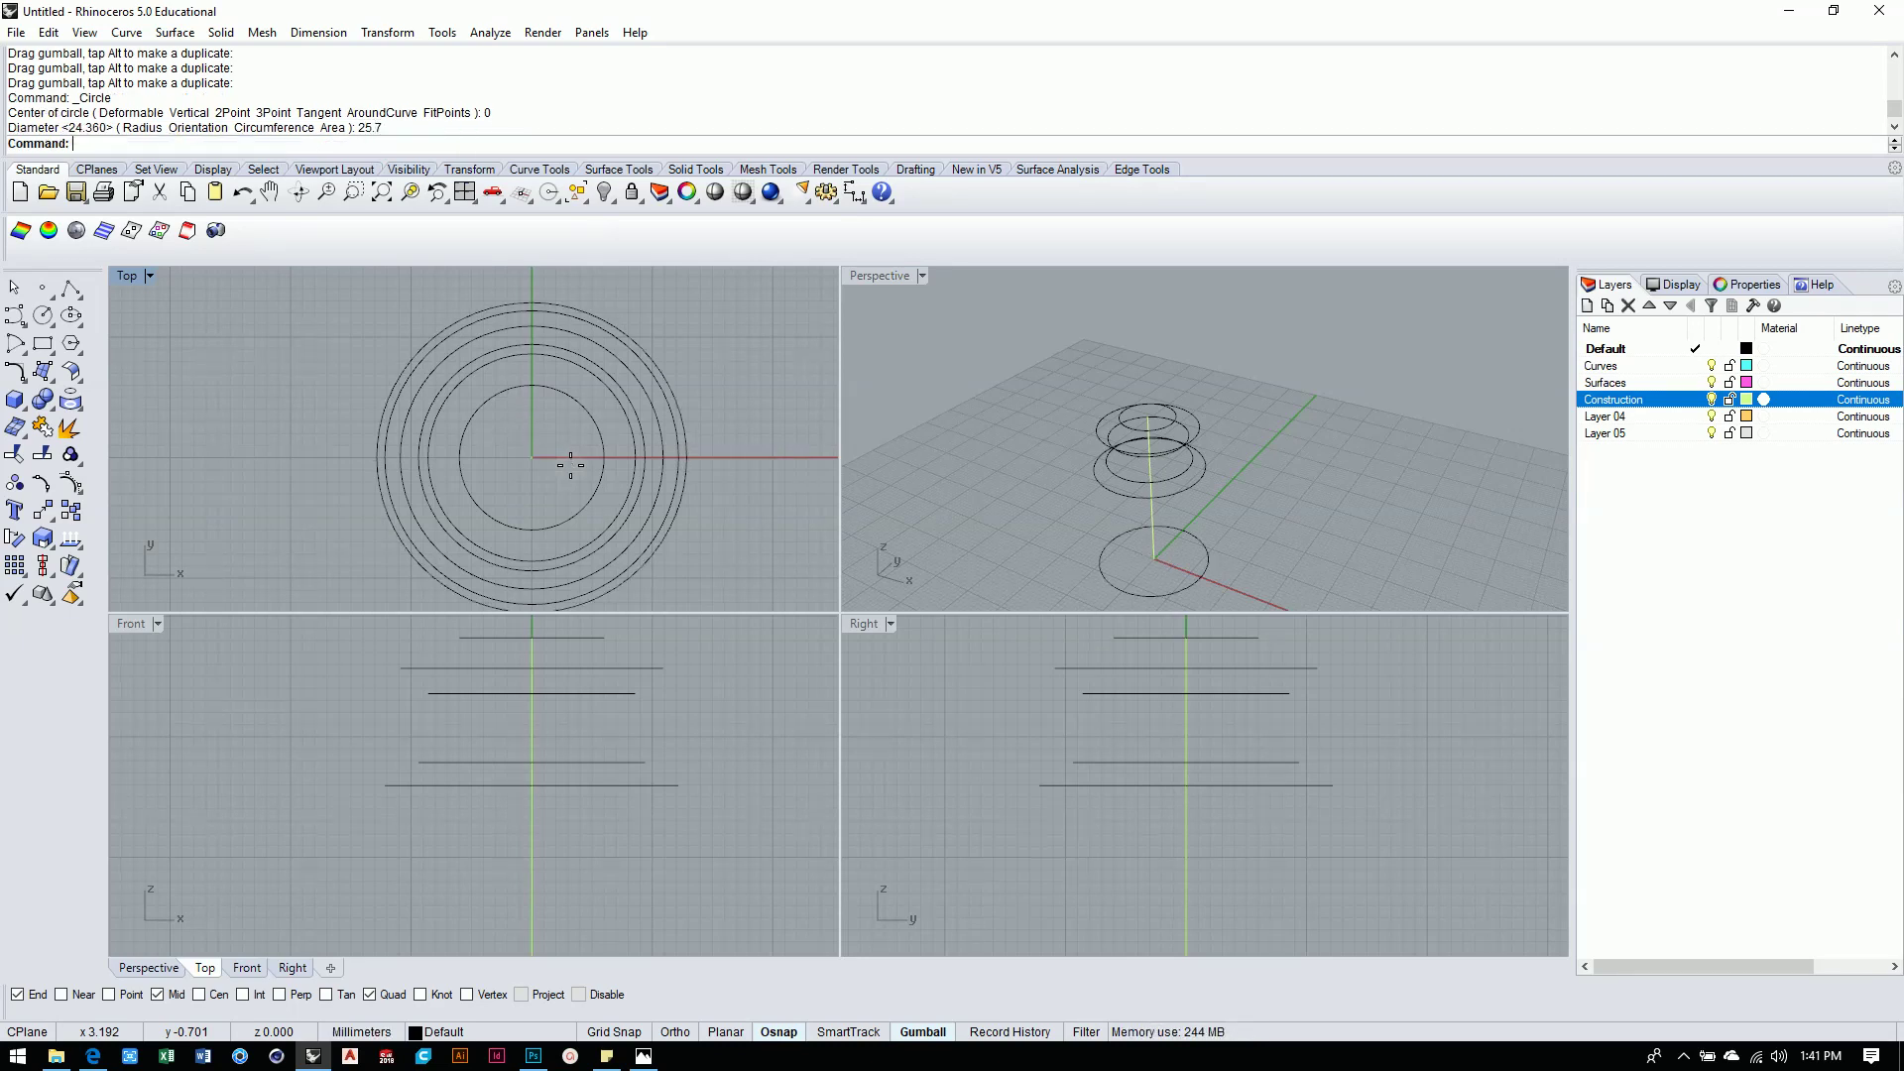
# Move the 25.7 mm circle straight up the centre line to below the 24.36 mm circle.
pyautogui.click(1204, 570)
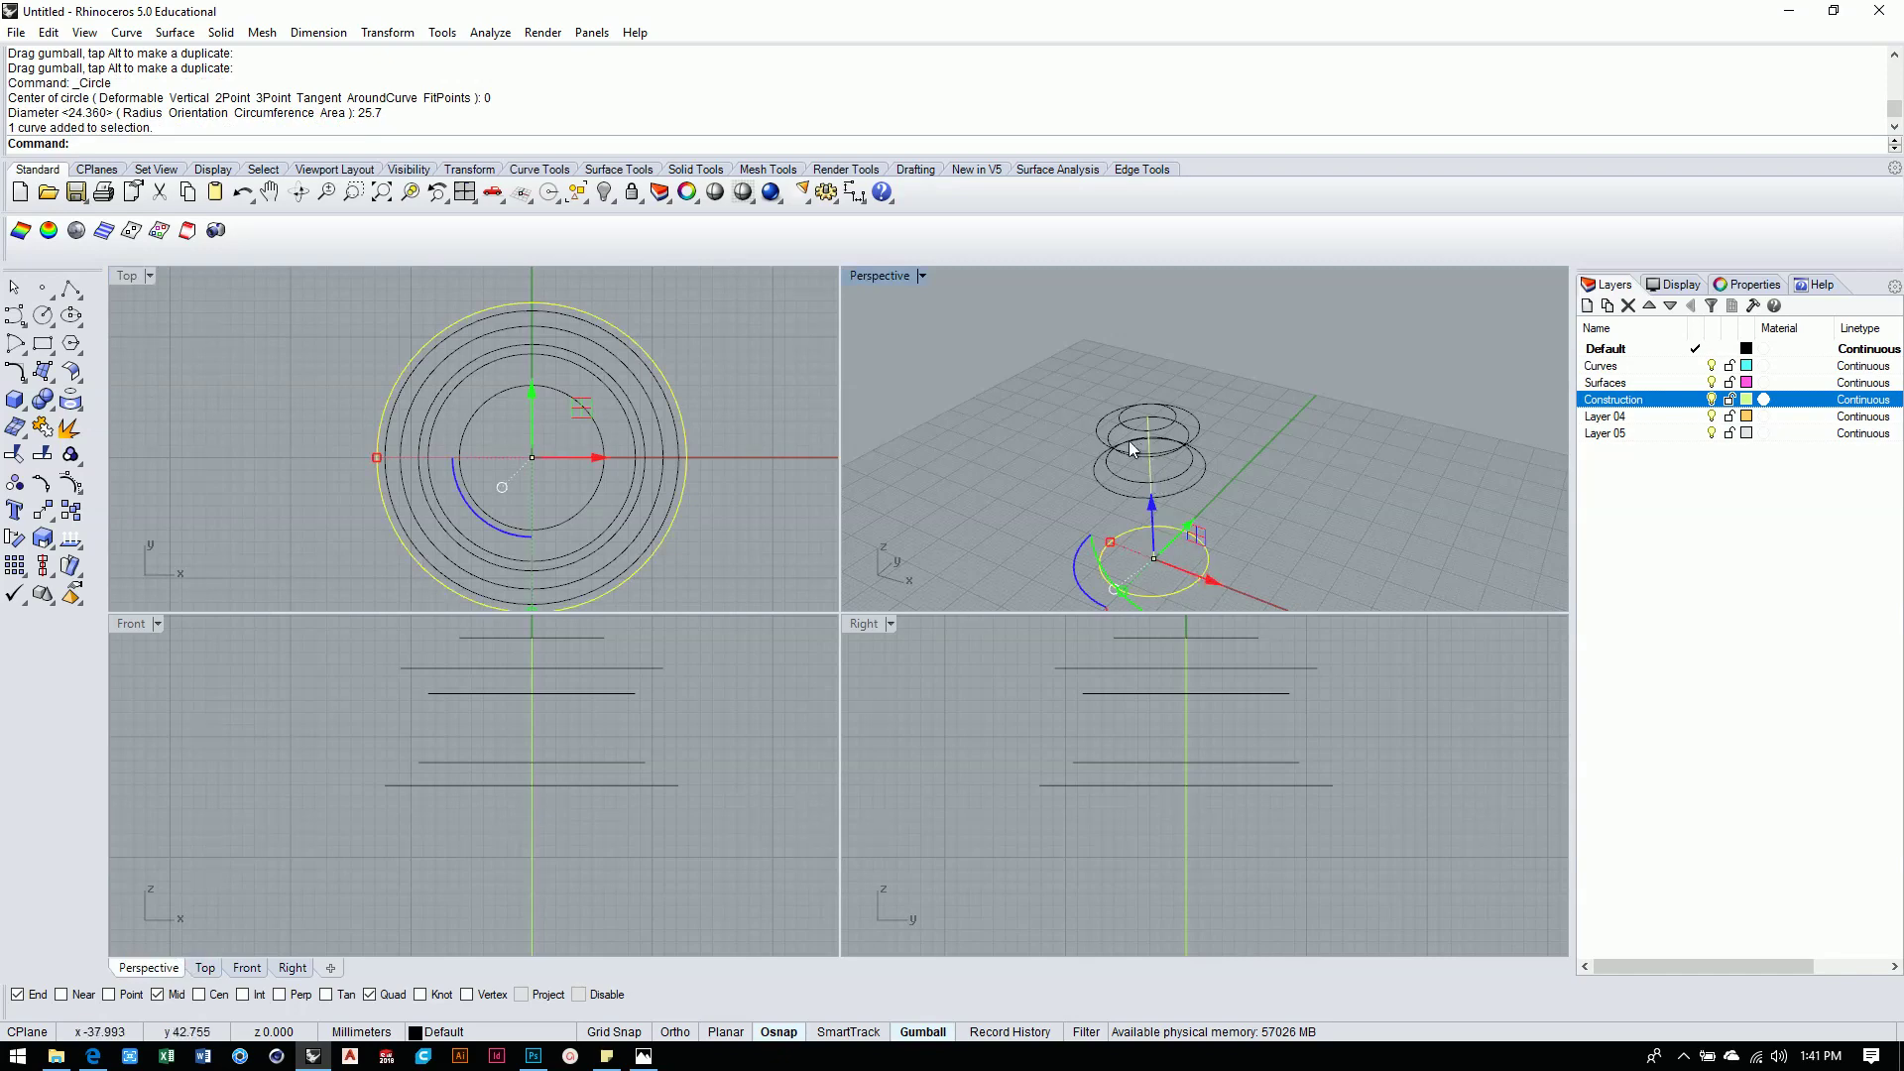
pyautogui.scroll(-2, 746, 718)
pyautogui.scroll(-2, 746, 719)
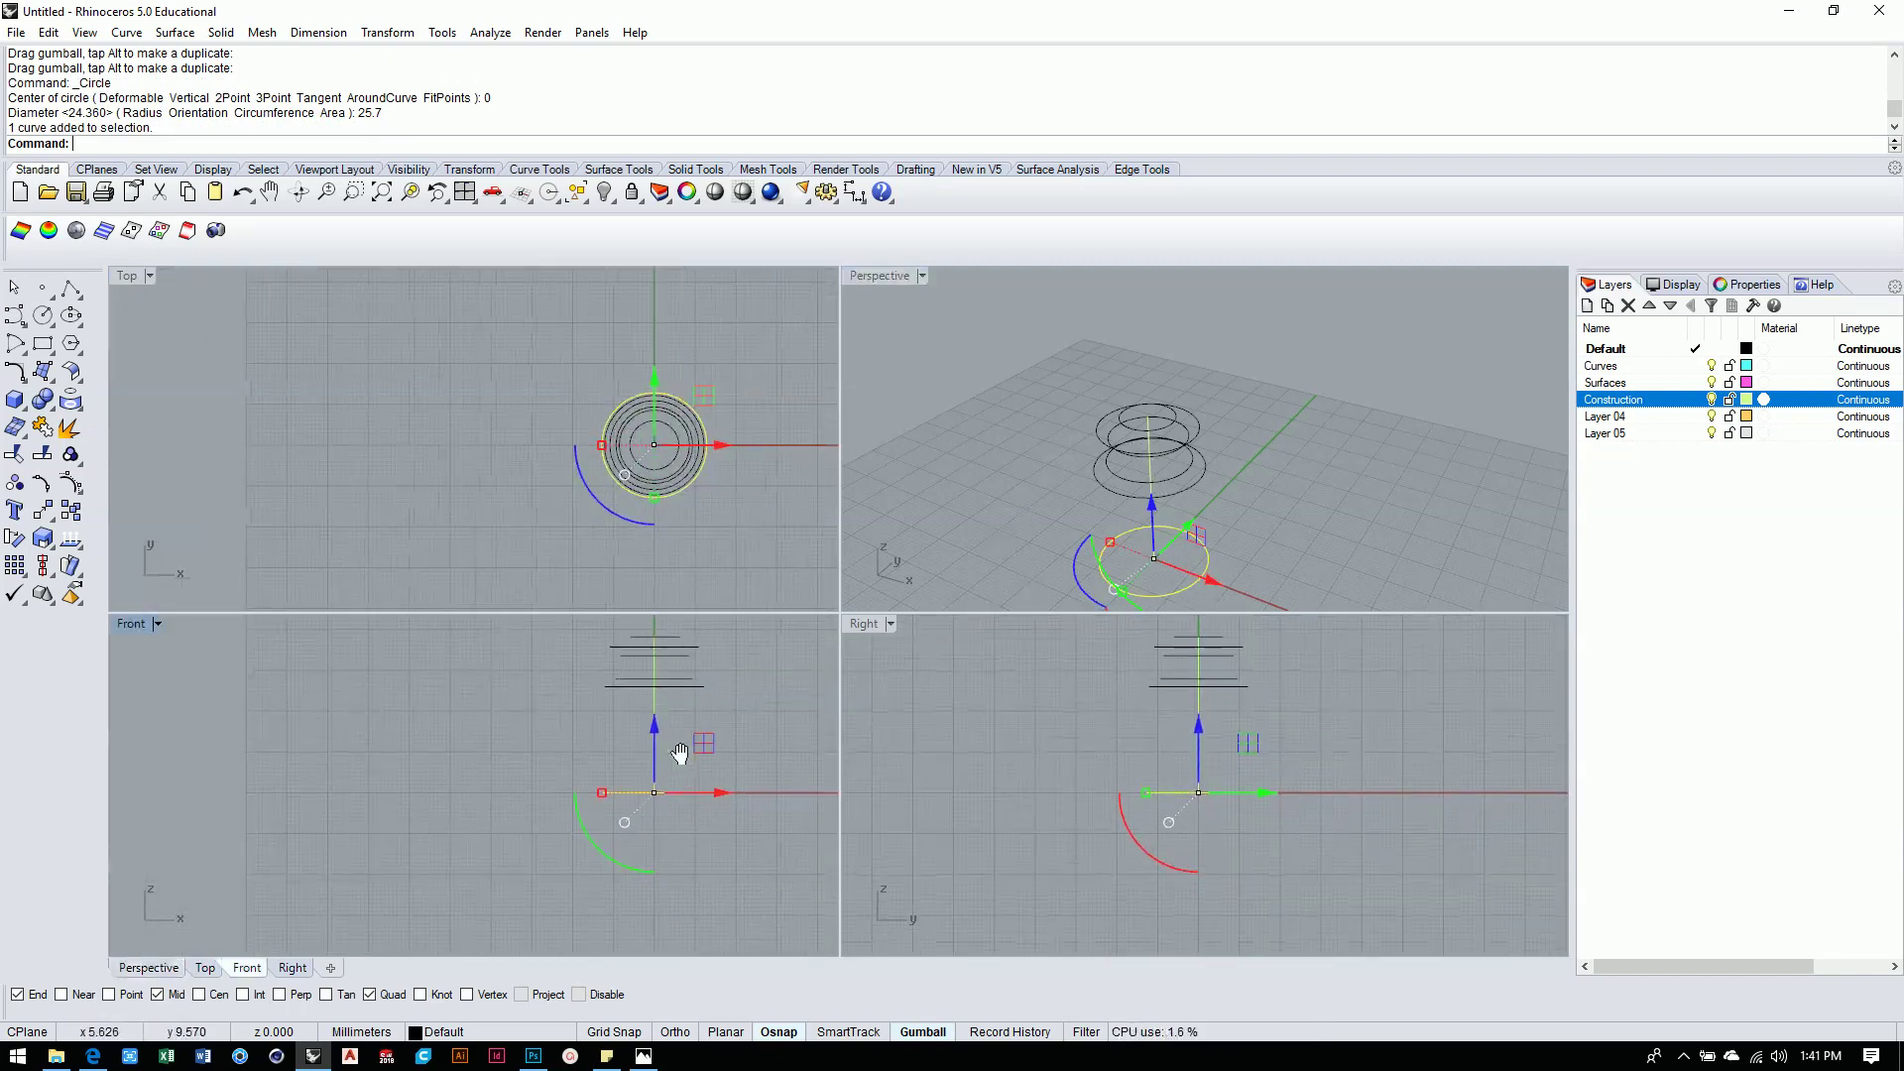
pyautogui.moveTo(653, 734); pyautogui.dragTo(649, 640)
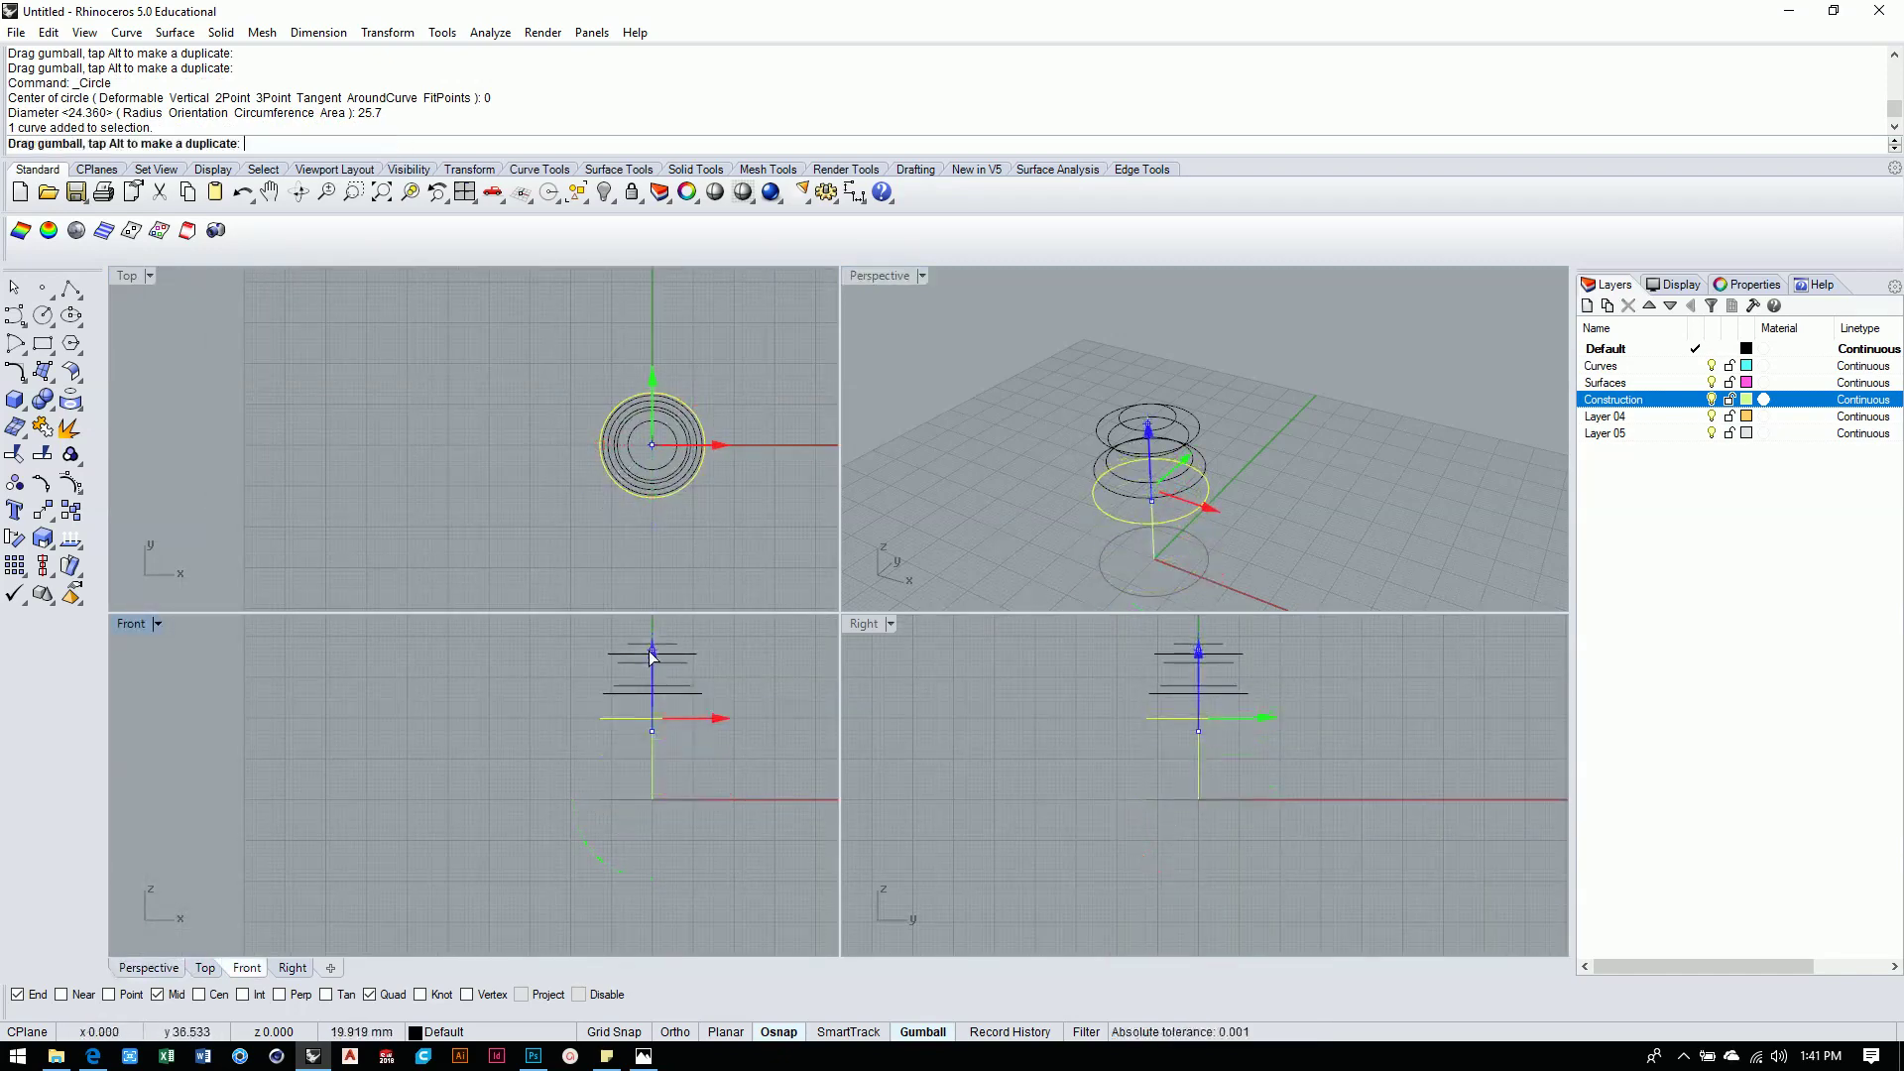
# Raise the 25.7 mm circle slightly to fine-tune its gap below the 24.36 mm circle and deselect it.
pyautogui.scroll(2, 757, 693)
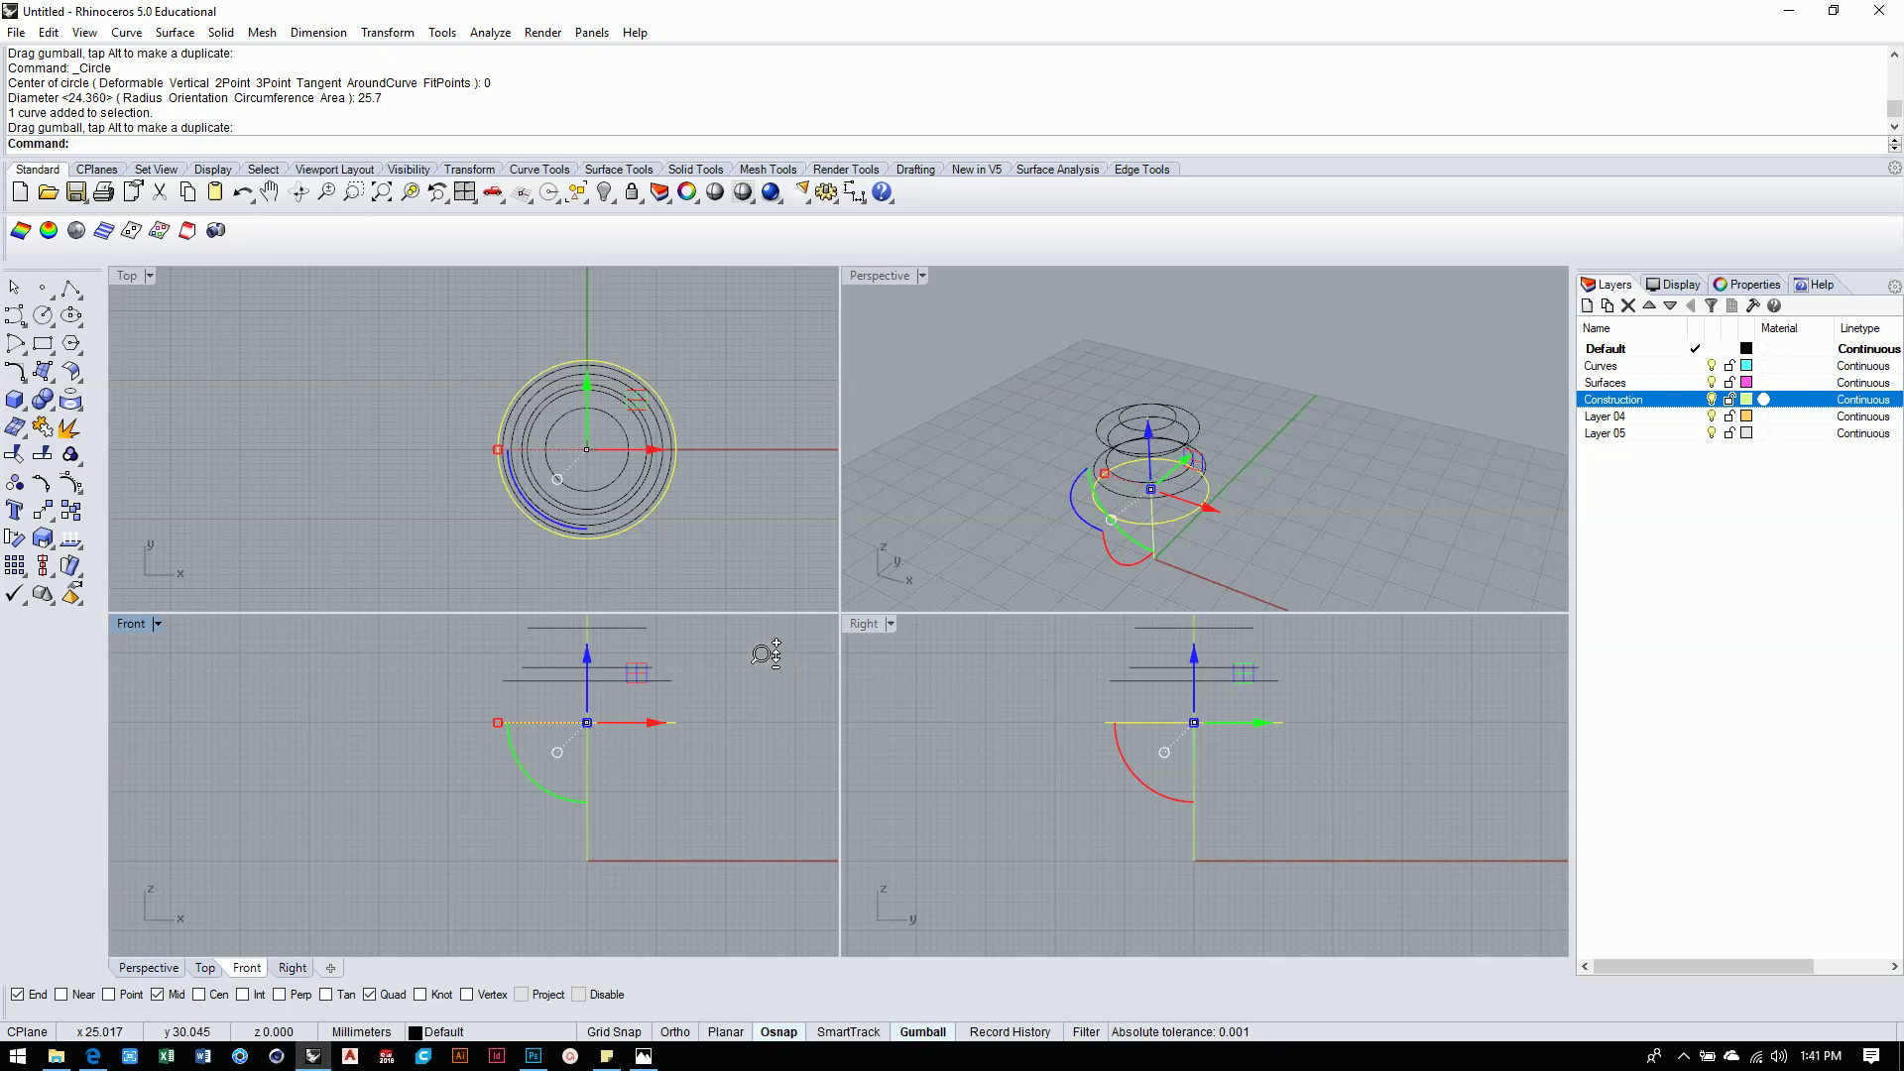
pyautogui.scroll(2, 766, 655)
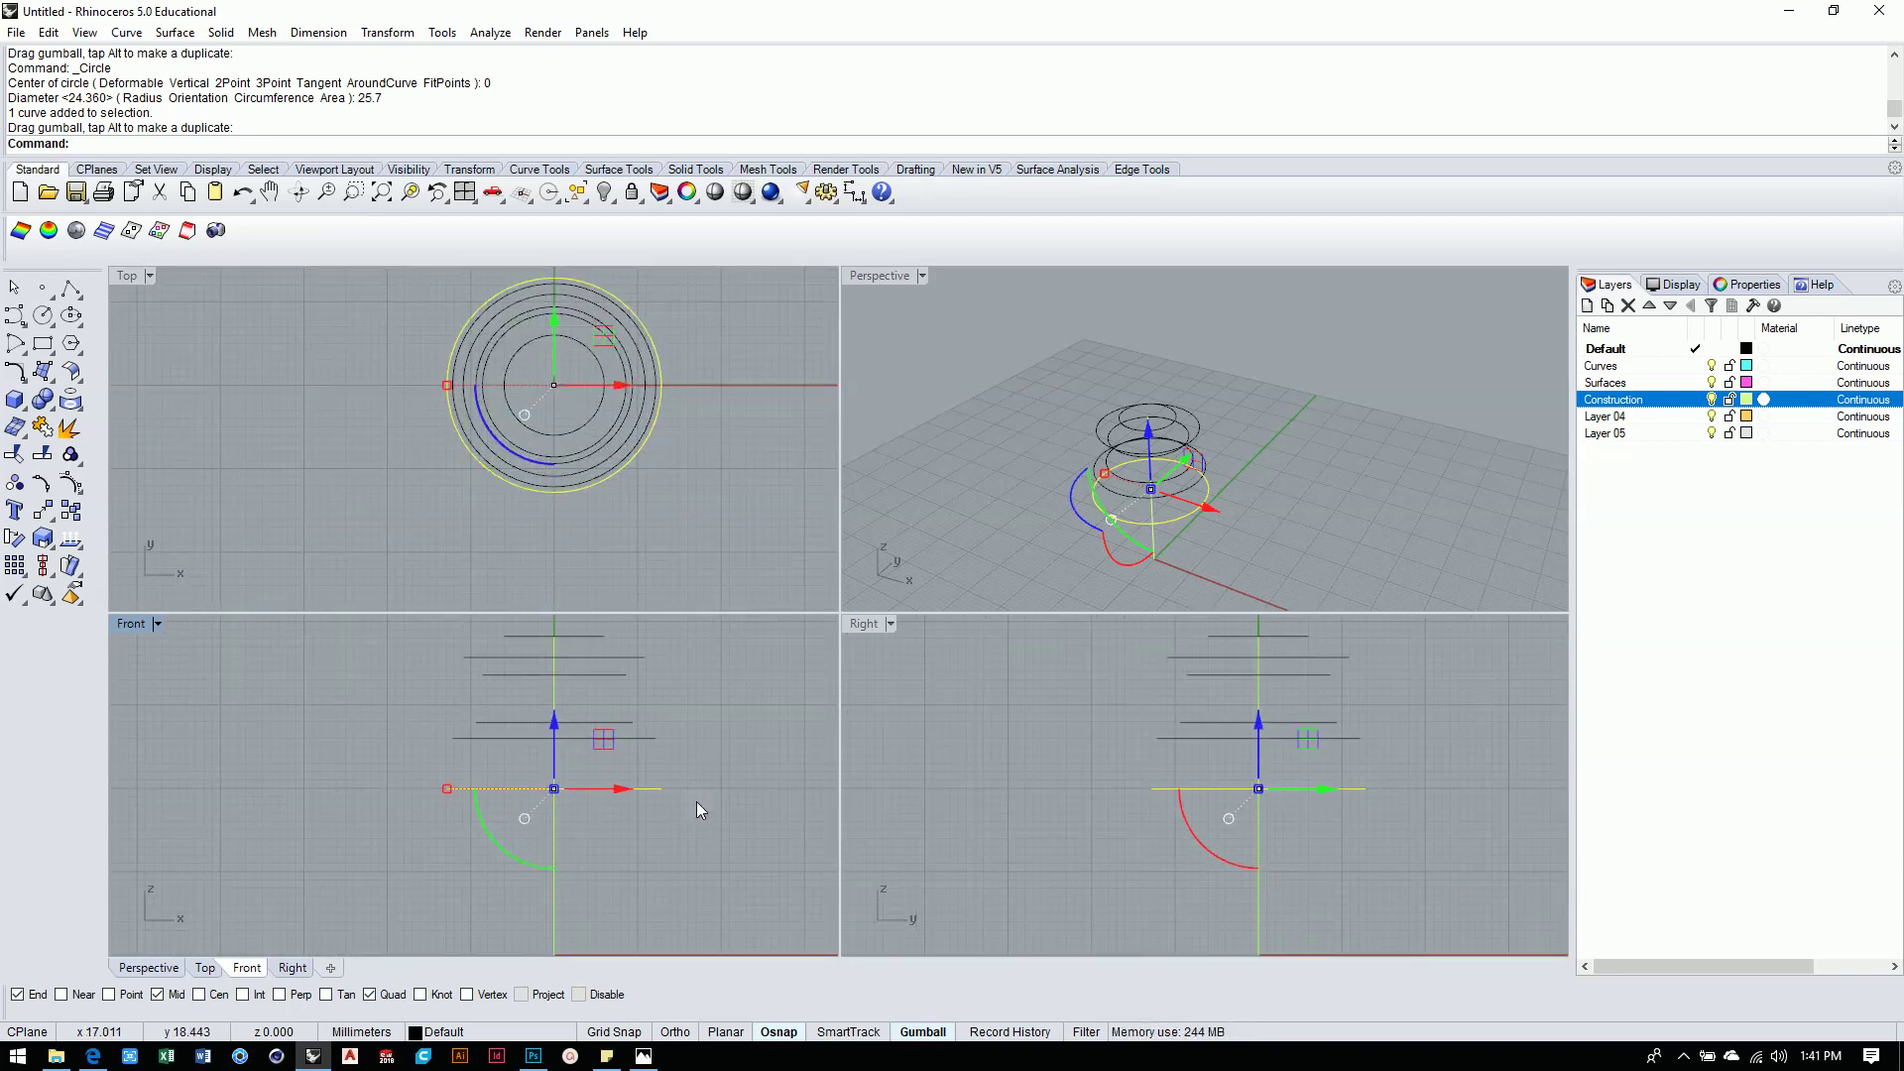
pyautogui.scroll(2, 676, 716)
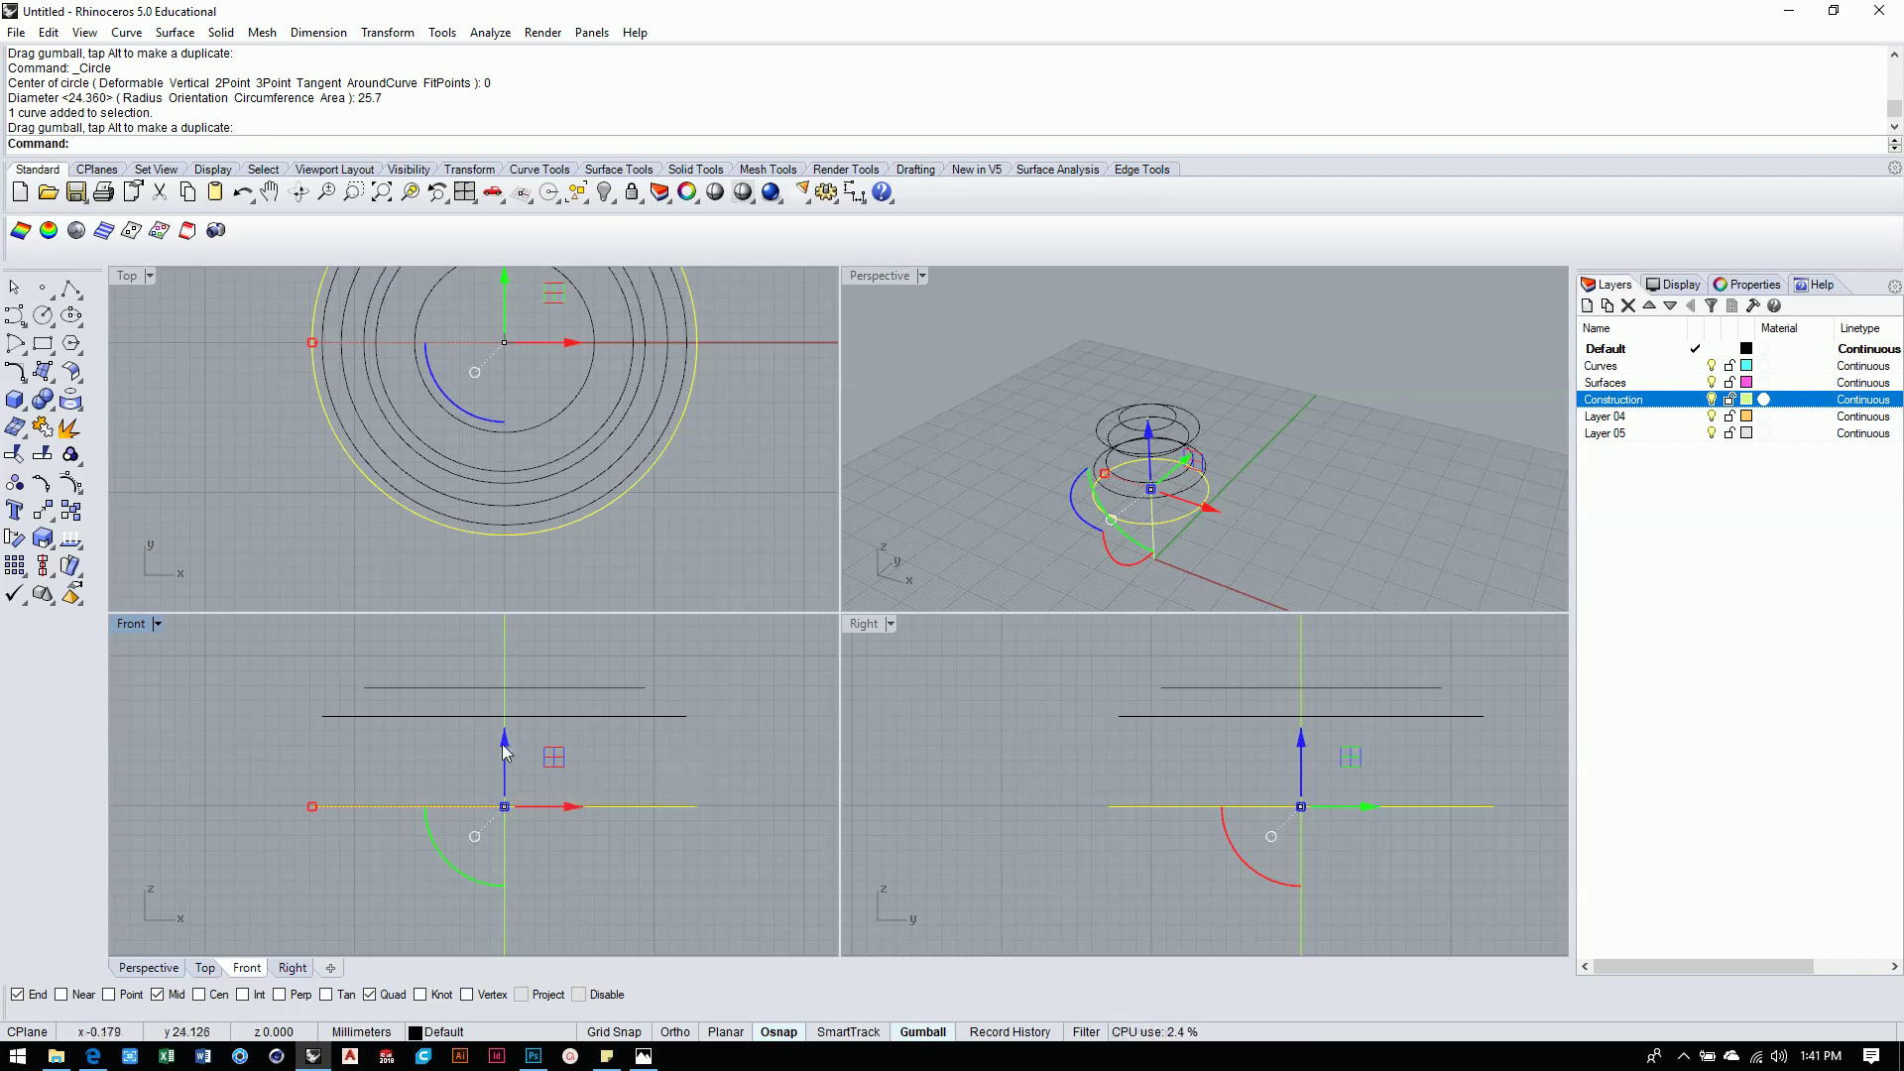
pyautogui.moveTo(504, 740); pyautogui.dragTo(688, 768)
pyautogui.scroll(-2, 689, 768)
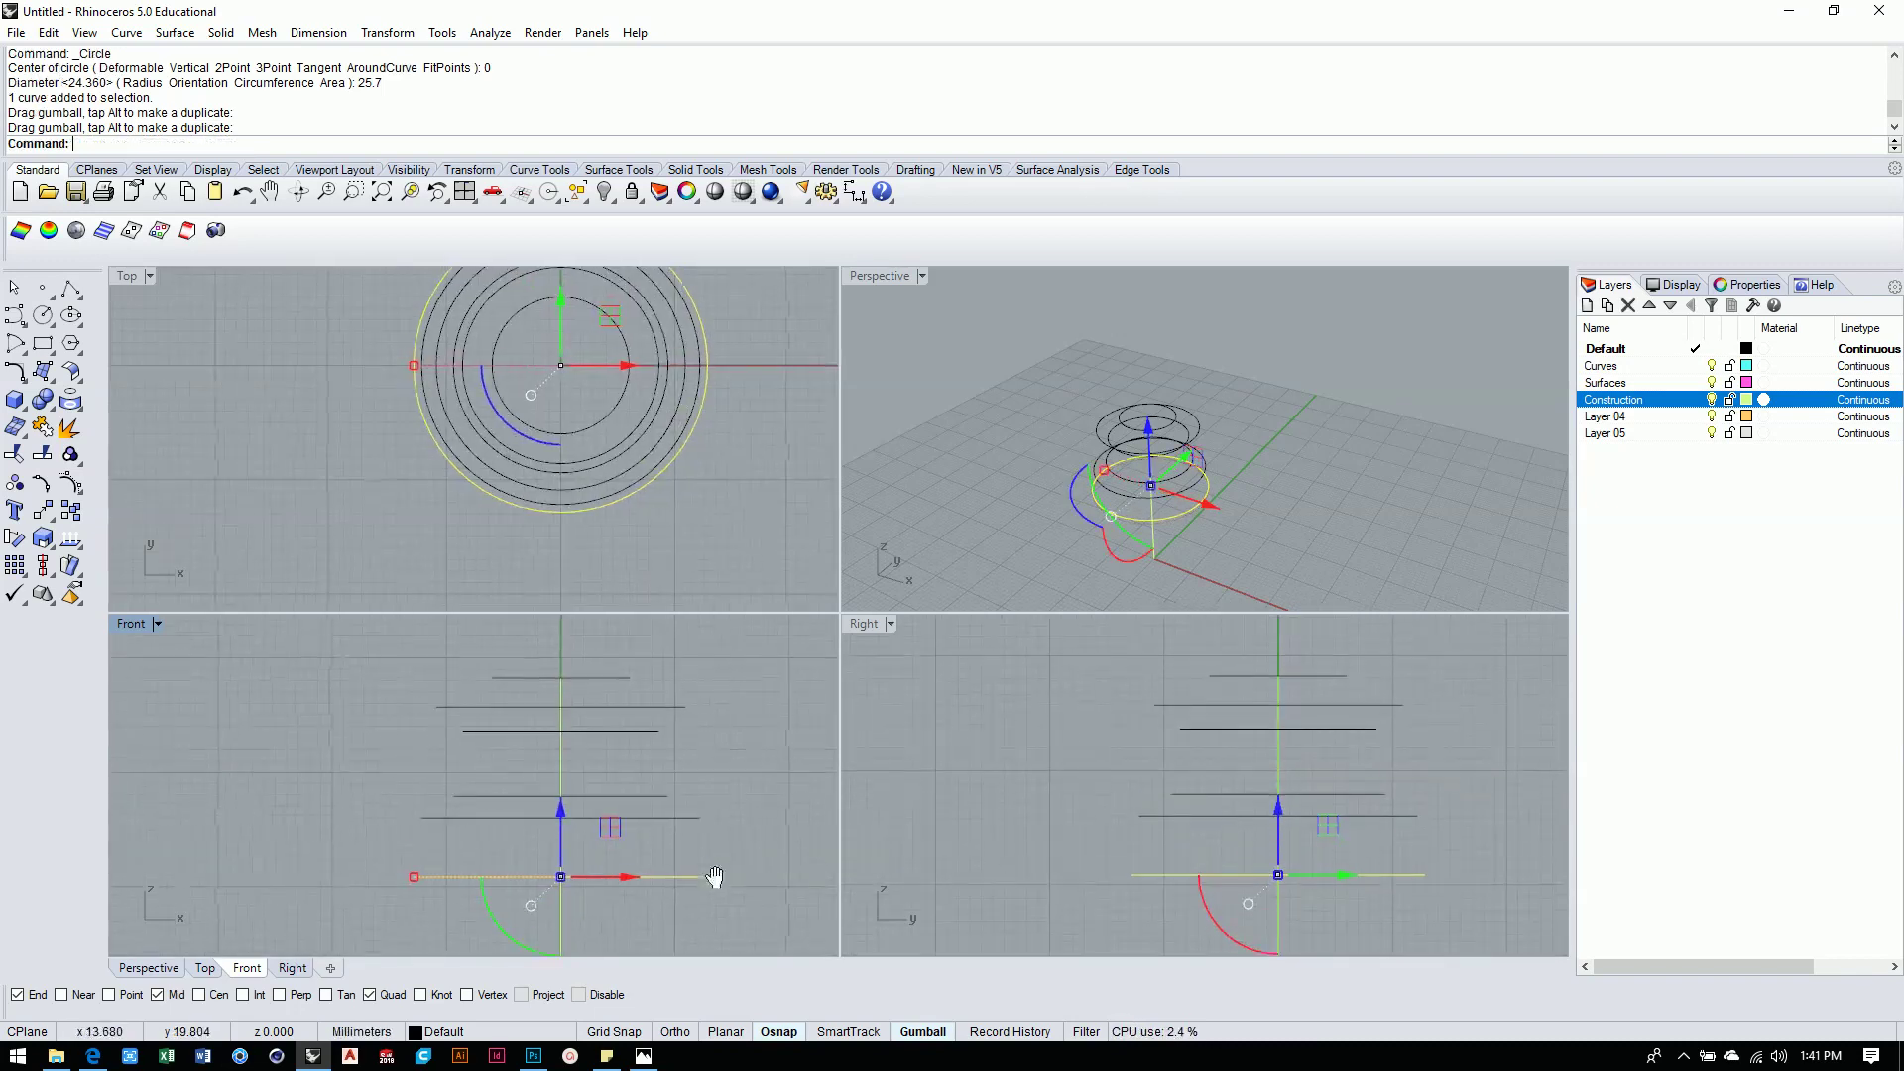
pyautogui.moveTo(563, 805); pyautogui.dragTo(563, 809)
pyautogui.click(746, 844)
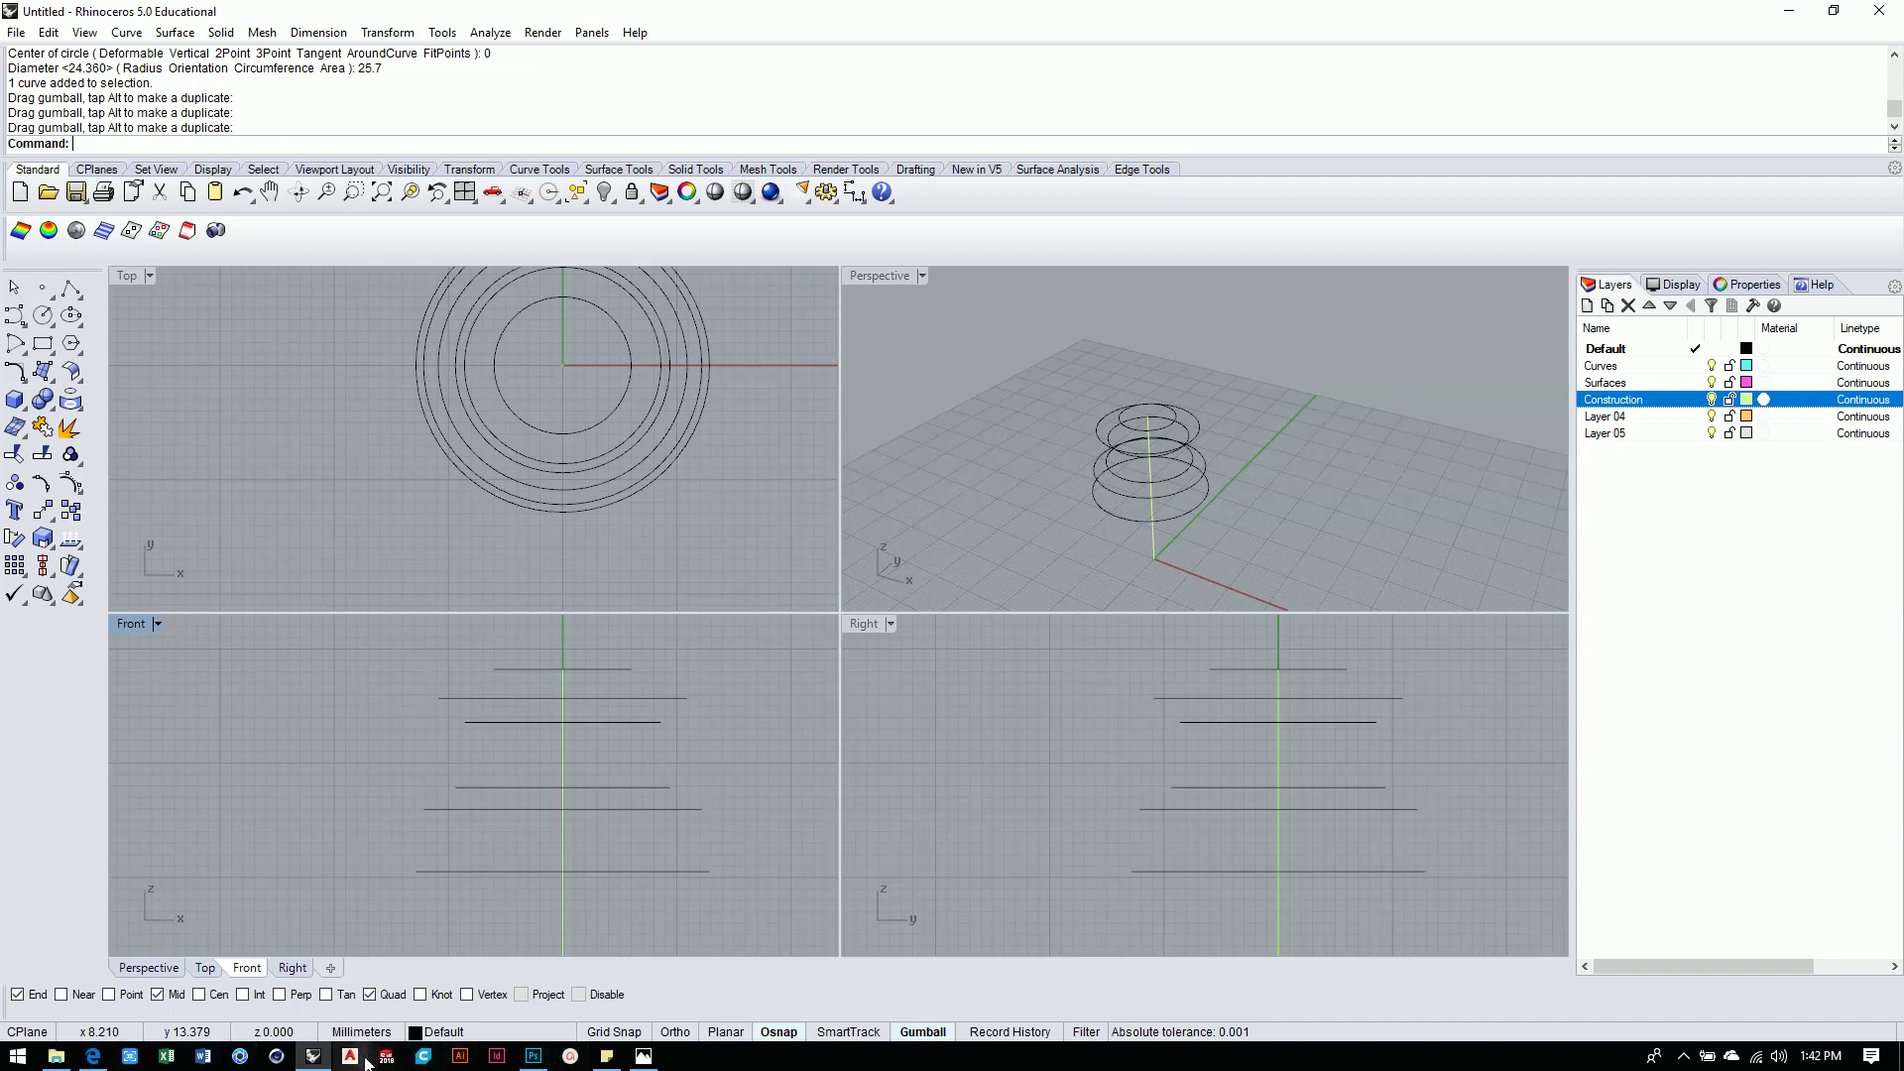
# Switch to Photoshop to examine the front-view reference and the diameter callouts in the perspective reference, then return to Rhino.
pyautogui.moveTo(318, 1058)
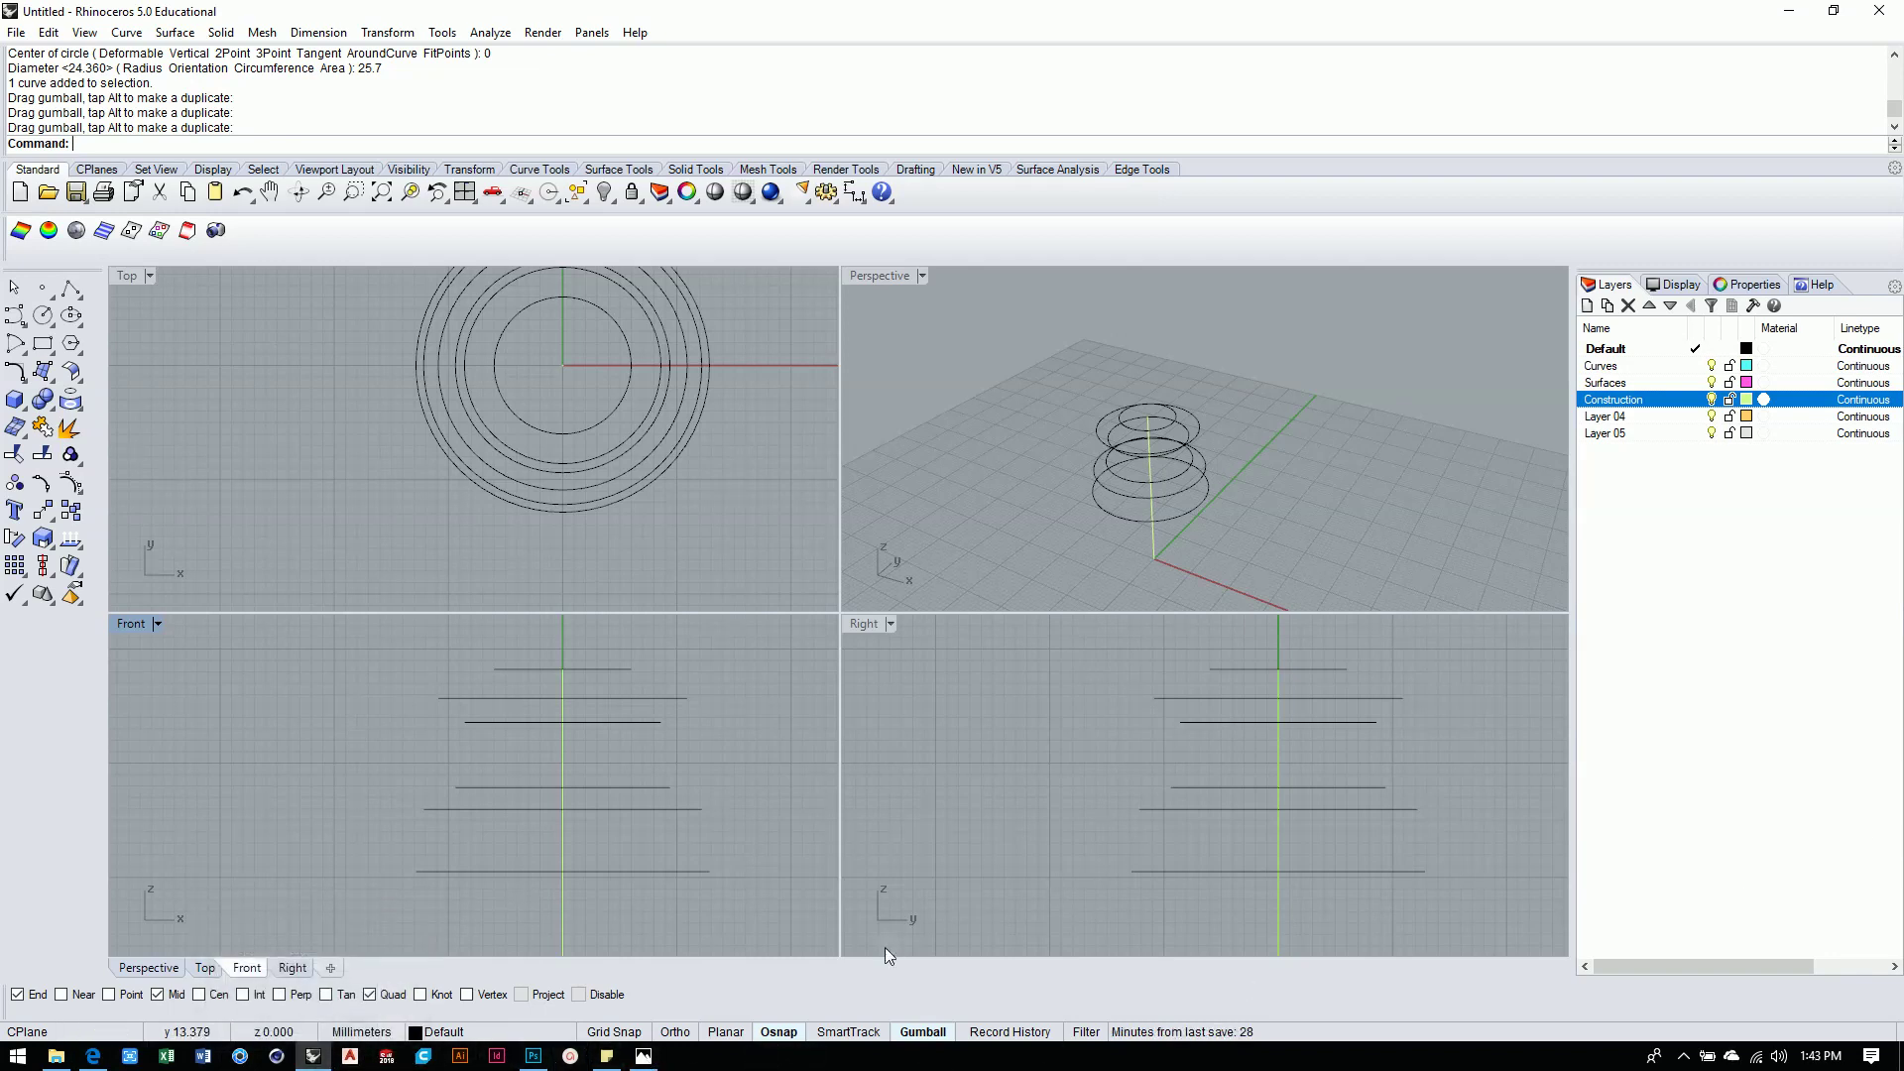
pyautogui.click(533, 1057)
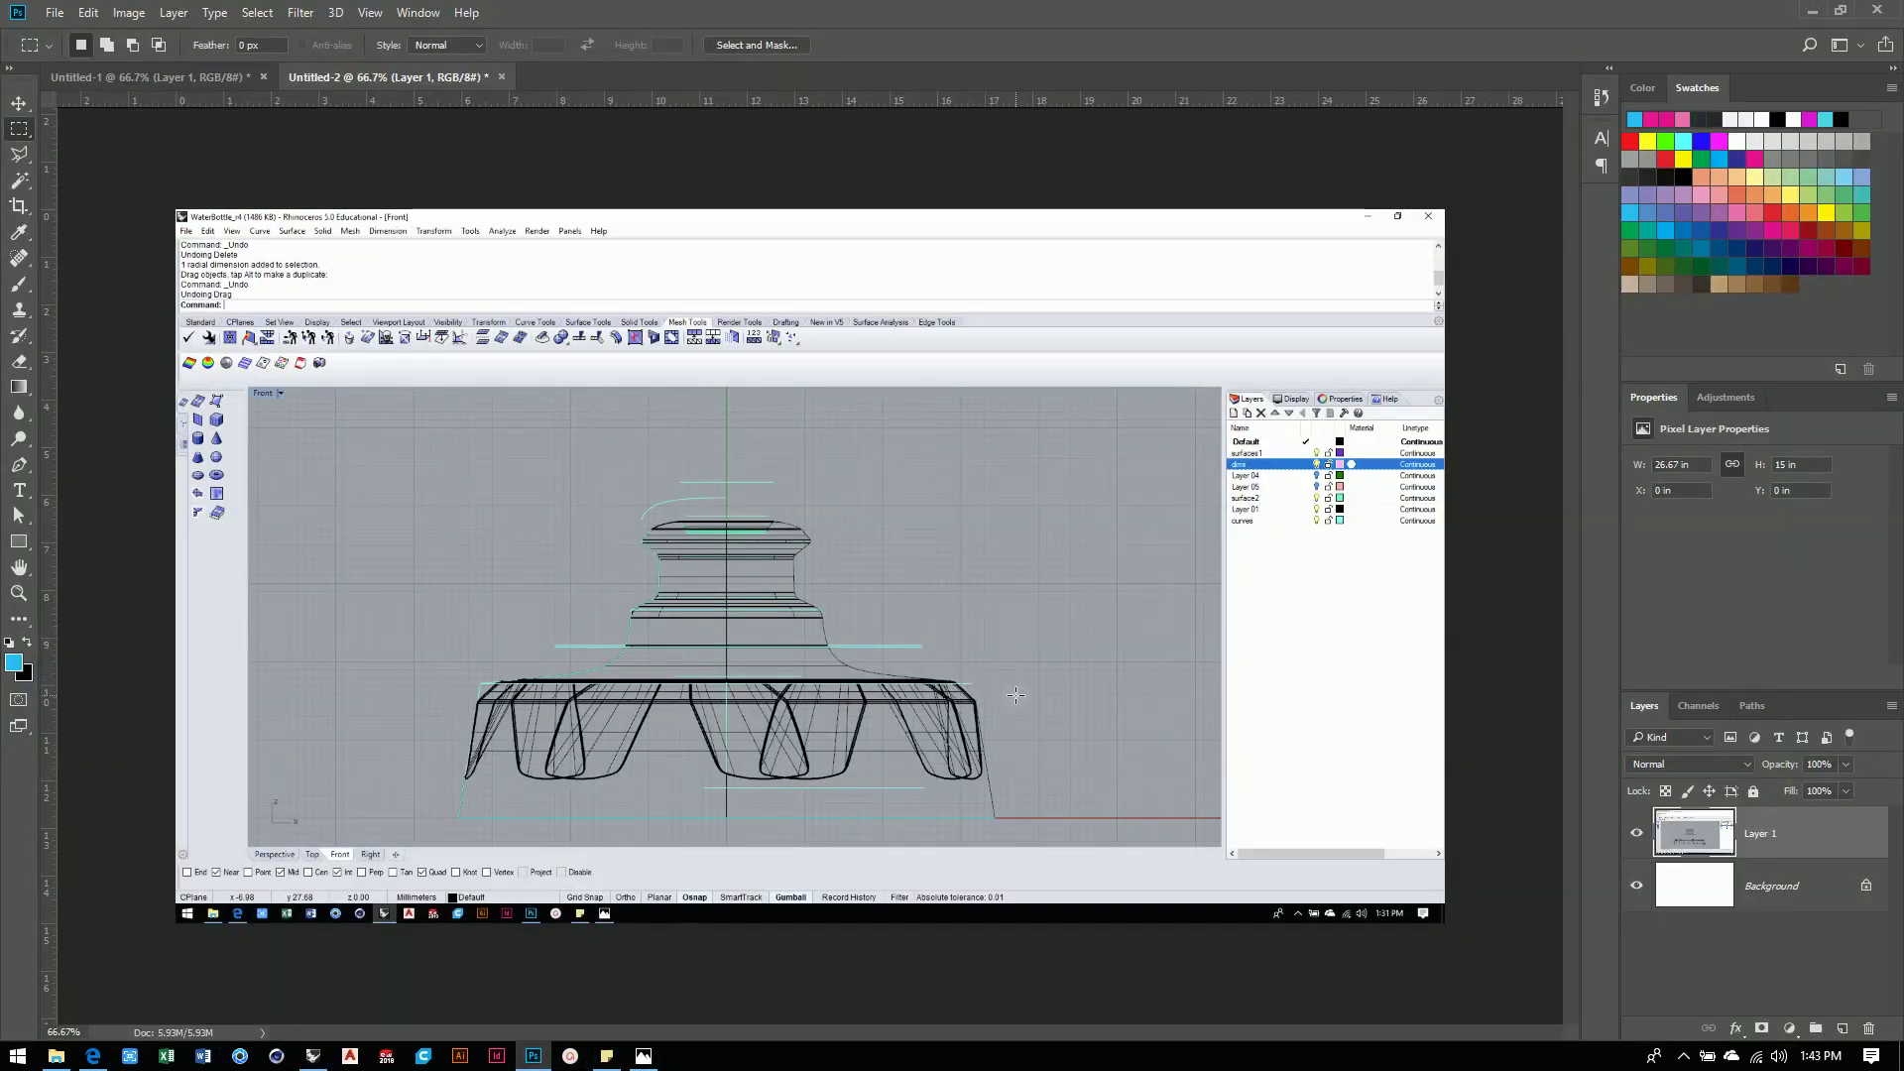
pyautogui.click(198, 76)
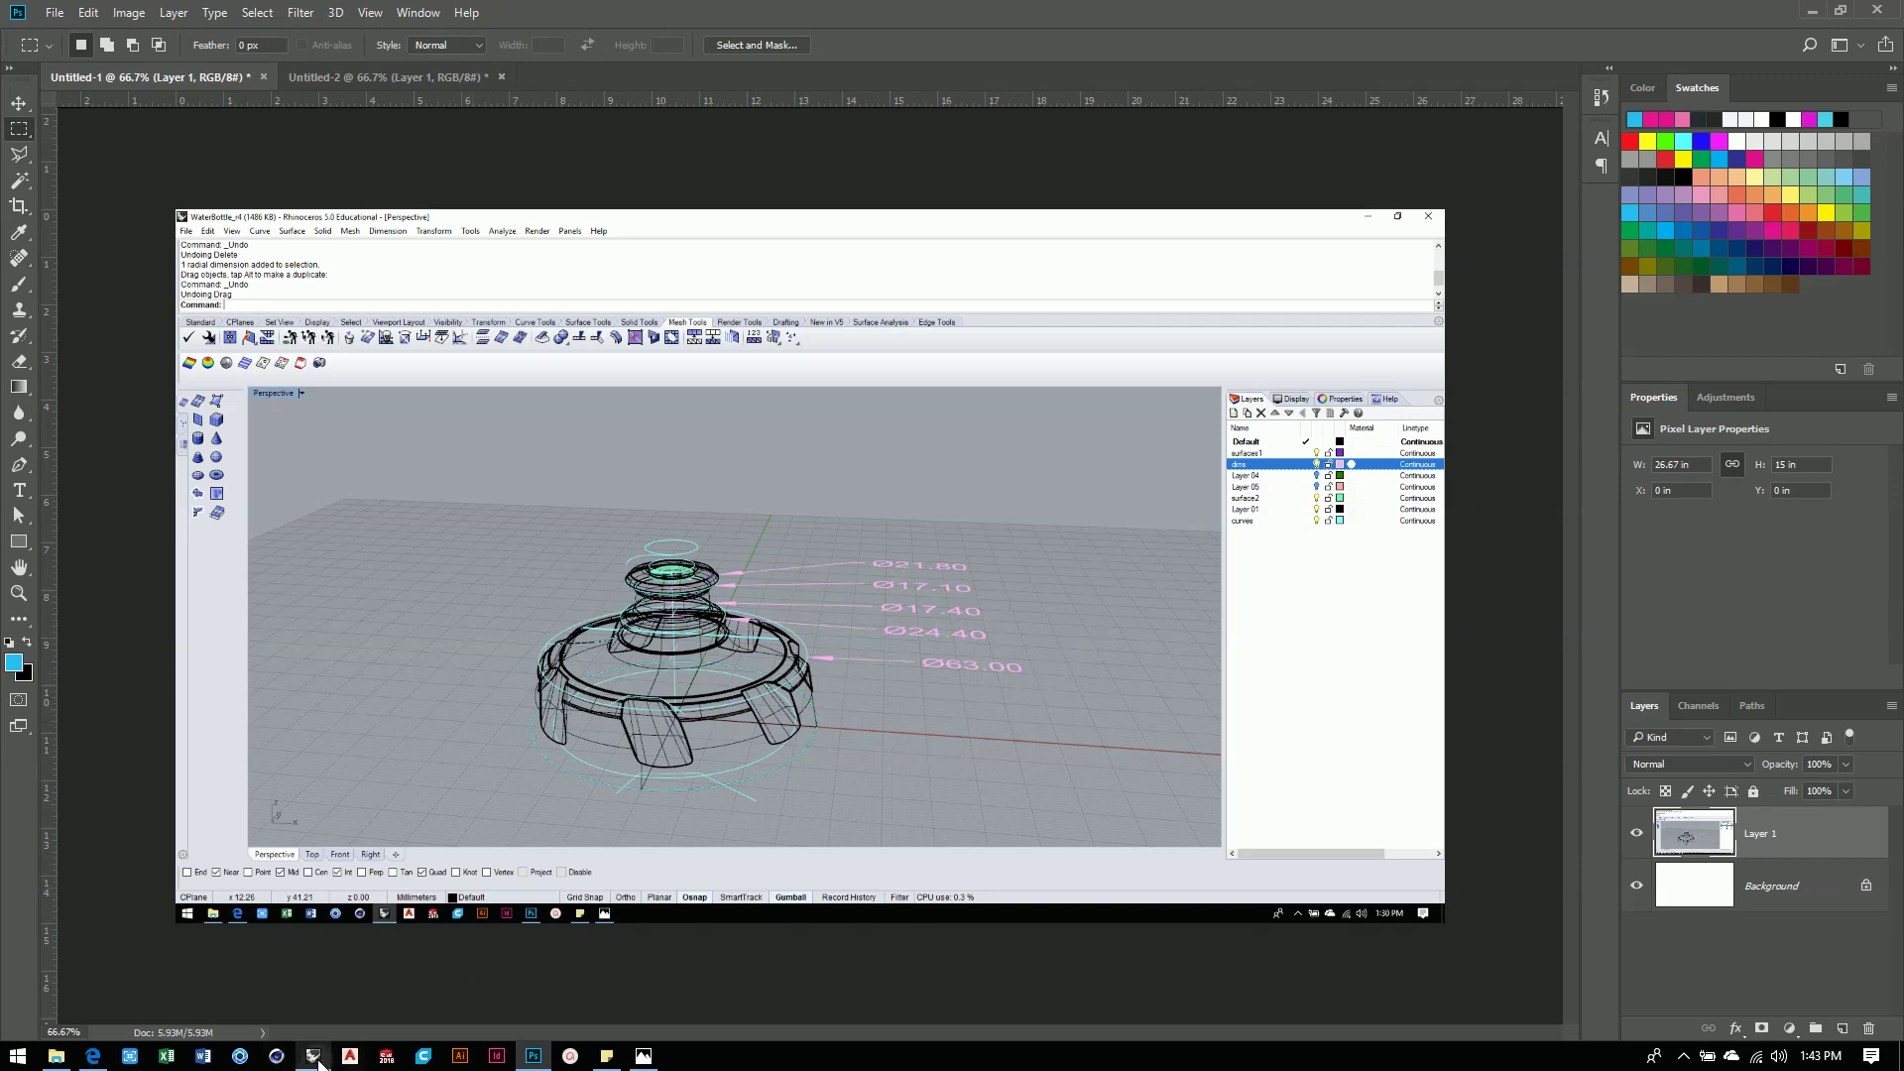
pyautogui.moveTo(311, 1060)
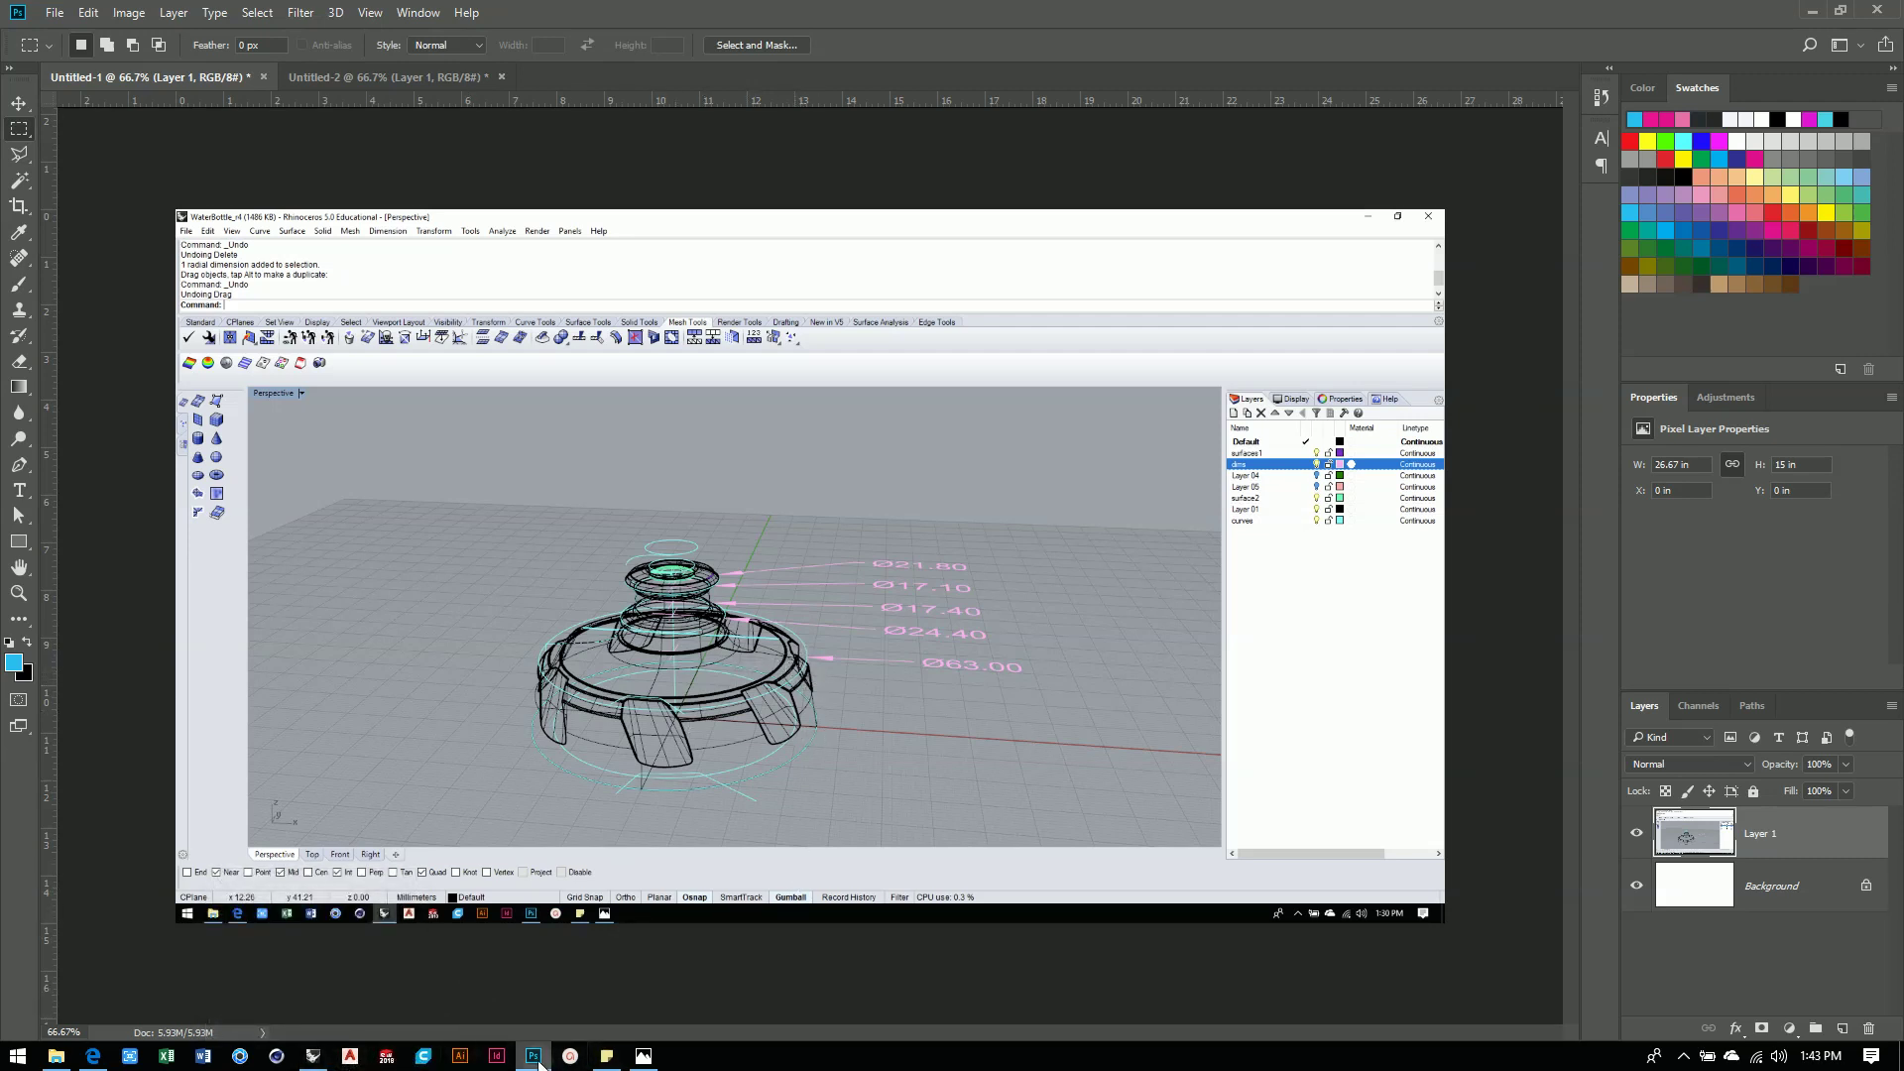
pyautogui.moveTo(533, 1059)
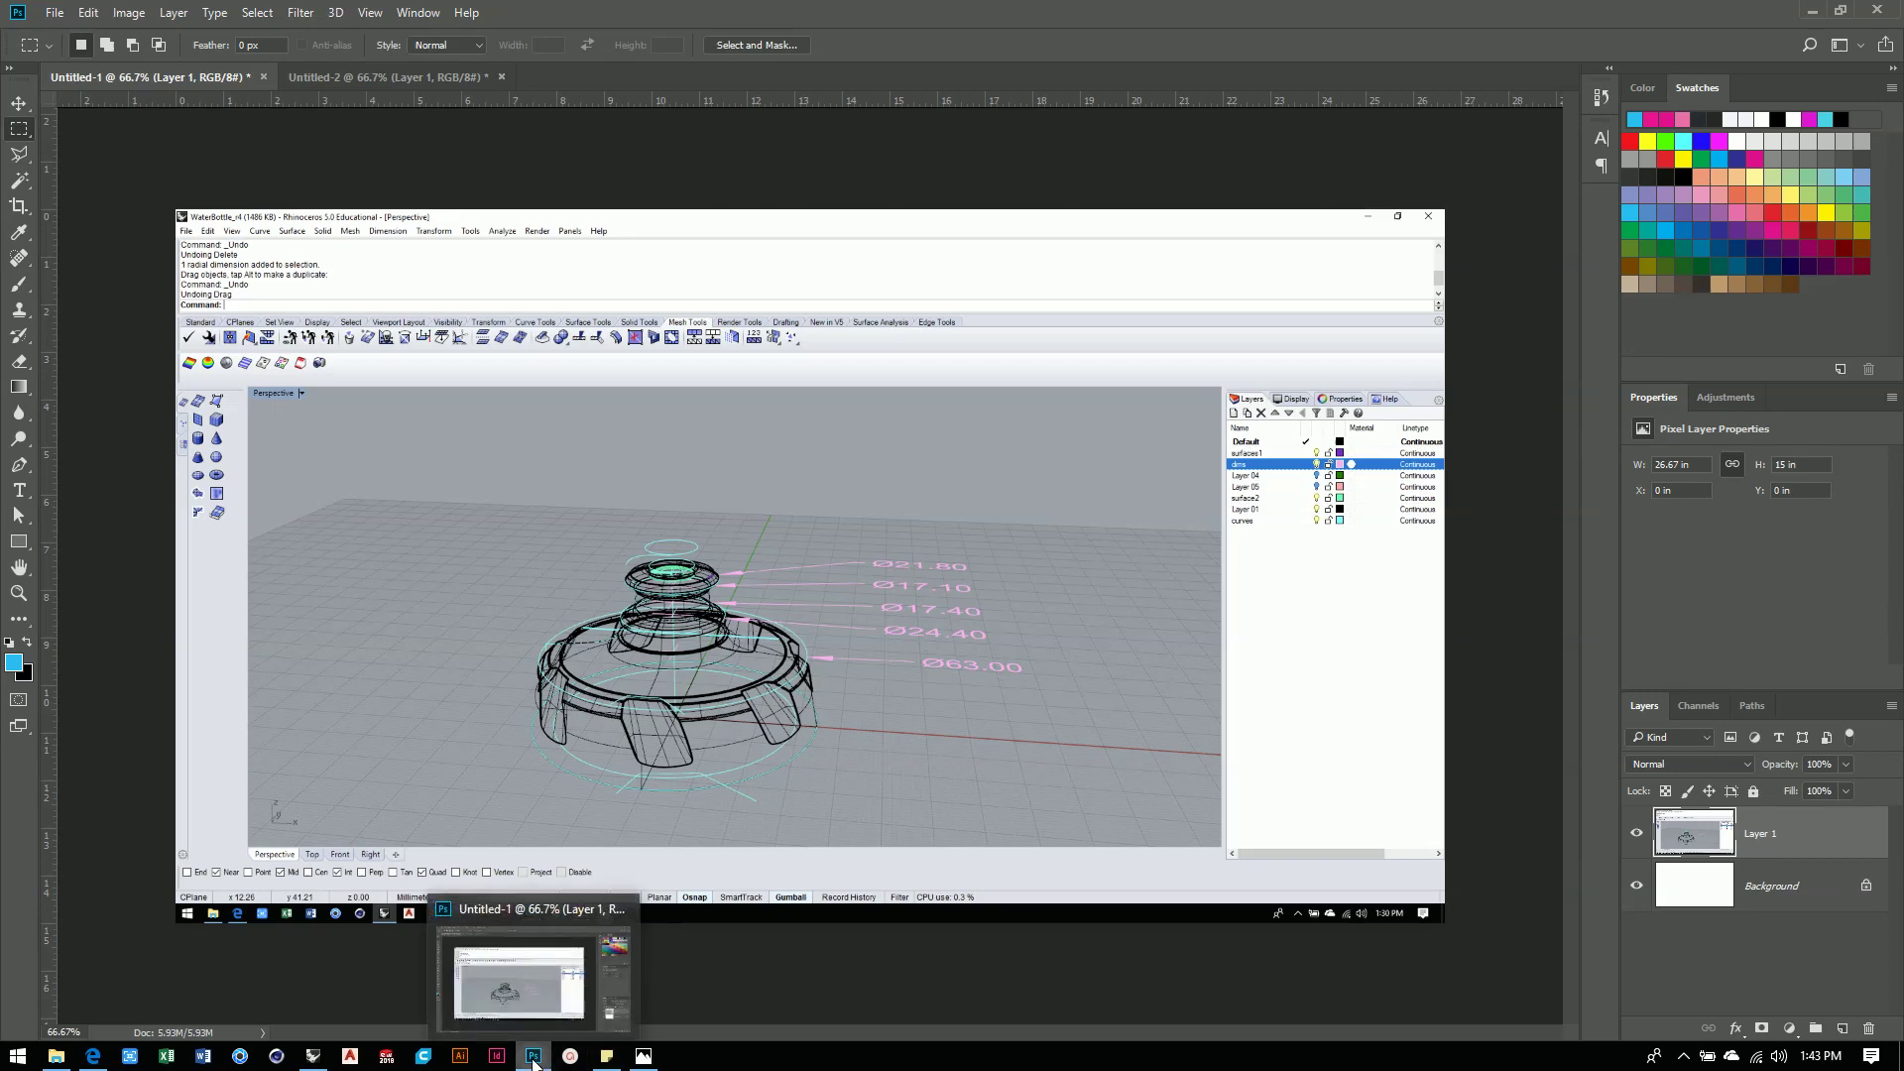
pyautogui.click(313, 1056)
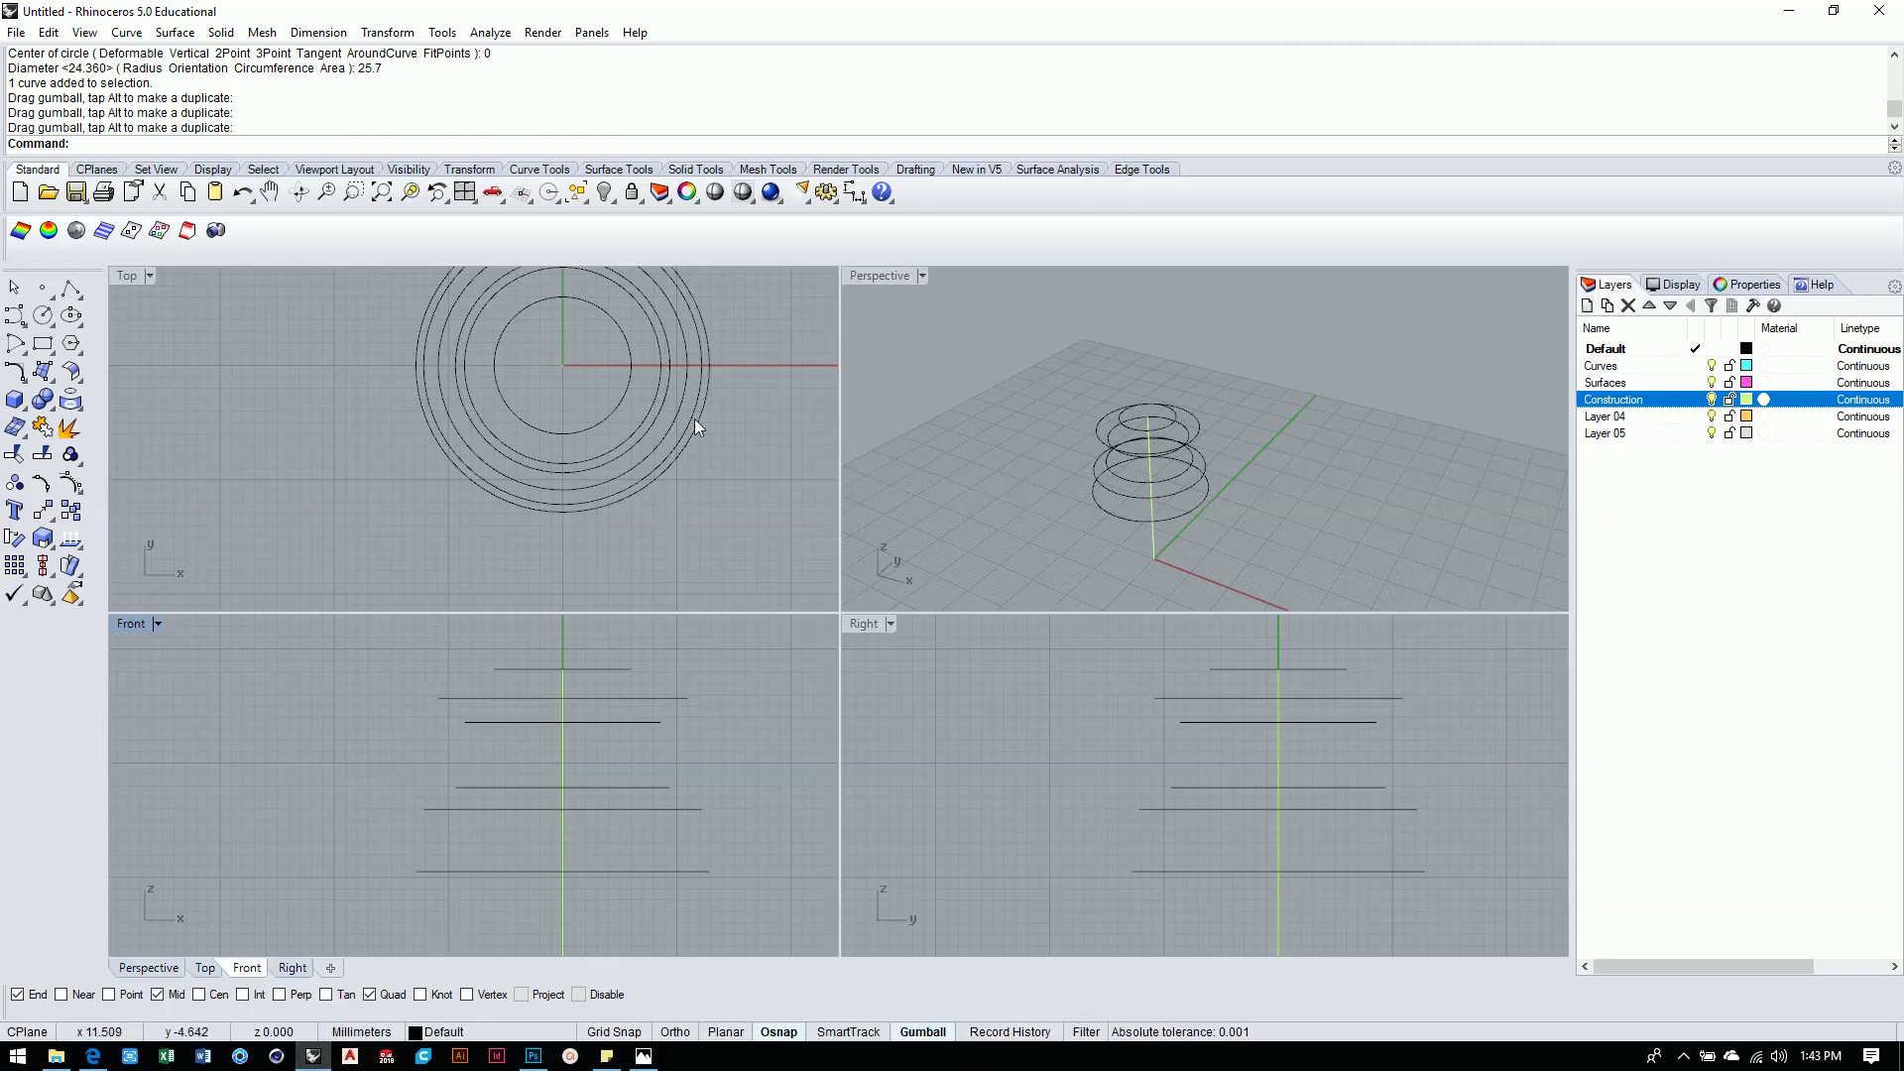
# Draw a 63 mm diameter circle centred at the origin in the Top view.
pyautogui.click(42, 316)
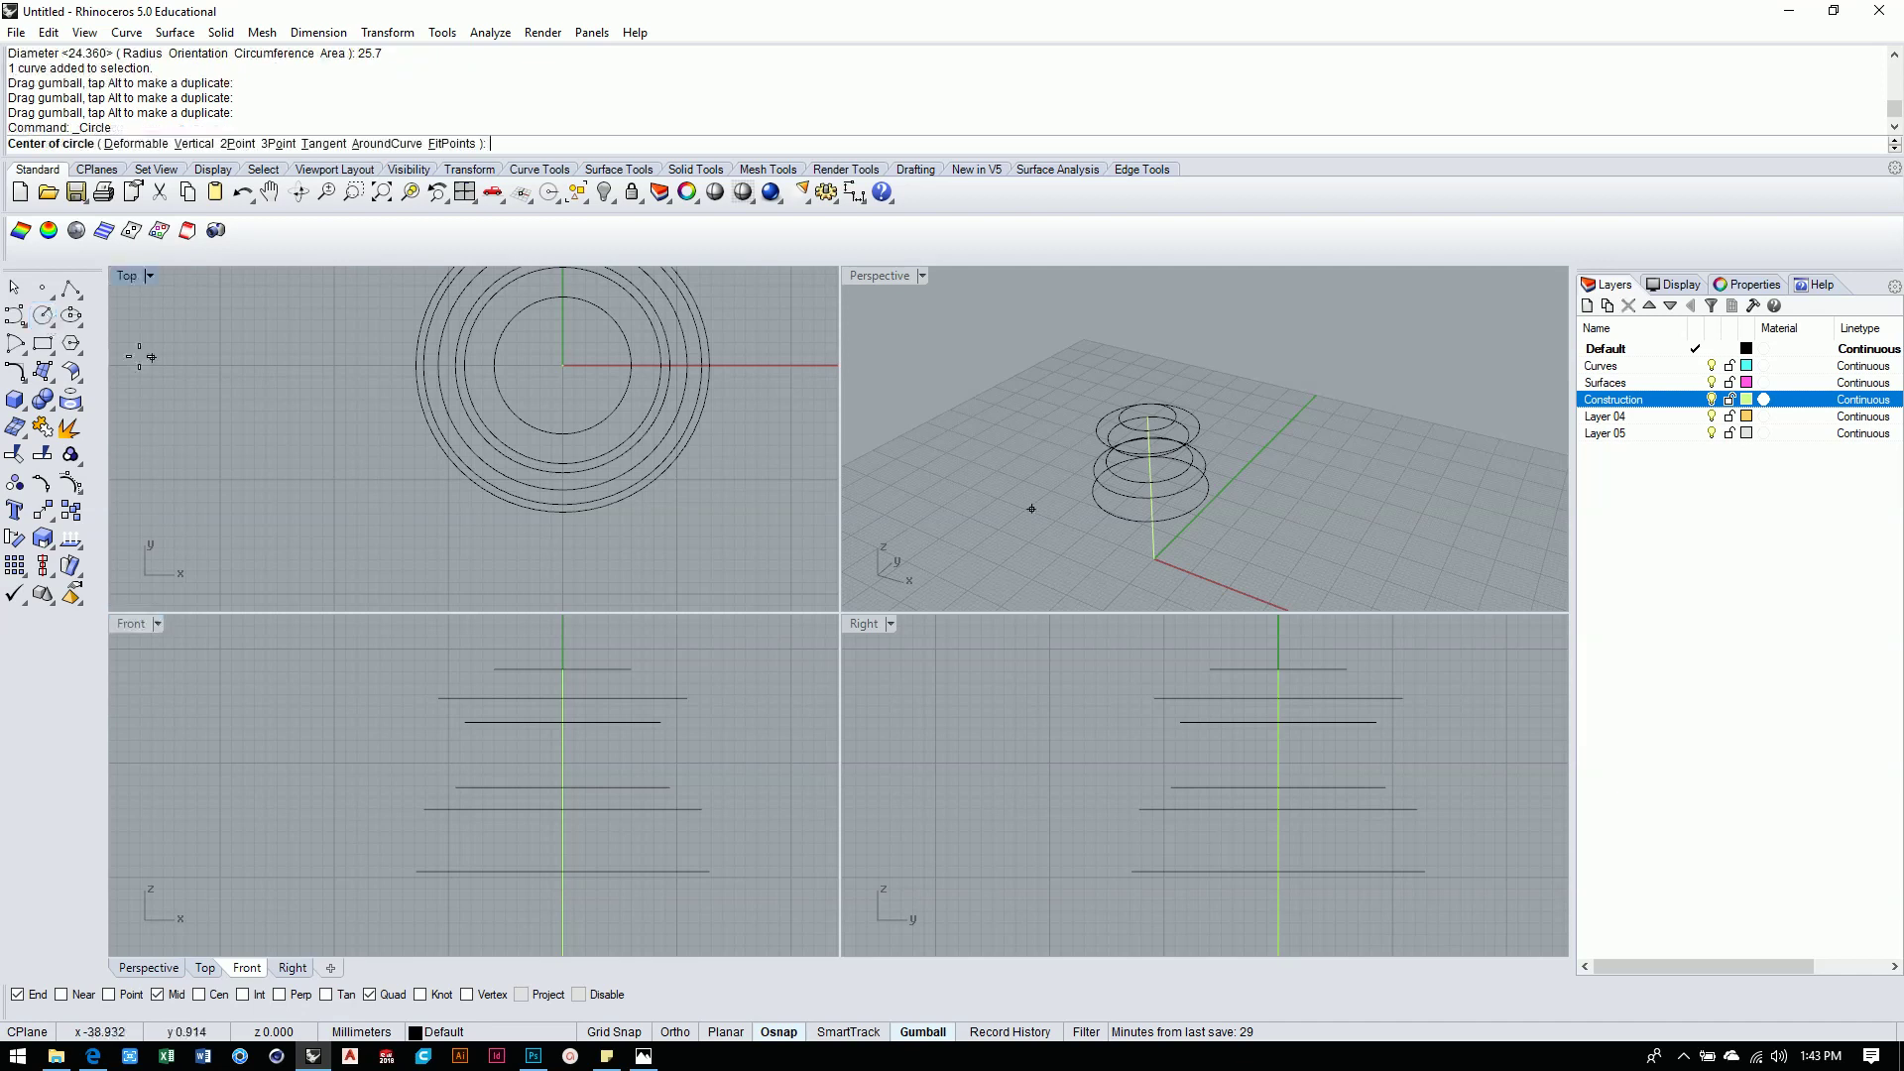
pyautogui.write('0')
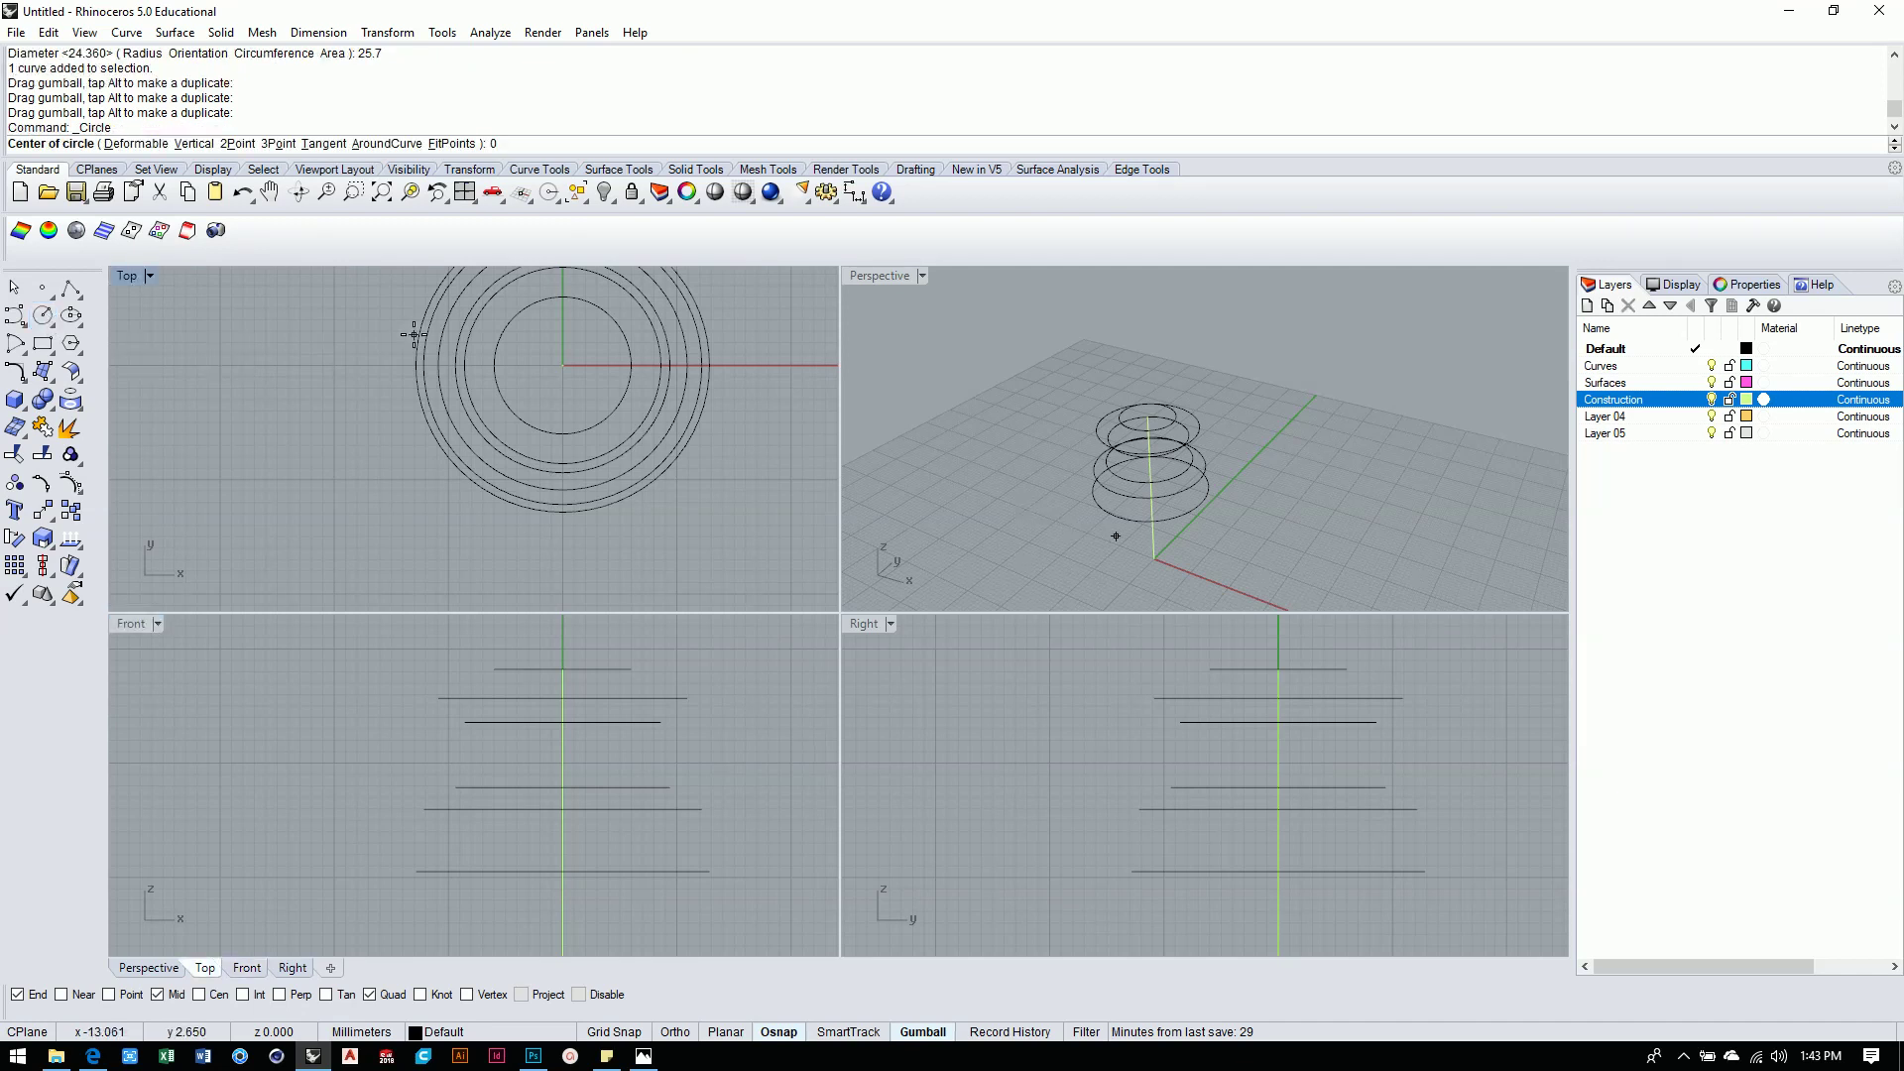
pyautogui.press('Return')
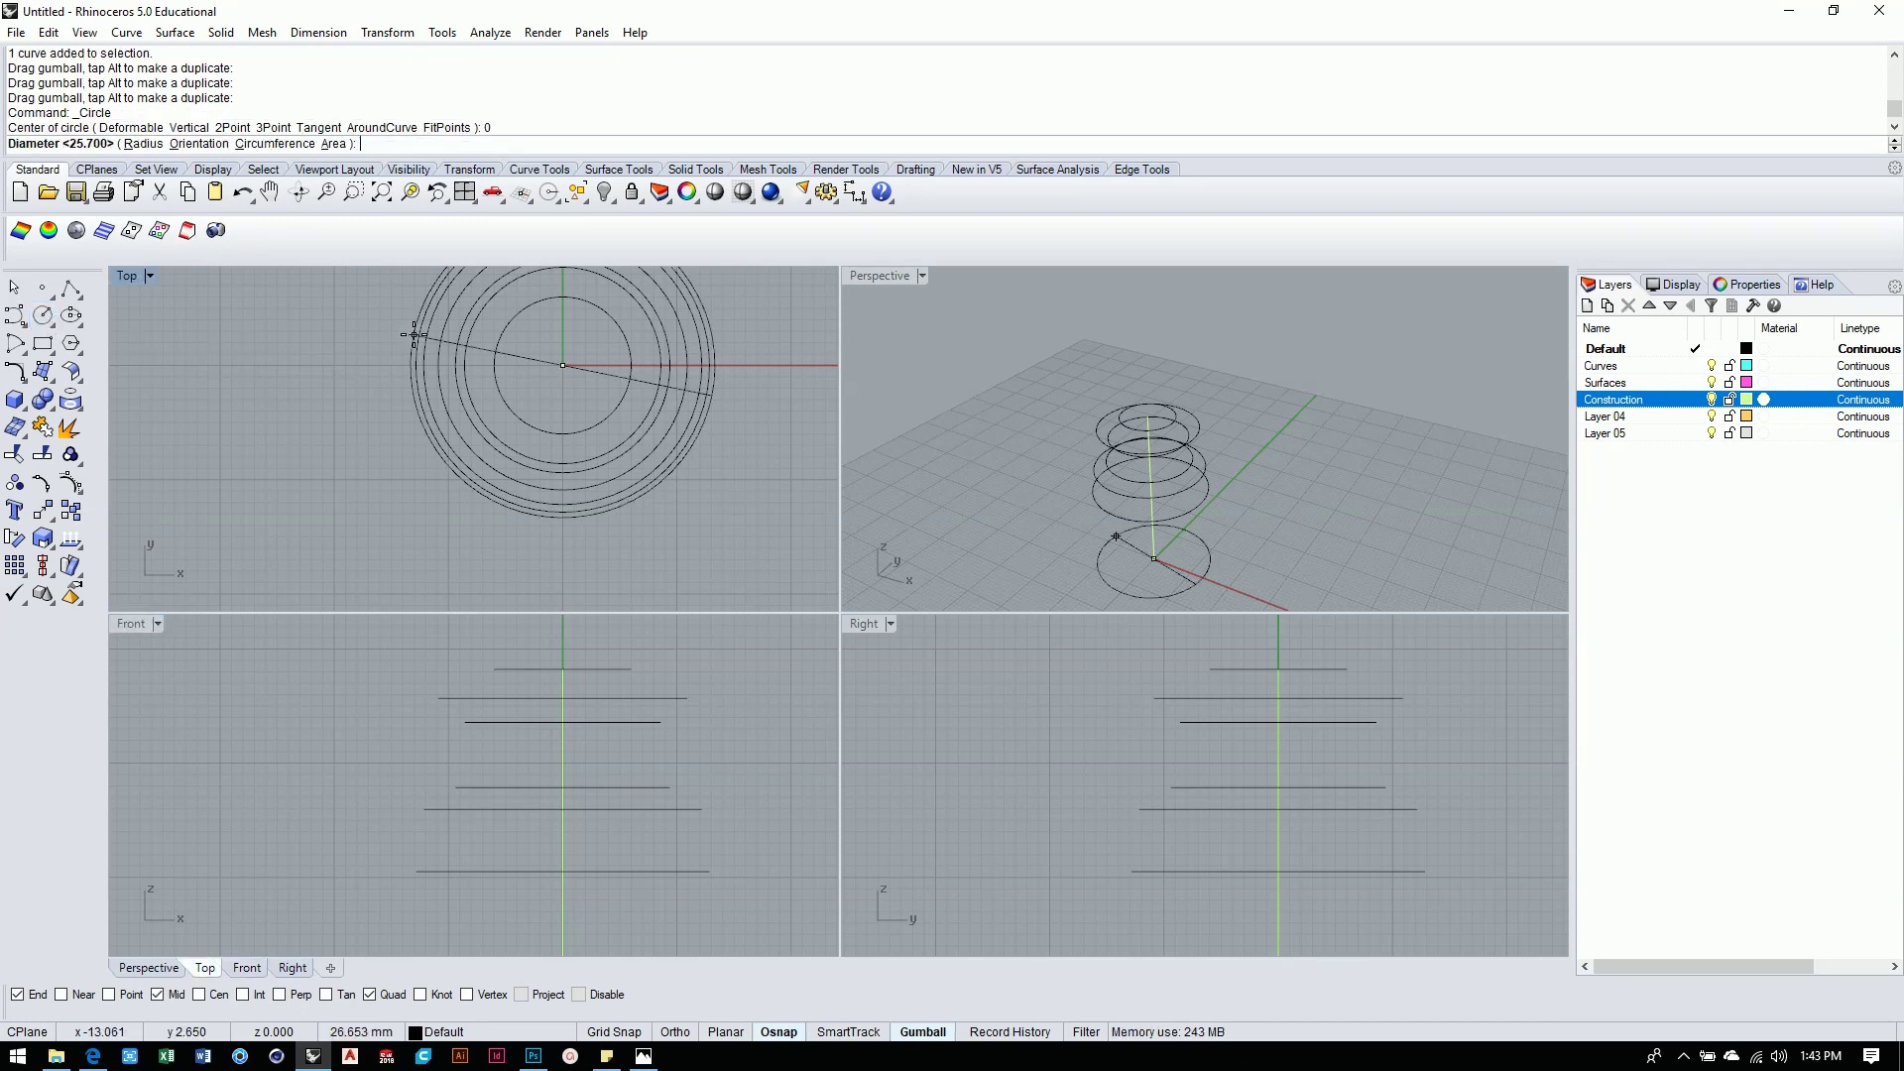
pyautogui.write('63')
pyautogui.press('Return')
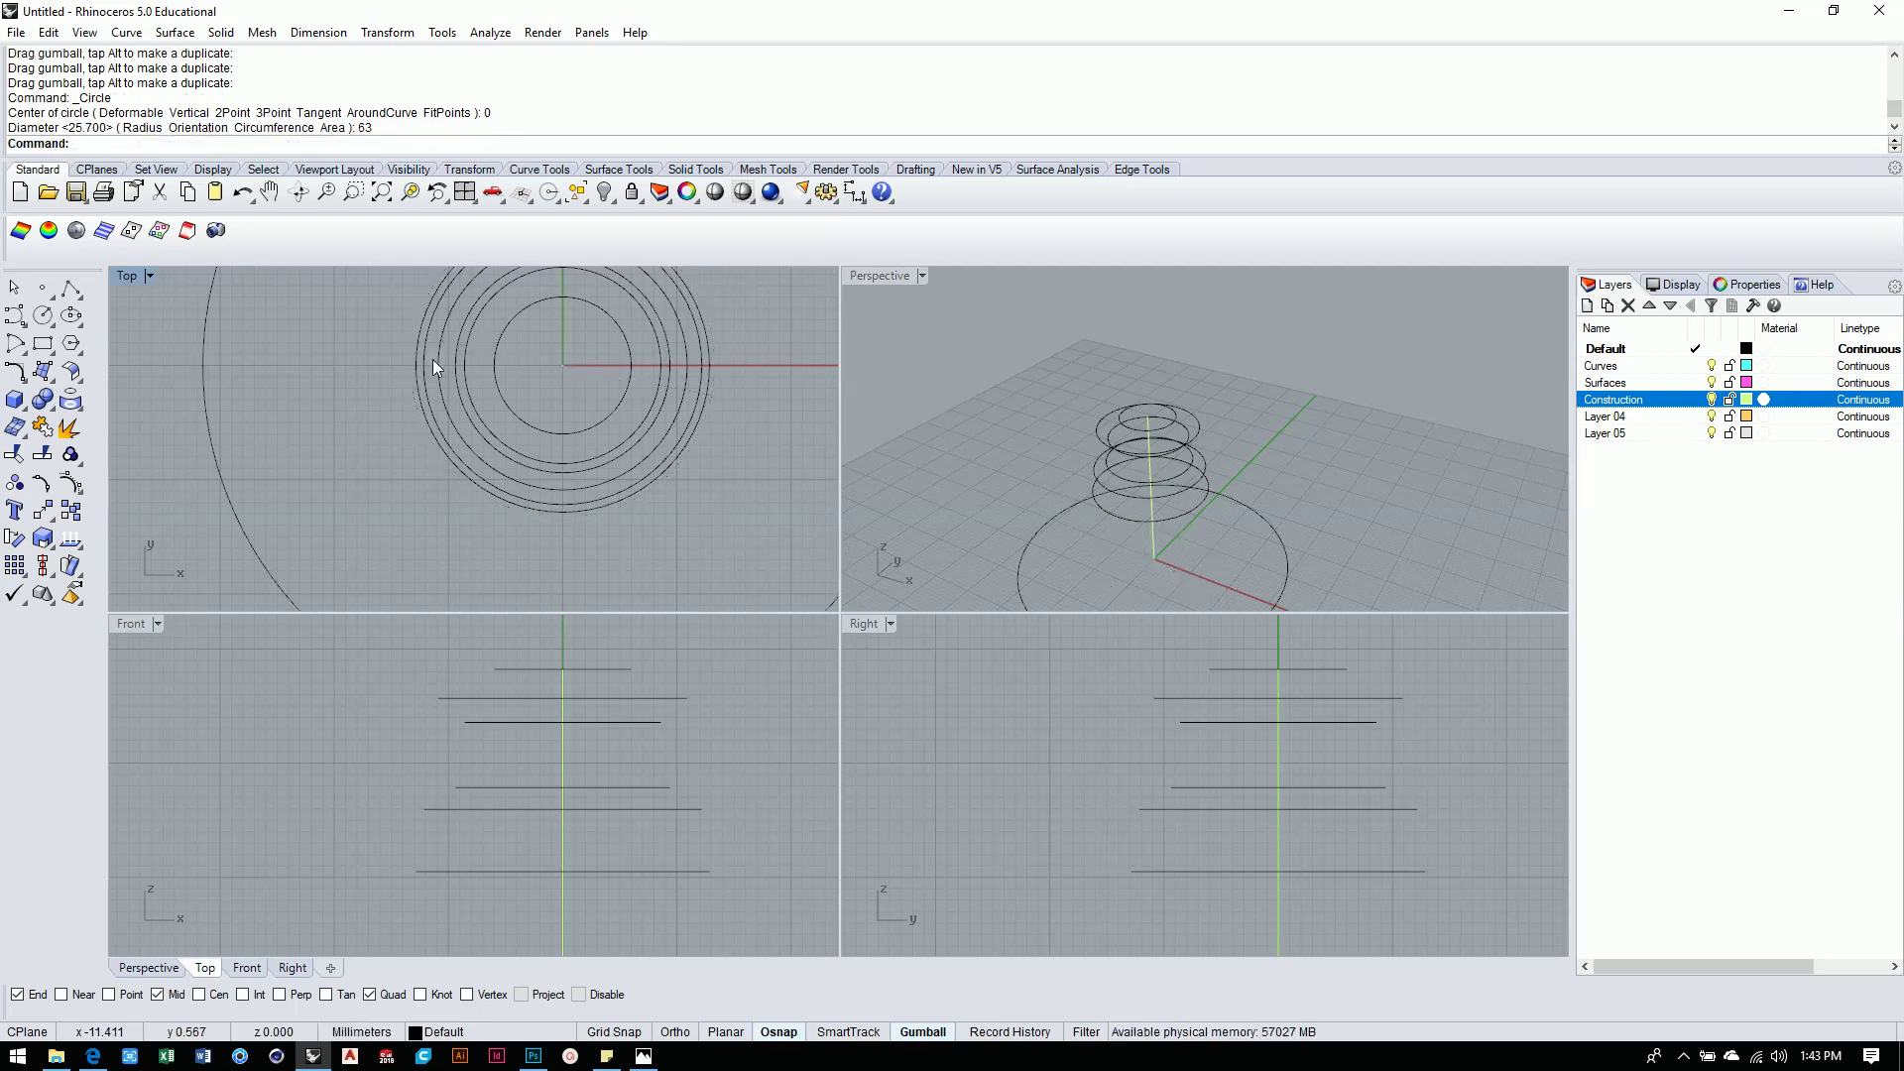
# Raise the 63 mm circle straight up the centre line to below the 25.7 mm circle in the Front view.
pyautogui.click(1274, 533)
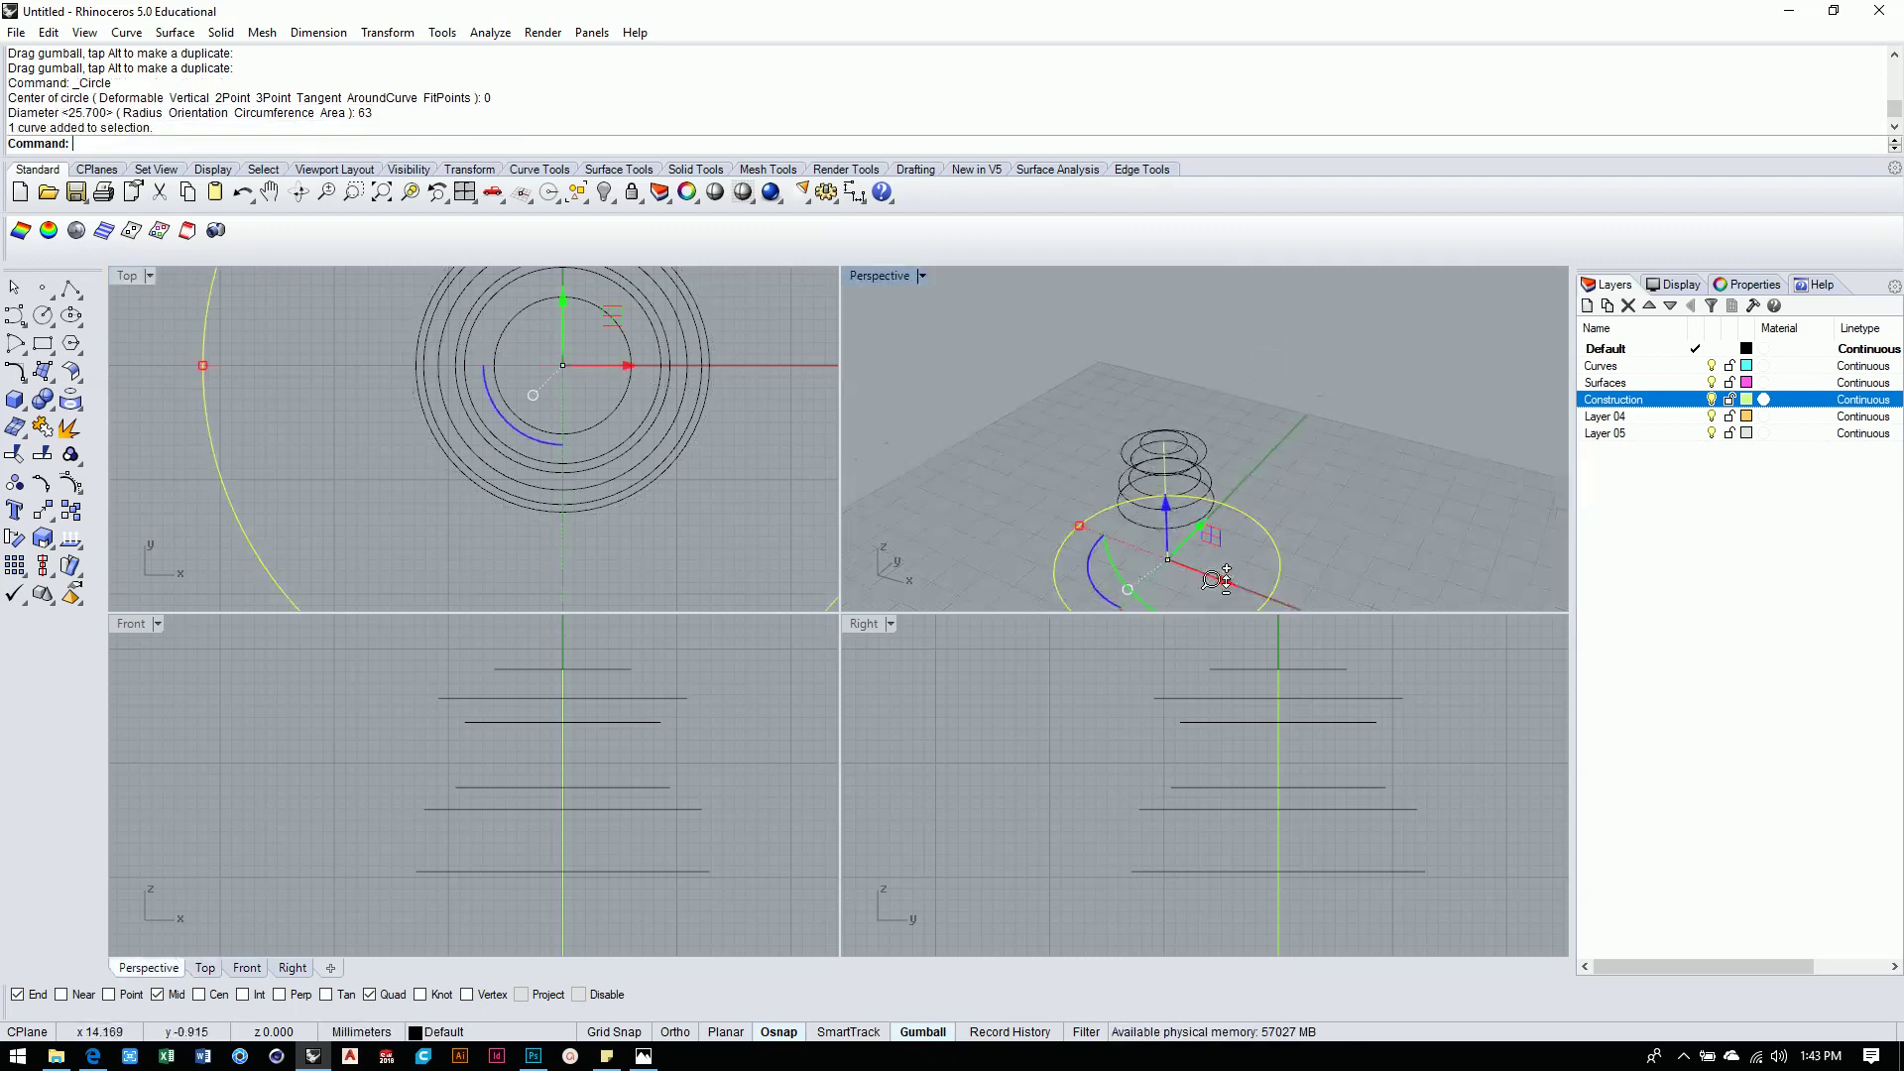
pyautogui.scroll(-2, 734, 770)
pyautogui.scroll(-3, 695, 754)
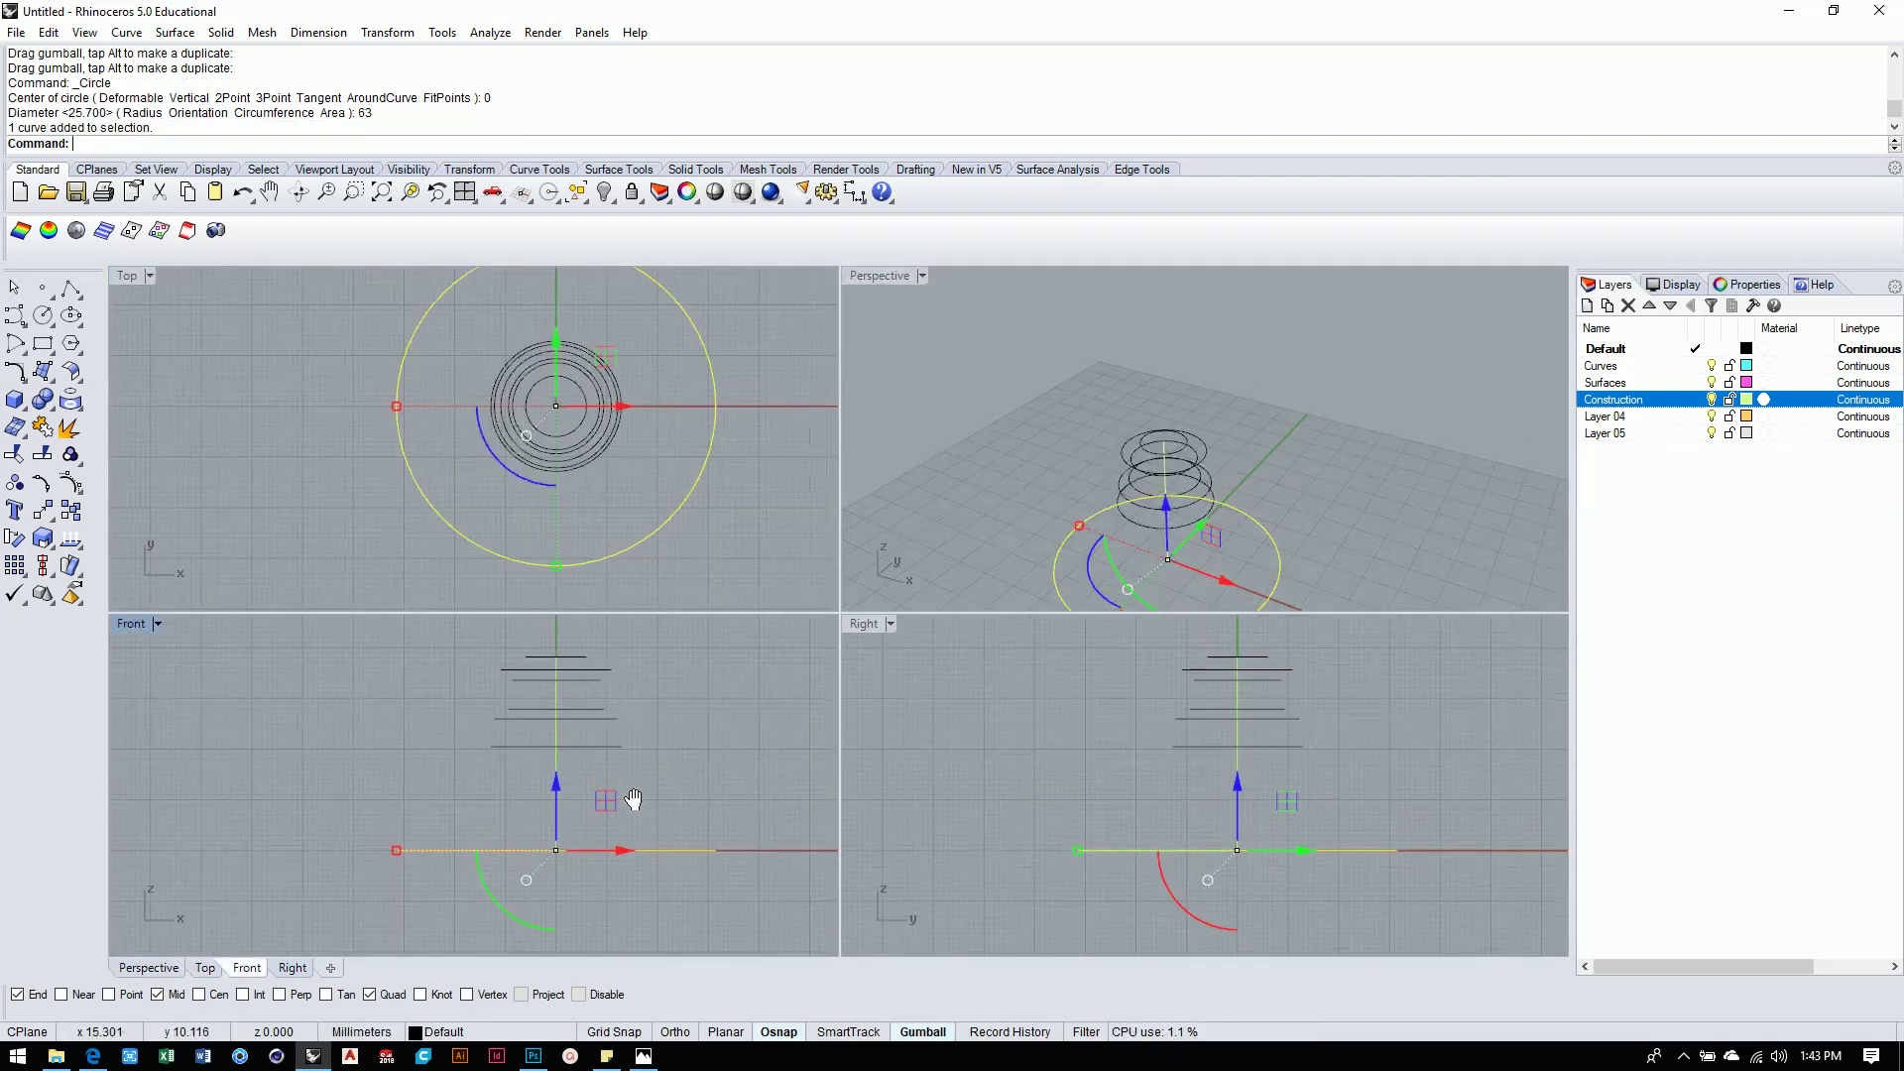
pyautogui.moveTo(554, 777); pyautogui.dragTo(558, 739)
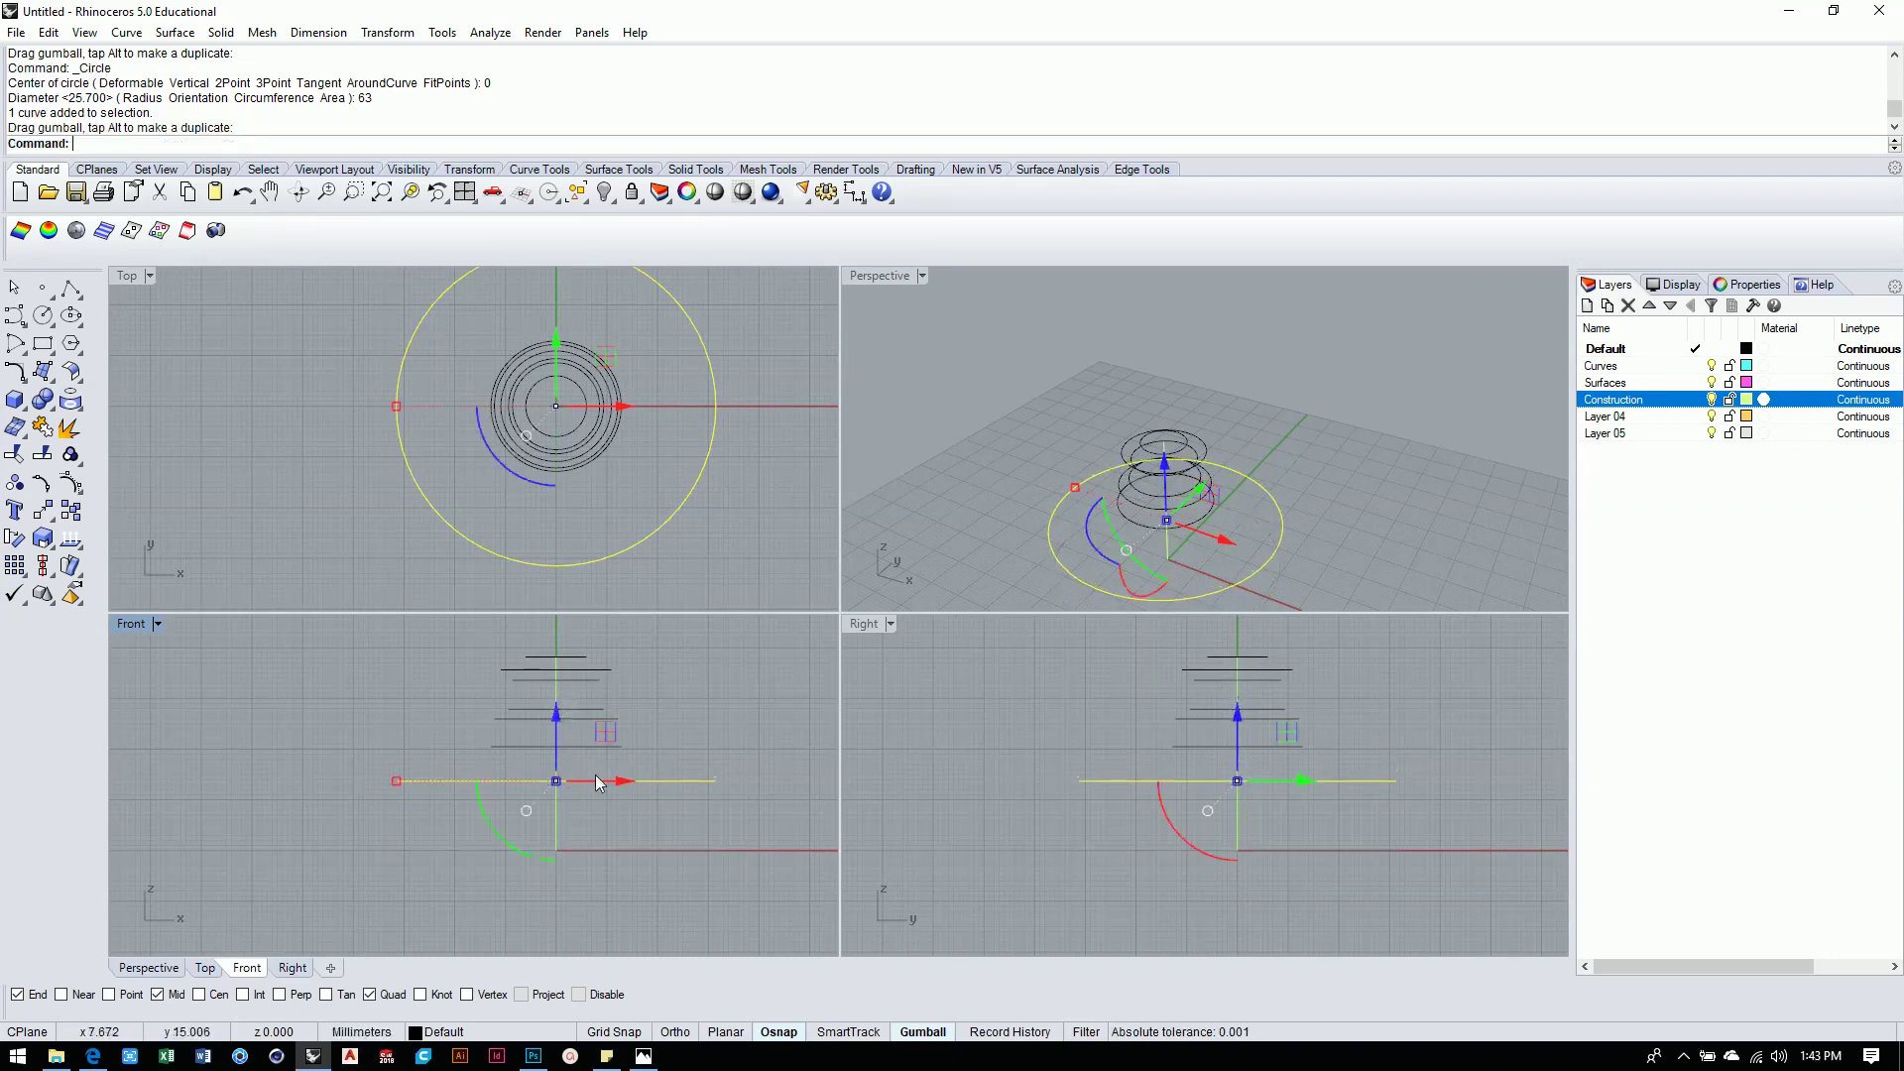
pyautogui.scroll(3, 722, 709)
pyautogui.scroll(2, 744, 772)
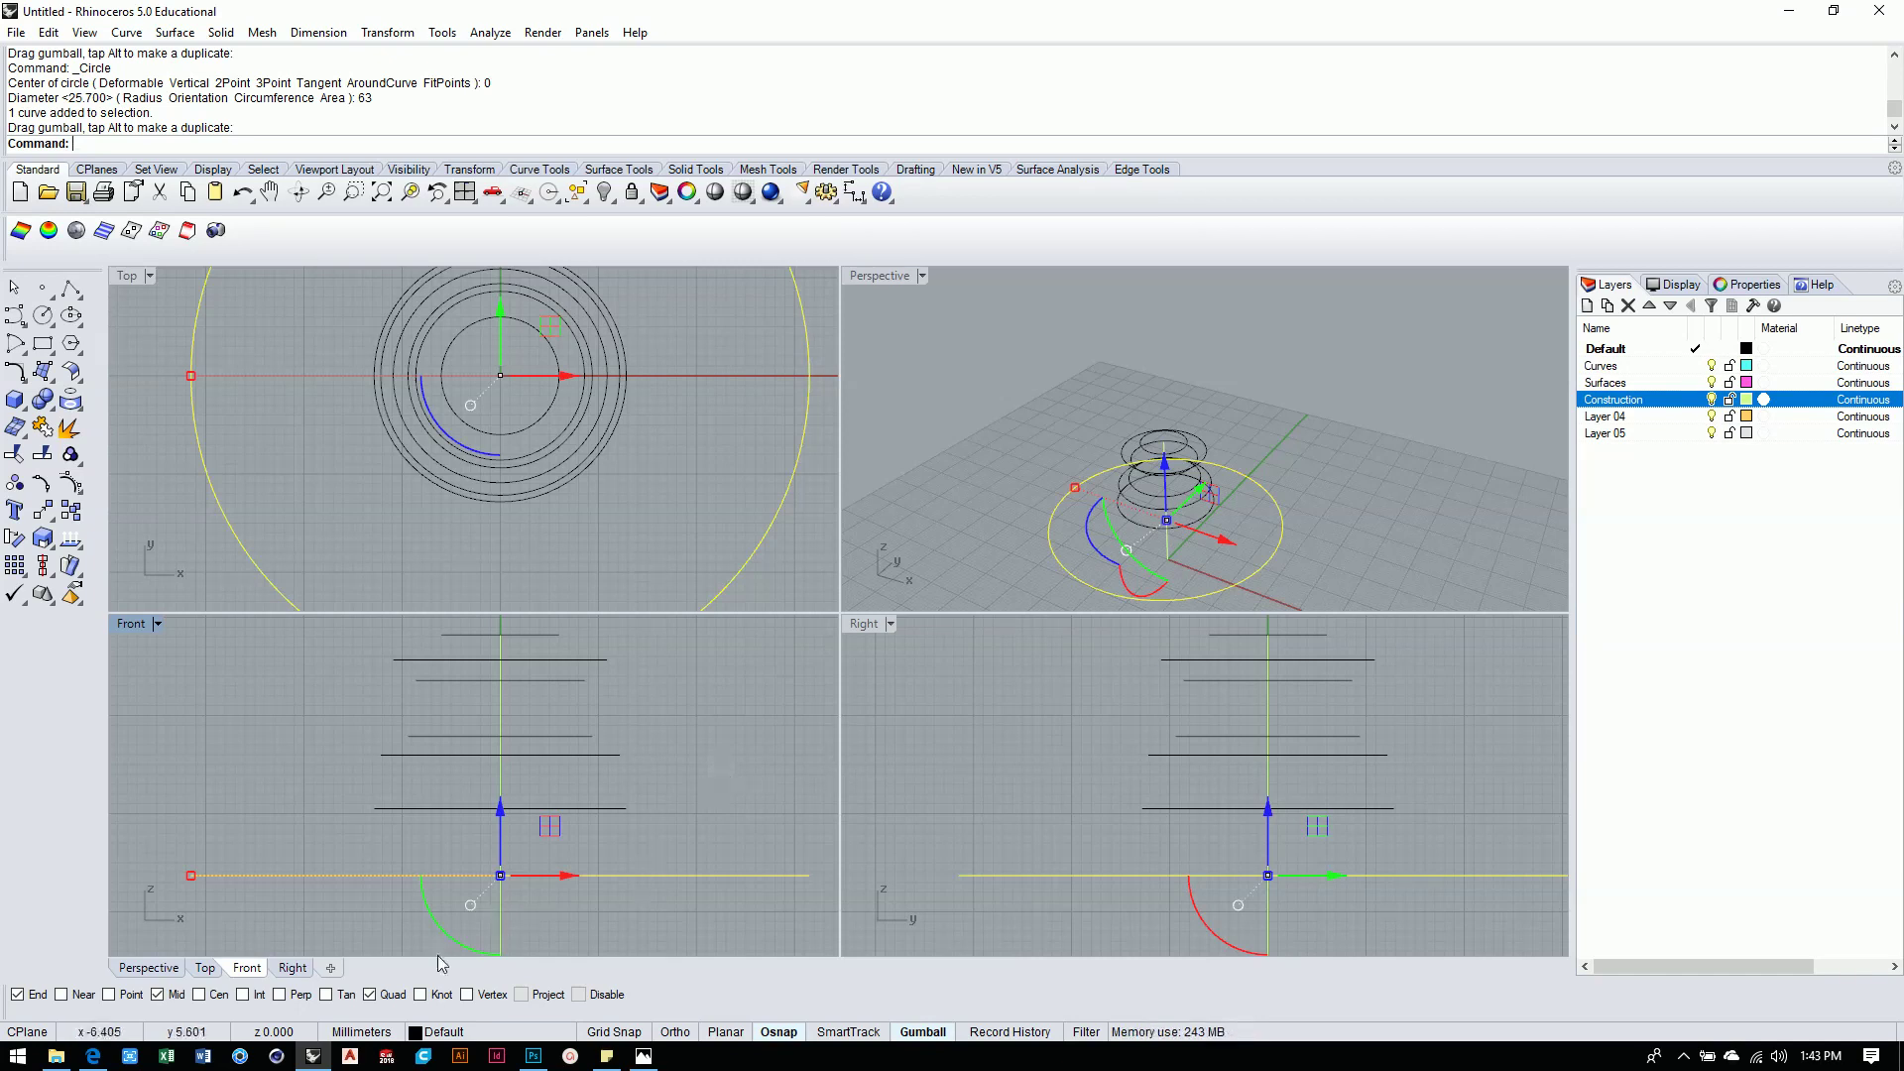
# Check the perspective and front-view references in Photoshop, then return to Rhino and raise the 63 mm circle slightly.
pyautogui.click(534, 1056)
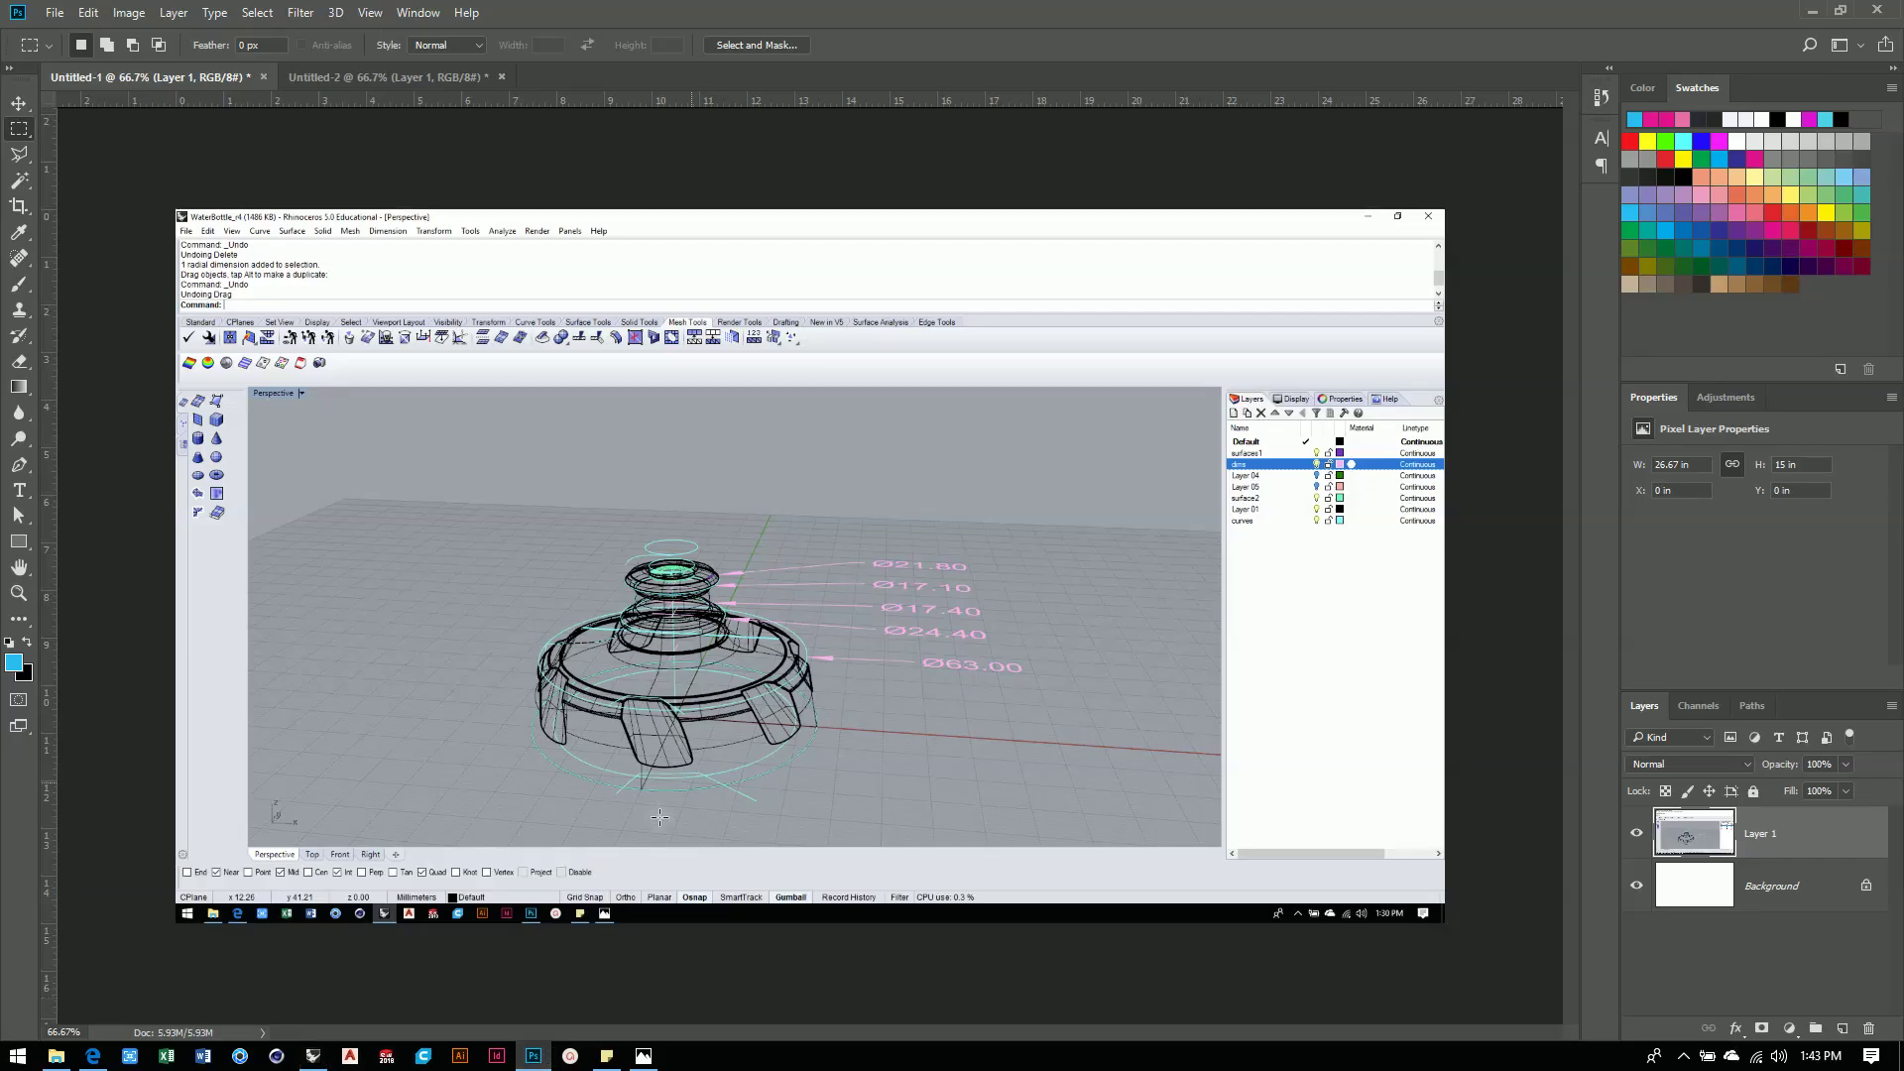
pyautogui.click(373, 80)
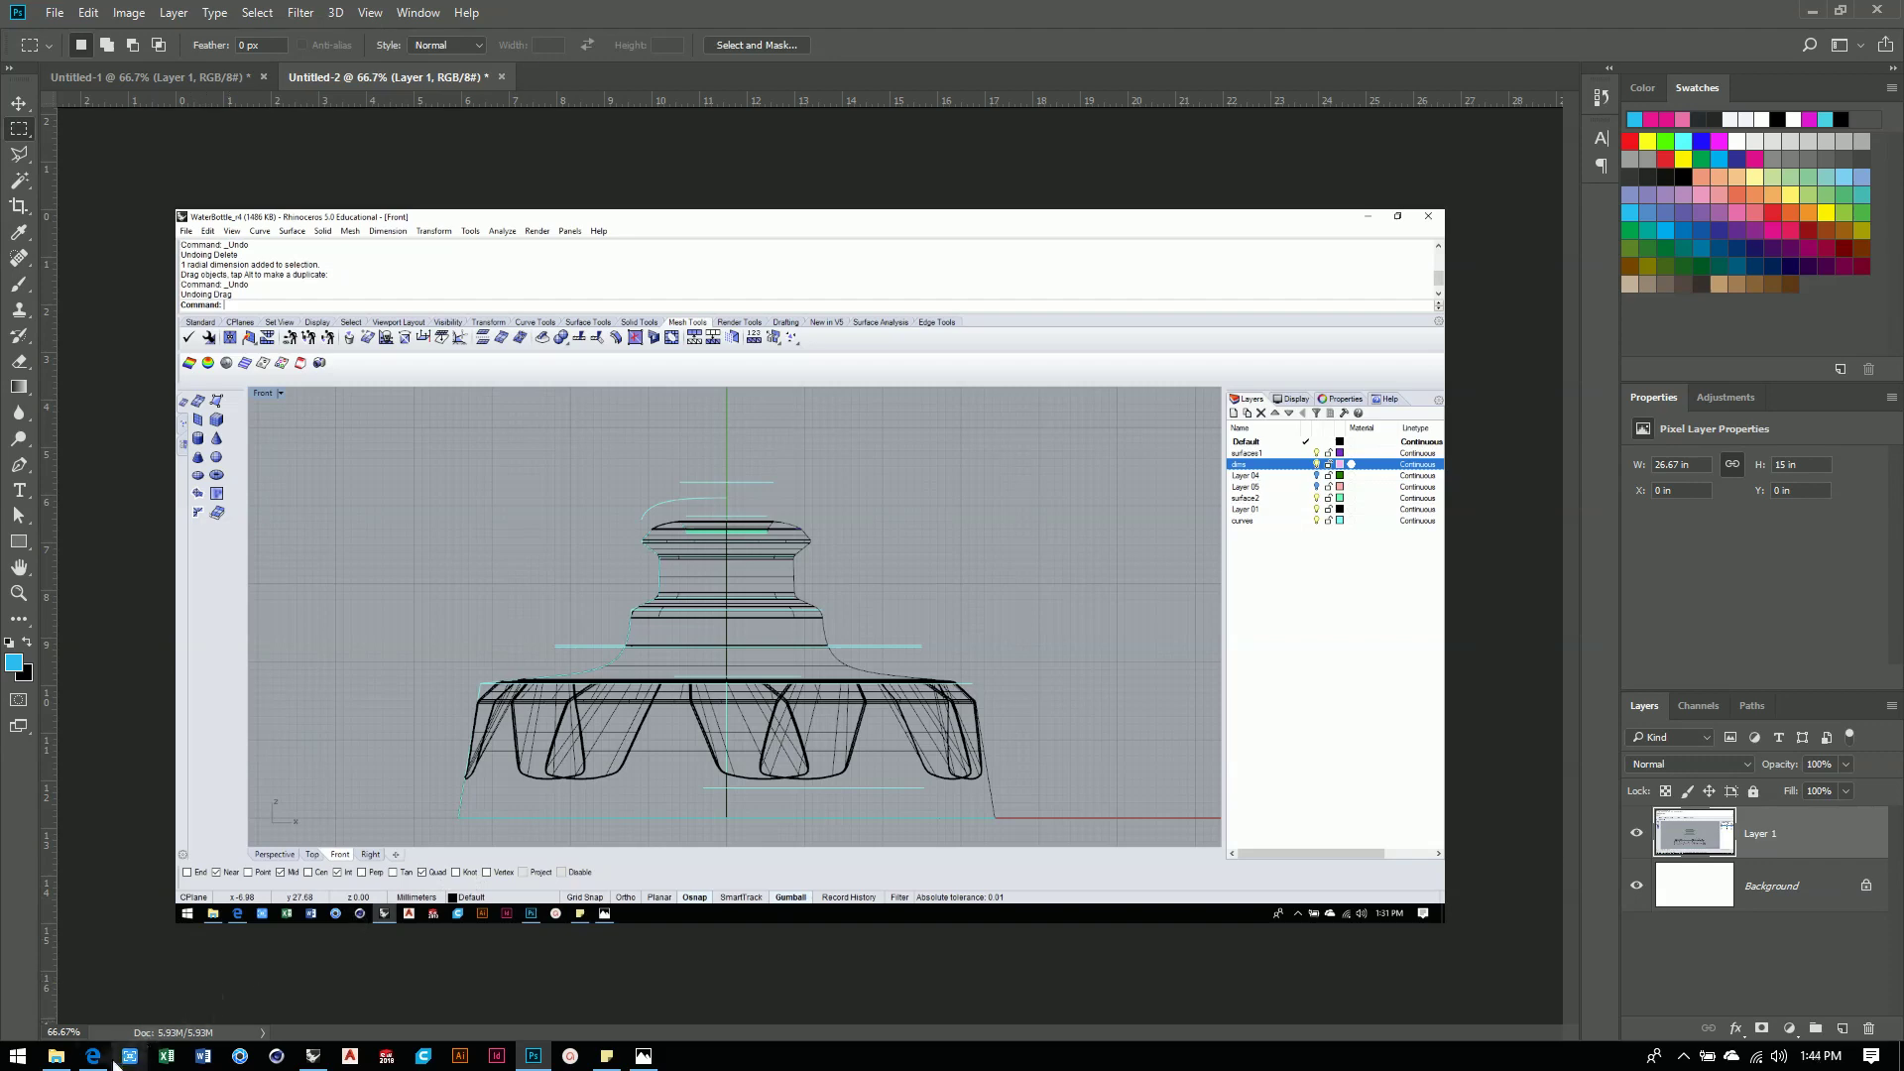
pyautogui.click(313, 1055)
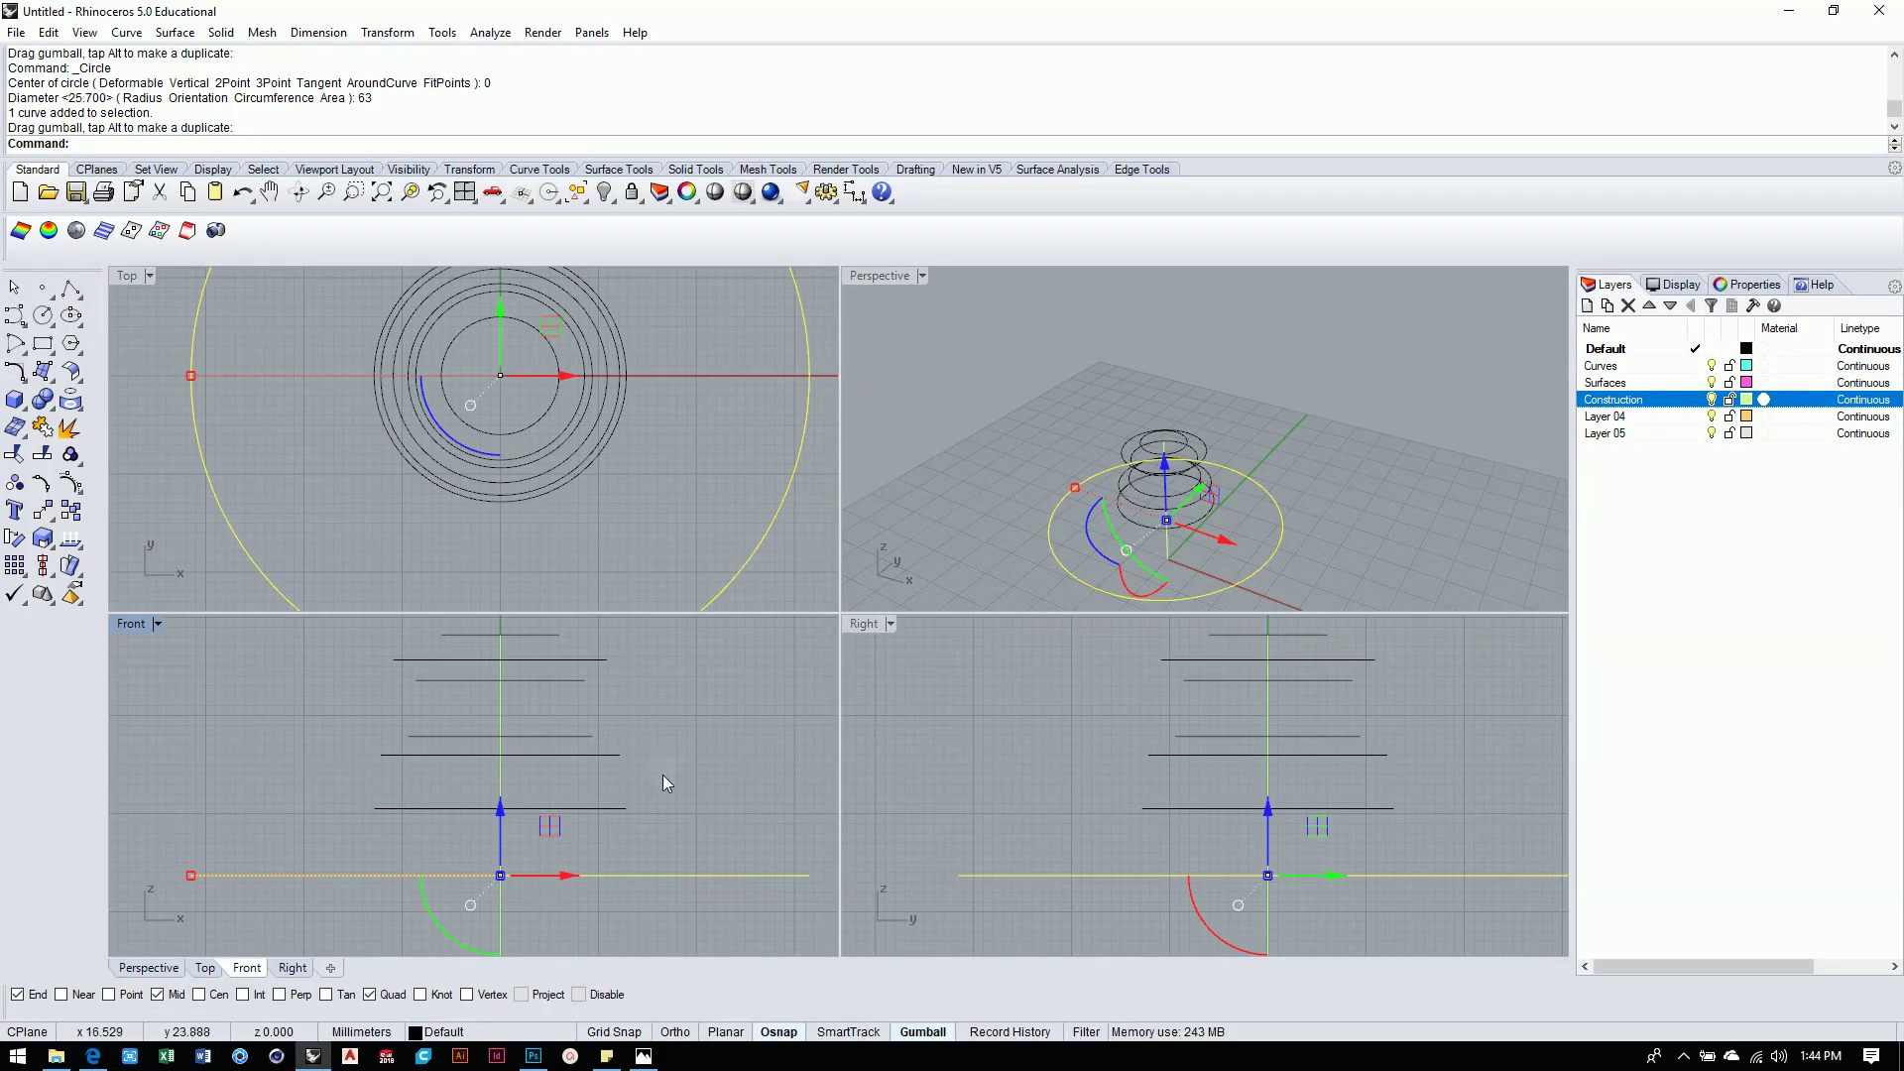
pyautogui.moveTo(500, 812)
pyautogui.mouseDown()
pyautogui.moveTo(514, 740)
pyautogui.moveTo(516, 808)
pyautogui.mouseUp()
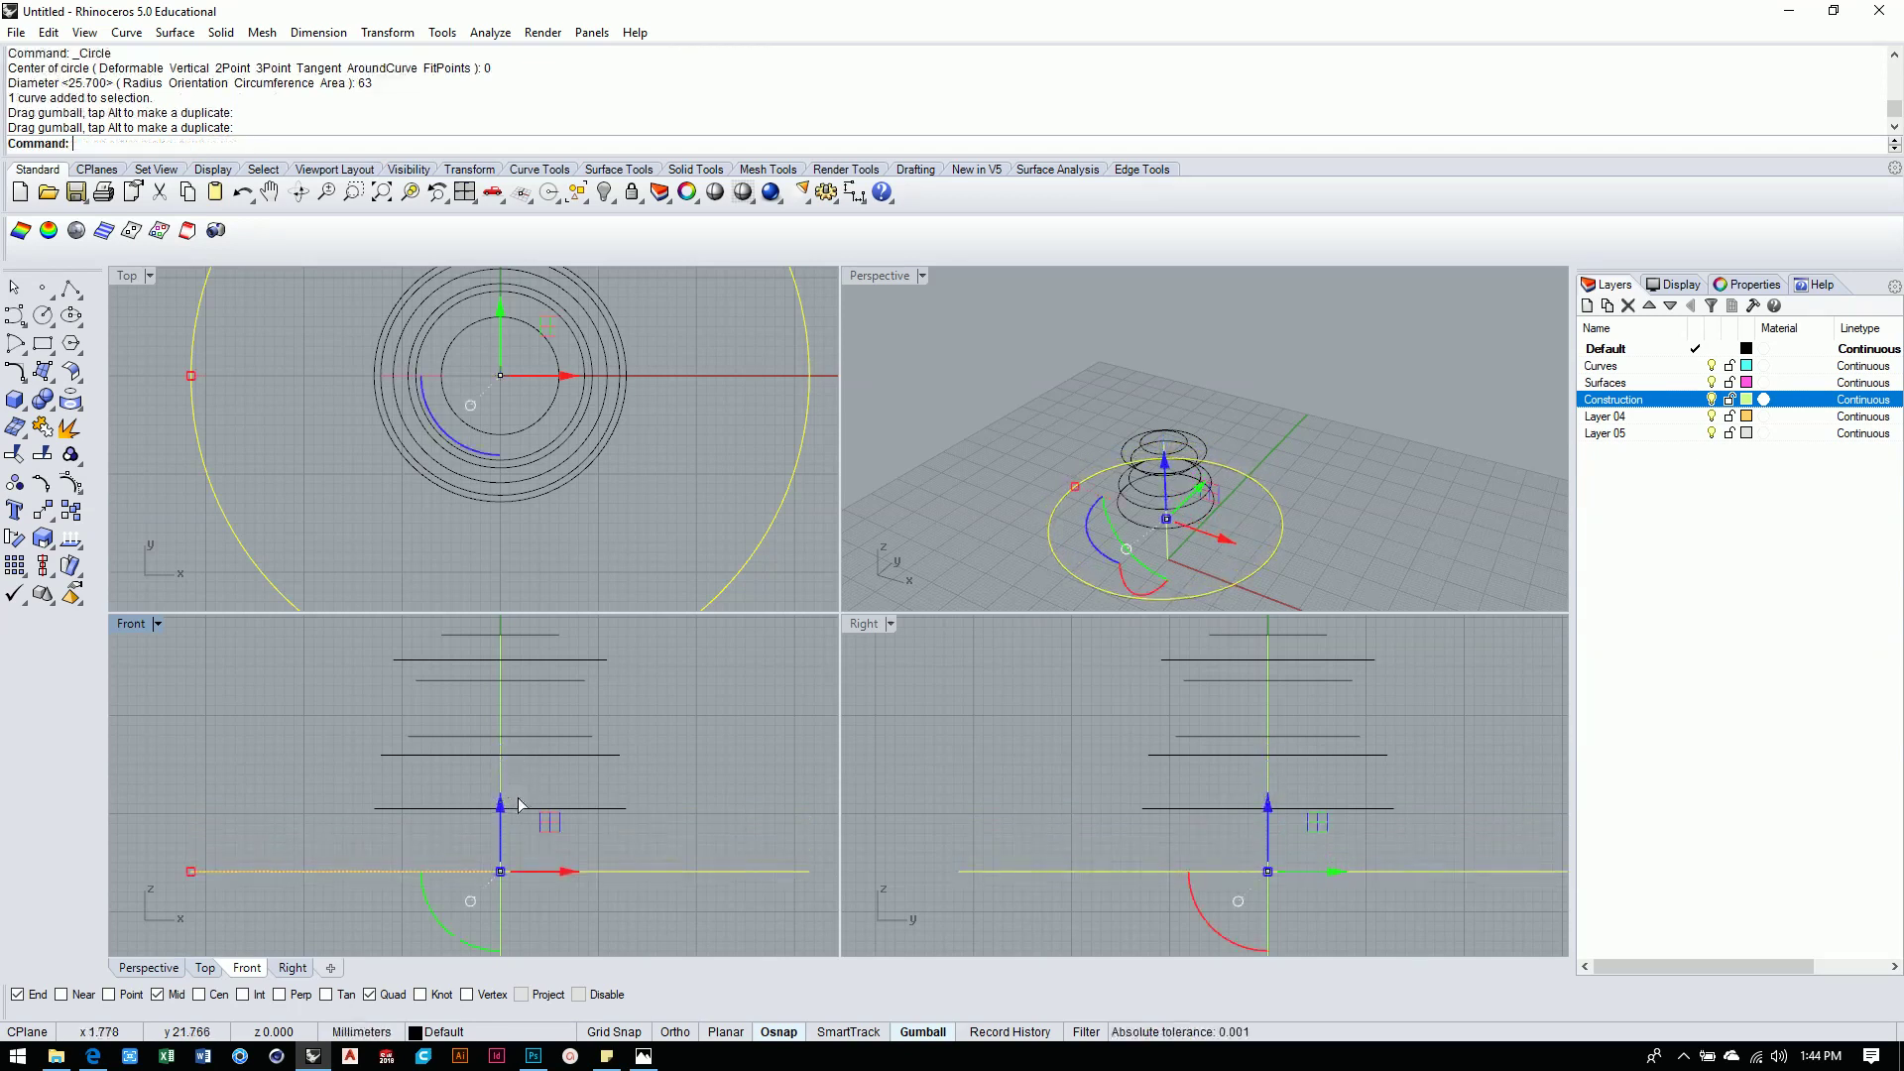
pyautogui.click(793, 817)
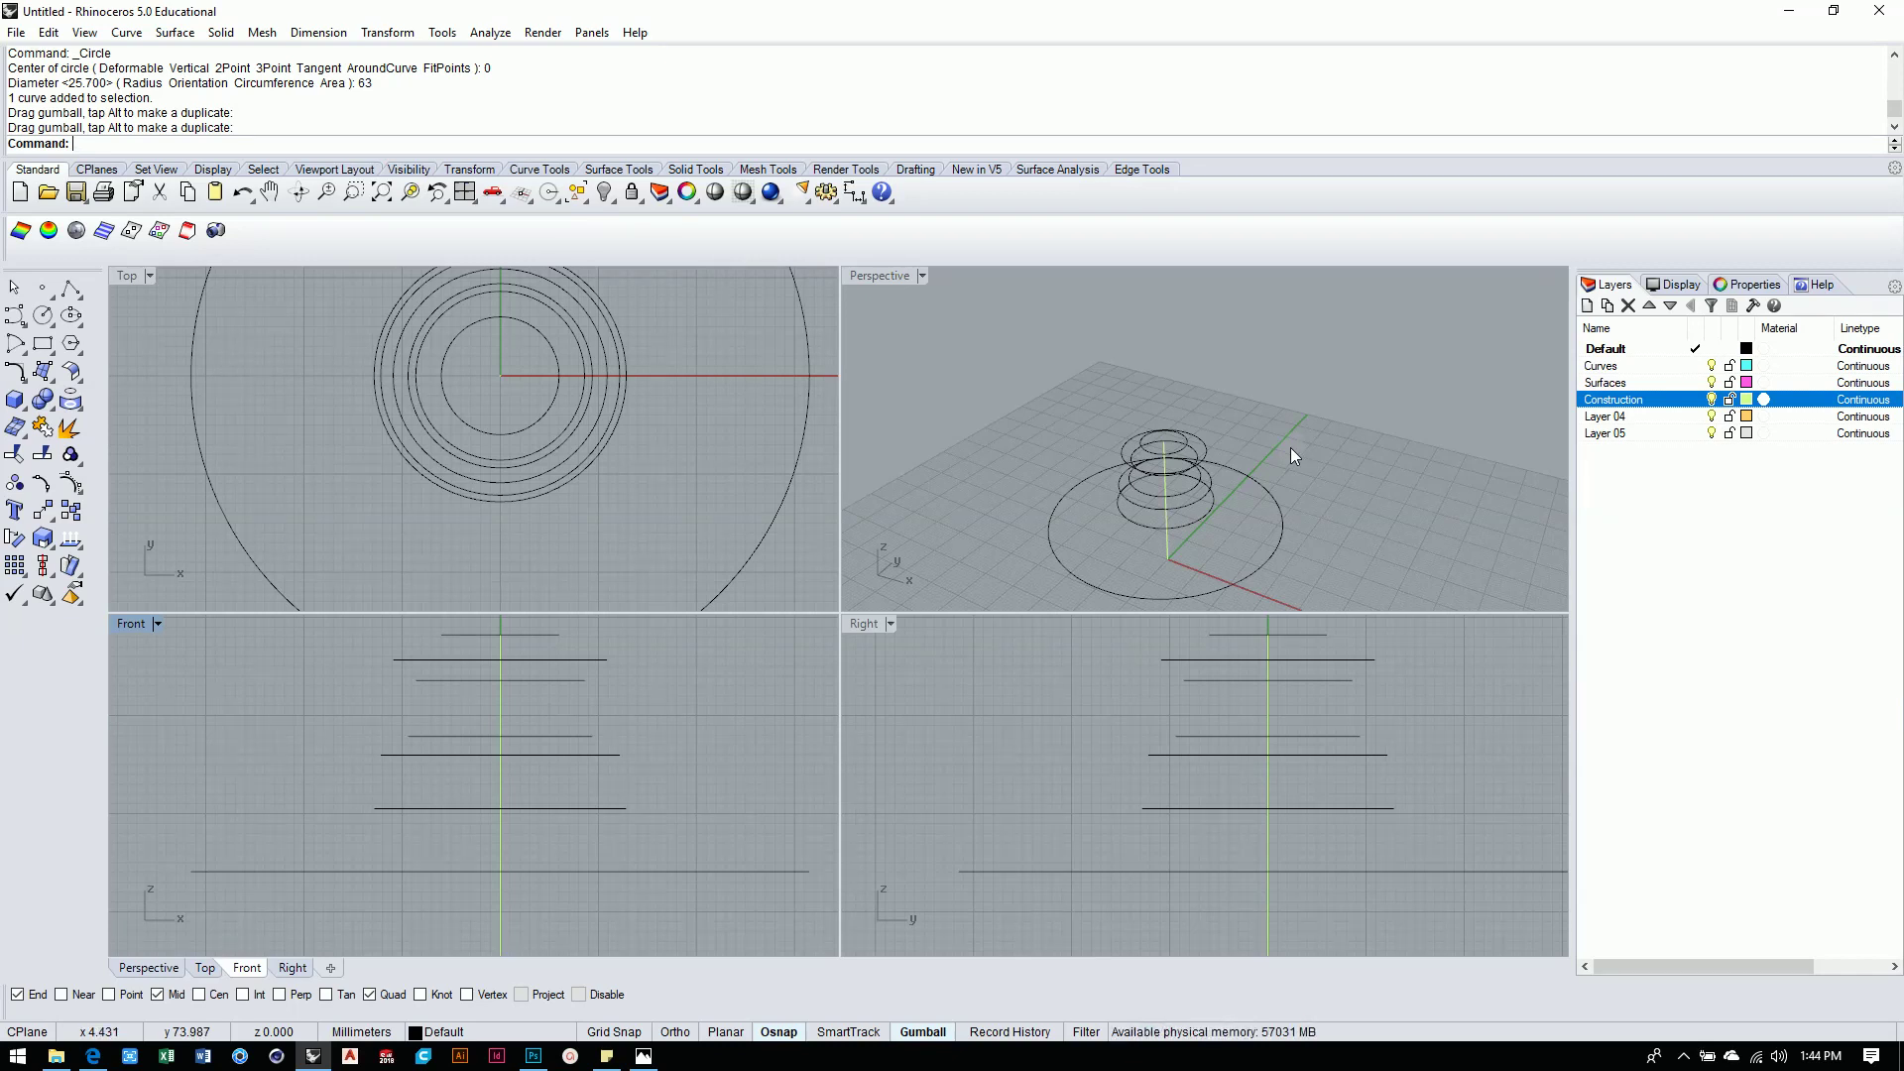
# Draw a 68.7 mm diameter circle centred at the origin.
pyautogui.click(44, 317)
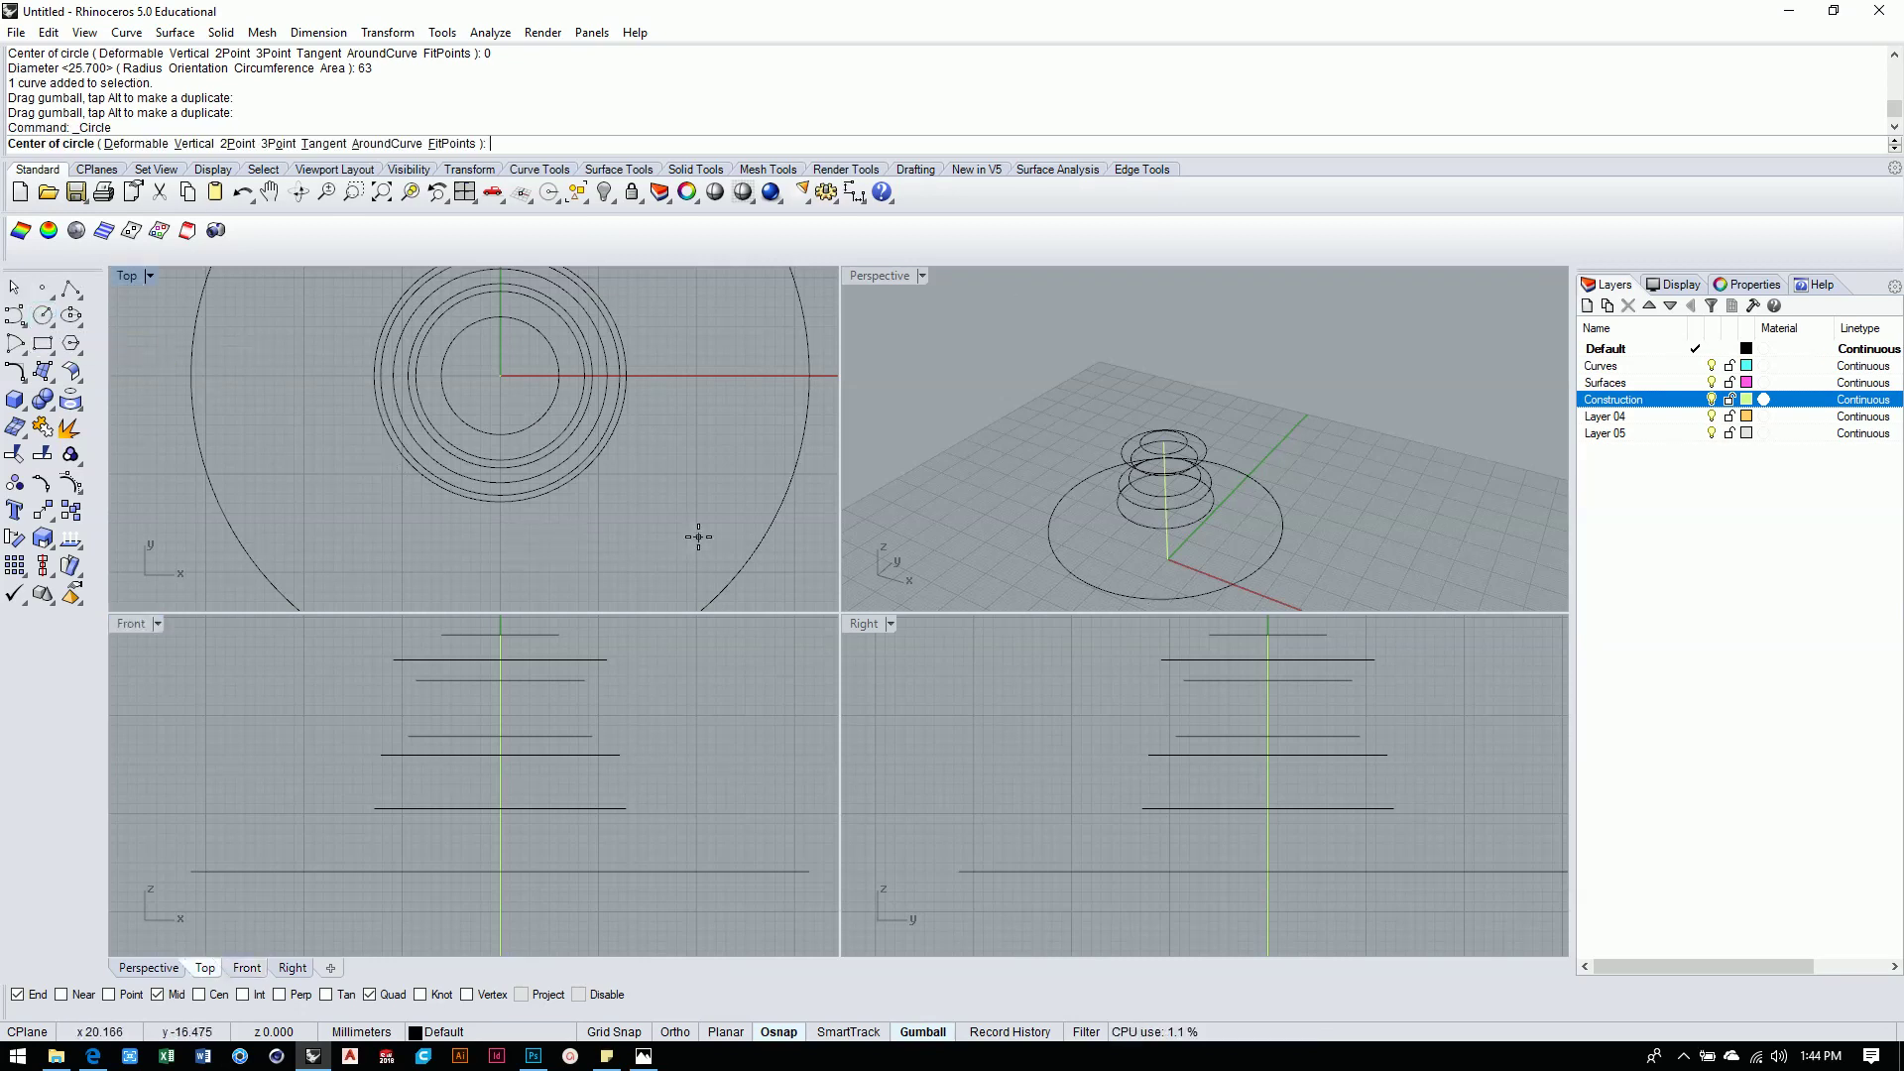
pyautogui.write('0')
pyautogui.press('Return')
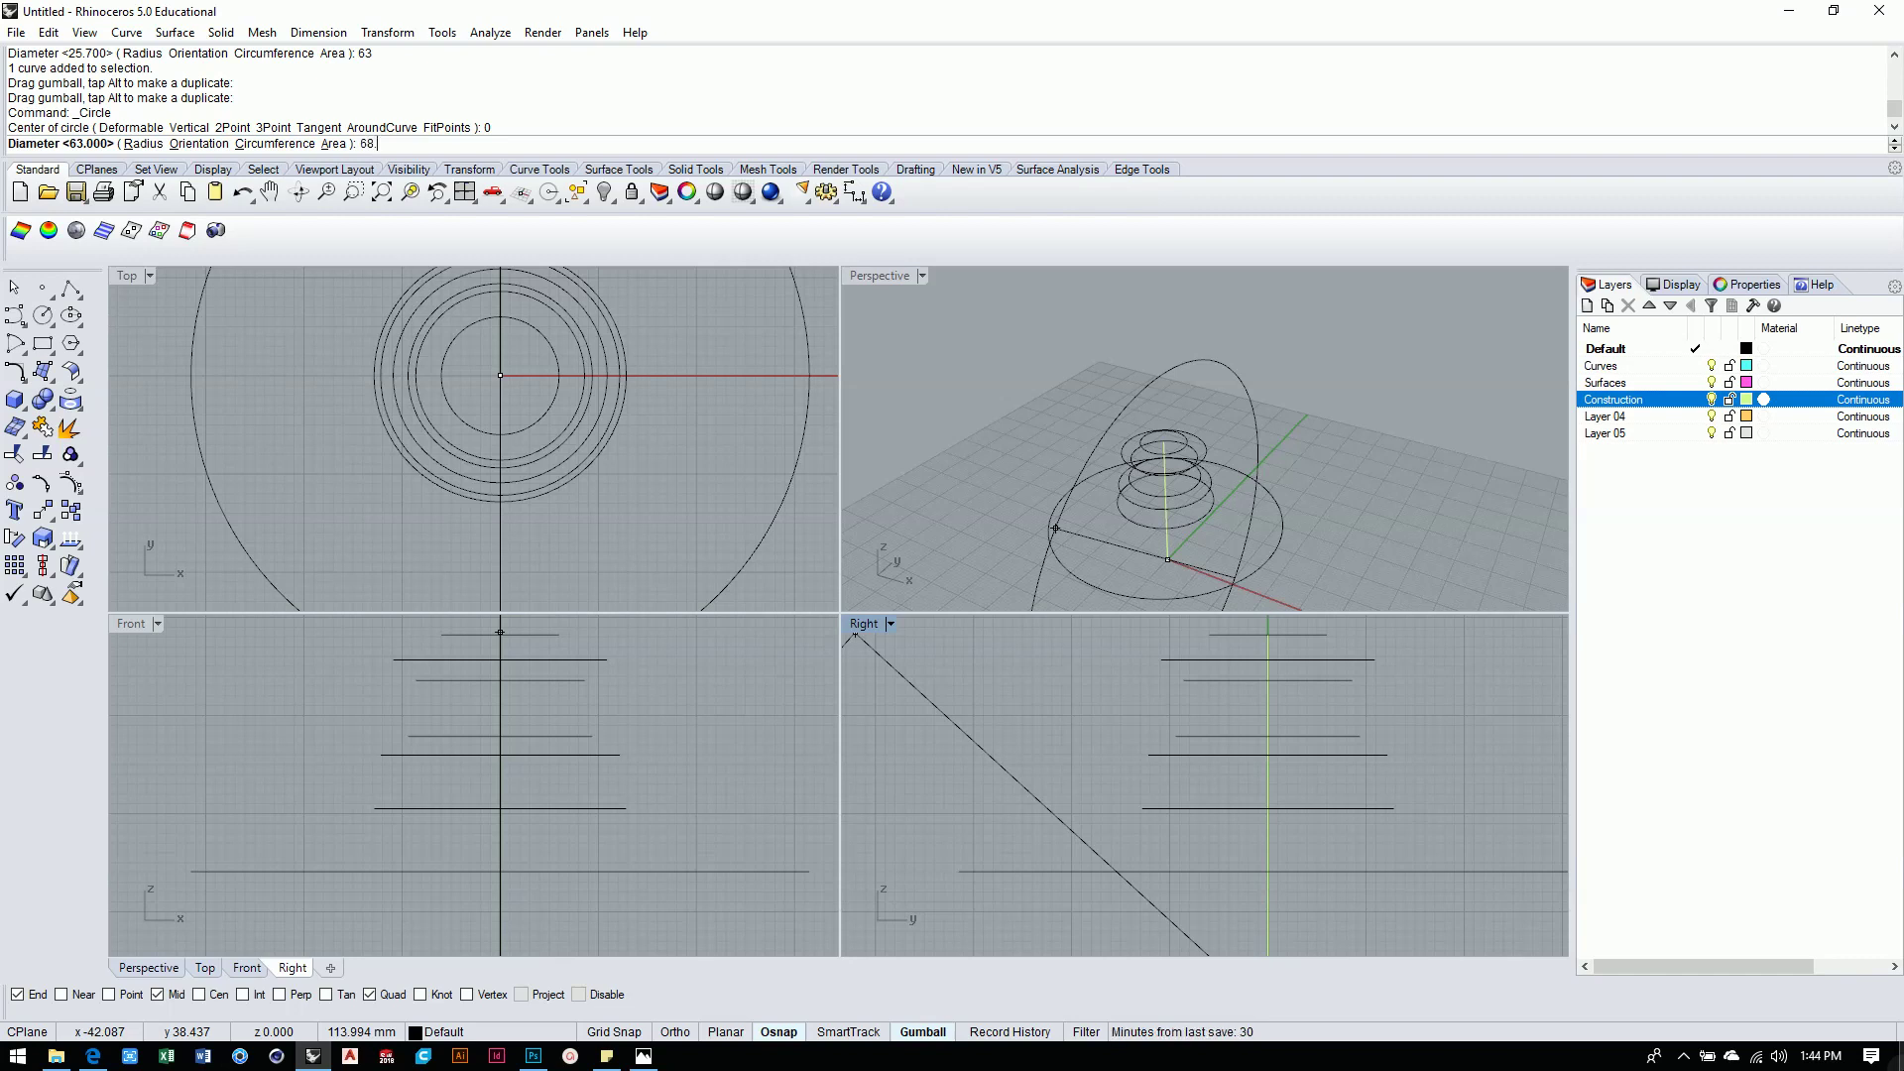
pyautogui.write('68.7')
pyautogui.press('Return')
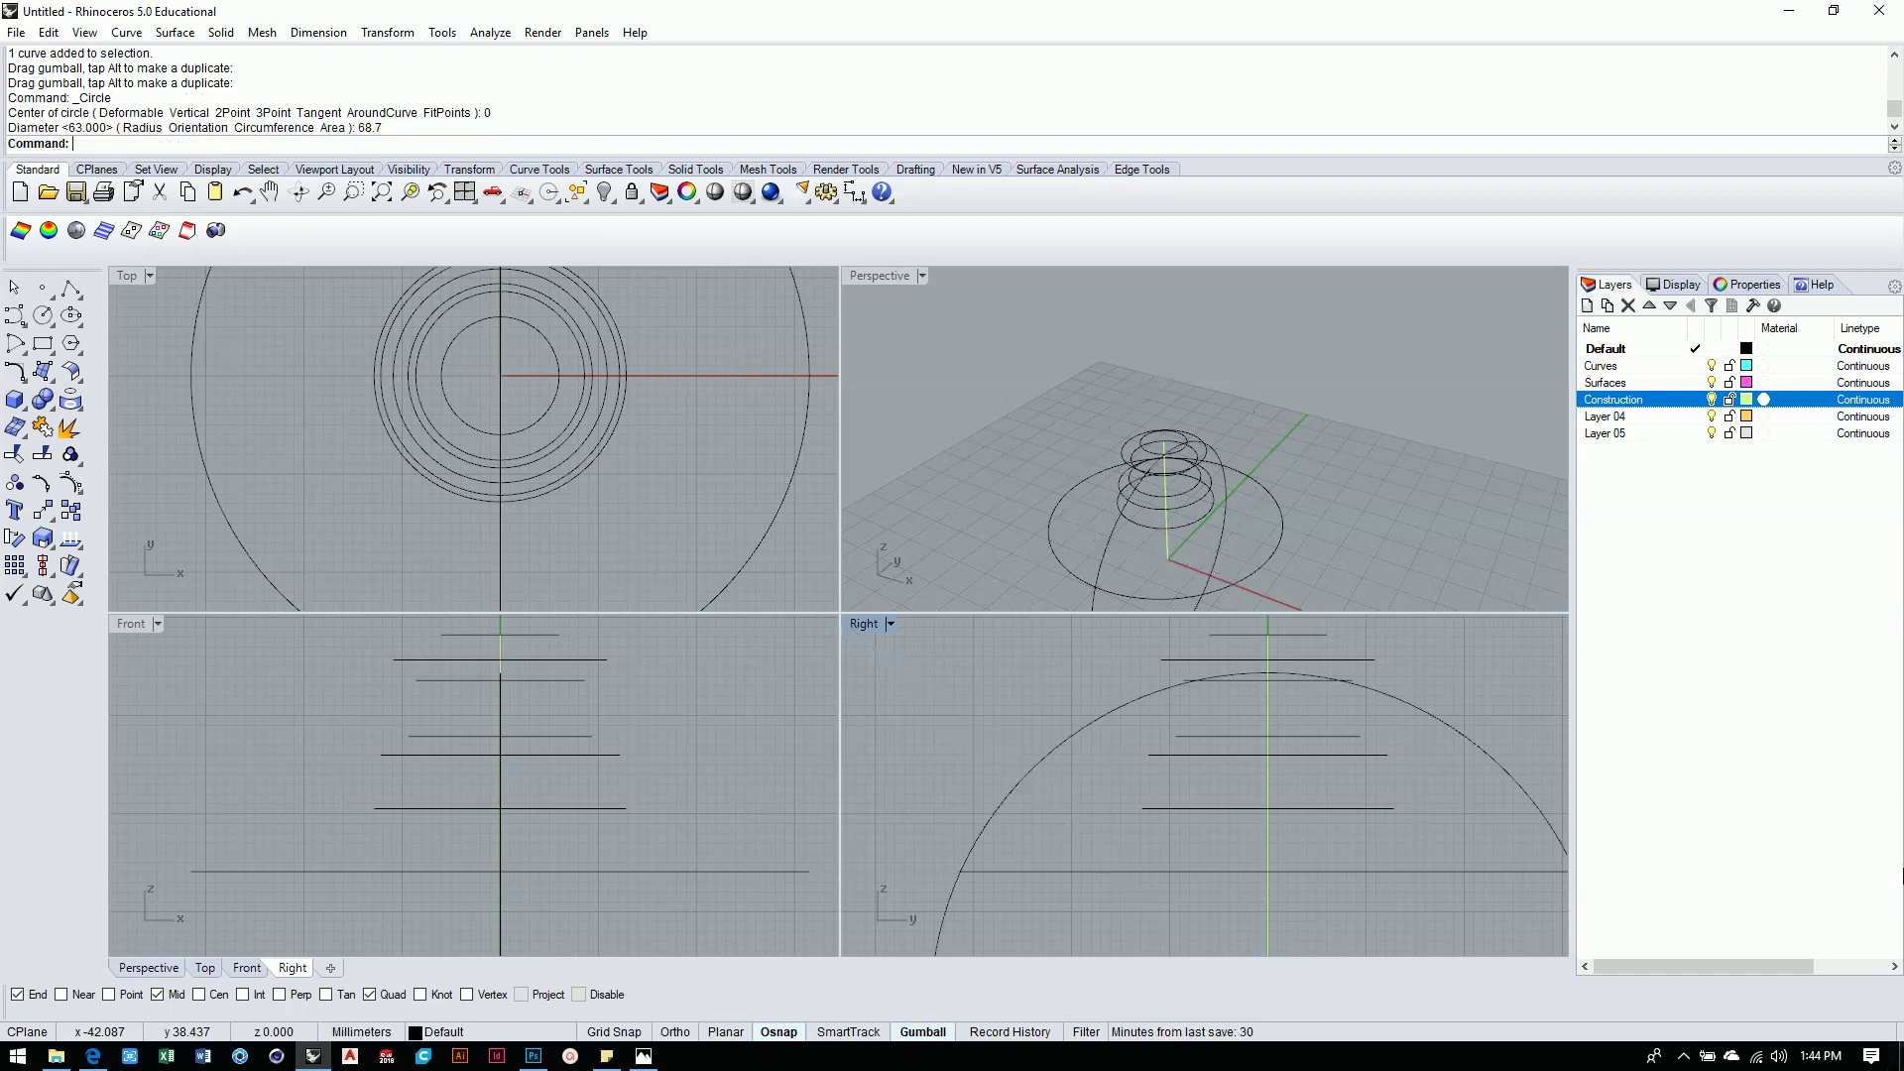
# Rotate the upright 68.7 mm circle 90 degrees about the Y axis so it lies flat on the ground plane.
pyautogui.moveTo(1102, 510); pyautogui.dragTo(1218, 428, button='right')
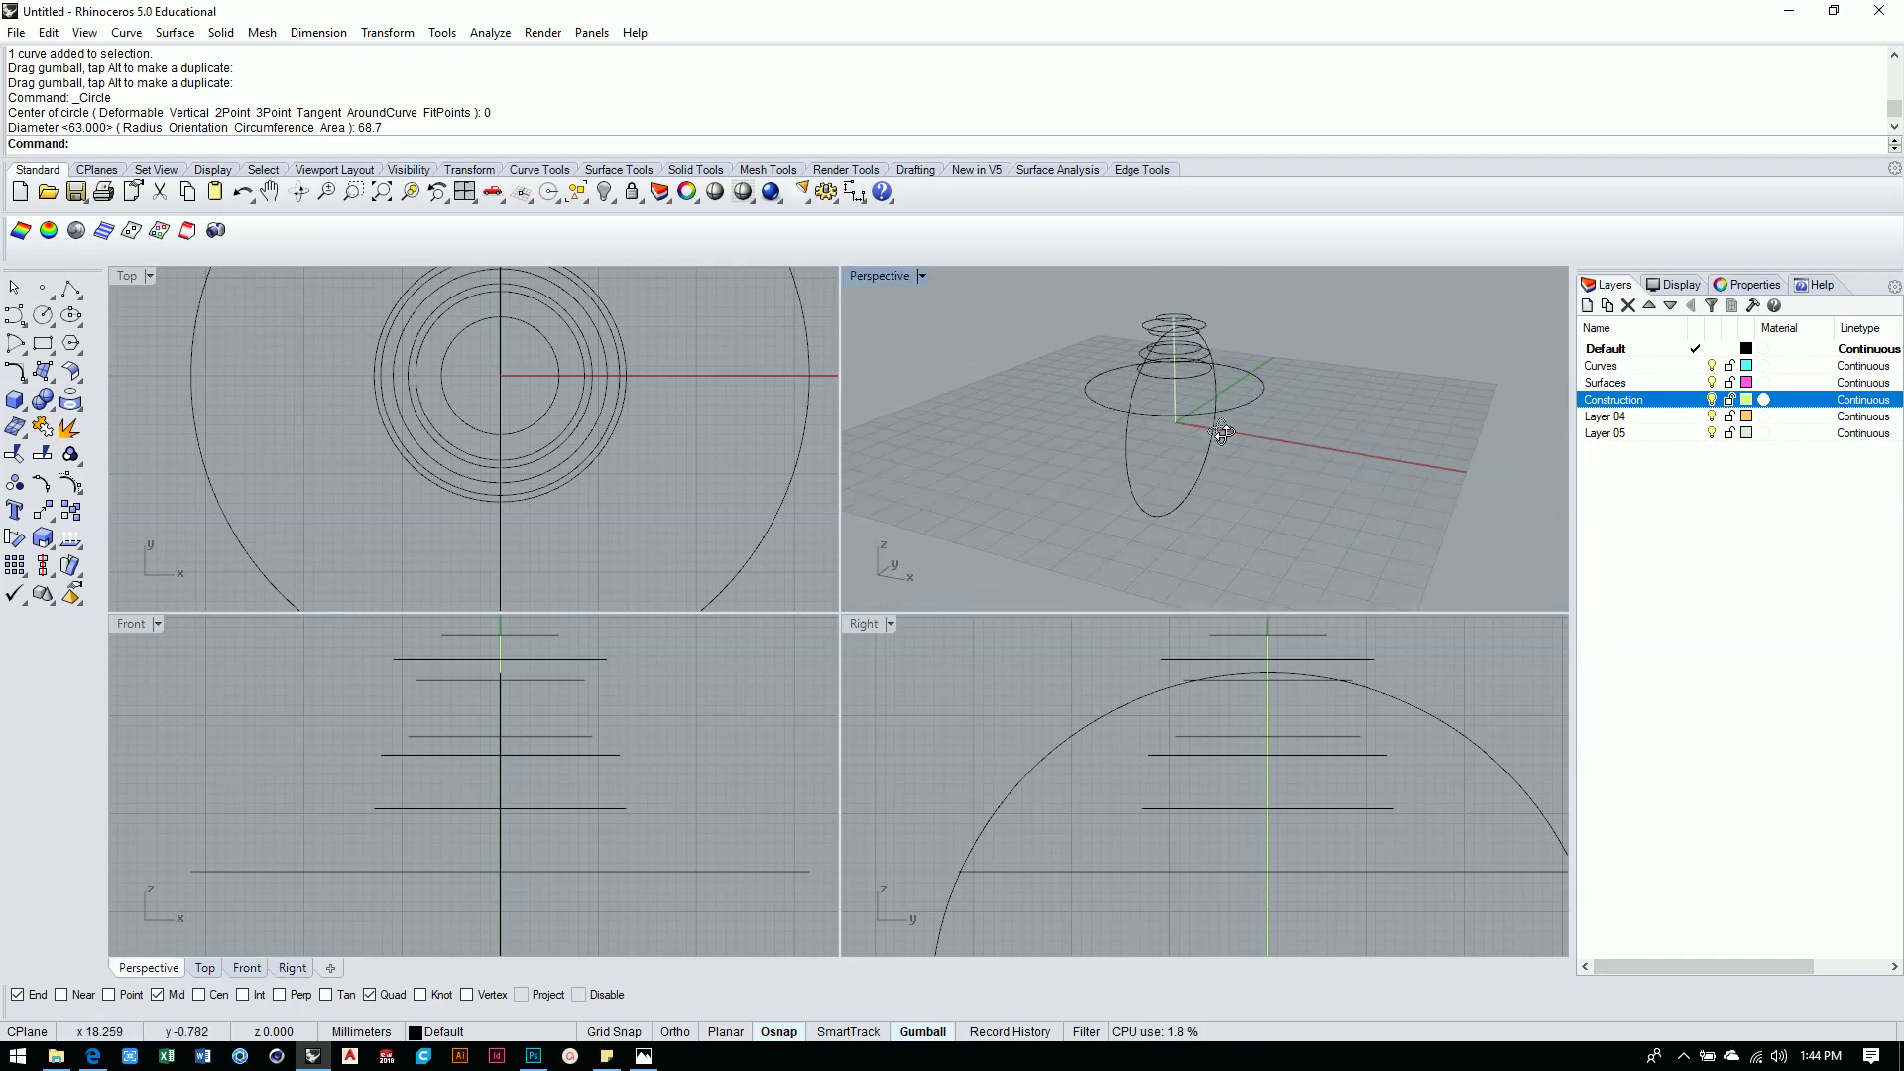
pyautogui.click(1128, 476)
pyautogui.moveTo(1196, 503); pyautogui.dragTo(1266, 470, button='right')
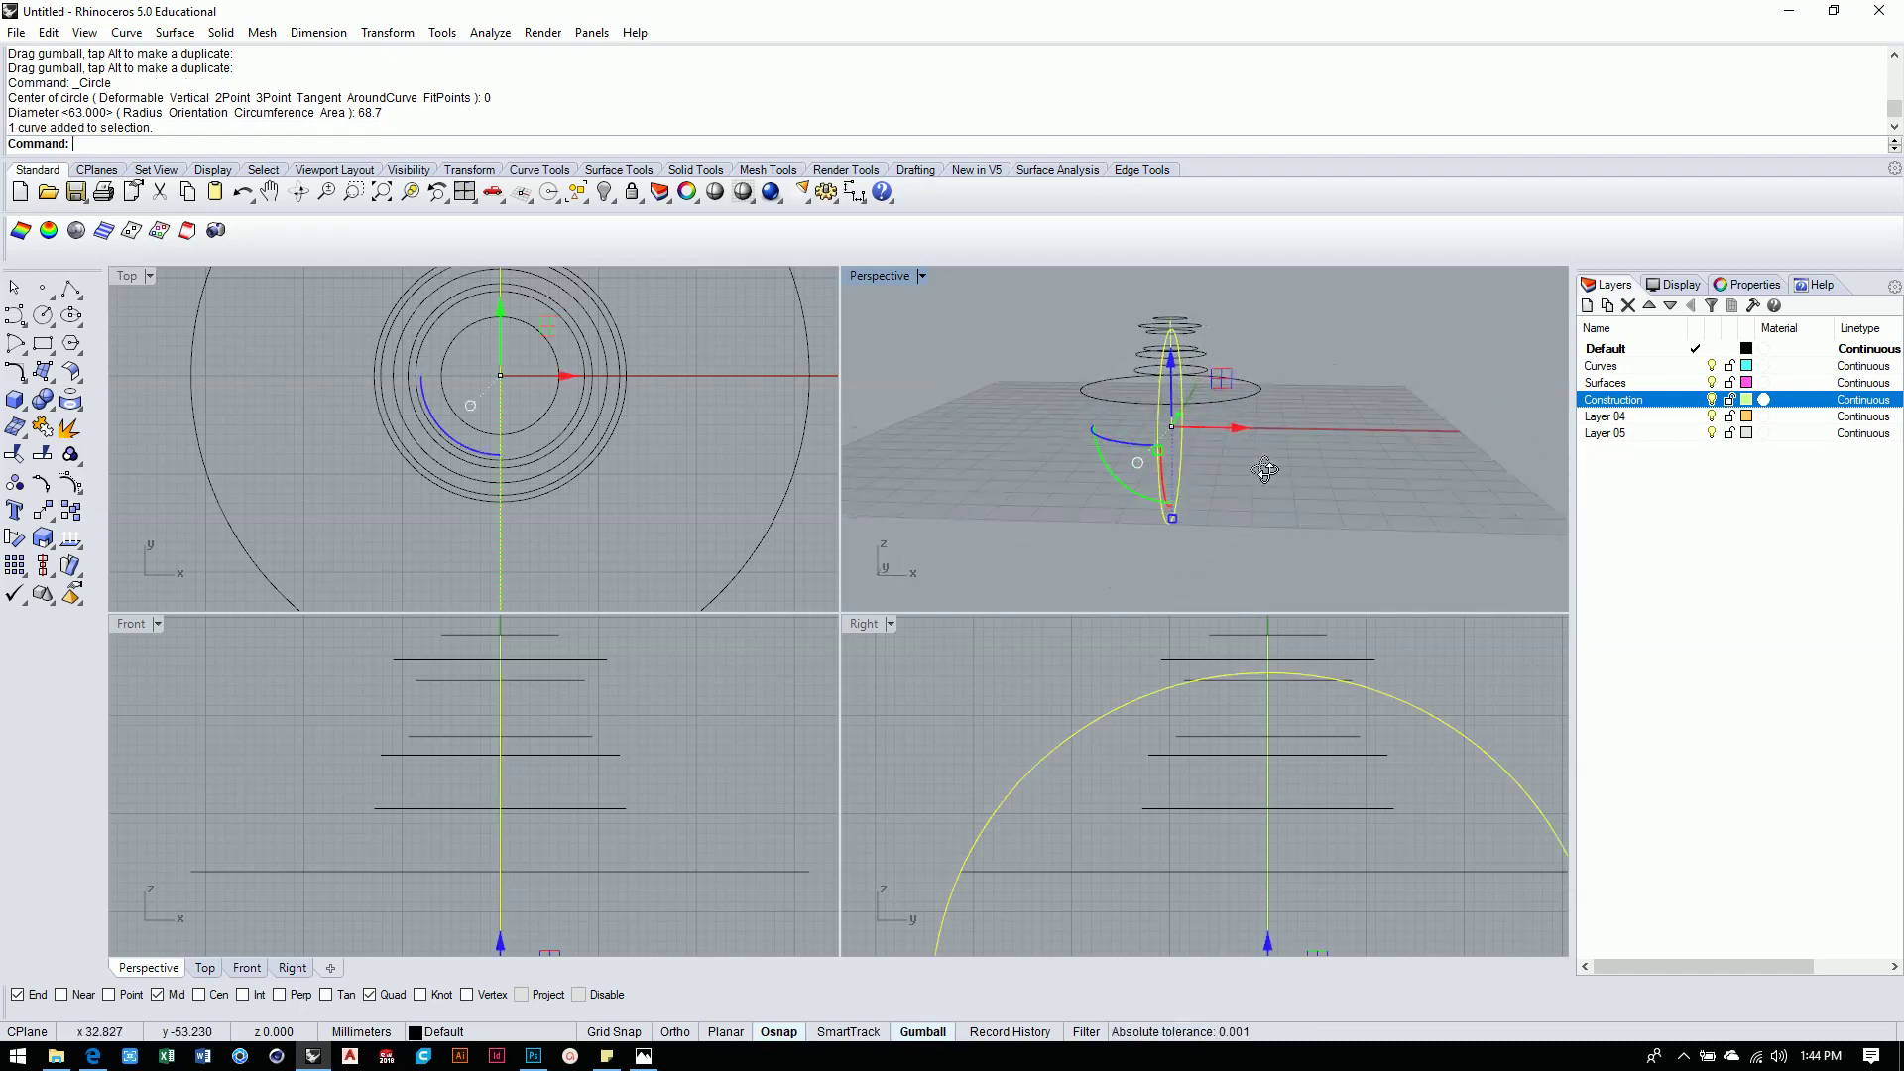
pyautogui.click(1113, 472)
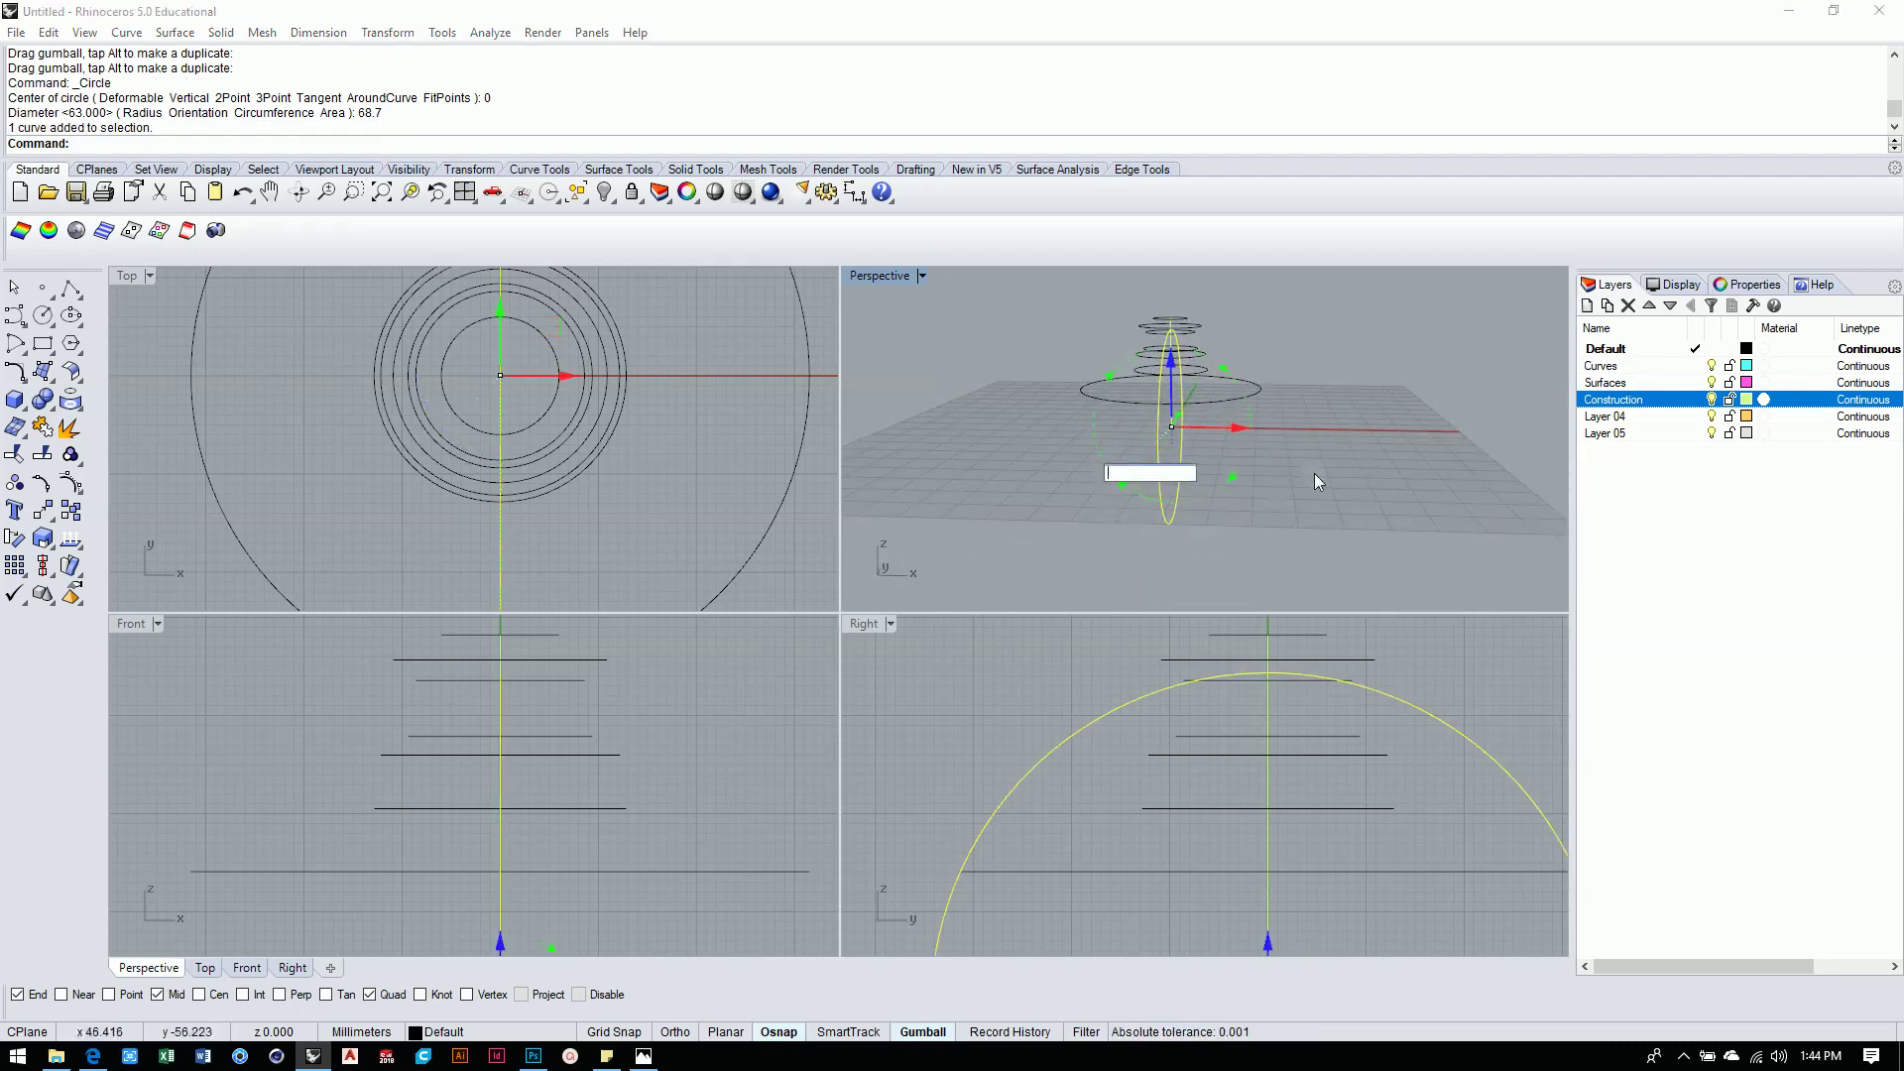
pyautogui.write('90')
pyautogui.press('Return')
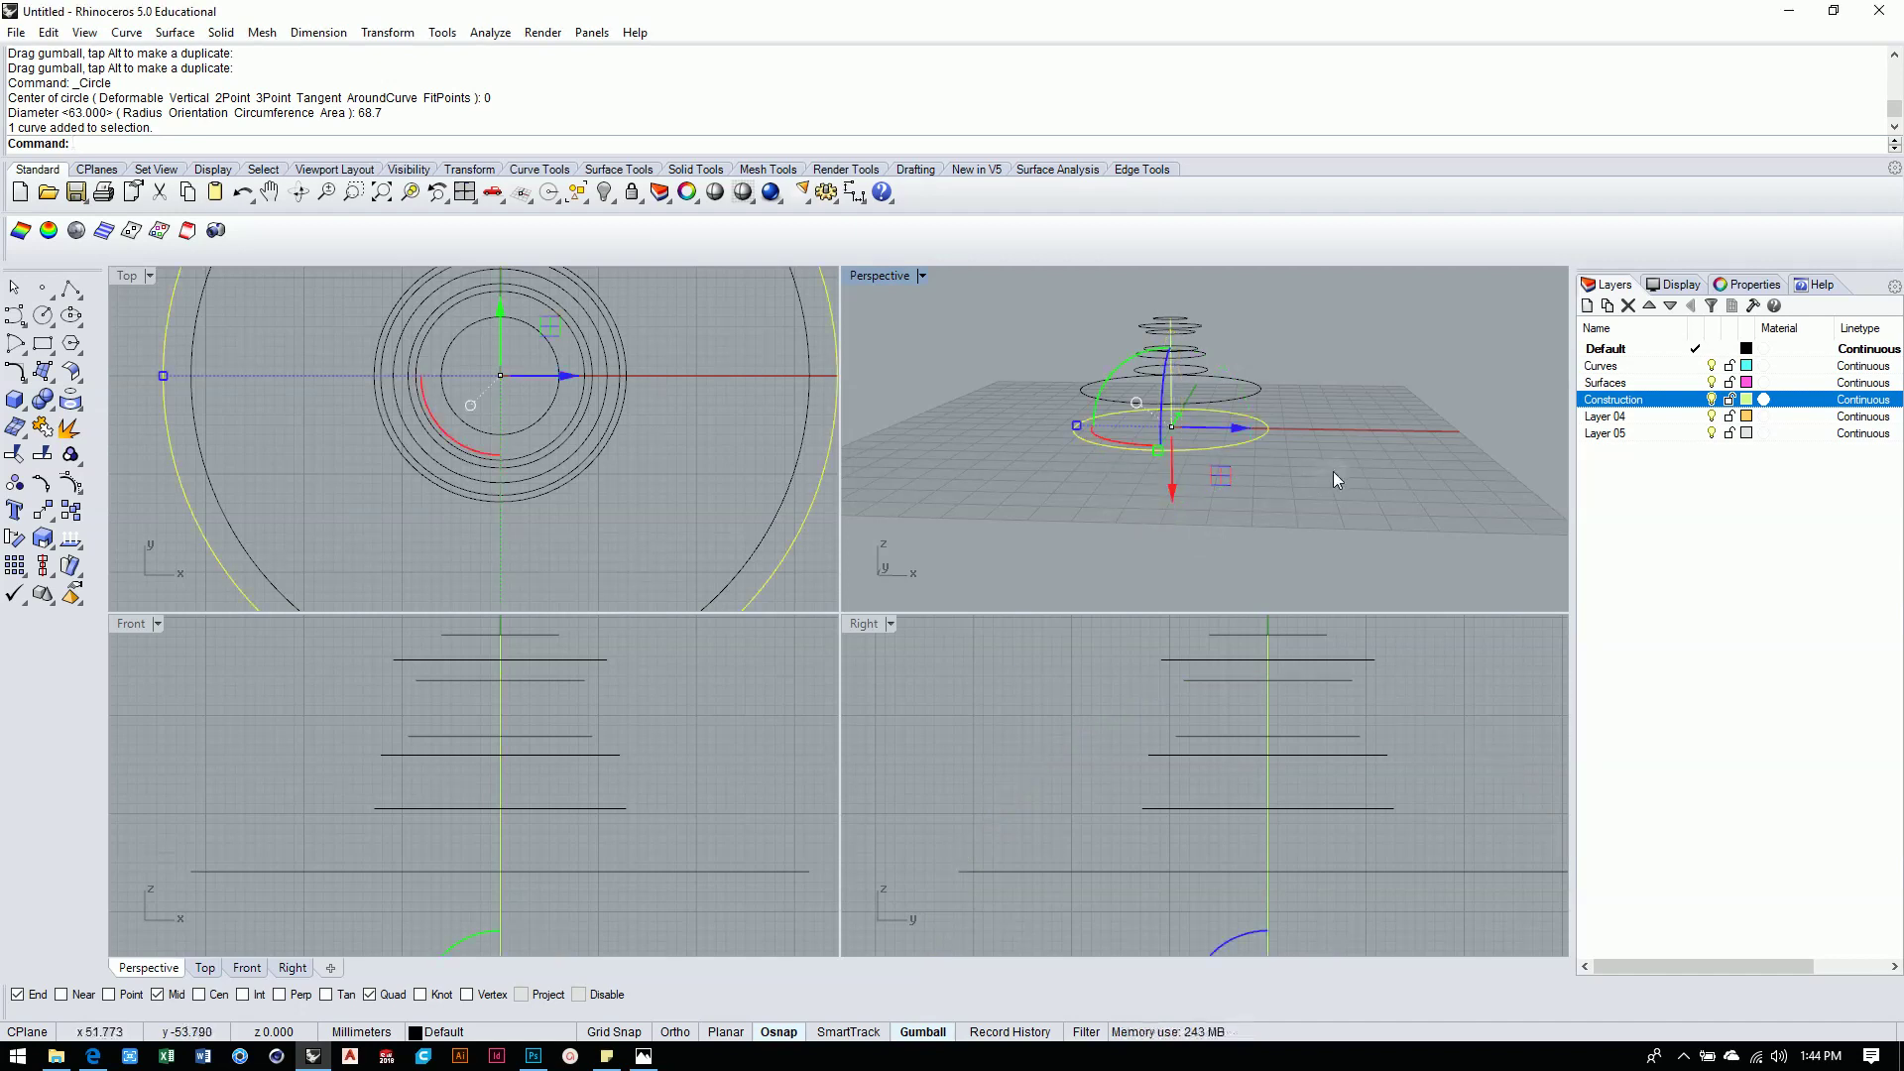
# Compare with the front-view reference in Photoshop, then return to Rhino, nudge the 63 mm circle slightly higher and deselect it.
pyautogui.hotkey('ctrl', 'shift', 'e')
pyautogui.scroll(5, 598, 870)
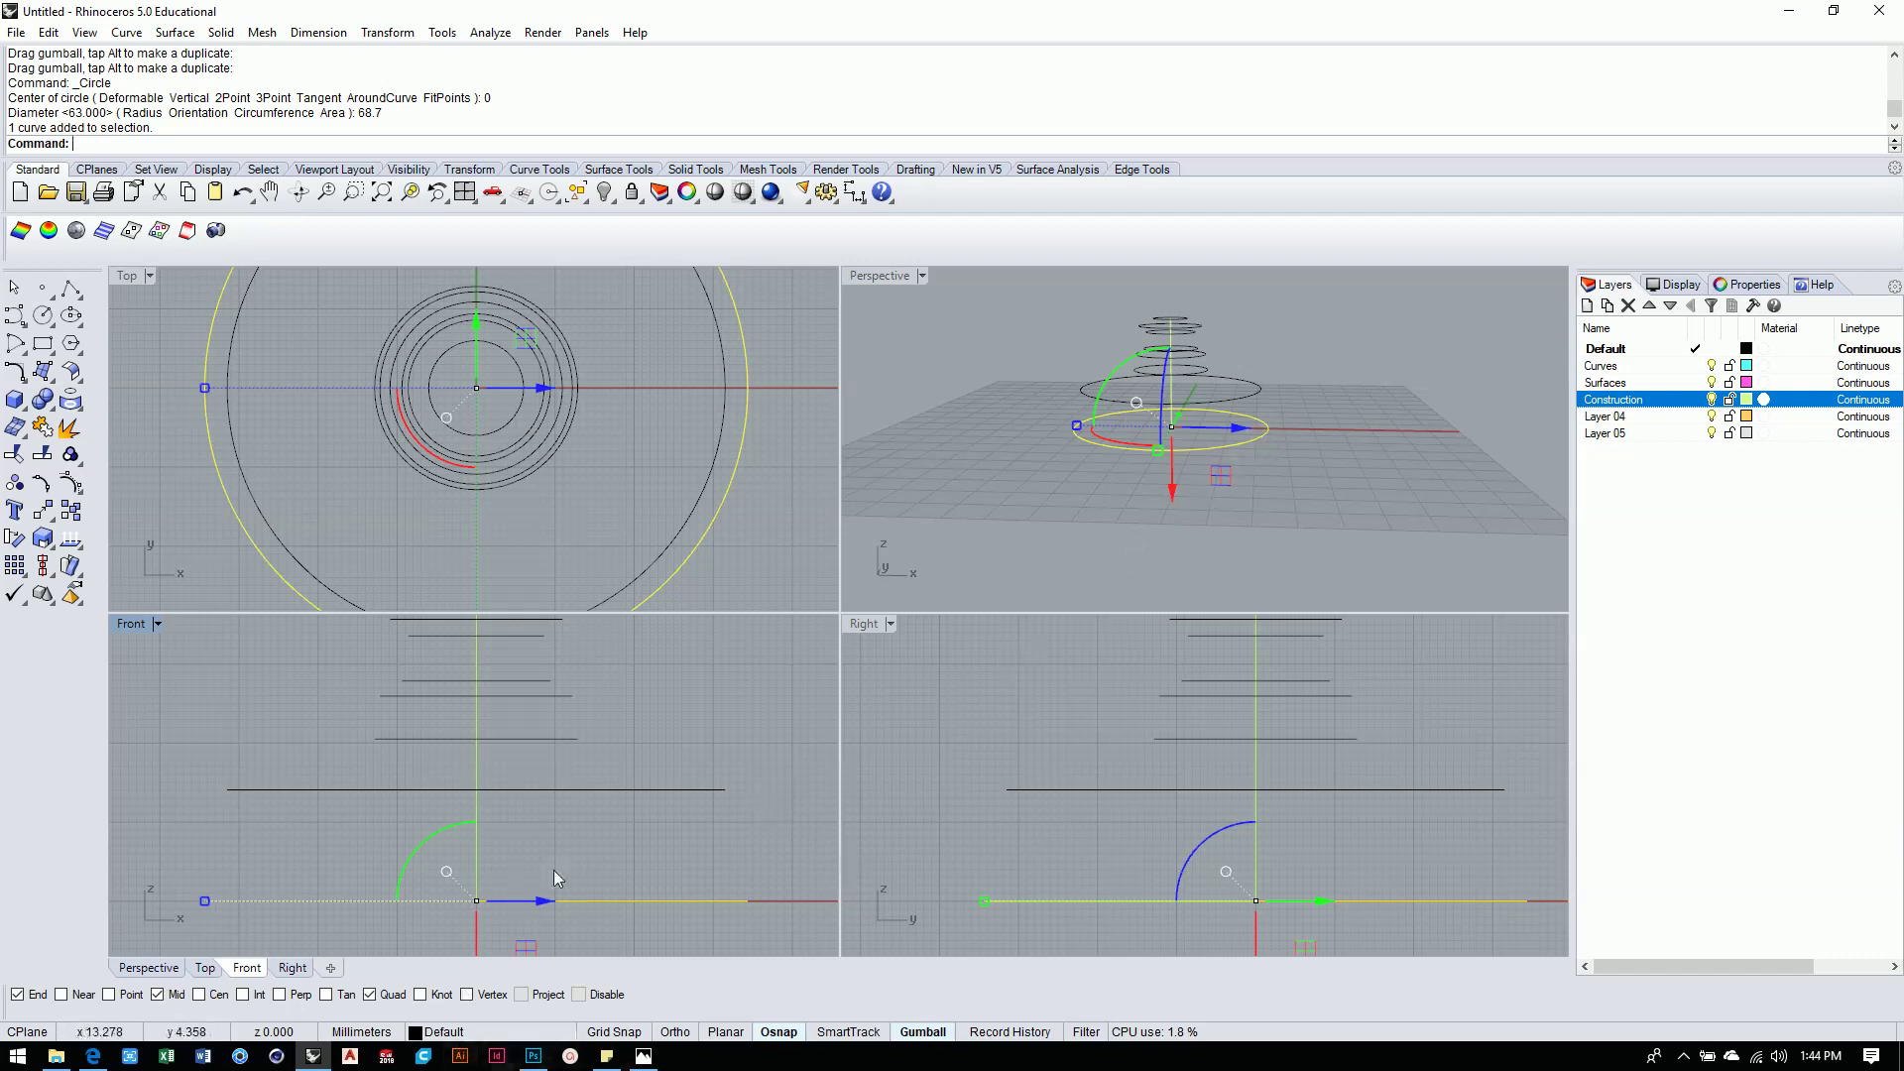
pyautogui.scroll(2, 750, 800)
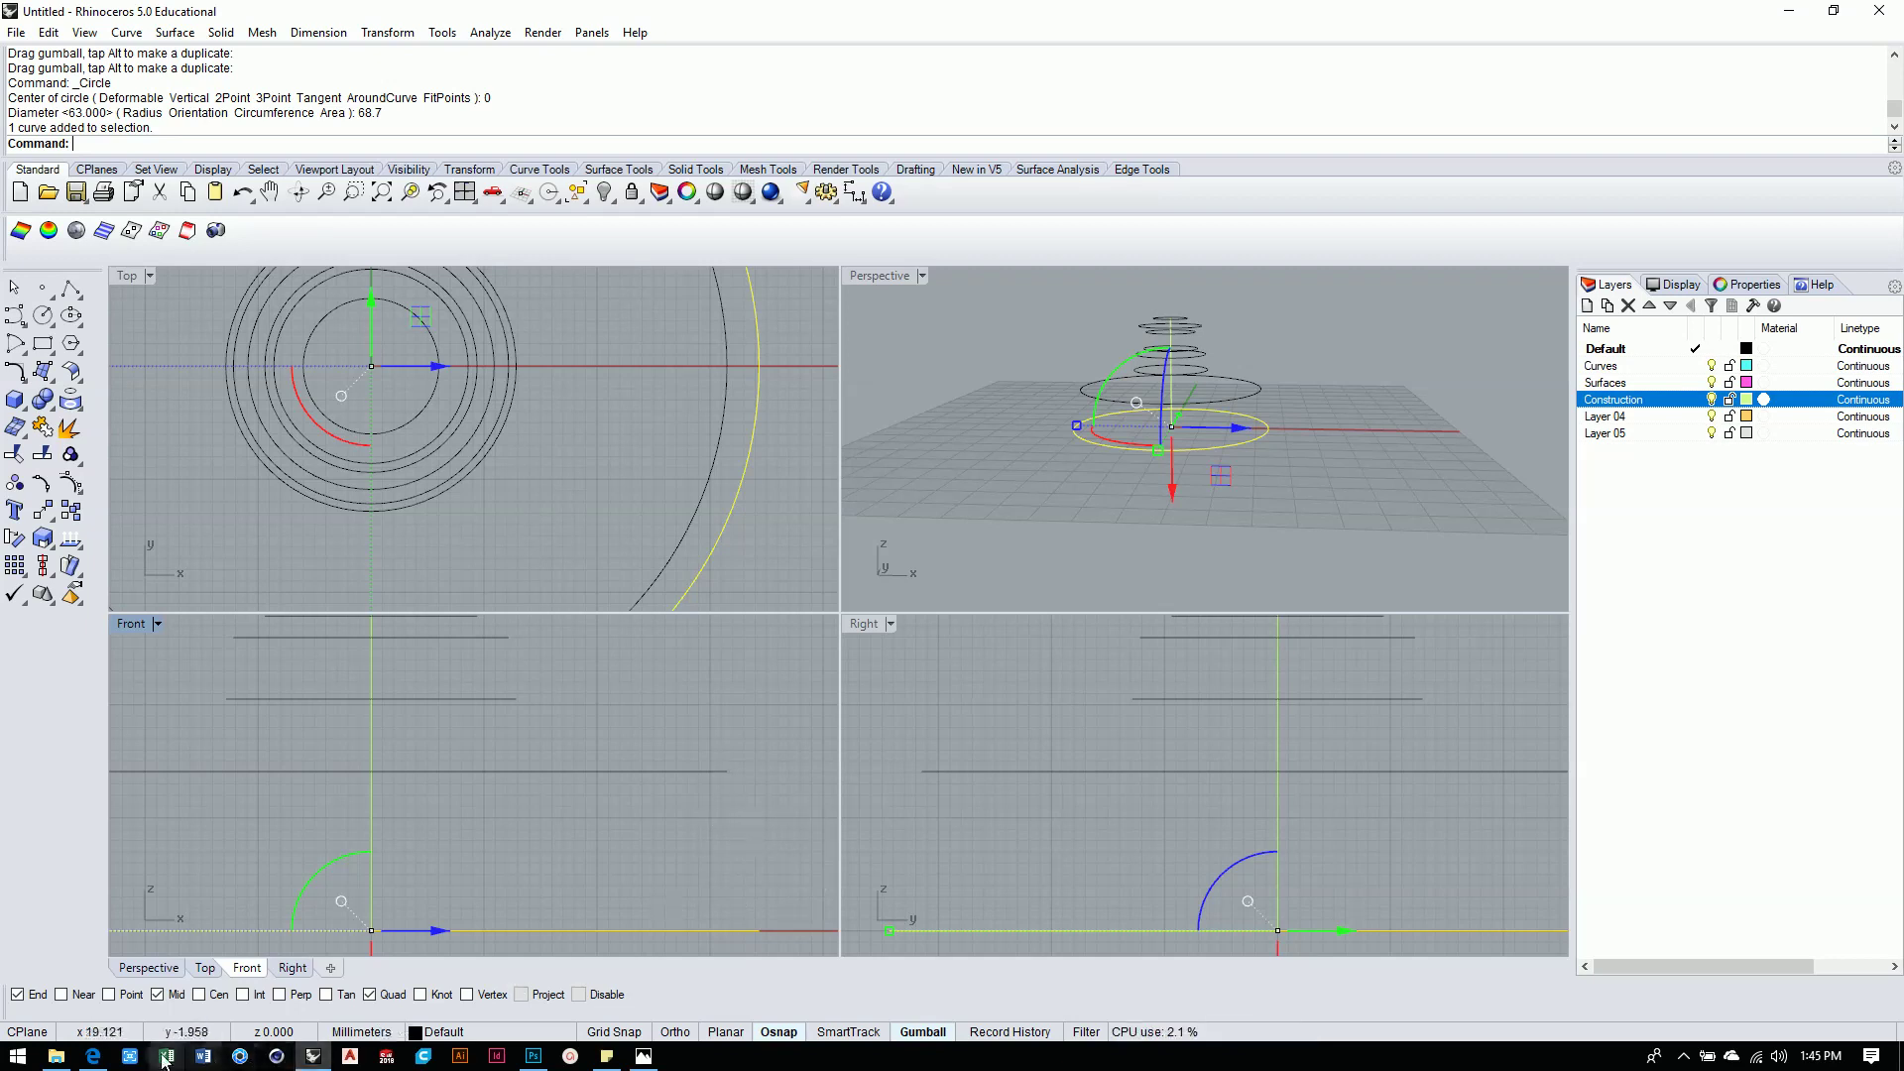
pyautogui.click(533, 1057)
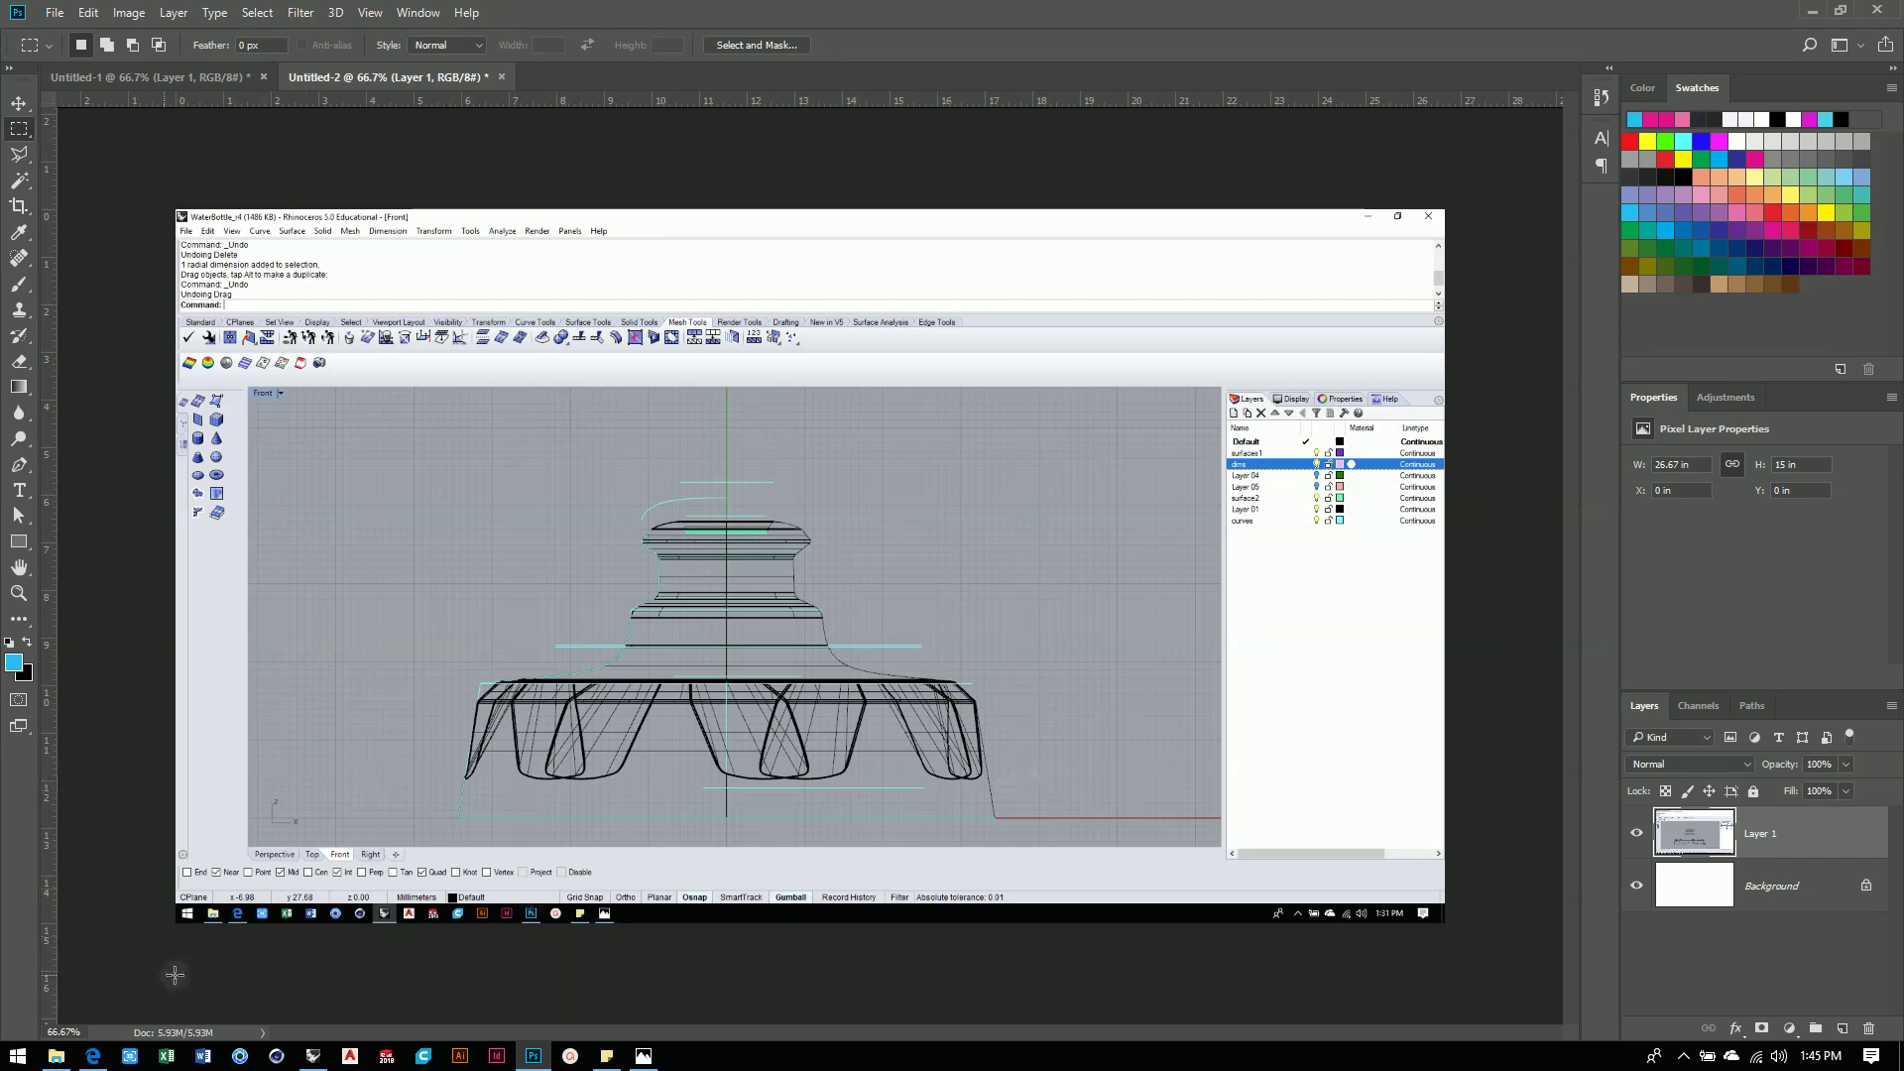
pyautogui.click(314, 1057)
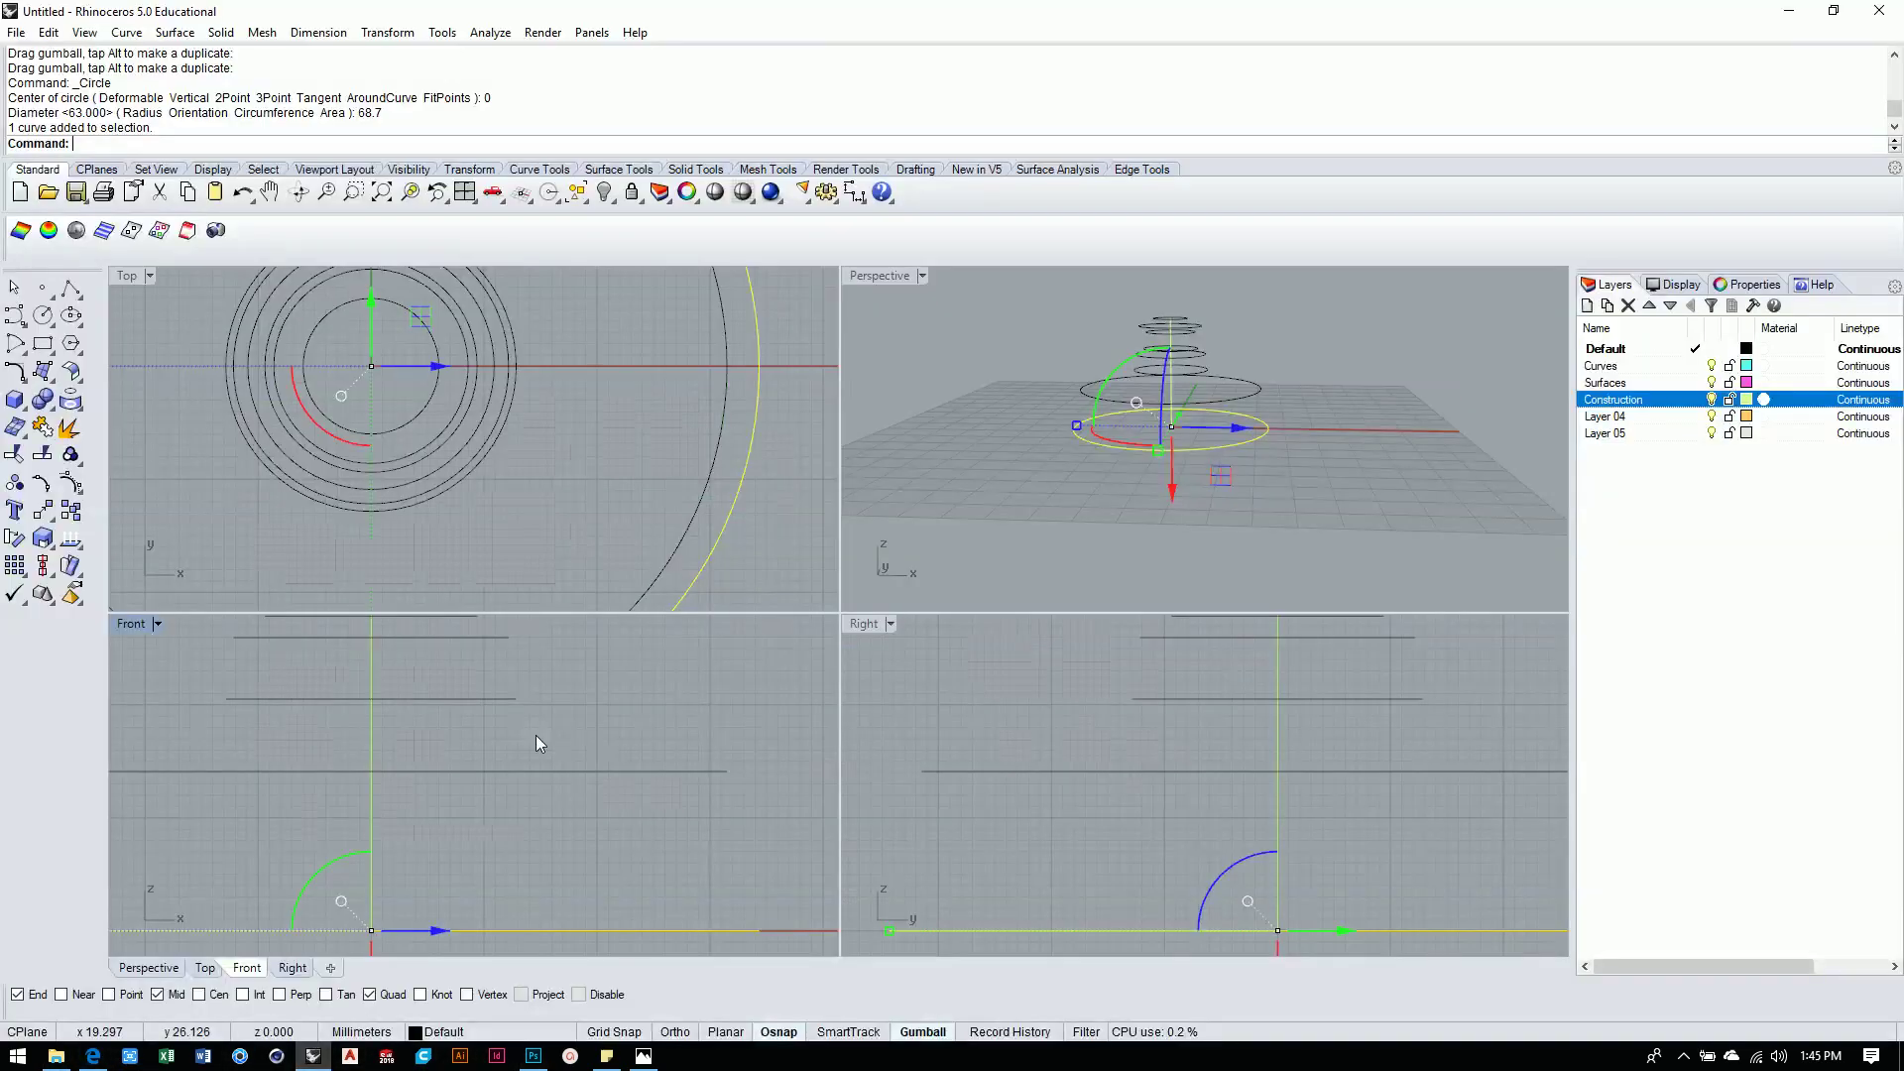
pyautogui.click(752, 775)
pyautogui.moveTo(496, 711); pyautogui.dragTo(492, 707)
pyautogui.press('Escape')
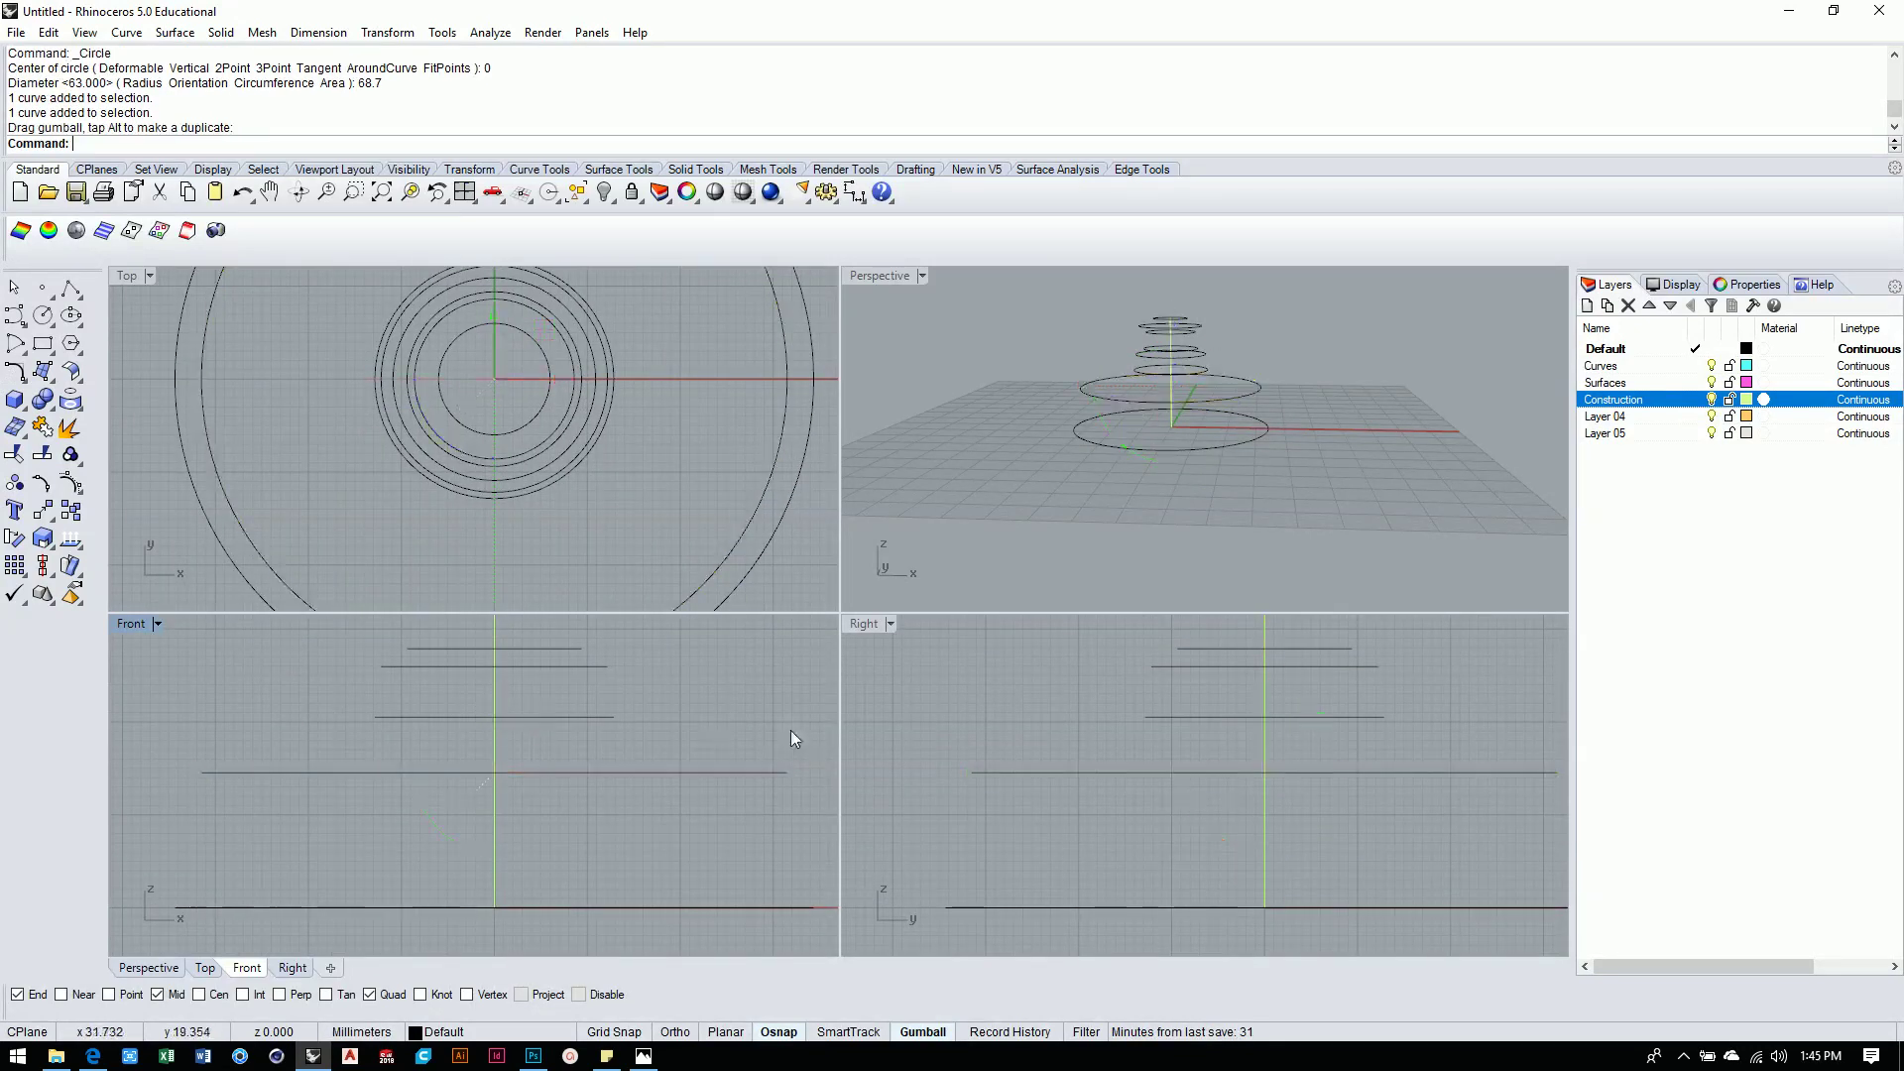
pyautogui.rightClick(708, 812)
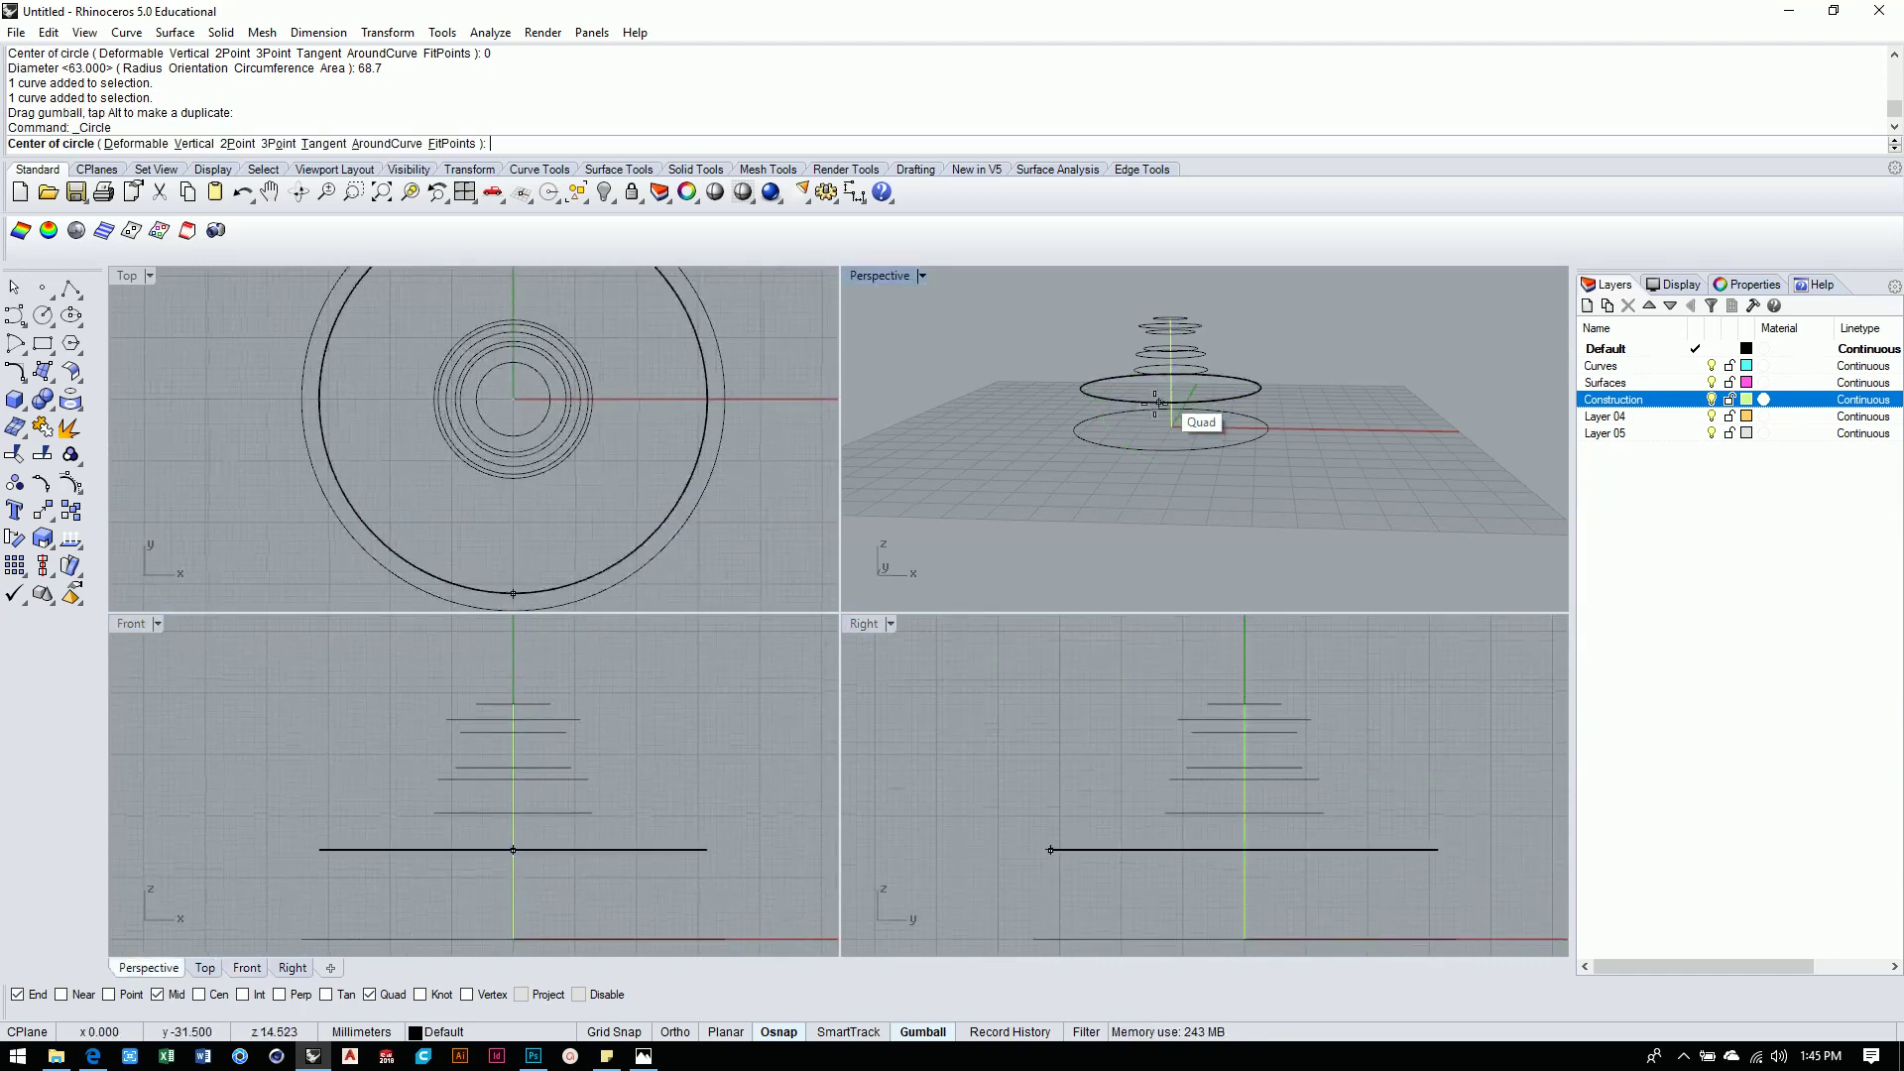
pyautogui.scroll(-3, 1290, 397)
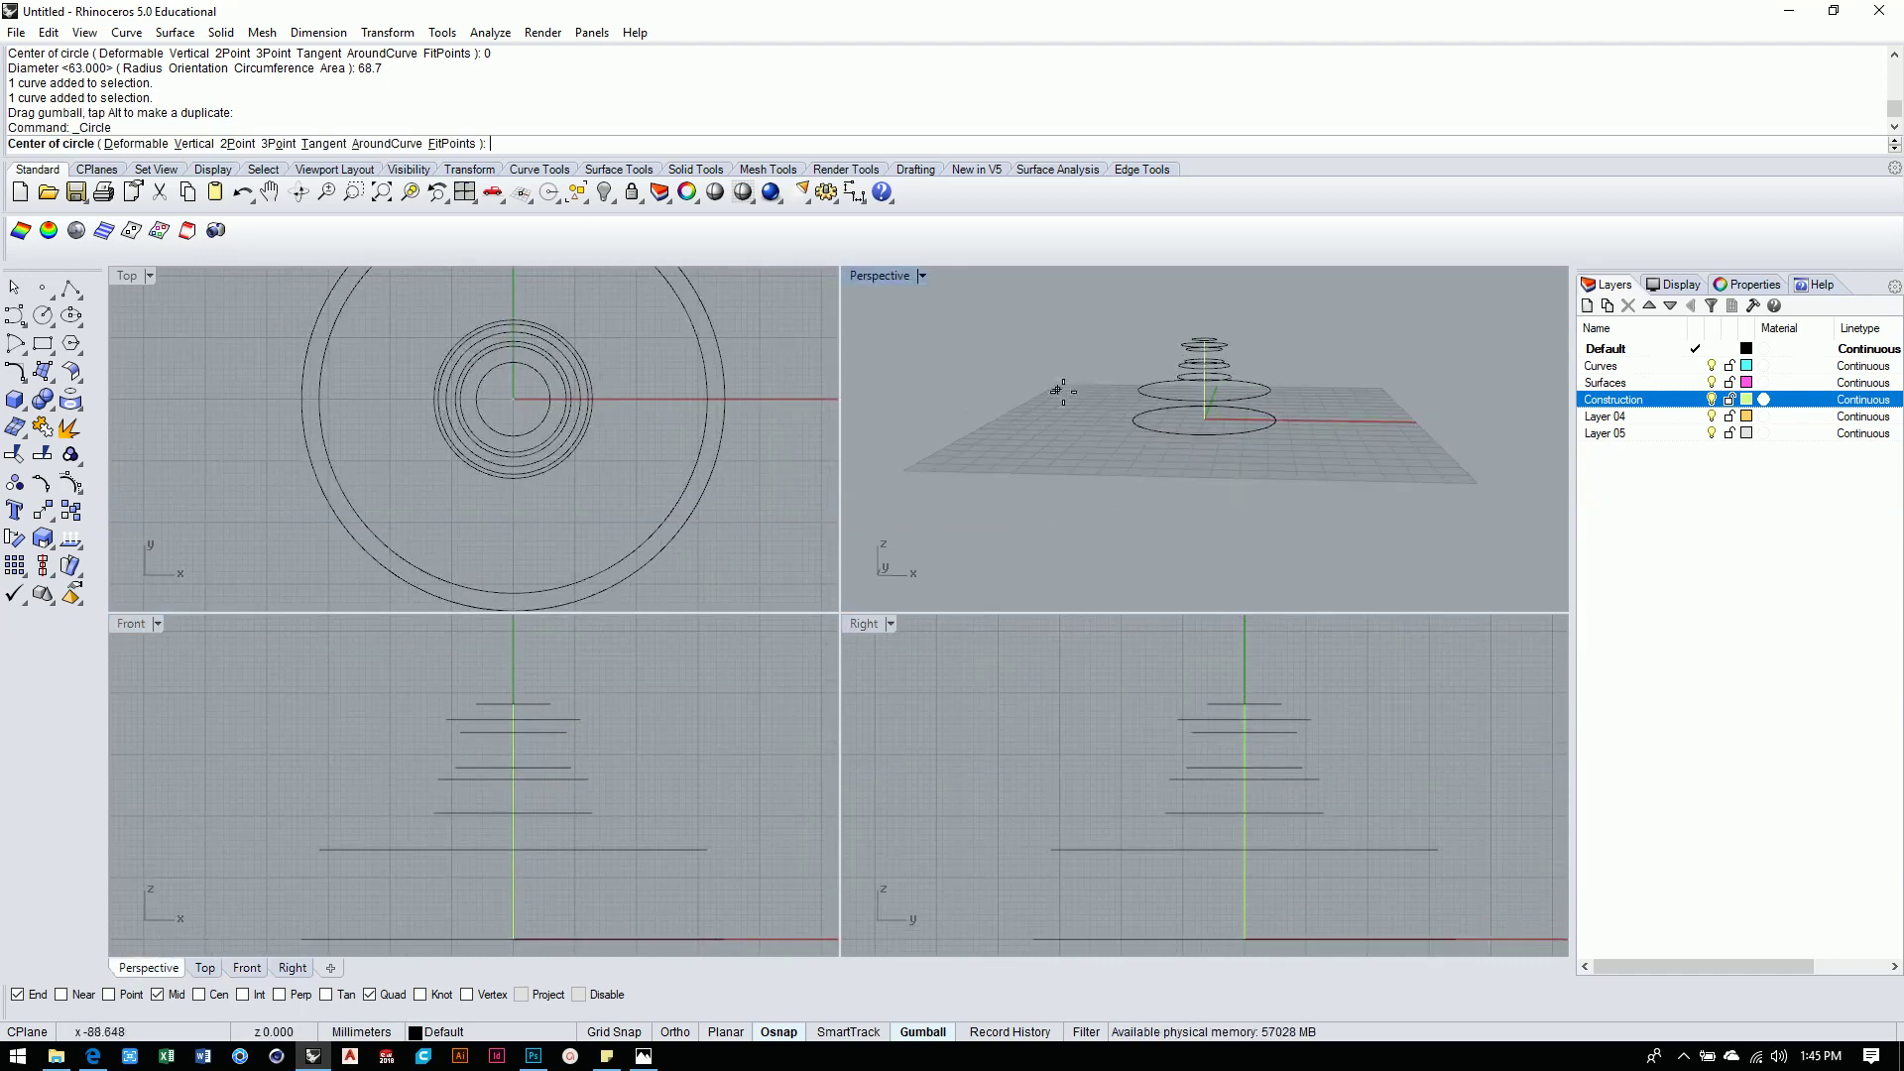
pyautogui.scroll(1, 1278, 377)
pyautogui.scroll(3, 1278, 377)
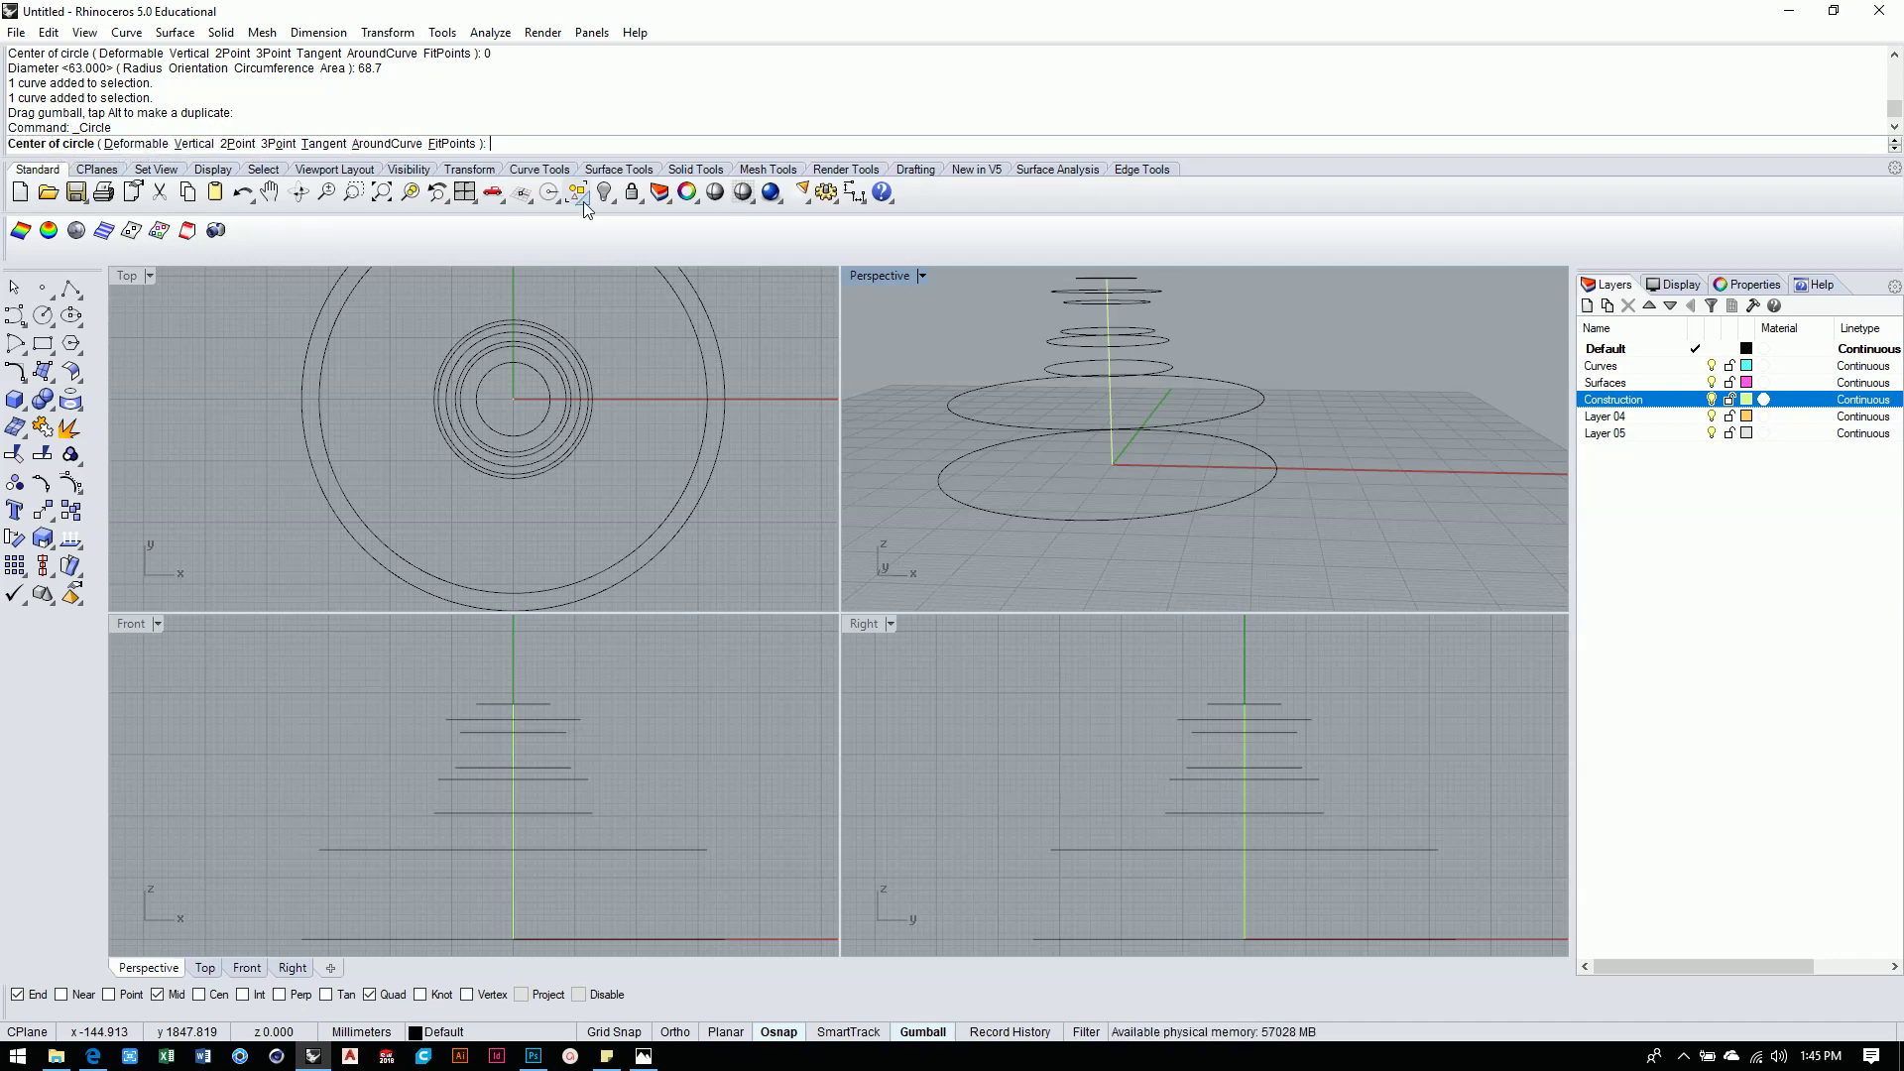
pyautogui.press('Escape')
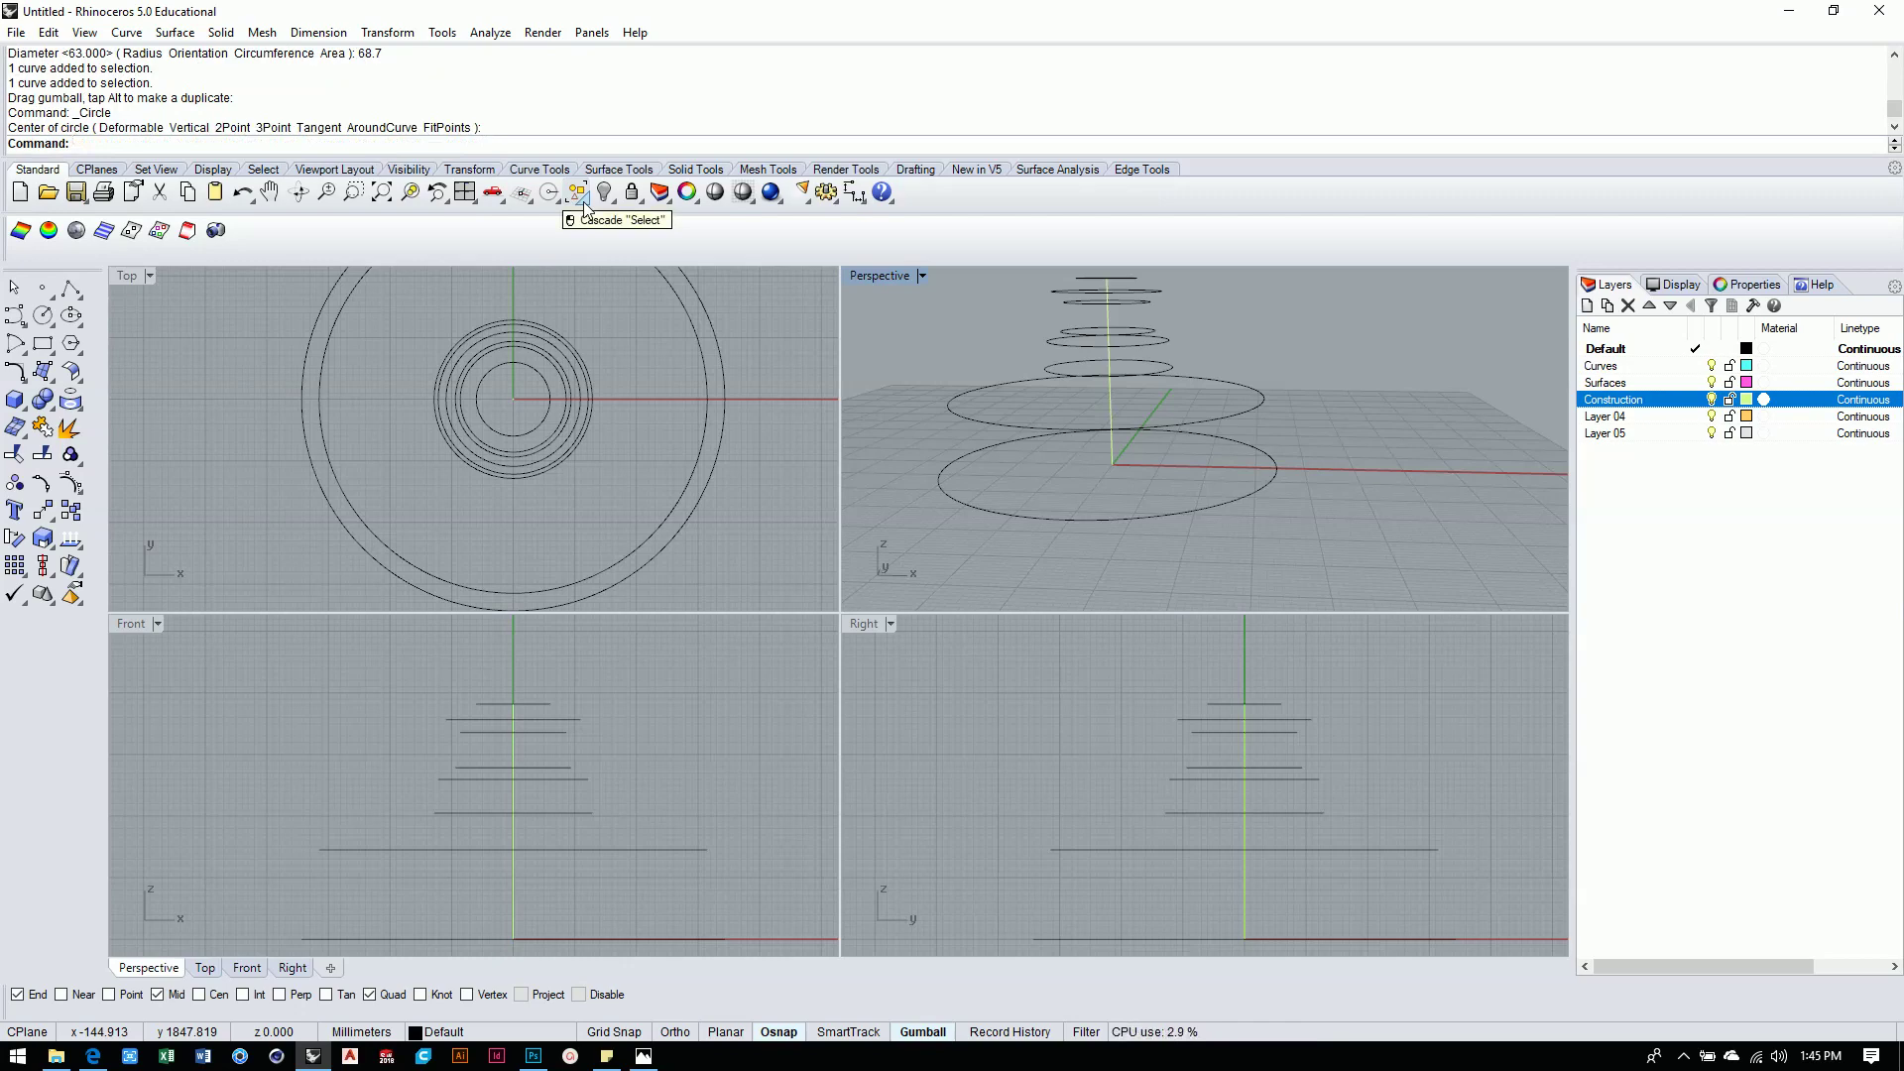
# Select all the stacked circles together with the vertical centre line and move them to the Curves layer.
pyautogui.moveTo(919, 544); pyautogui.dragTo(1150, 467, button='right')
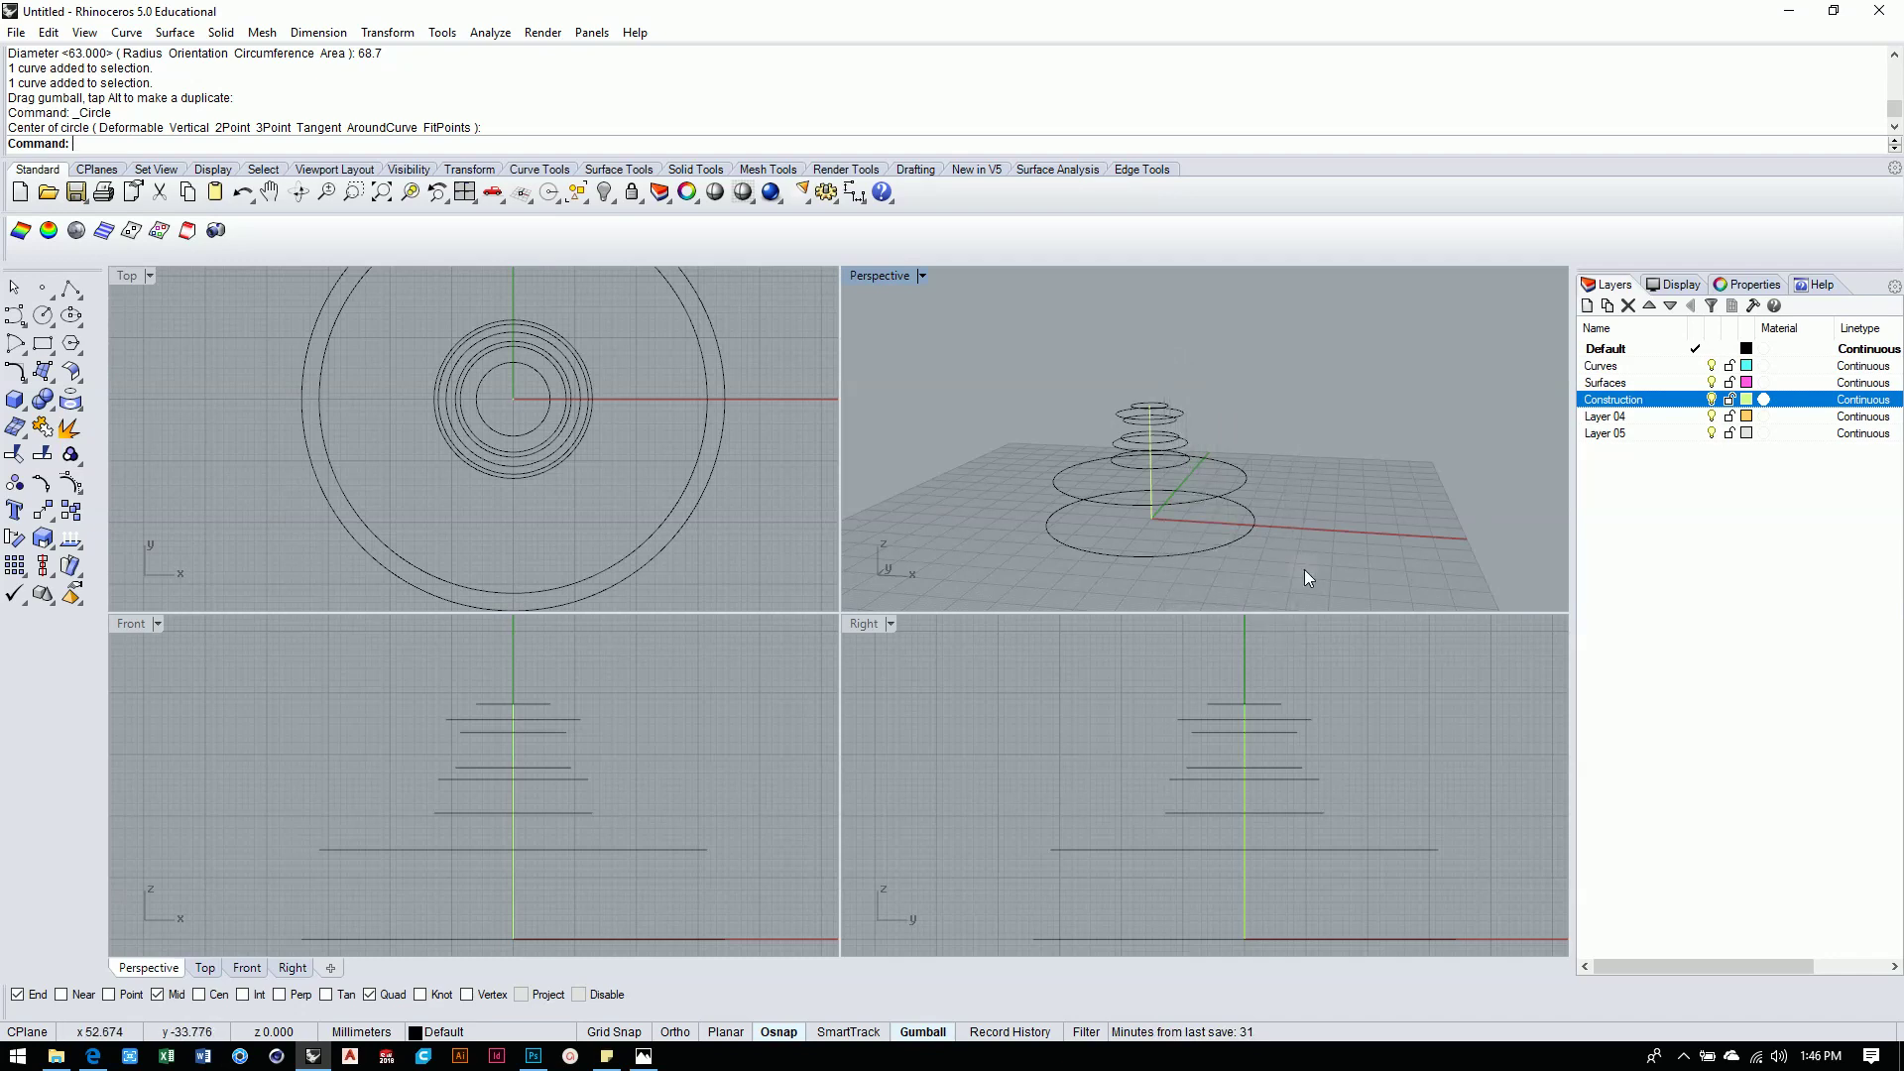
pyautogui.moveTo(1329, 390); pyautogui.dragTo(1156, 597)
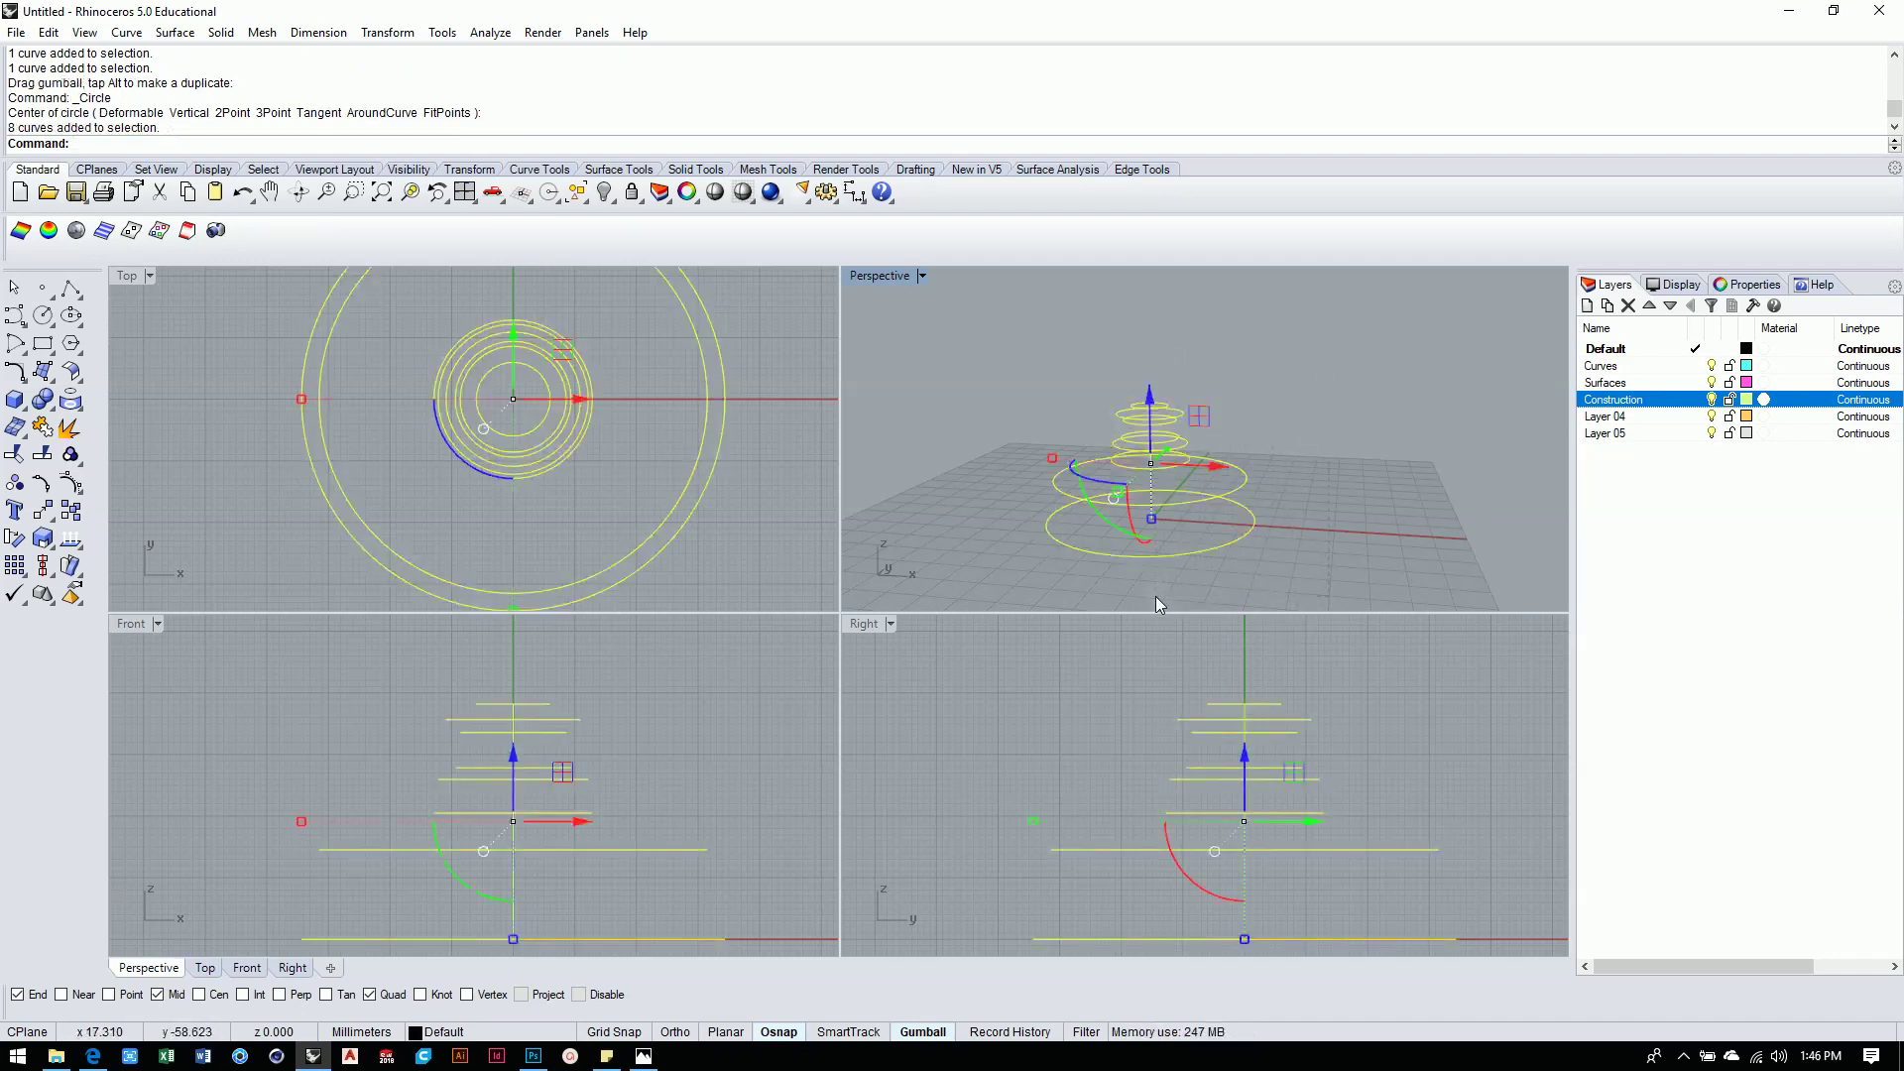
pyautogui.keyDown('shift'); pyautogui.click(1154, 506); pyautogui.keyUp('shift')
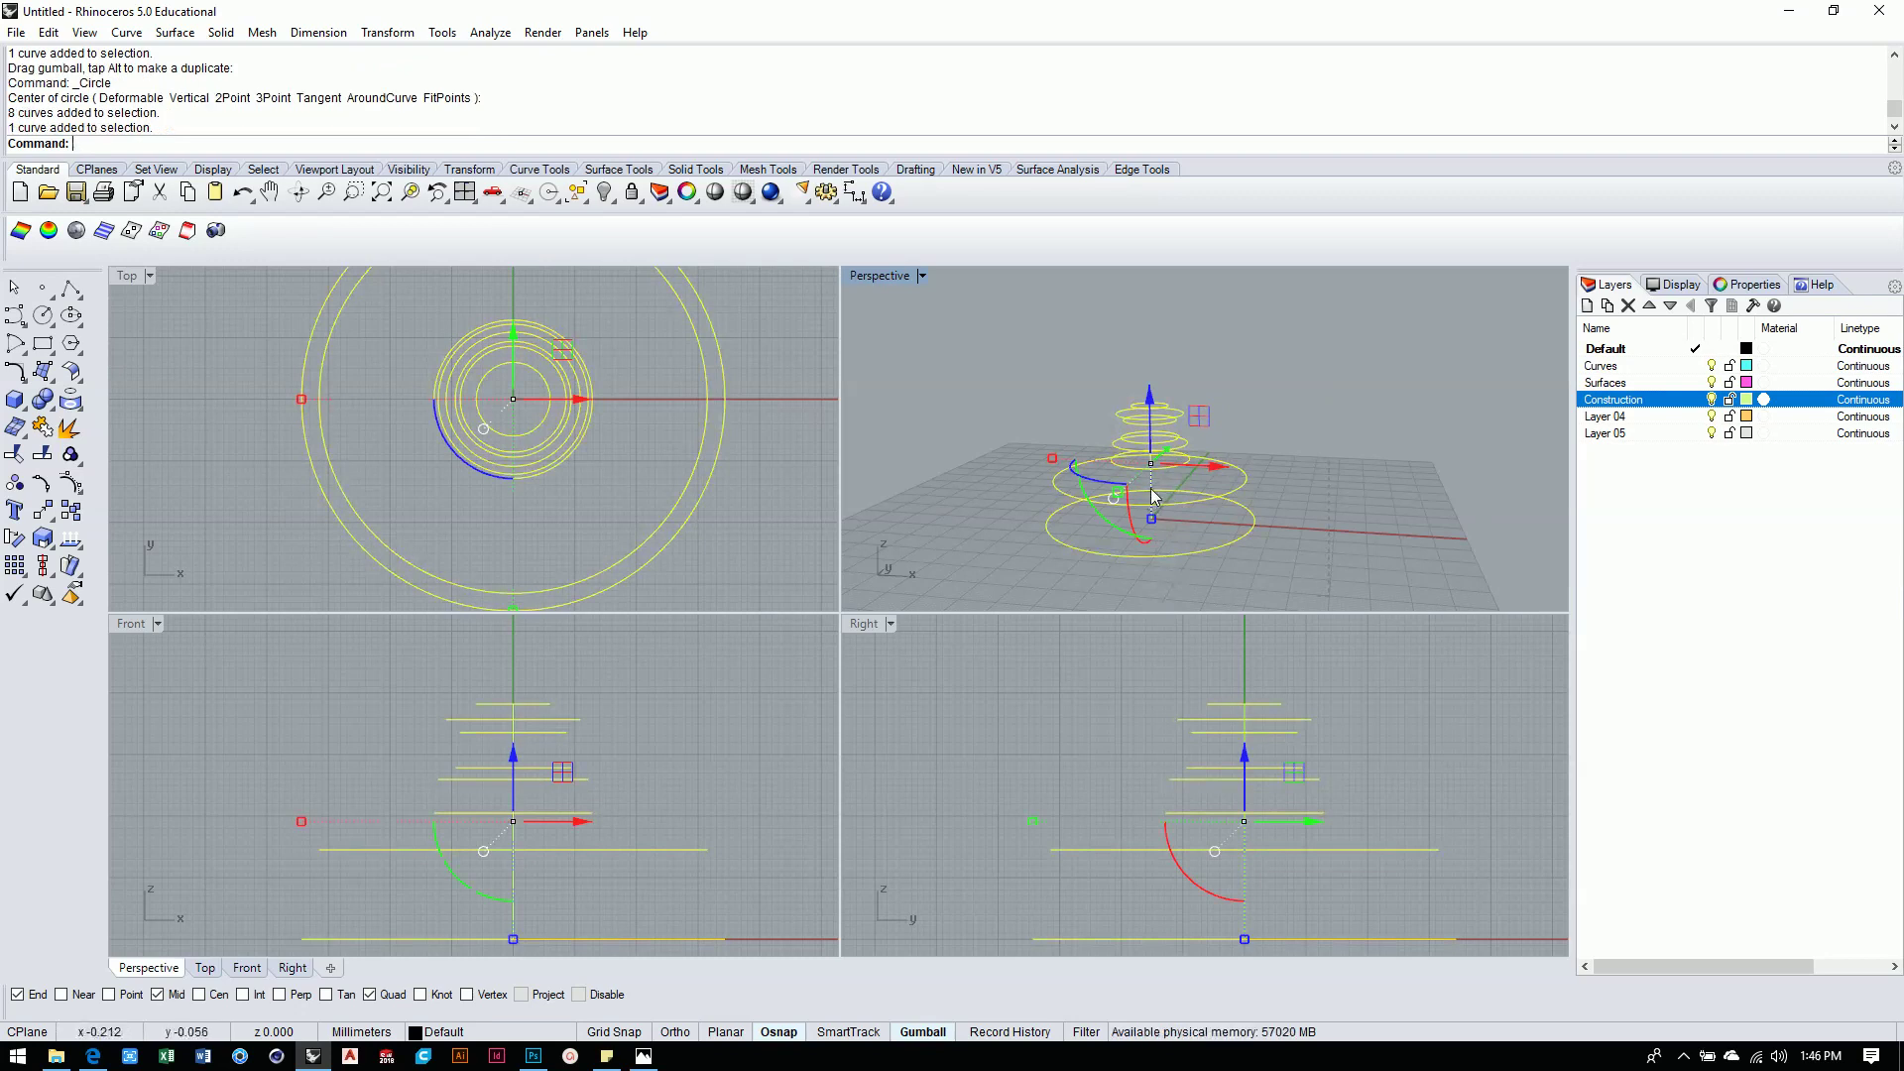
pyautogui.rightClick(1608, 374)
pyautogui.click(1666, 707)
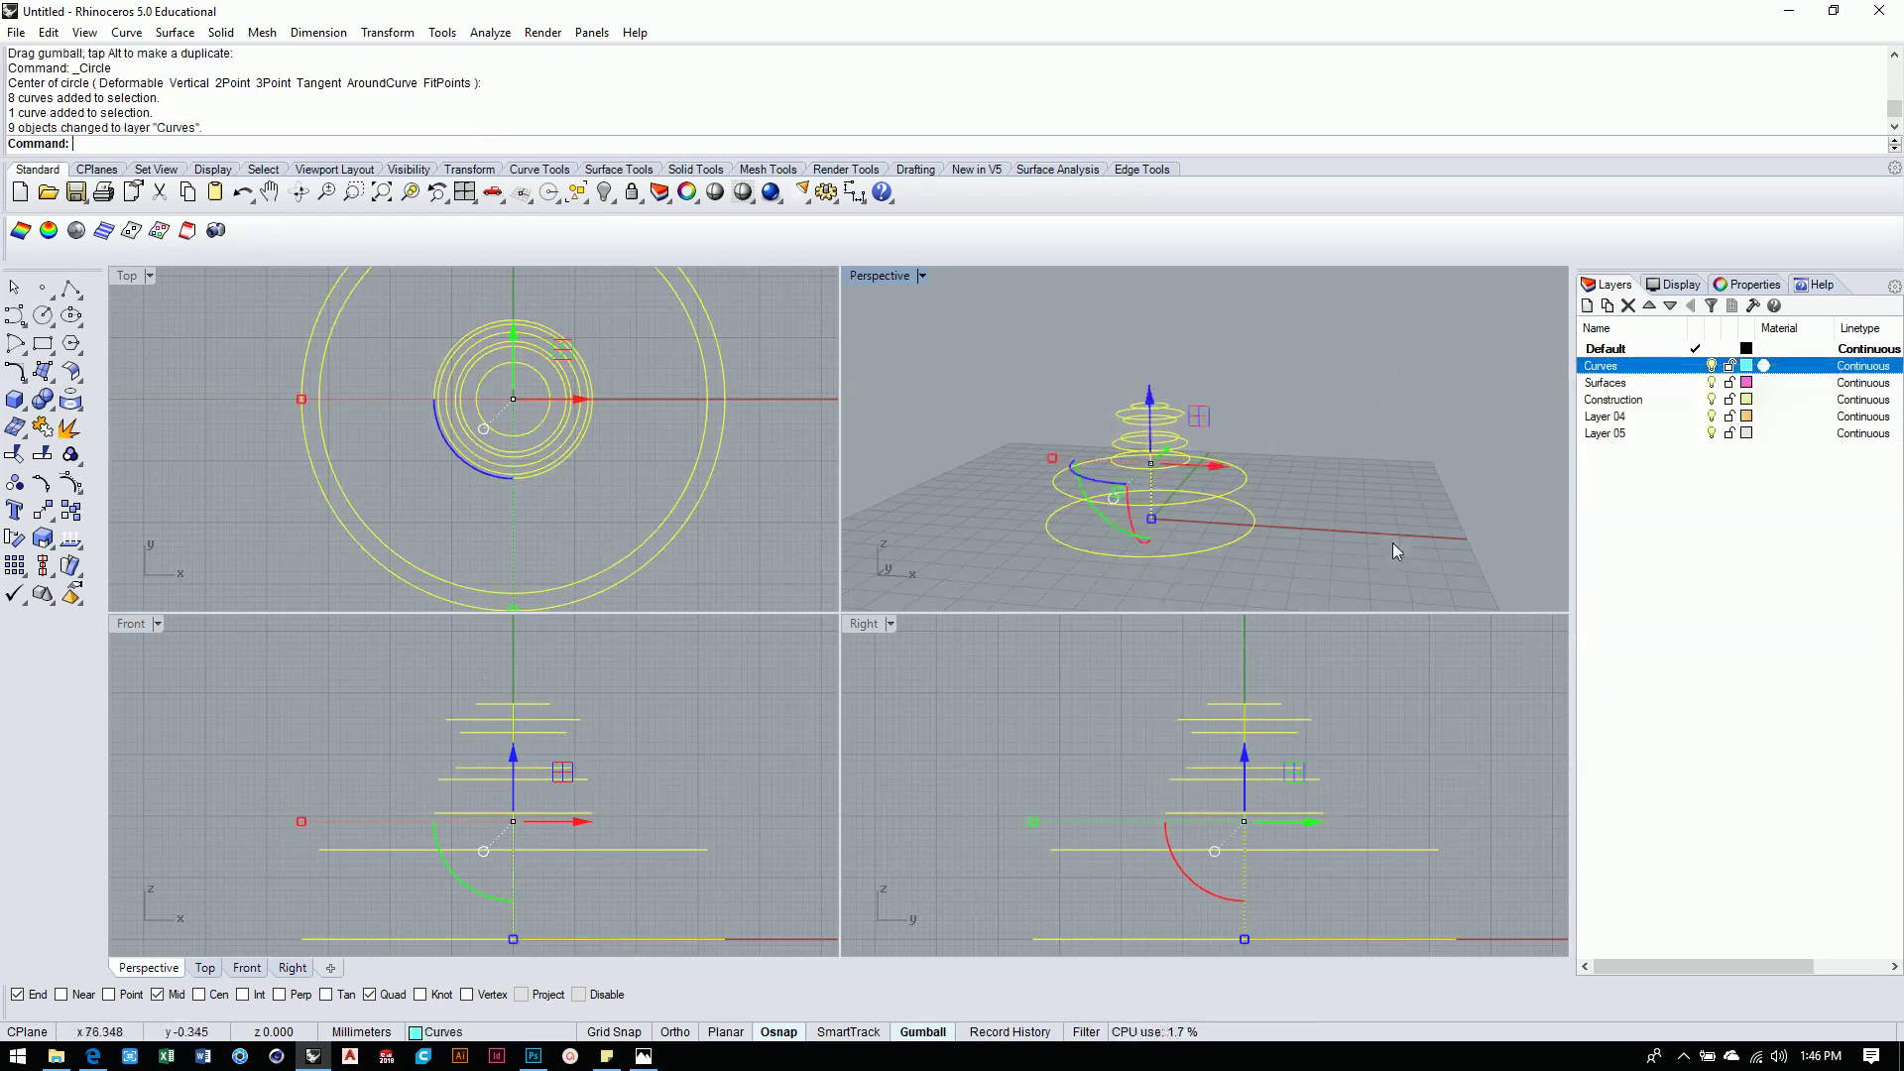
pyautogui.press('Escape')
# Move the vertical centre line back to the Construction layer.
pyautogui.click(1152, 479)
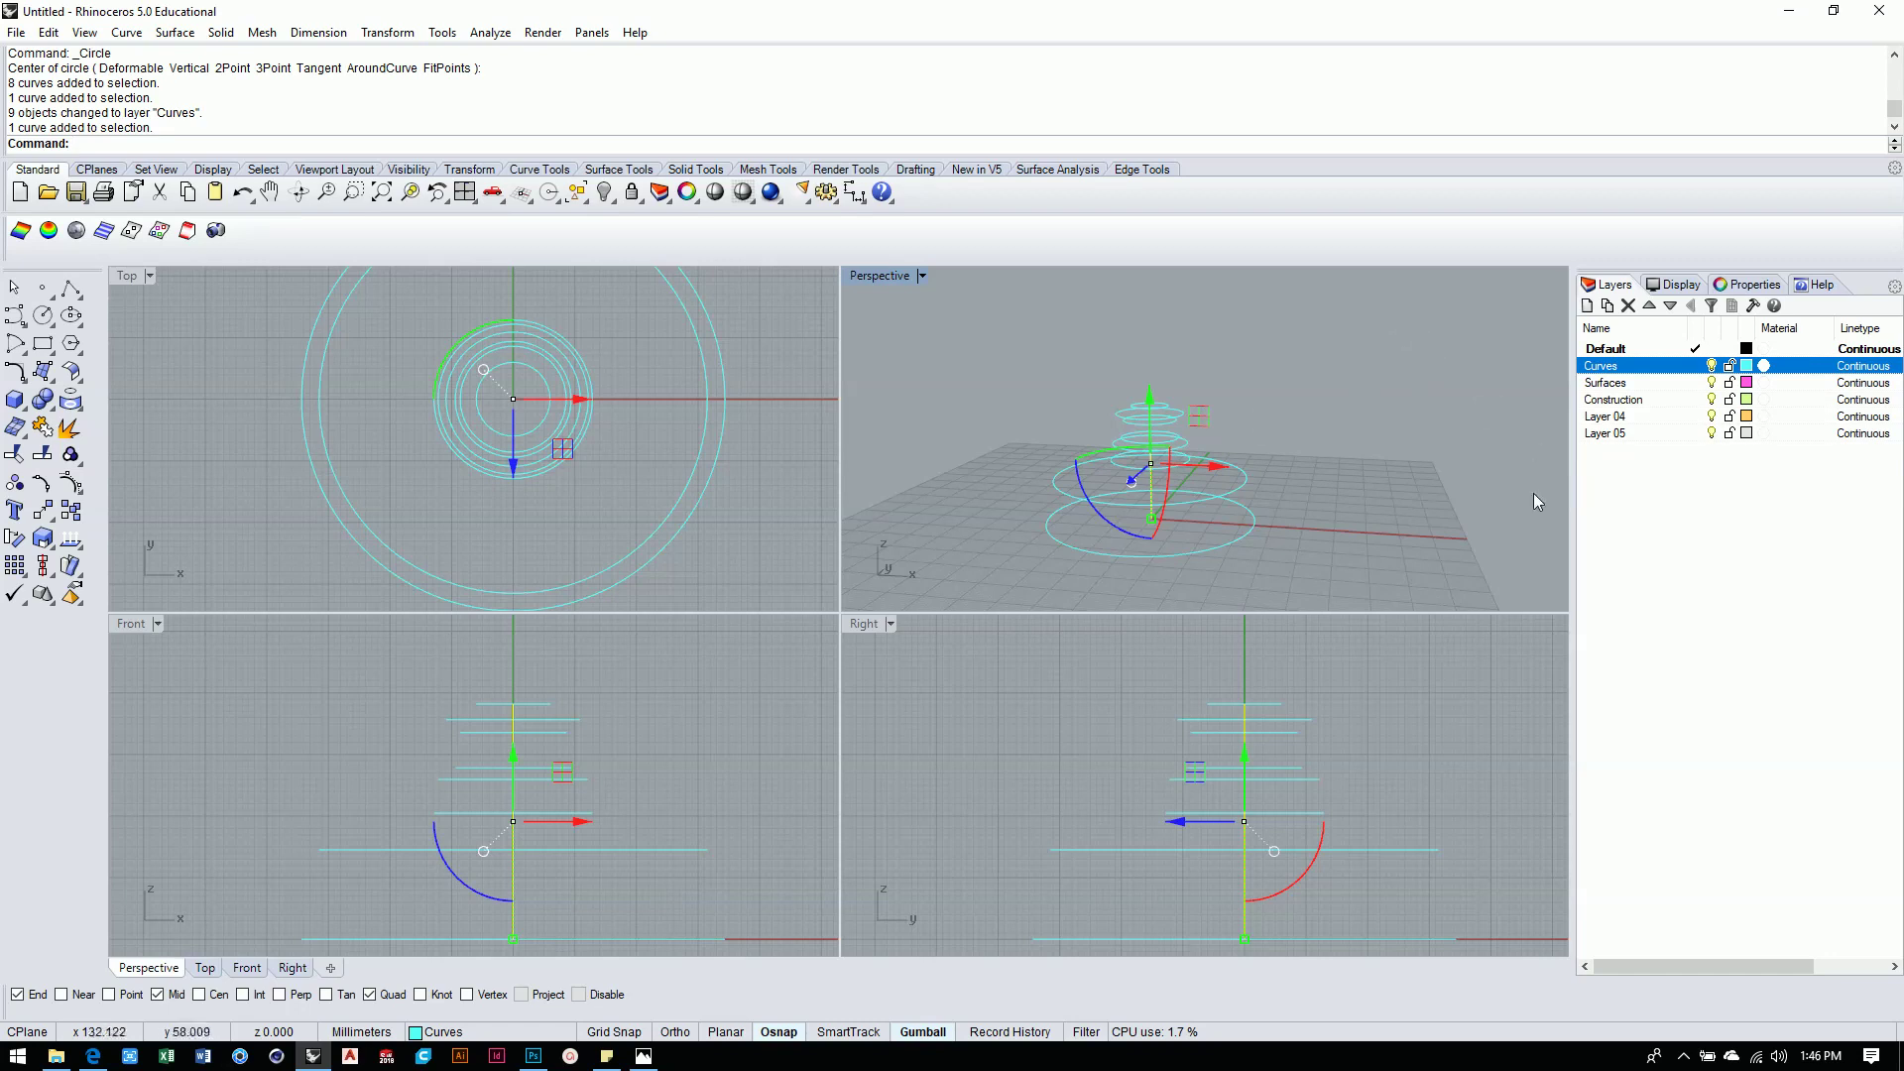
pyautogui.click(1626, 402)
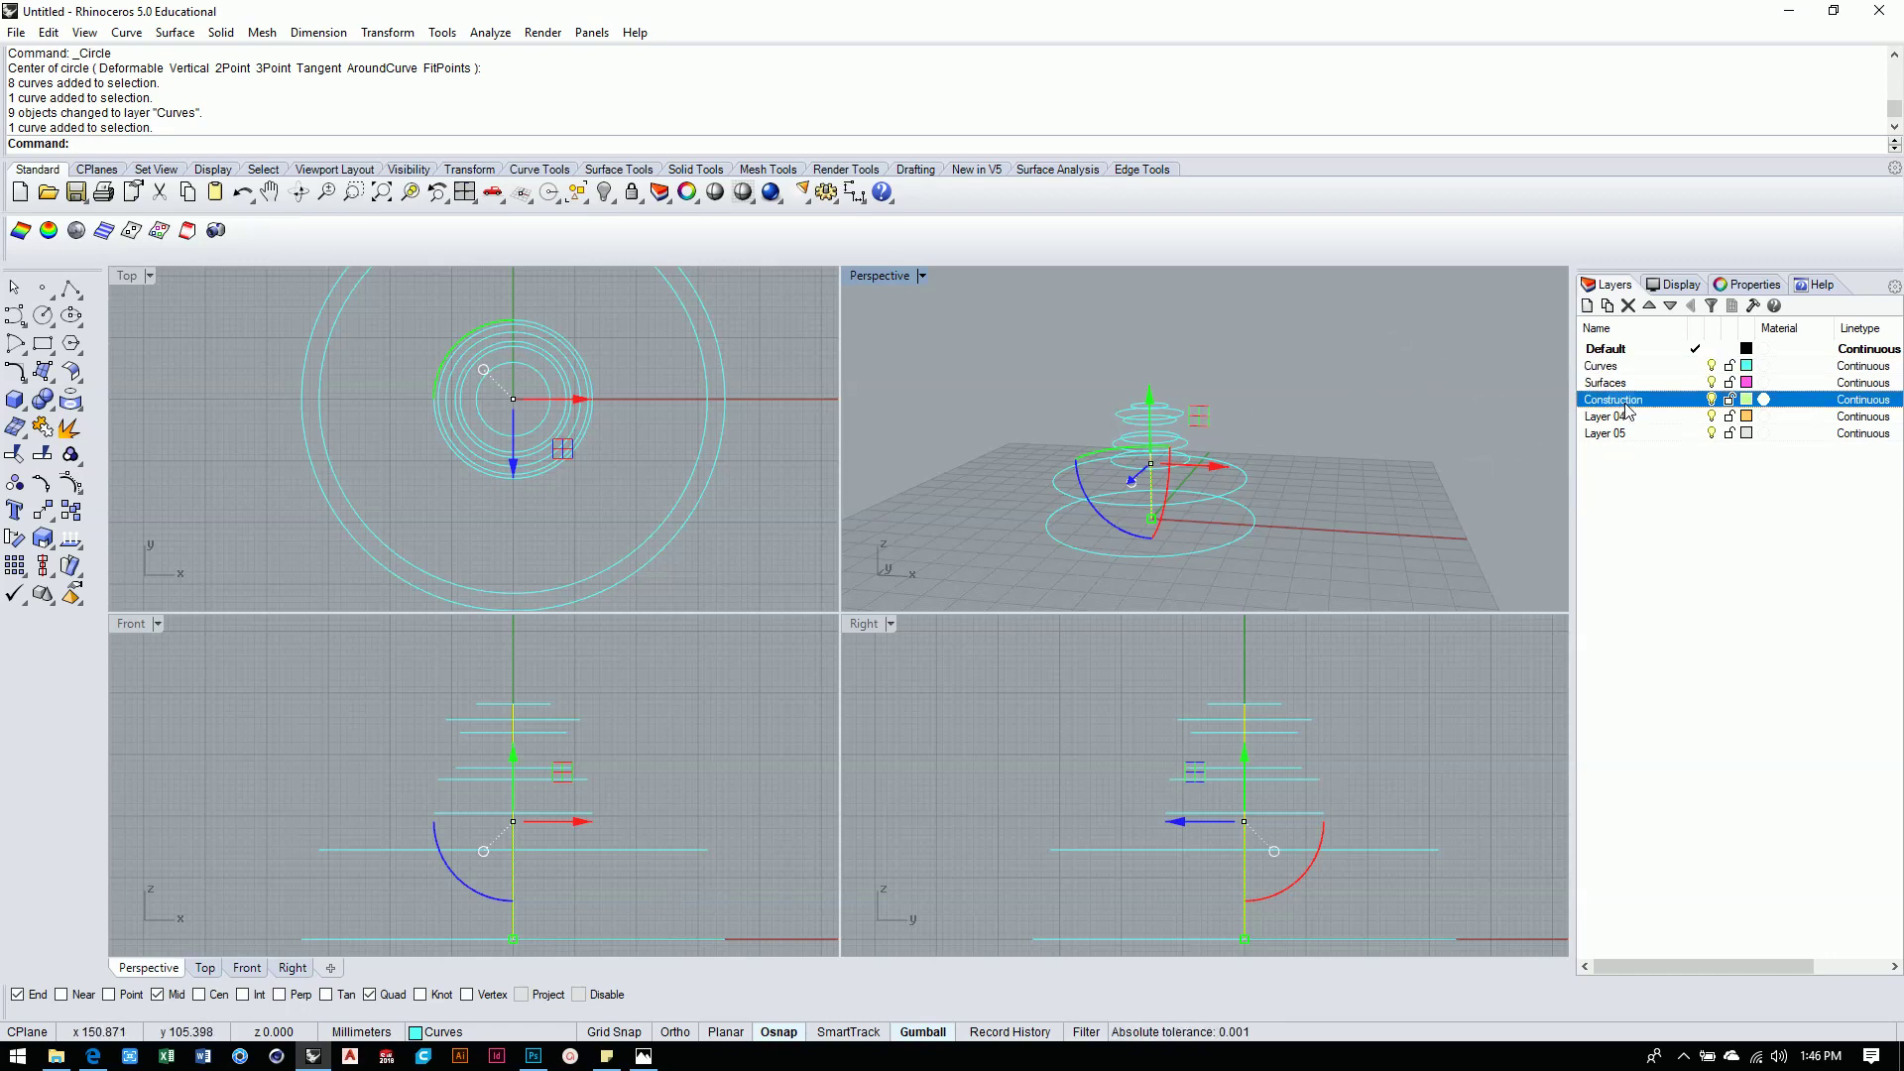
pyautogui.rightClick(1626, 405)
pyautogui.click(1671, 748)
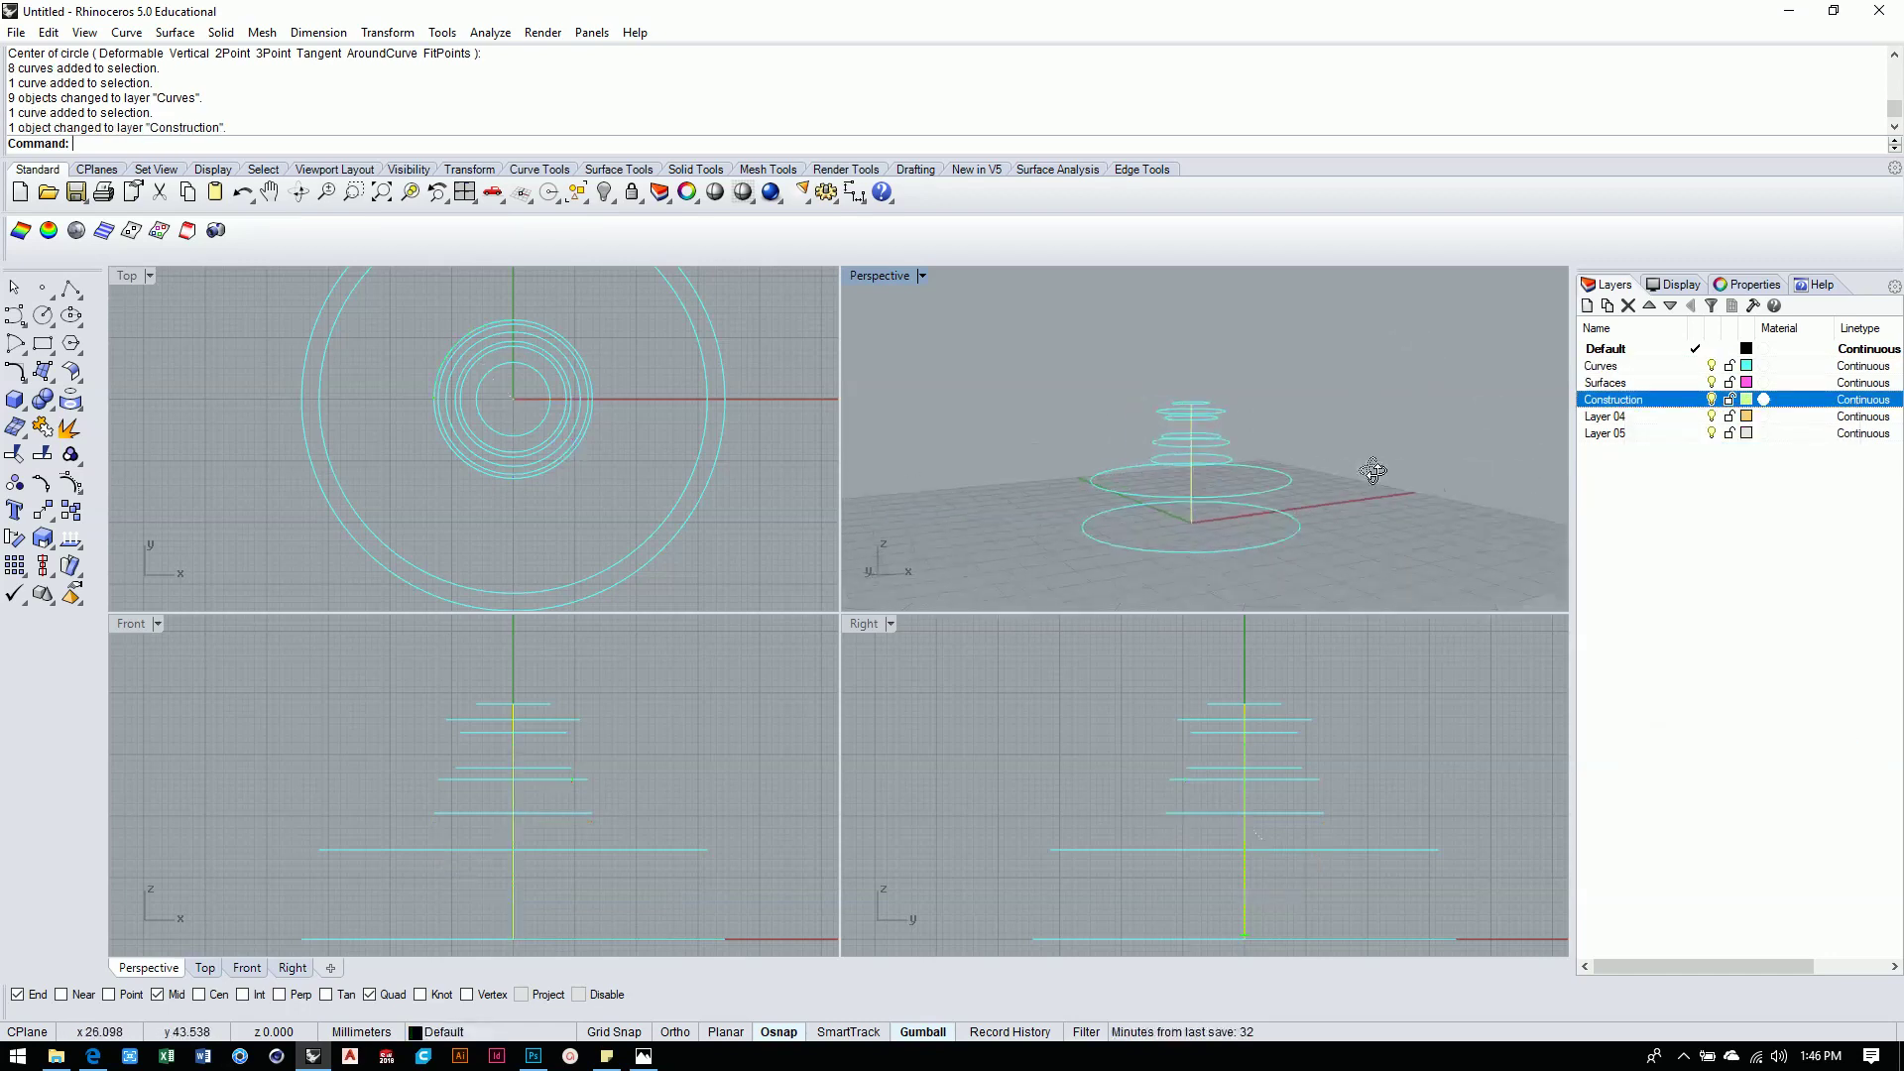
pyautogui.moveTo(1373, 471); pyautogui.dragTo(1231, 420, button='right')
pyautogui.scroll(-4, 714, 447)
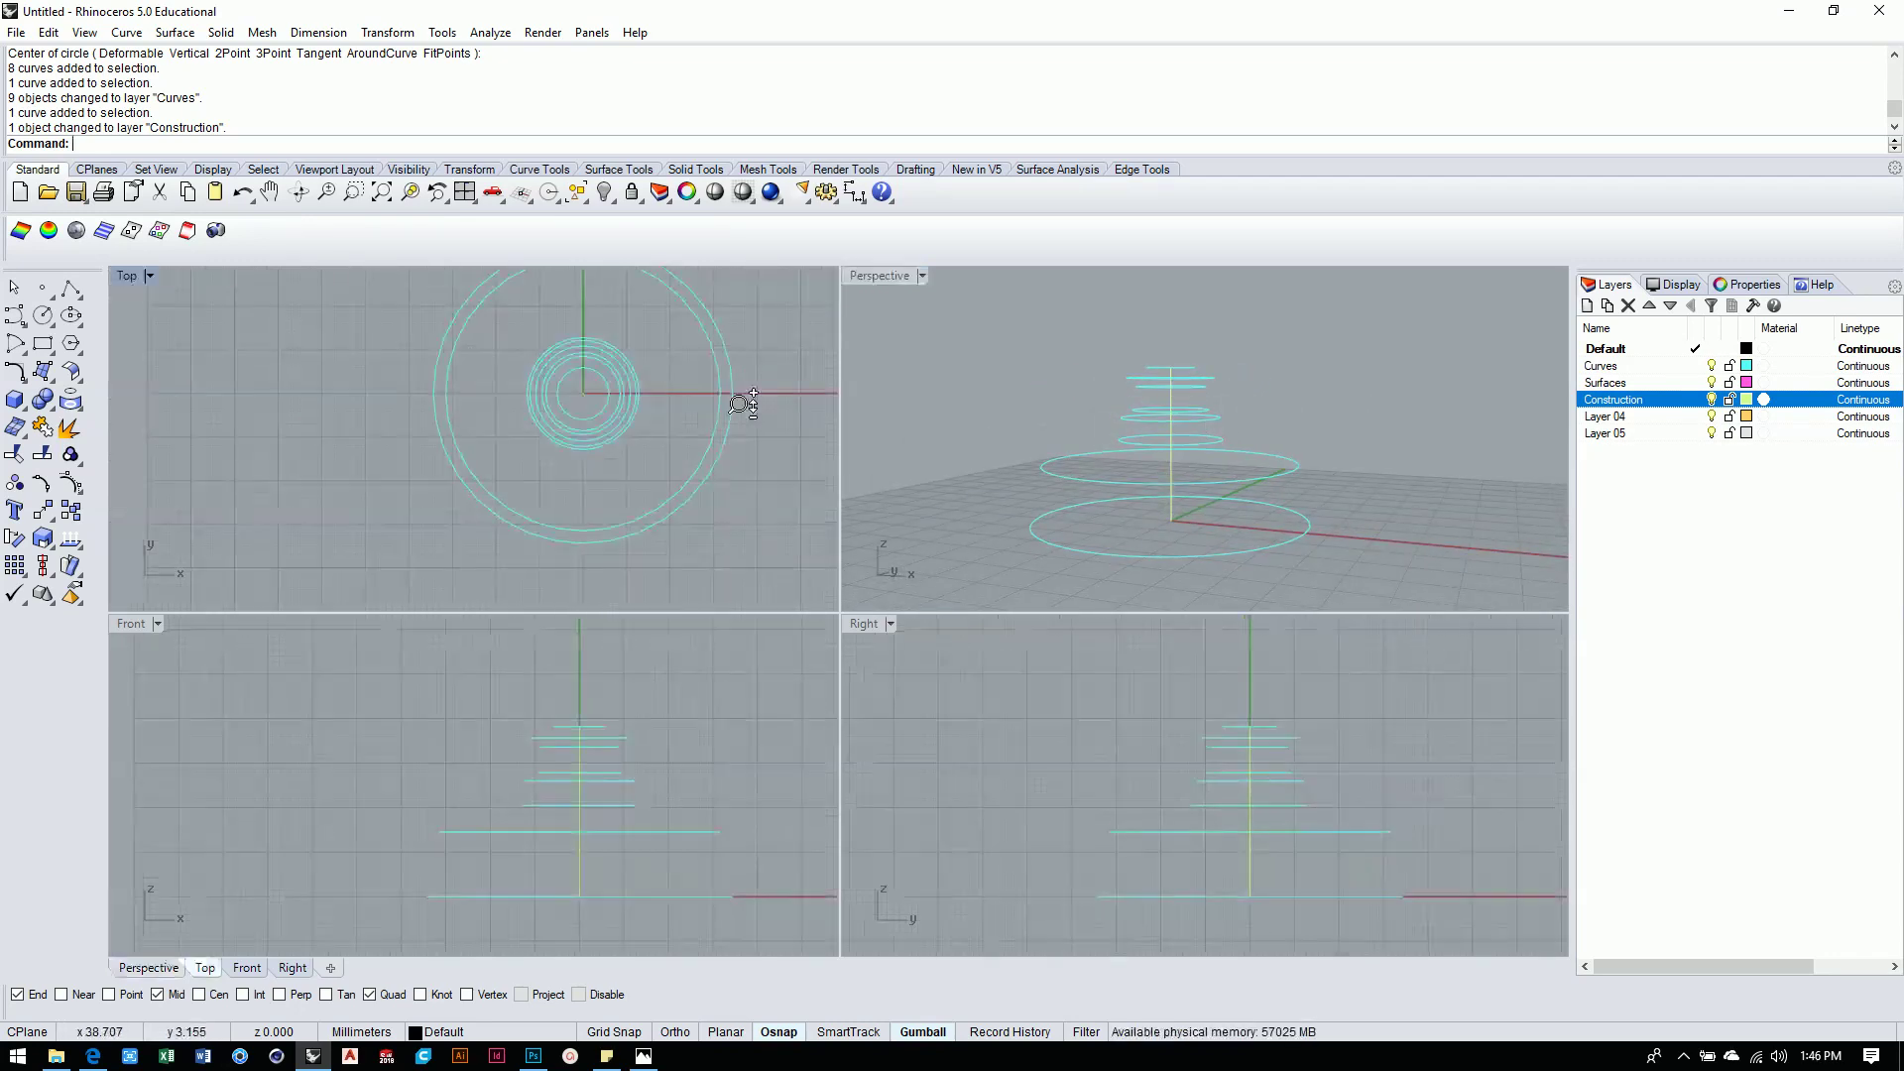
pyautogui.scroll(5, 675, 780)
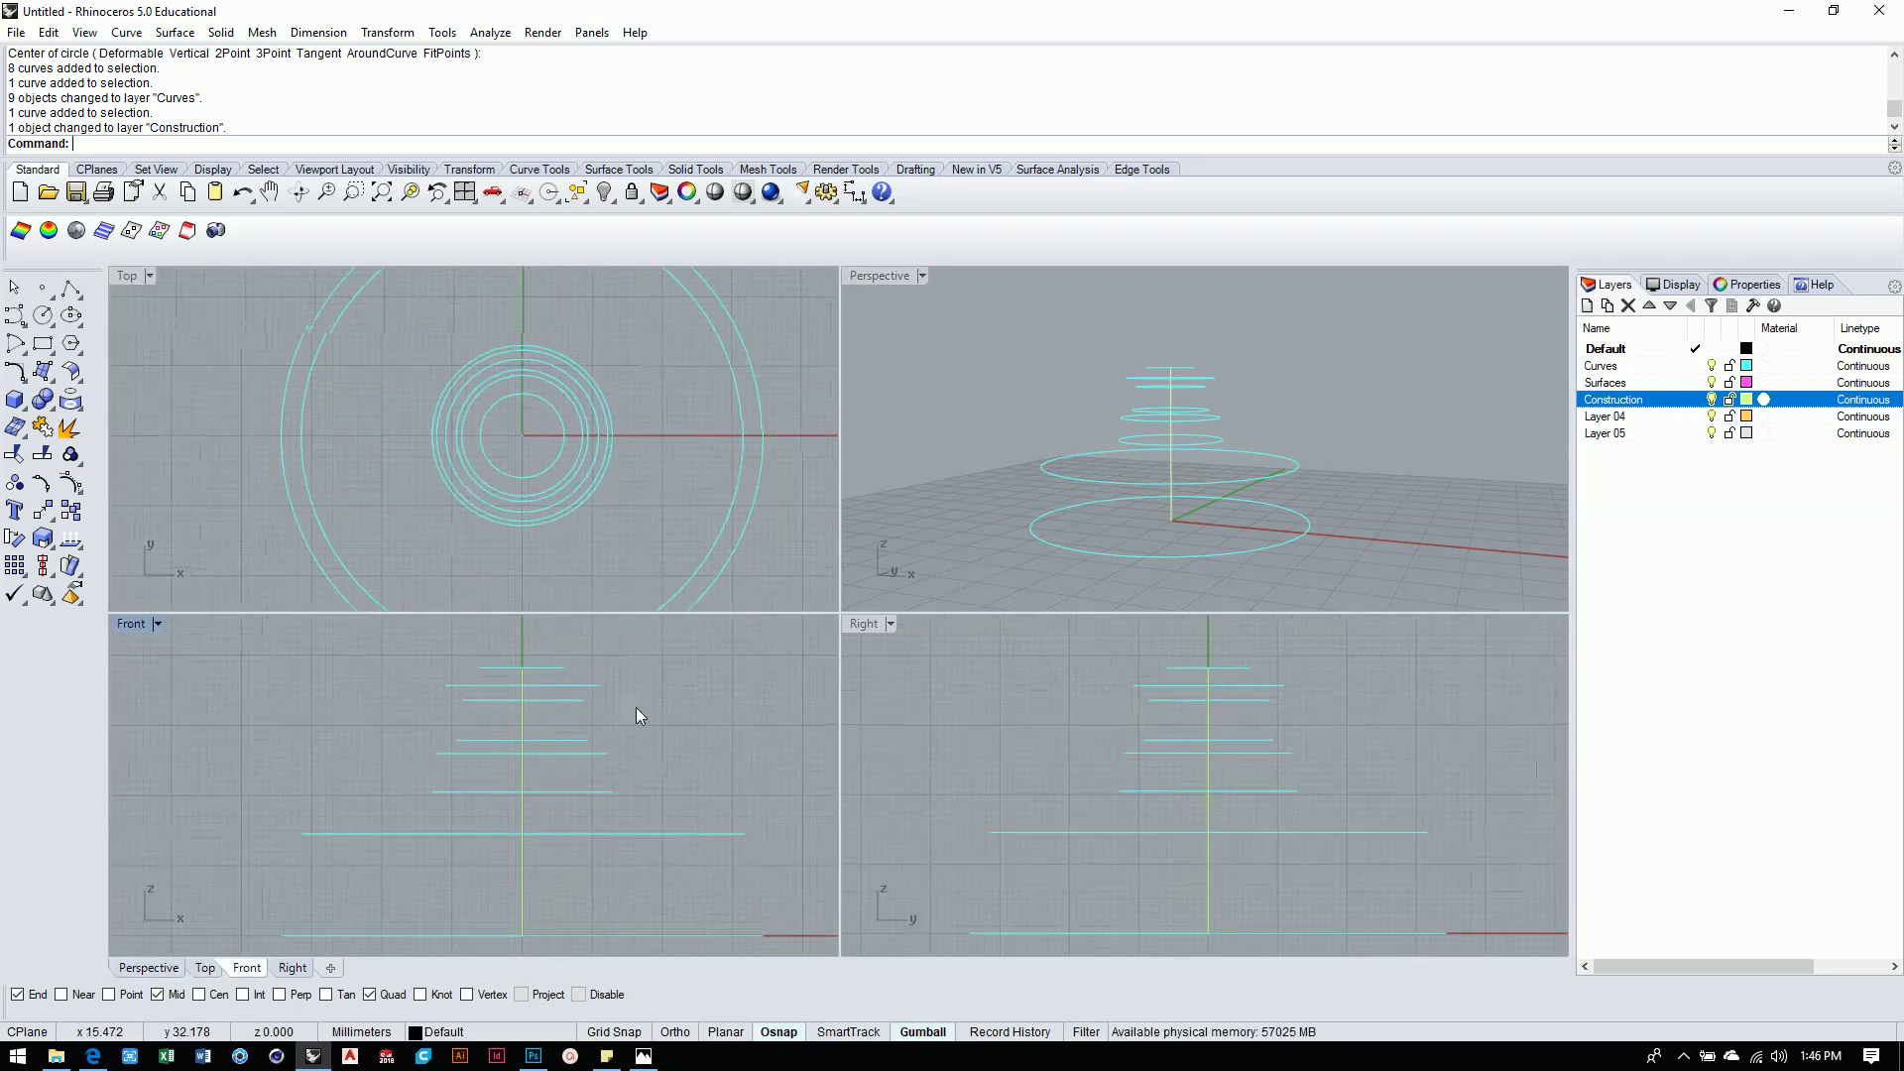
pyautogui.scroll(-2, 706, 703)
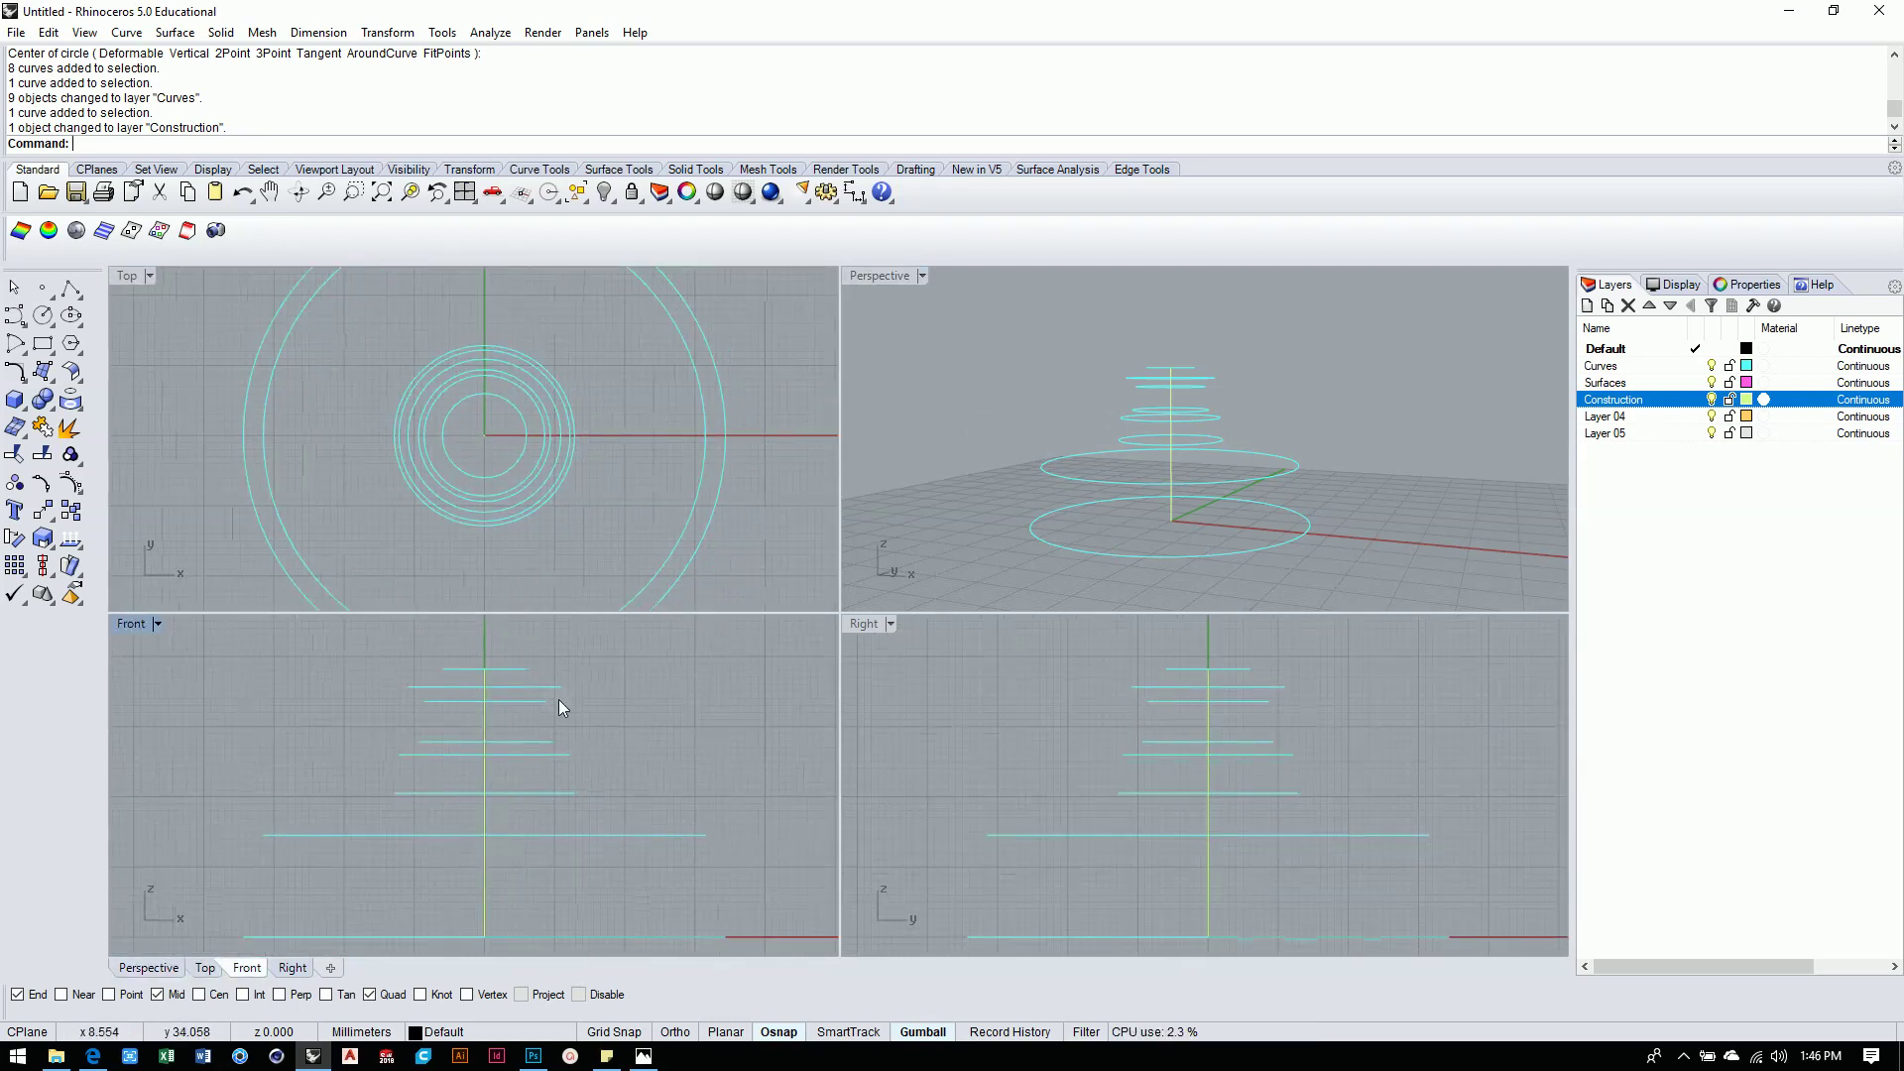
# In an enlarged Front view, draw a four-point polyline through the left ends of the second to fifth circles from the top.
pyautogui.doubleClick(141, 623)
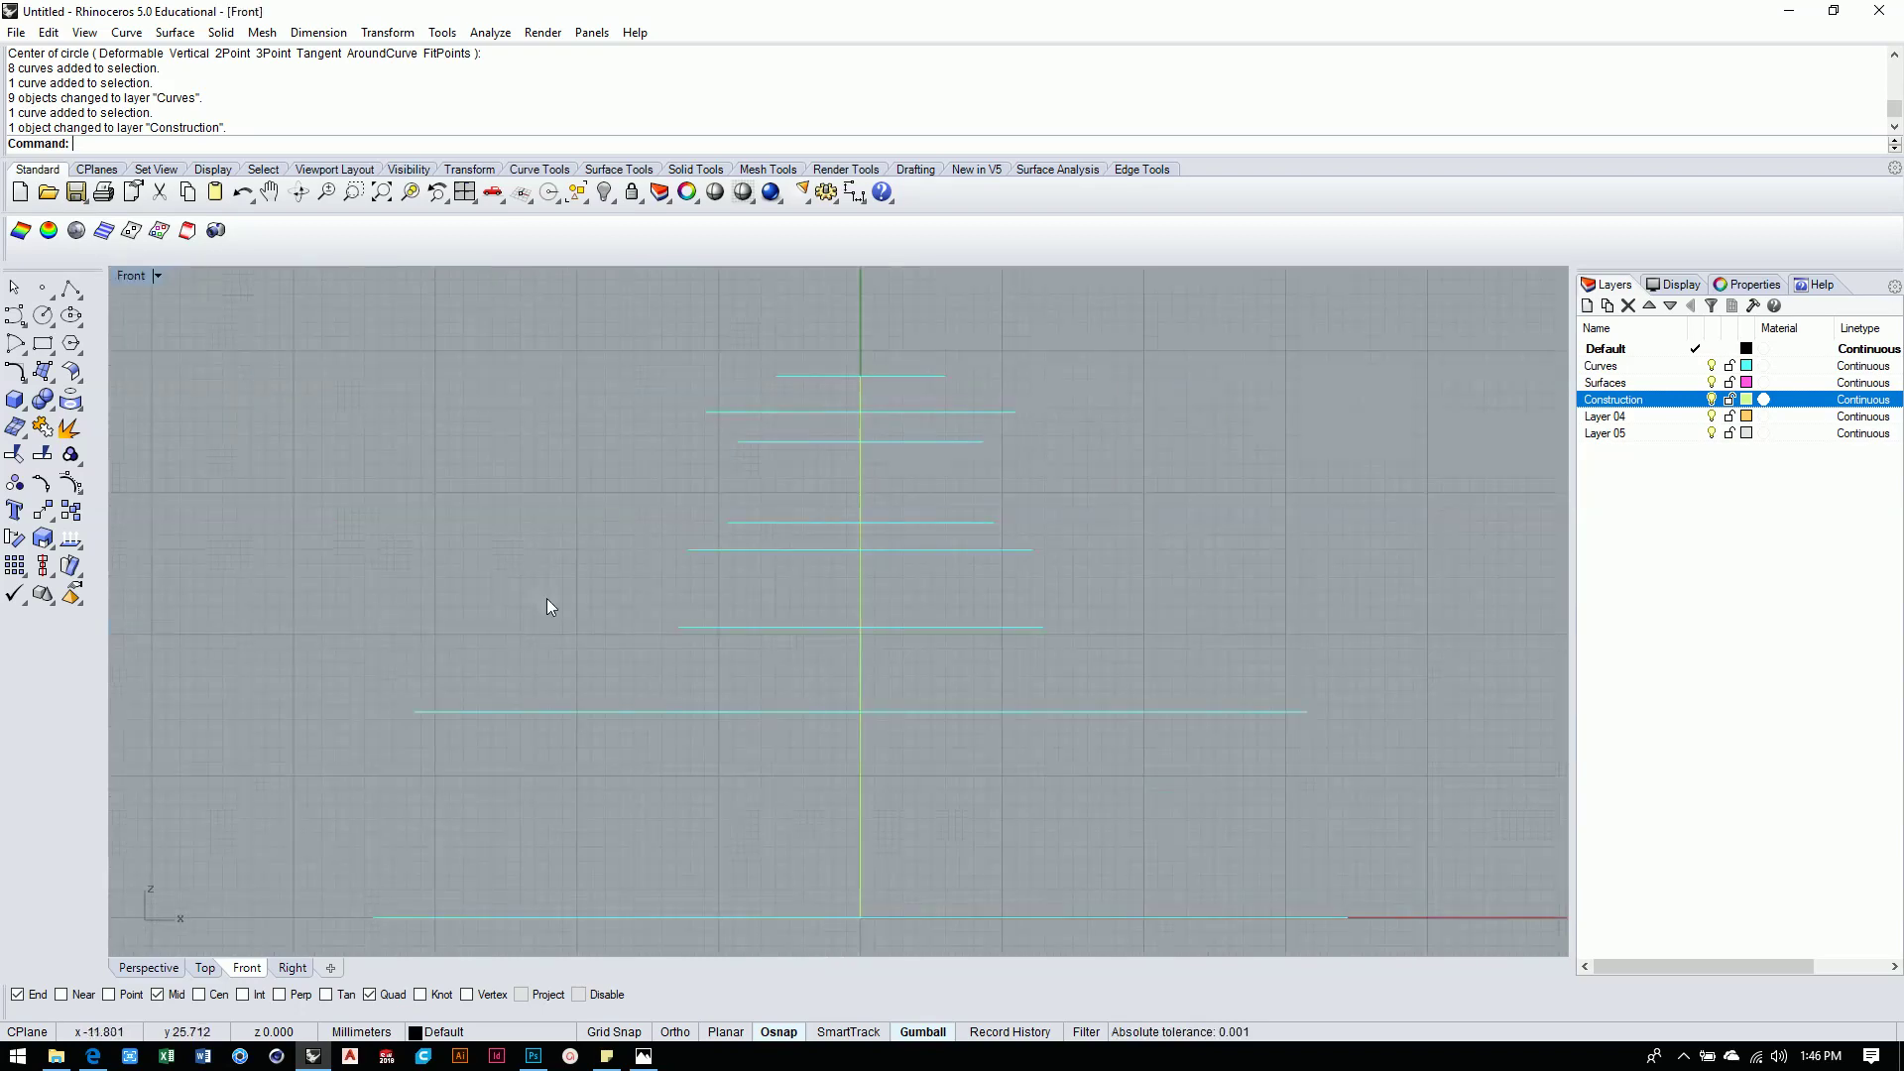
pyautogui.scroll(4, 689, 611)
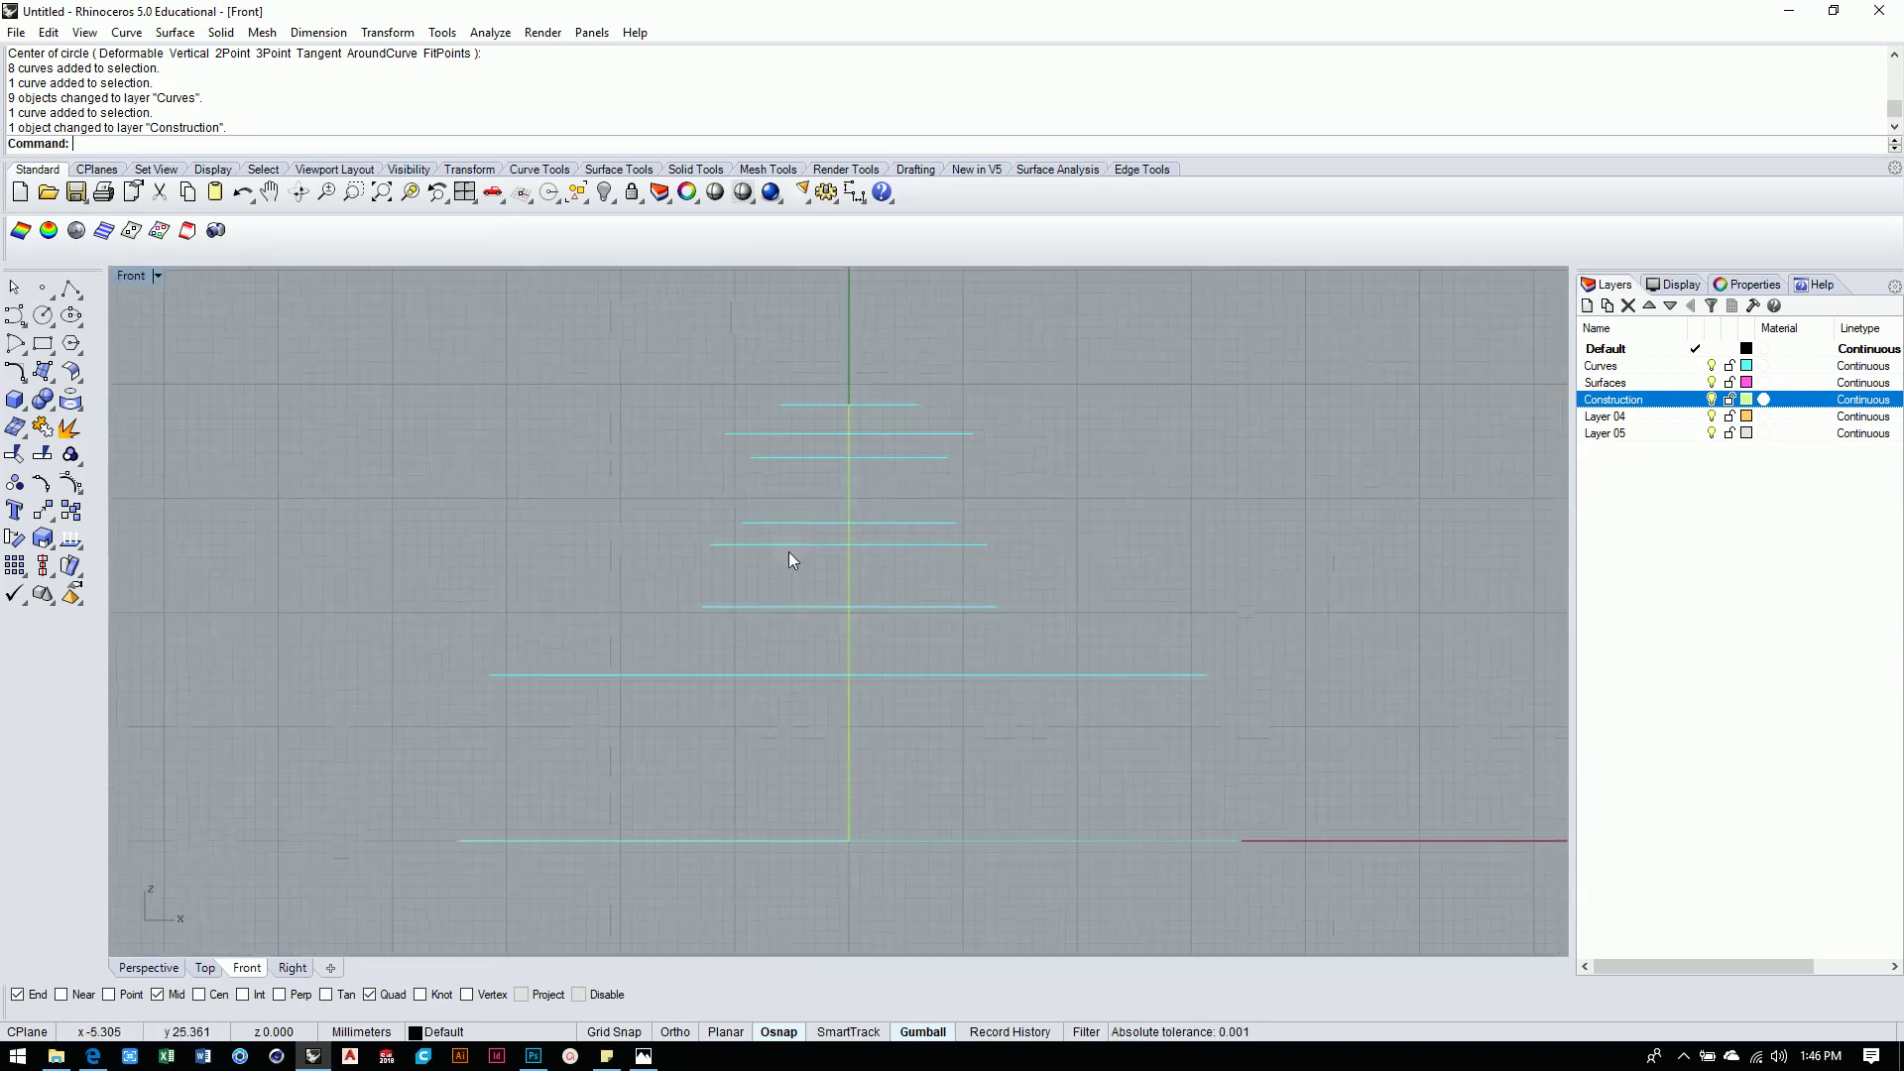
pyautogui.click(70, 290)
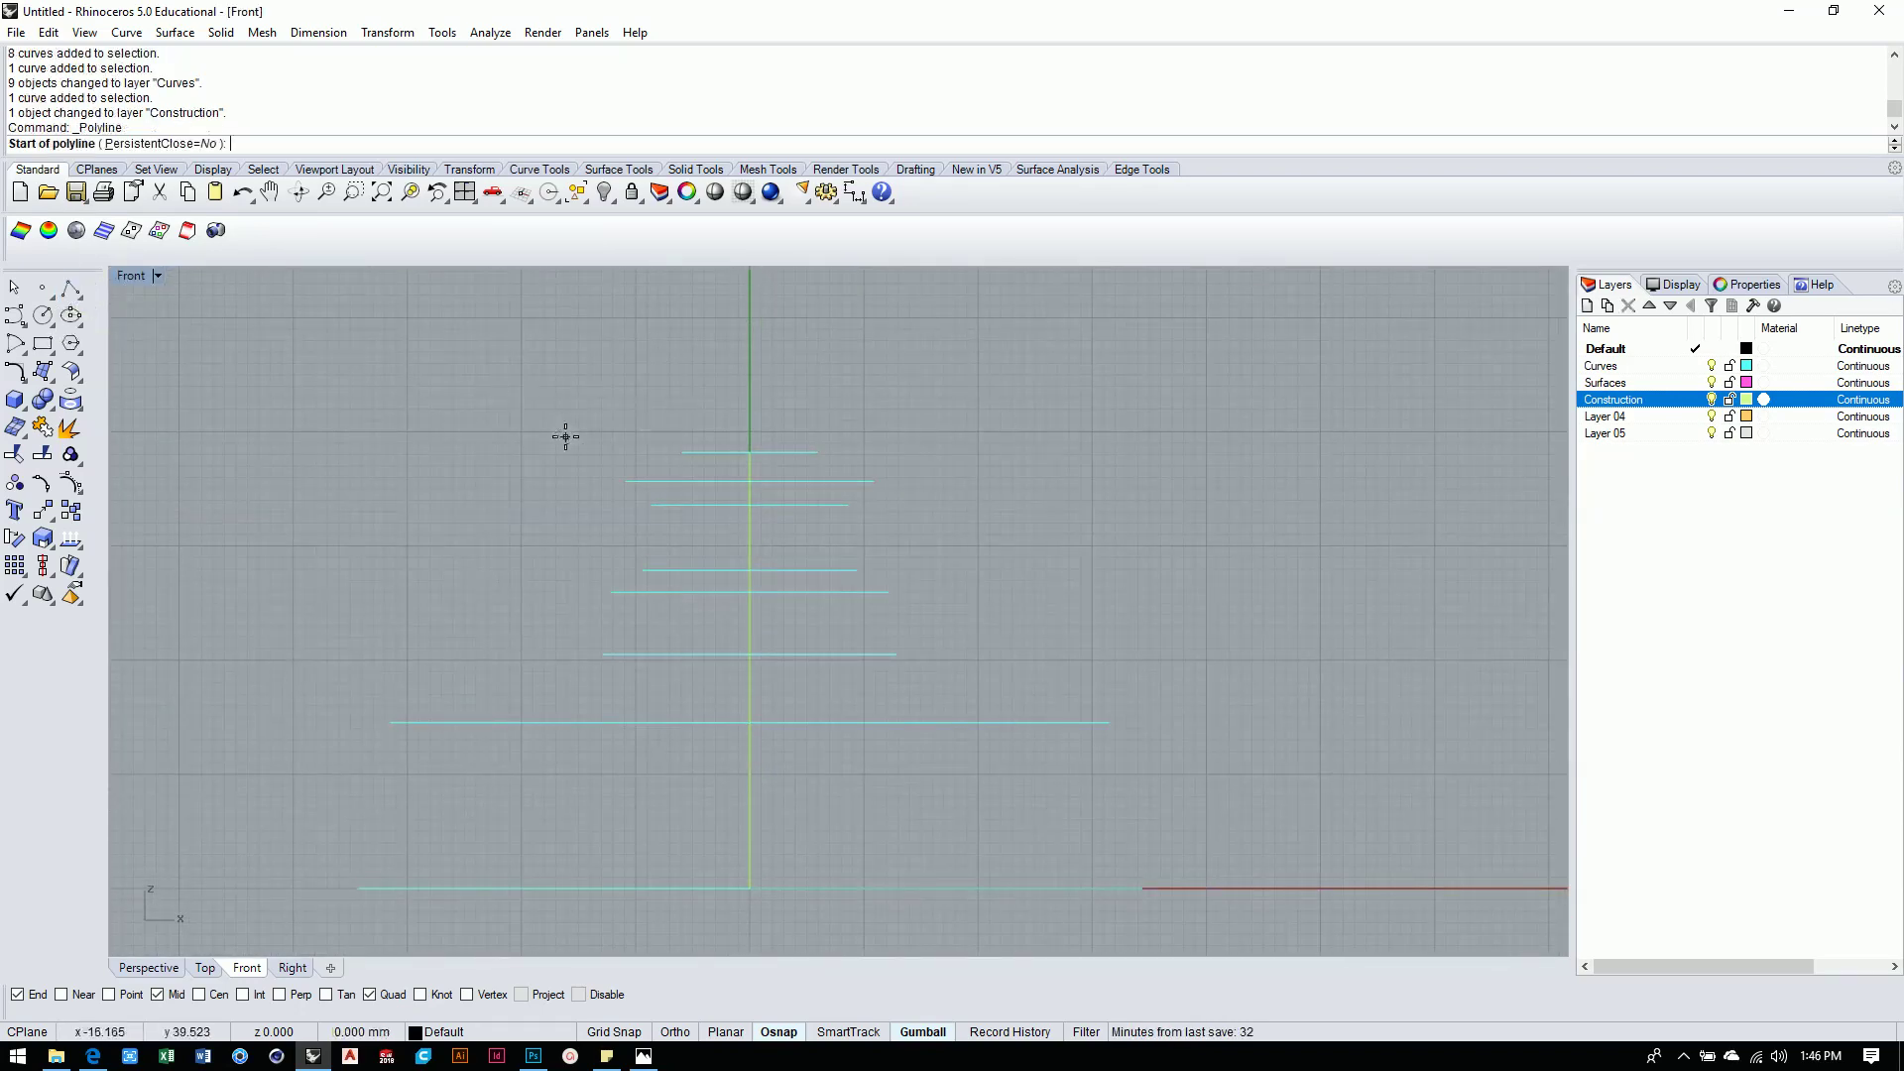
pyautogui.click(624, 483)
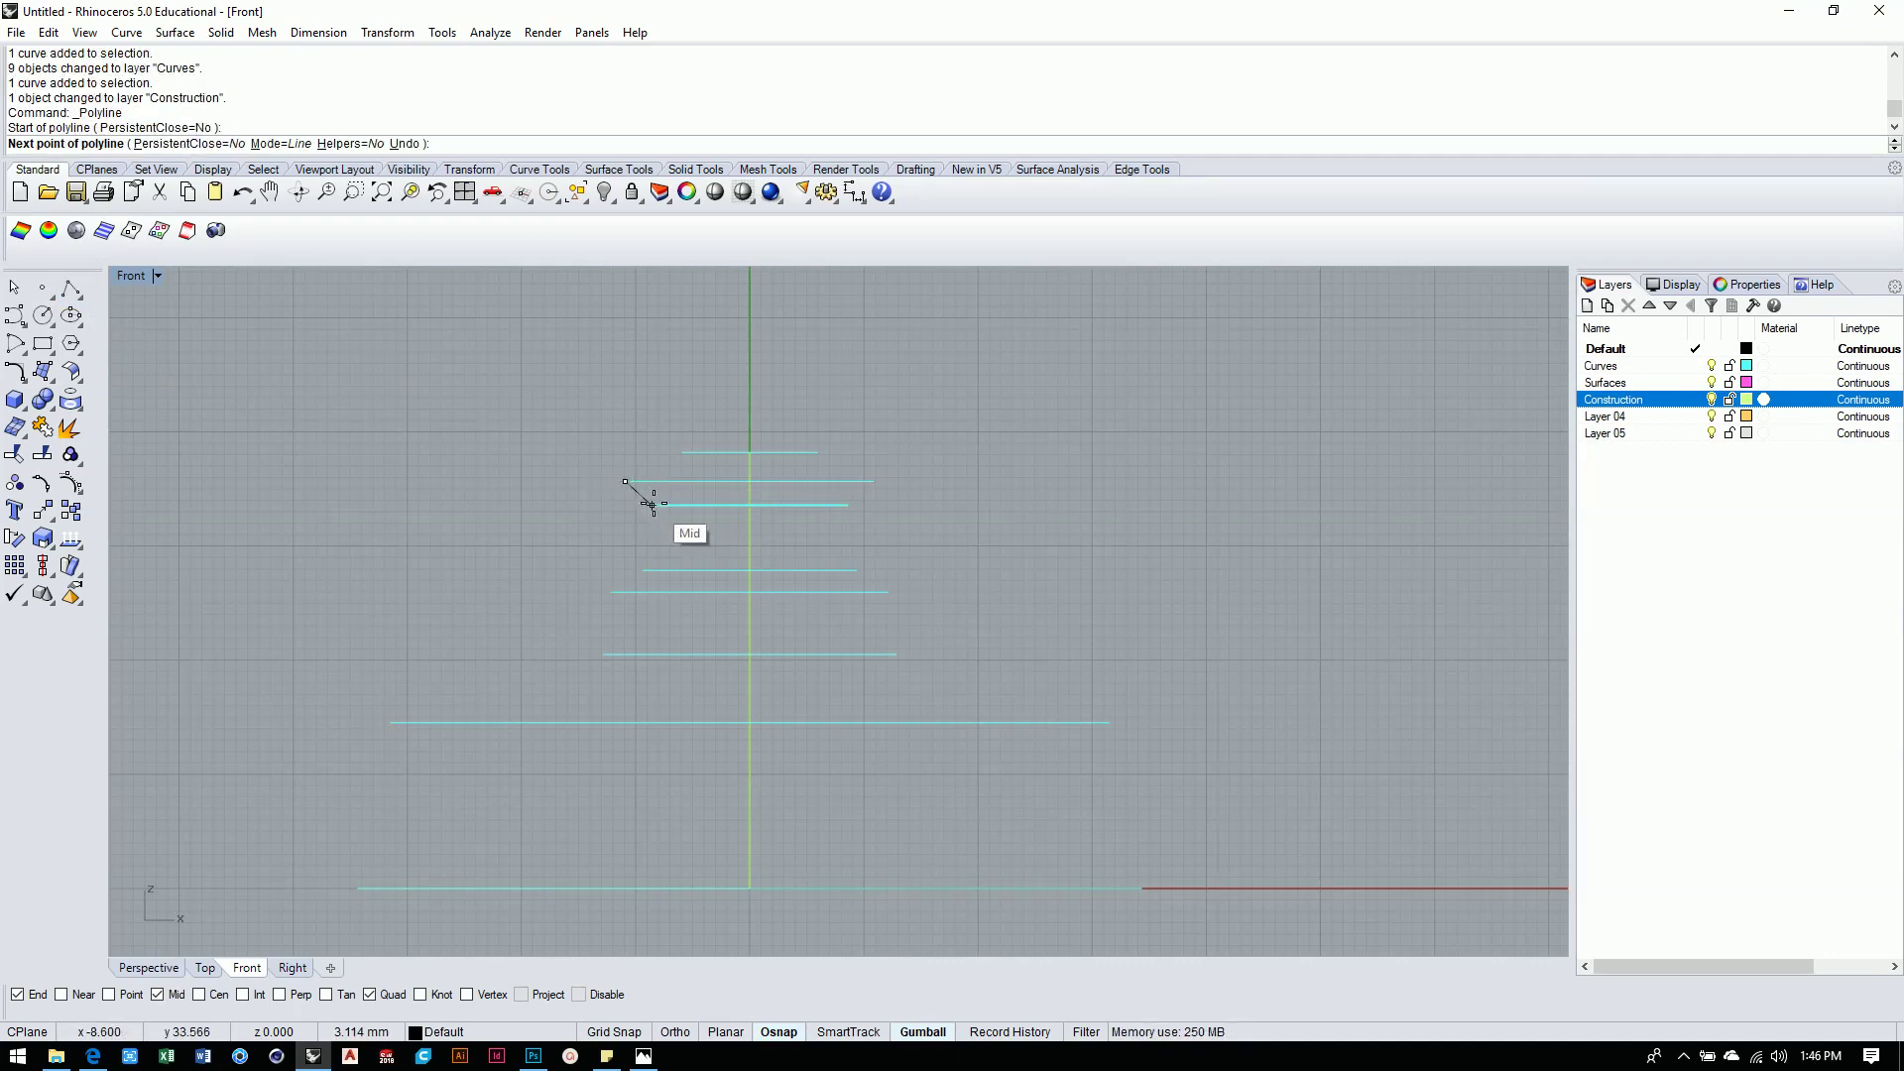
pyautogui.click(652, 505)
pyautogui.click(643, 571)
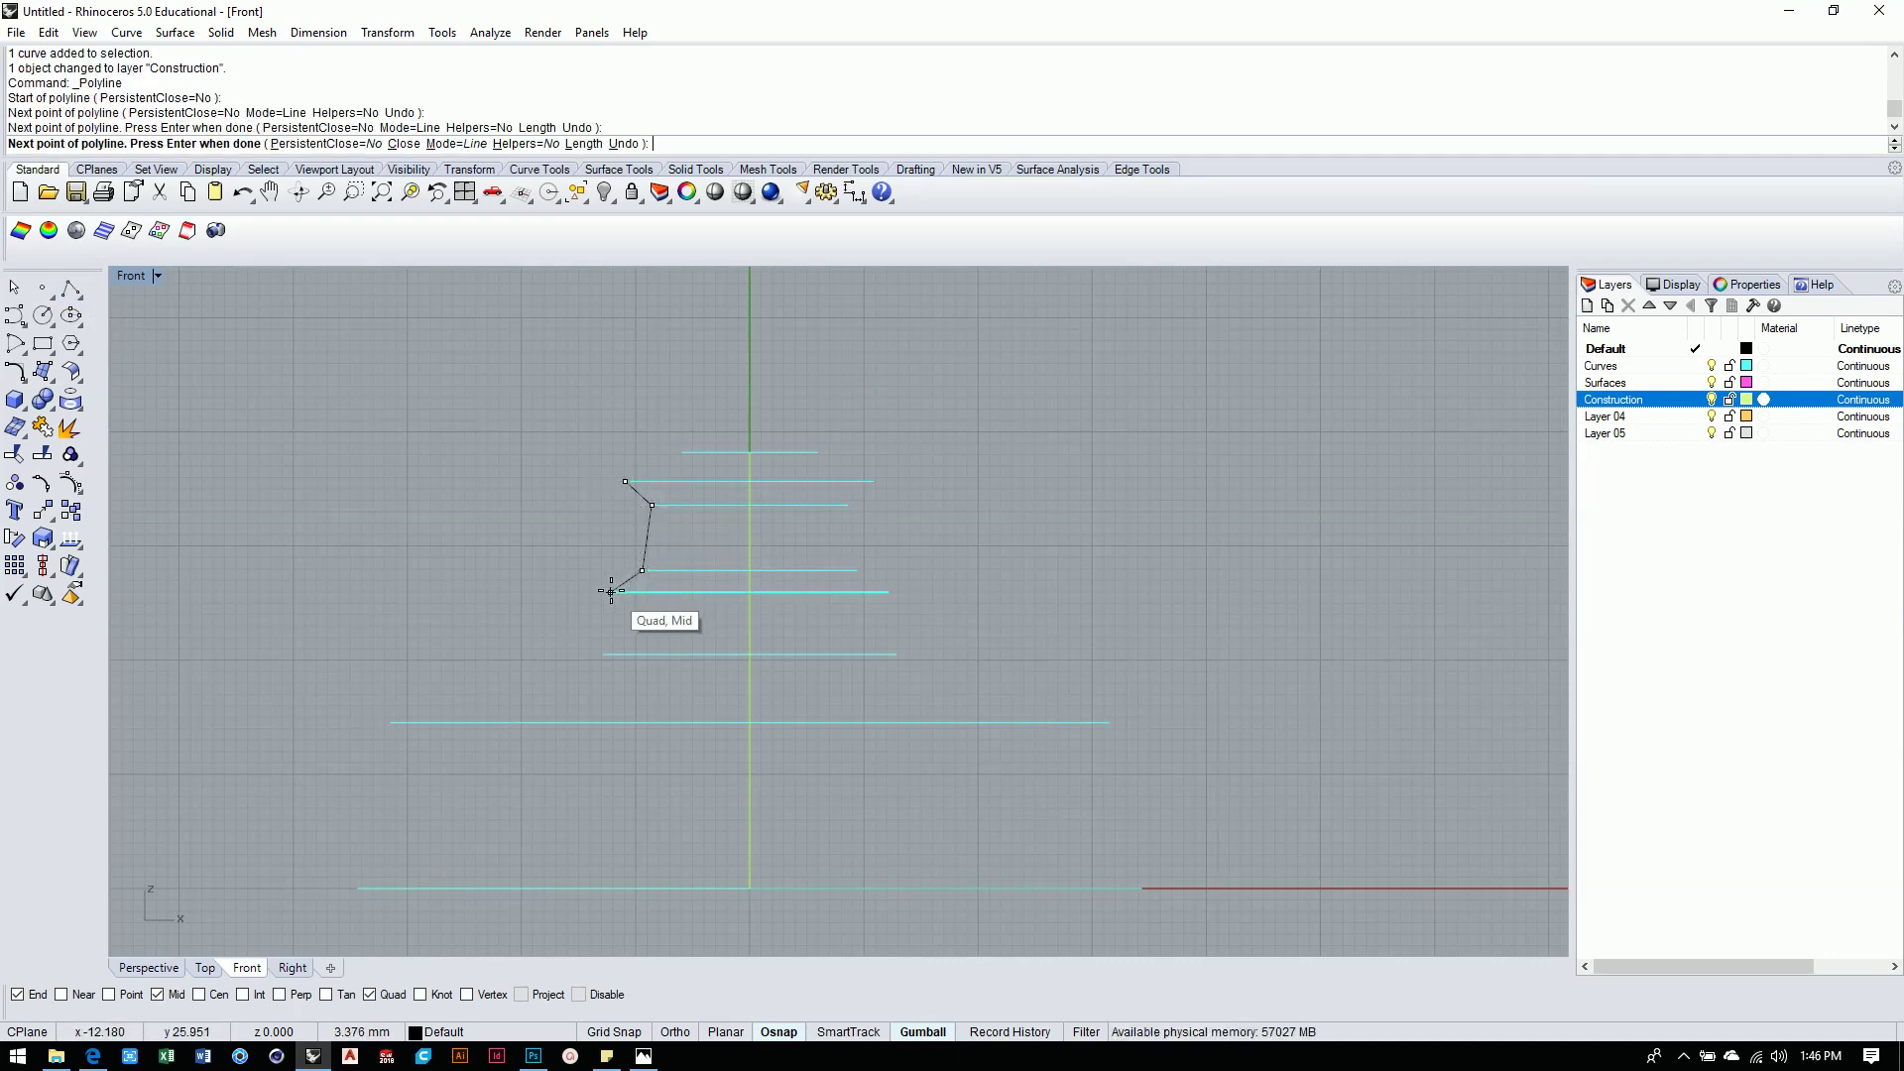
pyautogui.click(611, 592)
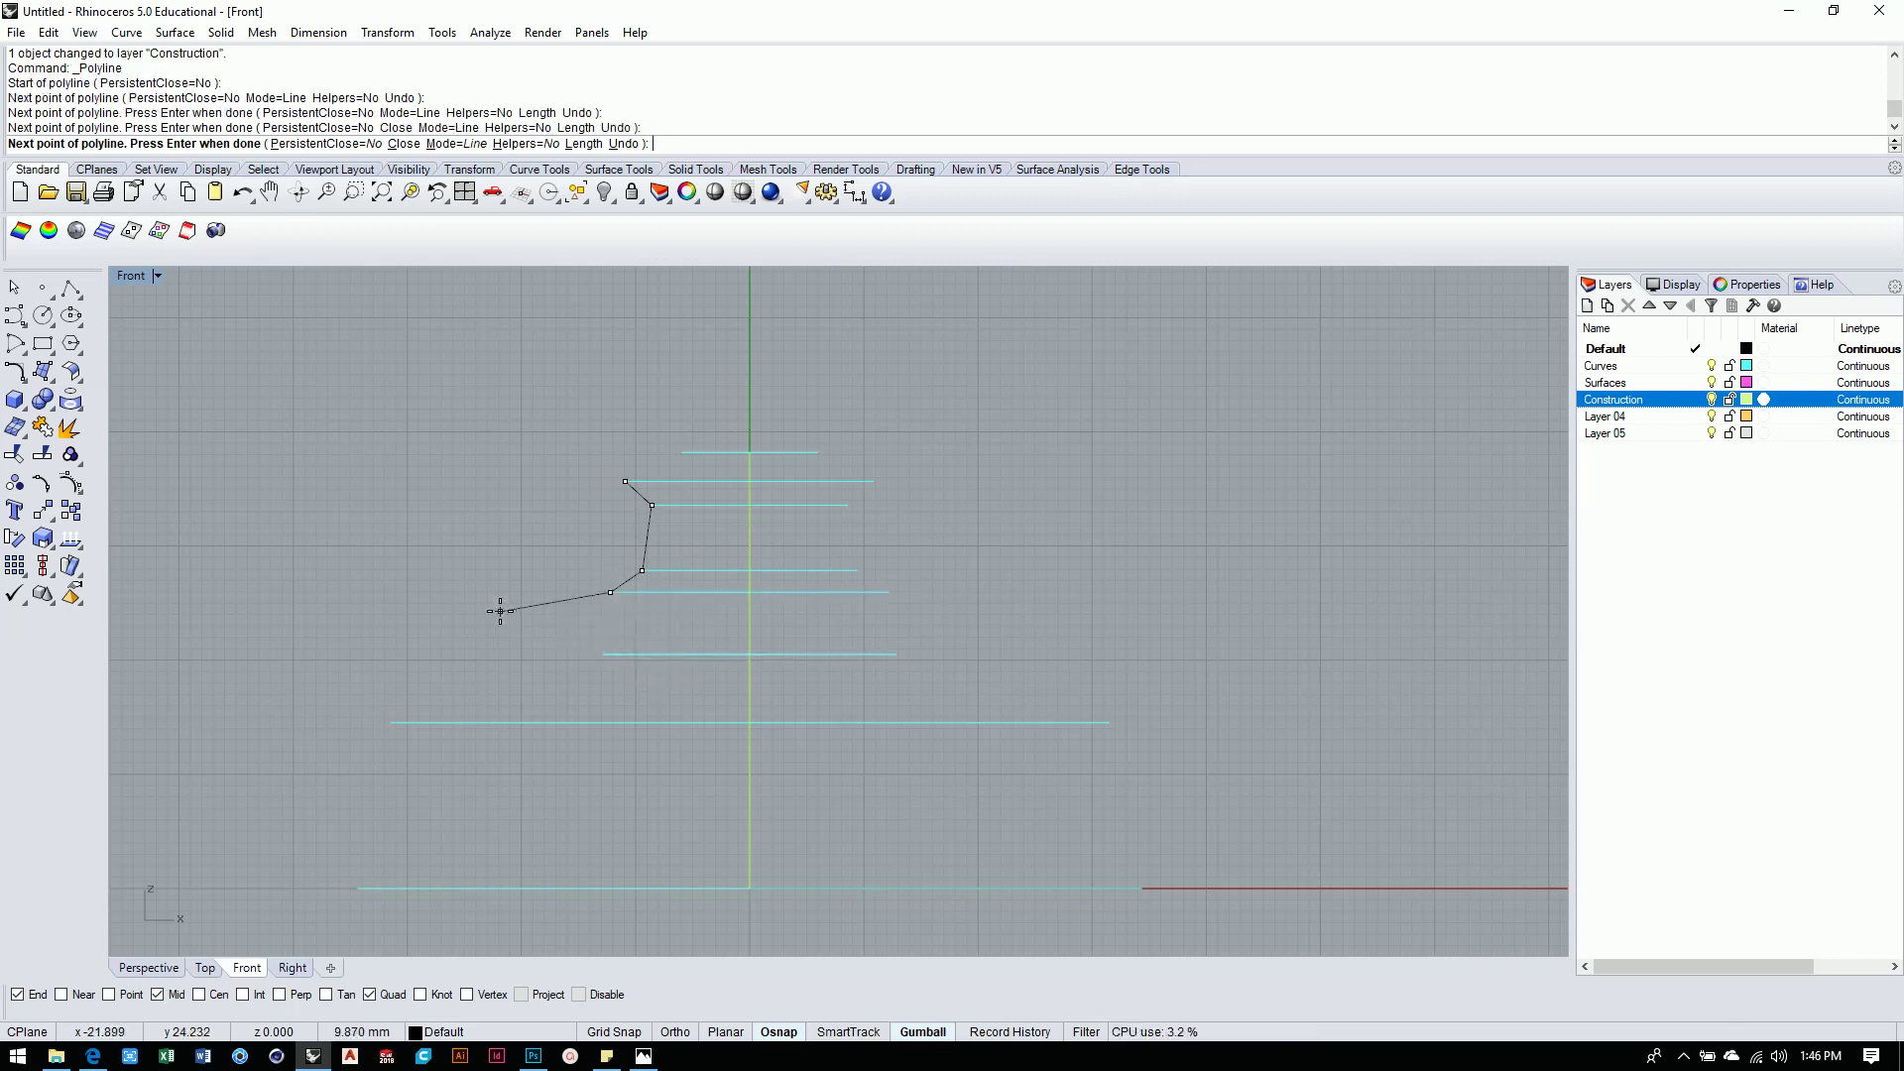
pyautogui.press('Return')
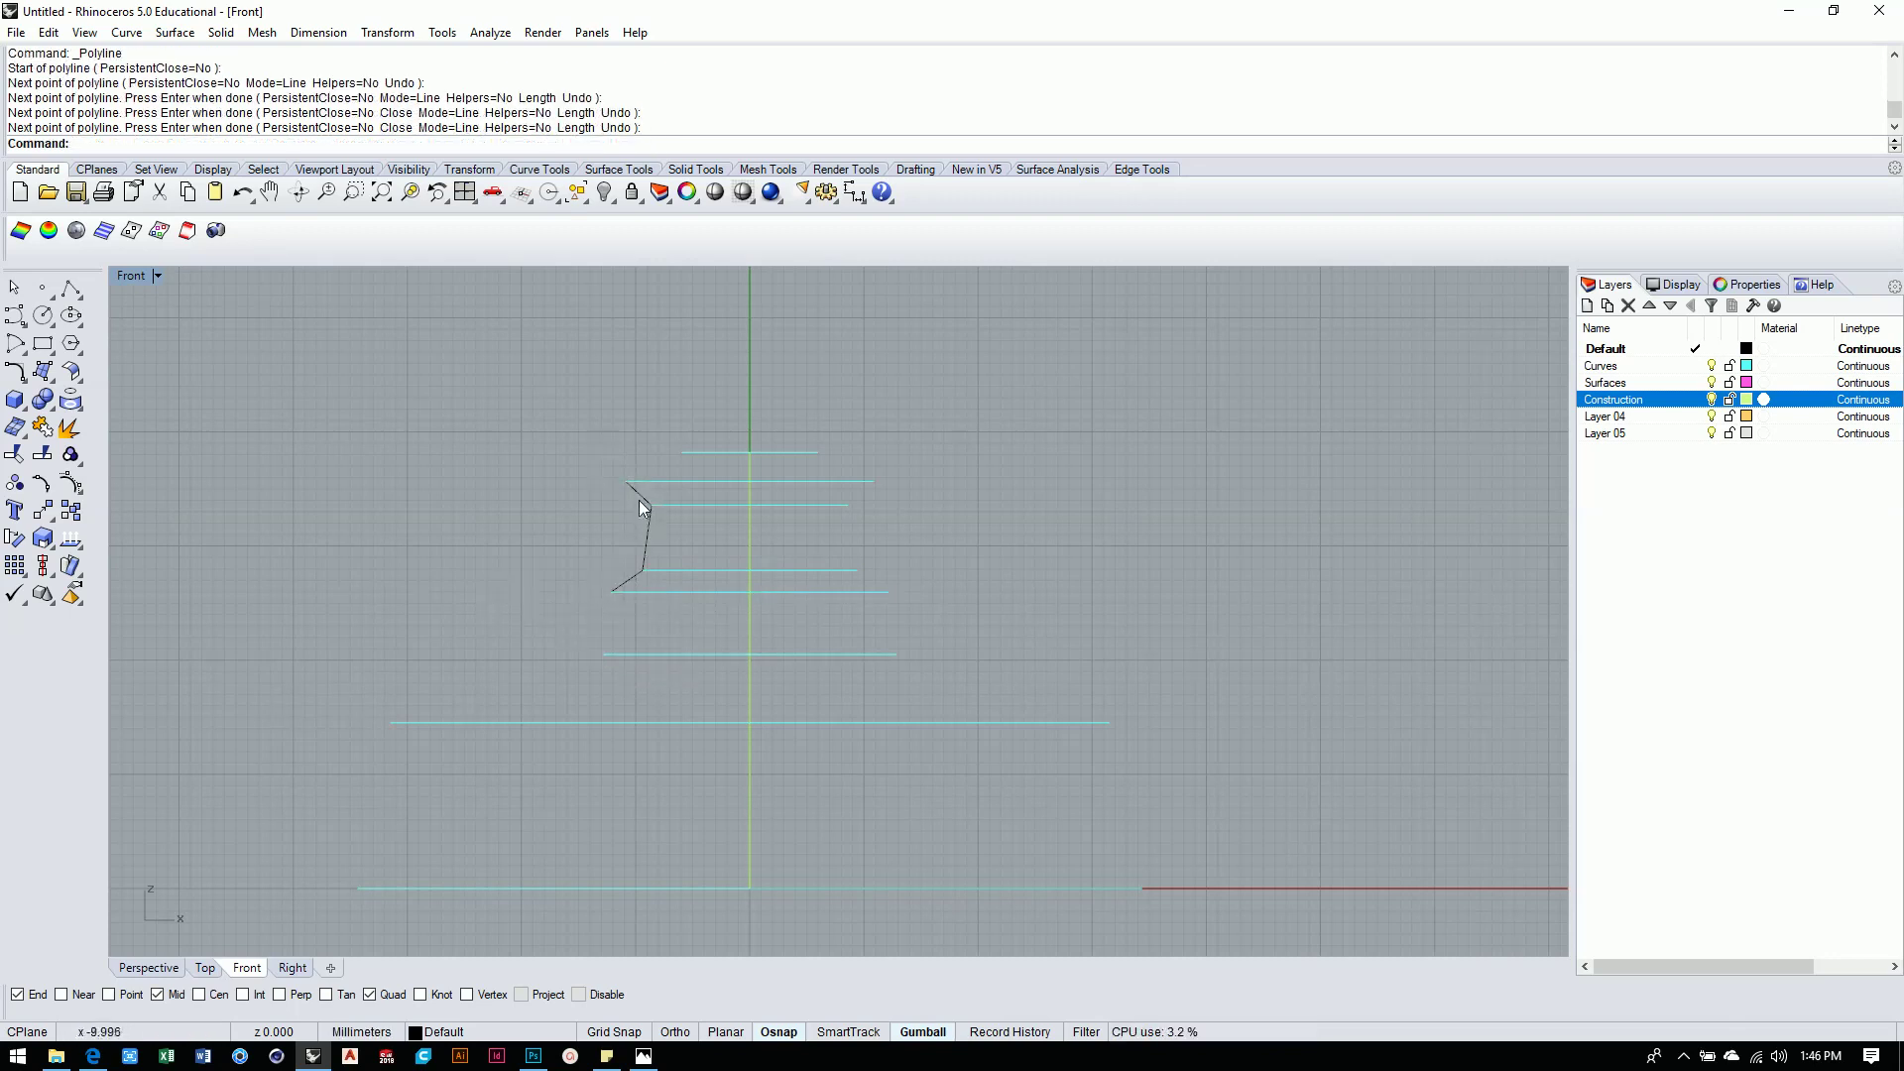
# Revolve the four-point profile polyline through a full circle about the vertical centre axis, with Grid Snap turned on to place the axis.
pyautogui.middleClick(560, 505)
pyautogui.middleClick(432, 510)
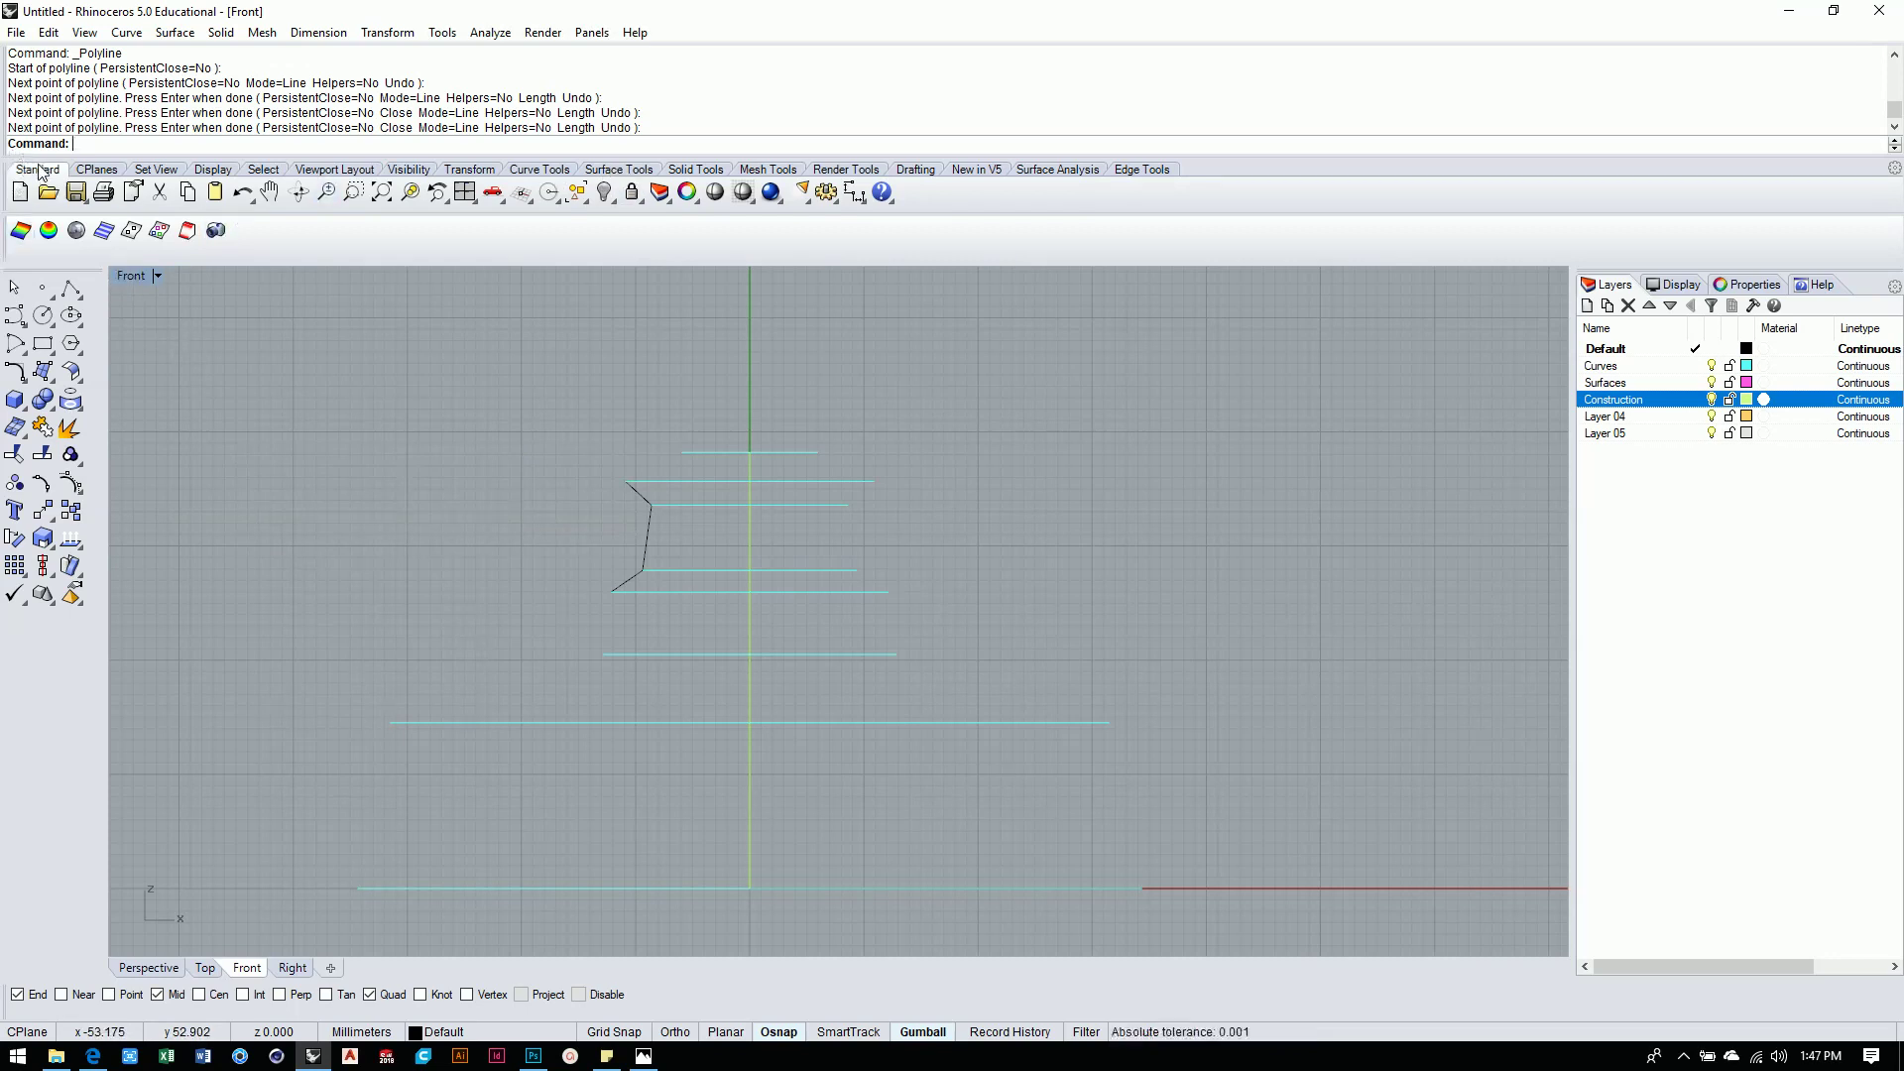
pyautogui.click(43, 372)
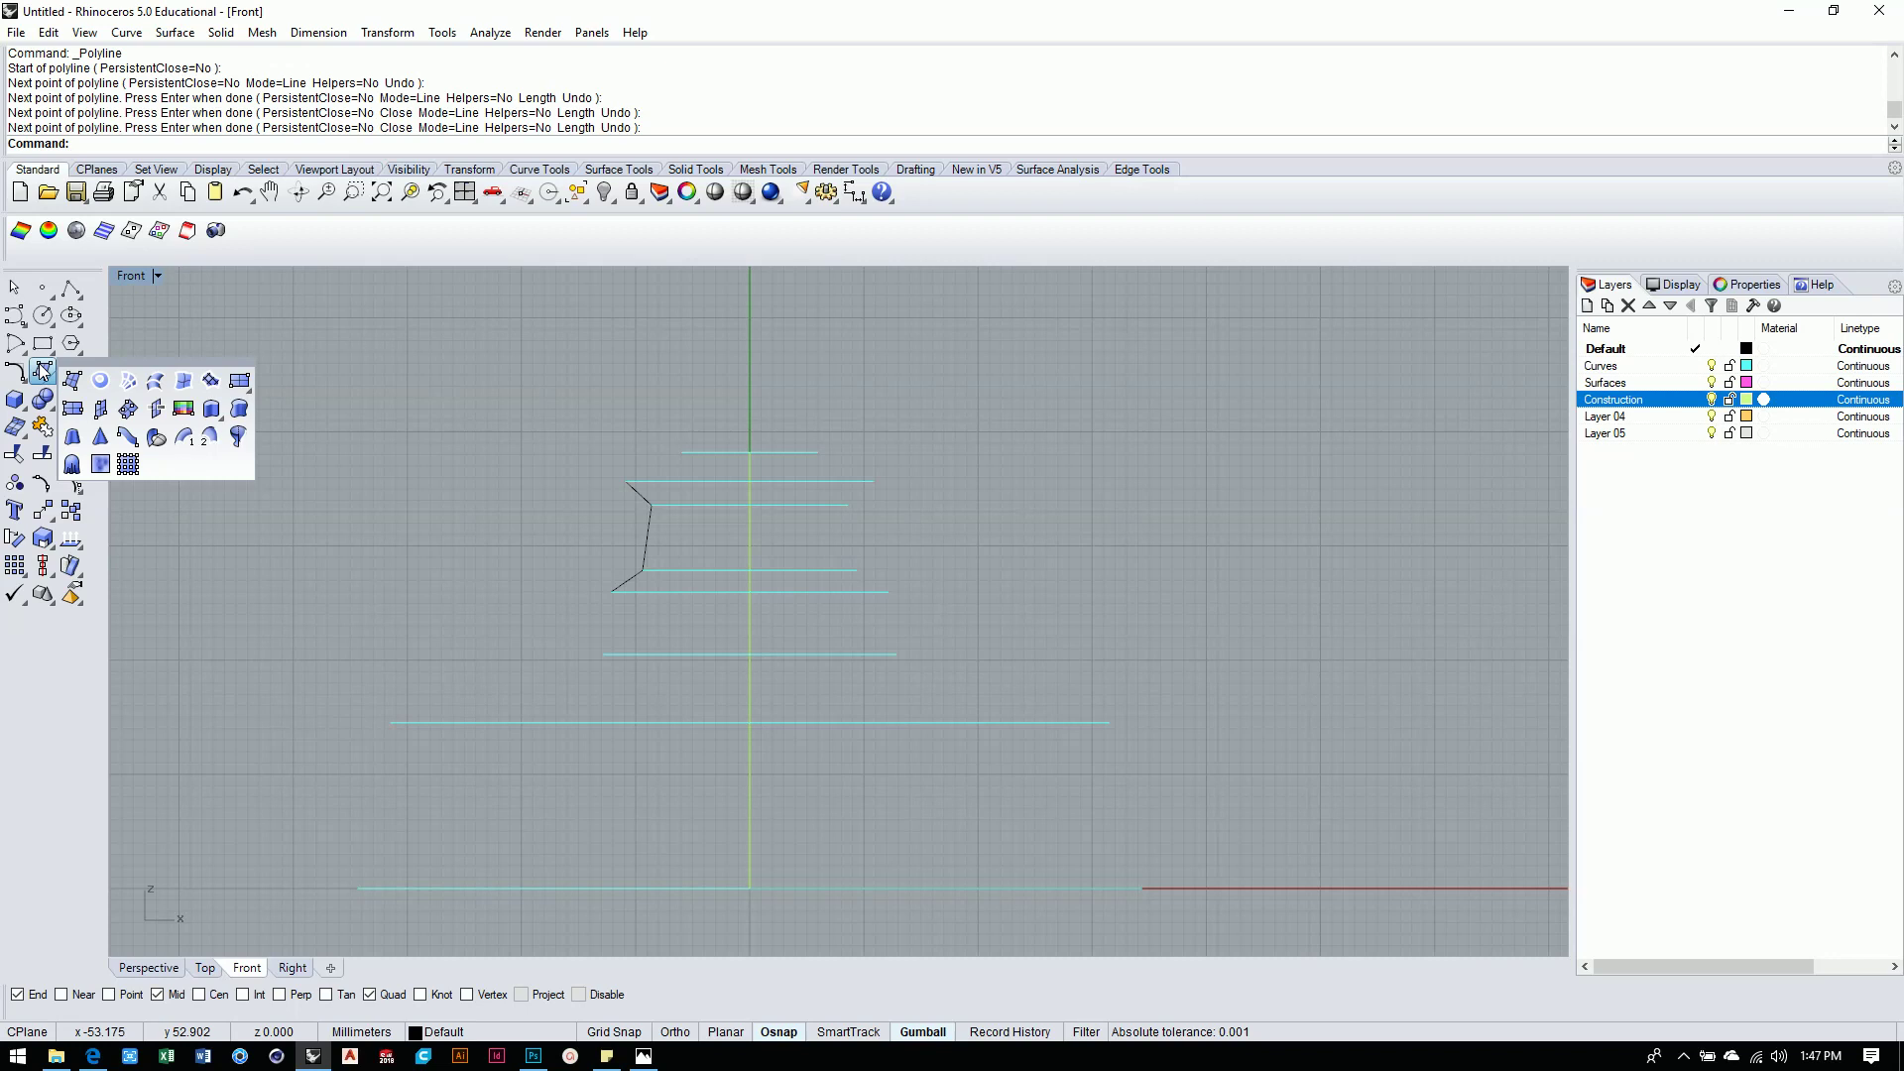
pyautogui.click(239, 437)
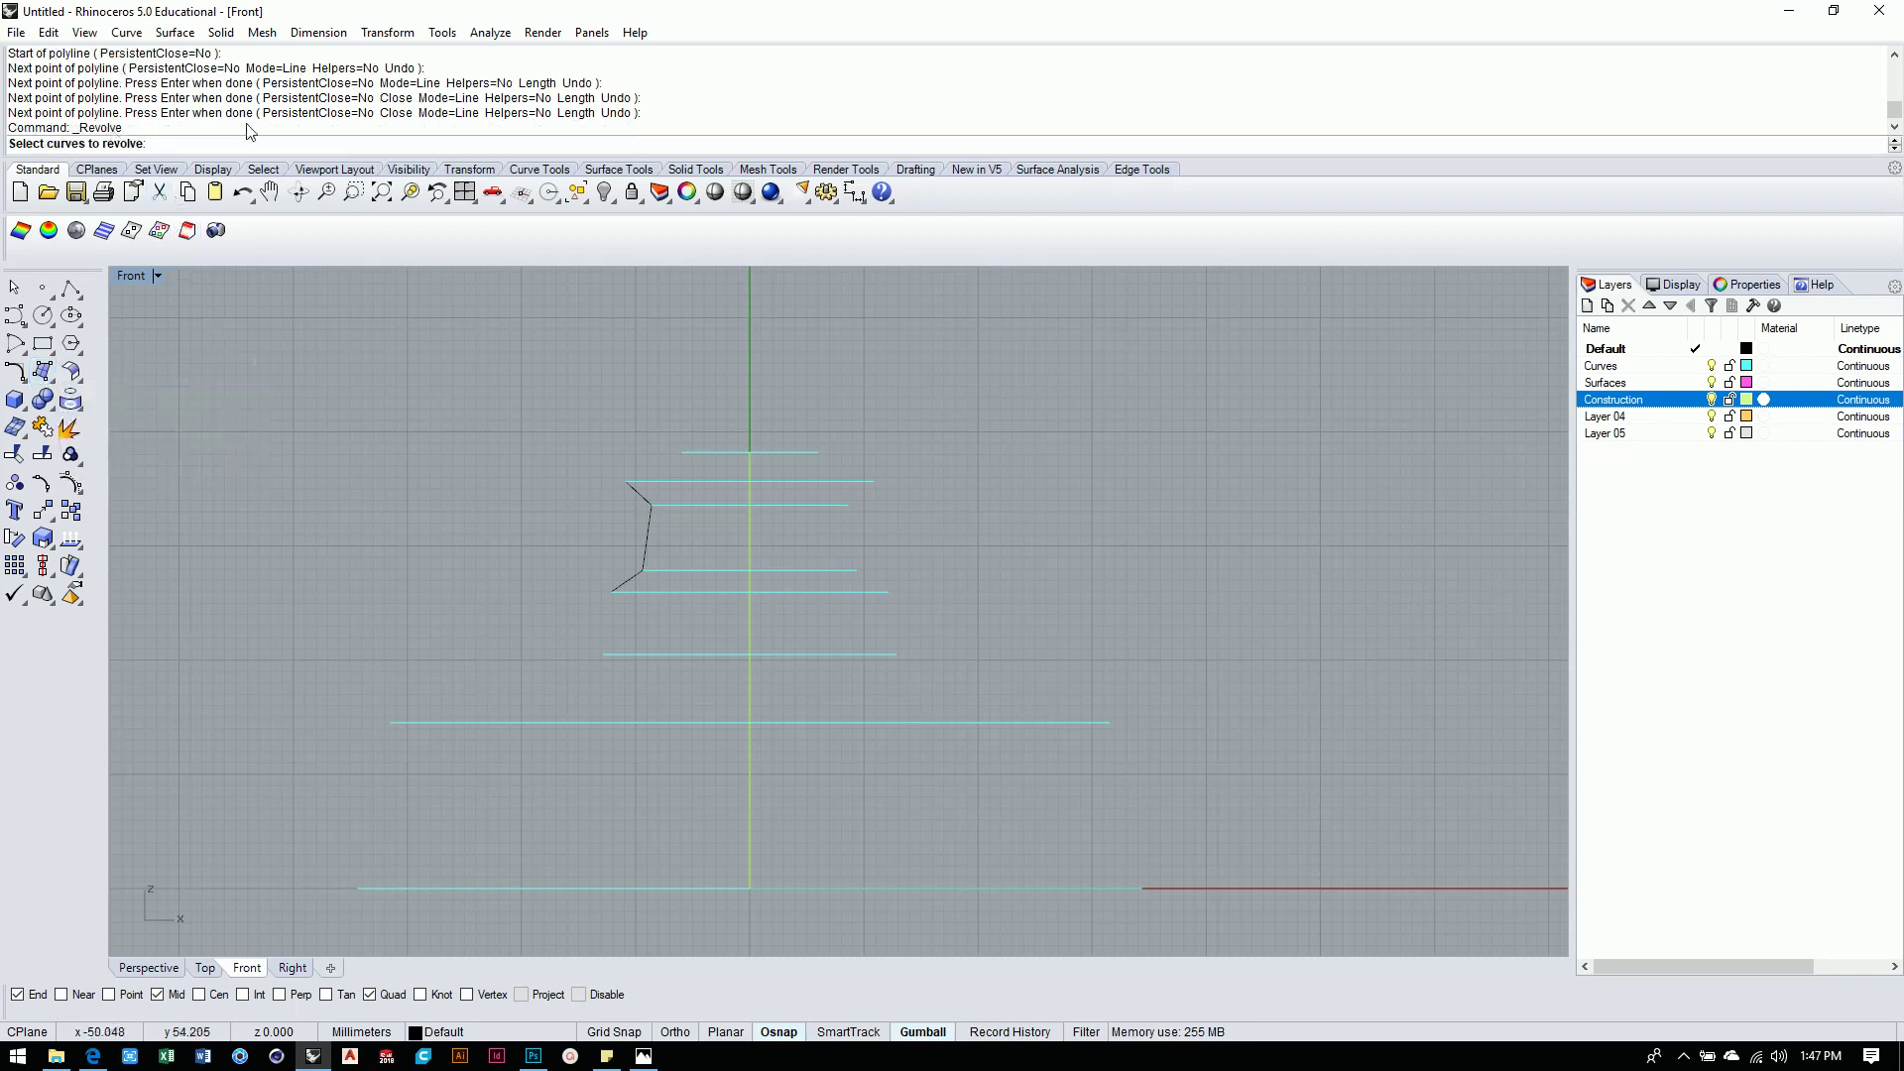
pyautogui.click(648, 526)
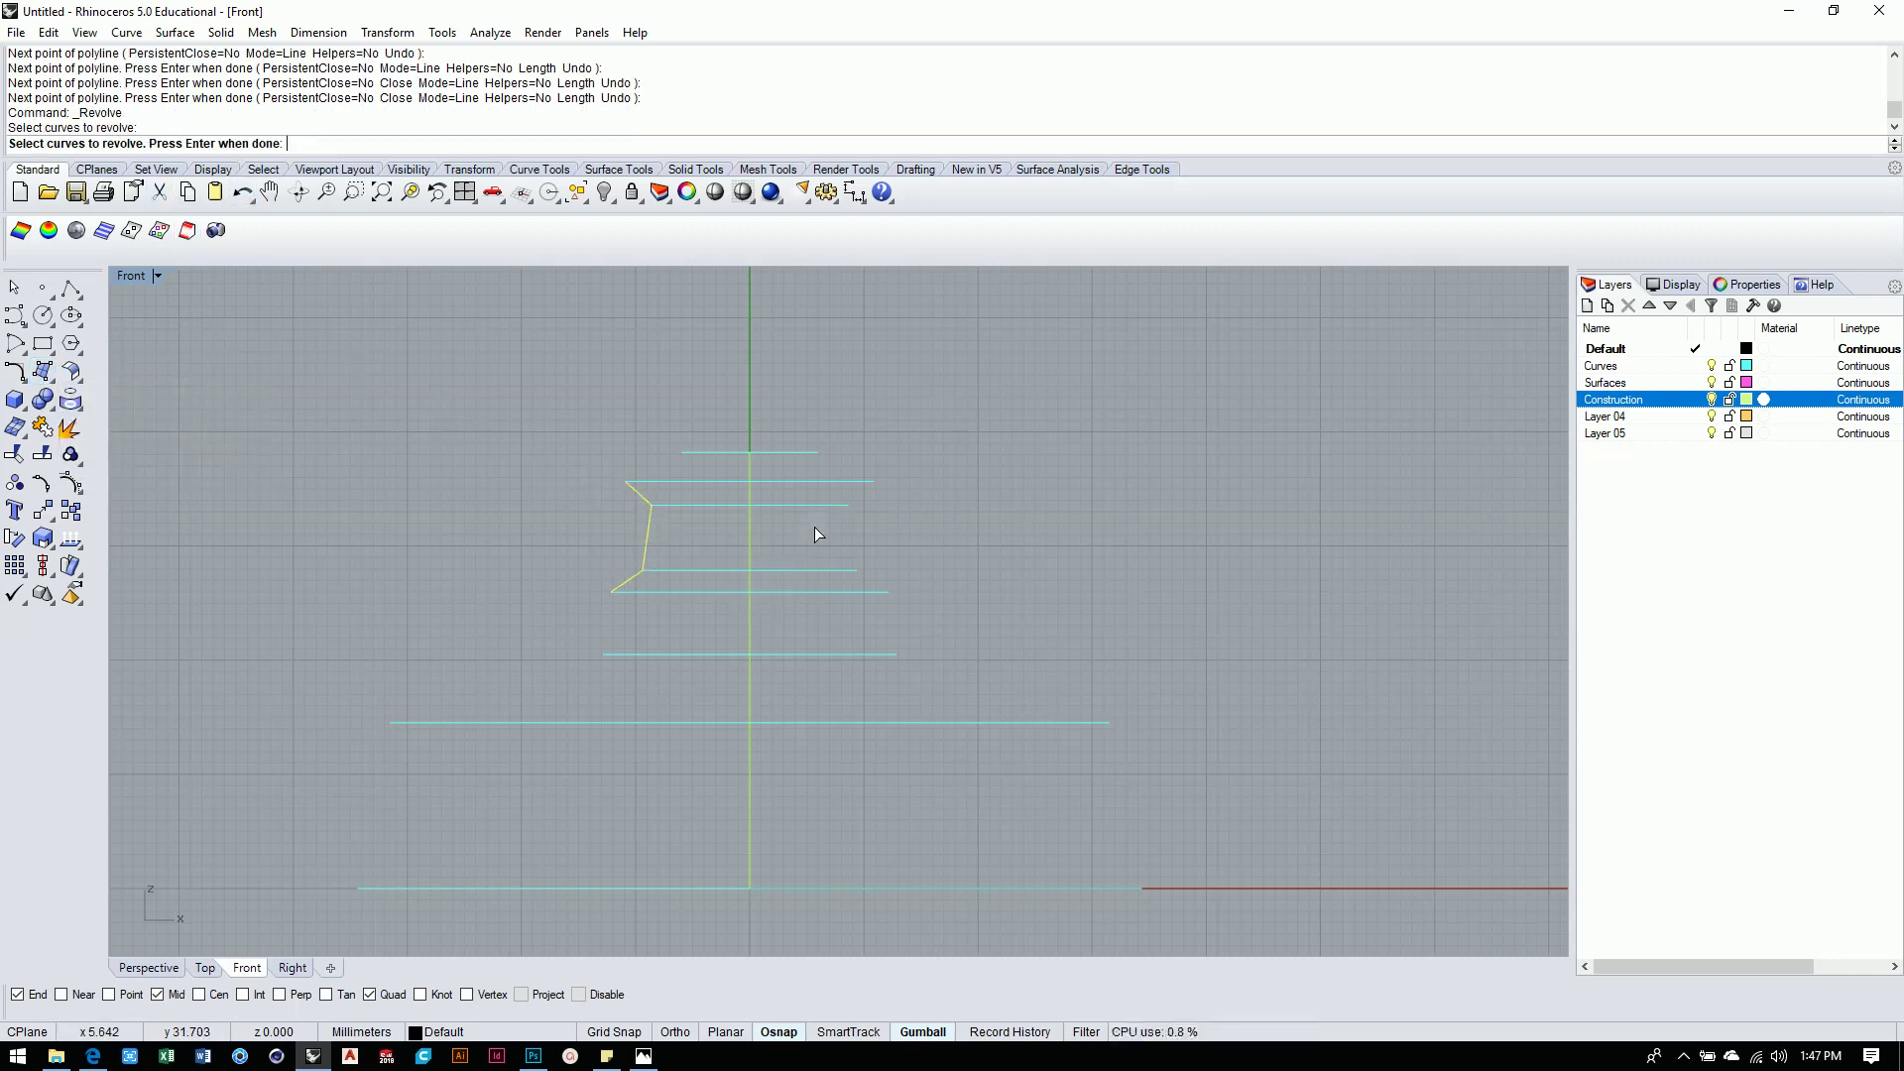
pyautogui.press('Return')
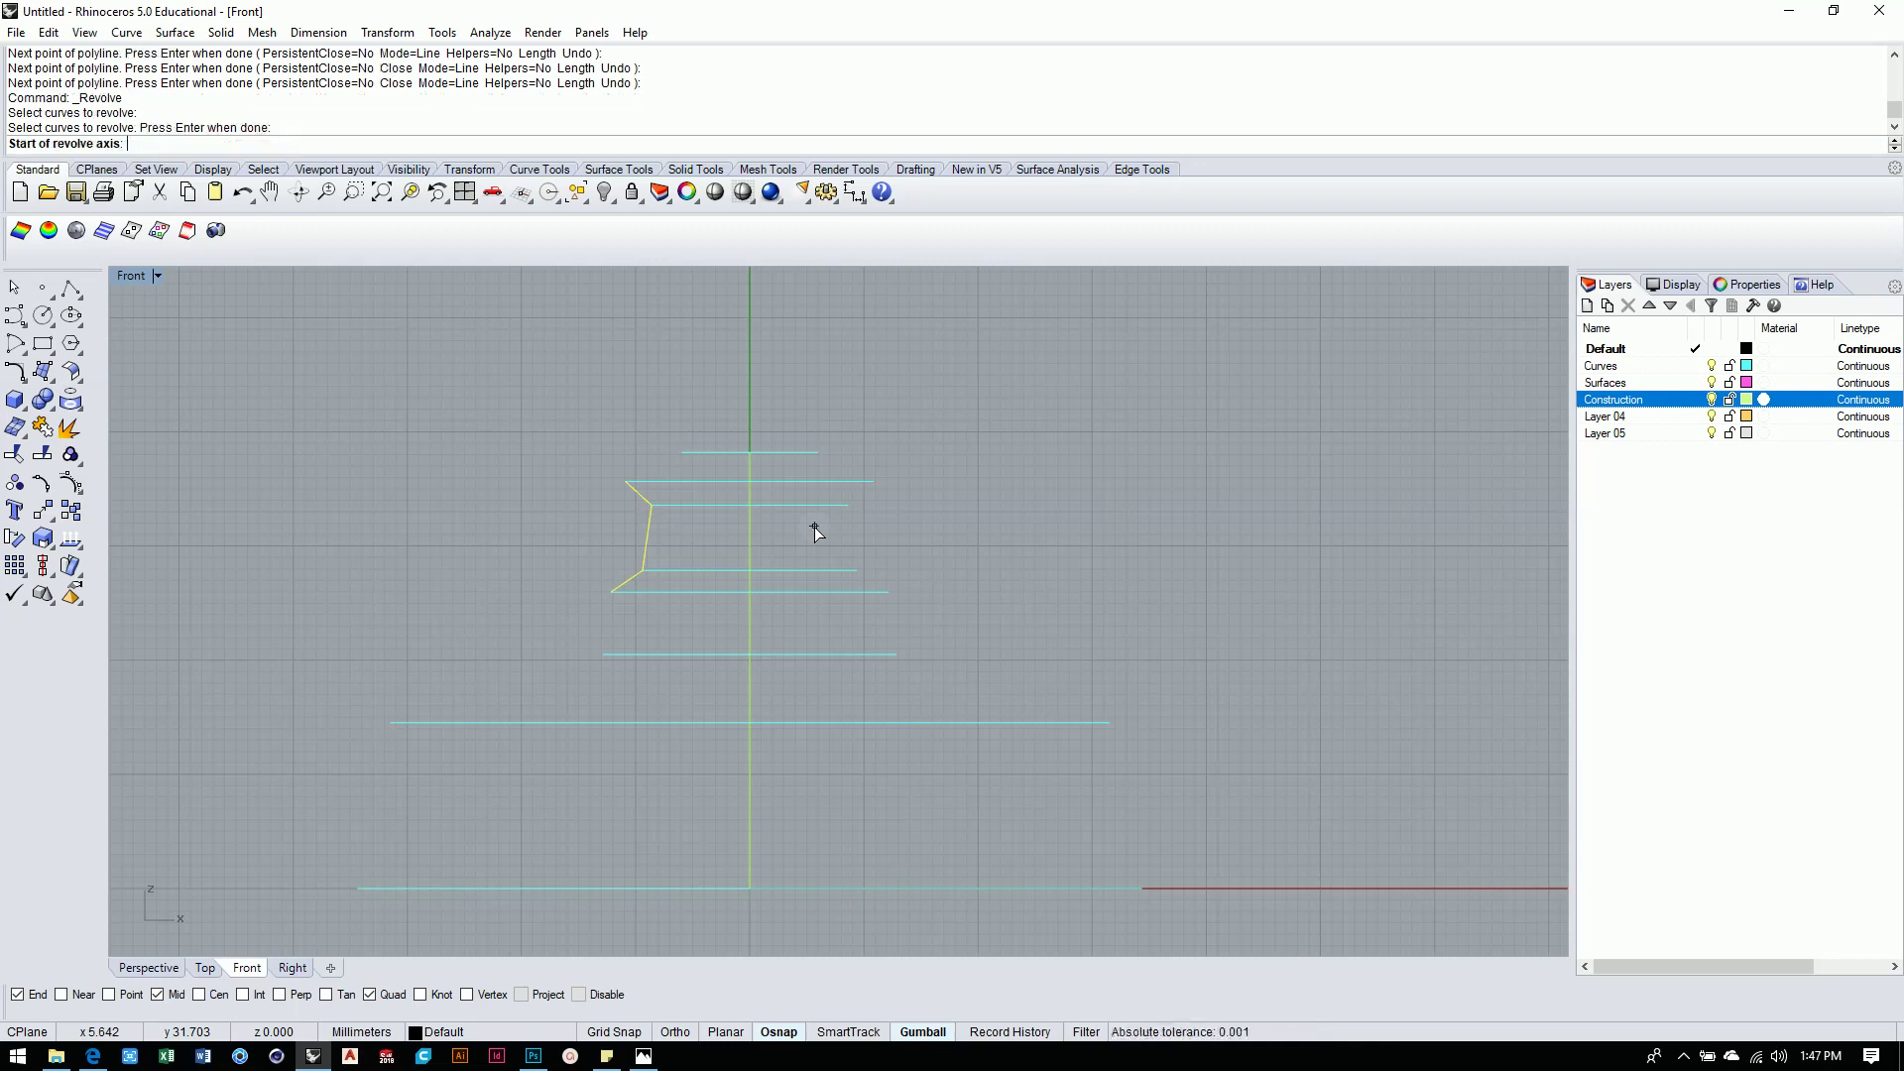
pyautogui.click(614, 1032)
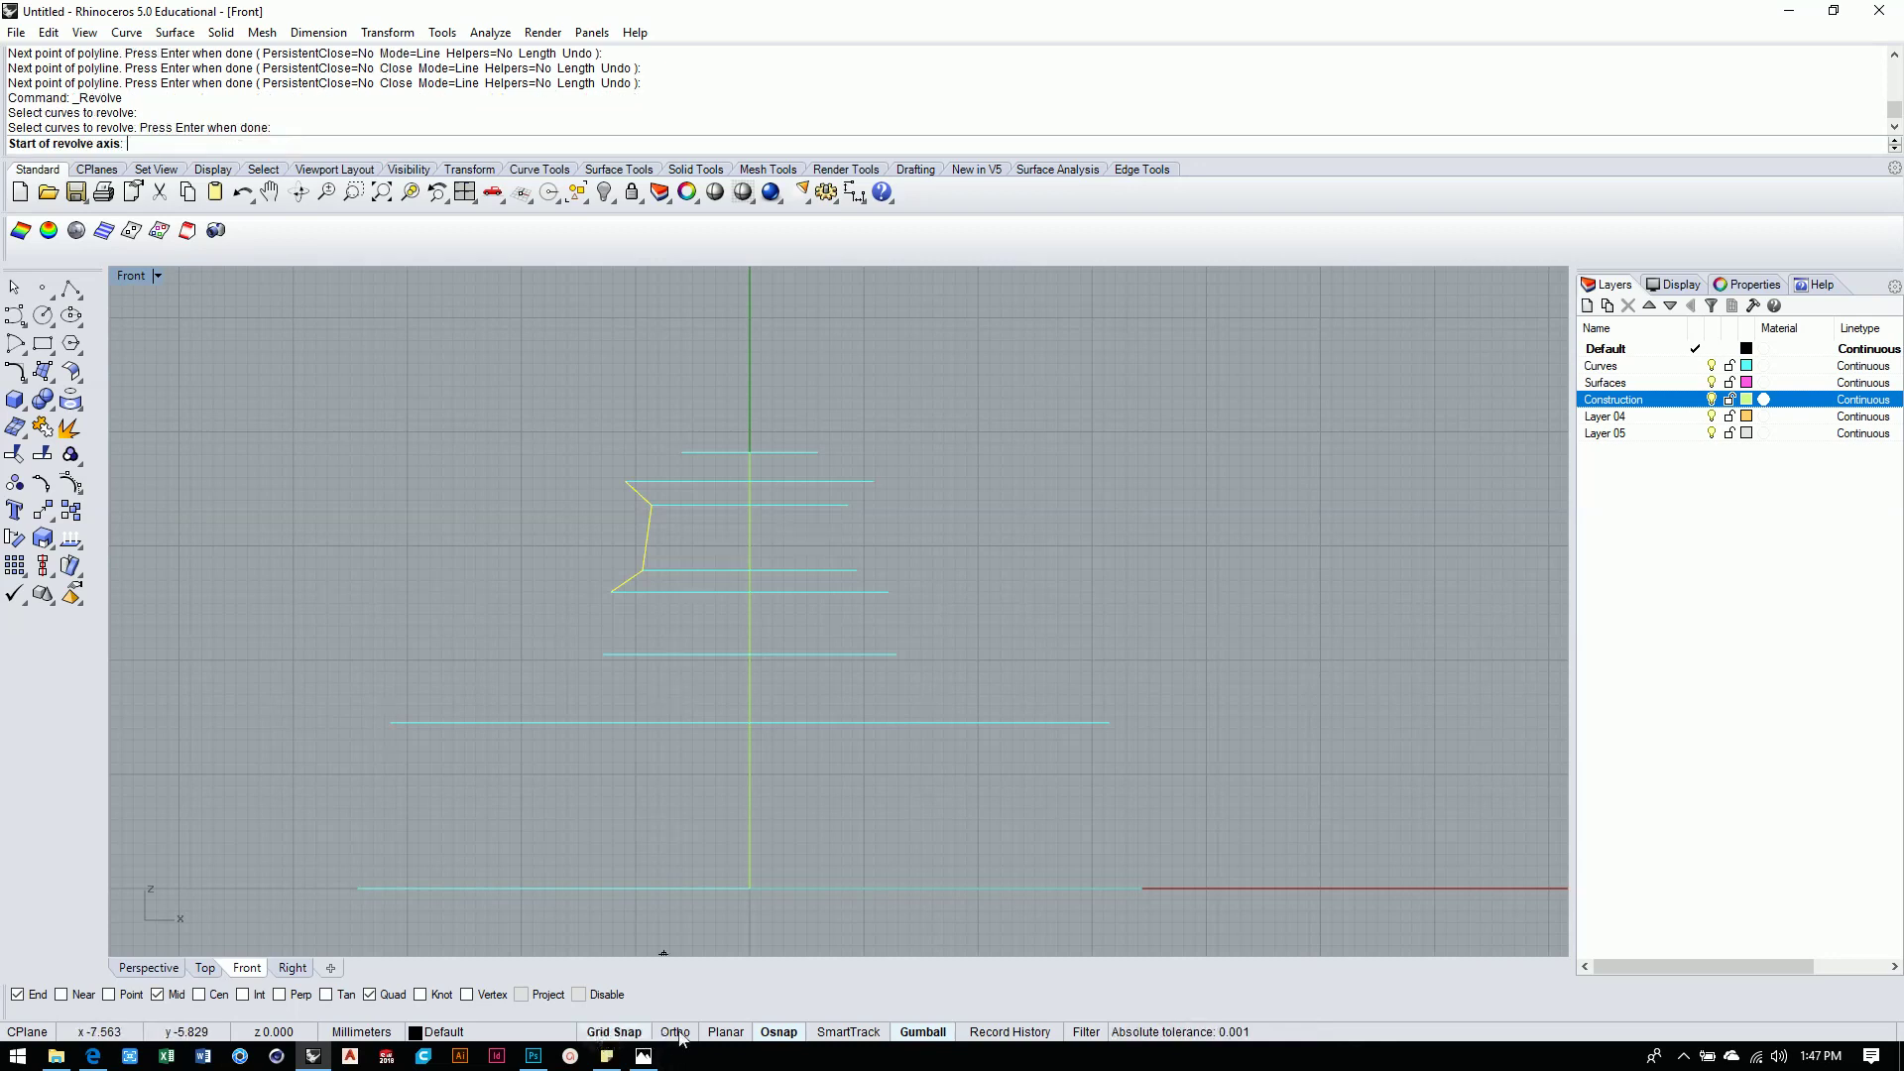
pyautogui.click(750, 420)
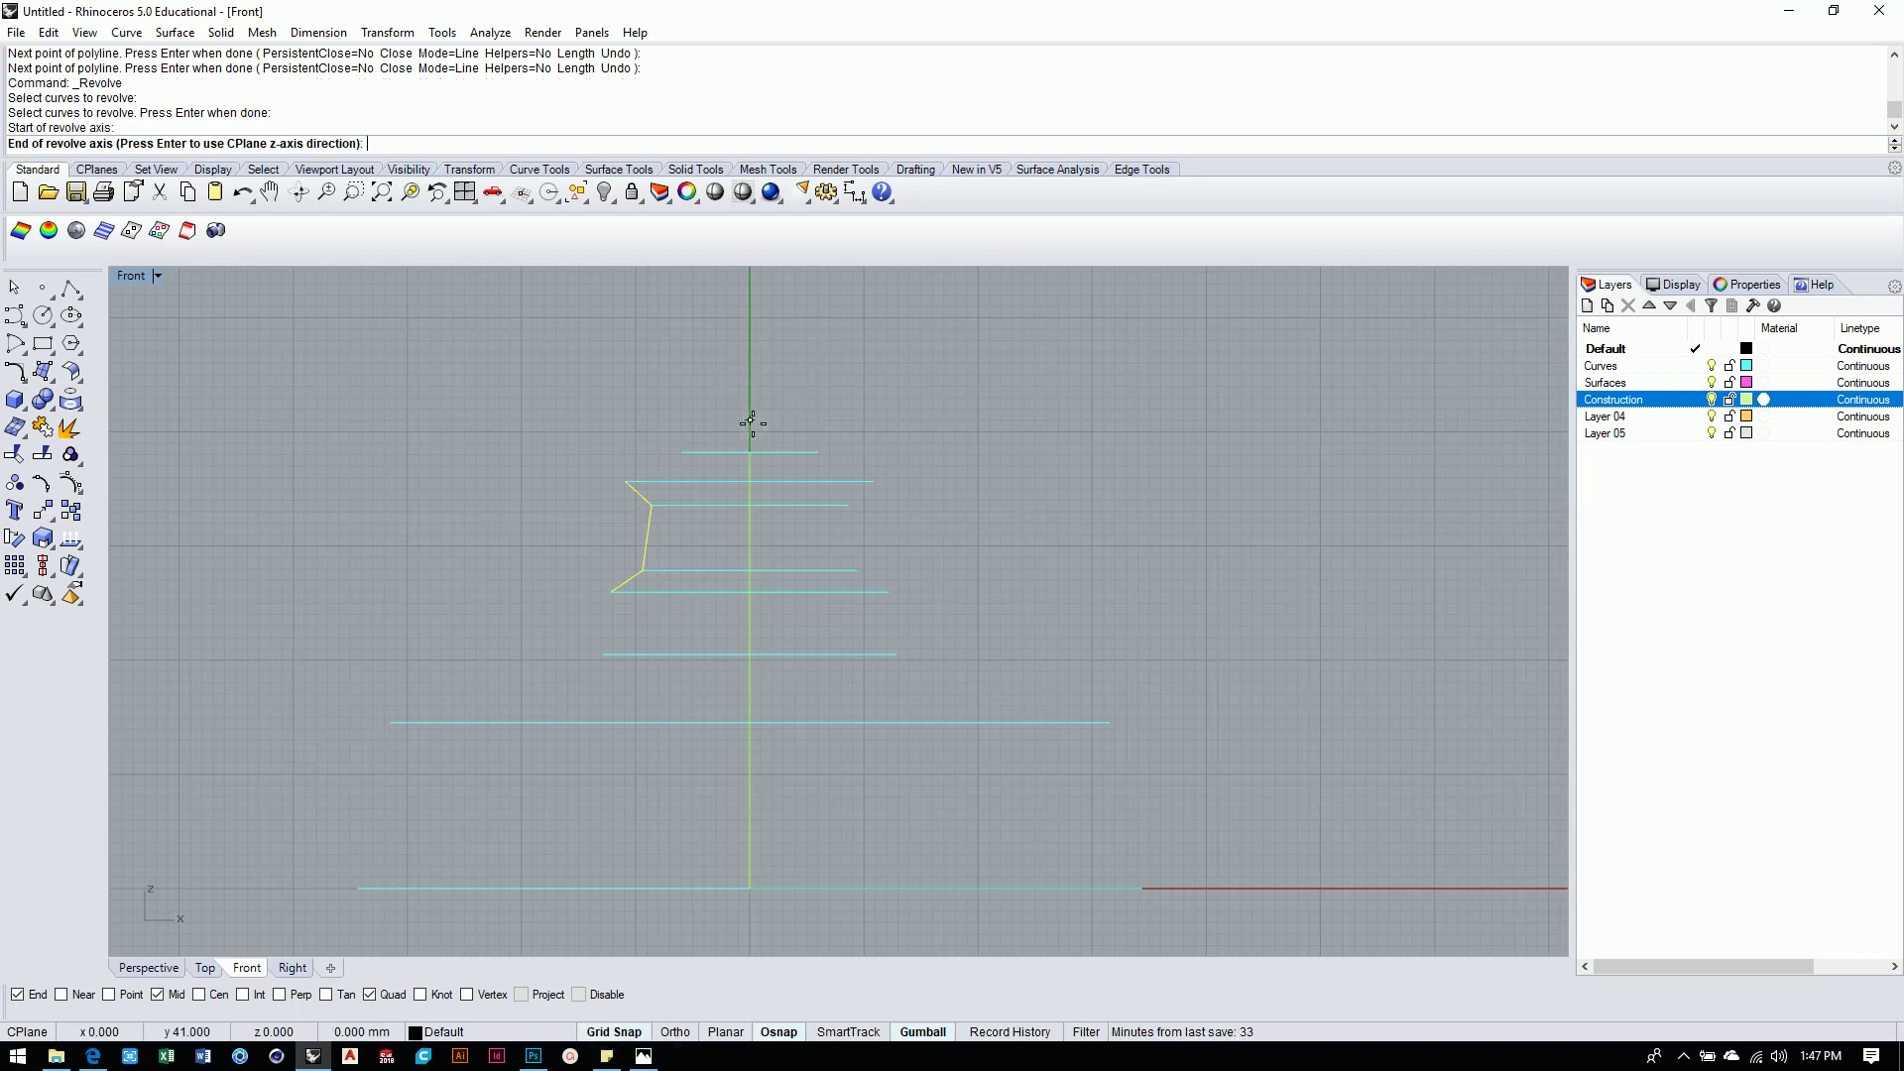
pyautogui.click(750, 340)
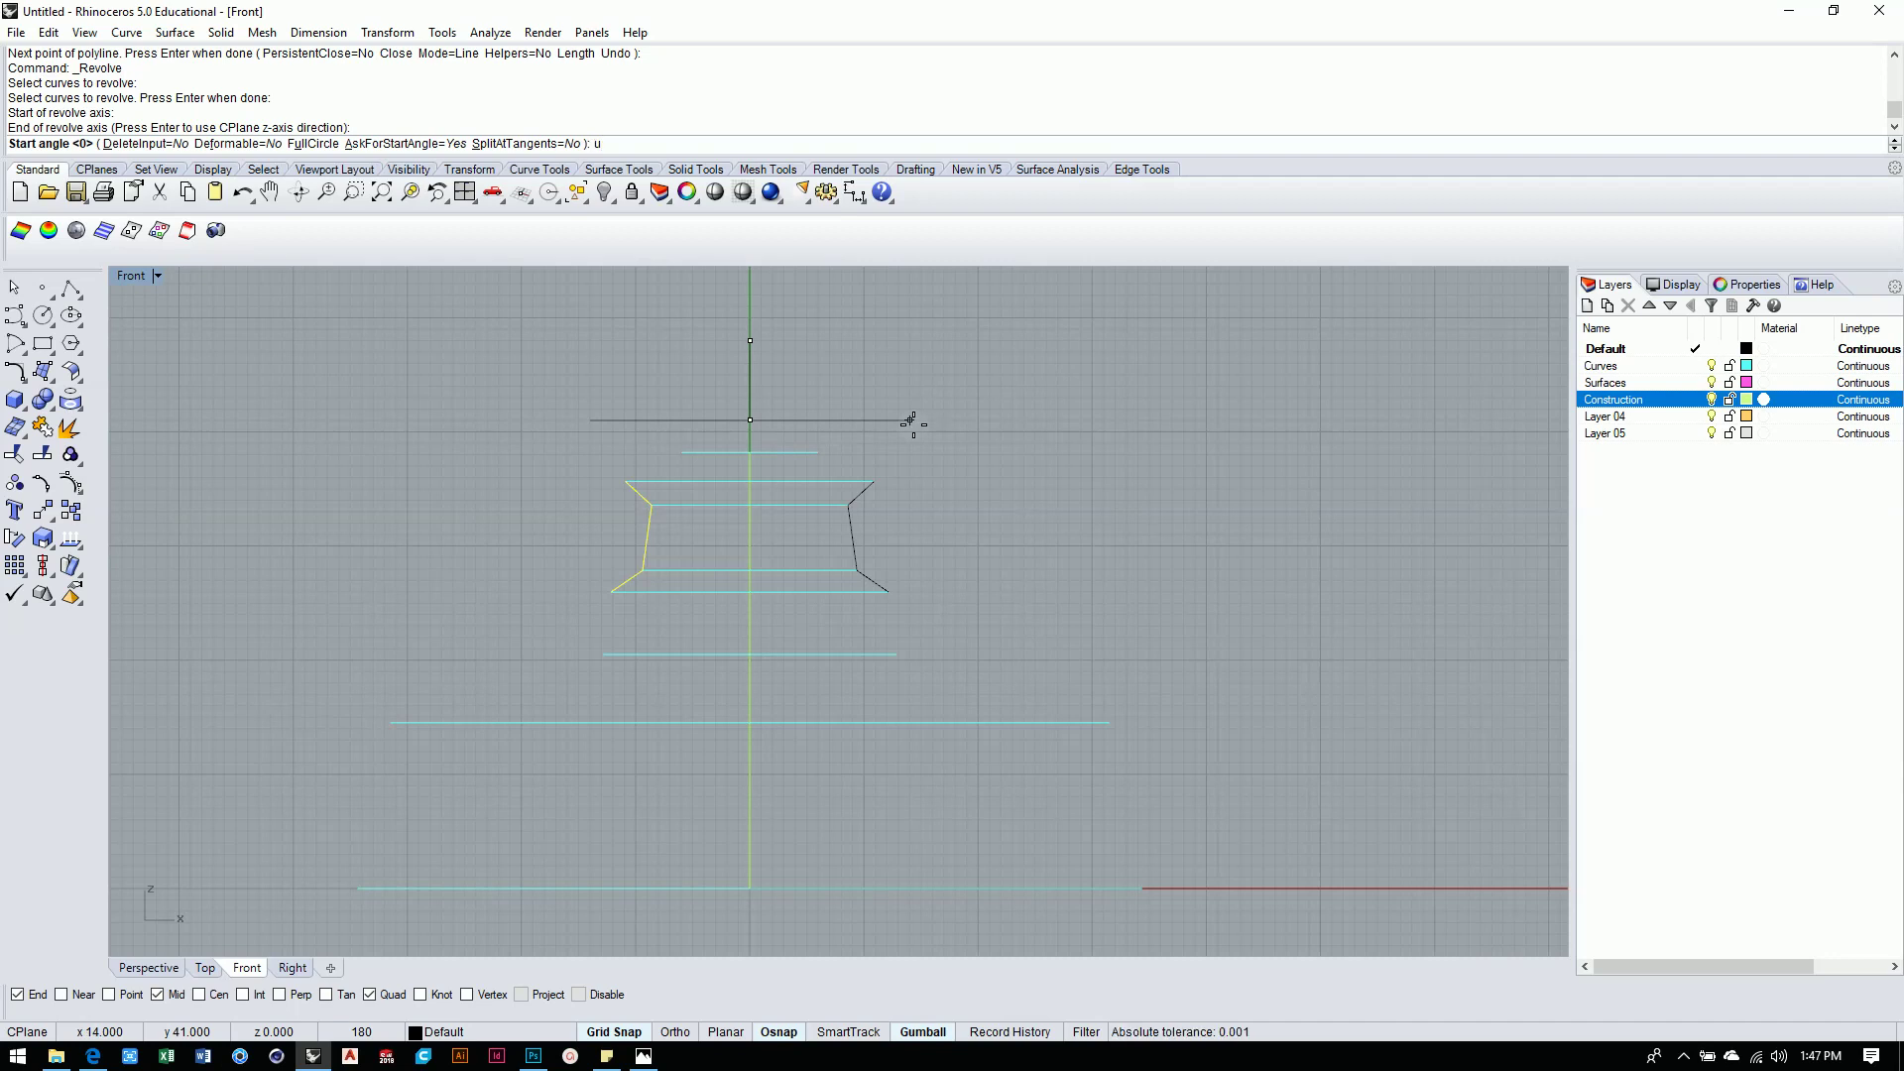
pyautogui.press('Return')
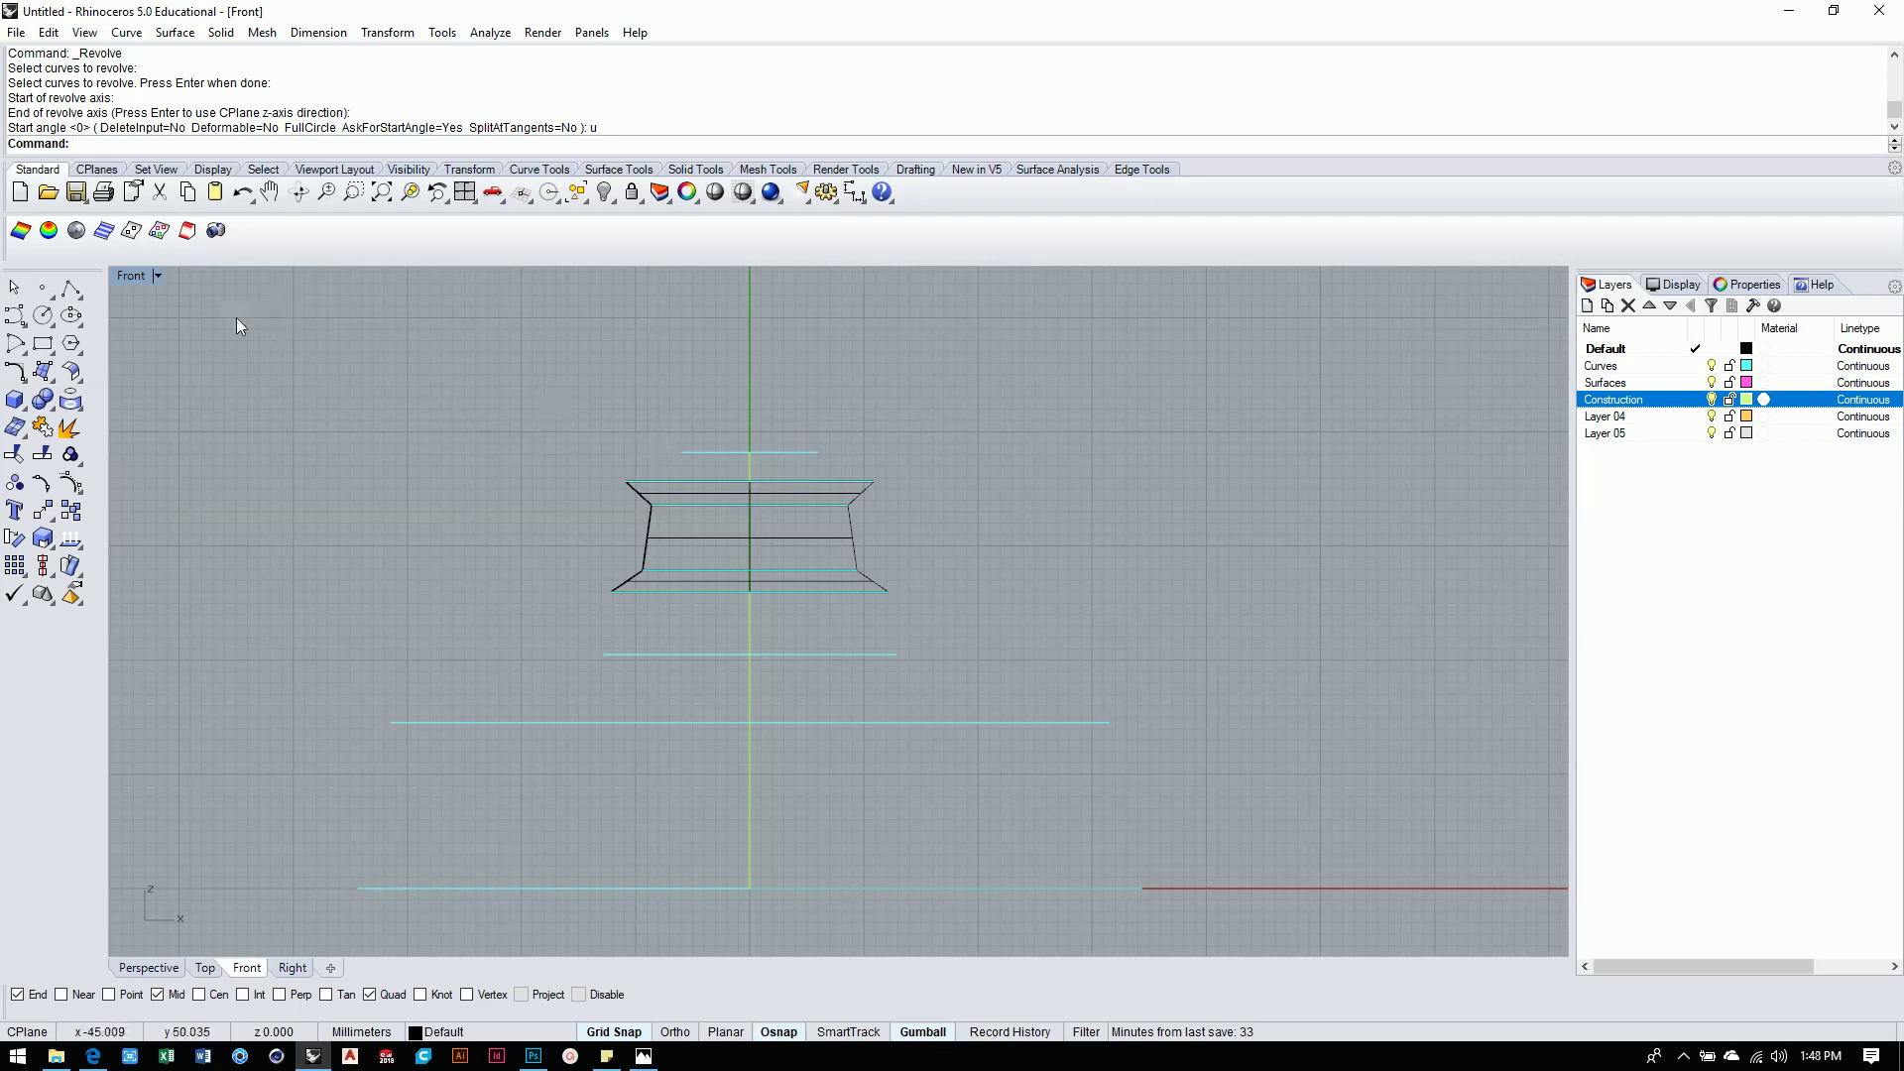
# Restore the four-view layout and set the Perspective view to Shaded display, looking at the revolved neck surface.
pyautogui.doubleClick(132, 275)
pyautogui.moveTo(889, 365)
pyautogui.mouseDown(button='right')
pyautogui.moveTo(969, 340)
pyautogui.moveTo(1289, 425)
pyautogui.moveTo(1478, 386)
pyautogui.moveTo(1323, 395)
pyautogui.moveTo(1294, 357)
pyautogui.moveTo(1309, 395)
pyautogui.mouseUp(button='right')
pyautogui.middleClick(1265, 406)
pyautogui.click(1220, 379)
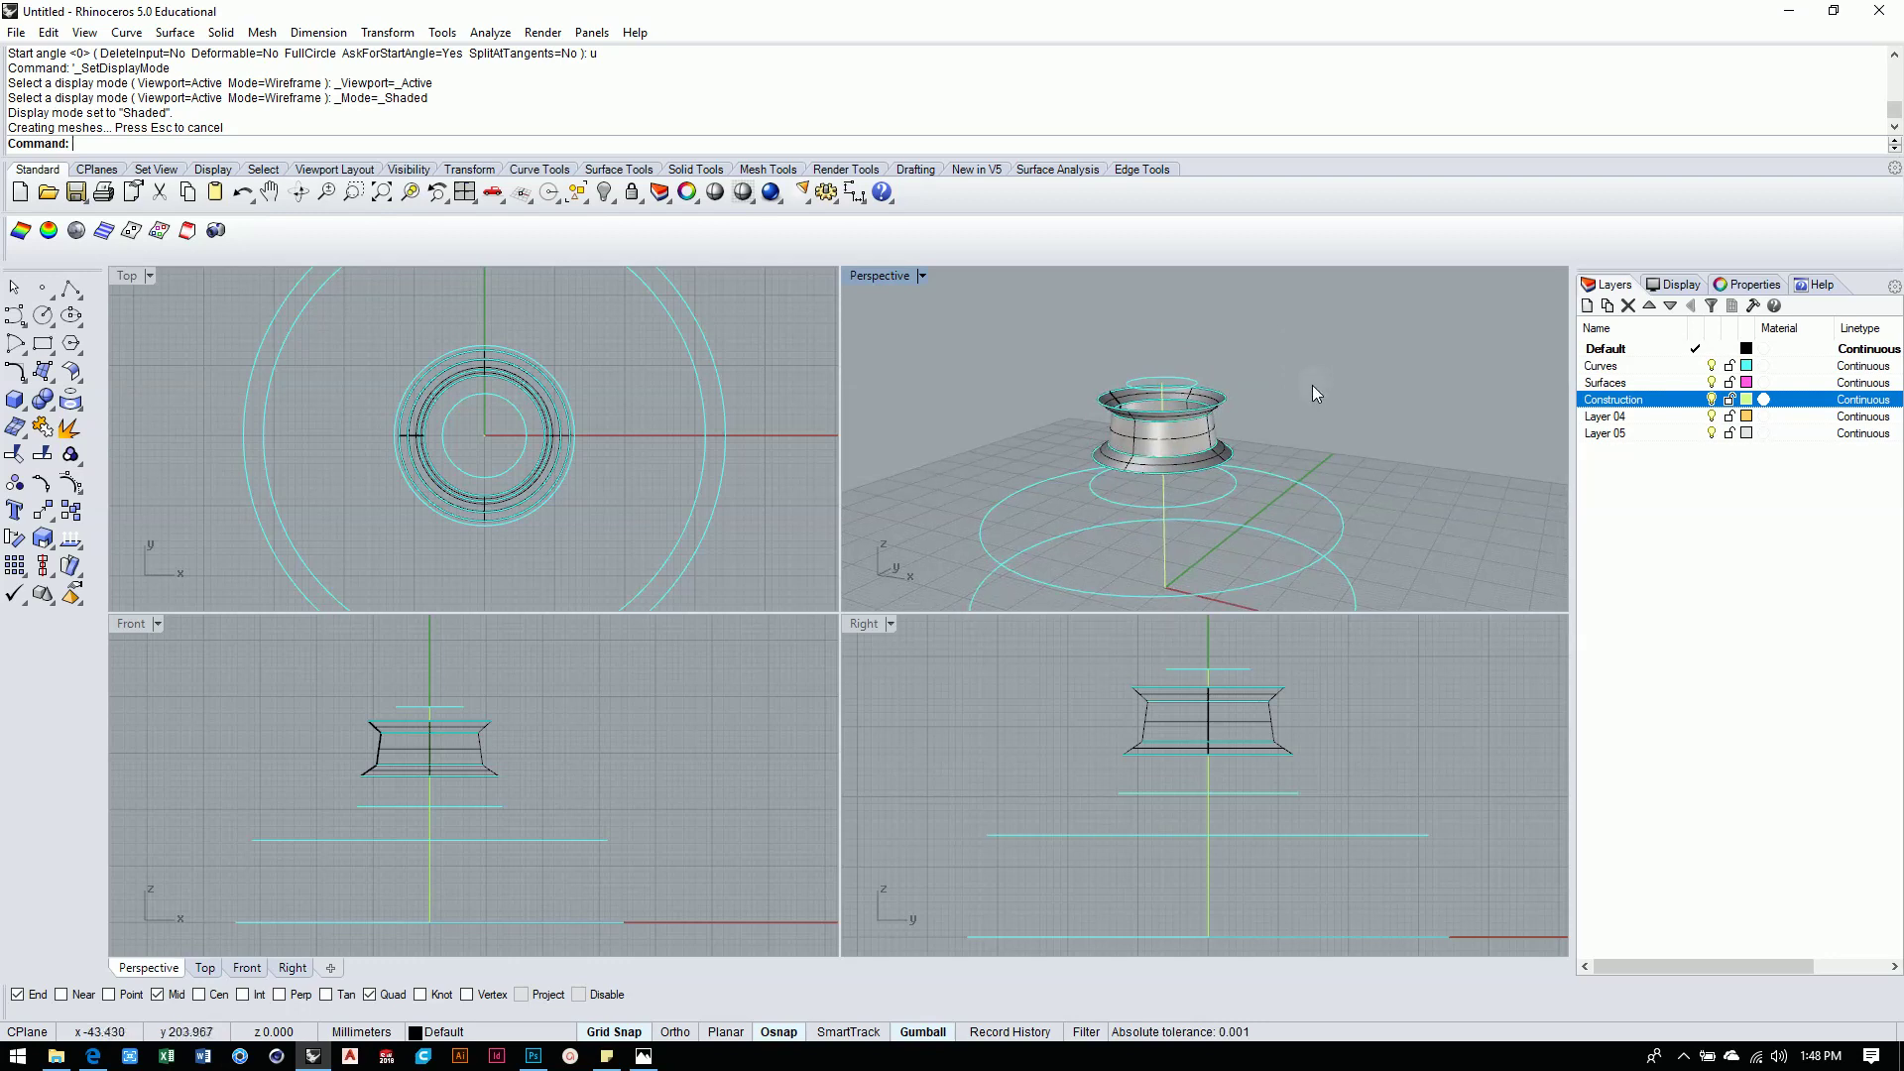
# Preview the neck surface in Rendered display in the Perspective view, and switch back to Shaded.
pyautogui.middleClick(1312, 385)
pyautogui.click(923, 277)
pyautogui.click(910, 371)
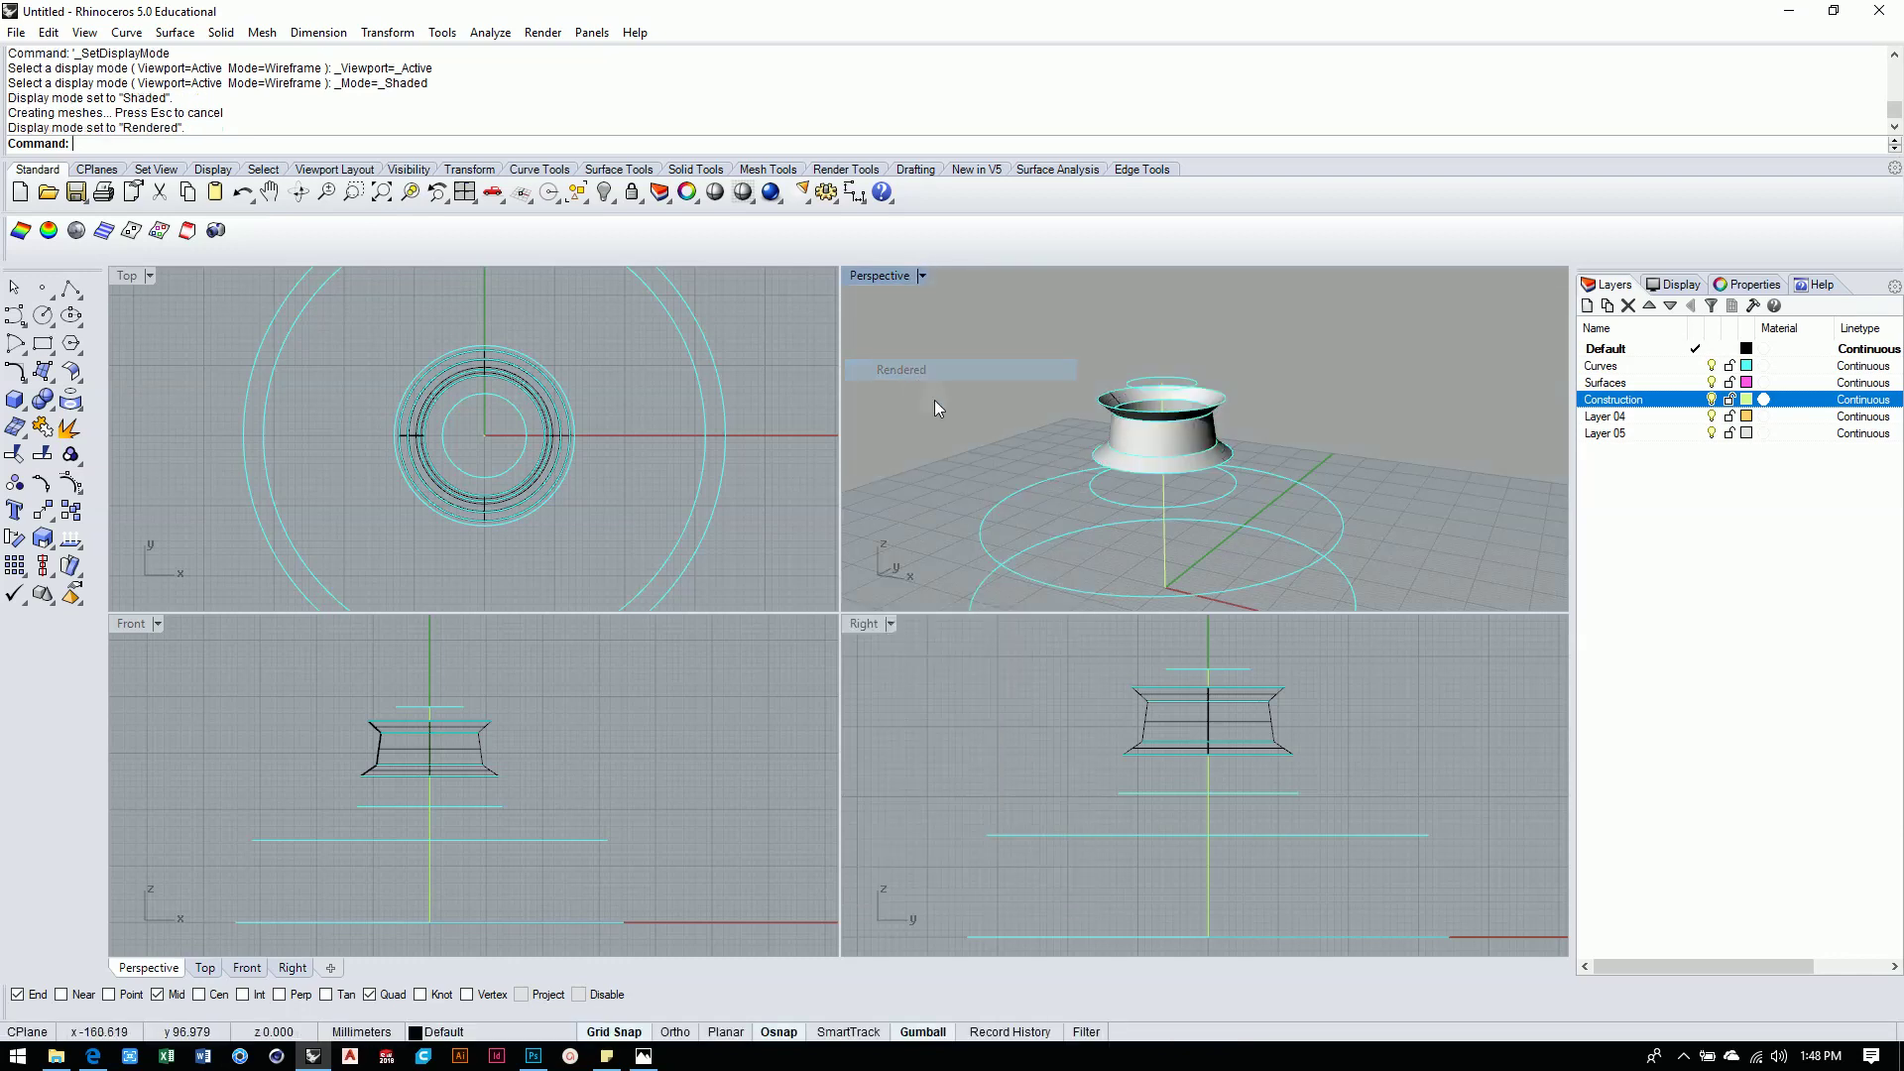
pyautogui.click(922, 277)
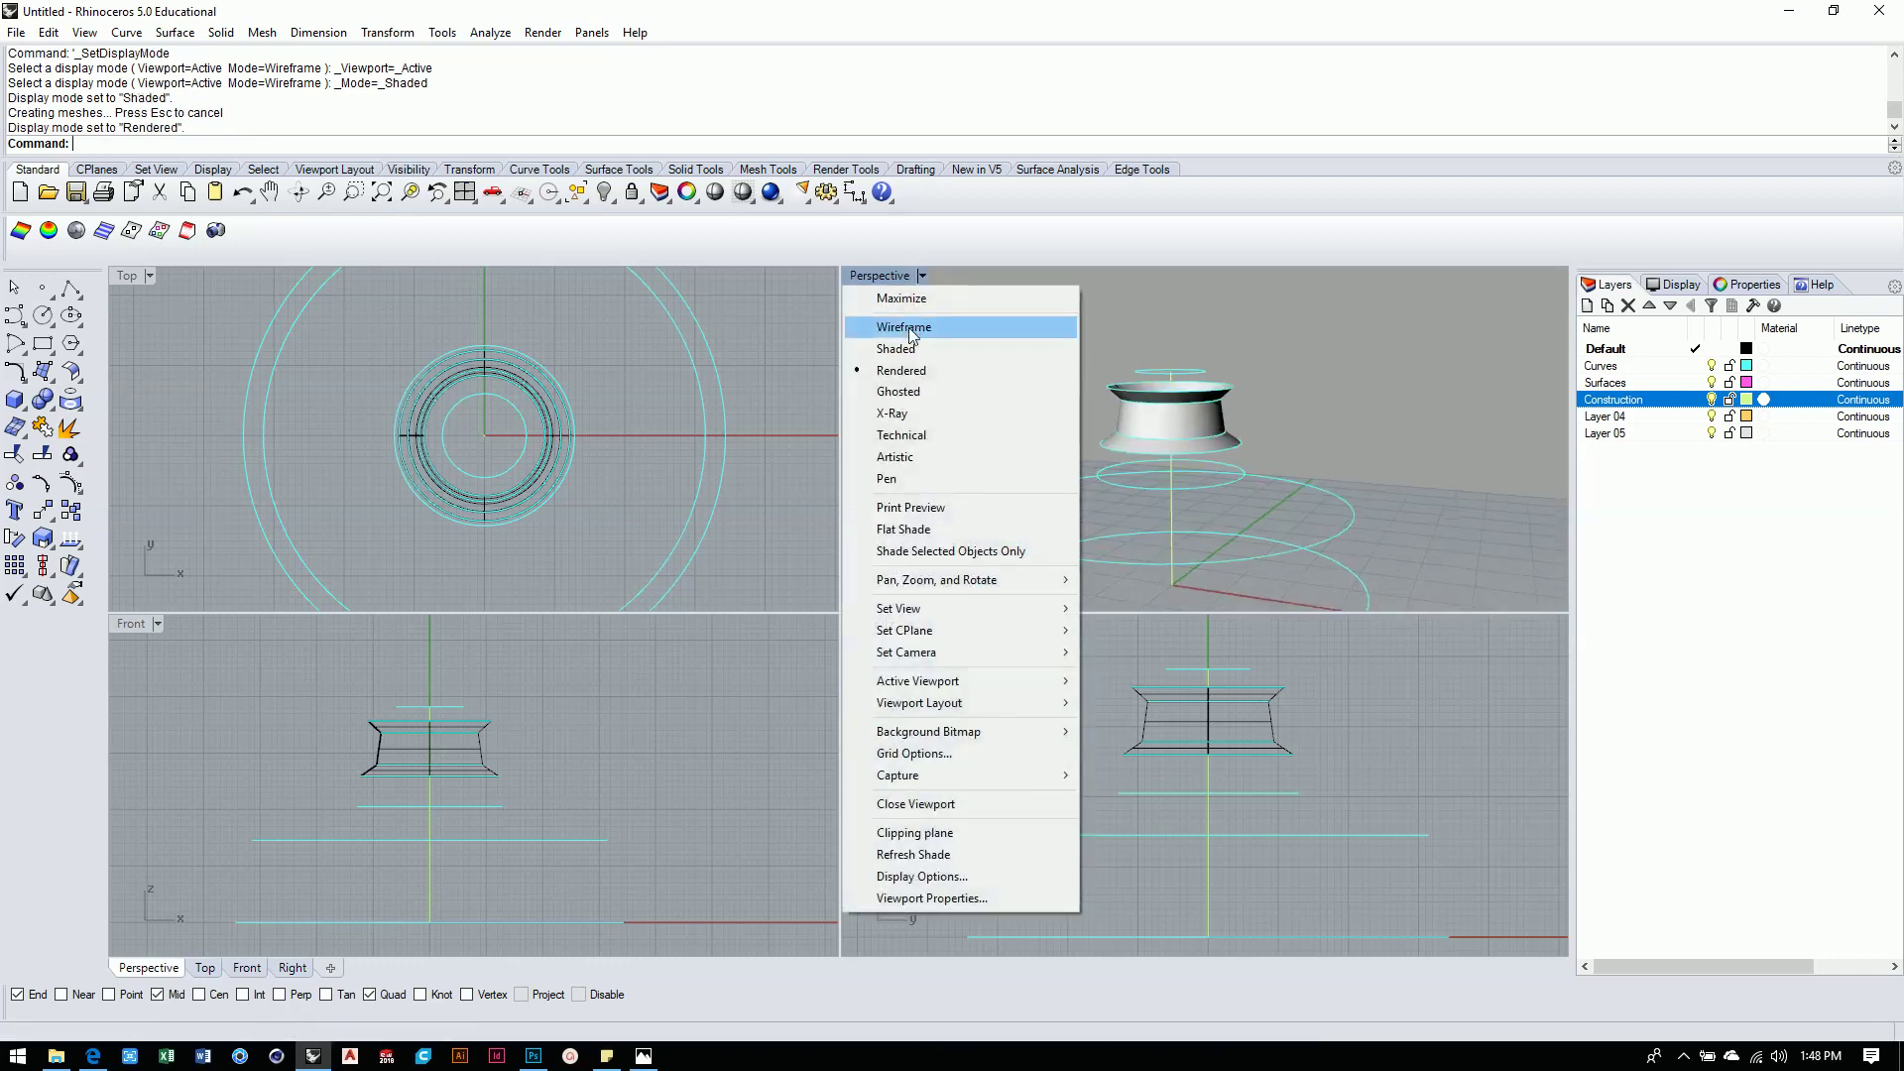
pyautogui.click(892, 344)
pyautogui.moveTo(1032, 382)
pyautogui.mouseDown(button='right')
pyautogui.moveTo(1052, 430)
pyautogui.moveTo(1125, 403)
pyautogui.moveTo(1103, 408)
pyautogui.mouseUp(button='right')
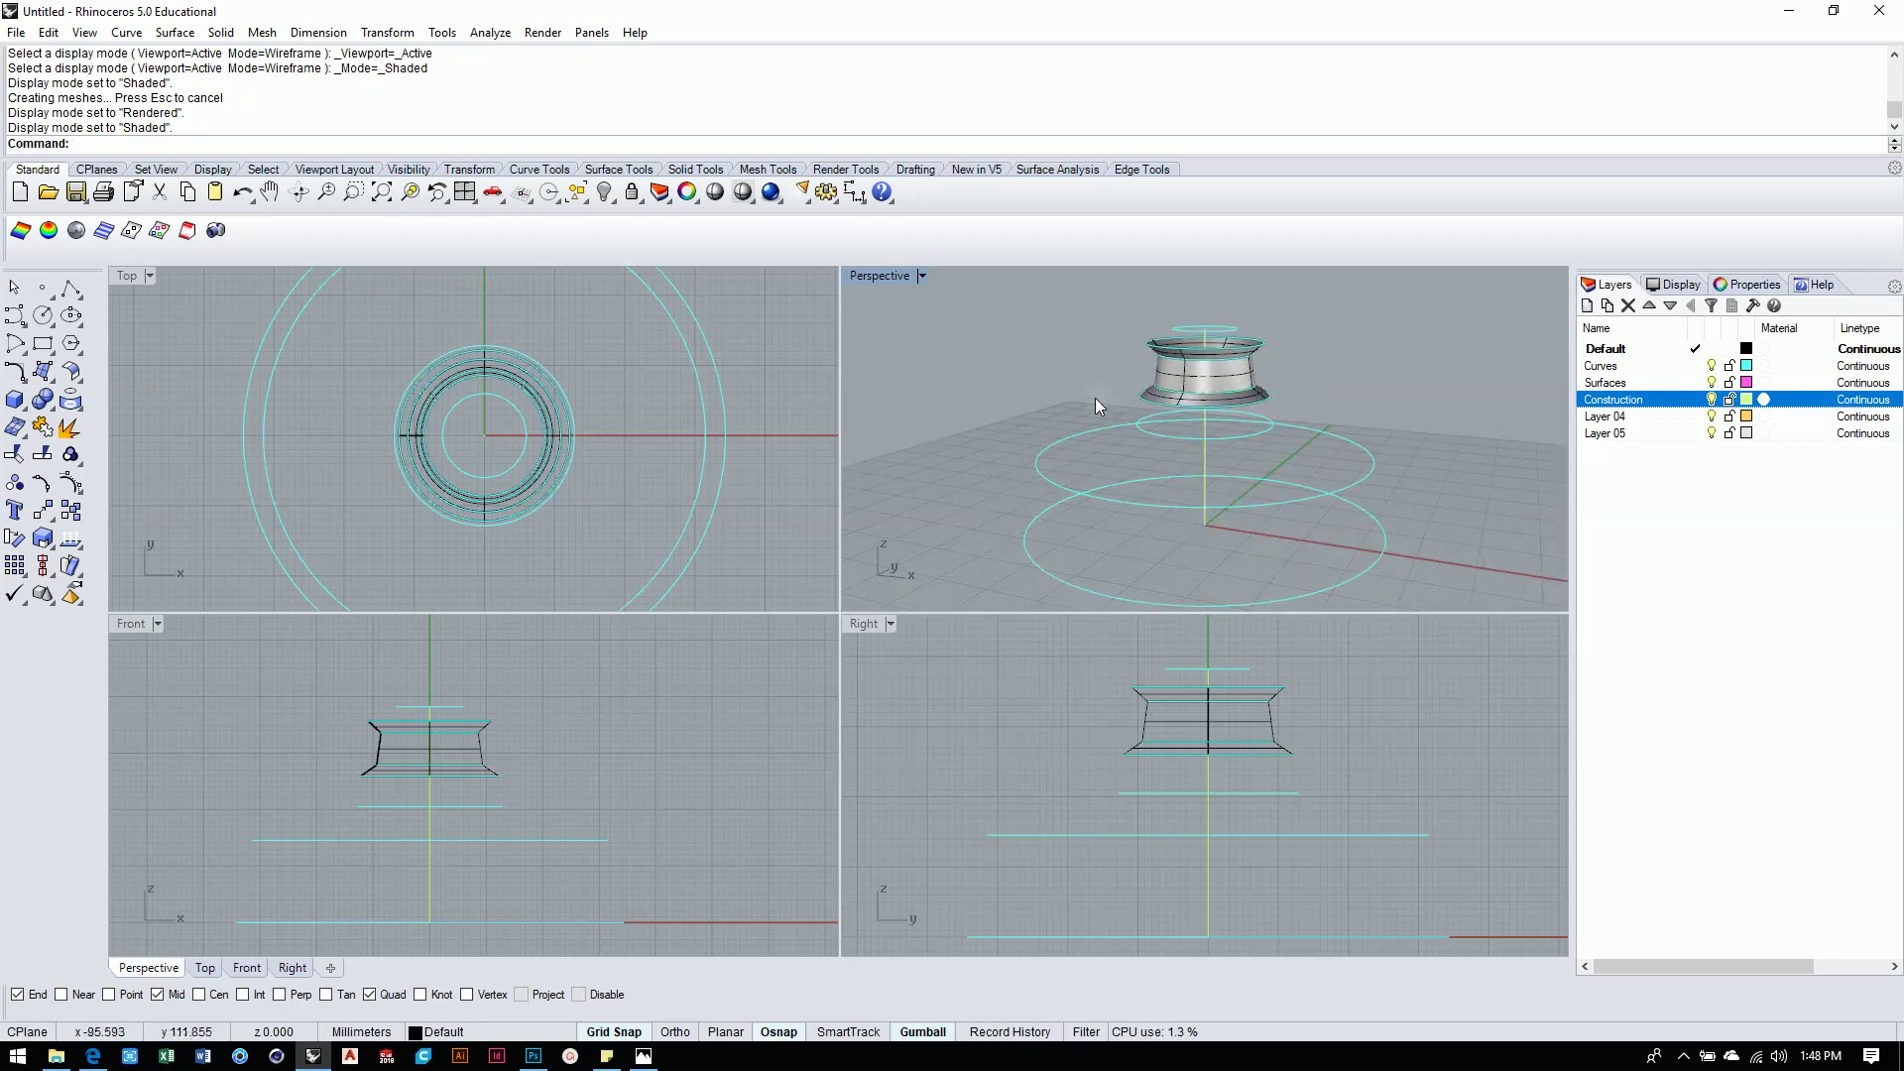
pyautogui.scroll(2, 648, 716)
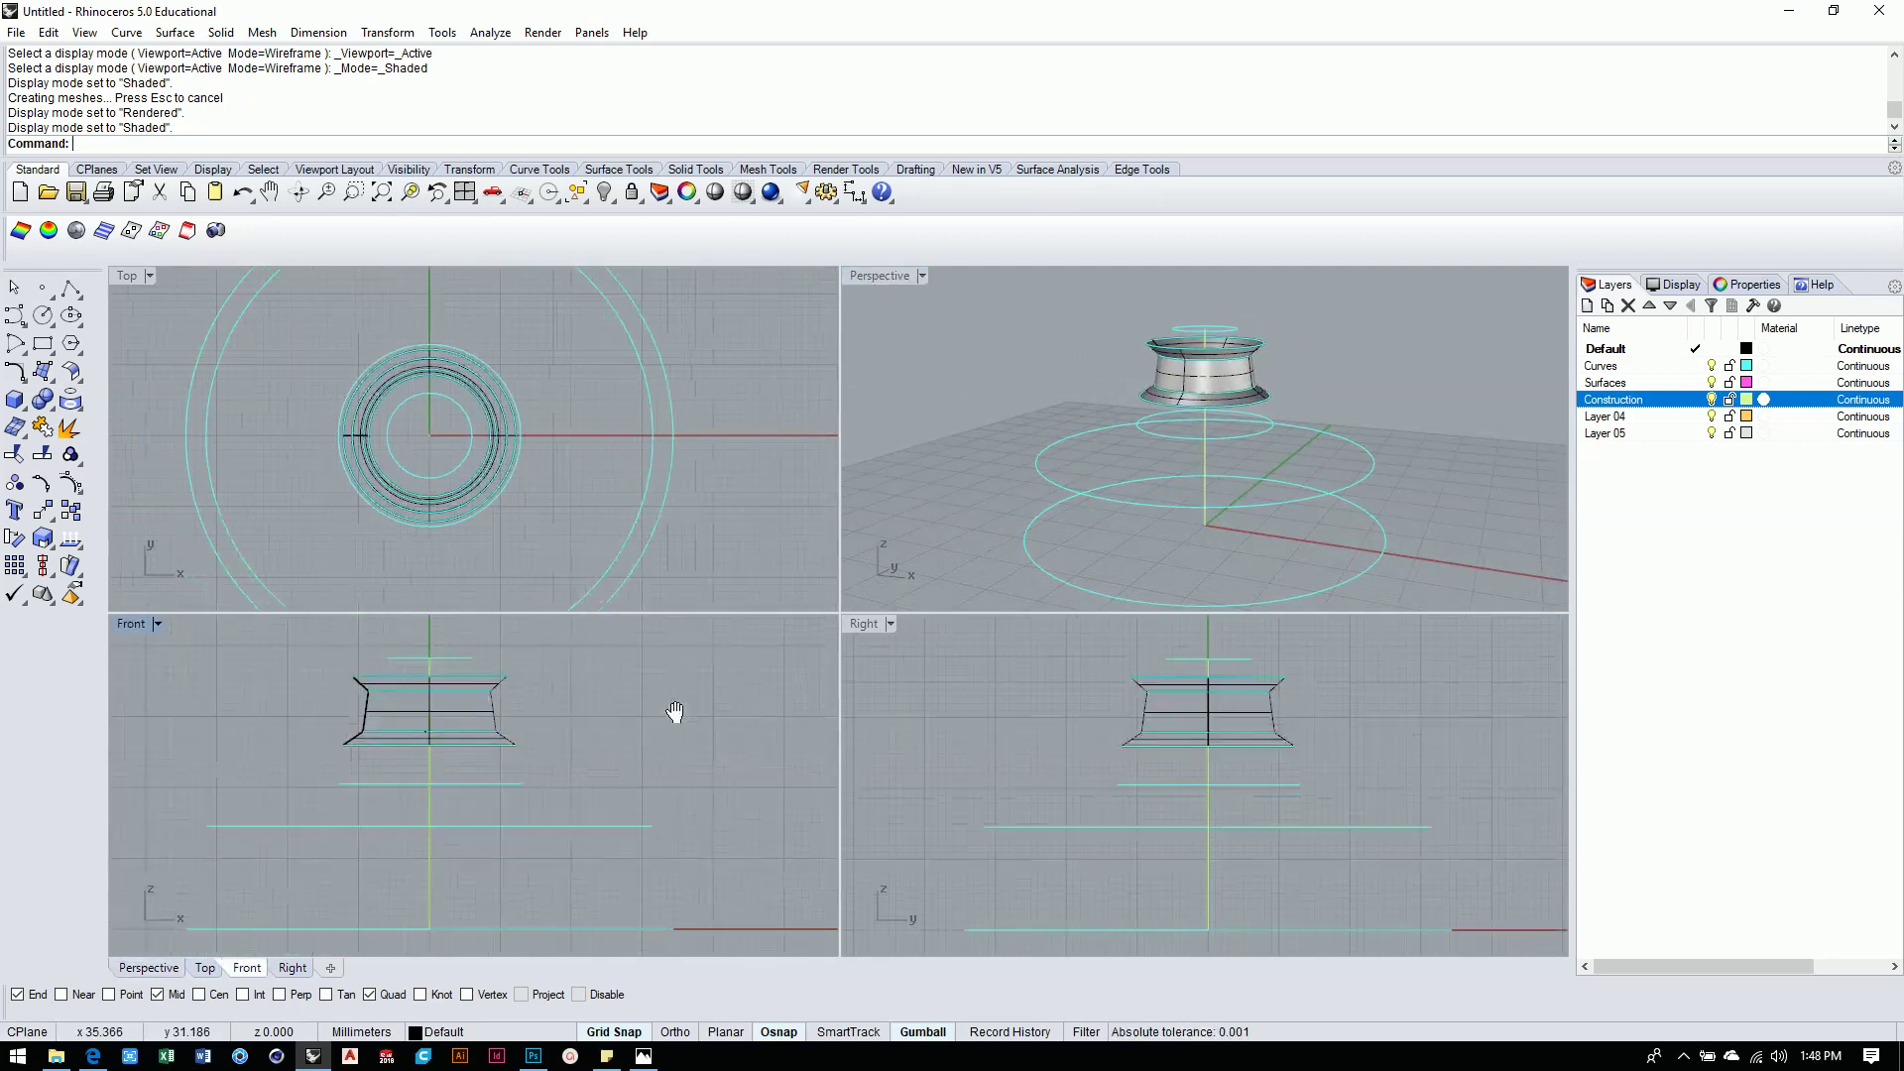
pyautogui.moveTo(645, 736); pyautogui.dragTo(755, 725, button='right')
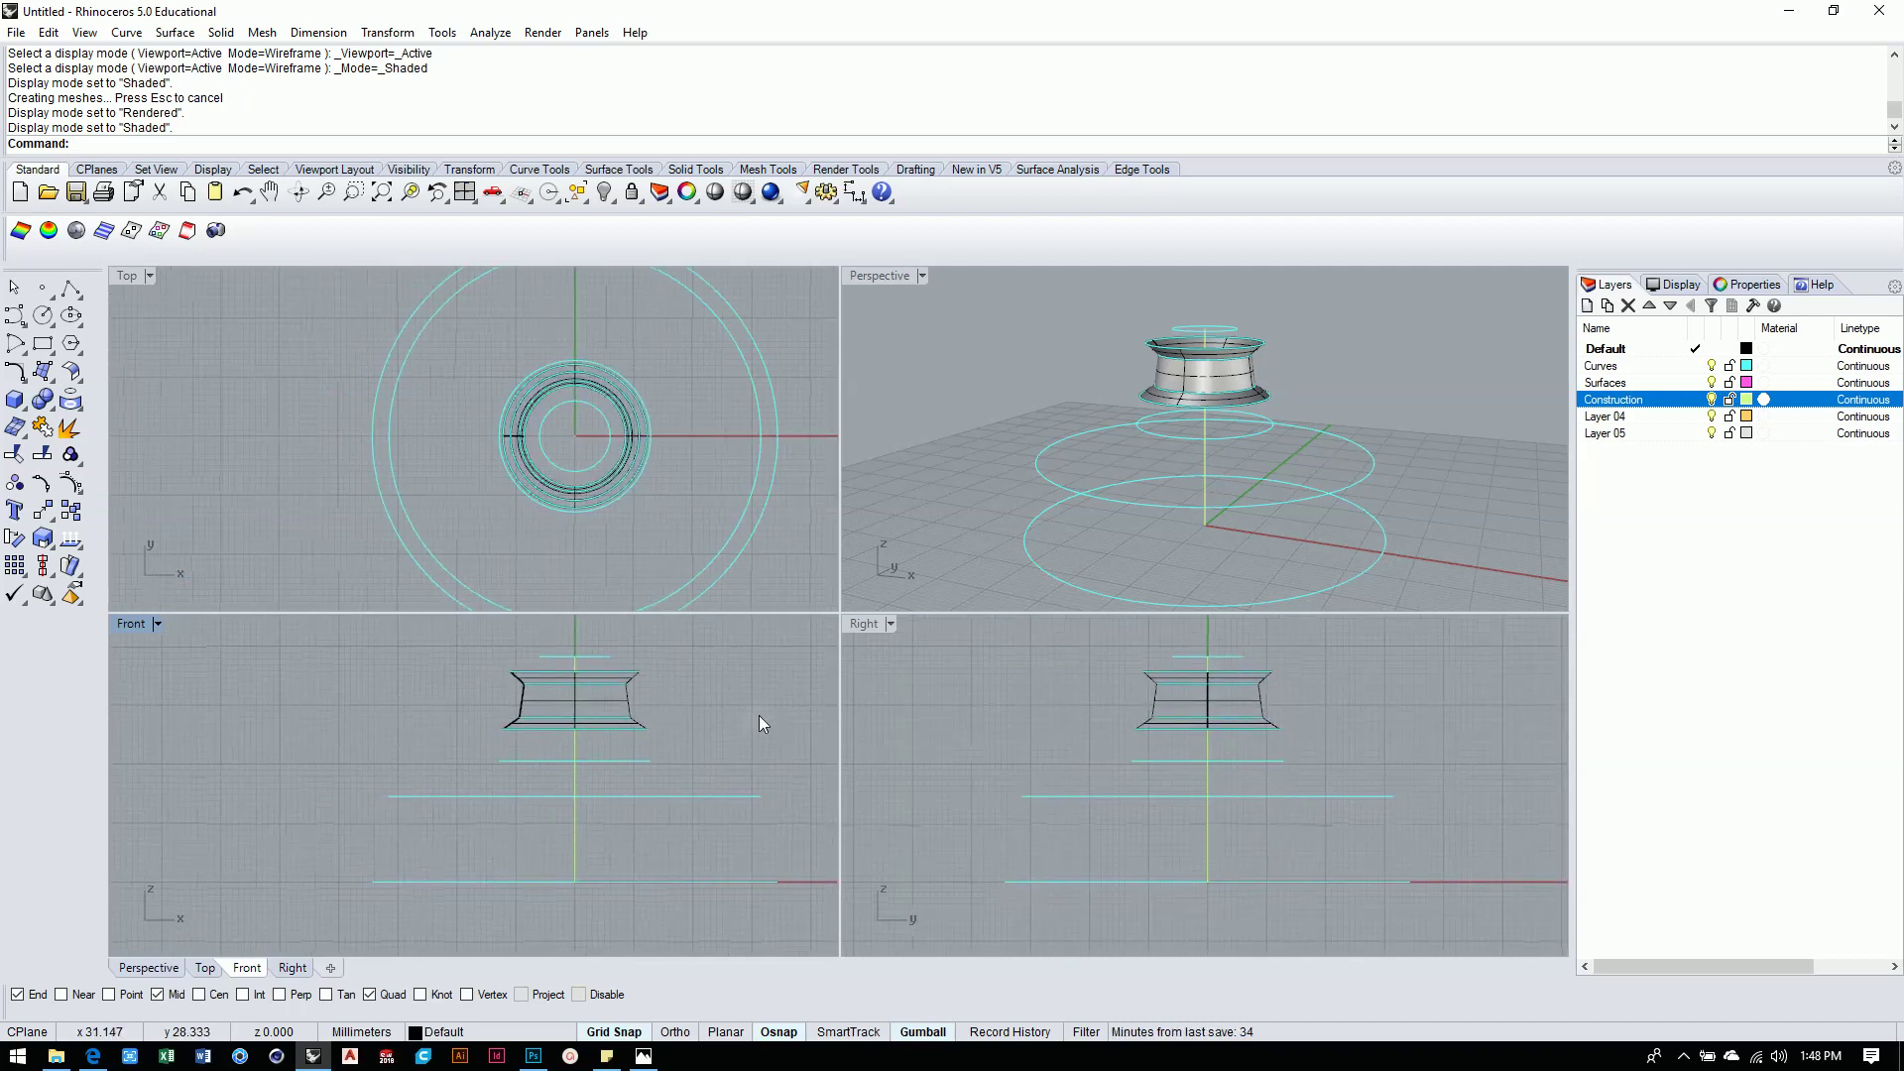
pyautogui.click(1165, 438)
pyautogui.moveTo(1269, 467); pyautogui.dragTo(1293, 412, button='right')
pyautogui.click(1294, 409)
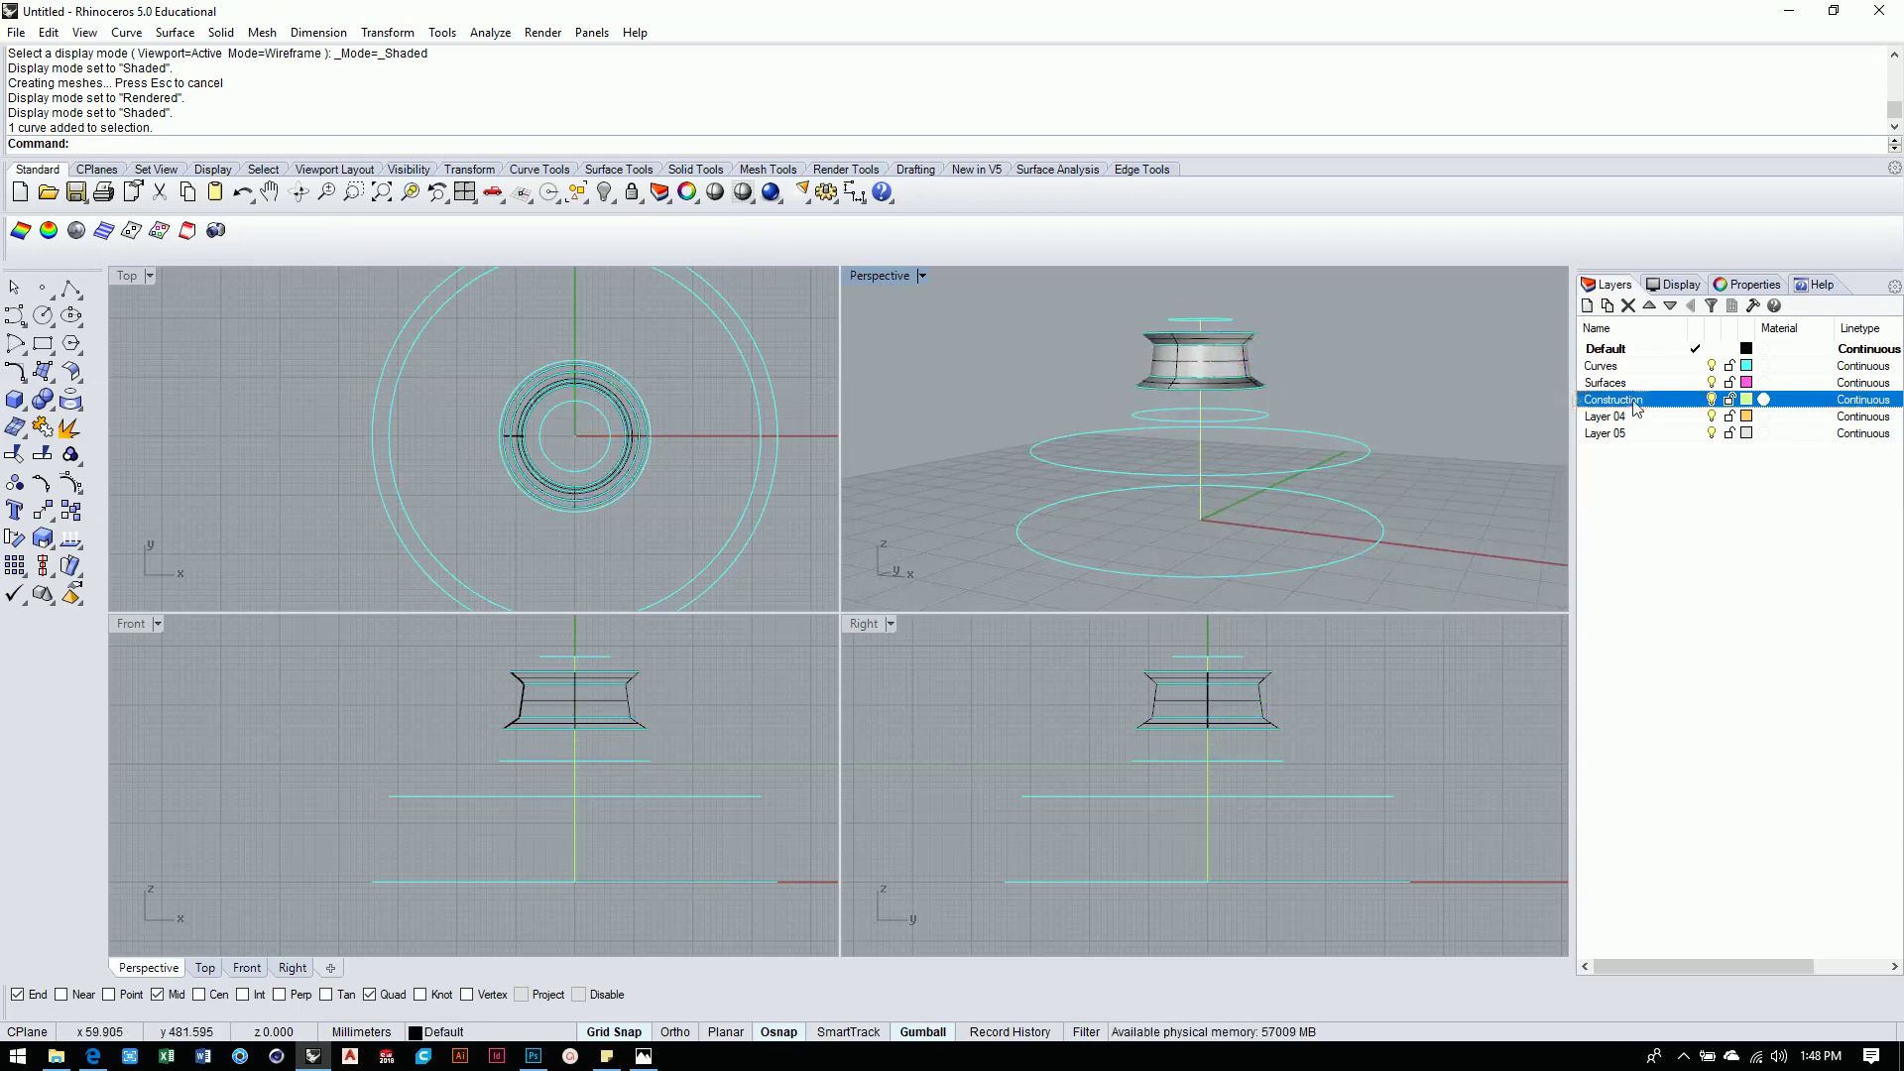
pyautogui.click(1247, 421)
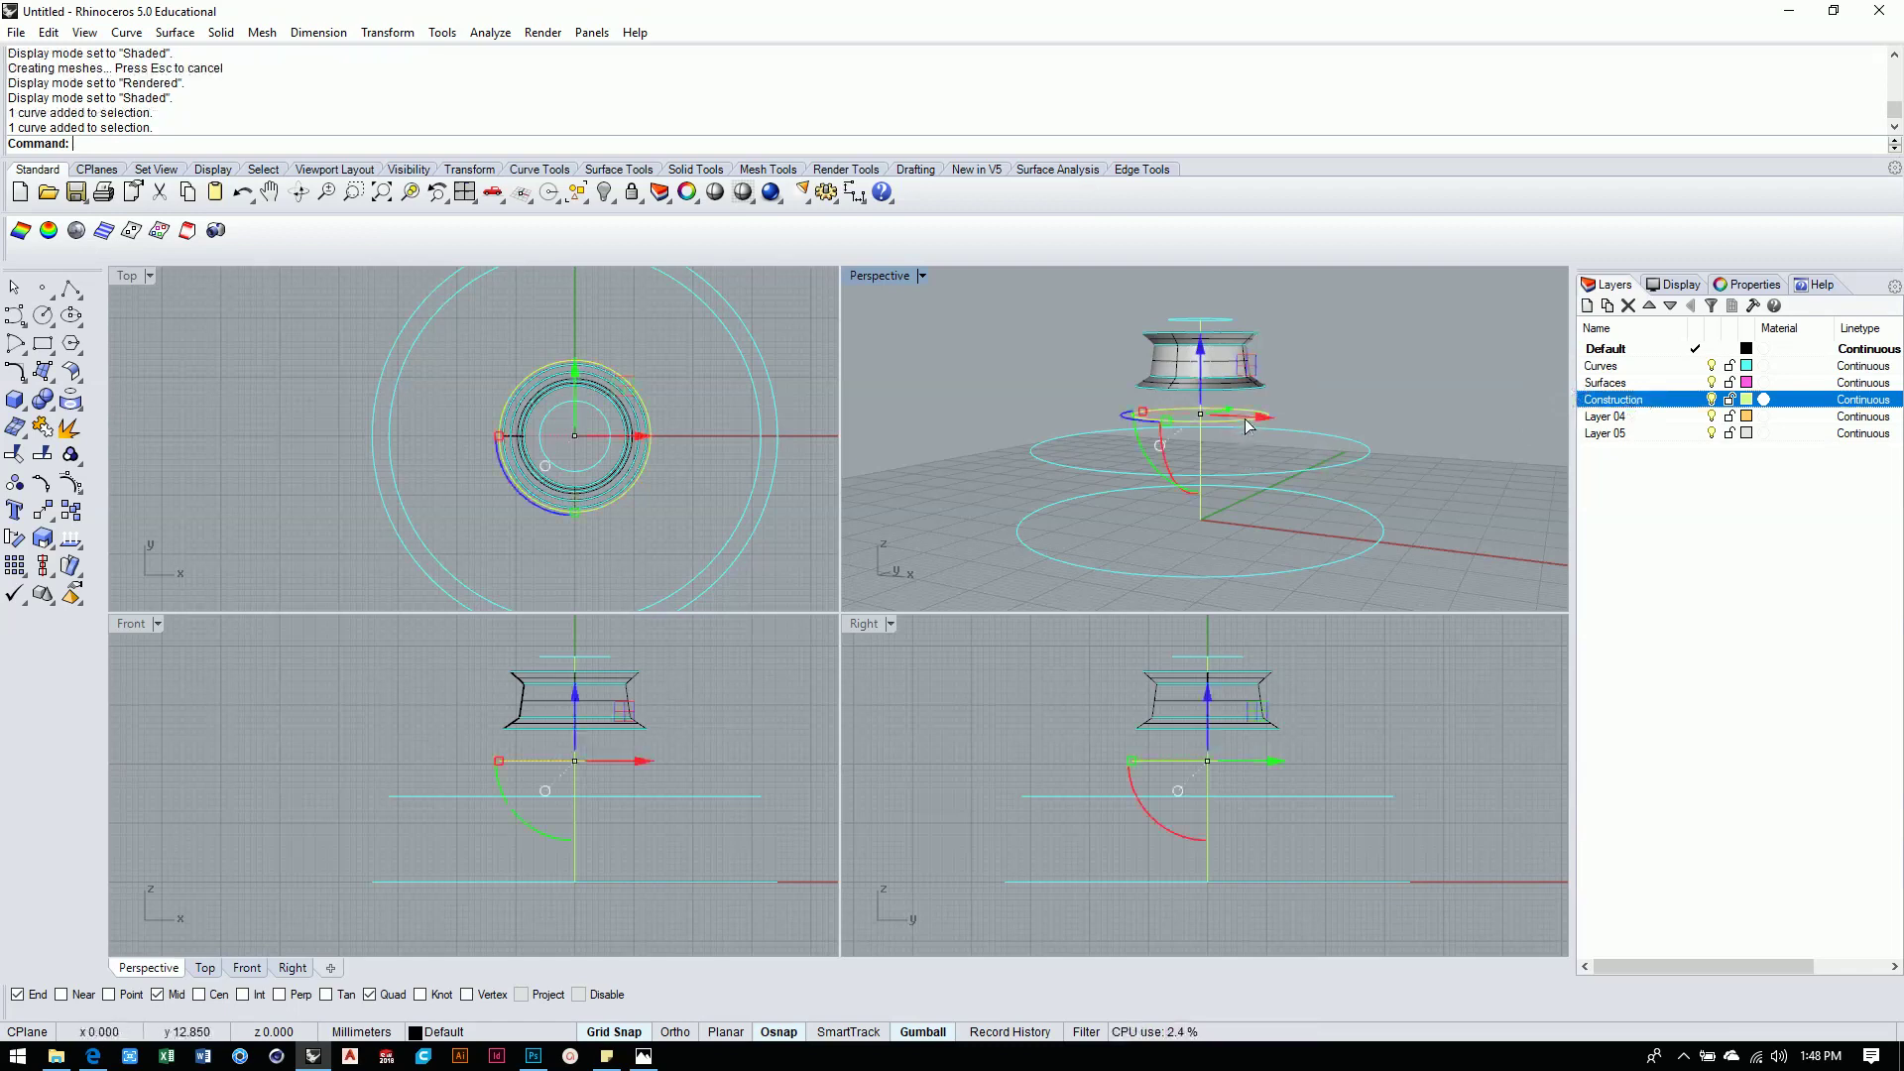
pyautogui.click(1393, 421)
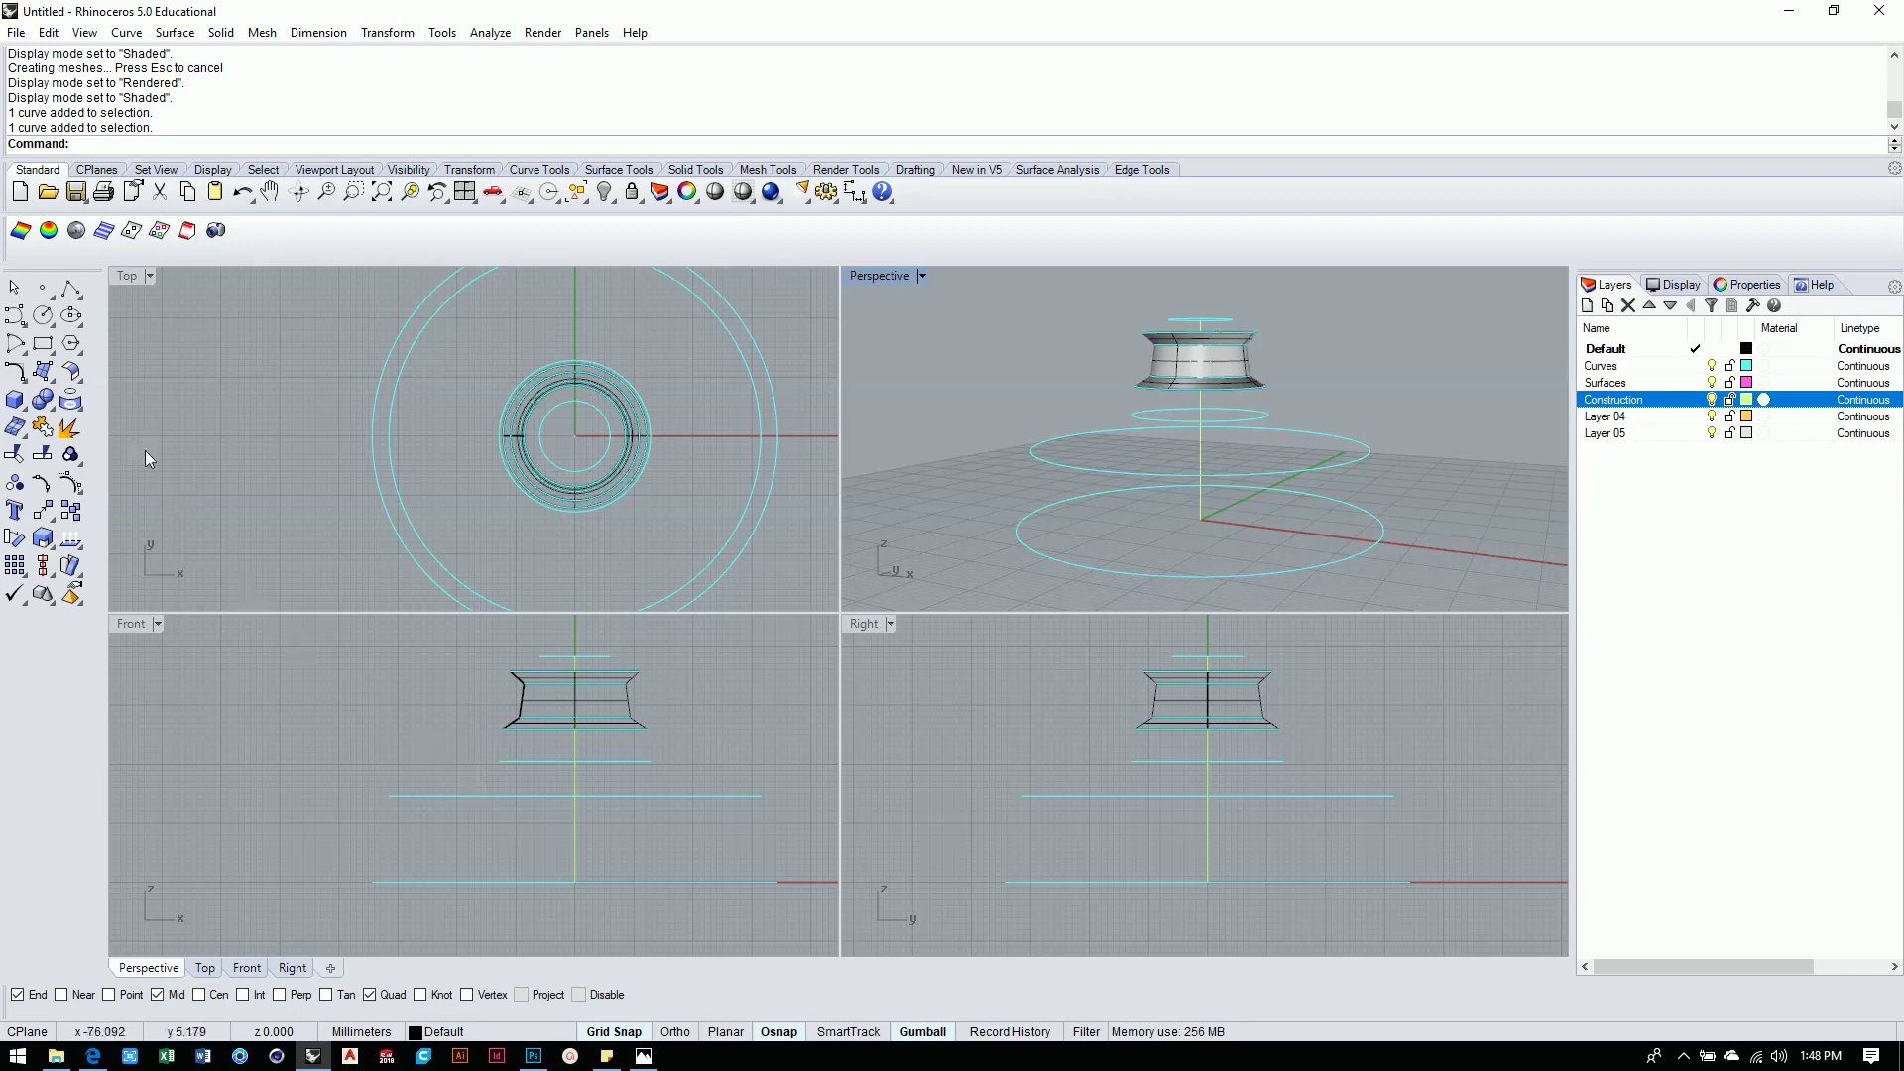
# Draw a straight polyline in the Front view joining the left ends of the 63 mm circle and the 68.7 mm base circle.
pyautogui.click(70, 288)
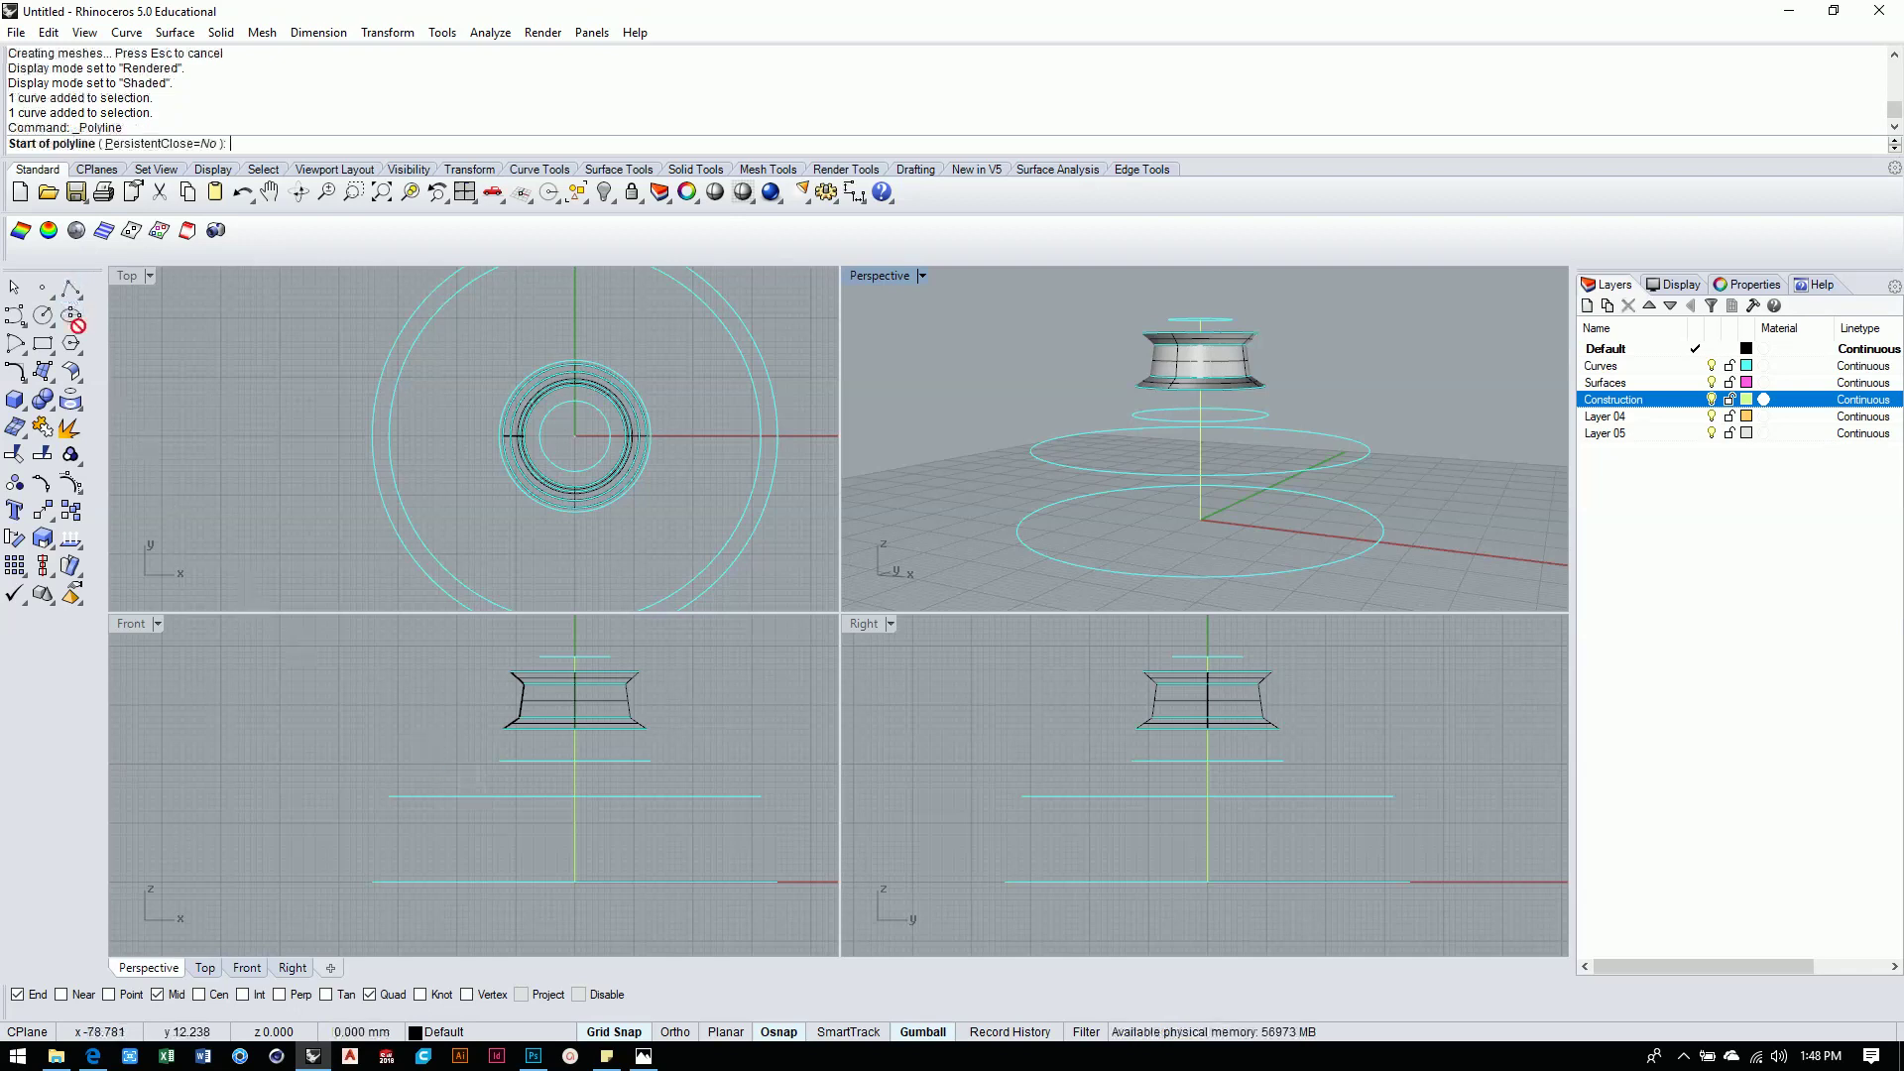
pyautogui.click(388, 797)
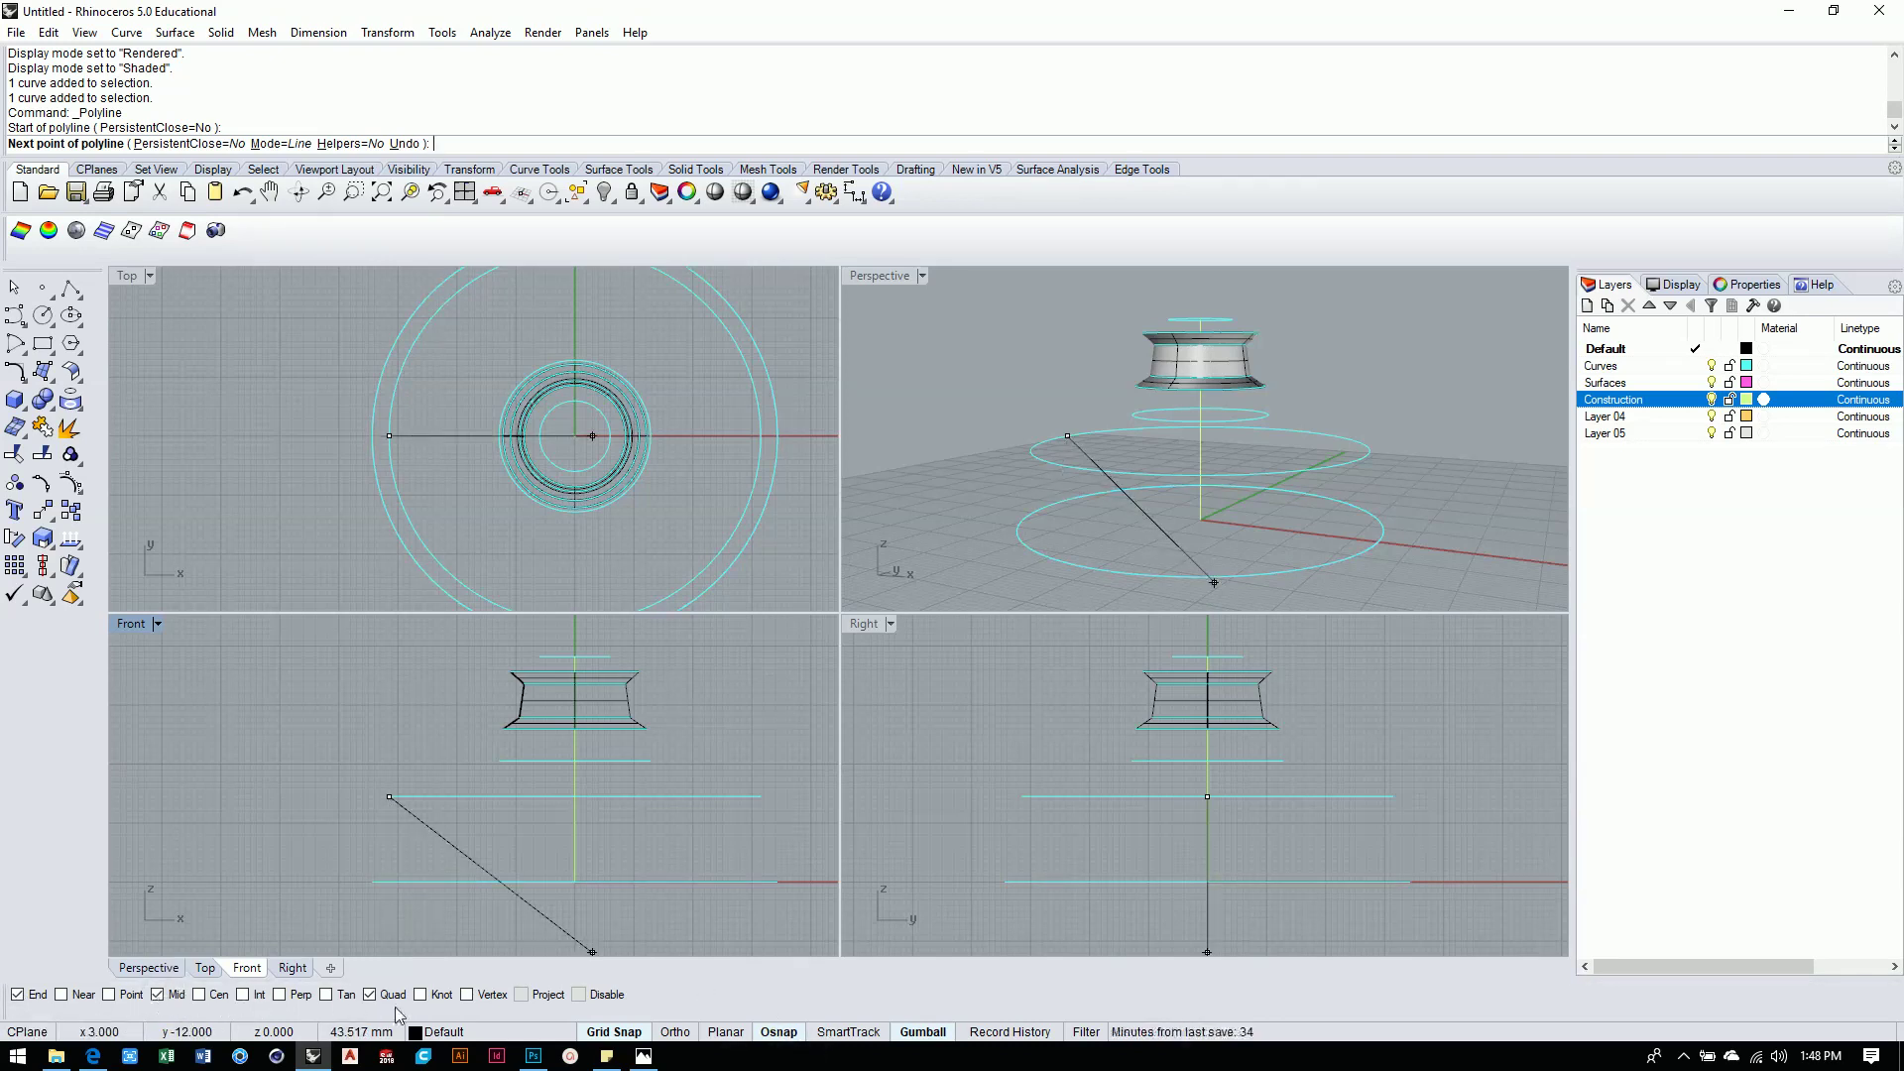
pyautogui.click(371, 882)
pyautogui.press('Return')
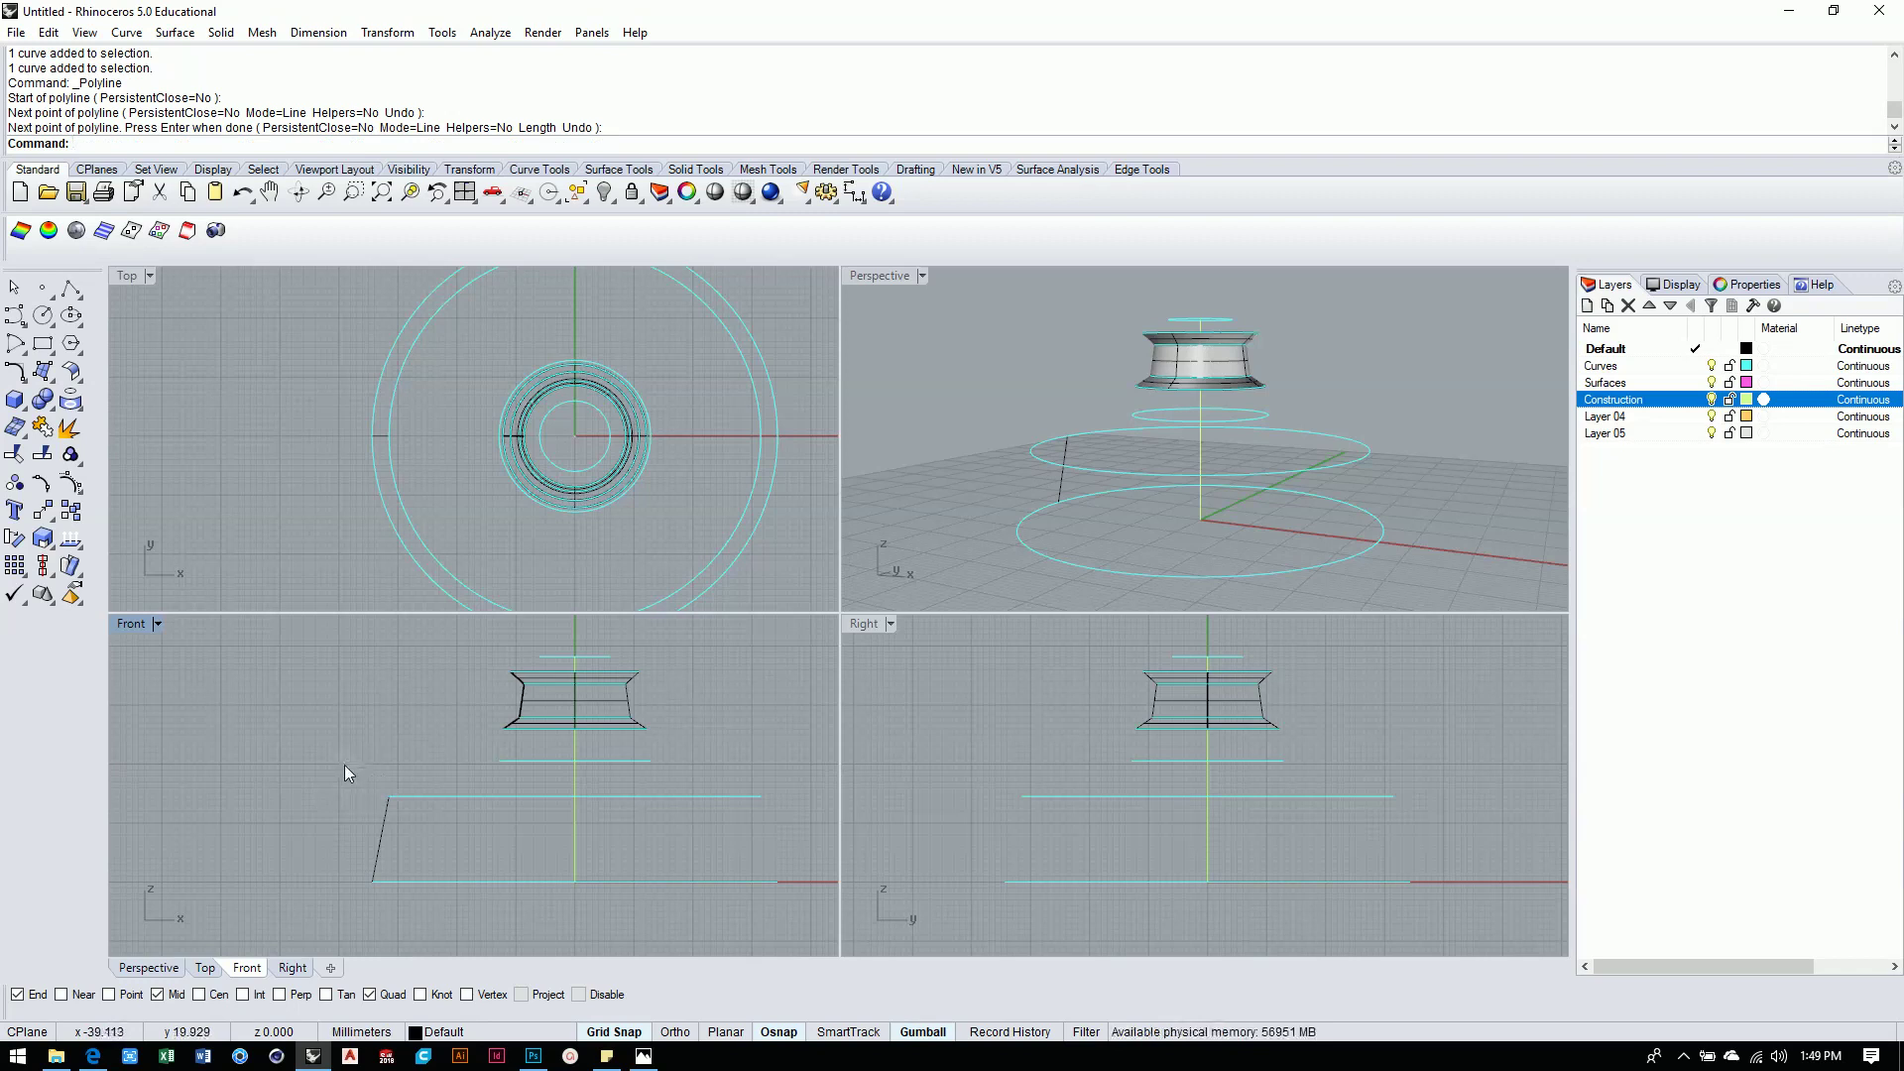
# Revolve the slanted side line of the base through a full circle about the vertical centre axis.
pyautogui.middleClick(343, 764)
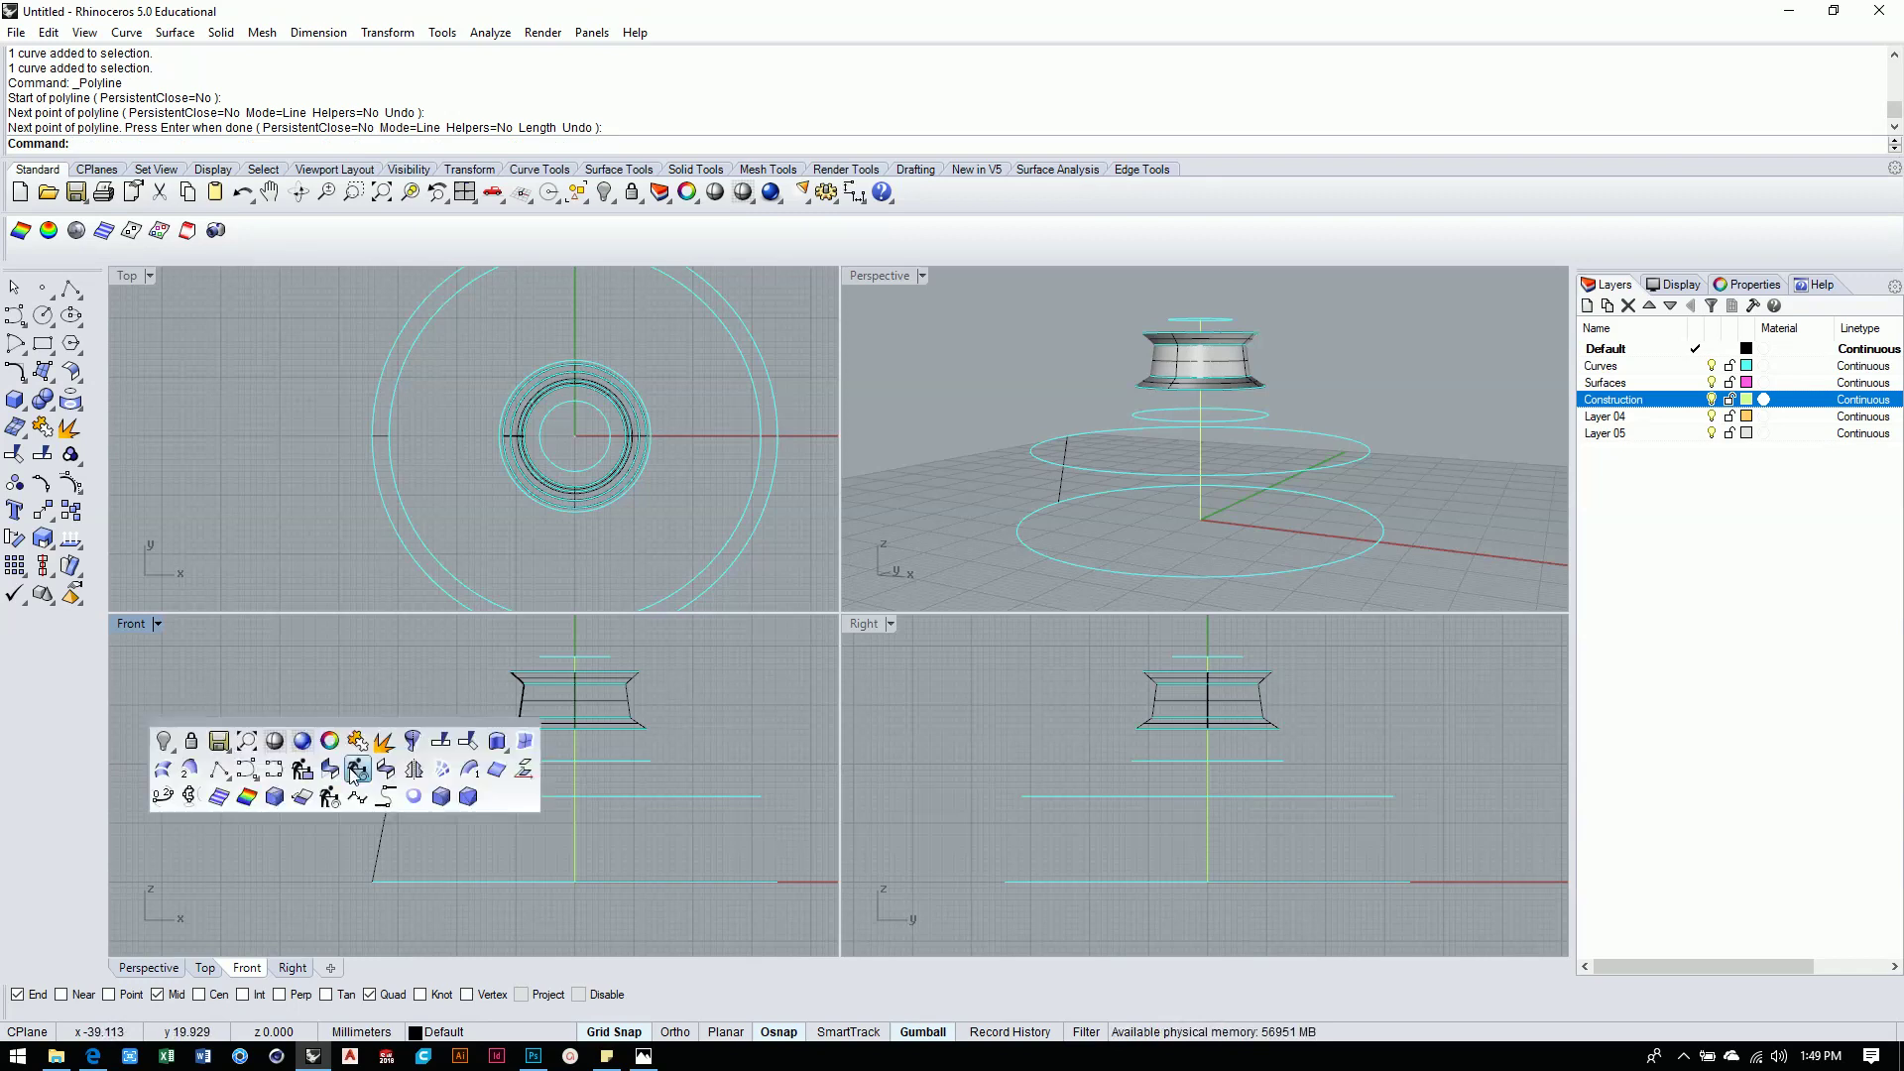
pyautogui.click(45, 371)
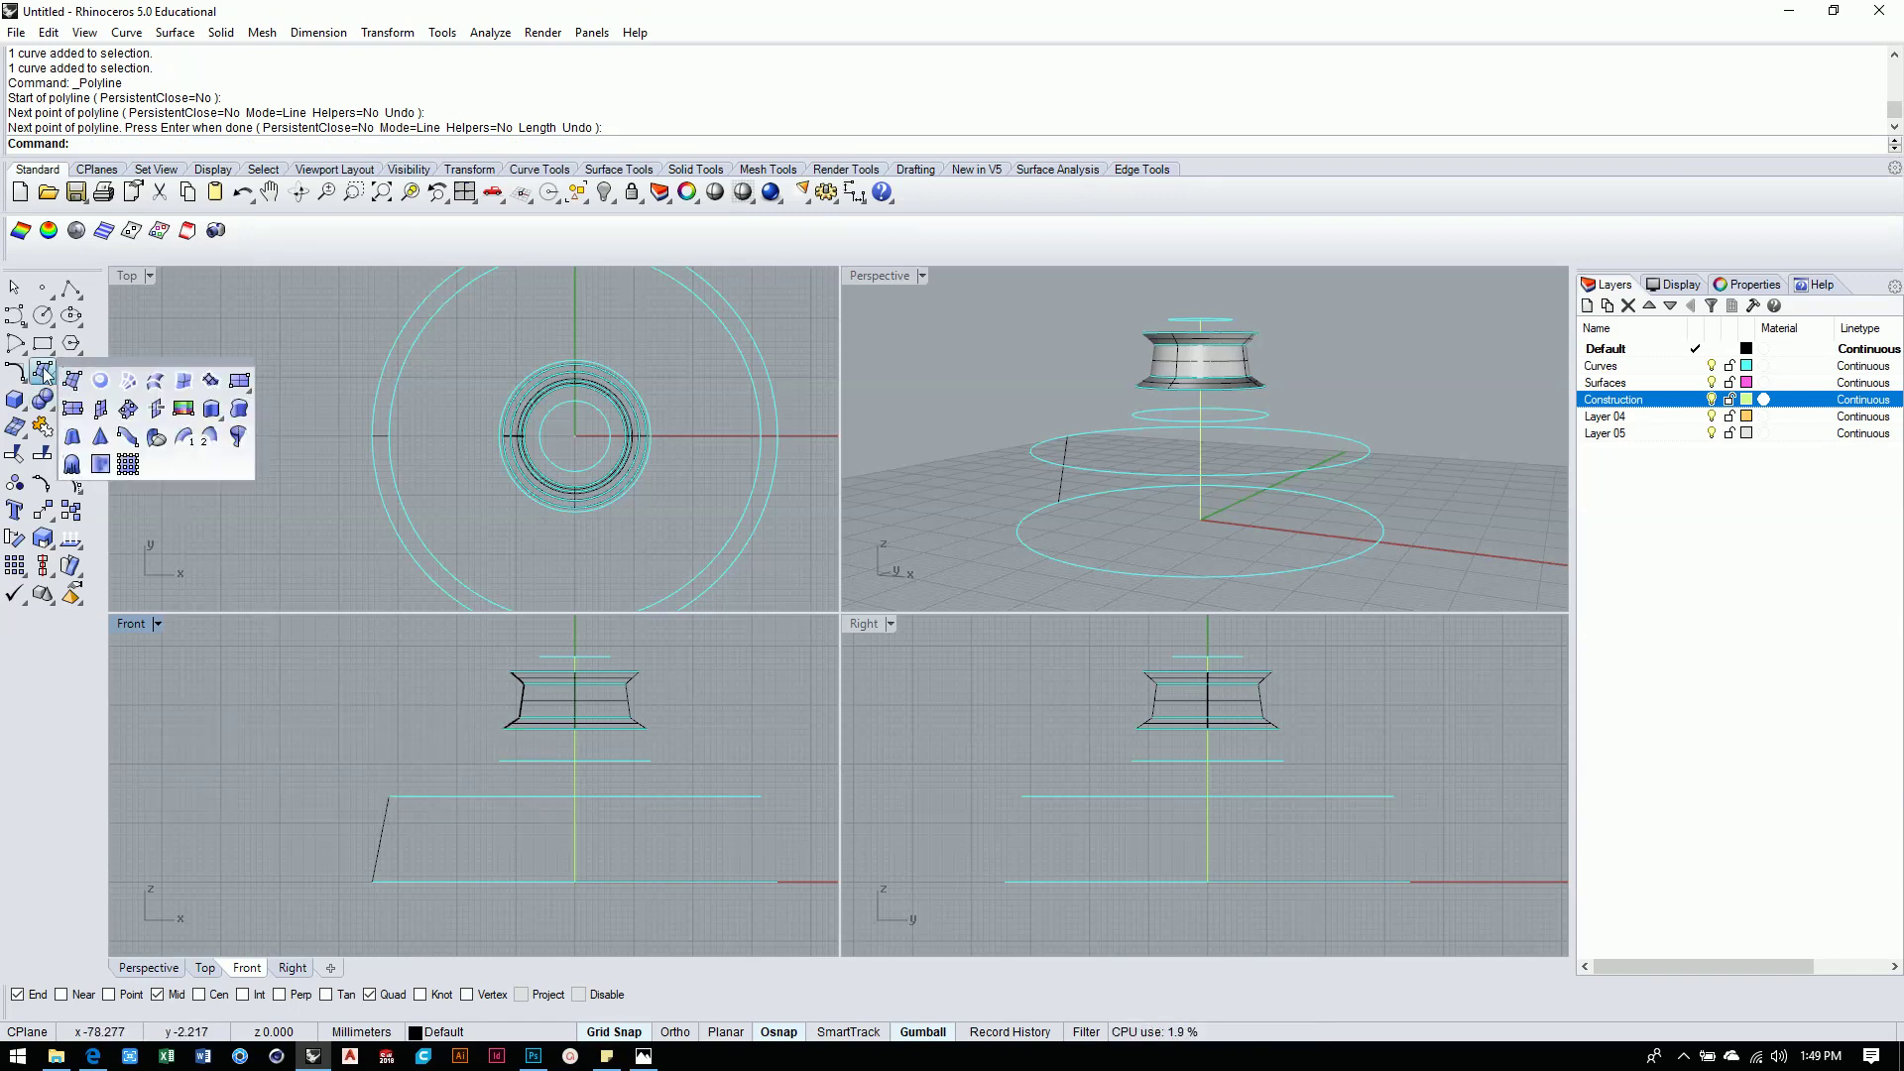
pyautogui.click(248, 447)
pyautogui.click(385, 836)
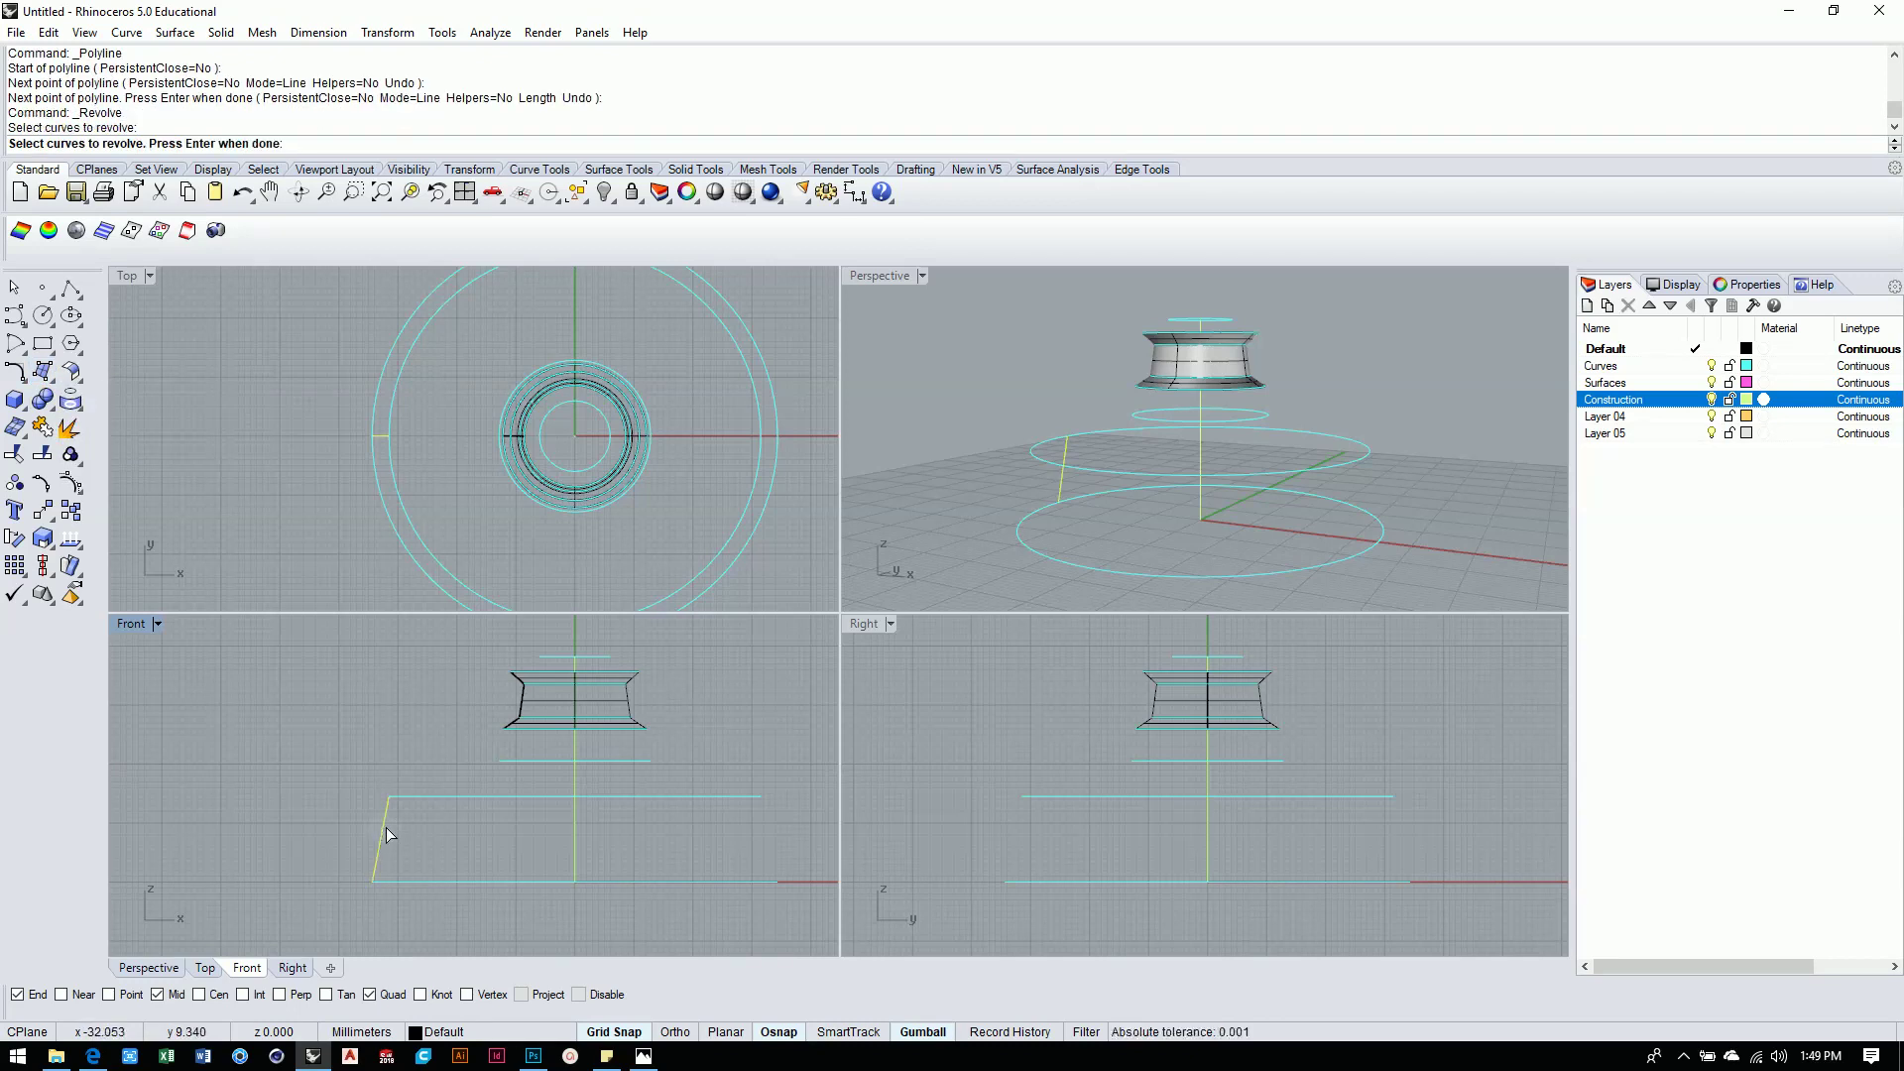
pyautogui.press('Return')
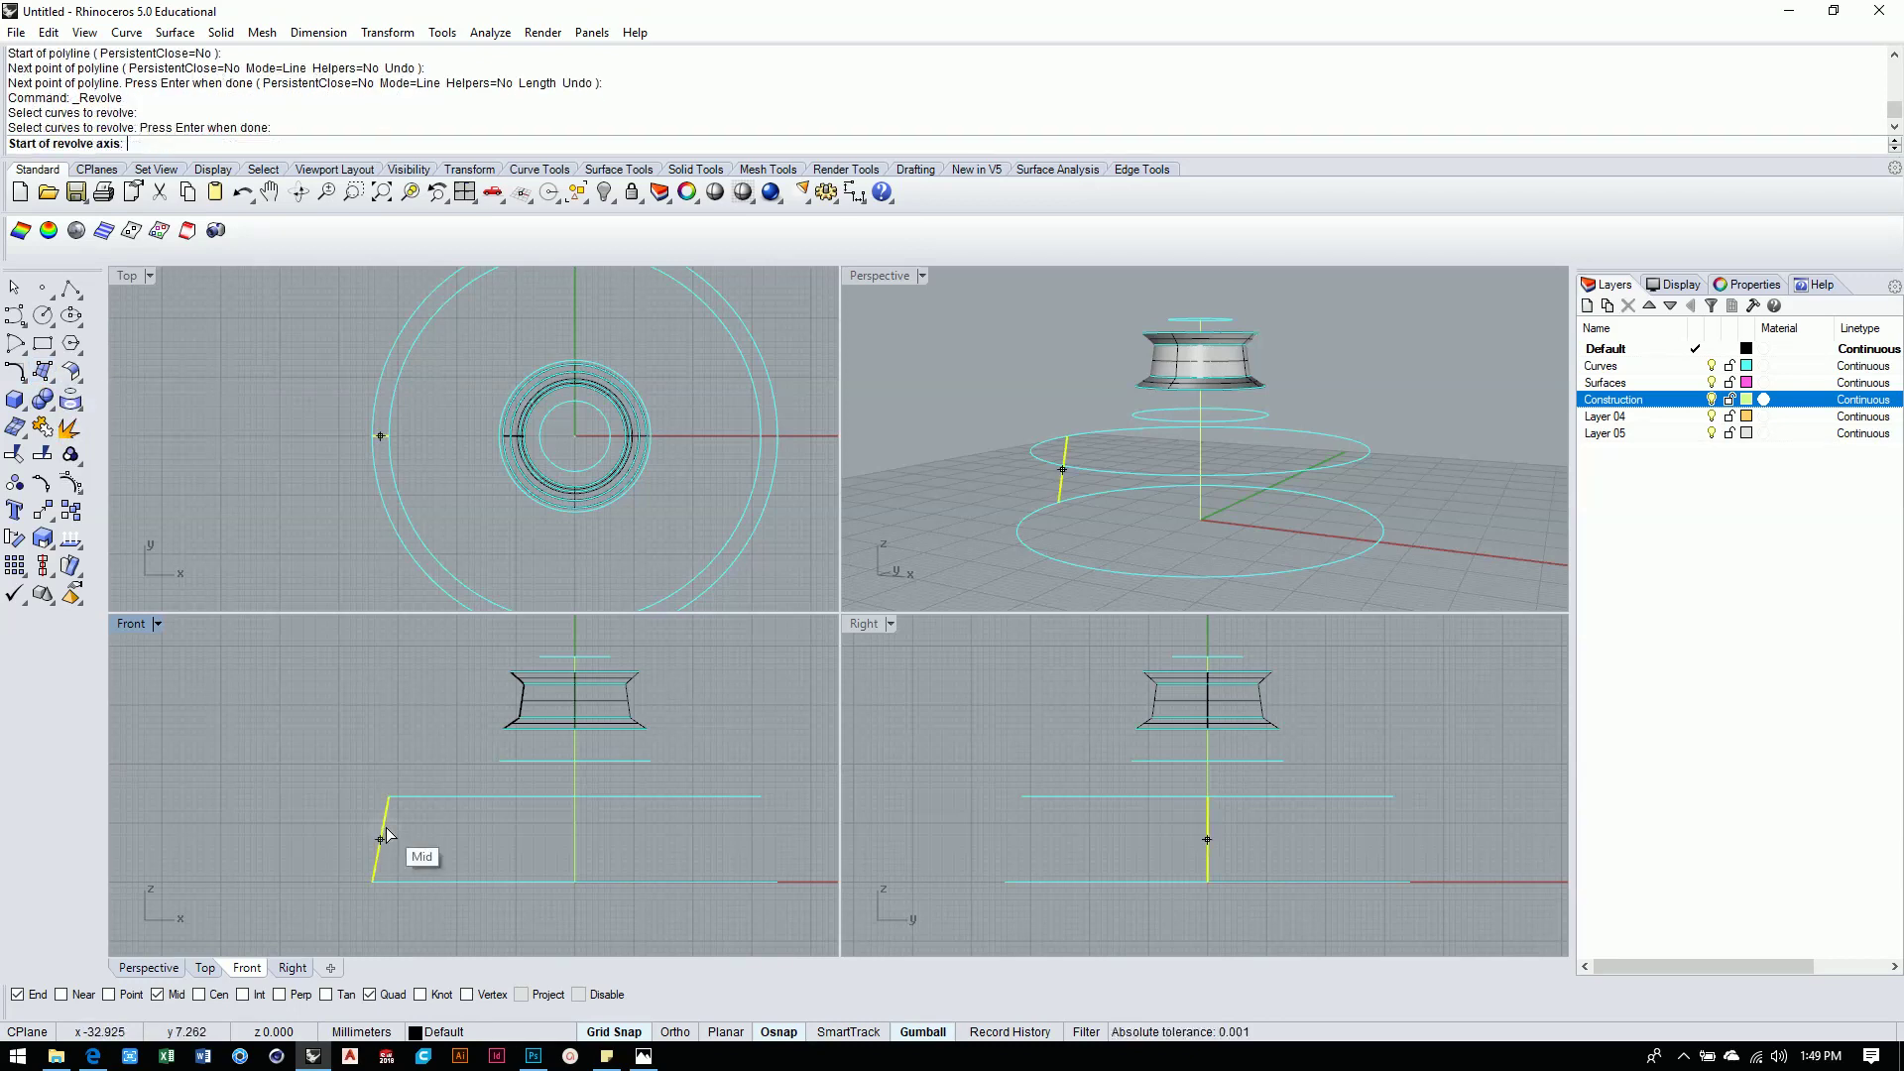
pyautogui.click(575, 923)
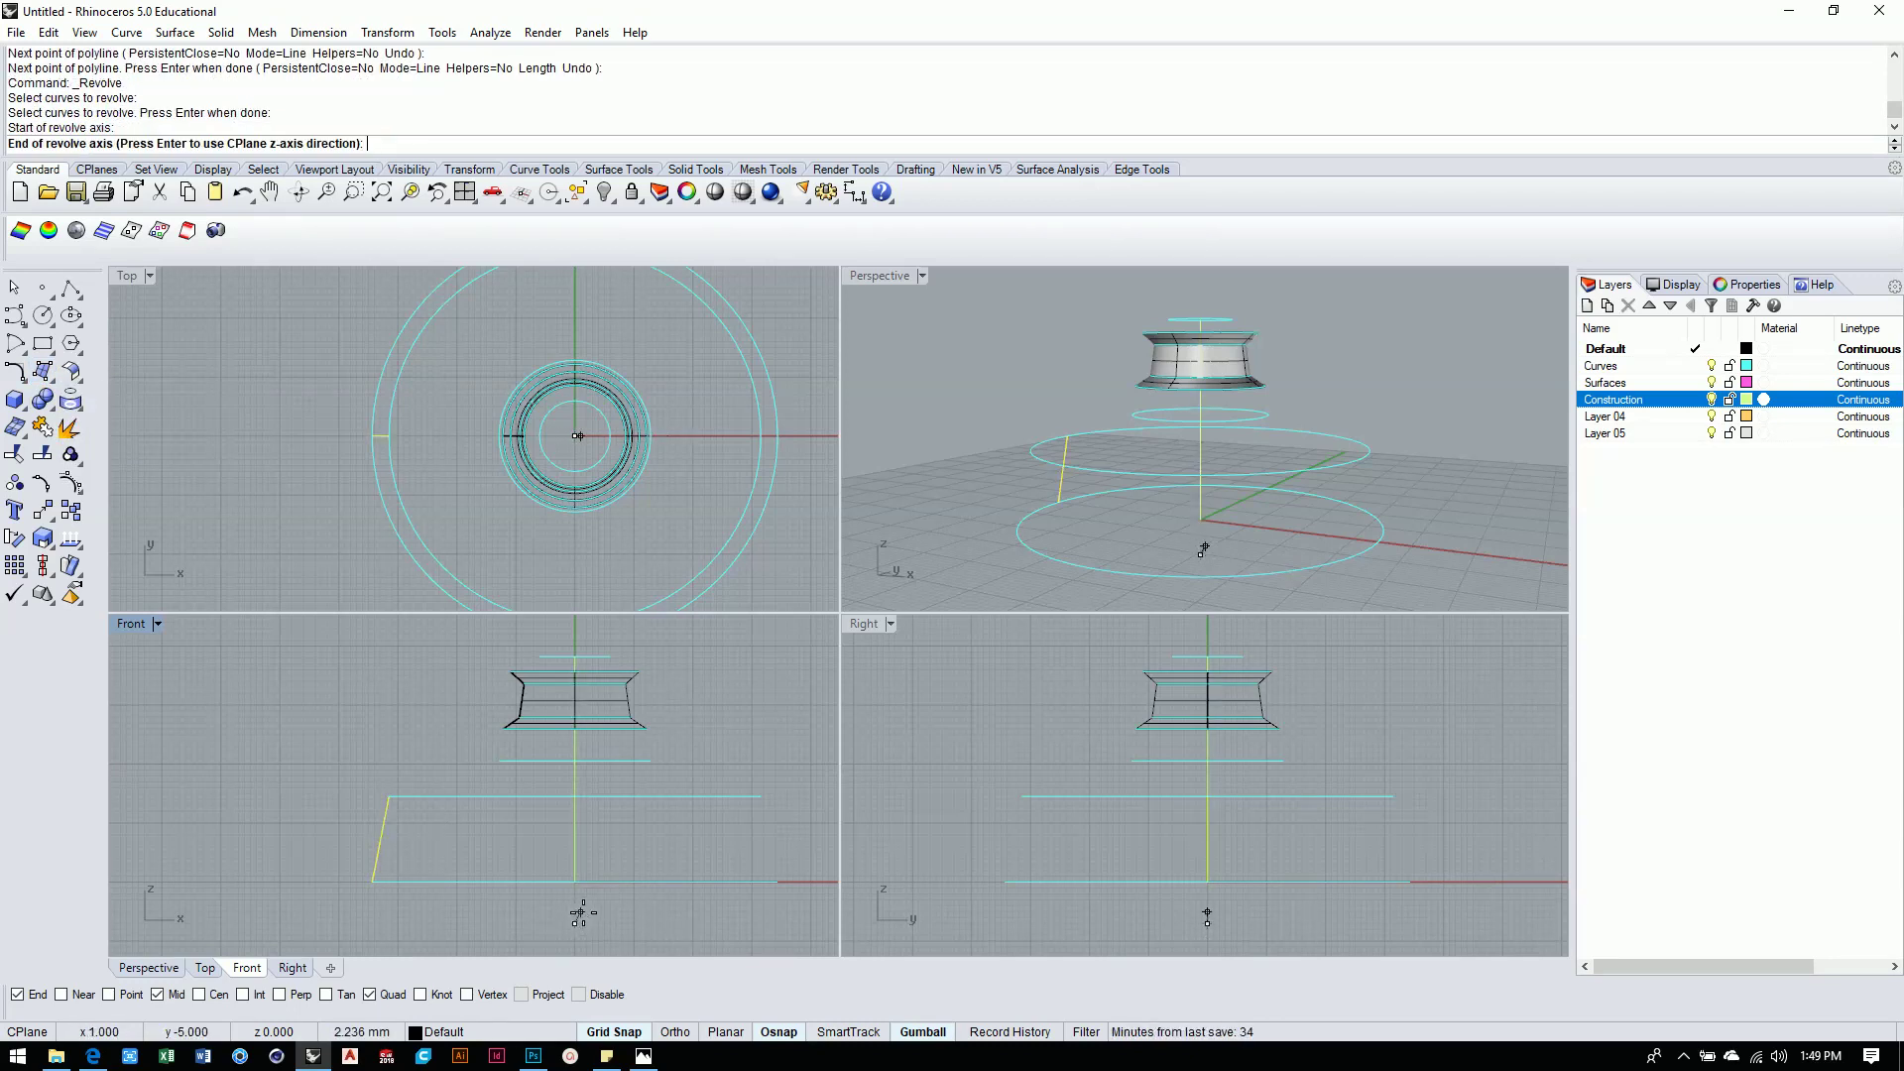
pyautogui.click(574, 900)
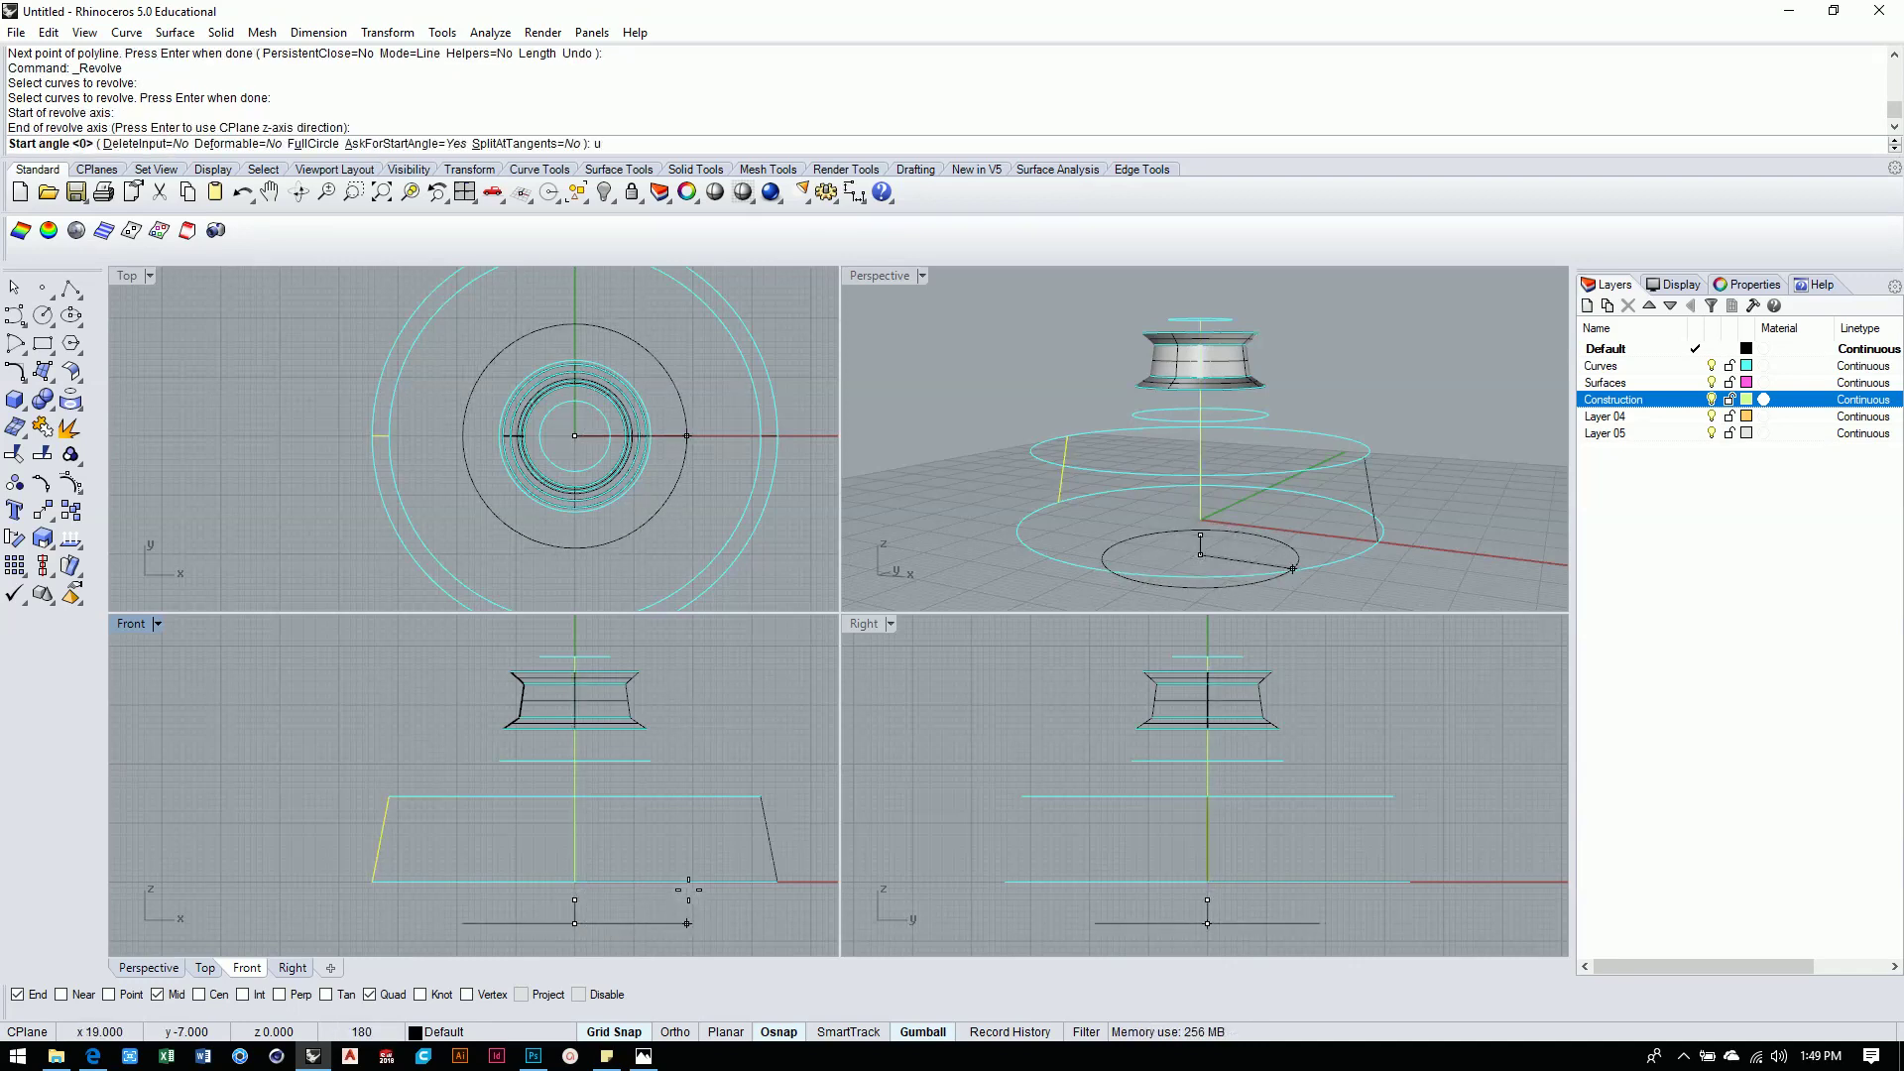
pyautogui.write('u')
pyautogui.press('Return')
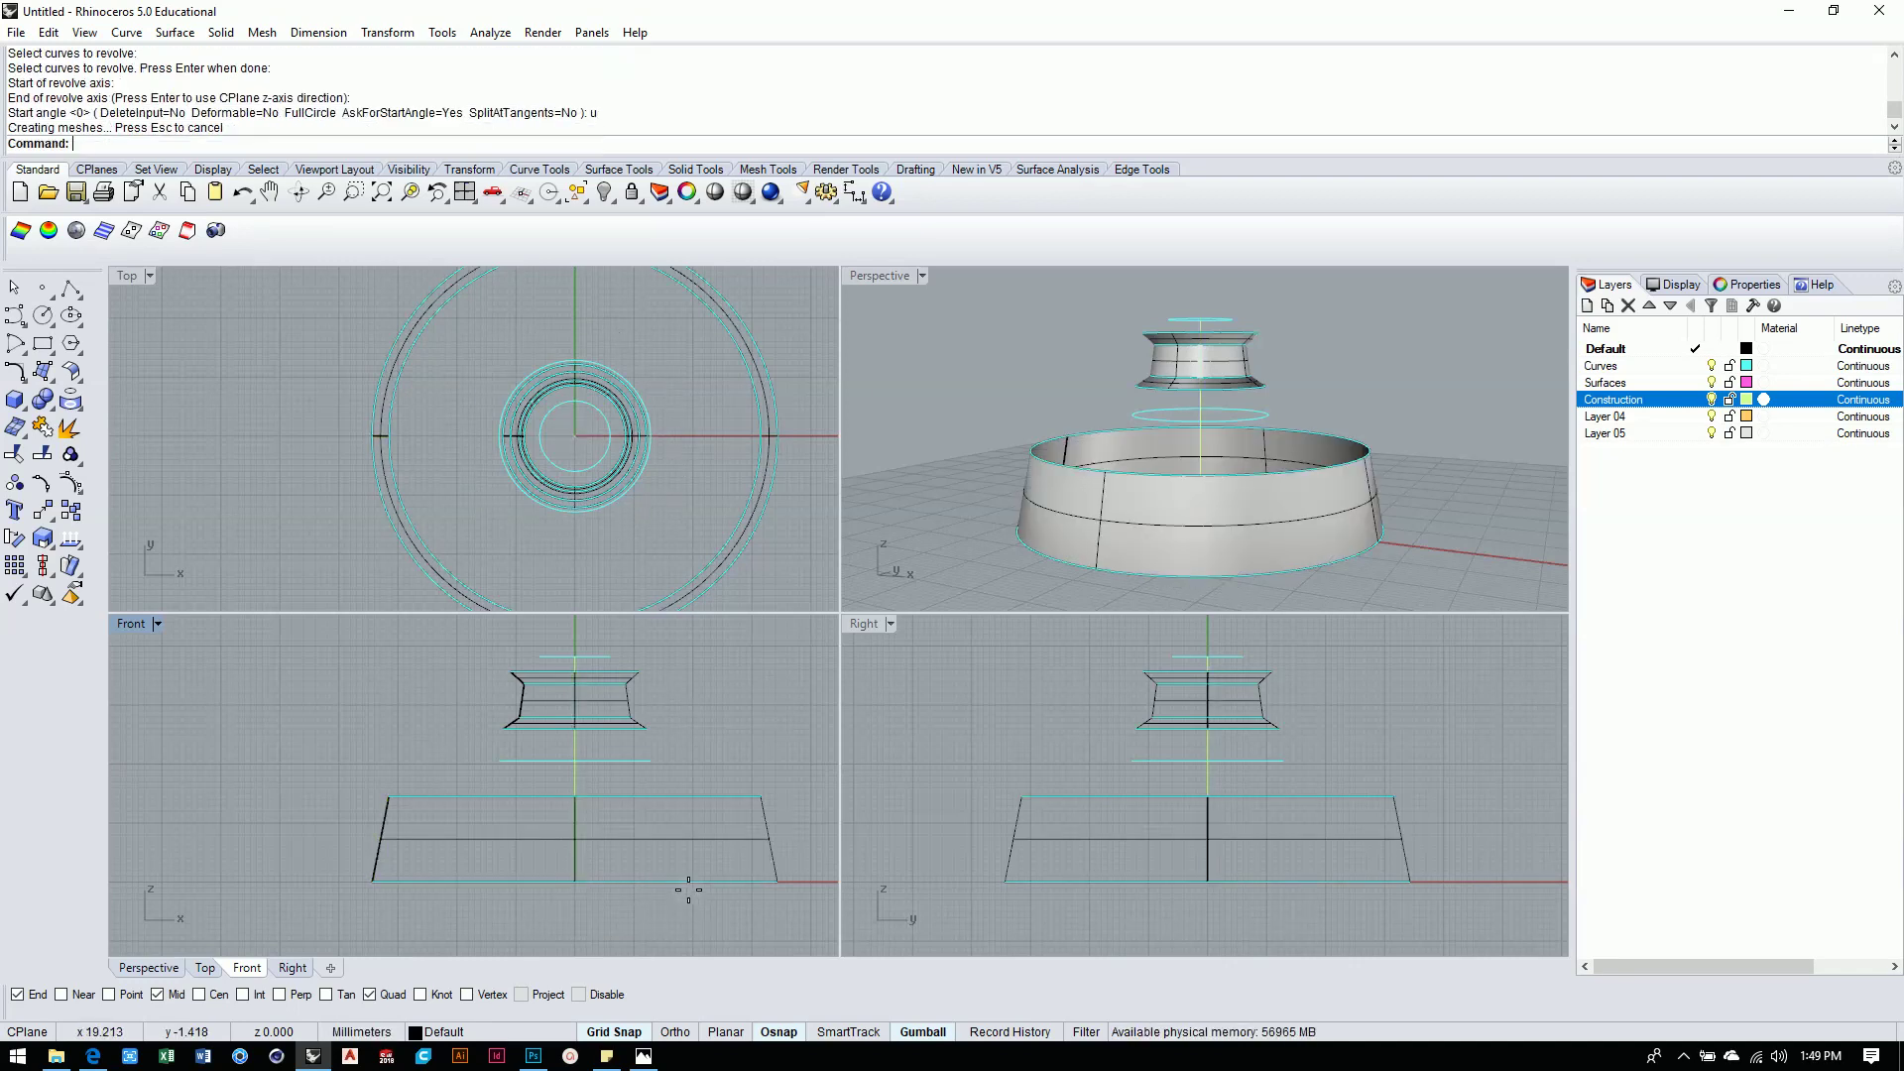
# Draw a degree 3 curve in the Front view from the neck's upper left rim, rounding up to height 38 mm and running flat to the centre axis.
pyautogui.click(930, 384)
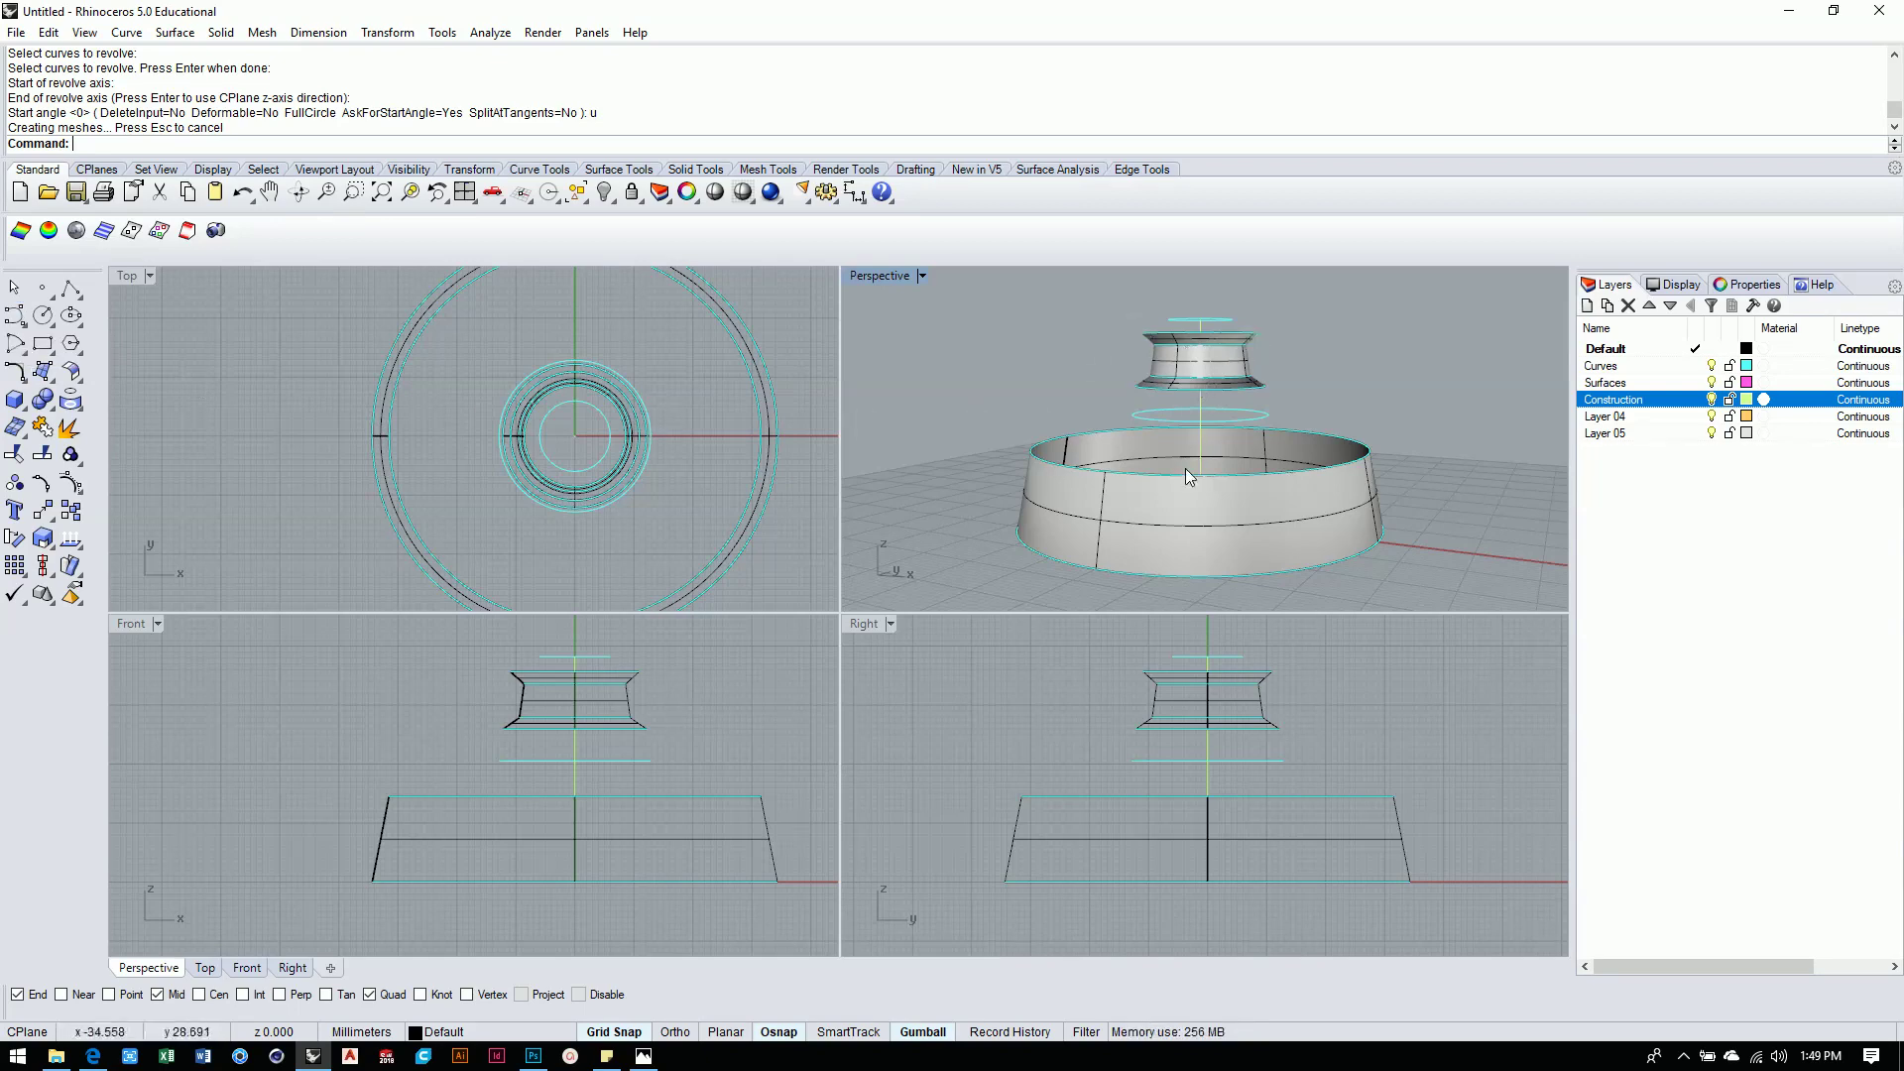
pyautogui.scroll(3, 666, 631)
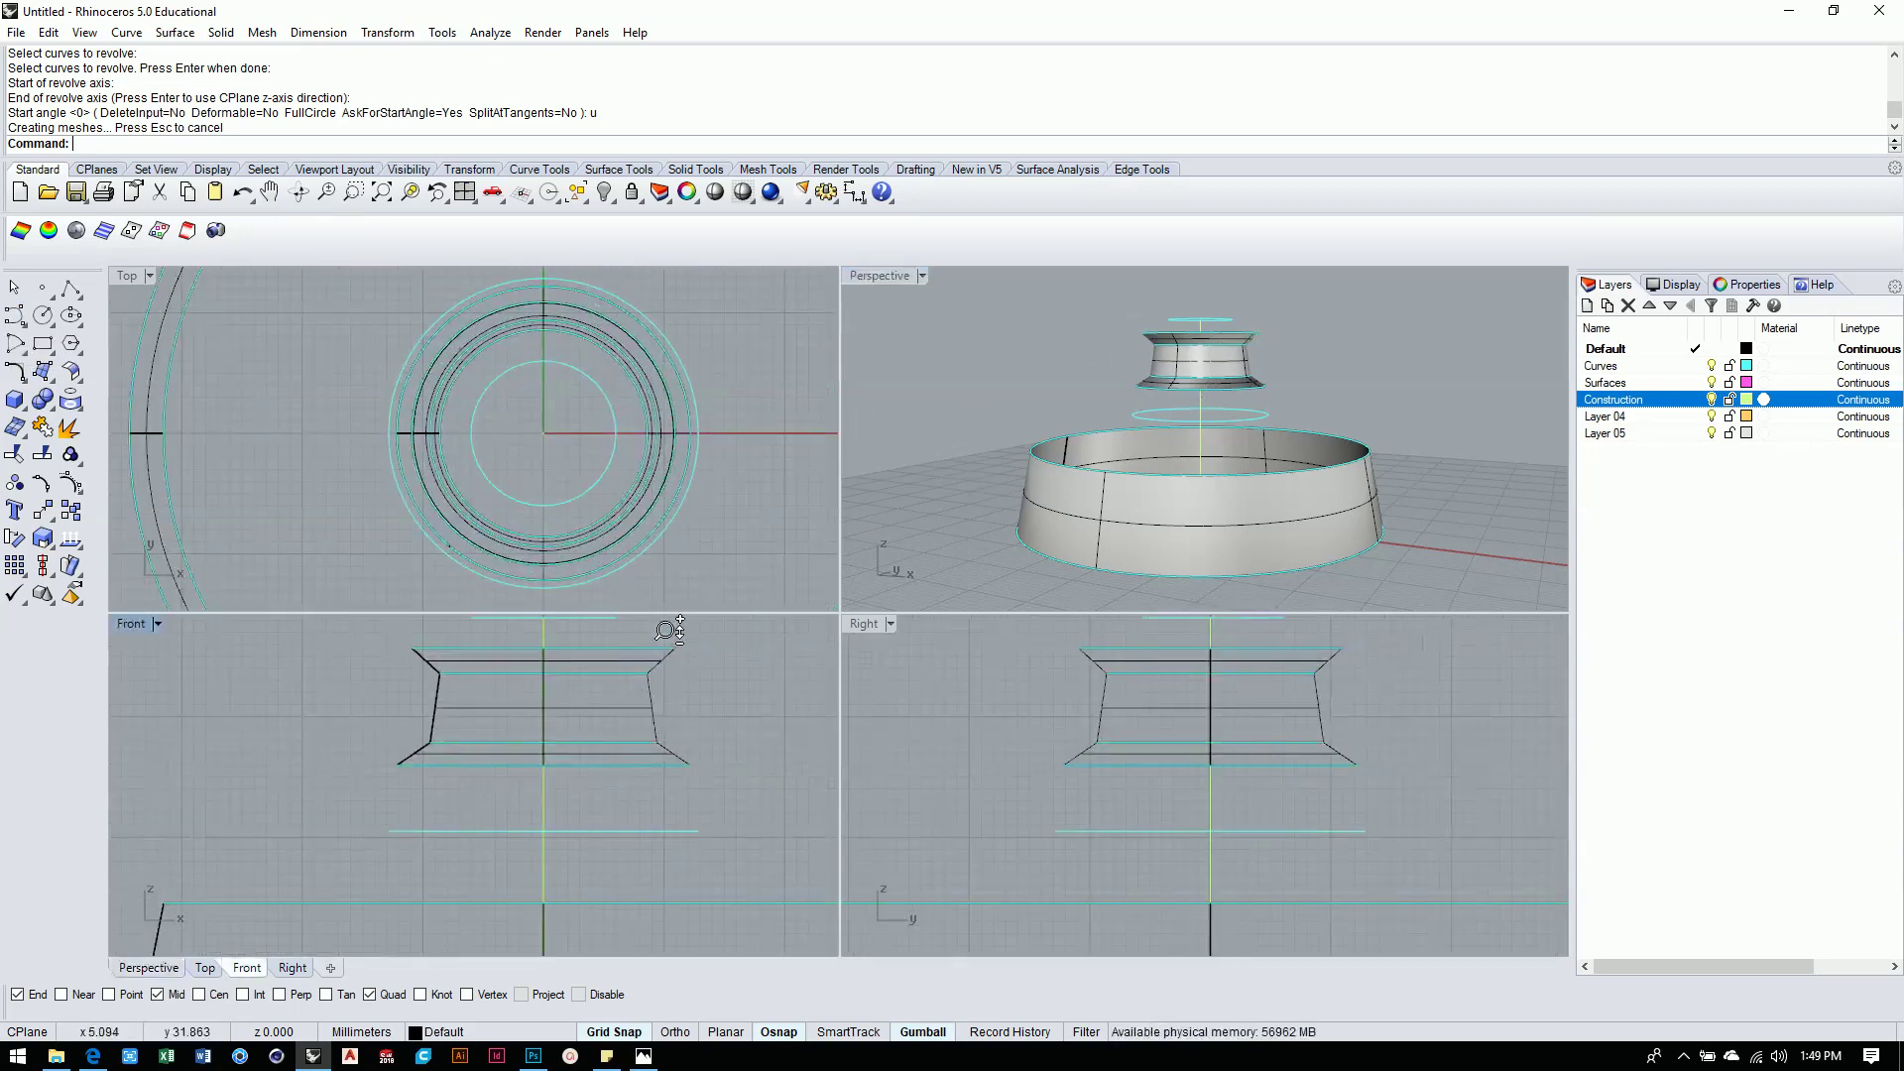
pyautogui.scroll(5, 667, 793)
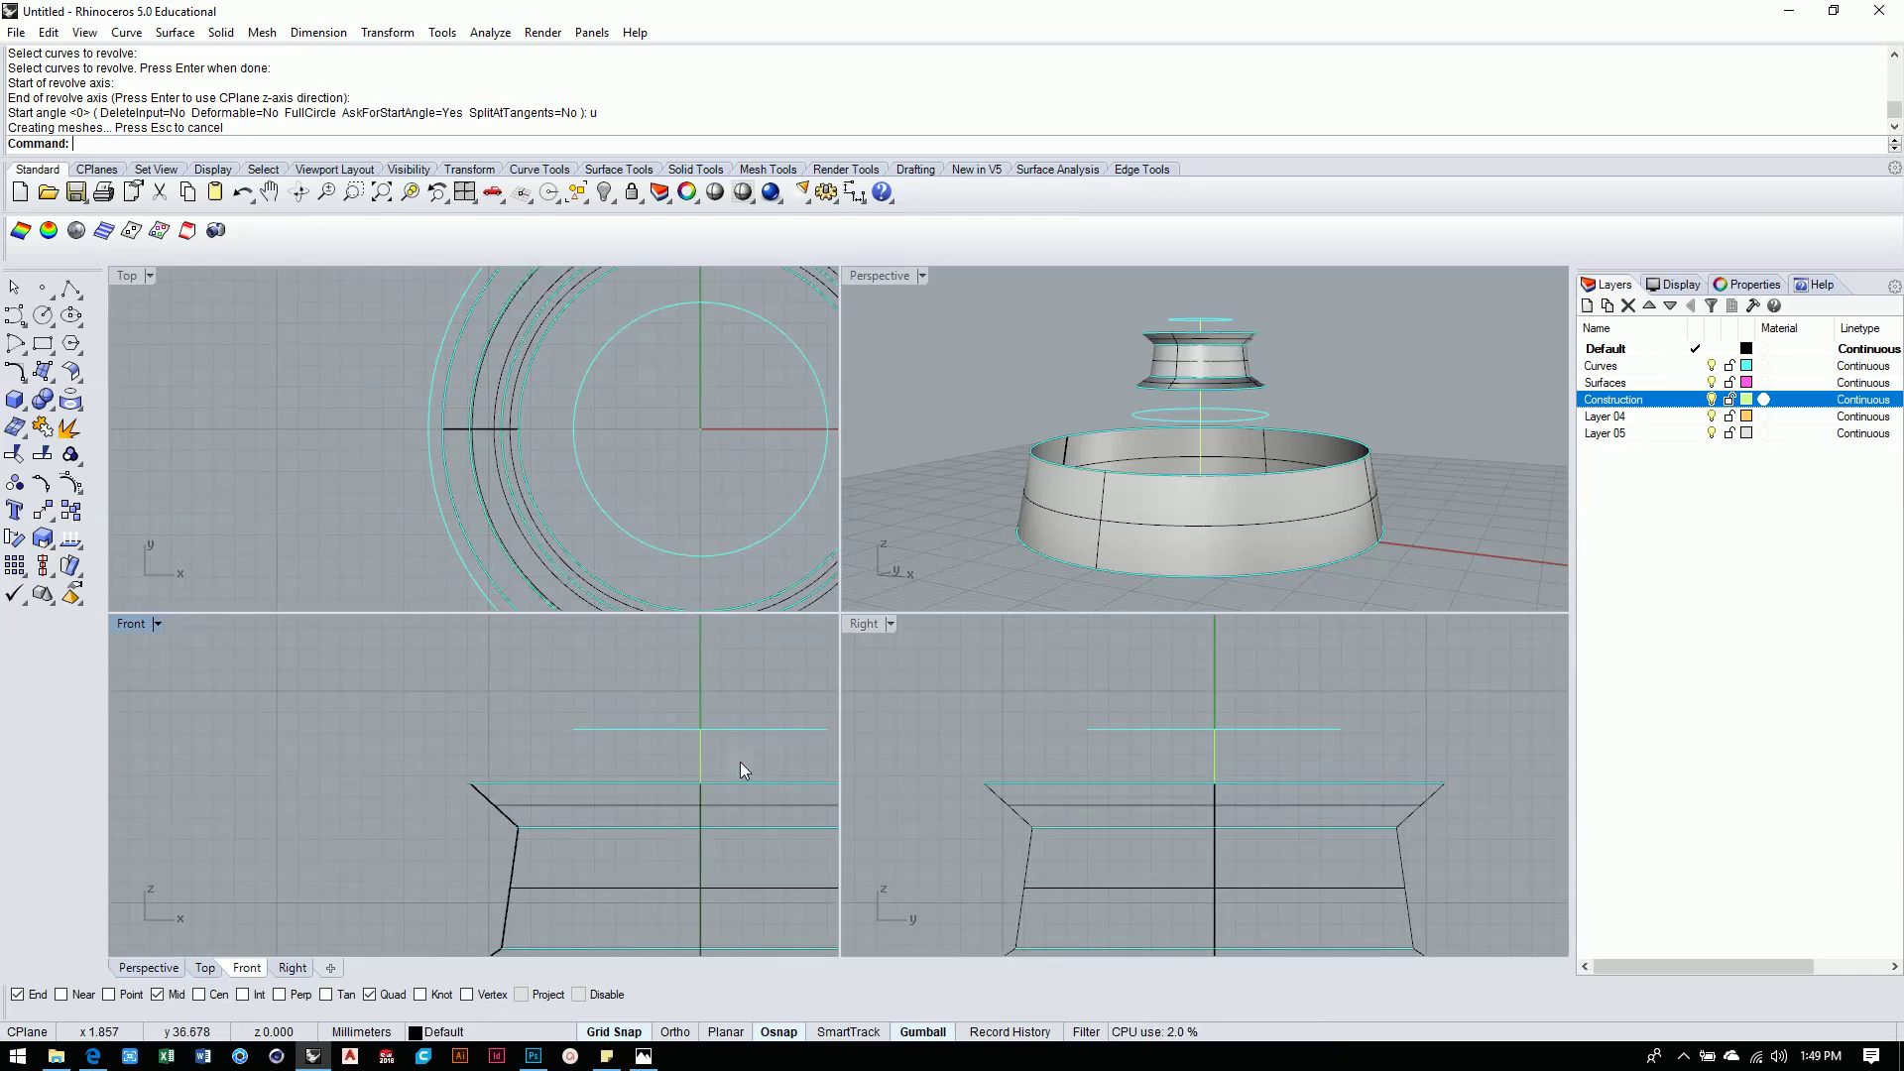
pyautogui.click(15, 318)
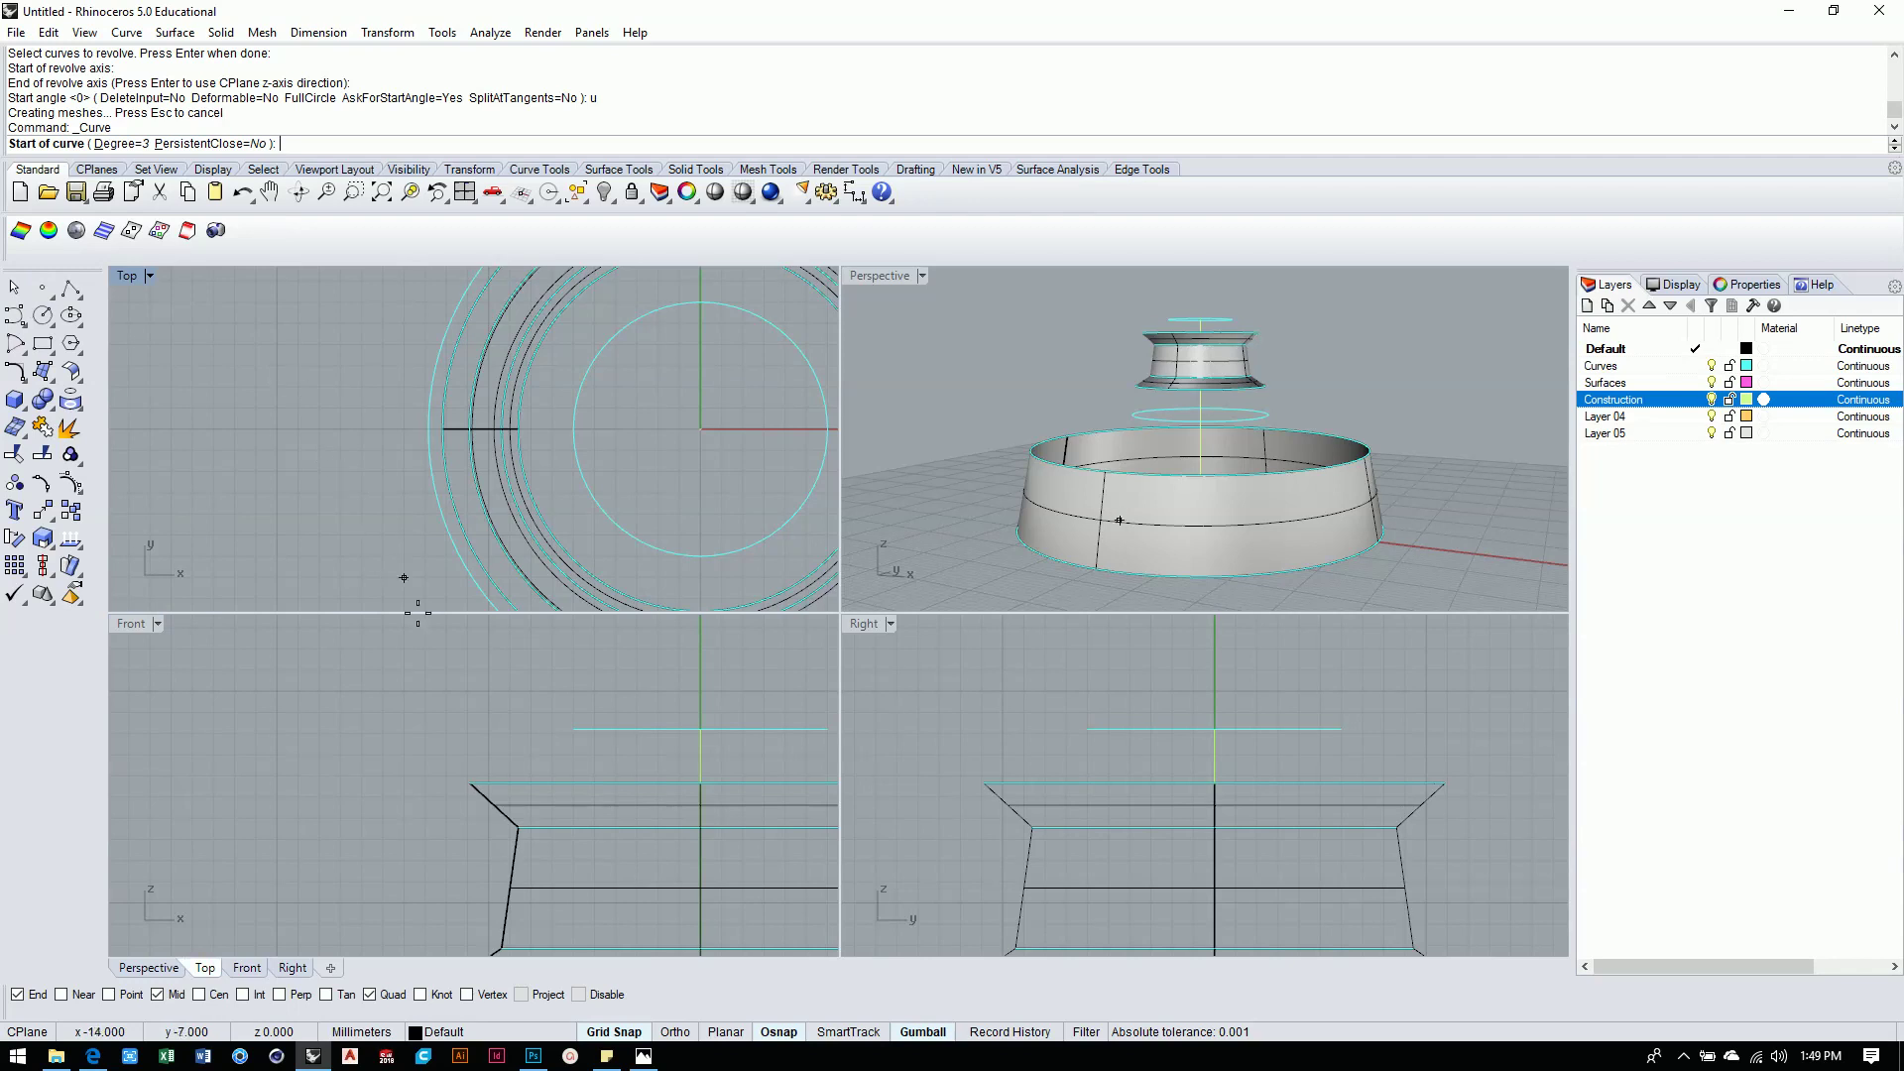
pyautogui.click(469, 783)
pyautogui.click(488, 755)
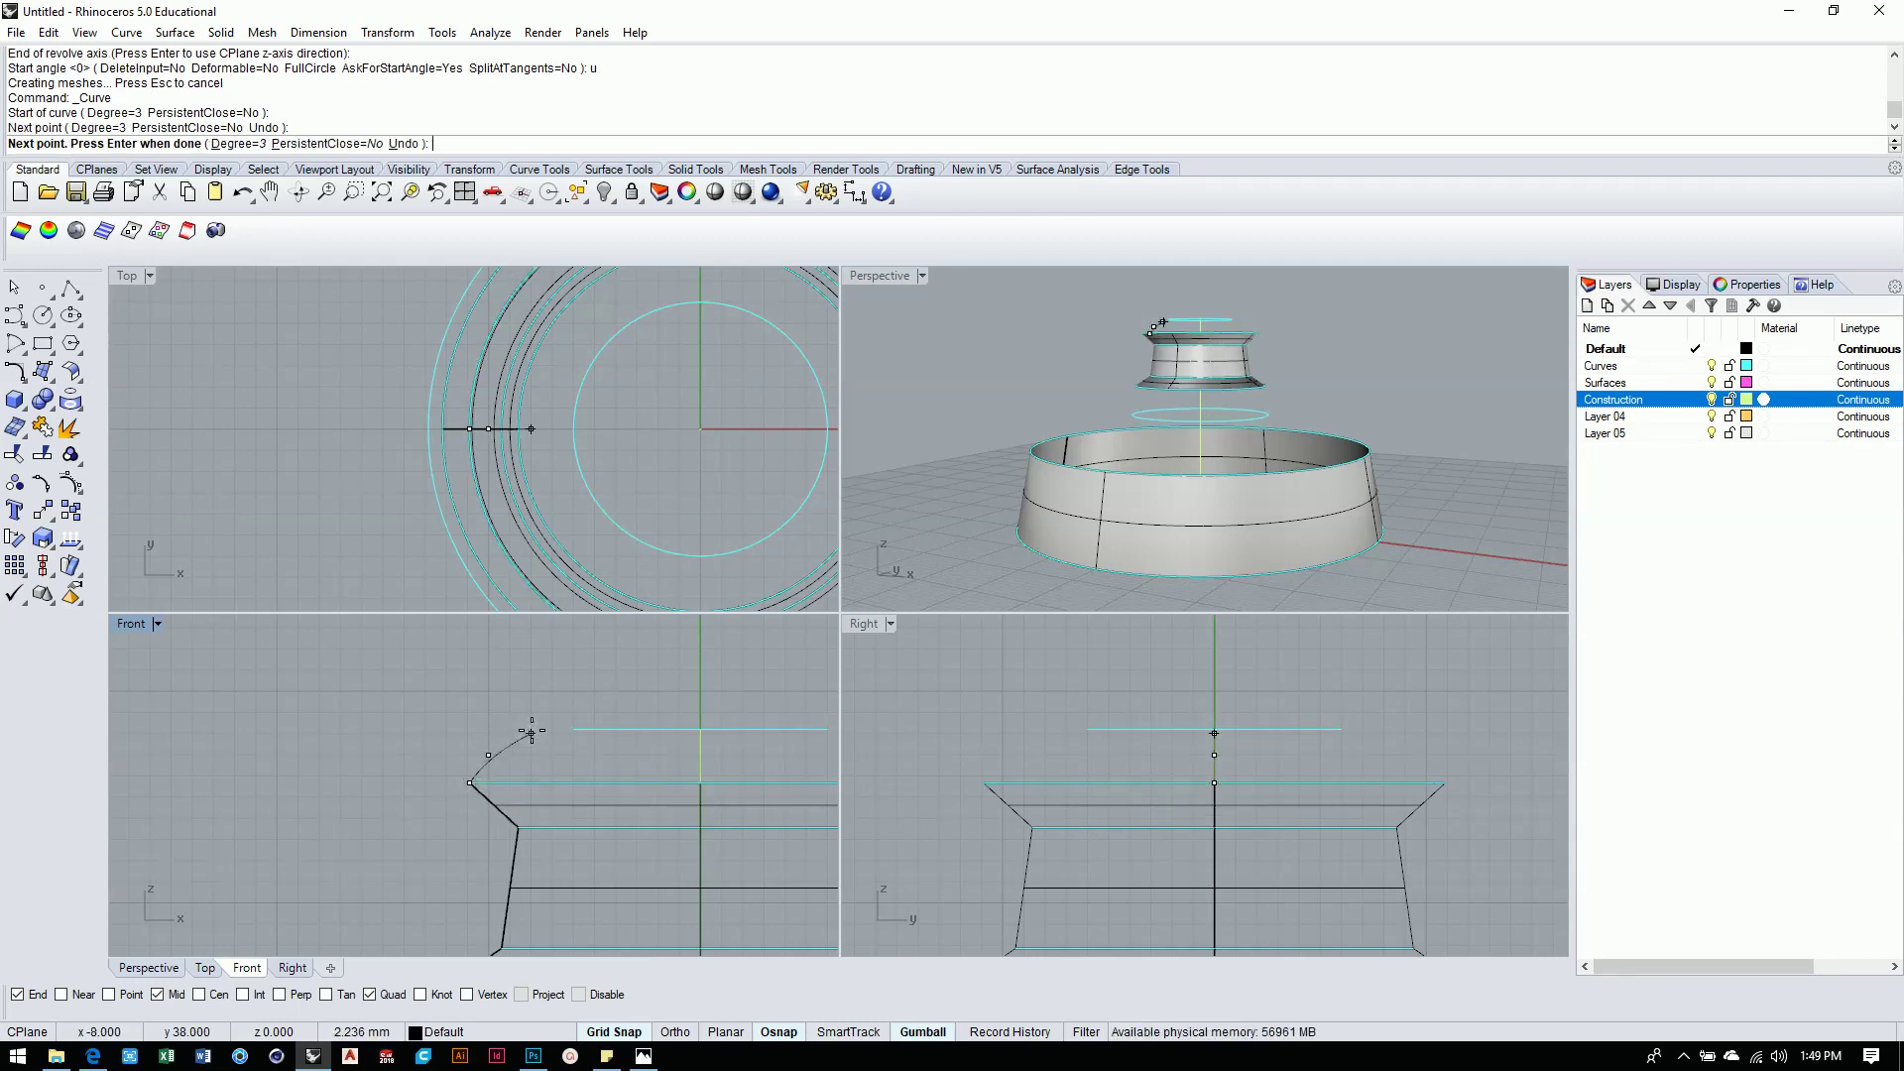
pyautogui.click(532, 733)
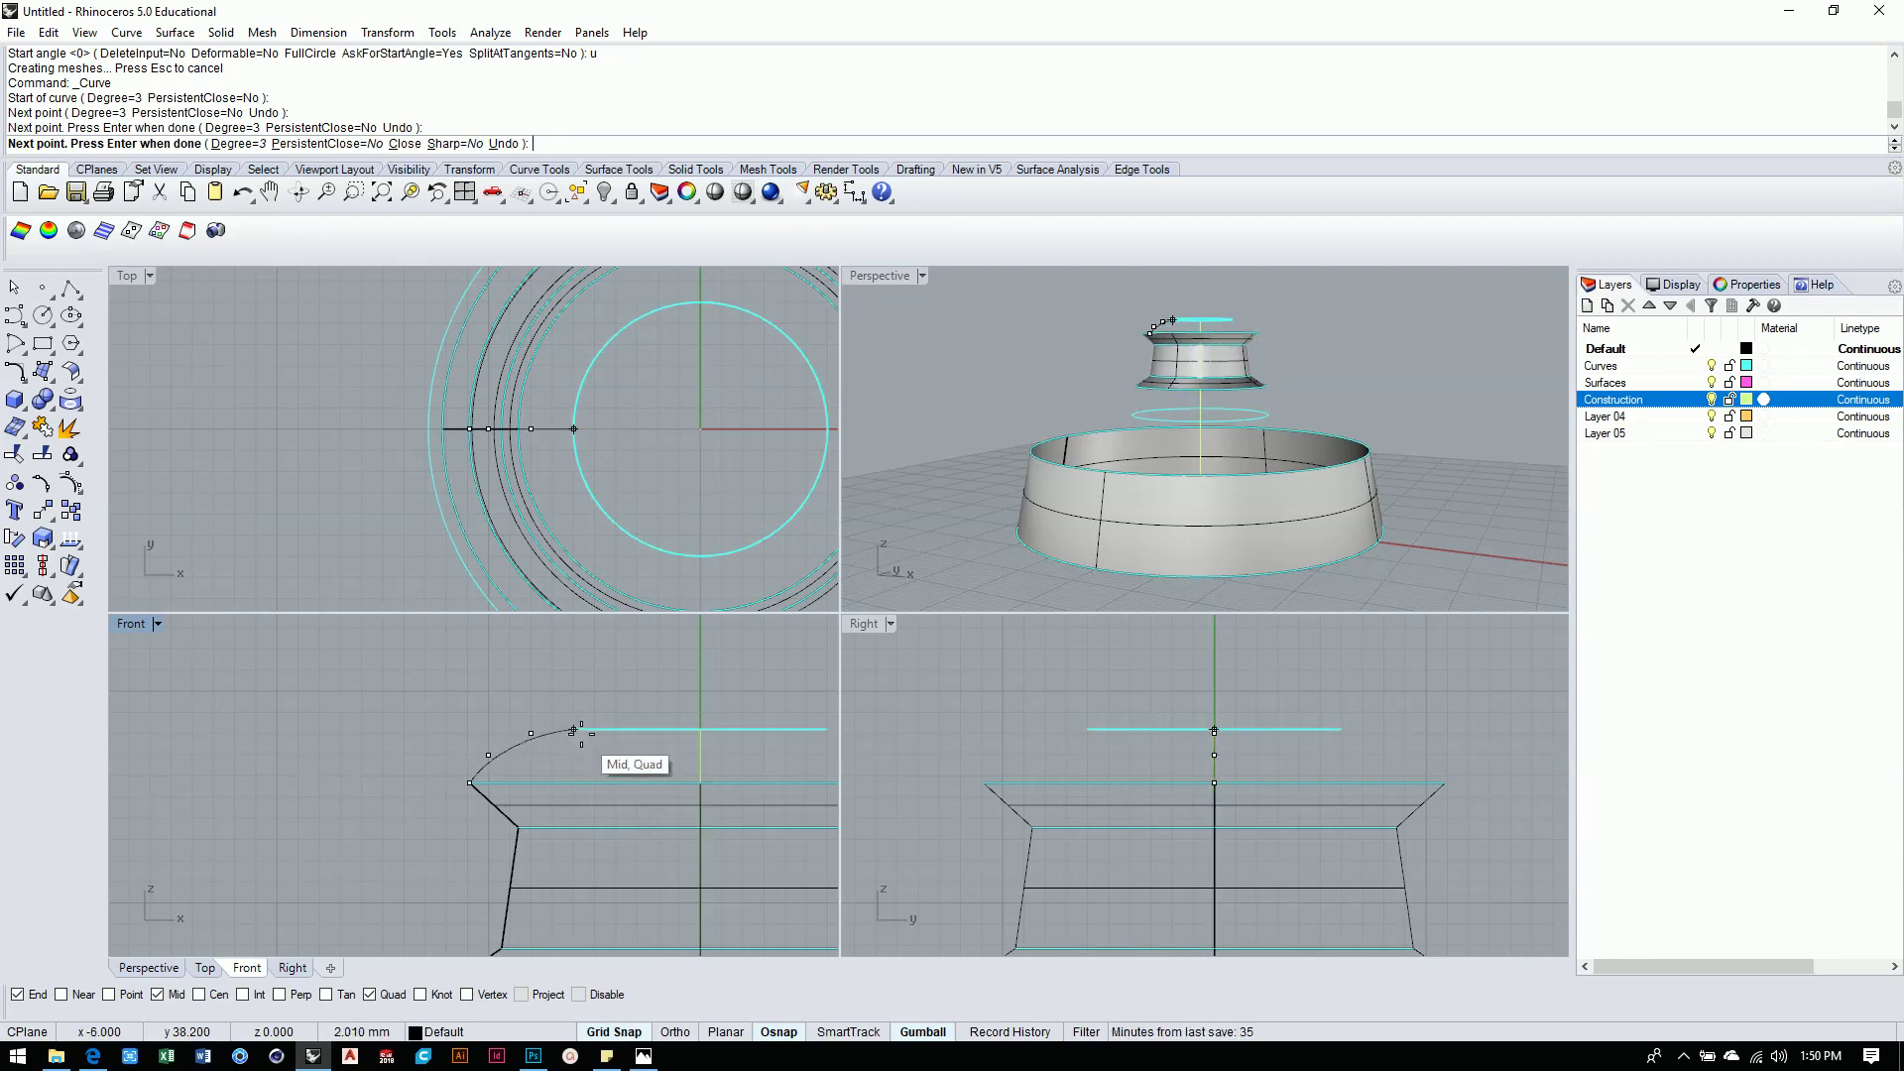
pyautogui.click(779, 1031)
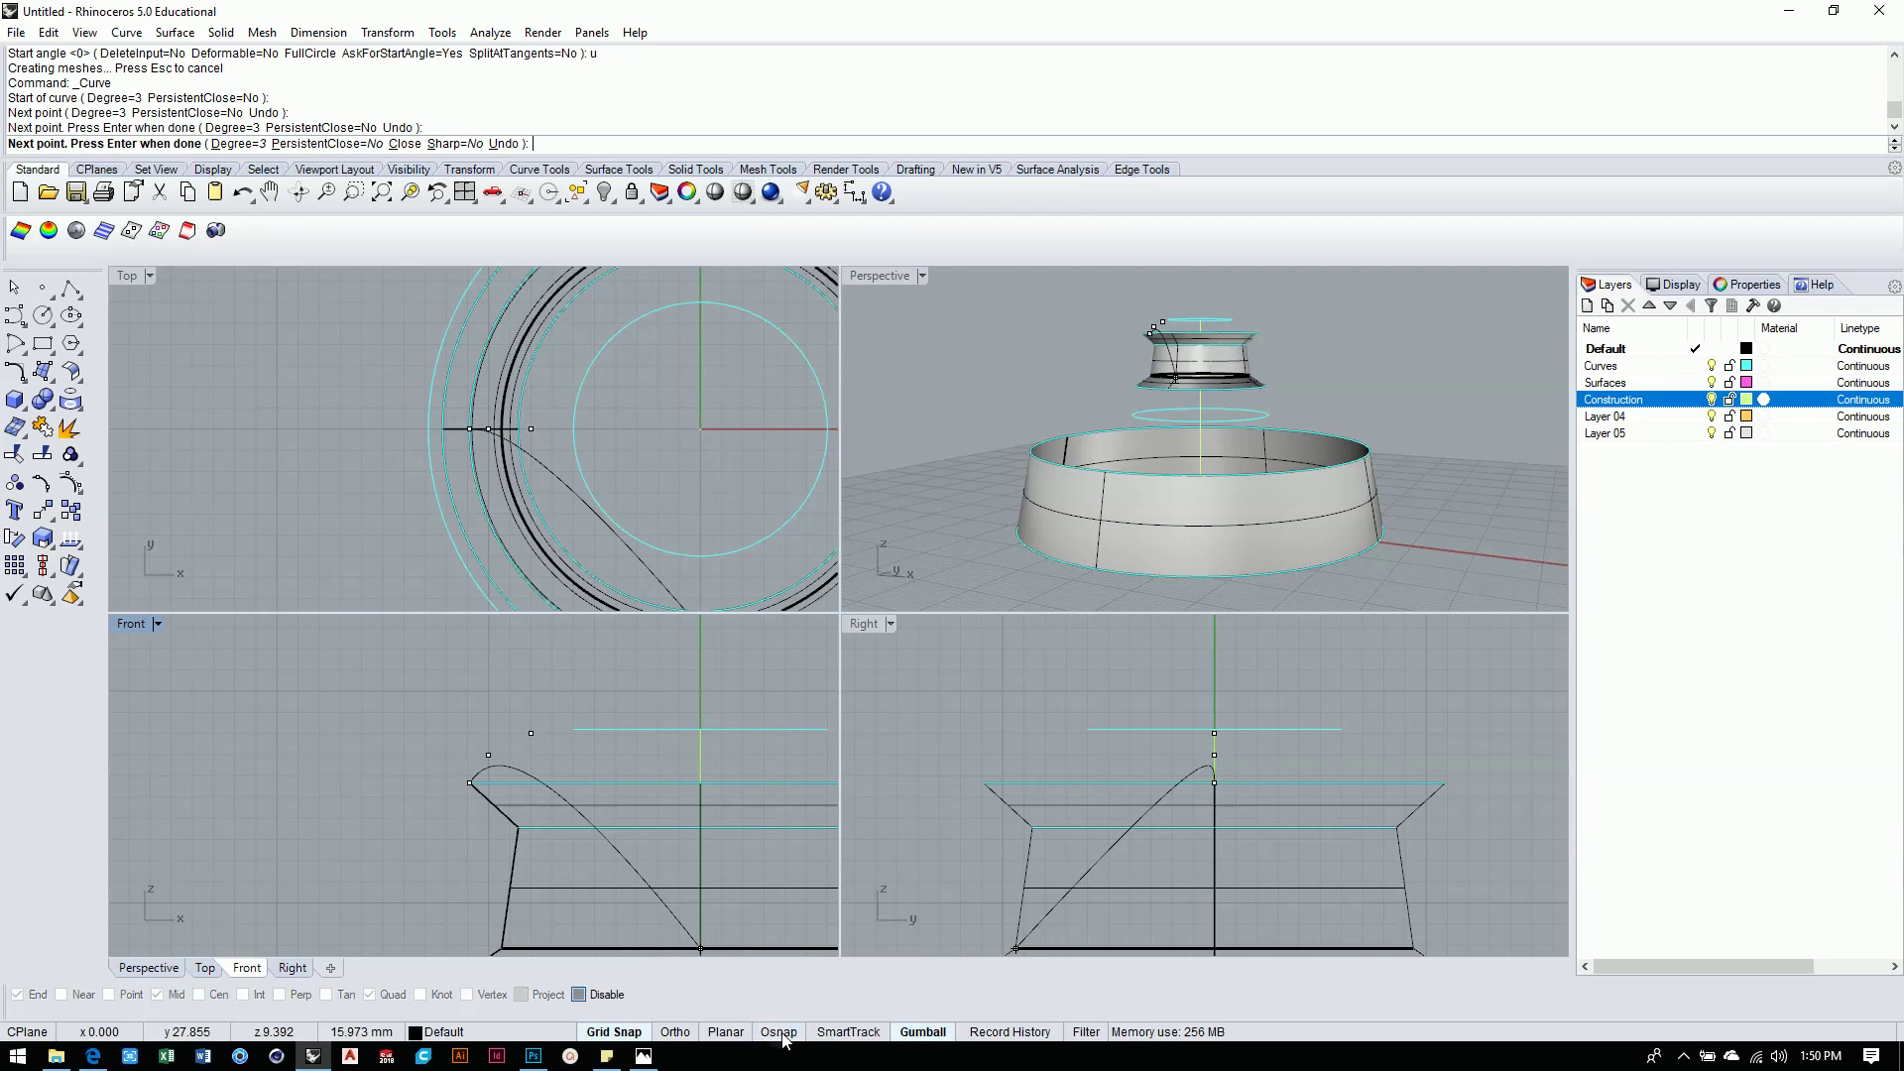
pyautogui.click(573, 733)
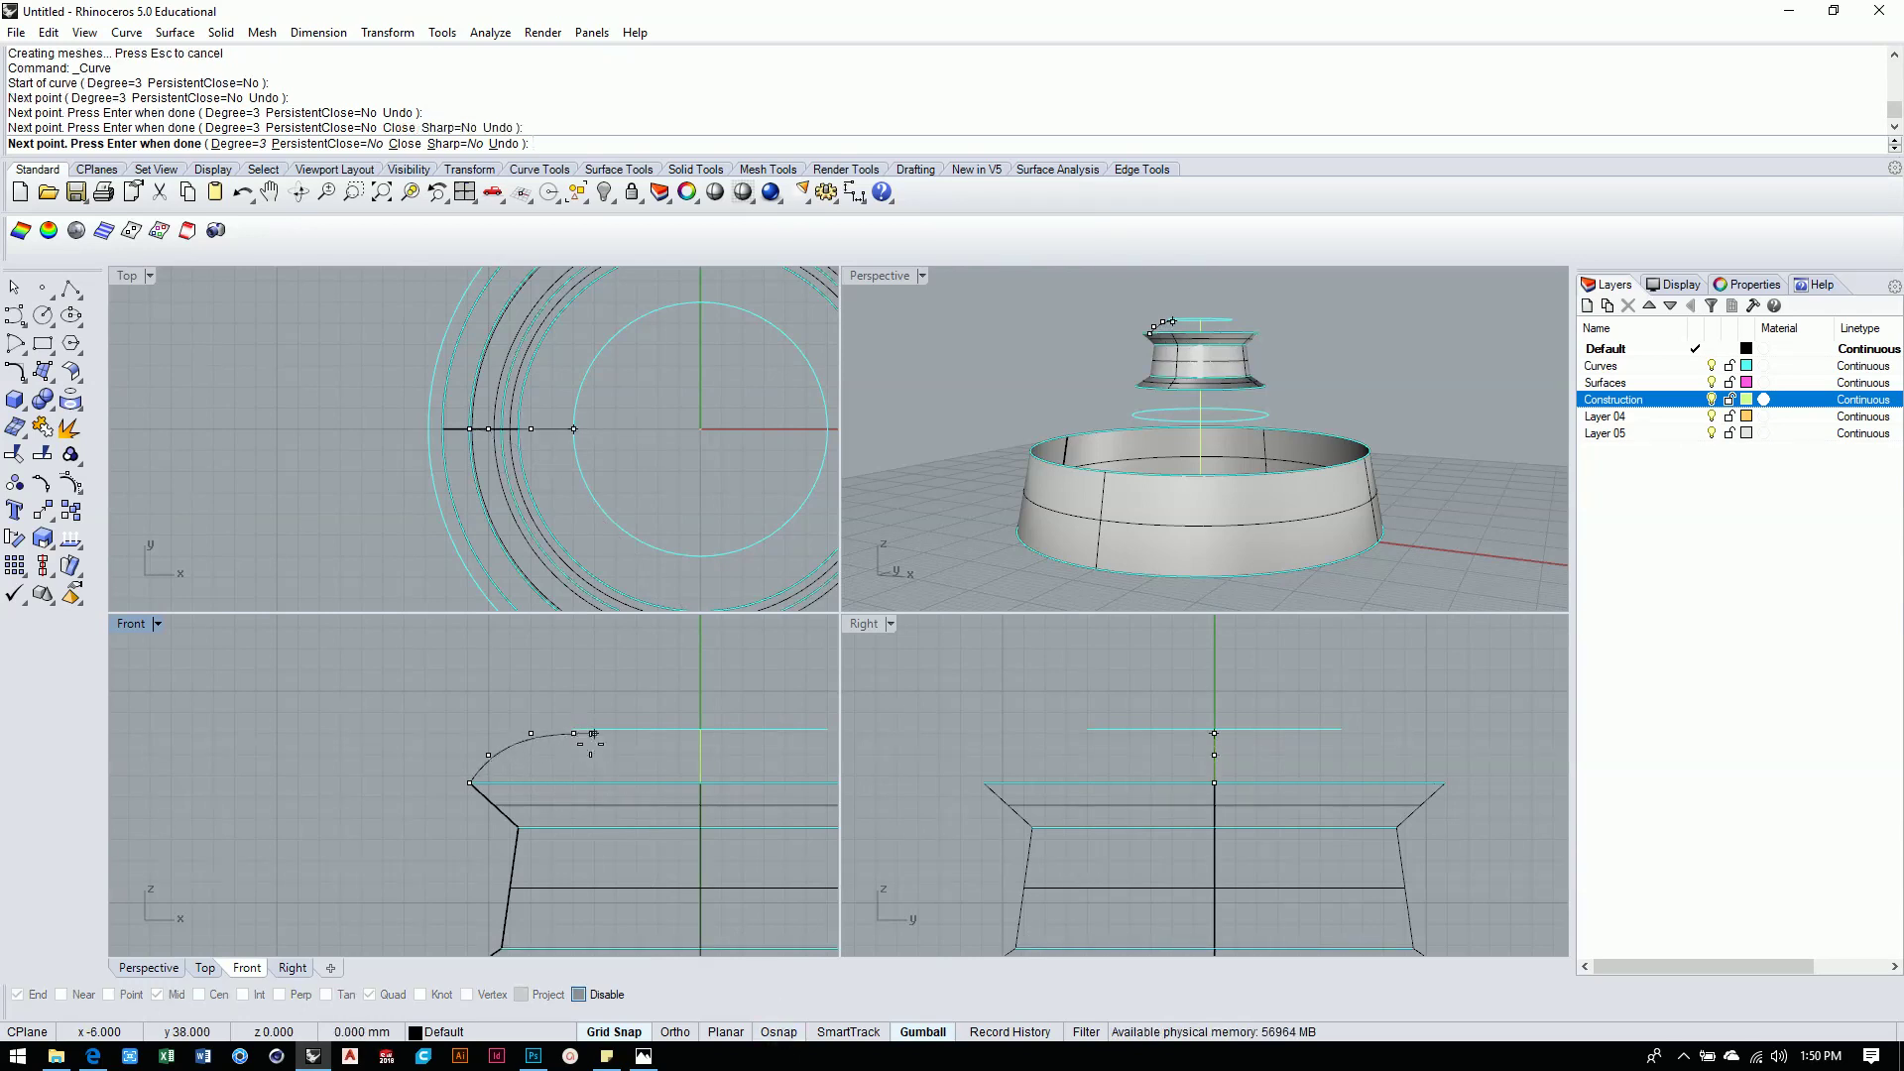
pyautogui.click(637, 733)
pyautogui.click(700, 733)
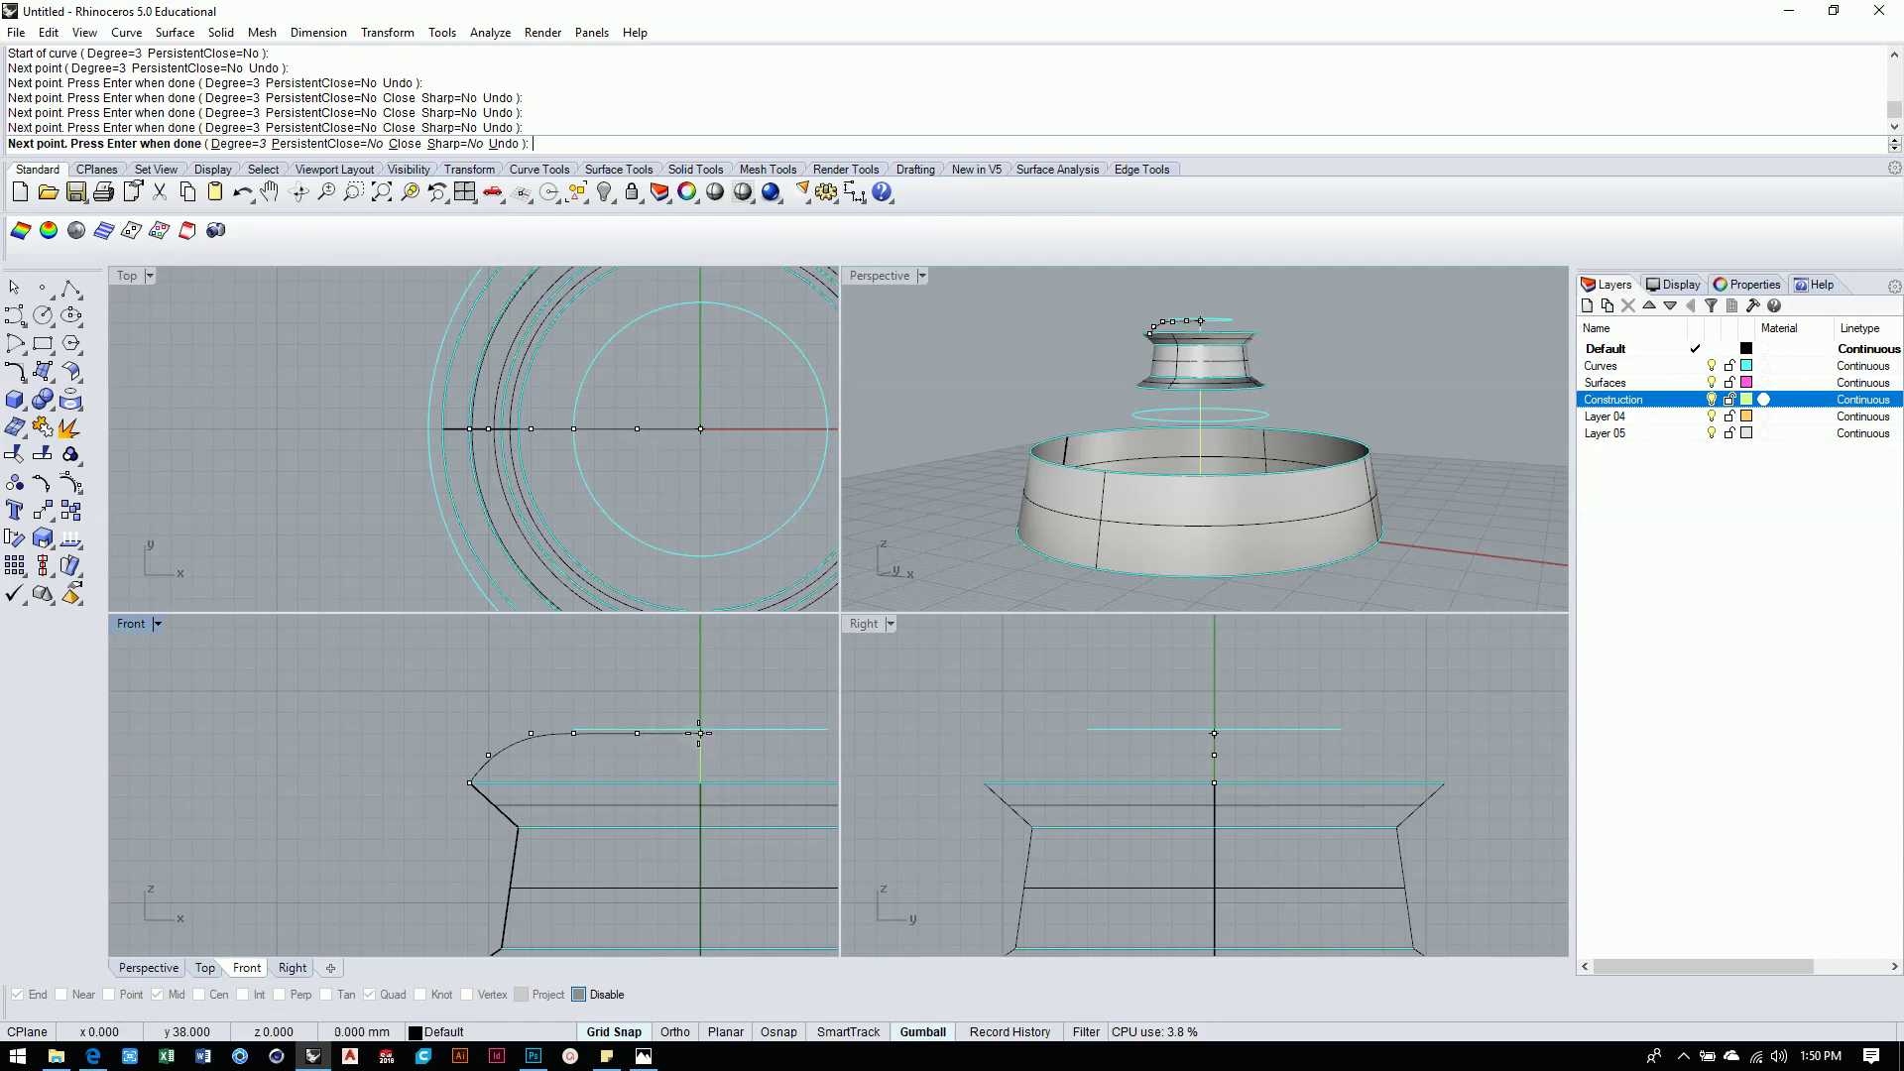
pyautogui.press('Return')
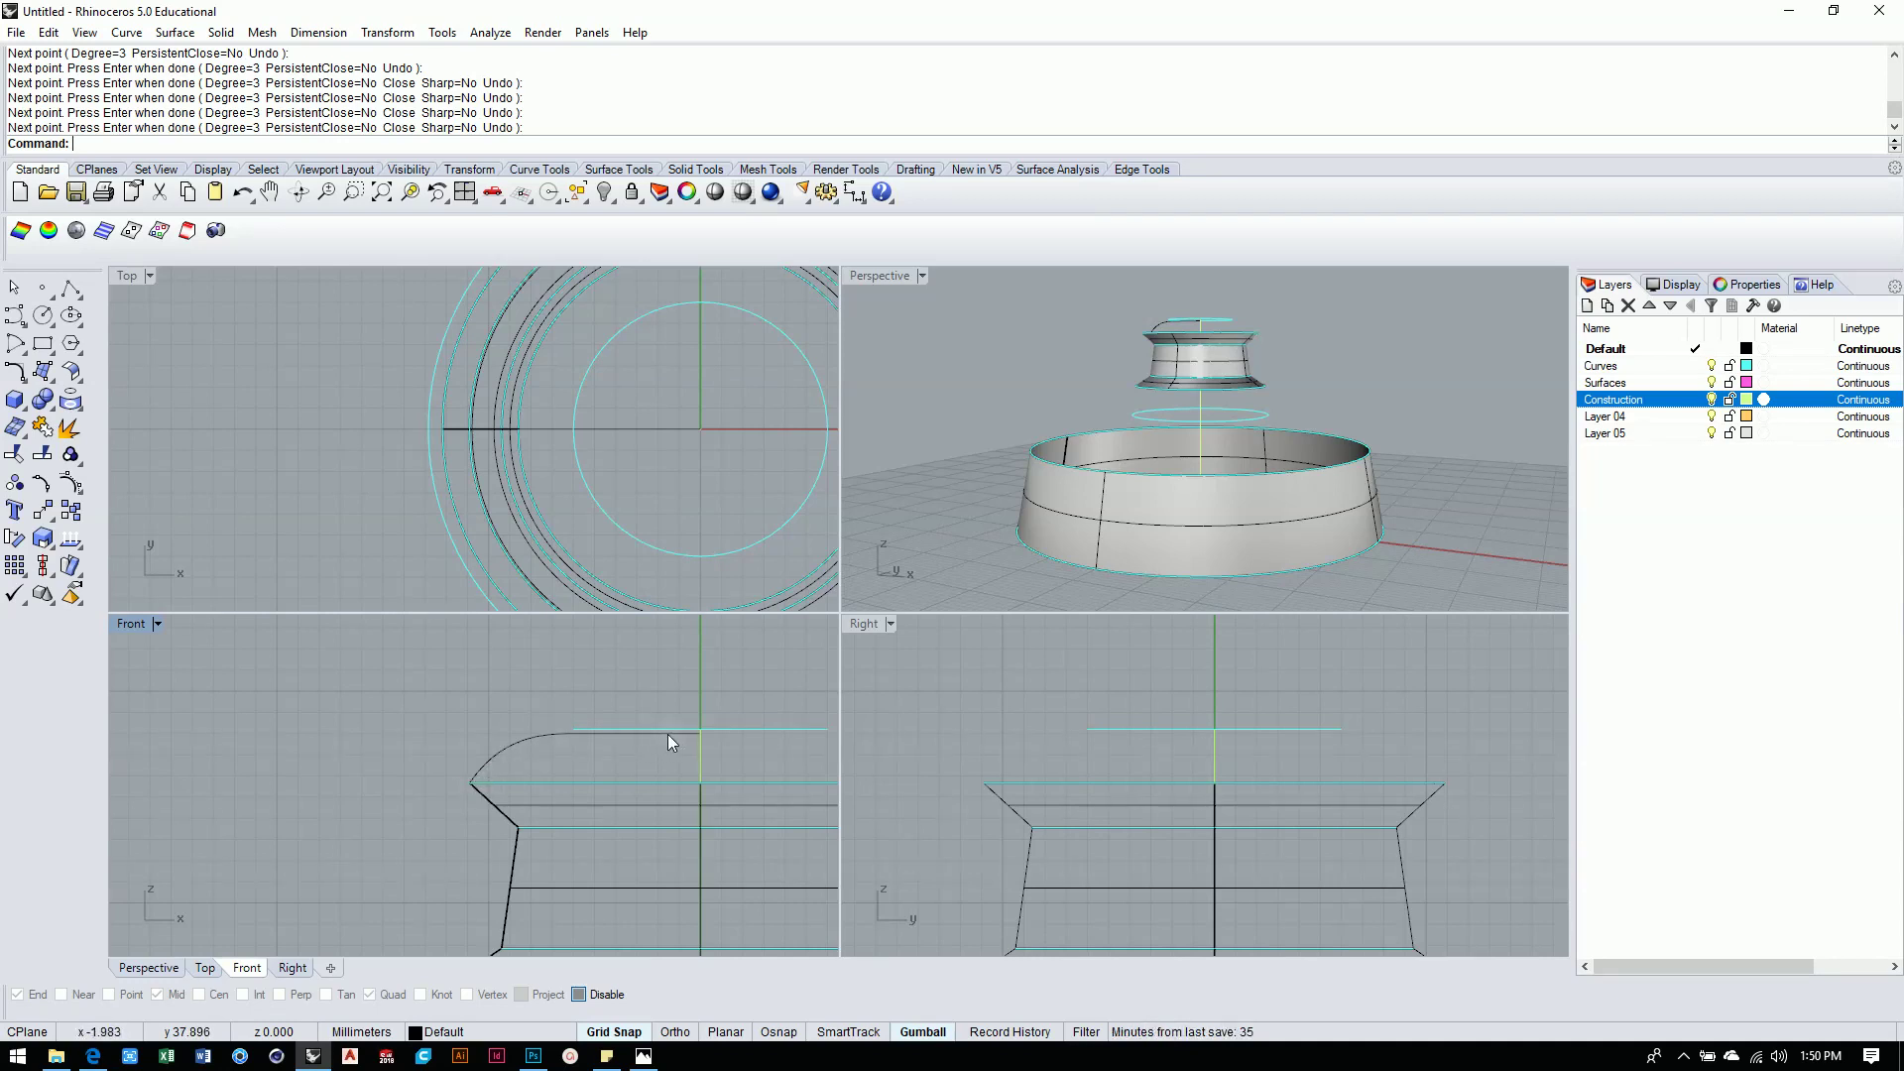
# Raise the four control points along the flat part of the dome profile slightly to about the top guide circle's level, and hide the points.
pyautogui.click(550, 736)
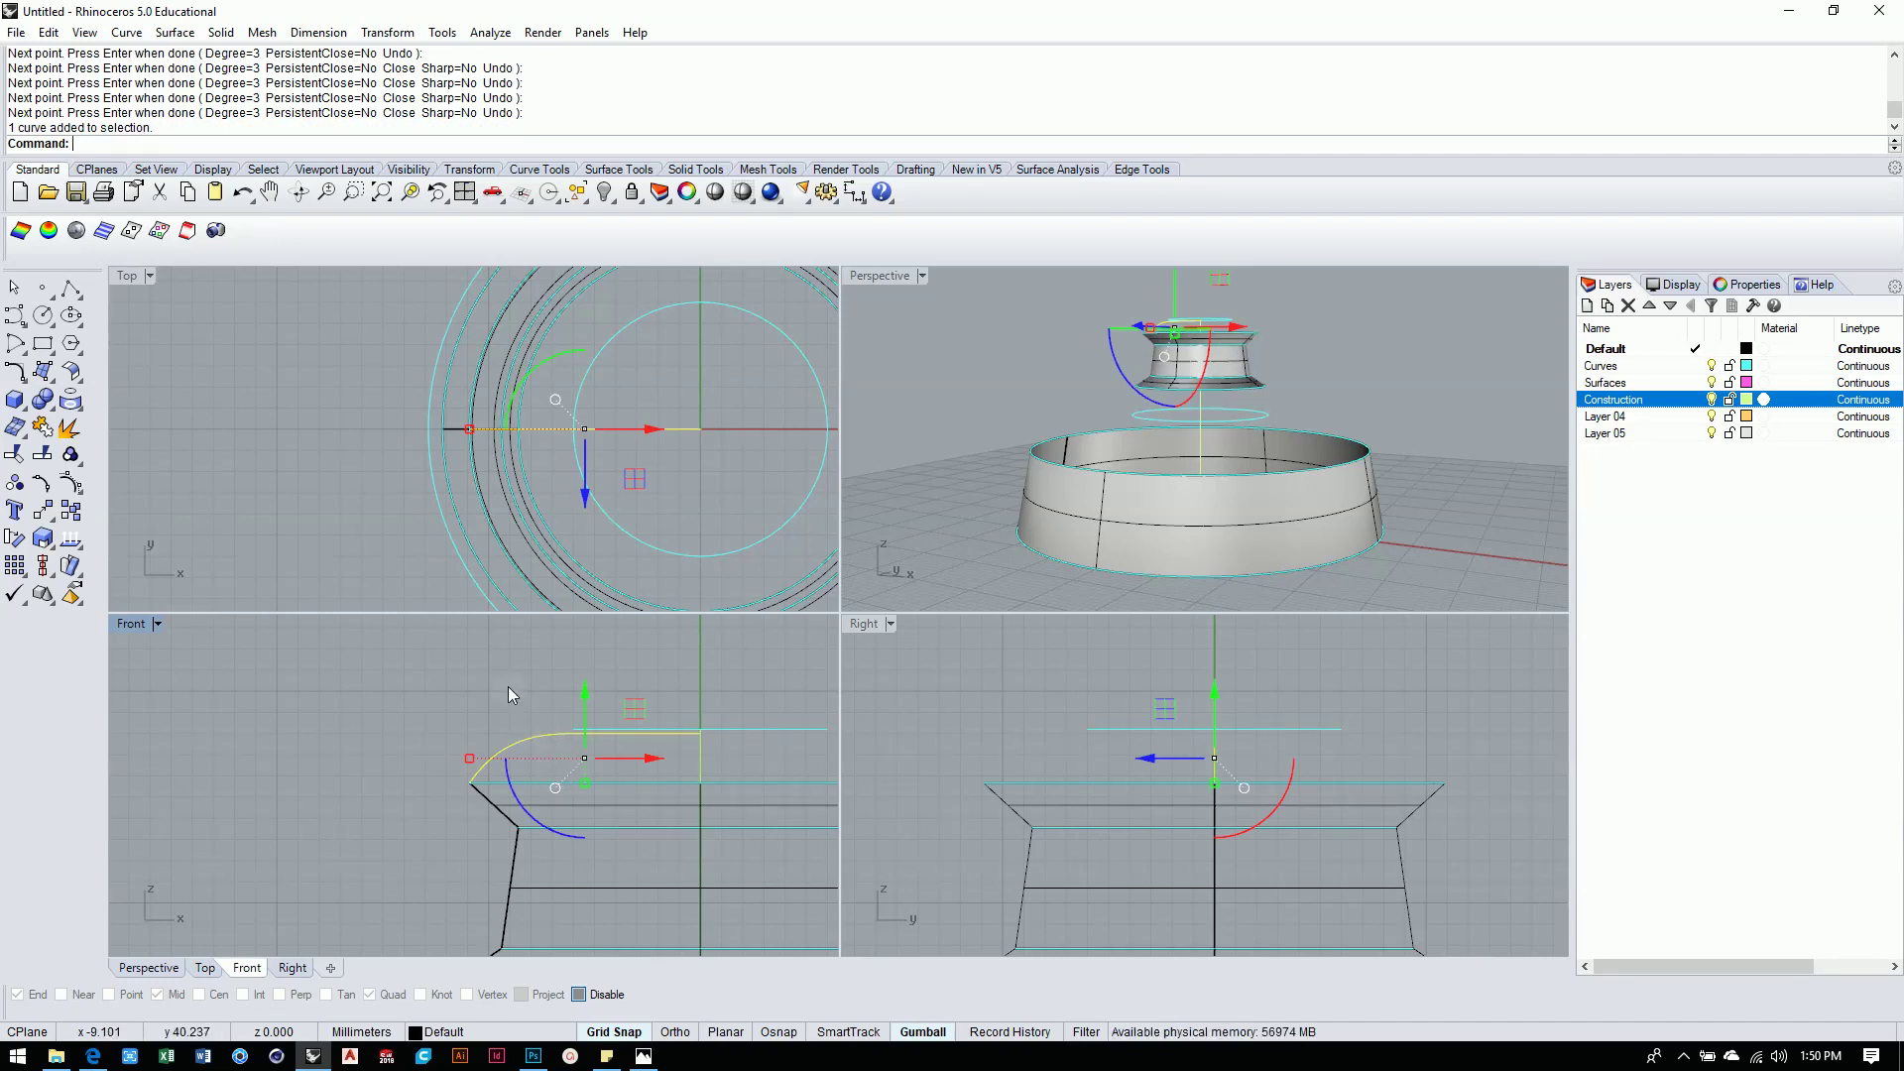
pyautogui.click(72, 484)
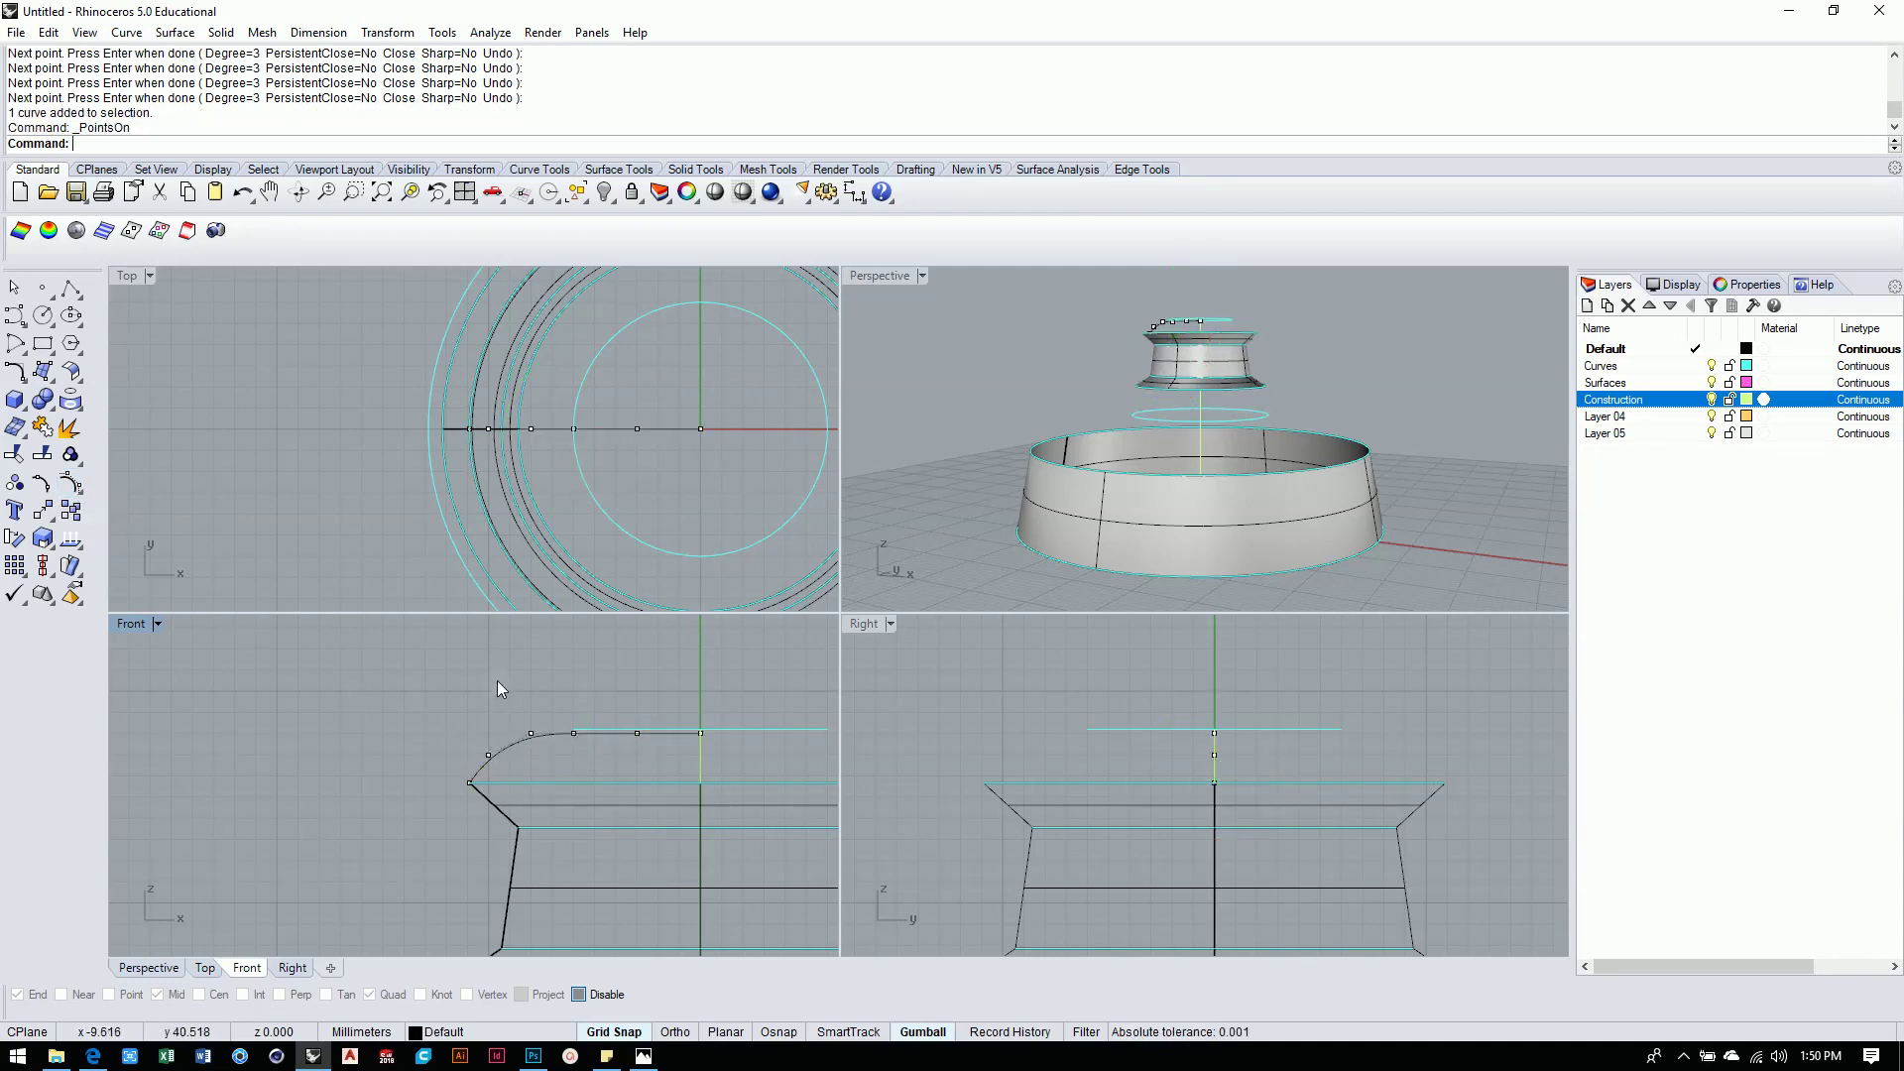
pyautogui.moveTo(514, 682); pyautogui.dragTo(730, 740)
pyautogui.moveTo(617, 685)
pyautogui.mouseDown()
pyautogui.moveTo(609, 645)
pyautogui.moveTo(615, 682)
pyautogui.moveTo(619, 656)
pyautogui.mouseUp()
pyautogui.click(580, 702)
pyautogui.scroll(3, 639, 742)
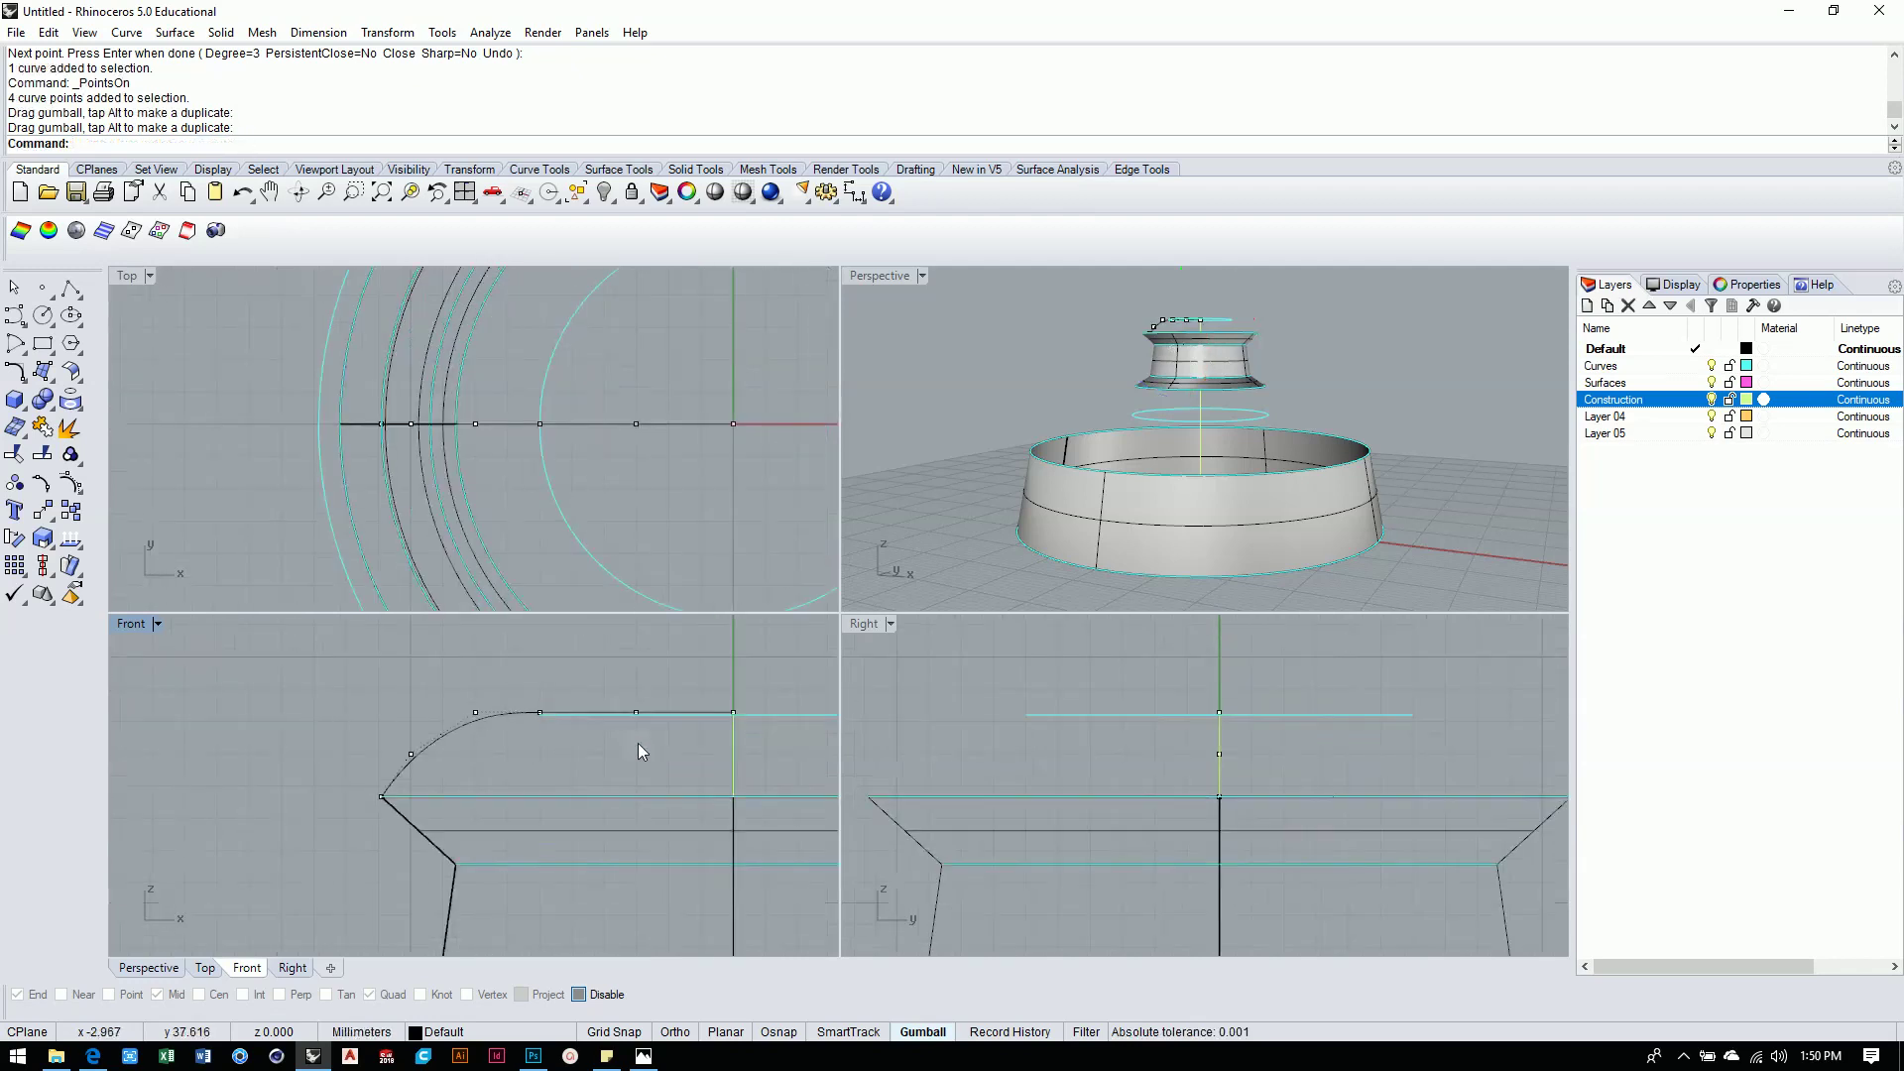
pyautogui.scroll(2, 639, 745)
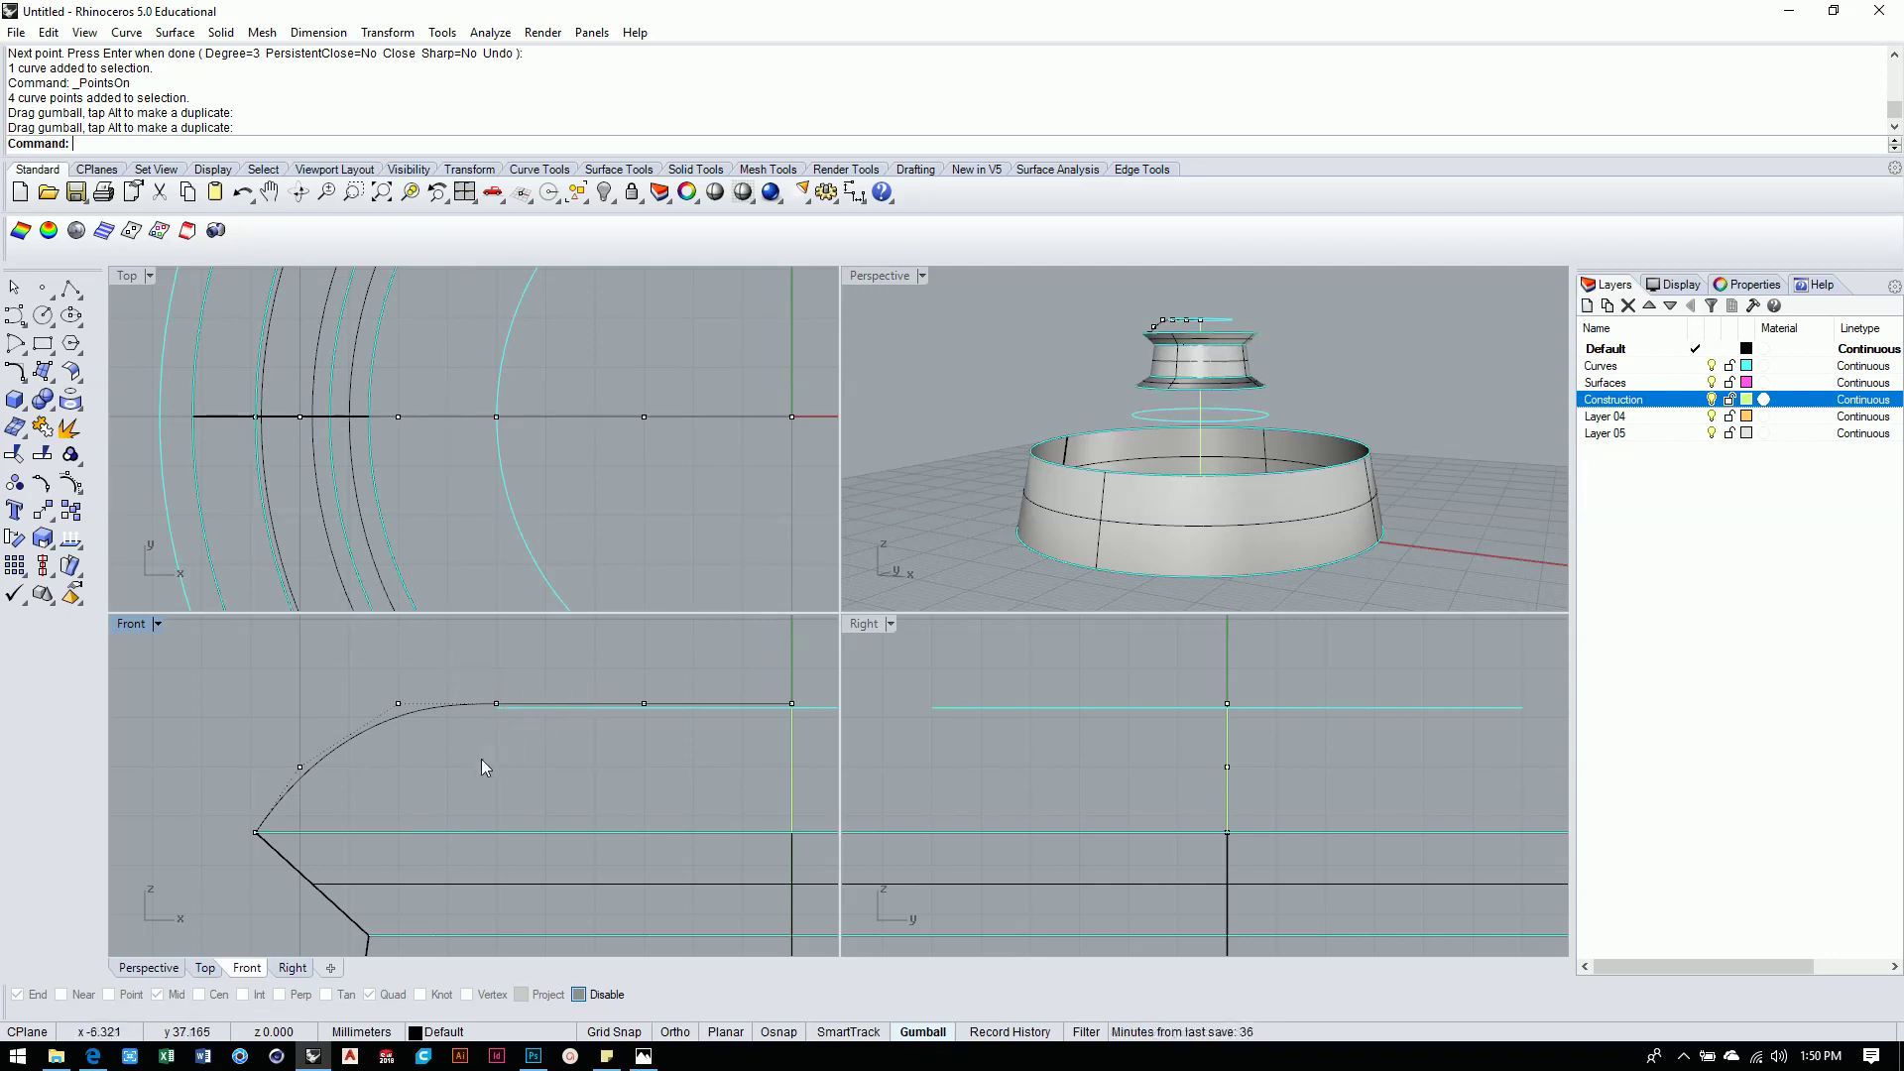
pyautogui.rightClick(66, 487)
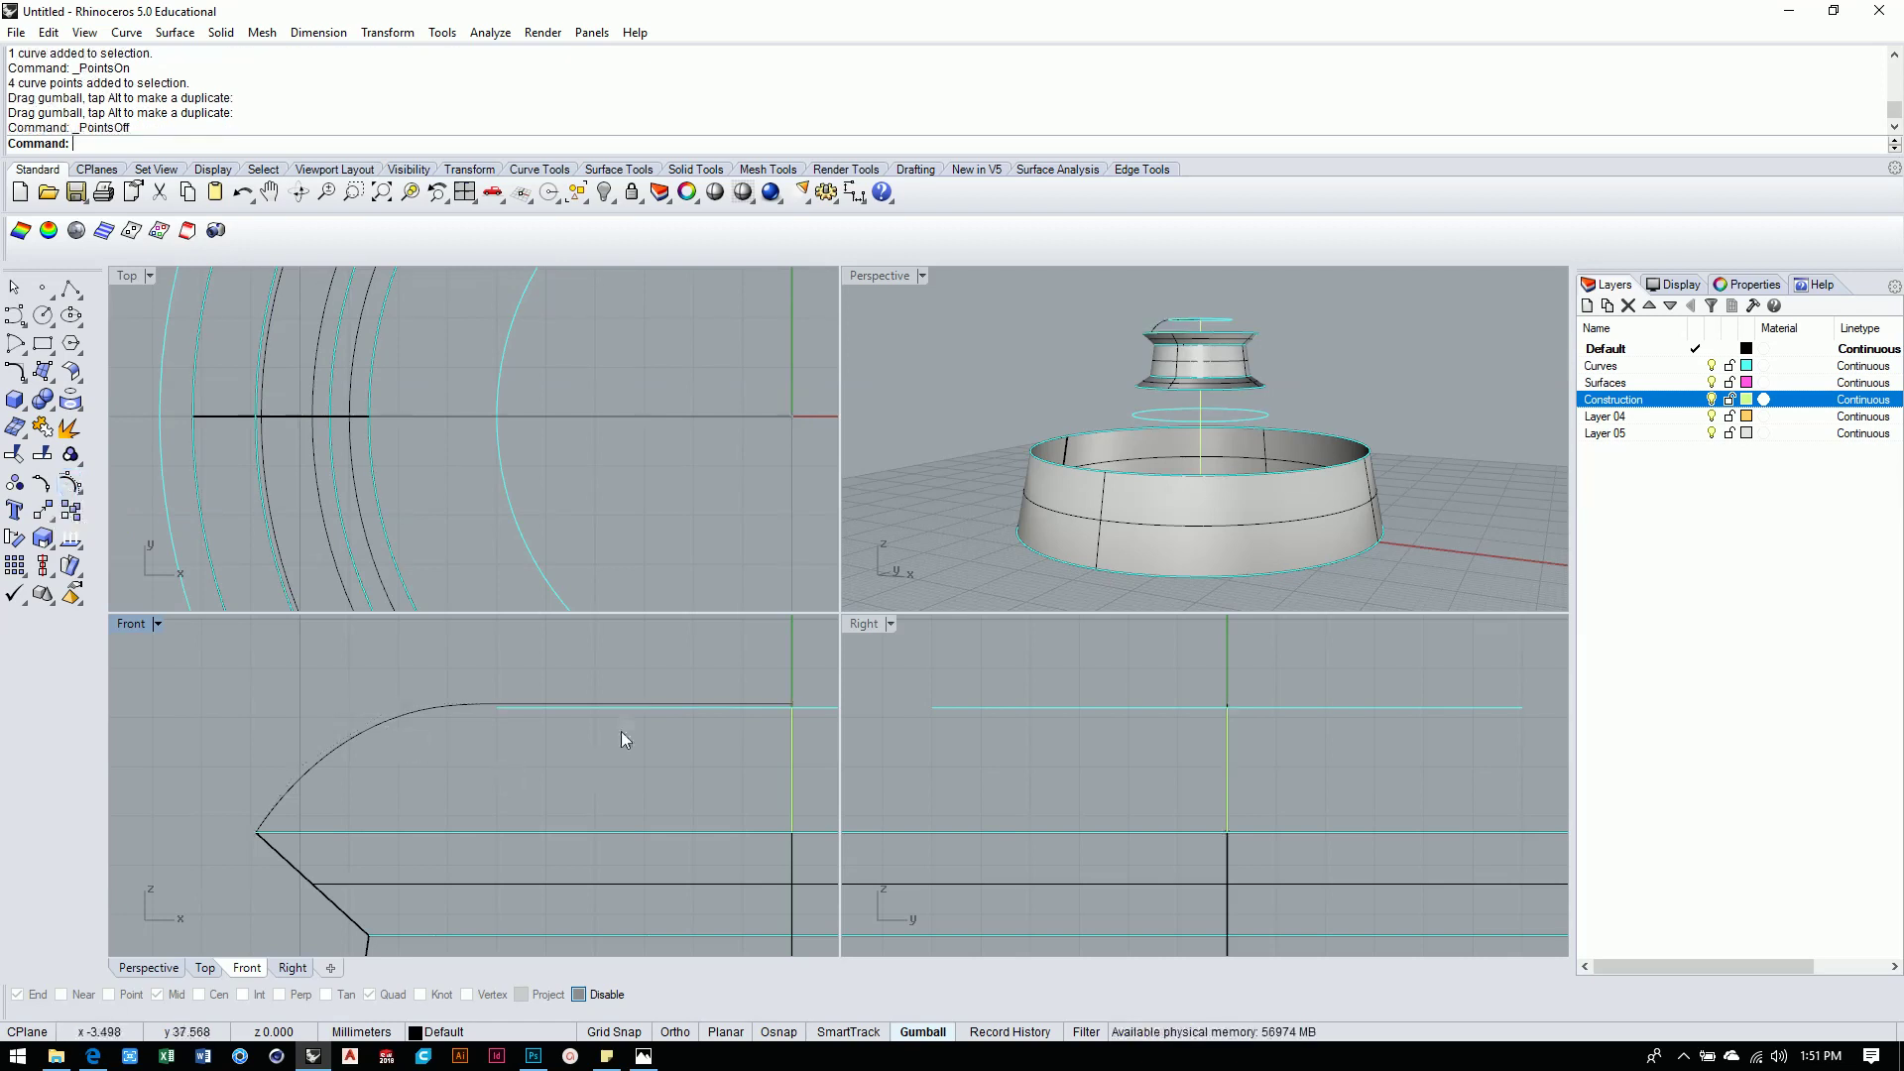
# Revolve the dome profile through a full circle about the vertical centre axis, and look over the resulting top in the Perspective view.
pyautogui.click(45, 372)
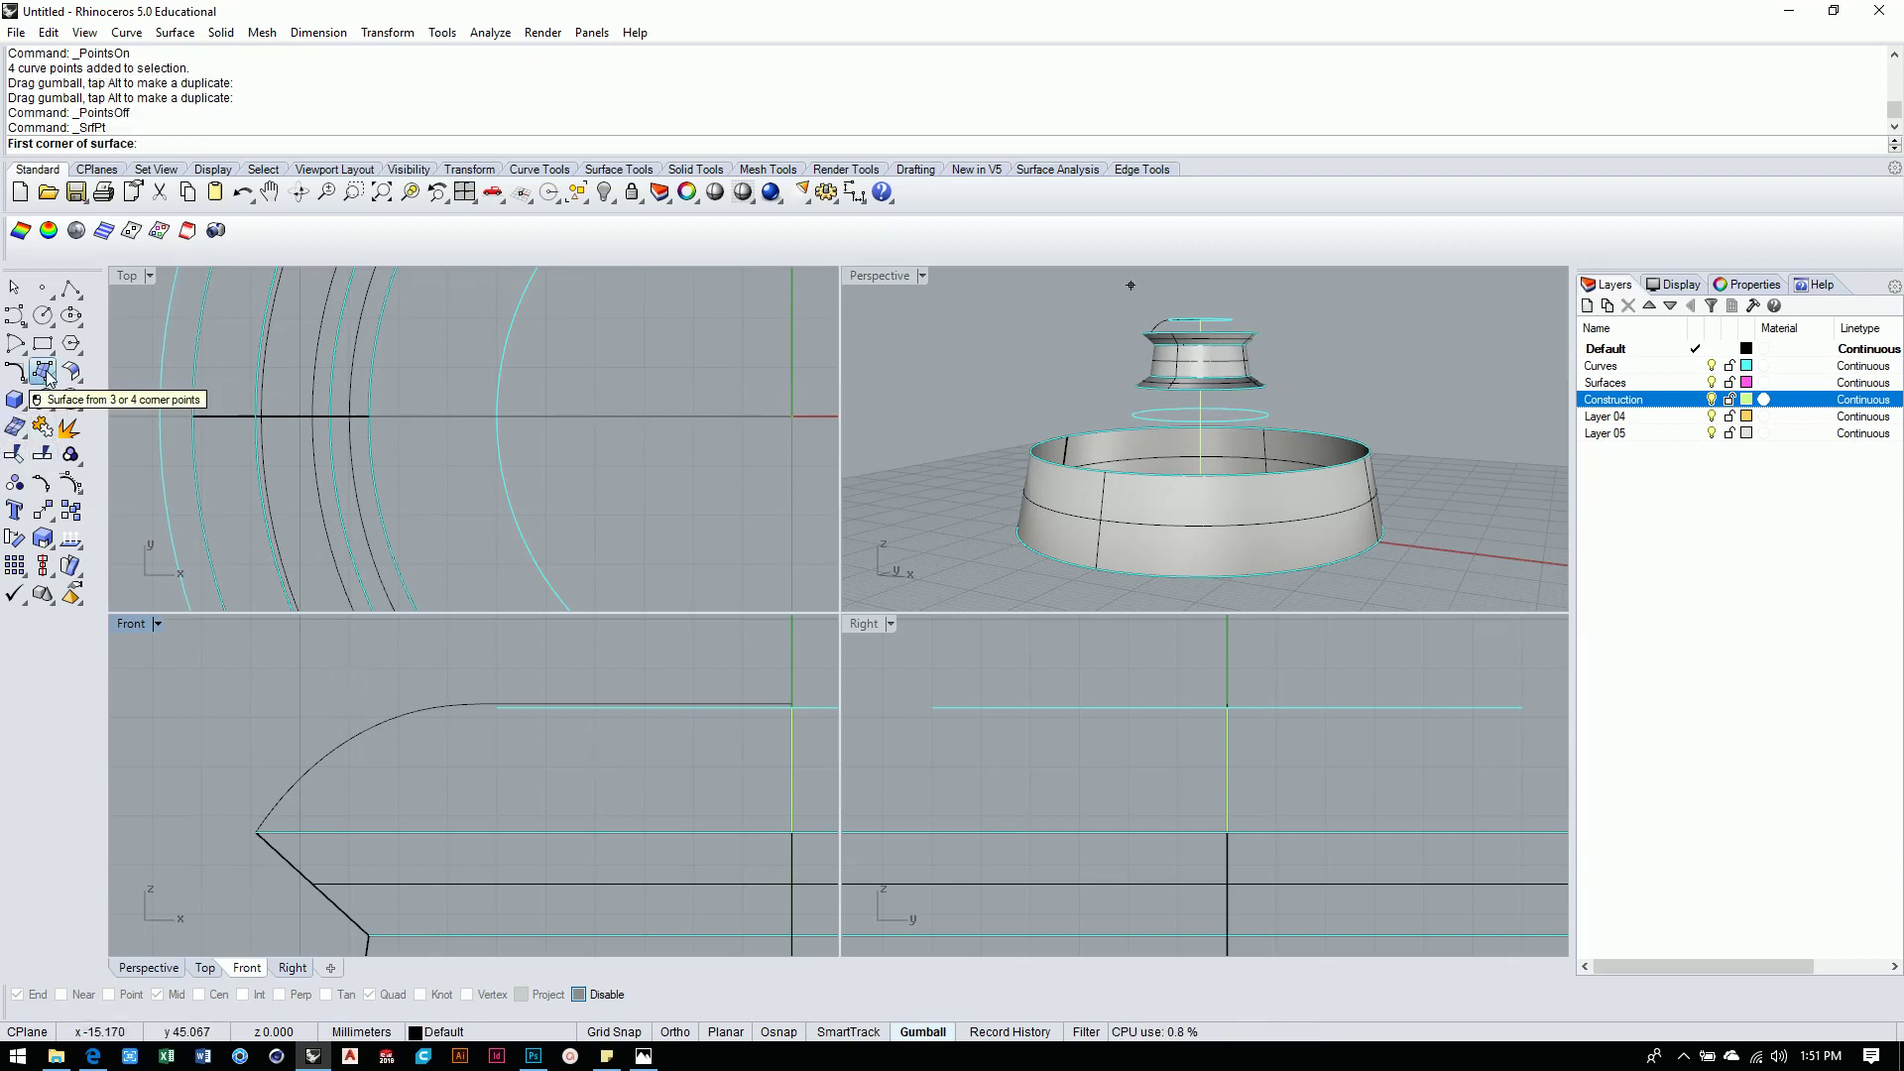
pyautogui.click(47, 377)
pyautogui.click(220, 438)
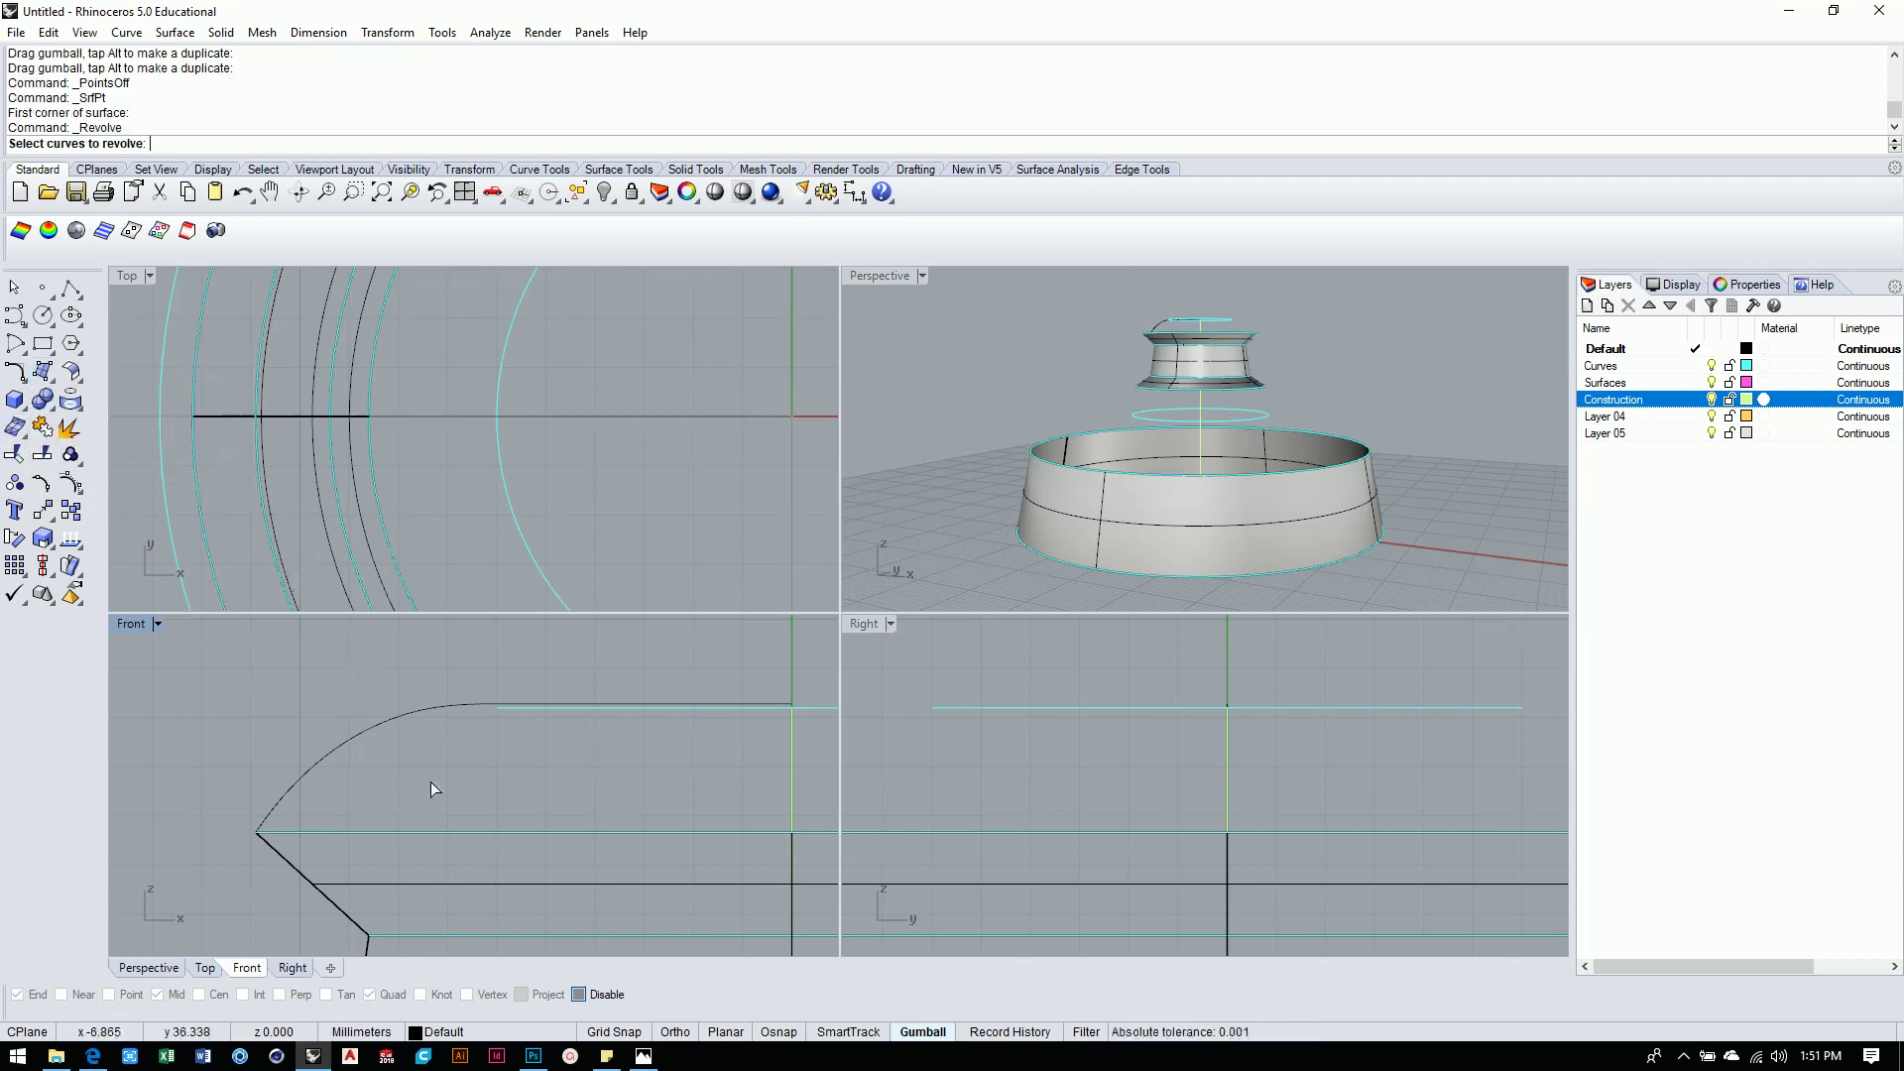
pyautogui.click(442, 710)
pyautogui.press('Return')
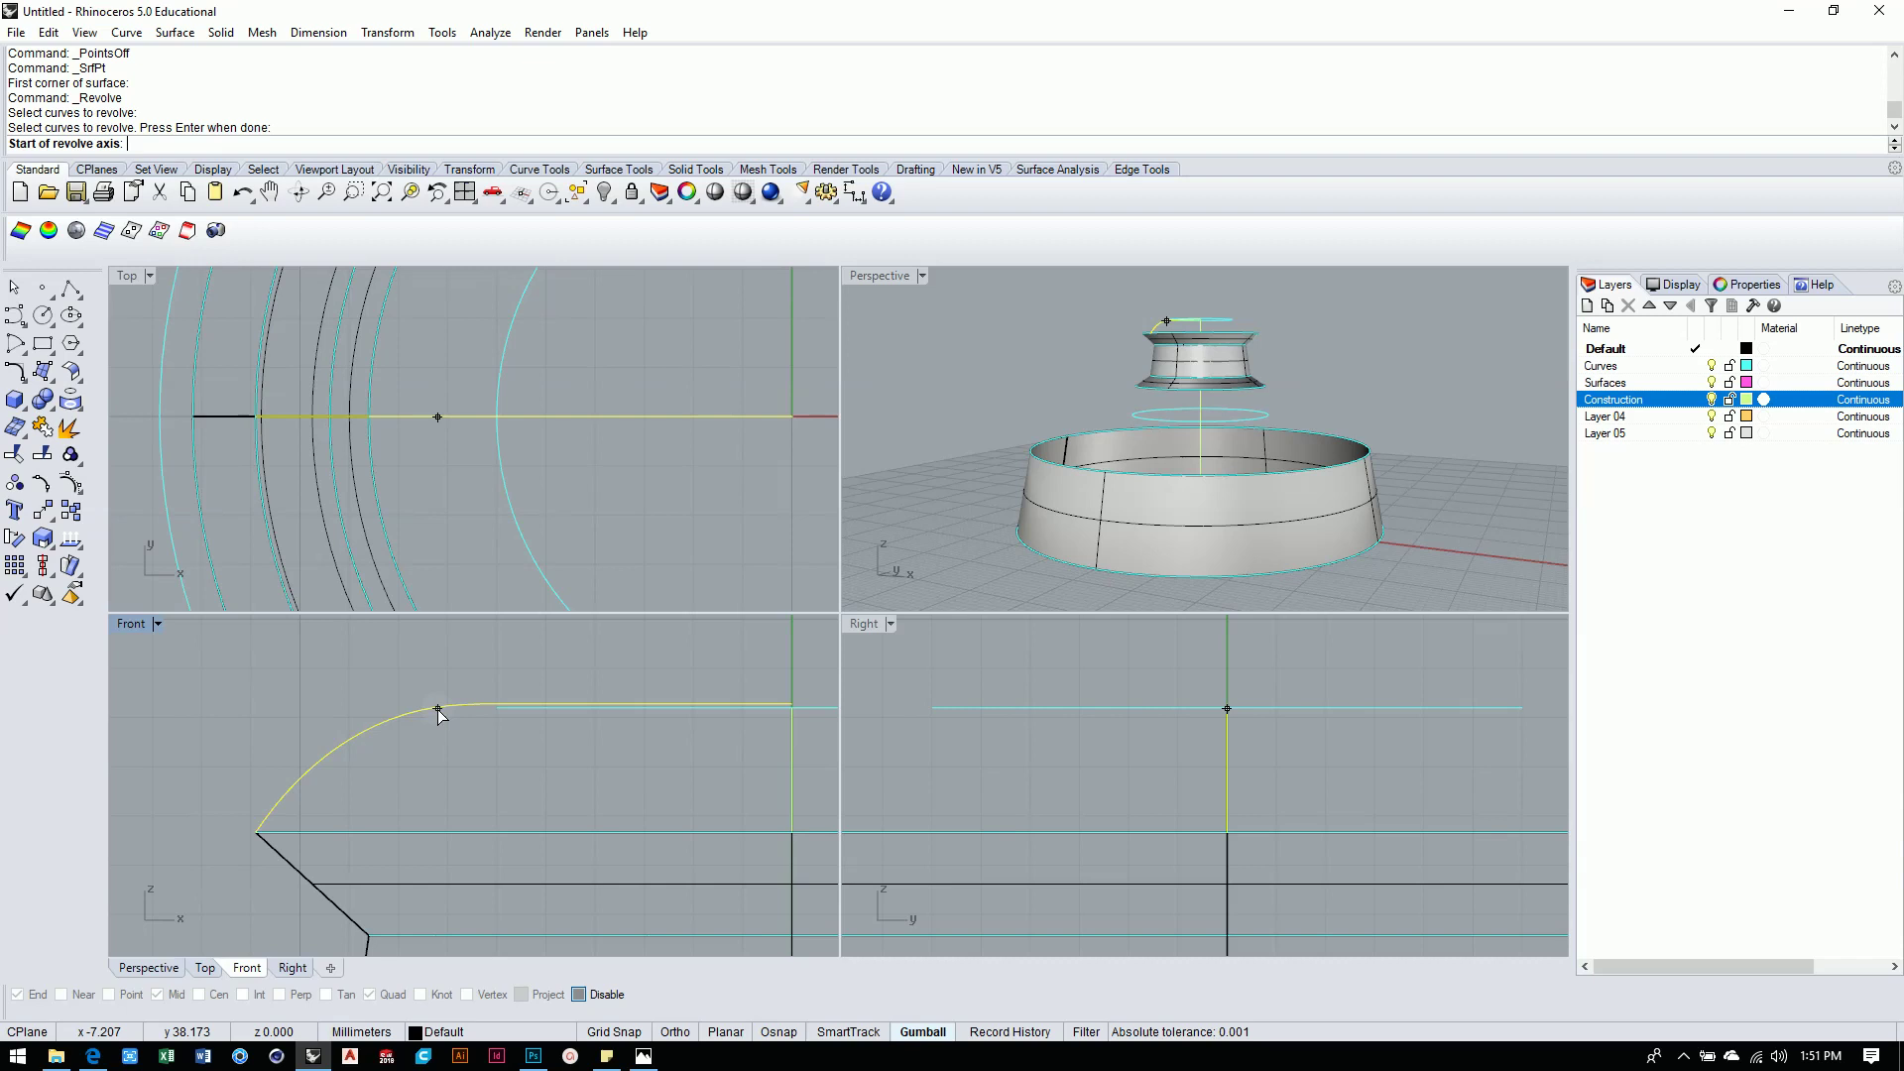
pyautogui.click(614, 1031)
pyautogui.click(791, 668)
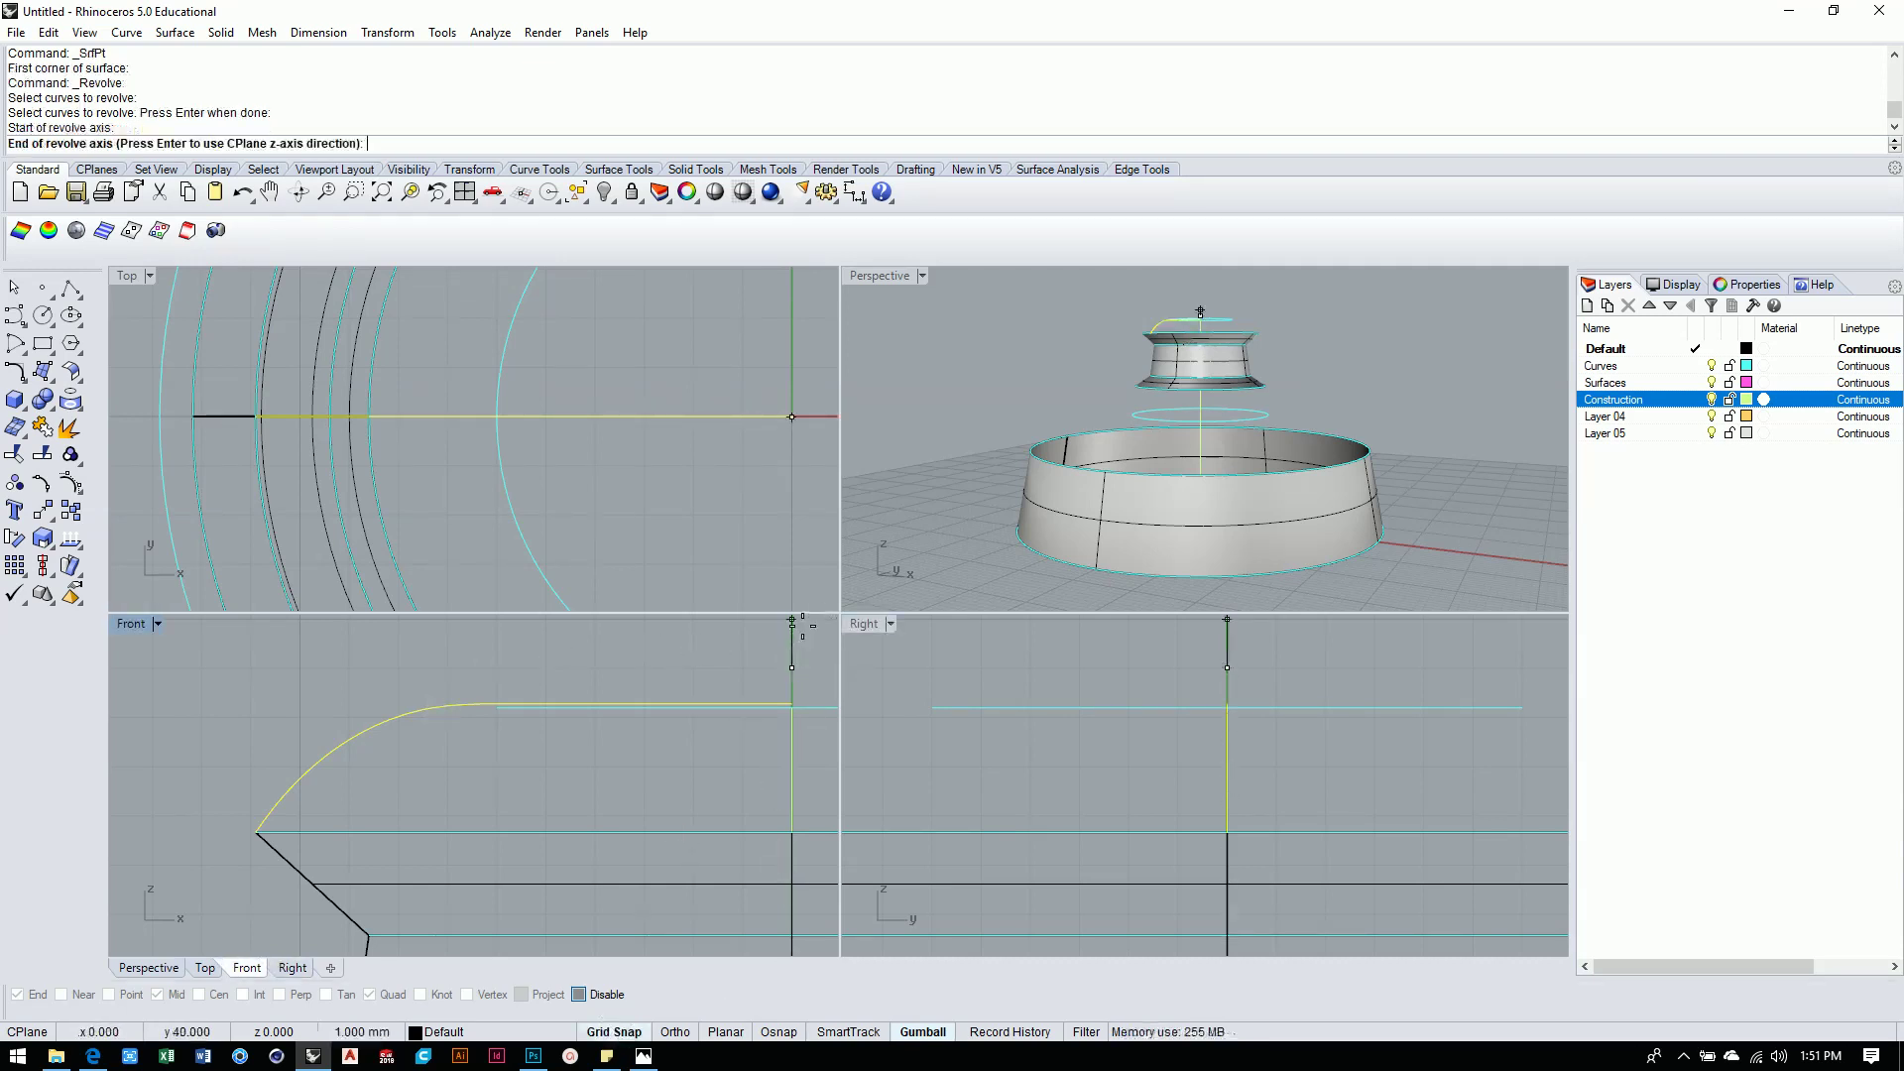
pyautogui.click(791, 621)
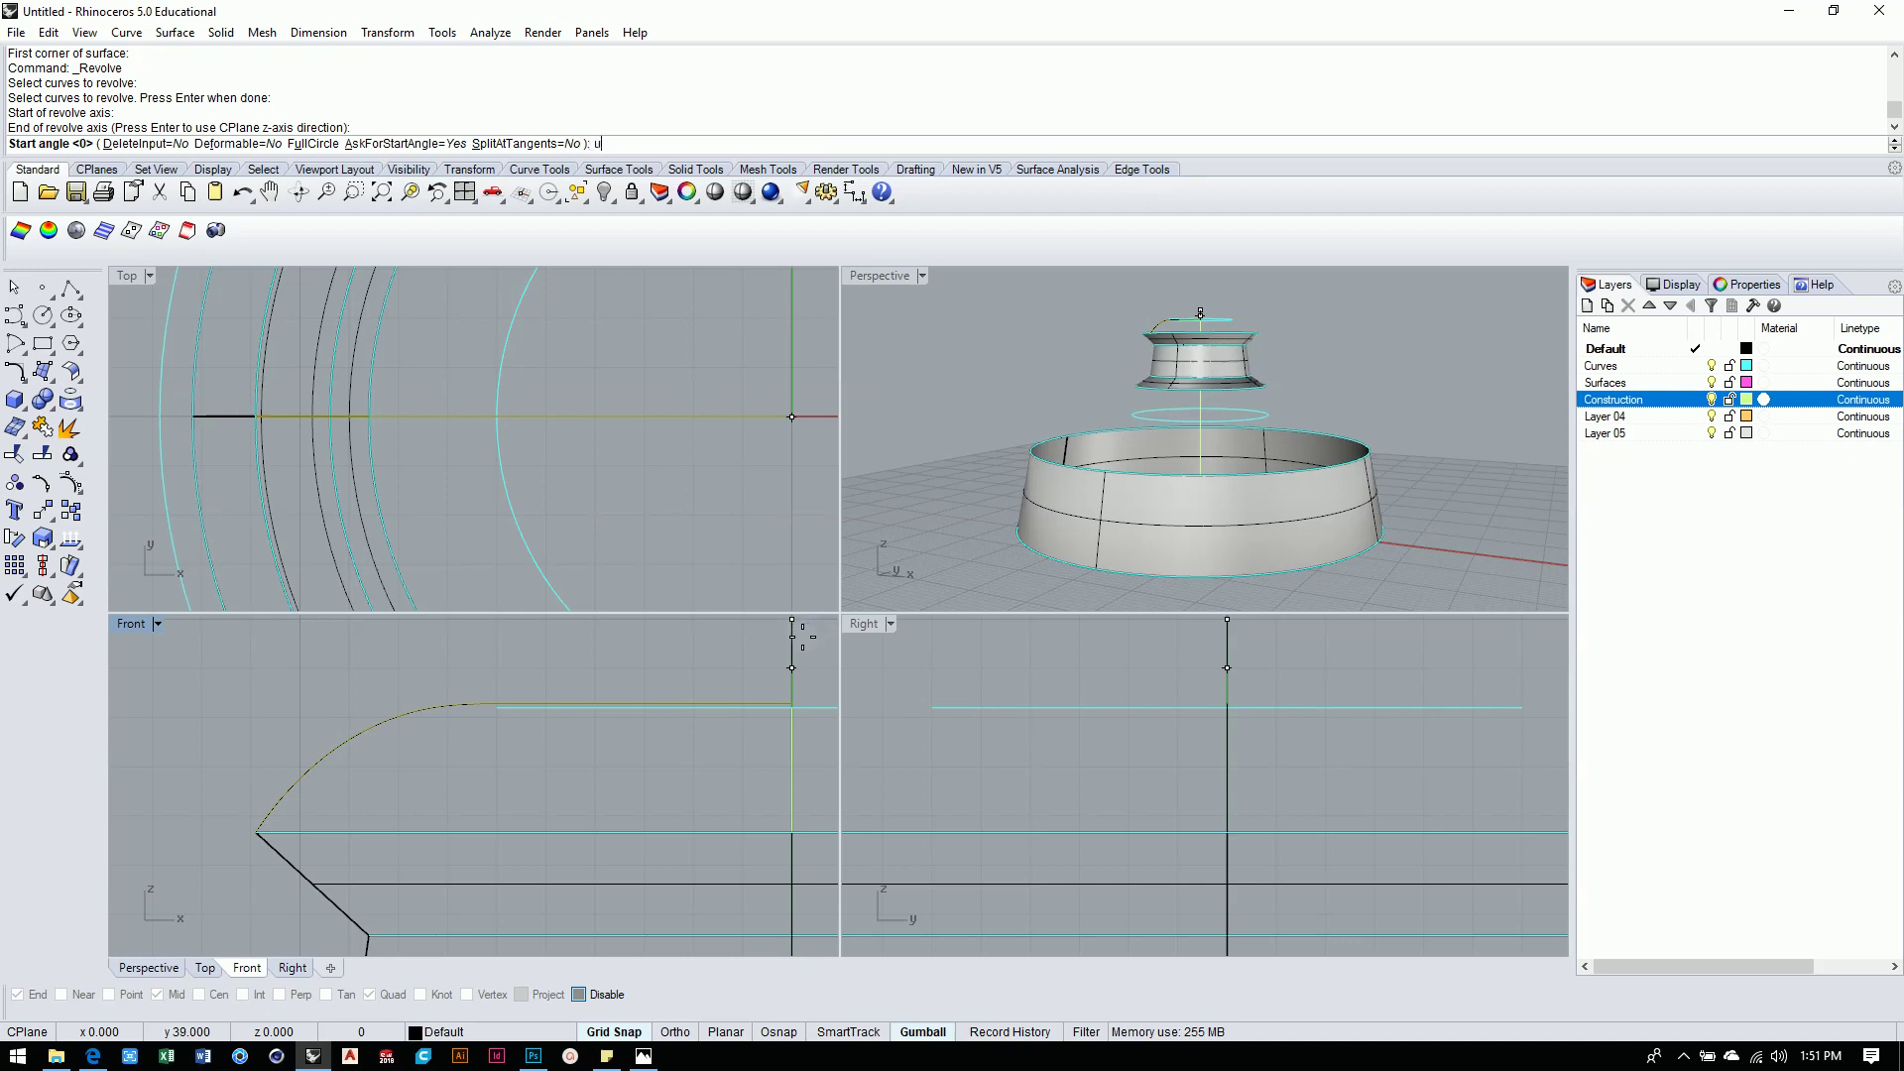
pyautogui.press('Return')
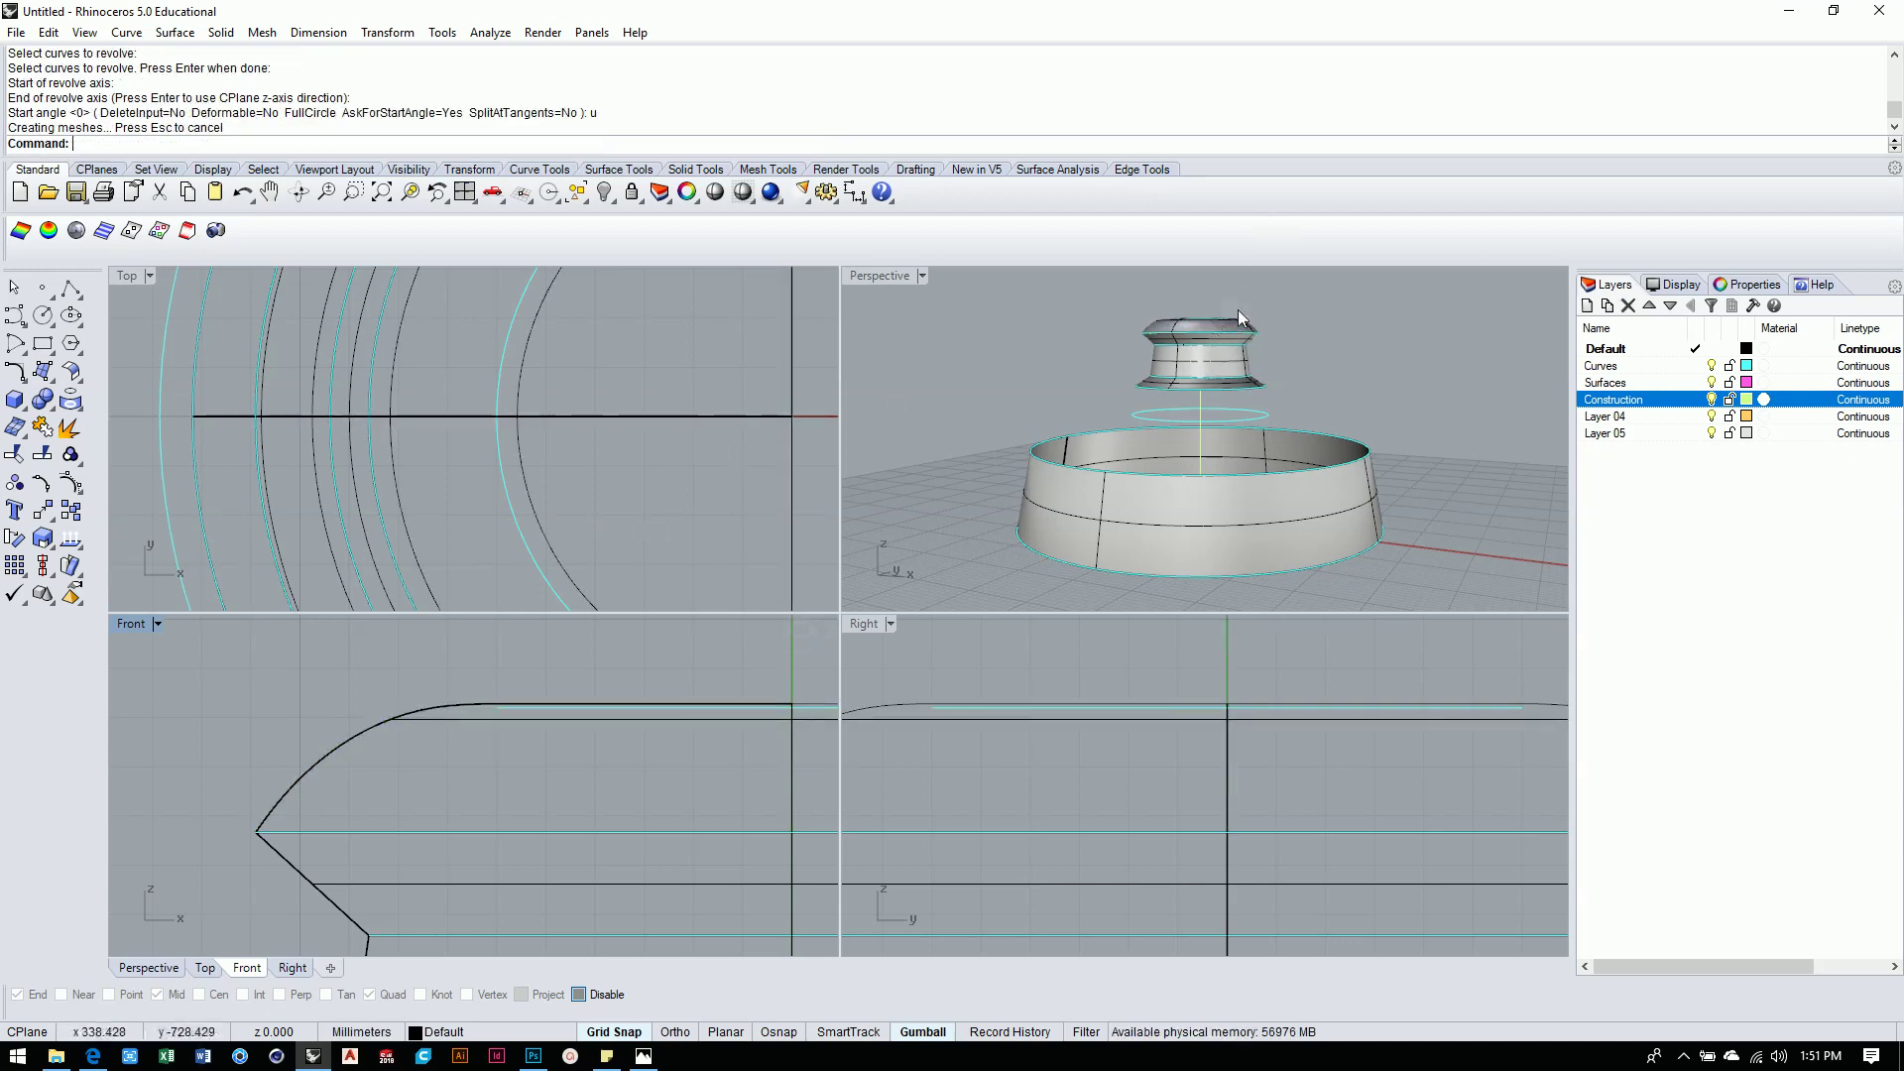
pyautogui.scroll(2, 1238, 310)
pyautogui.keyDown('shift'); pyautogui.moveTo(1238, 310); pyautogui.dragTo(1273, 448, button='right'); pyautogui.keyUp('shift')
pyautogui.scroll(5, 1206, 432)
pyautogui.scroll(-5, 1227, 436)
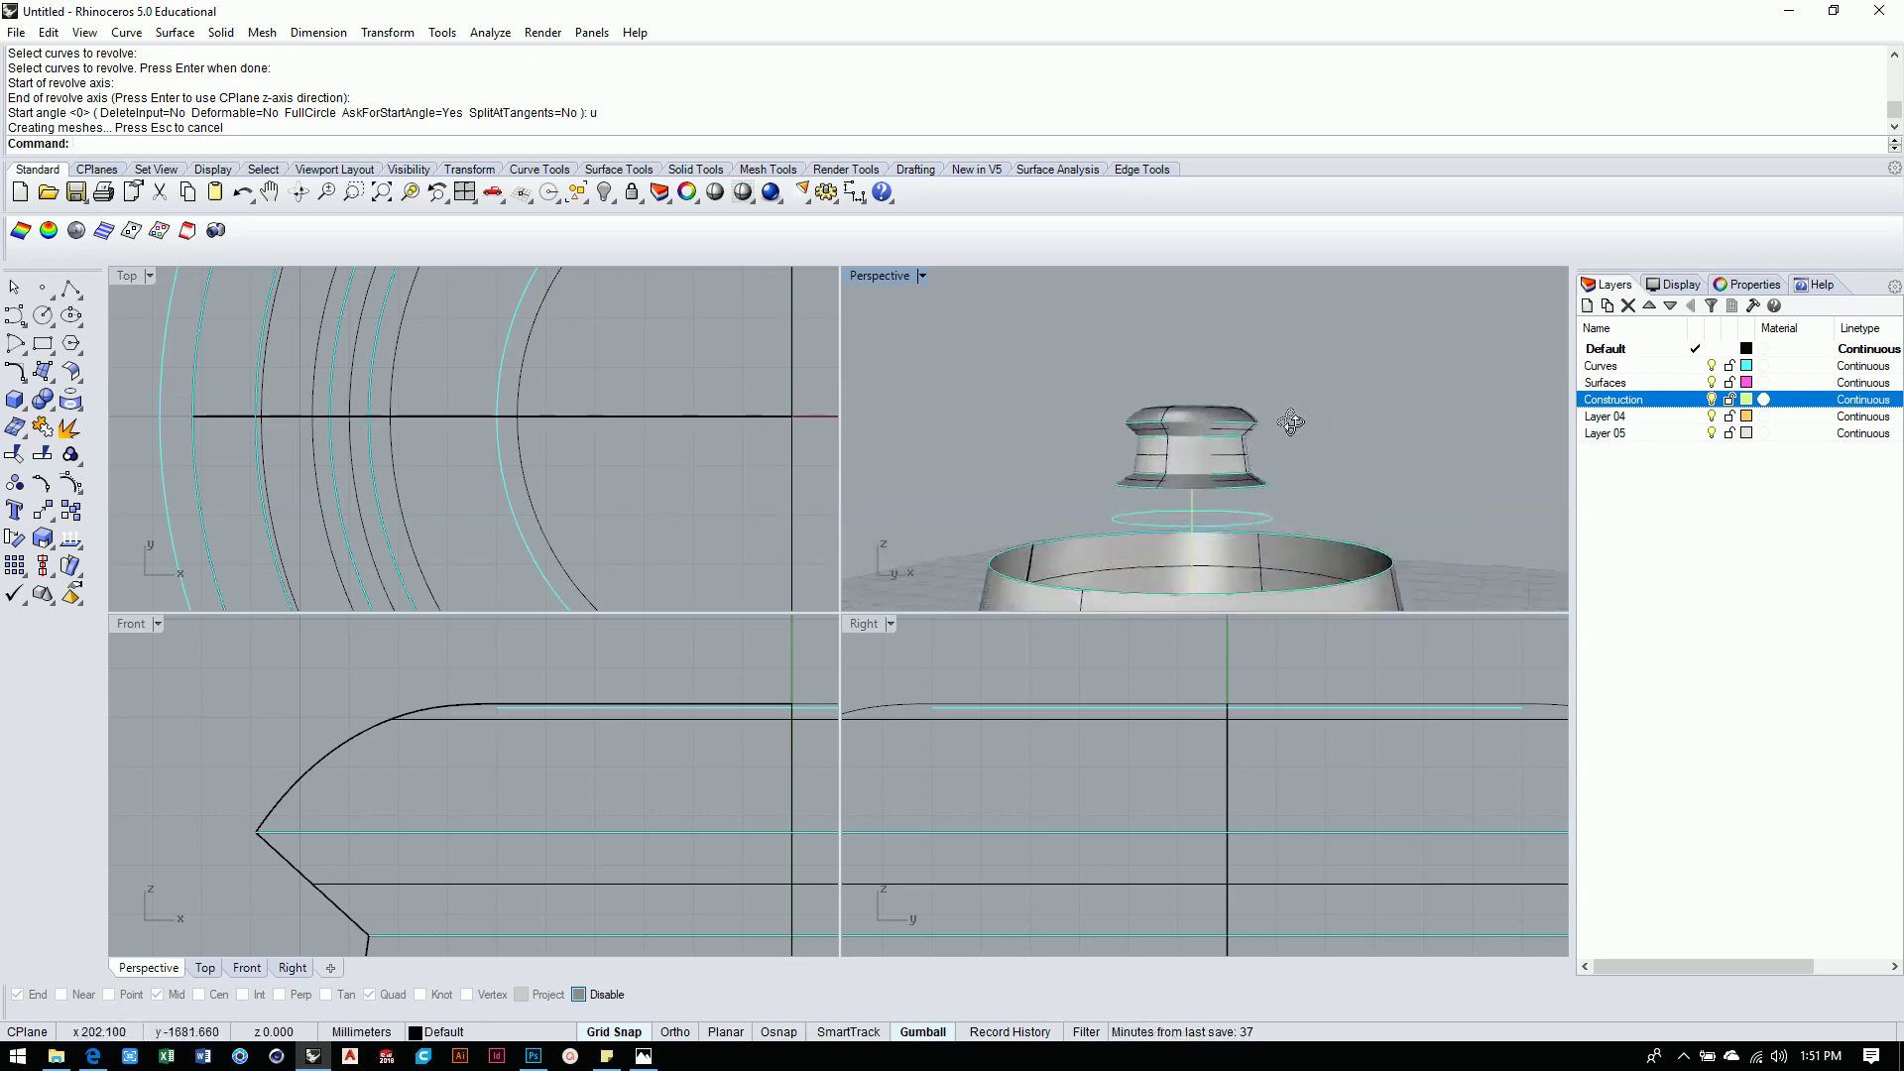
# With object snaps on, draw a degree 3 shoulder curve in the maximized Front view from the base's upper left end to the neck's lower left end.
pyautogui.hotkey('ctrl', 'shift', 'e')
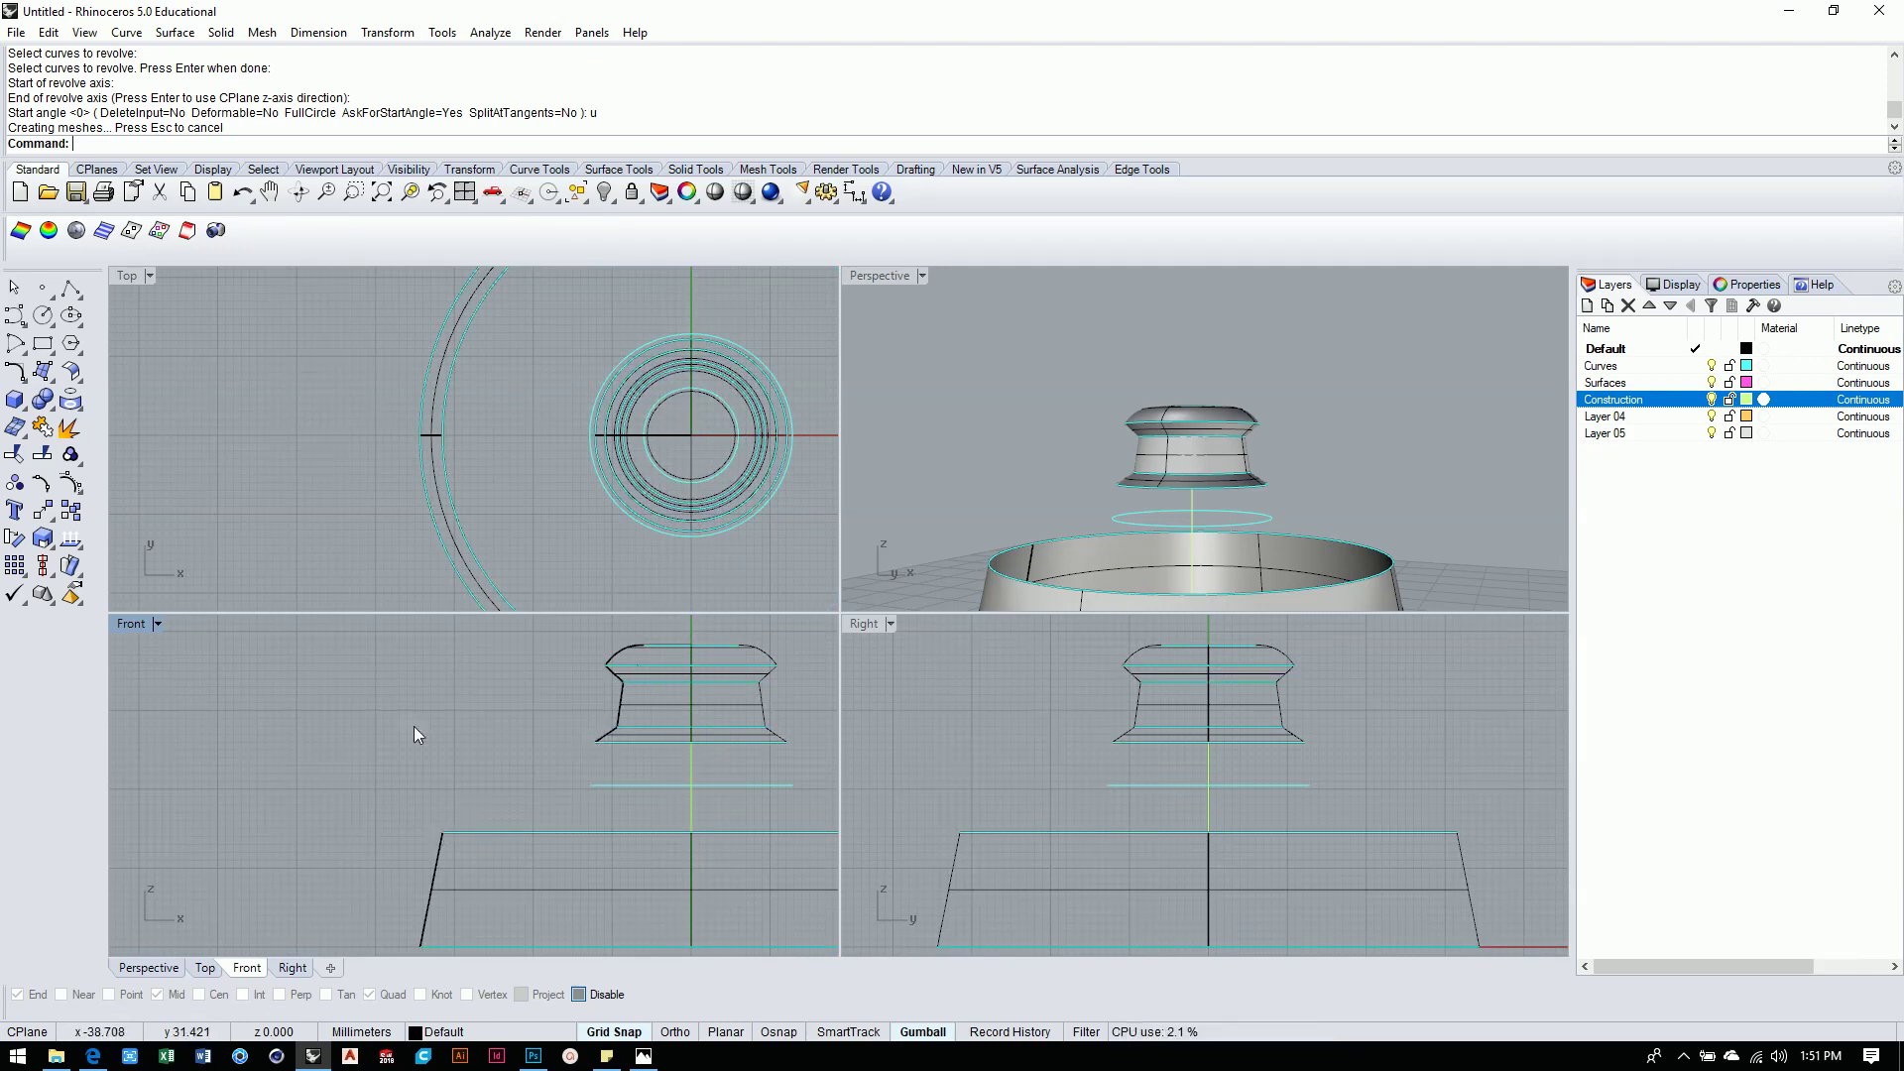
pyautogui.click(16, 318)
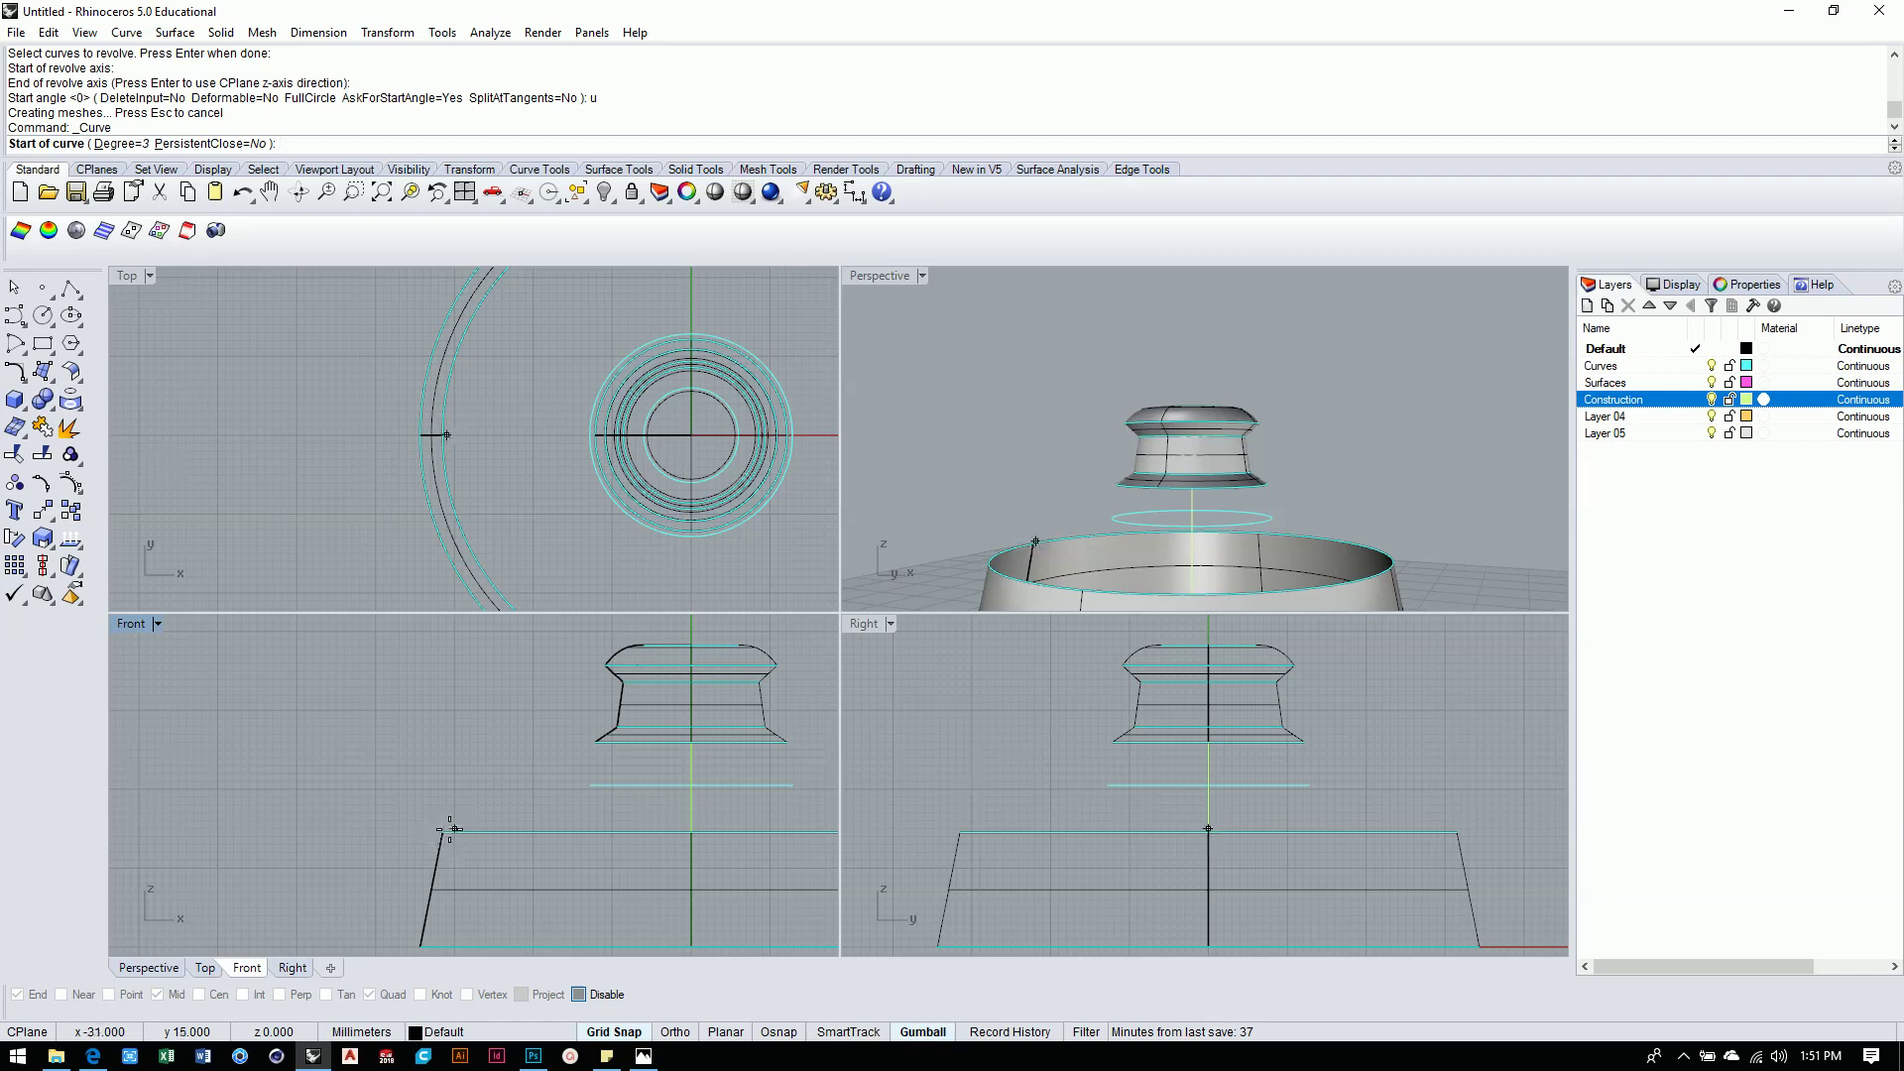
pyautogui.scroll(3, 447, 836)
pyautogui.click(132, 625)
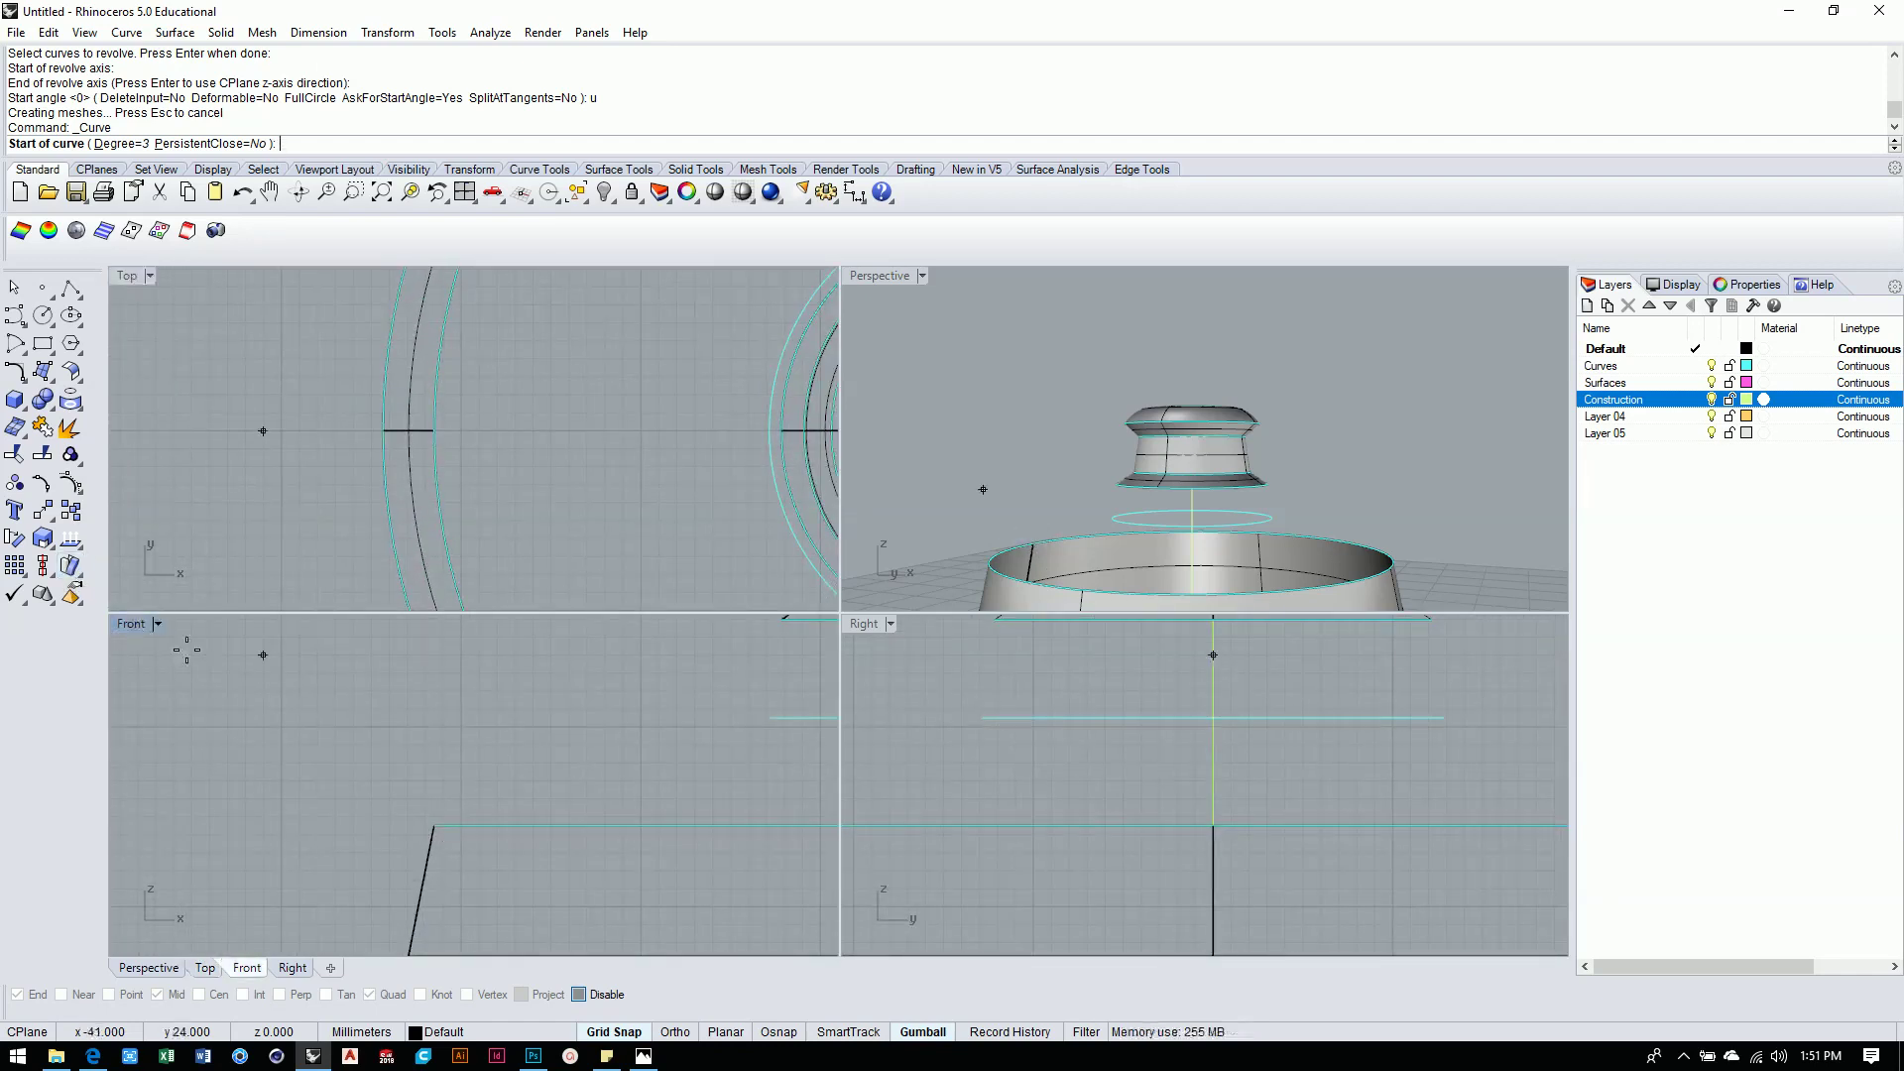
pyautogui.doubleClick(133, 625)
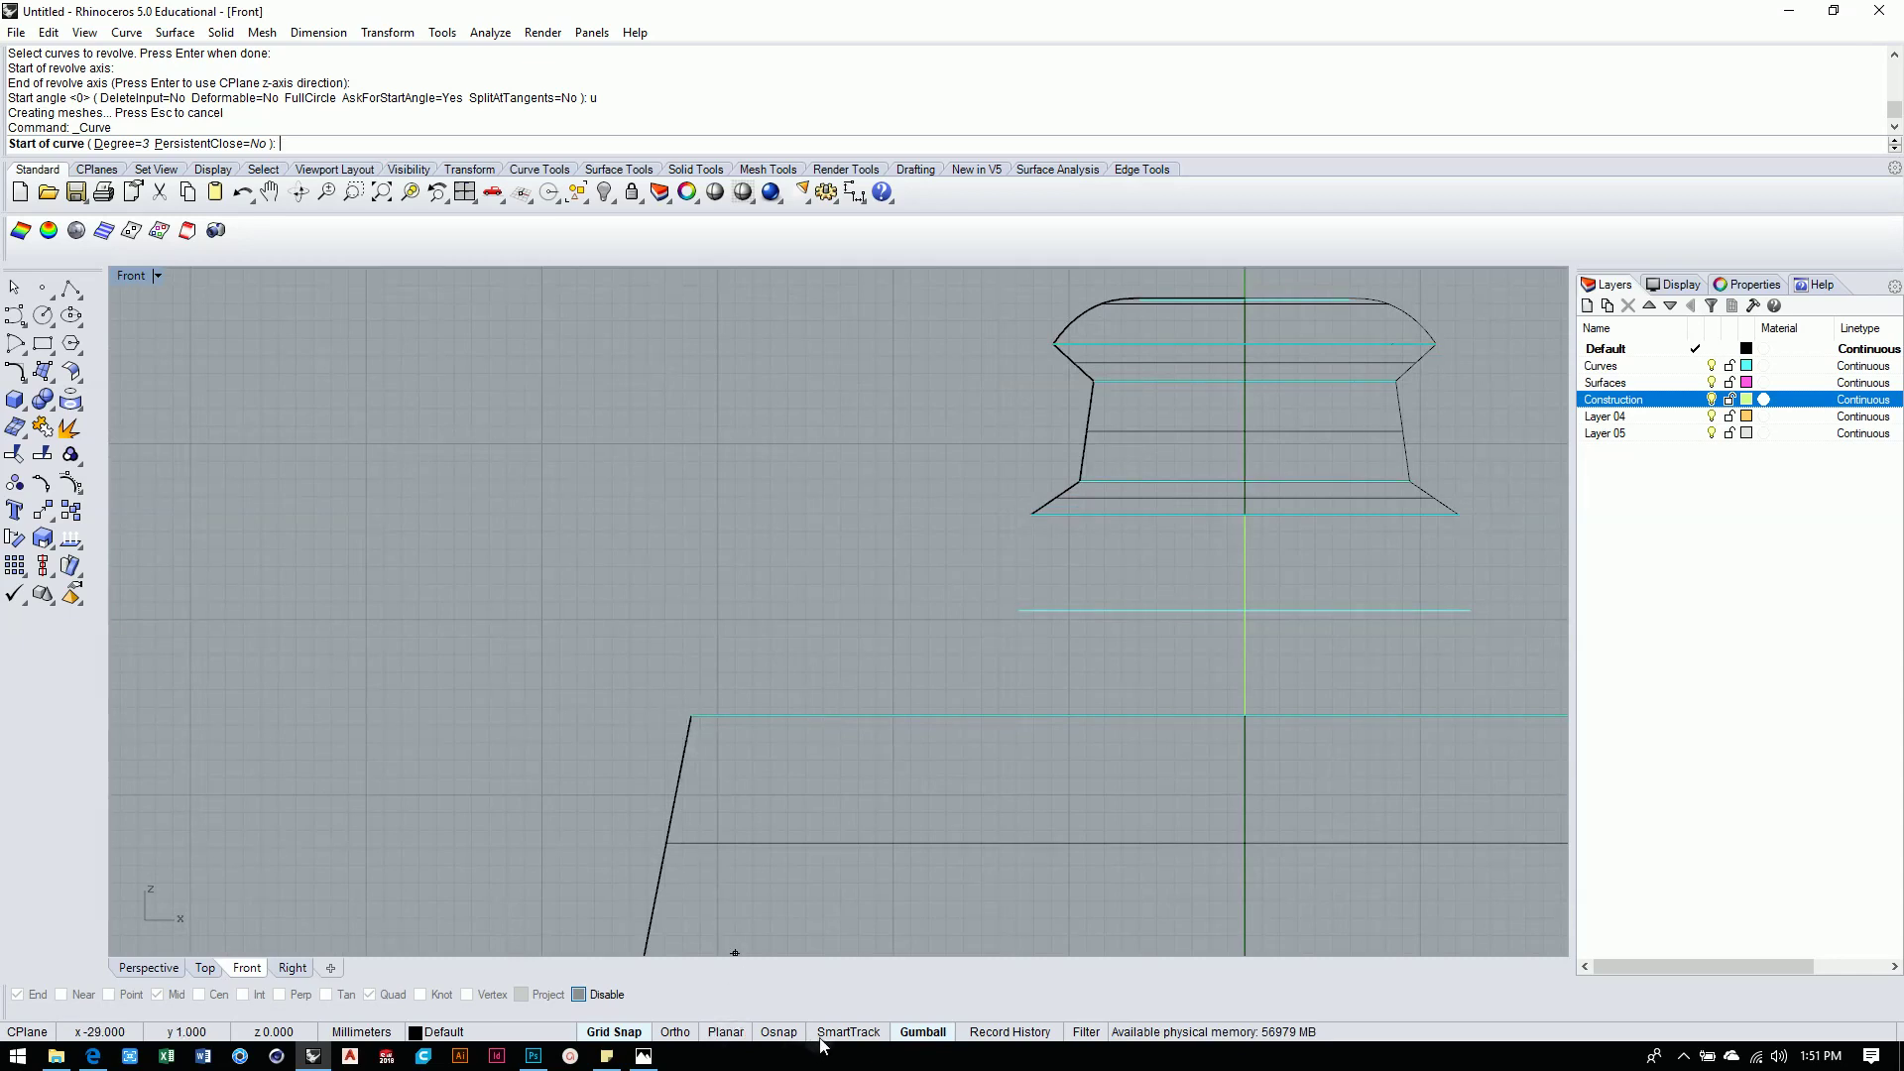
pyautogui.click(779, 1031)
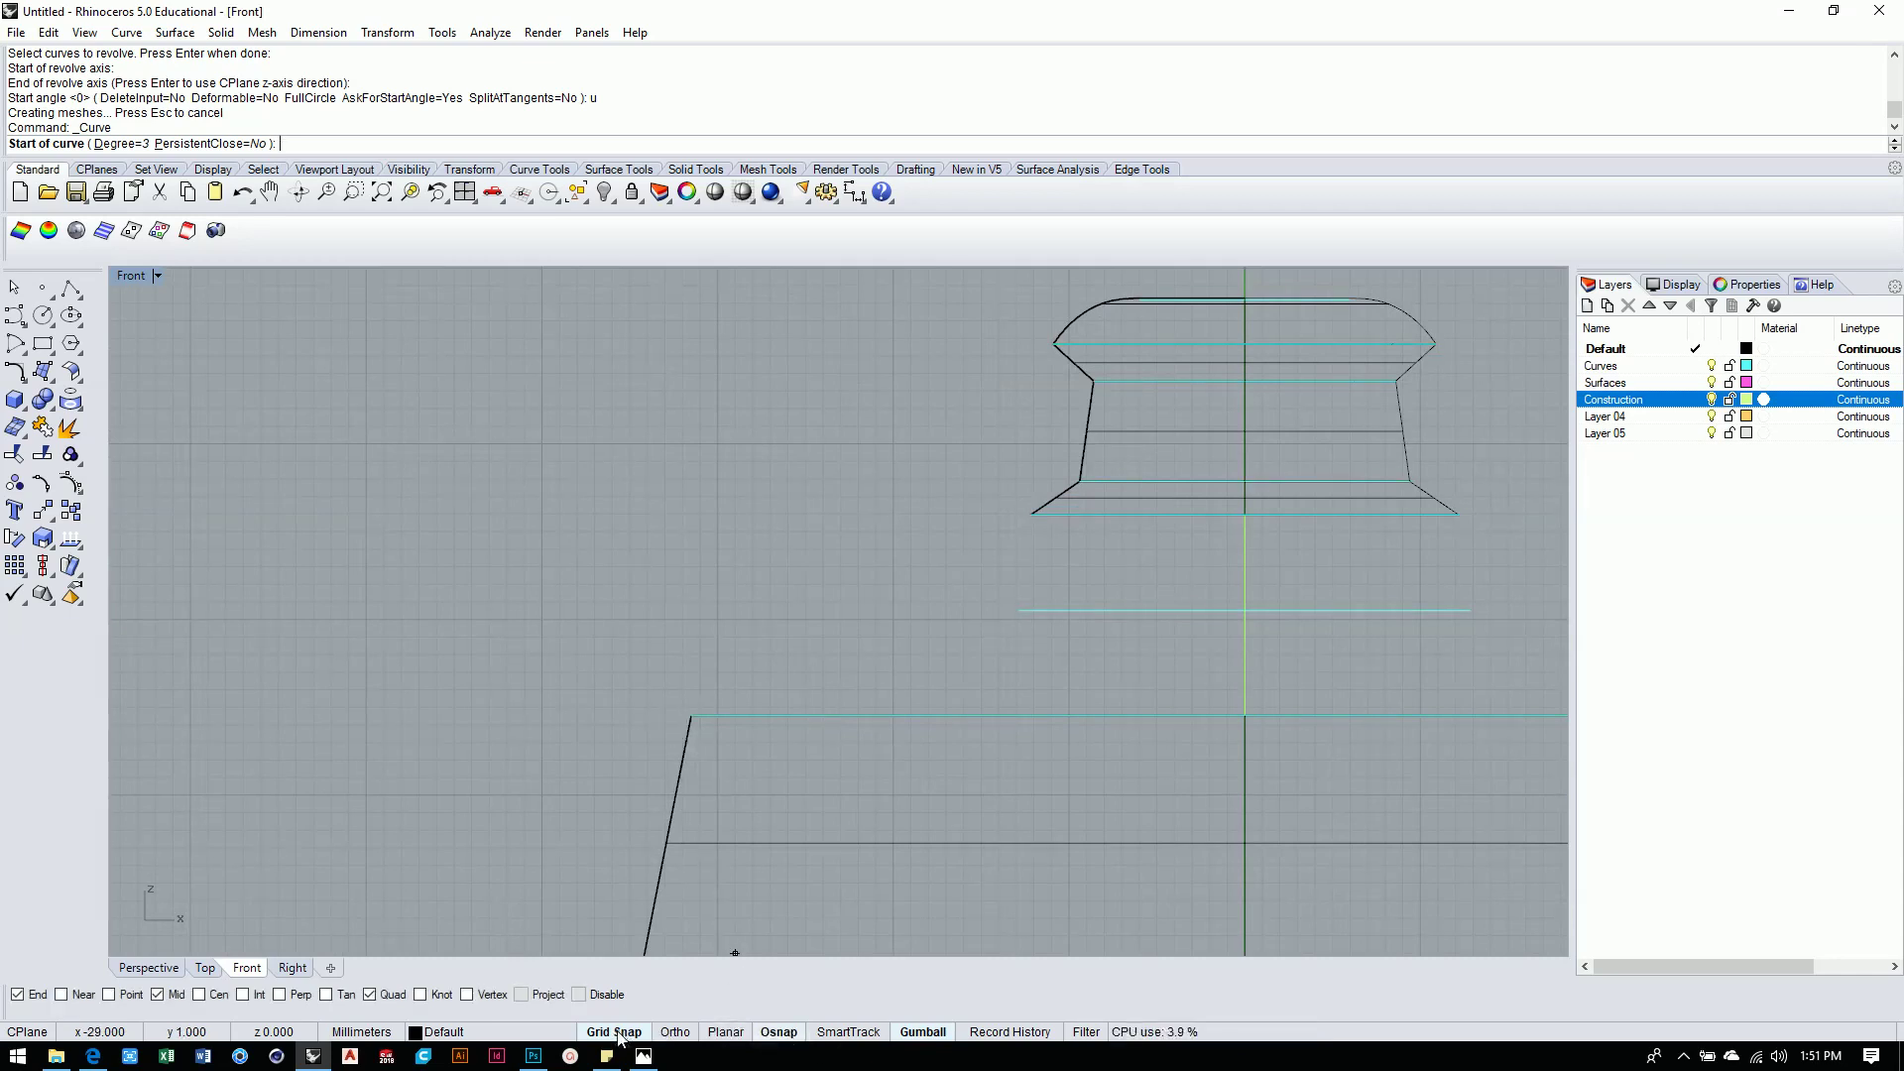
pyautogui.click(692, 716)
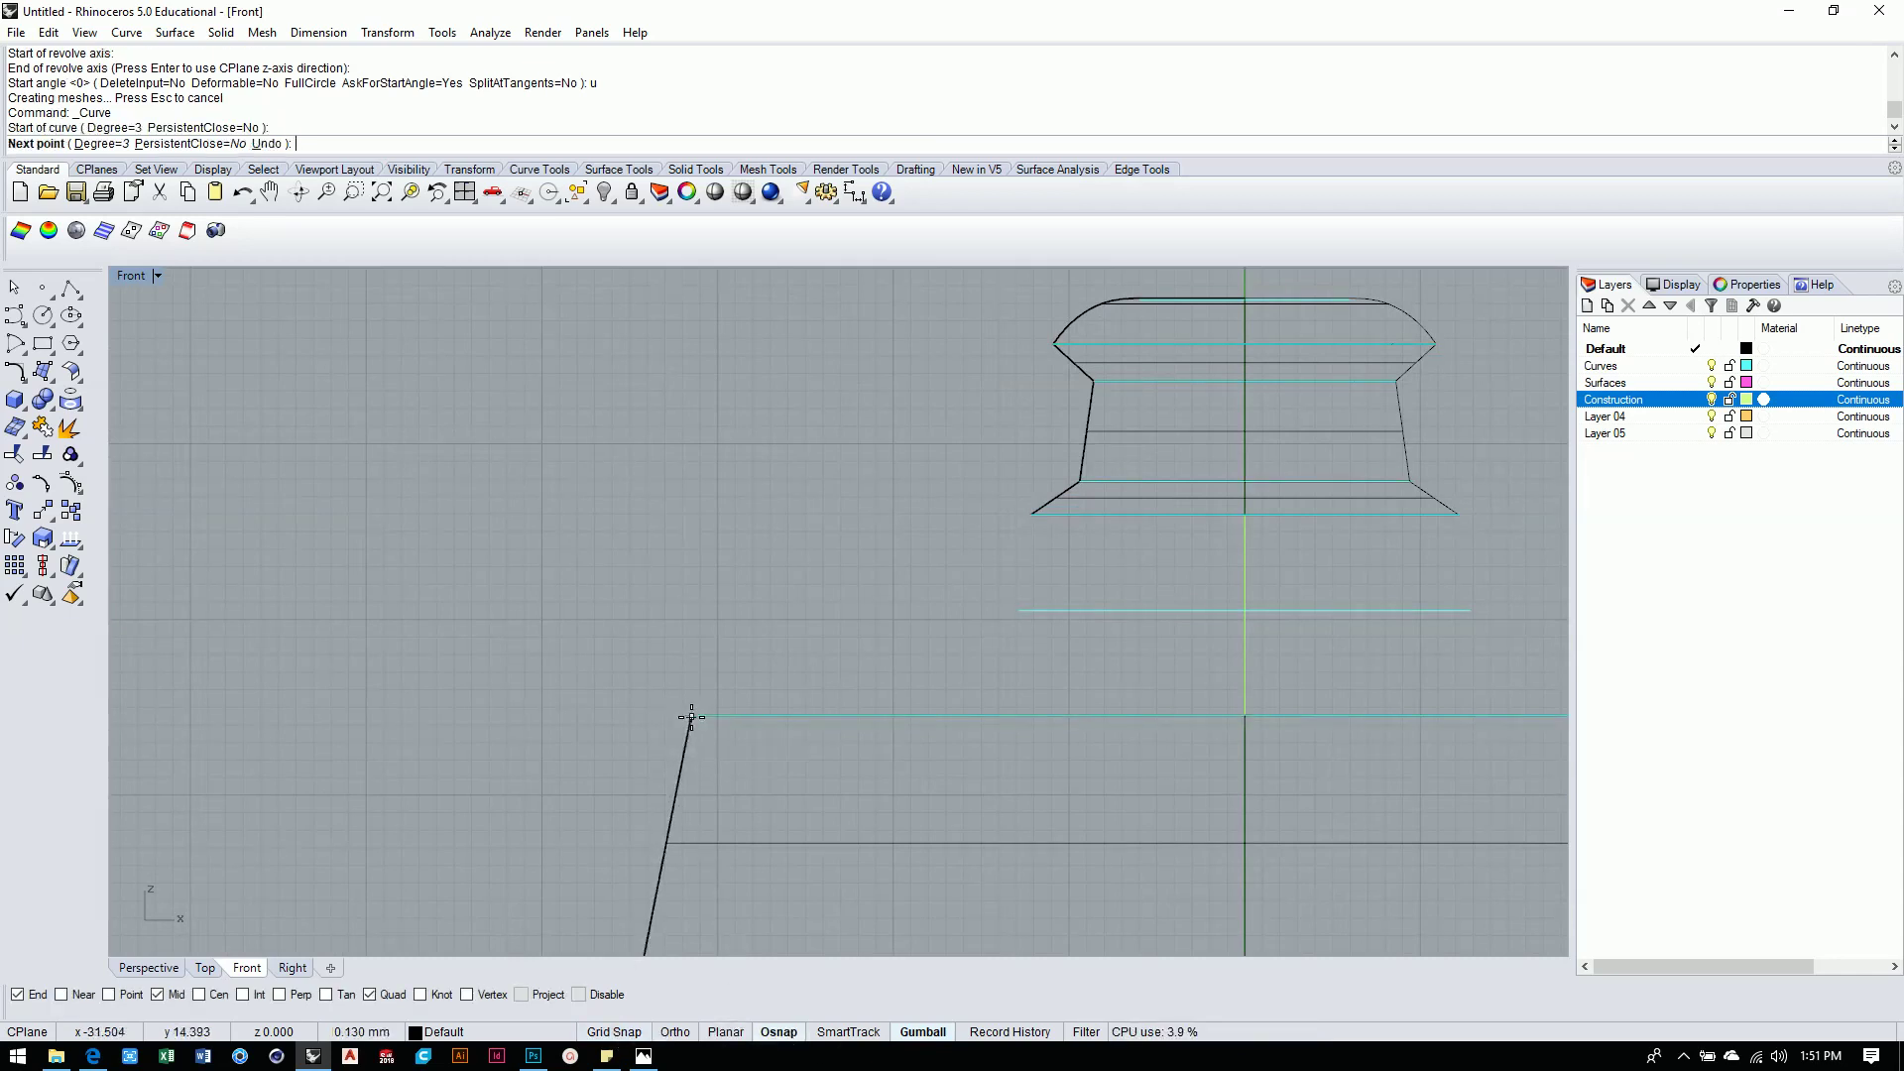
pyautogui.click(838, 710)
pyautogui.click(960, 699)
pyautogui.click(1005, 684)
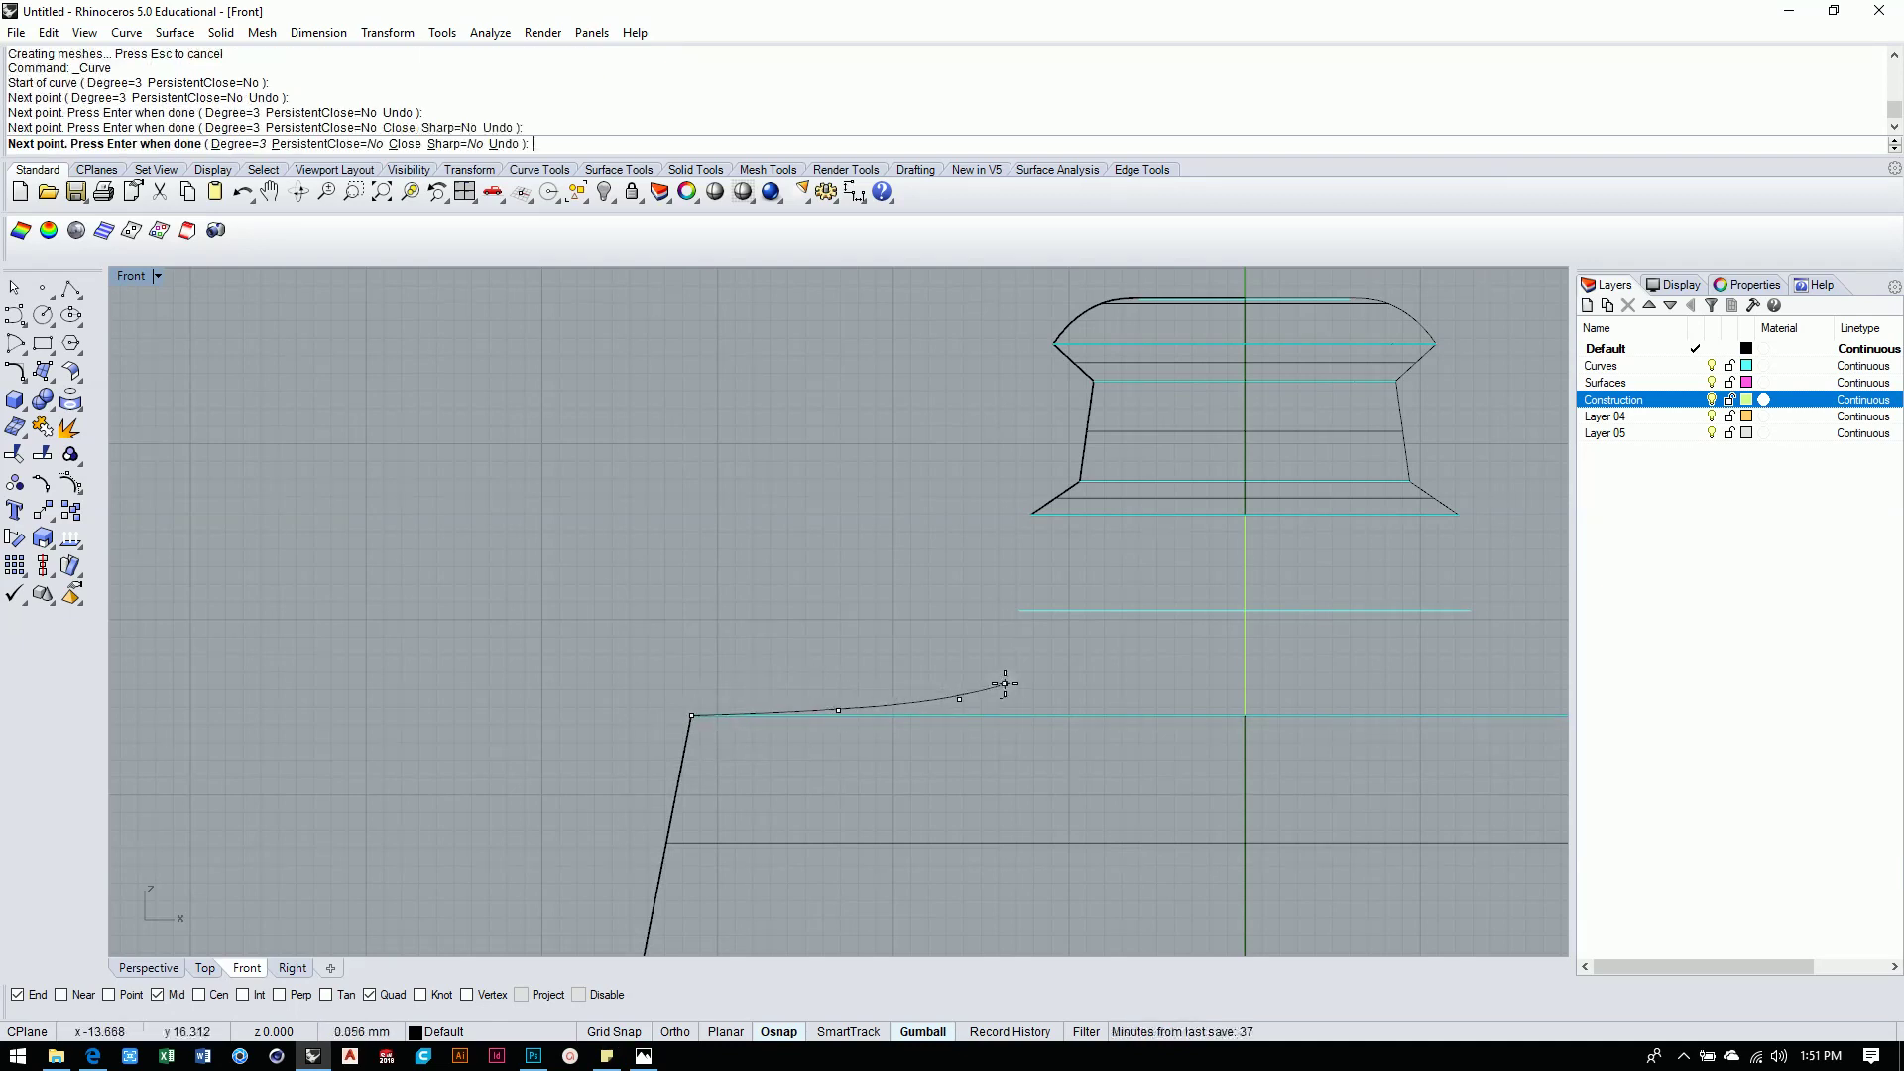
pyautogui.click(1023, 658)
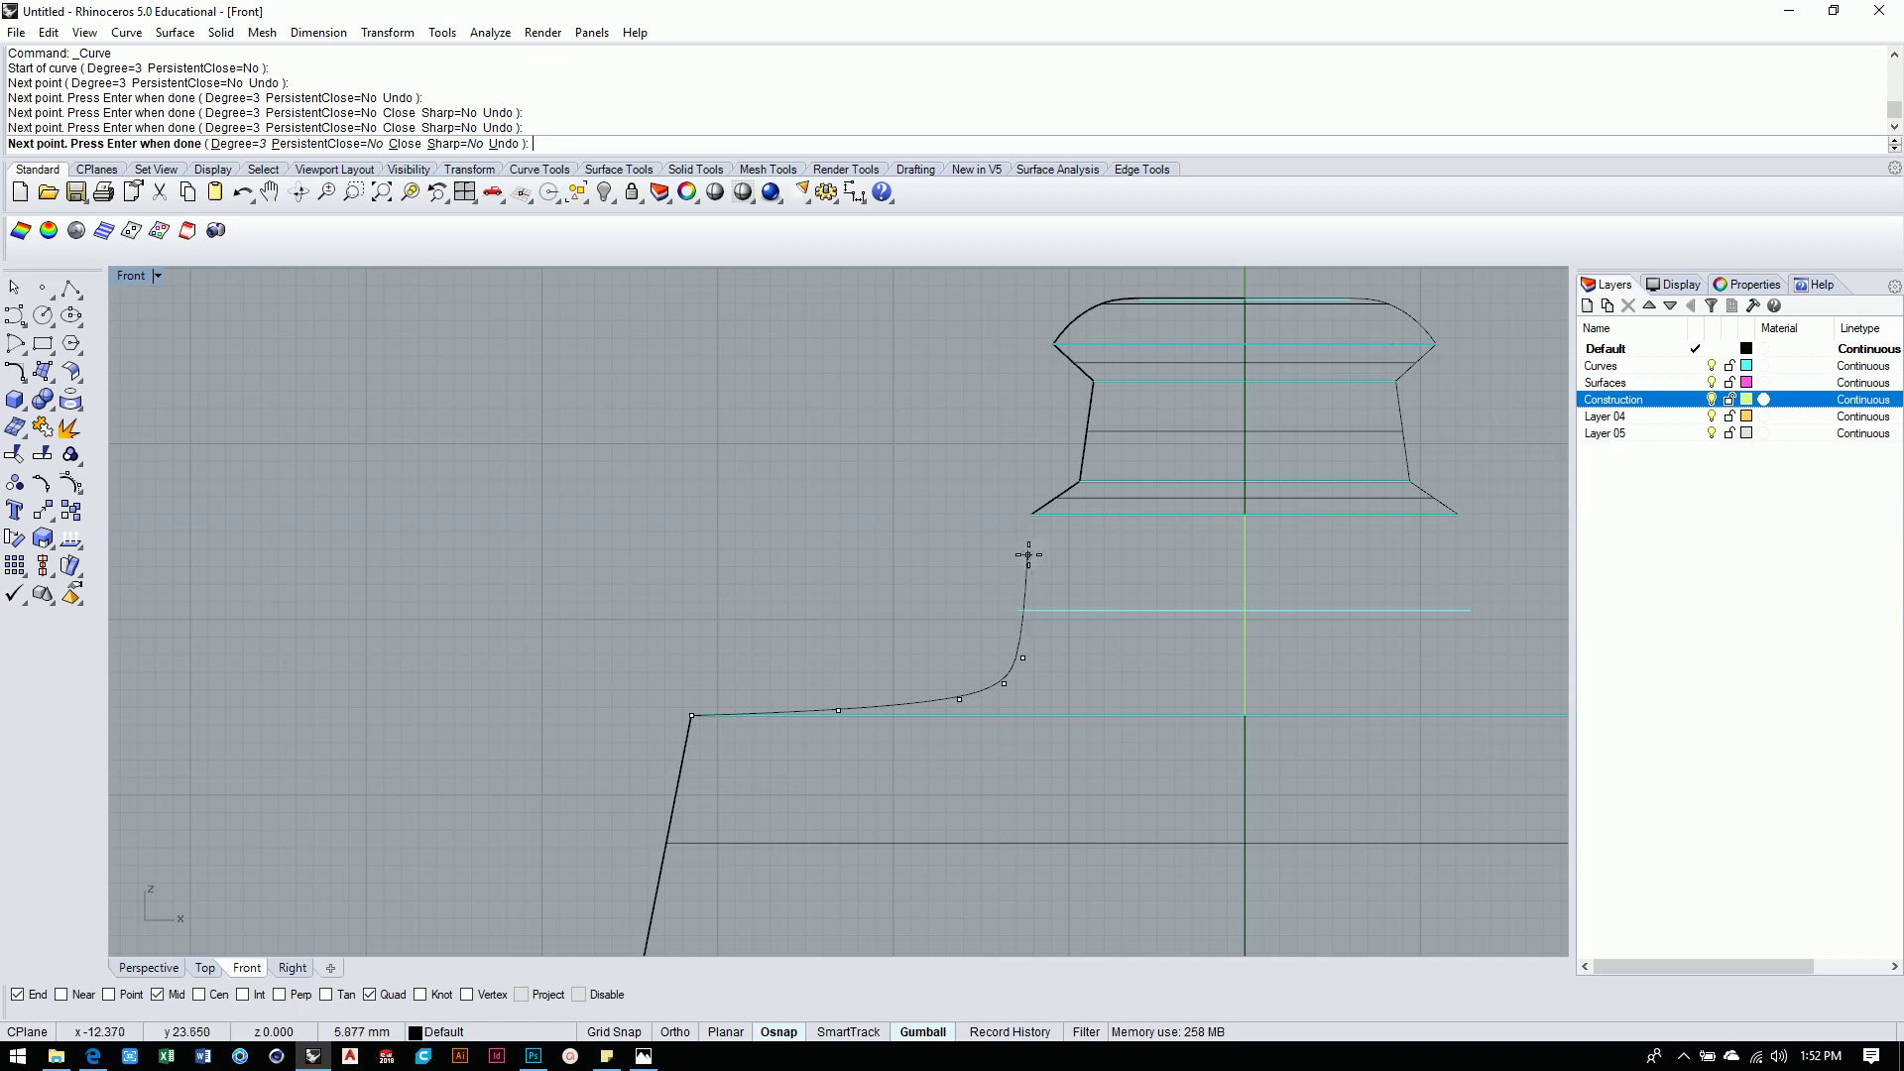
pyautogui.click(1030, 558)
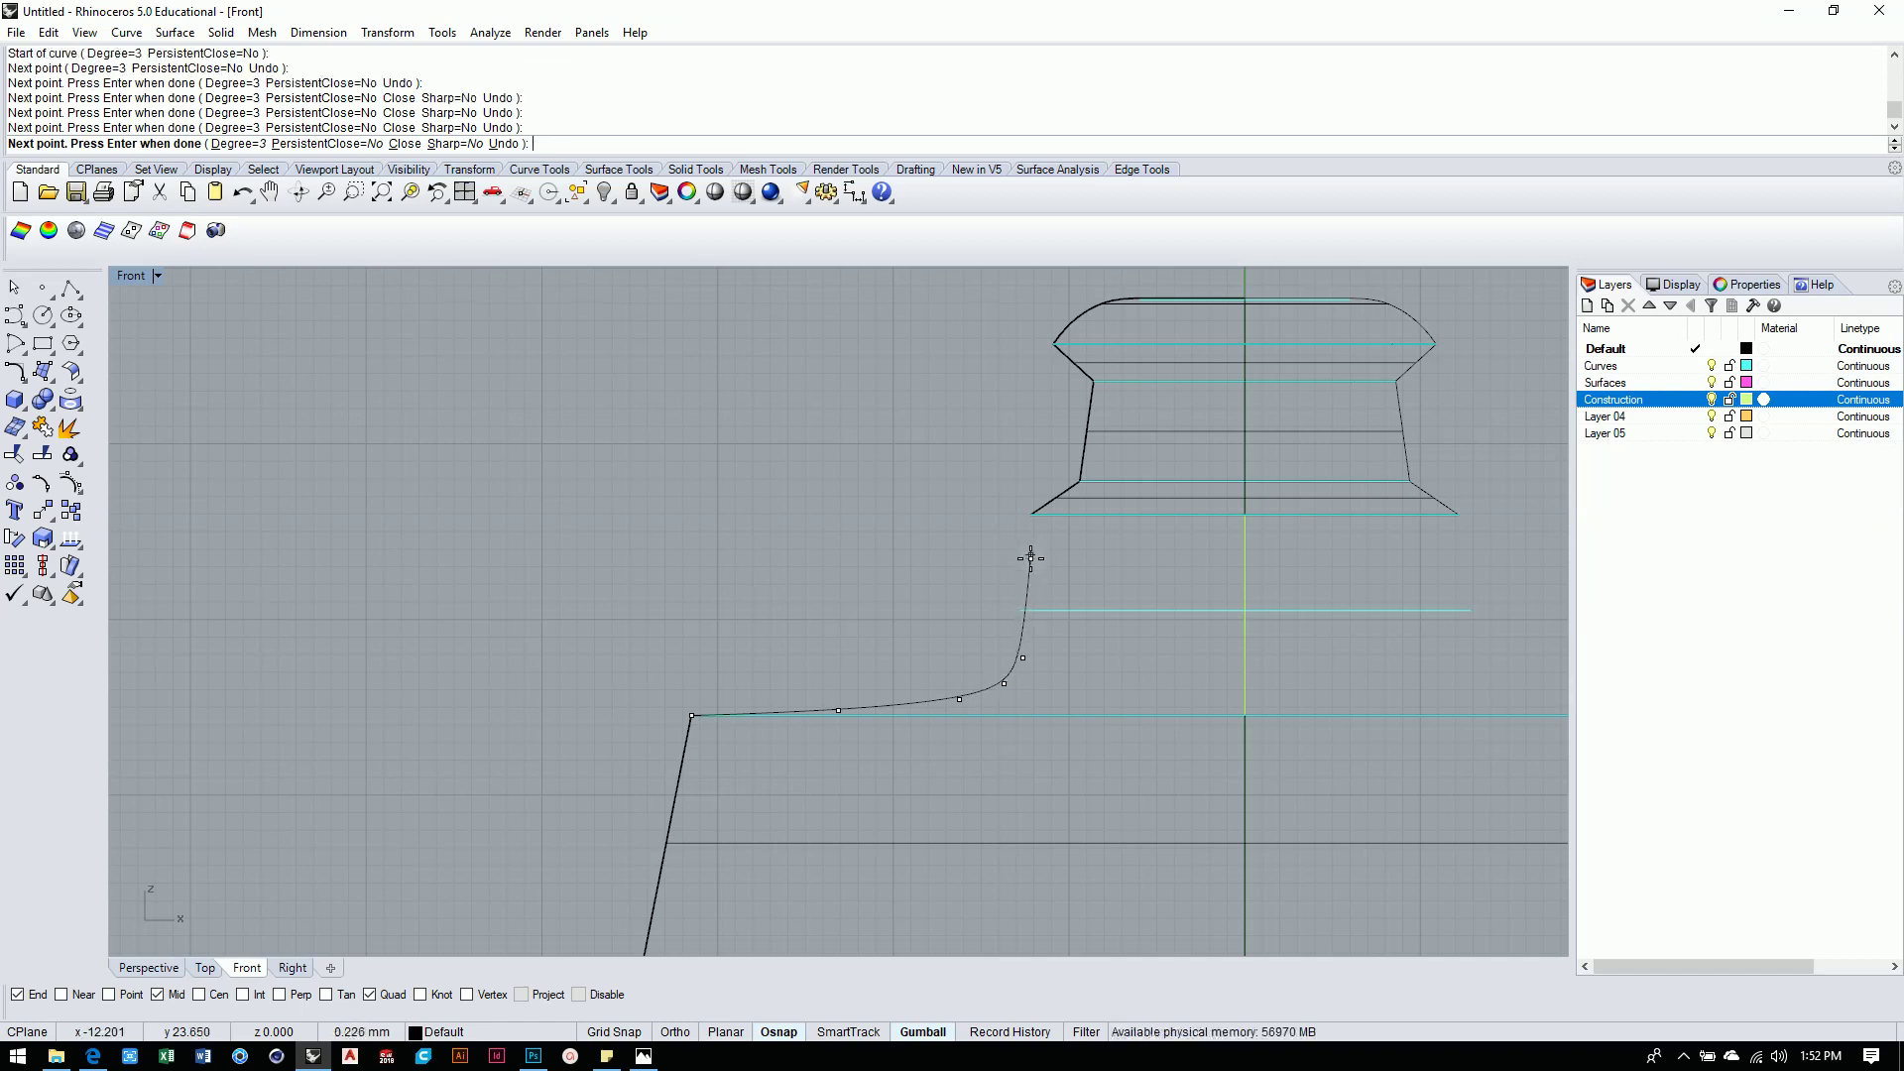
pyautogui.click(1031, 514)
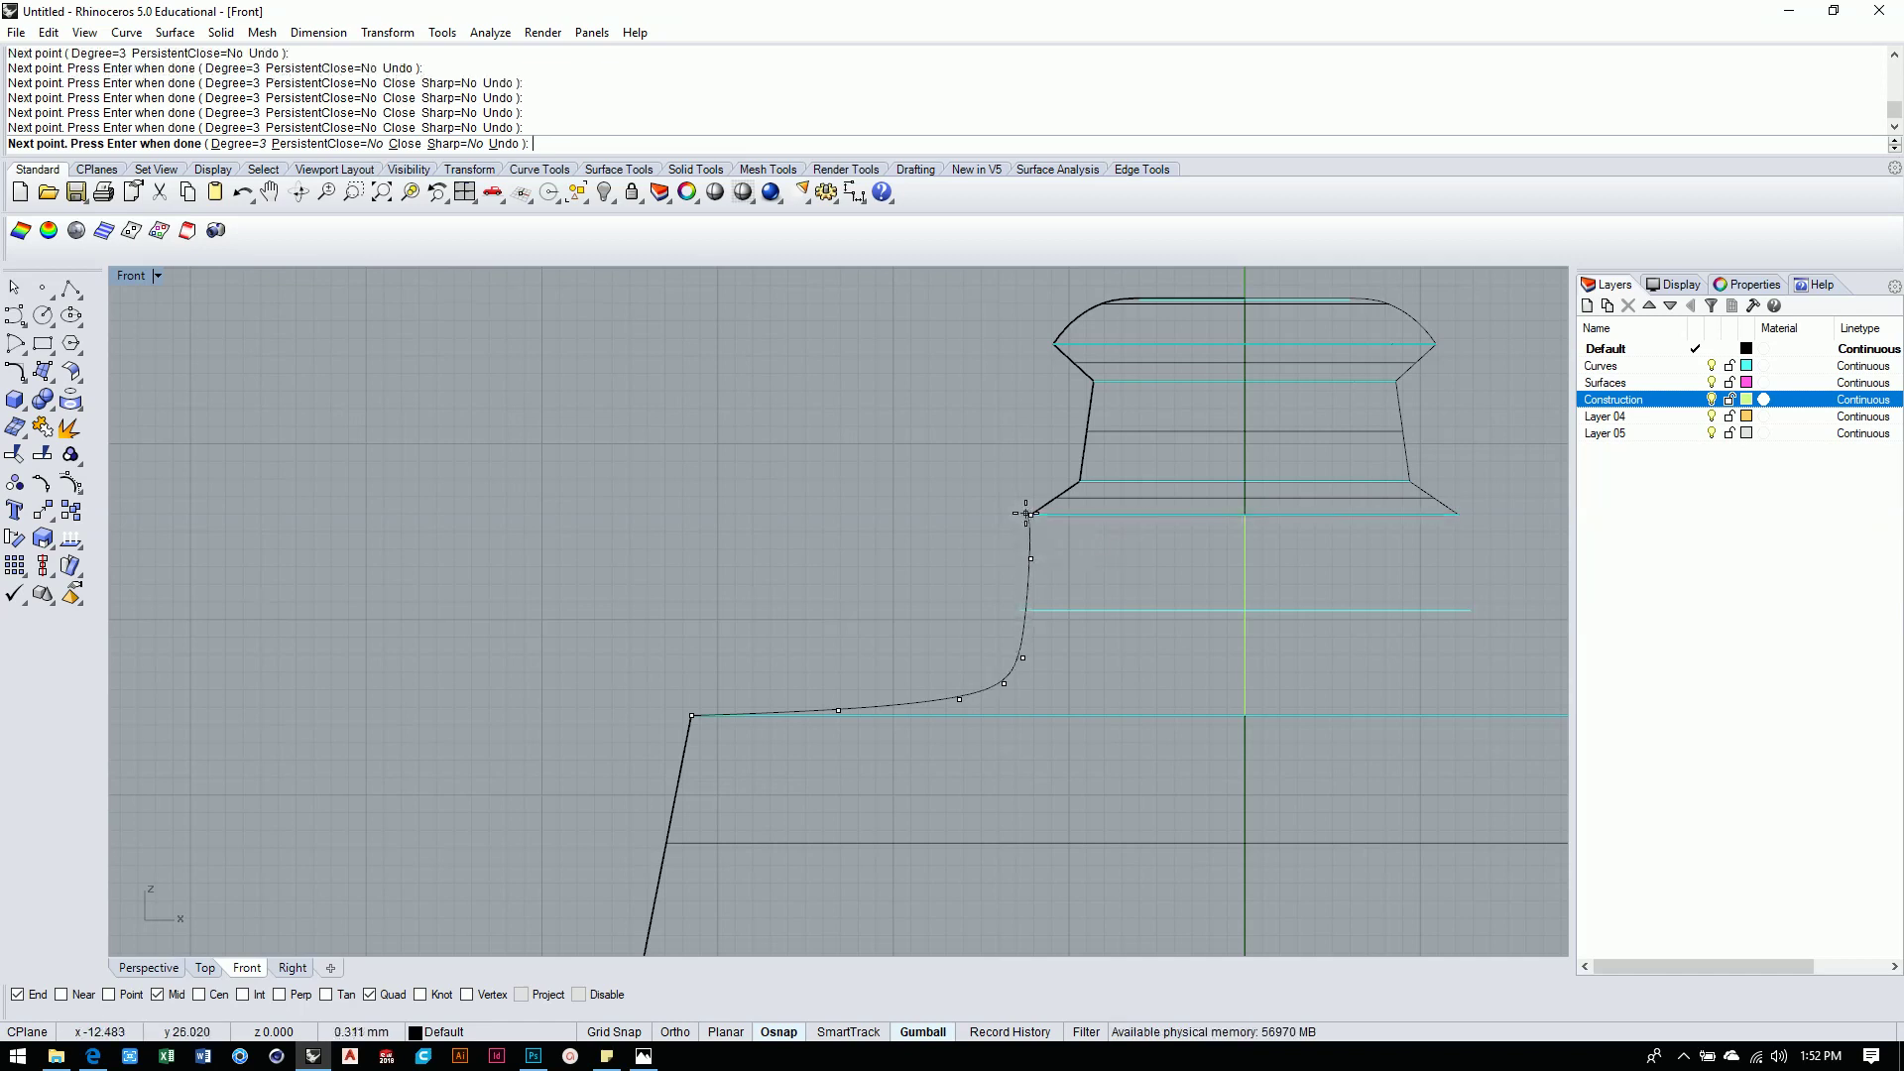
pyautogui.press('Return')
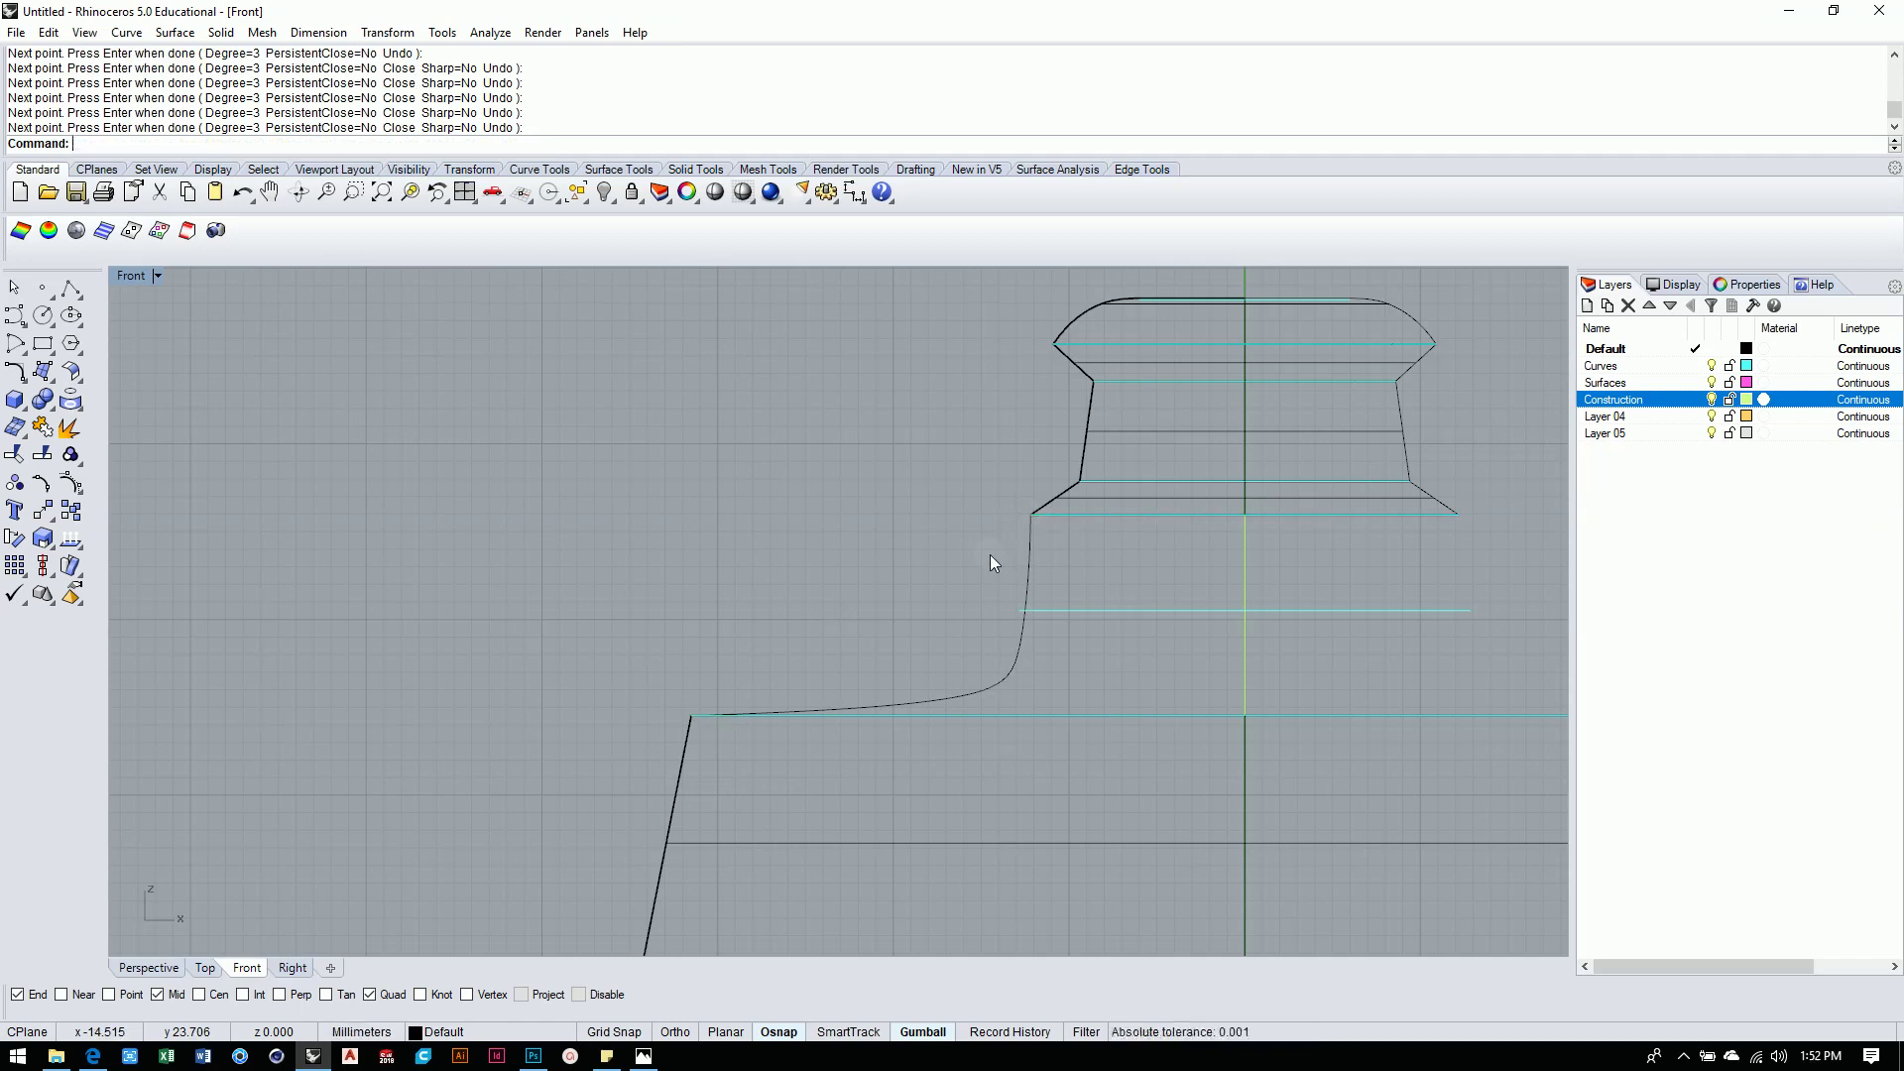
# Show the shoulder curve's control points, raise the upper two bend points, and shift all three bend points slightly away from the axis.
pyautogui.click(1020, 664)
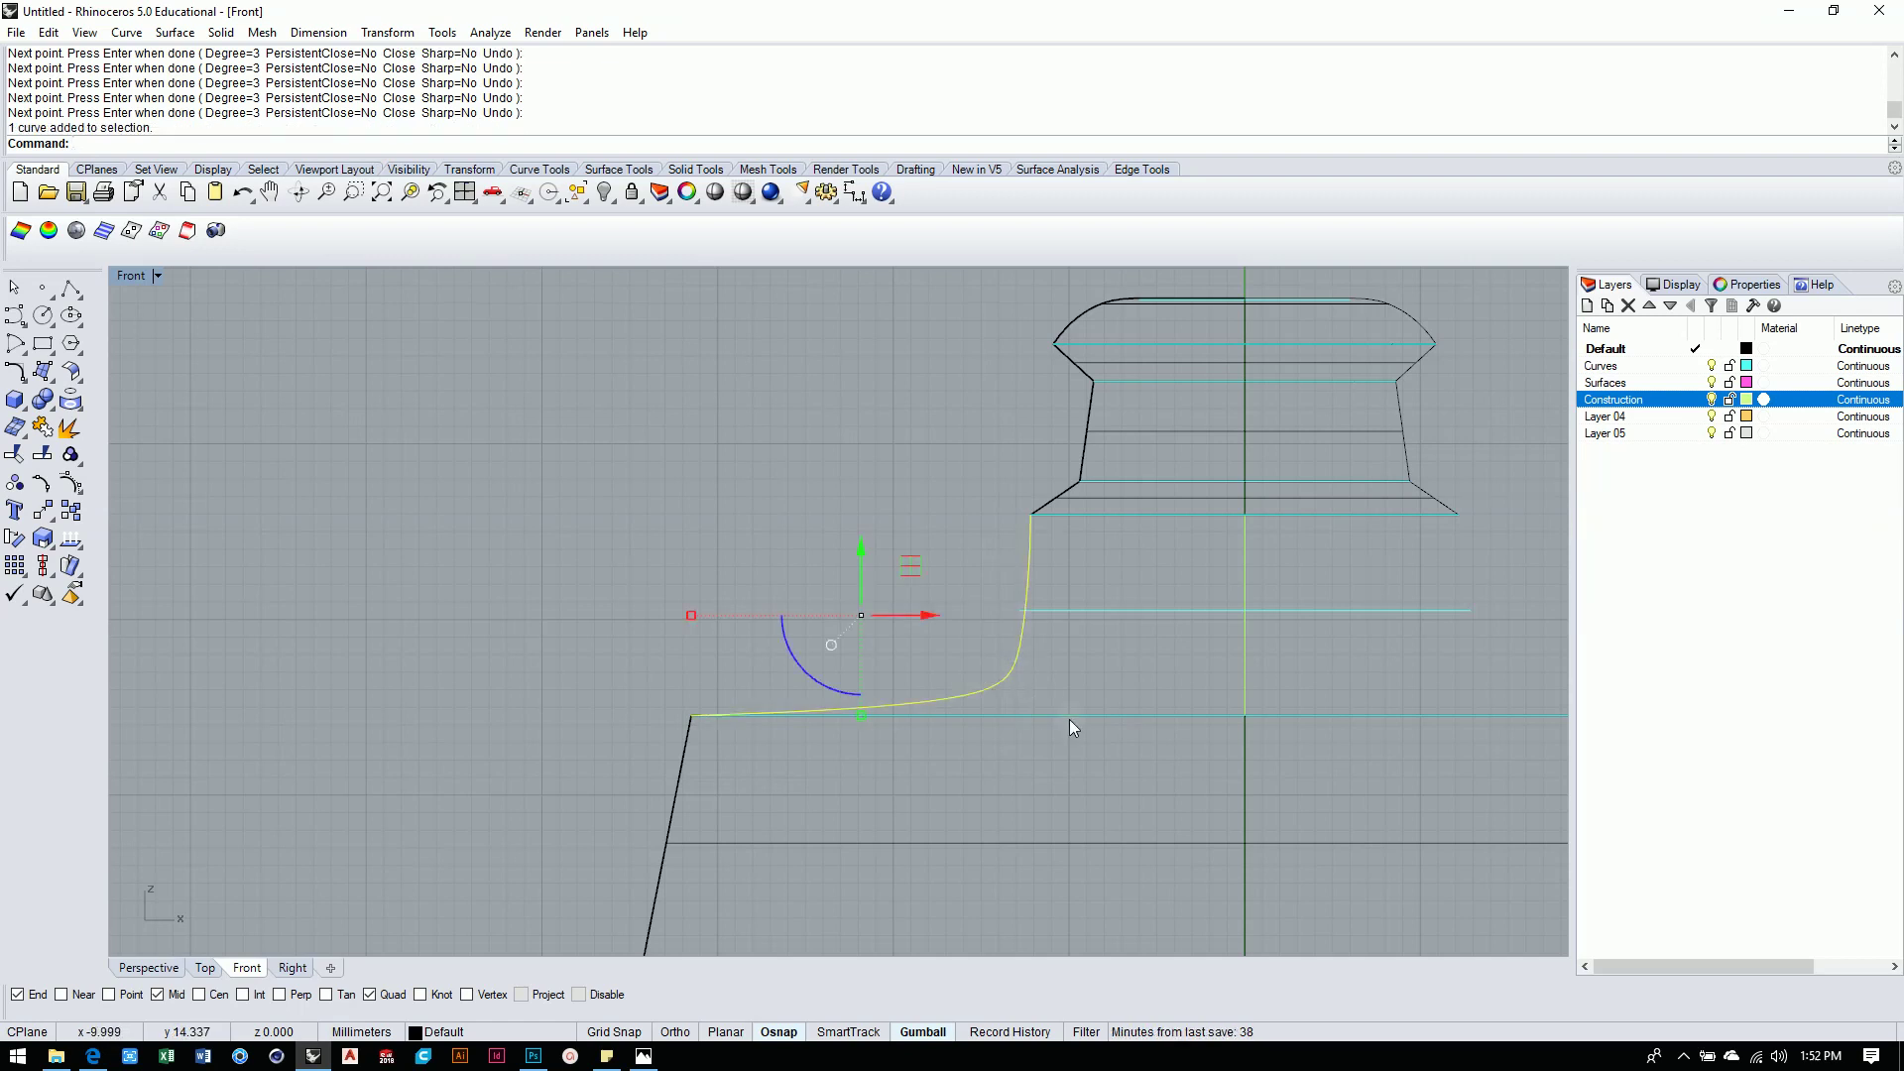
pyautogui.click(72, 483)
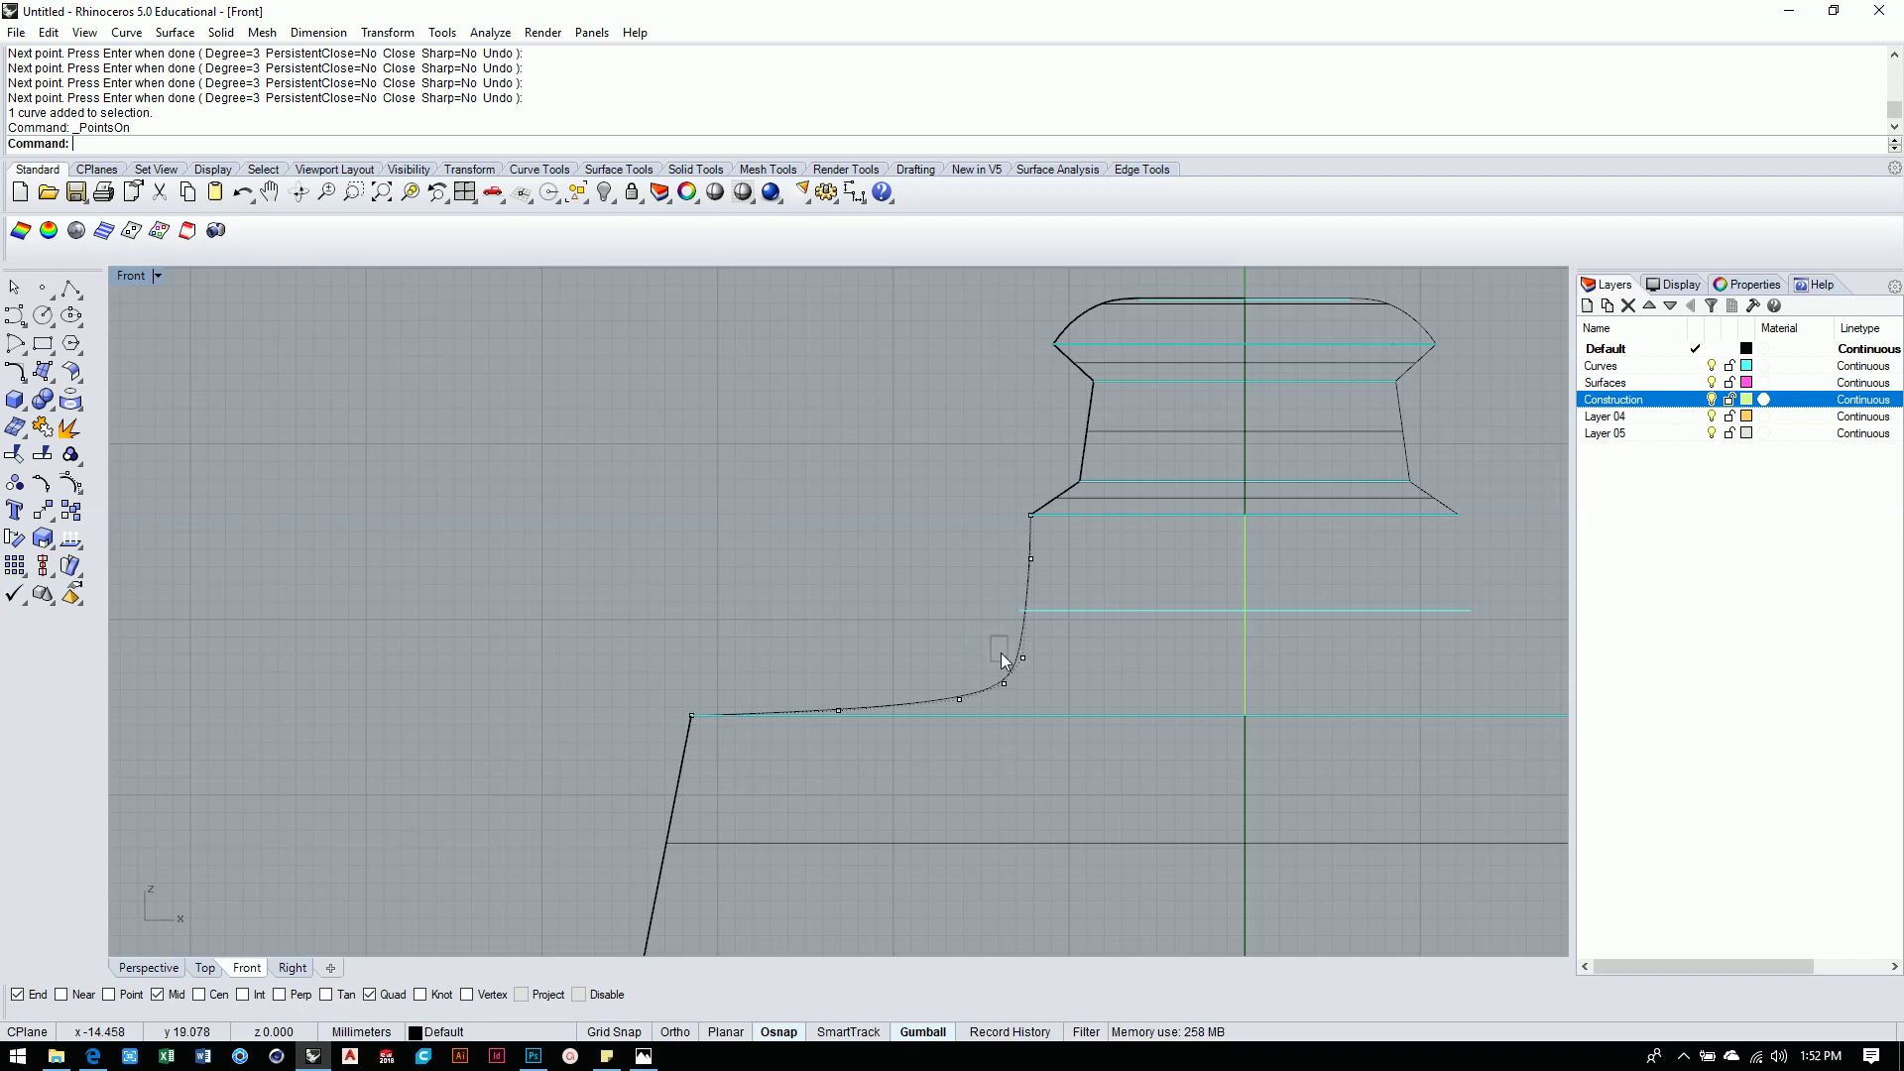
pyautogui.moveTo(1002, 659); pyautogui.dragTo(1055, 660)
pyautogui.press('Escape')
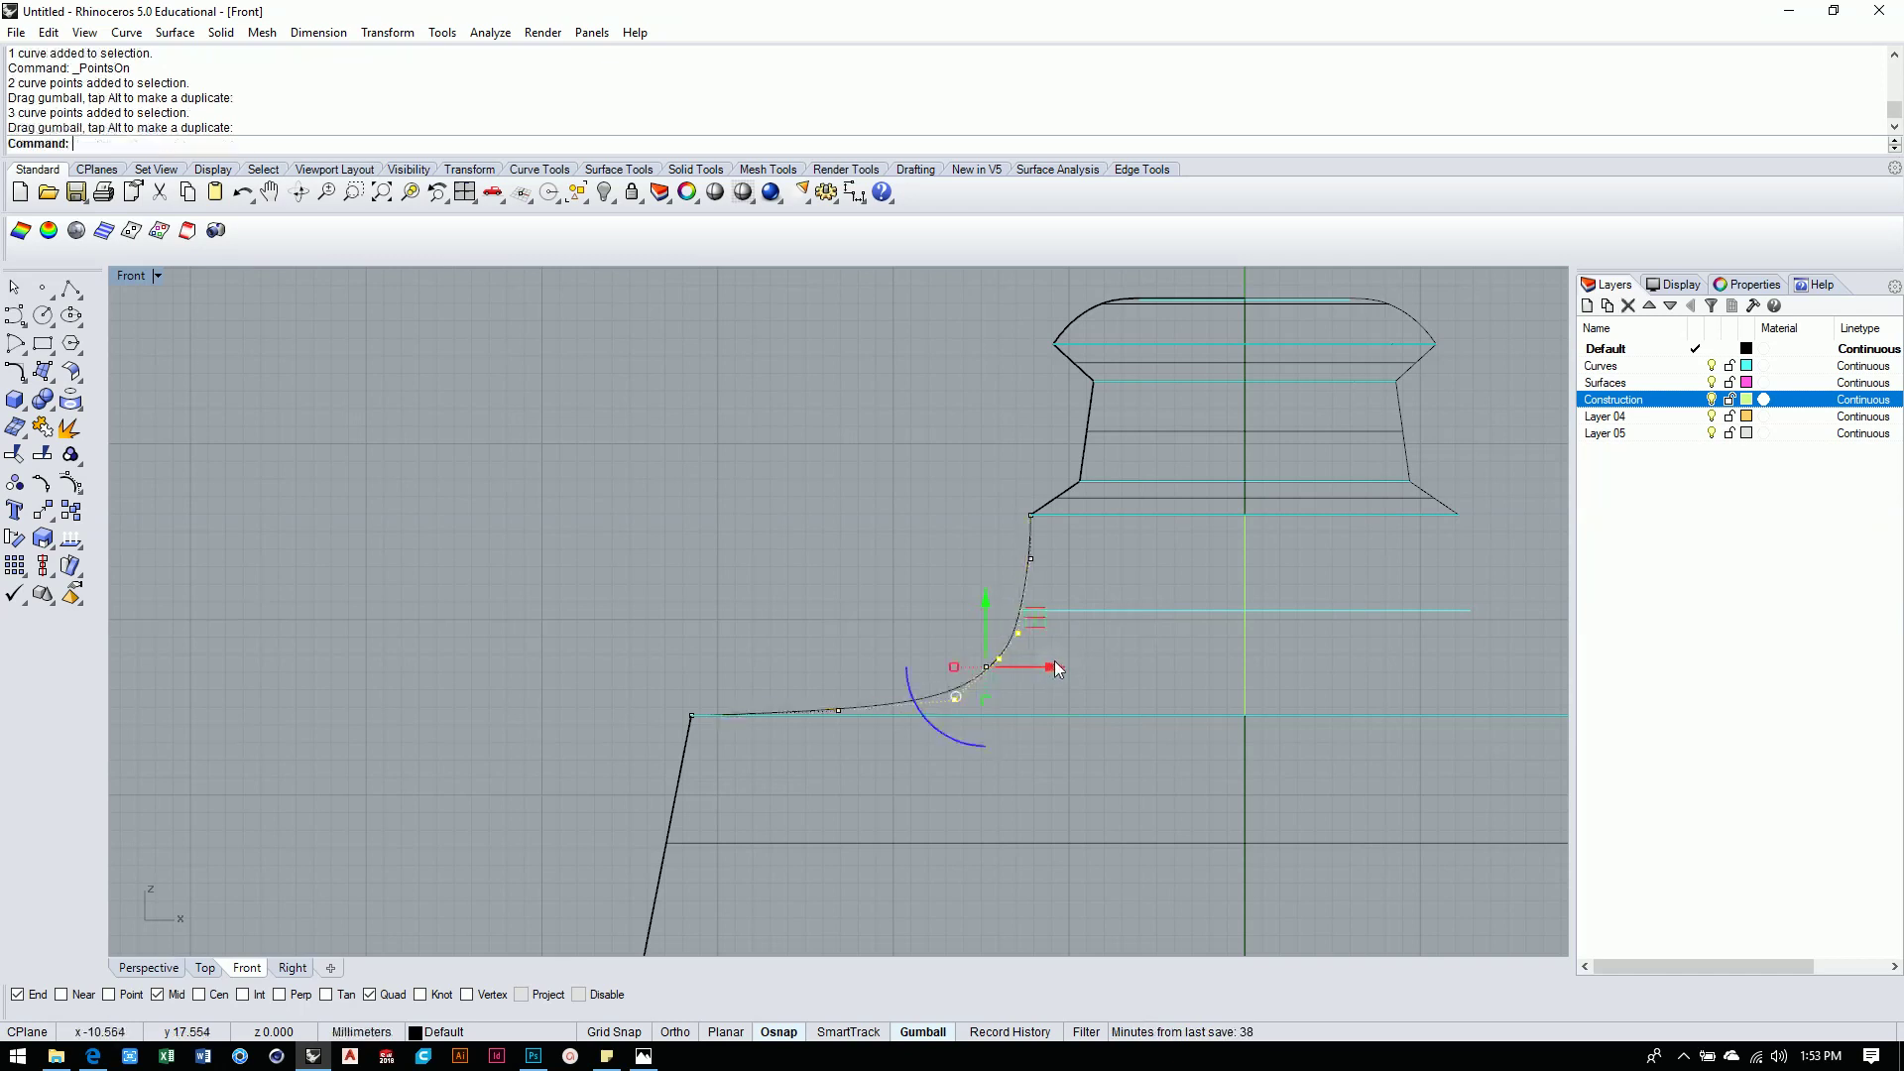
pyautogui.click(1092, 631)
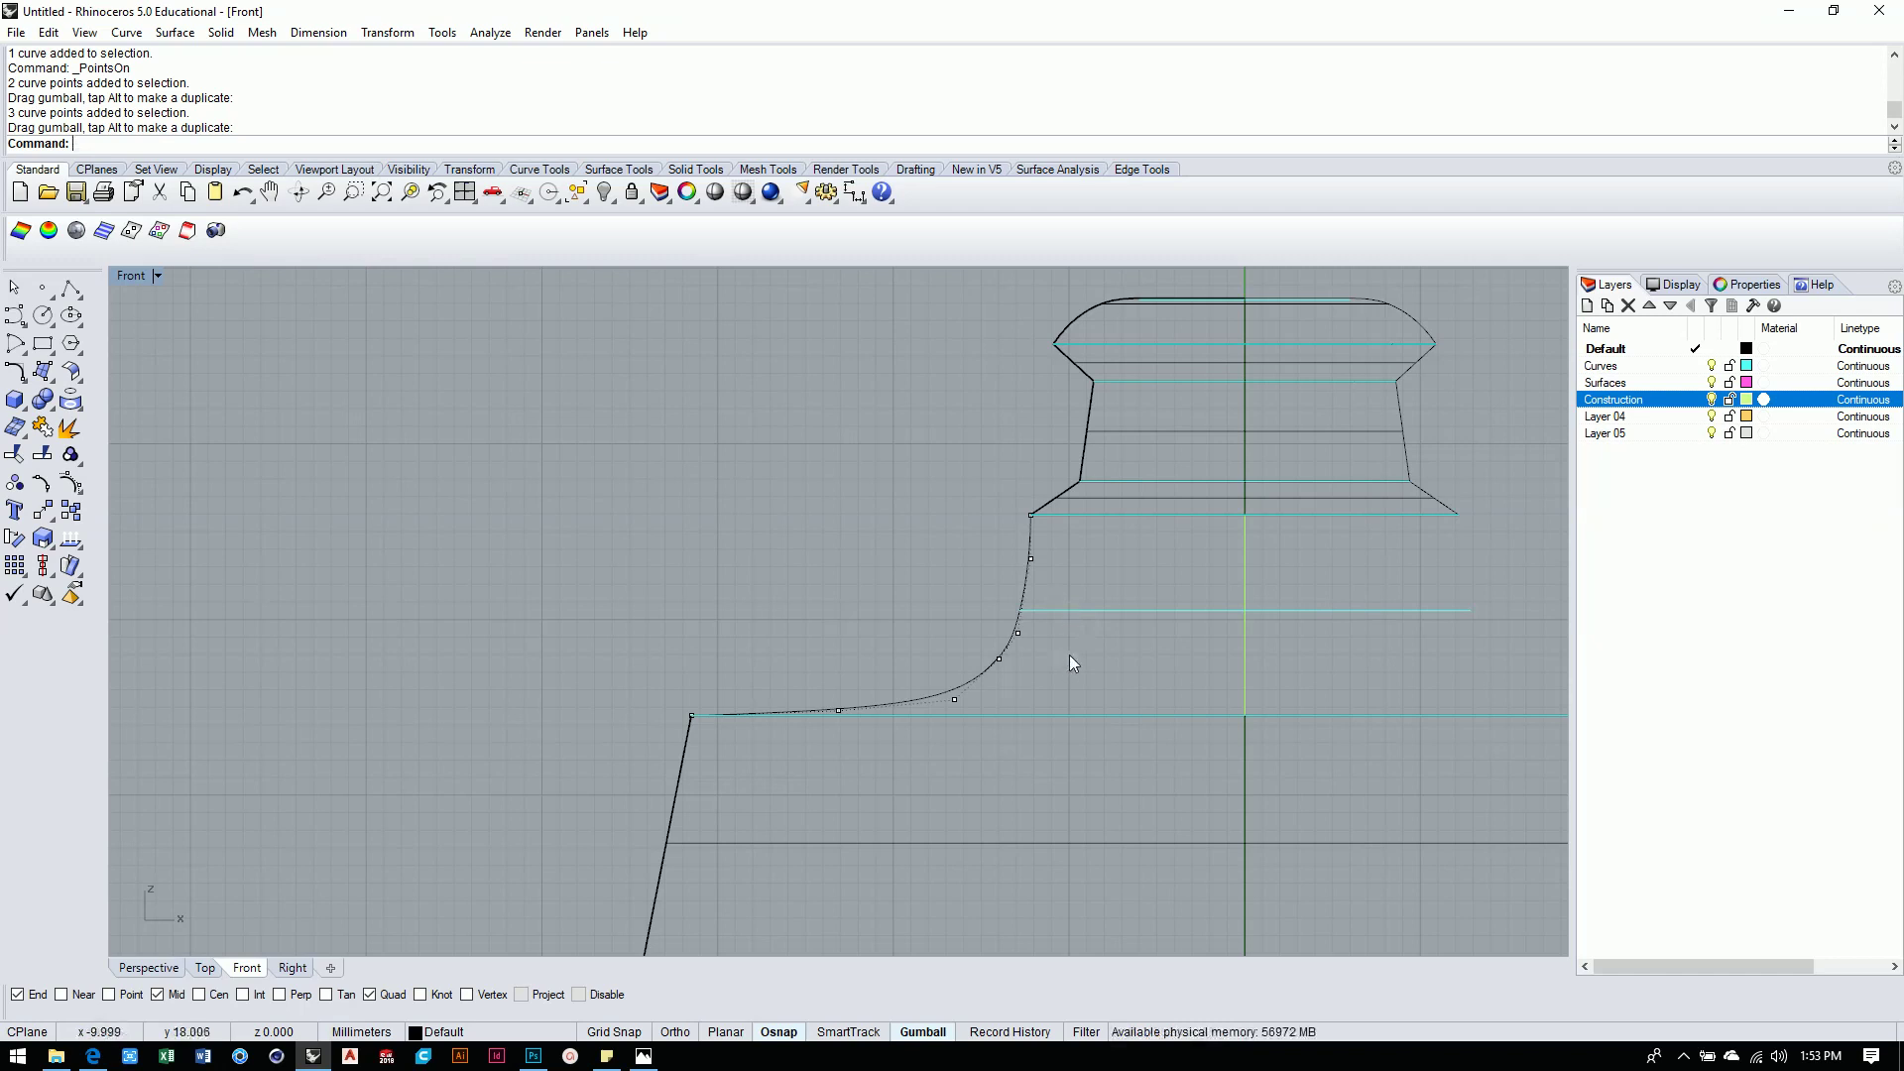
# Delete the shoulder curve's control point just below the neck end and shift the three bend points slightly toward the axis.
pyautogui.click(1031, 559)
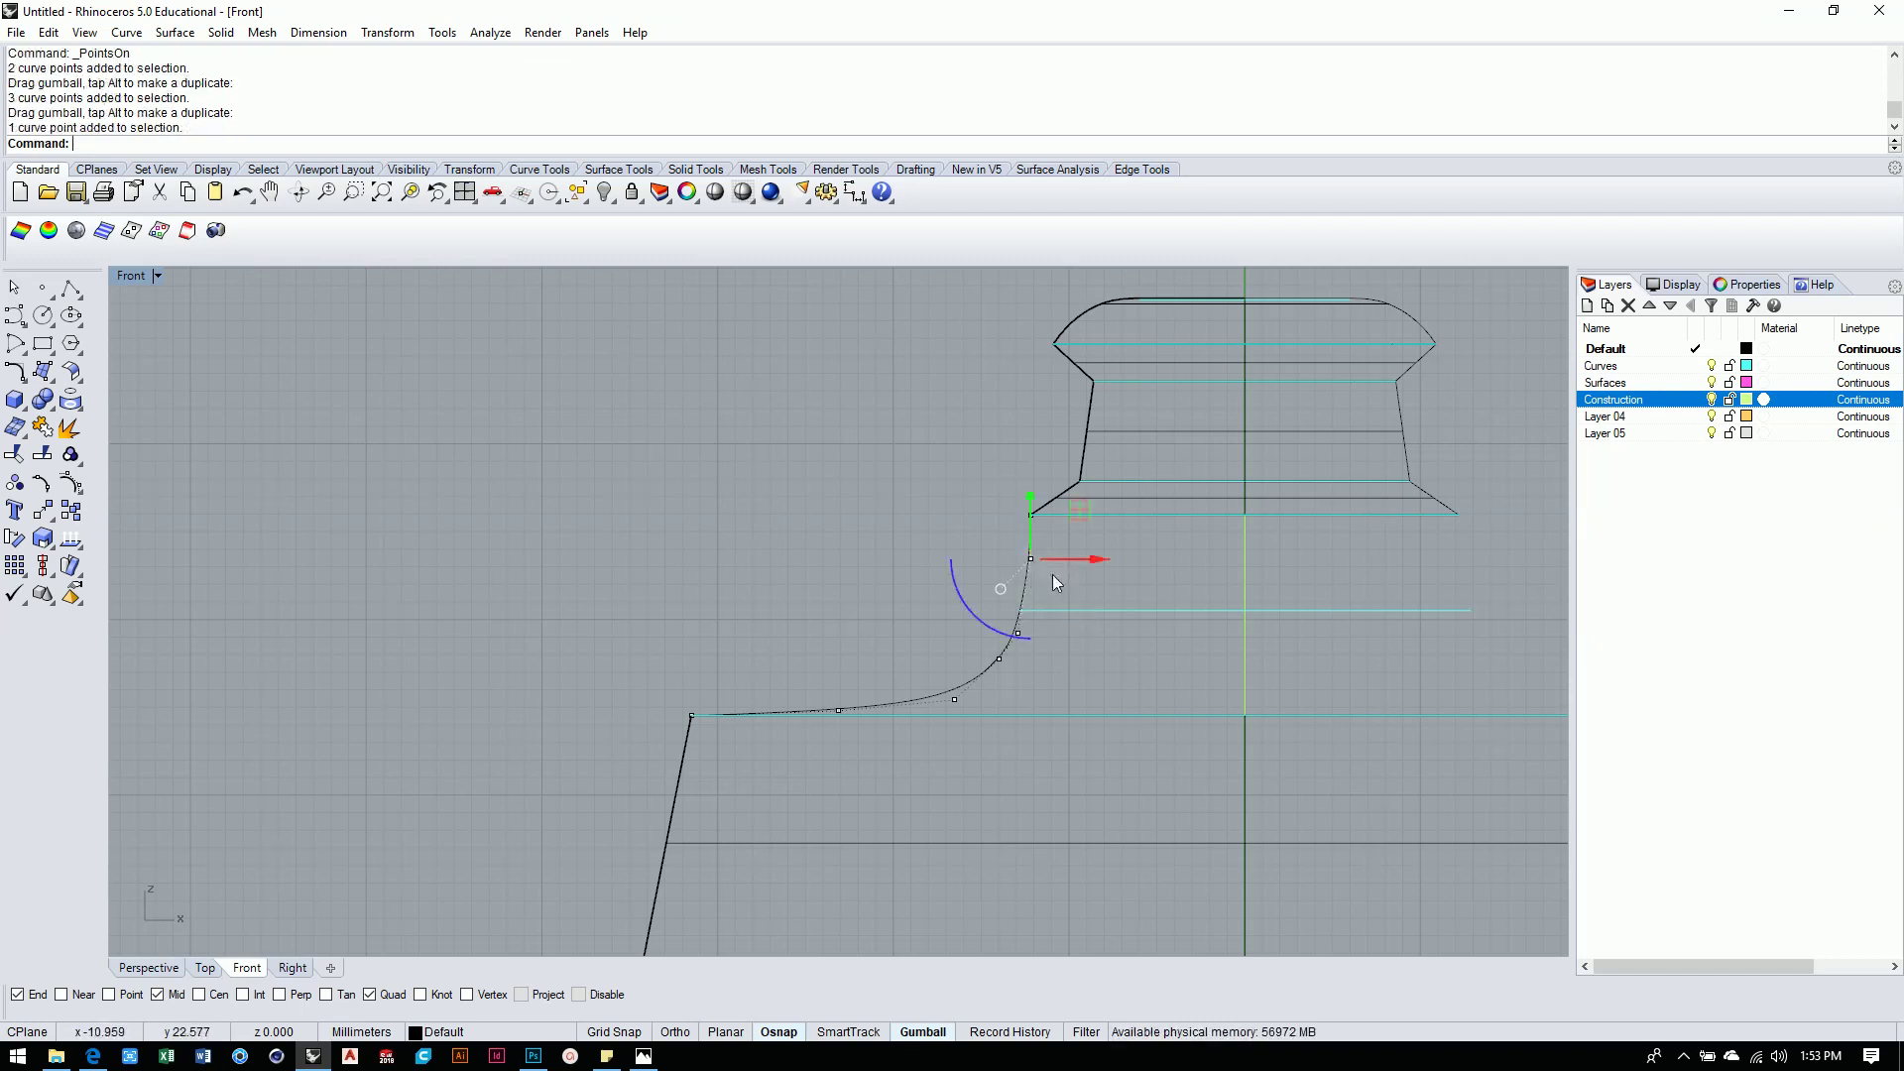
pyautogui.press('Delete')
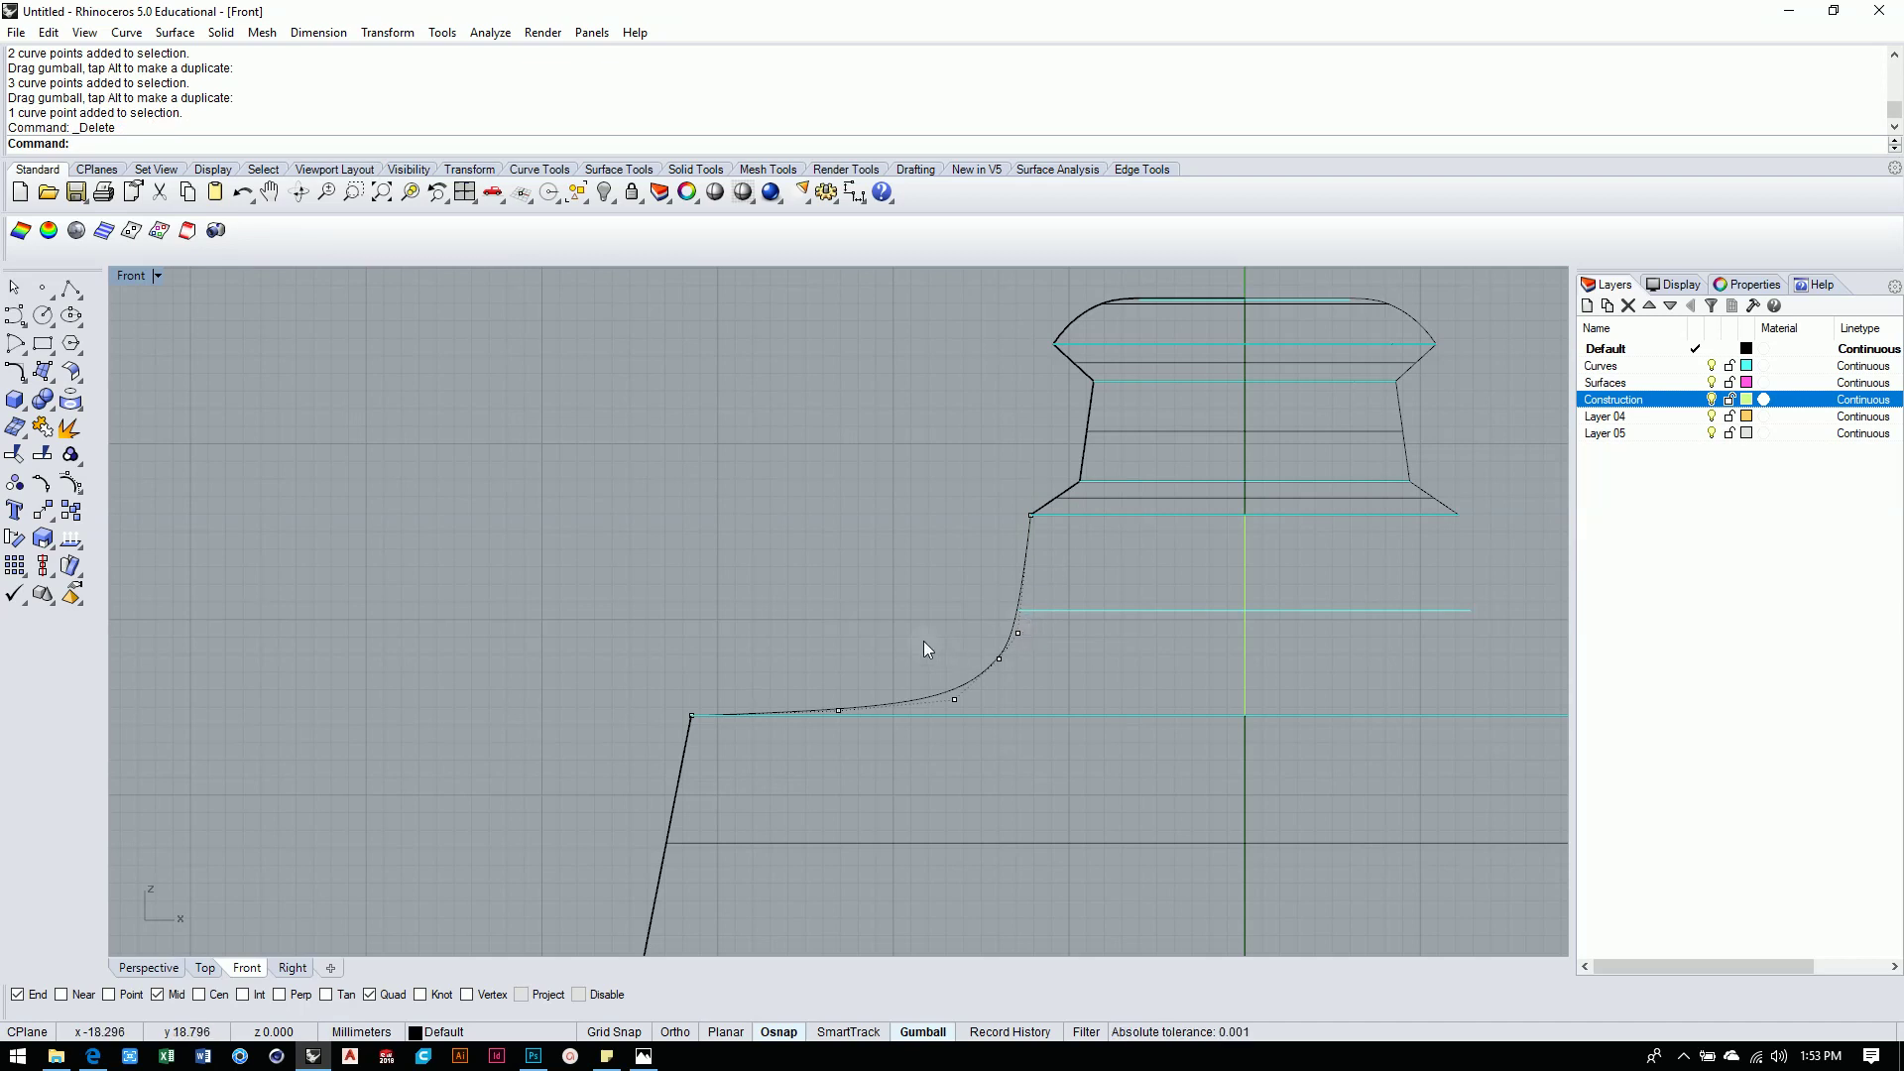
pyautogui.moveTo(920, 630); pyautogui.dragTo(1048, 711)
pyautogui.scroll(5, 1046, 666)
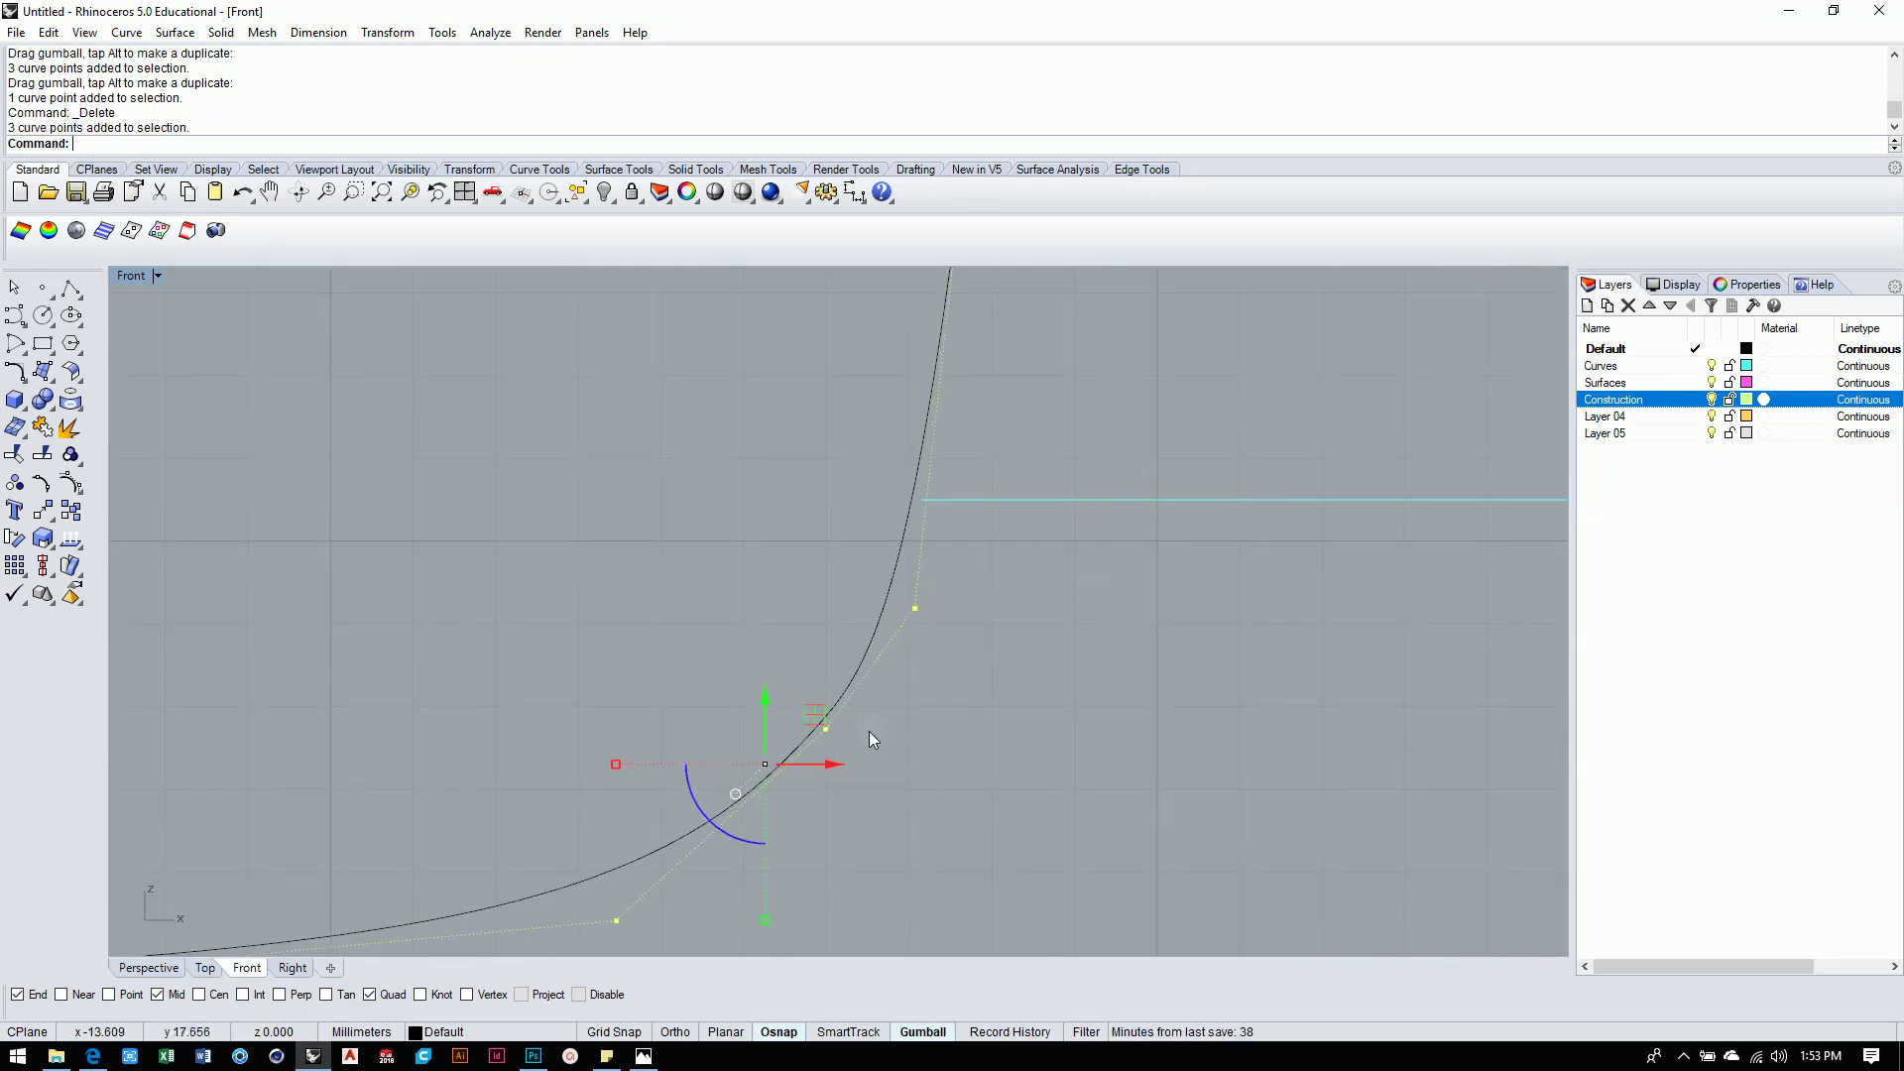
pyautogui.moveTo(833, 765); pyautogui.dragTo(853, 765)
pyautogui.click(1059, 589)
pyautogui.scroll(-5, 944, 712)
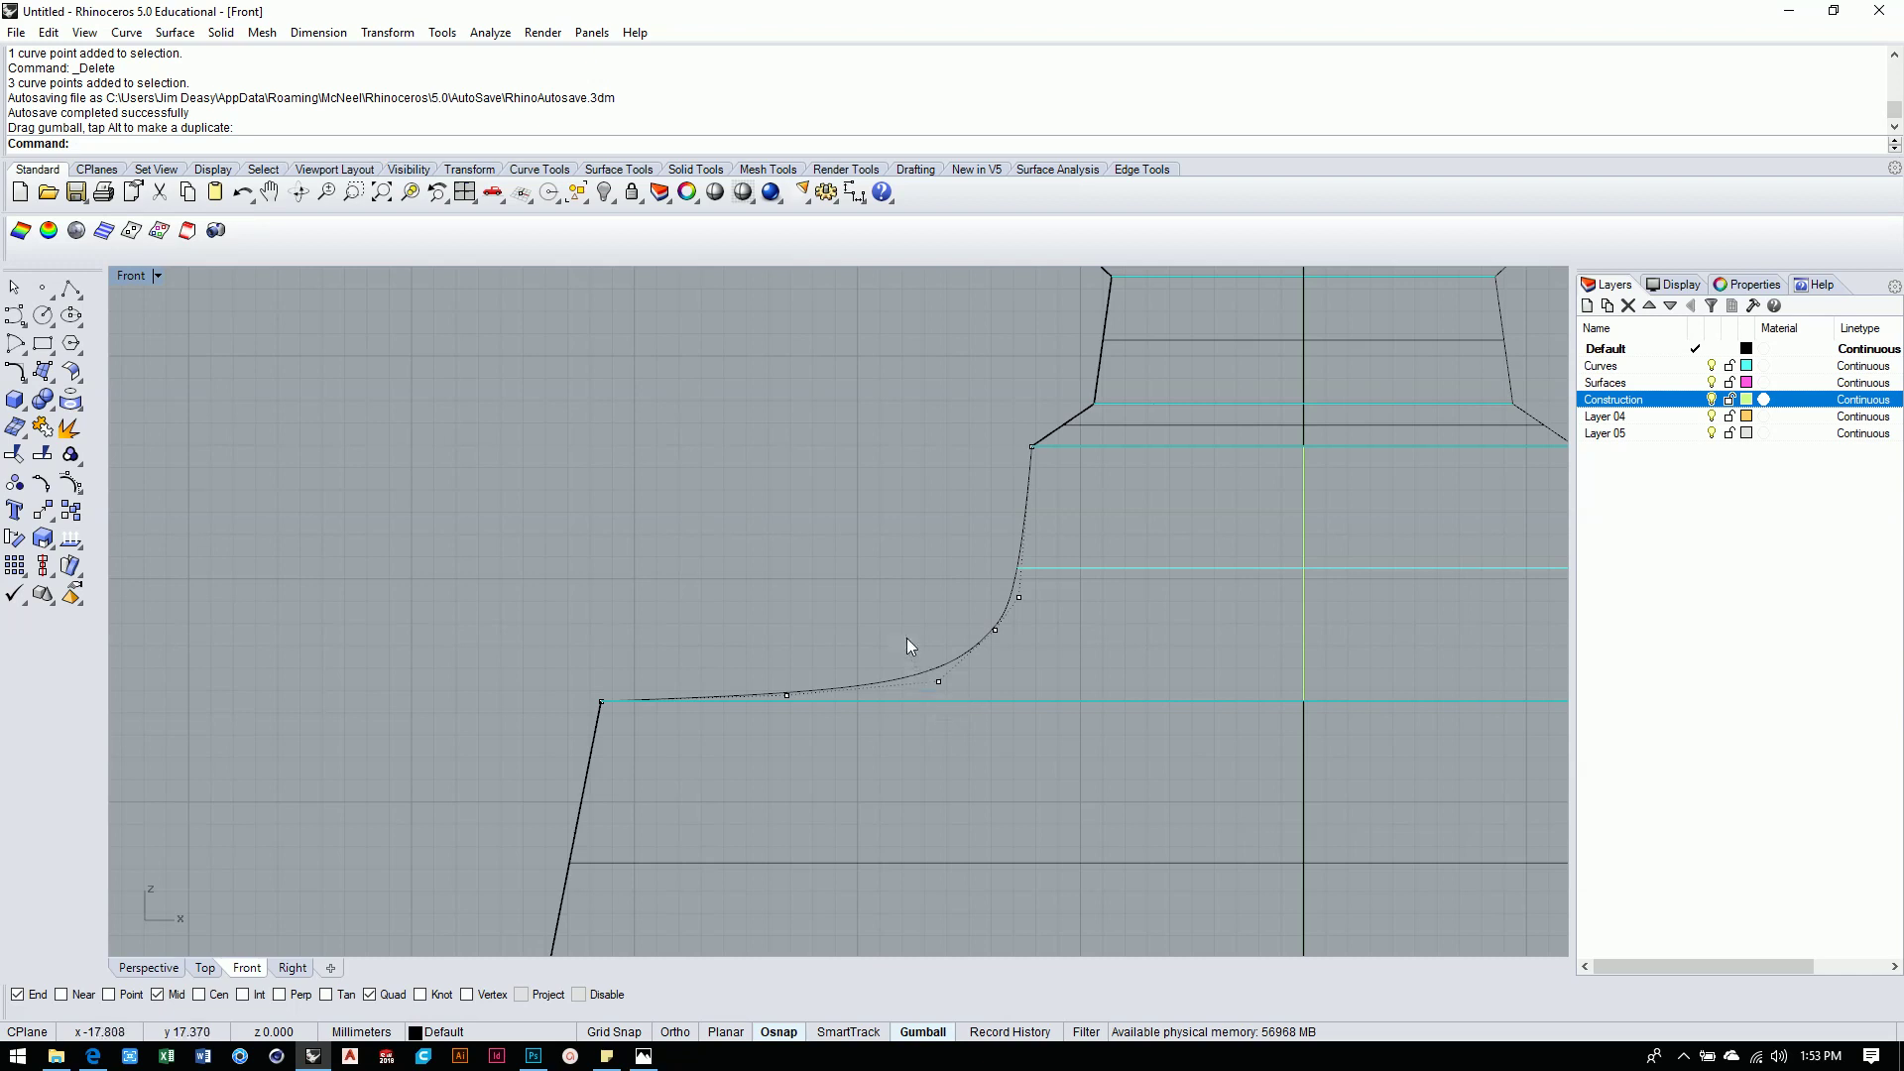
# Raise the lowest of the three bend control points on the shoulder curve very slightly.
pyautogui.moveTo(960, 684); pyautogui.dragTo(962, 694)
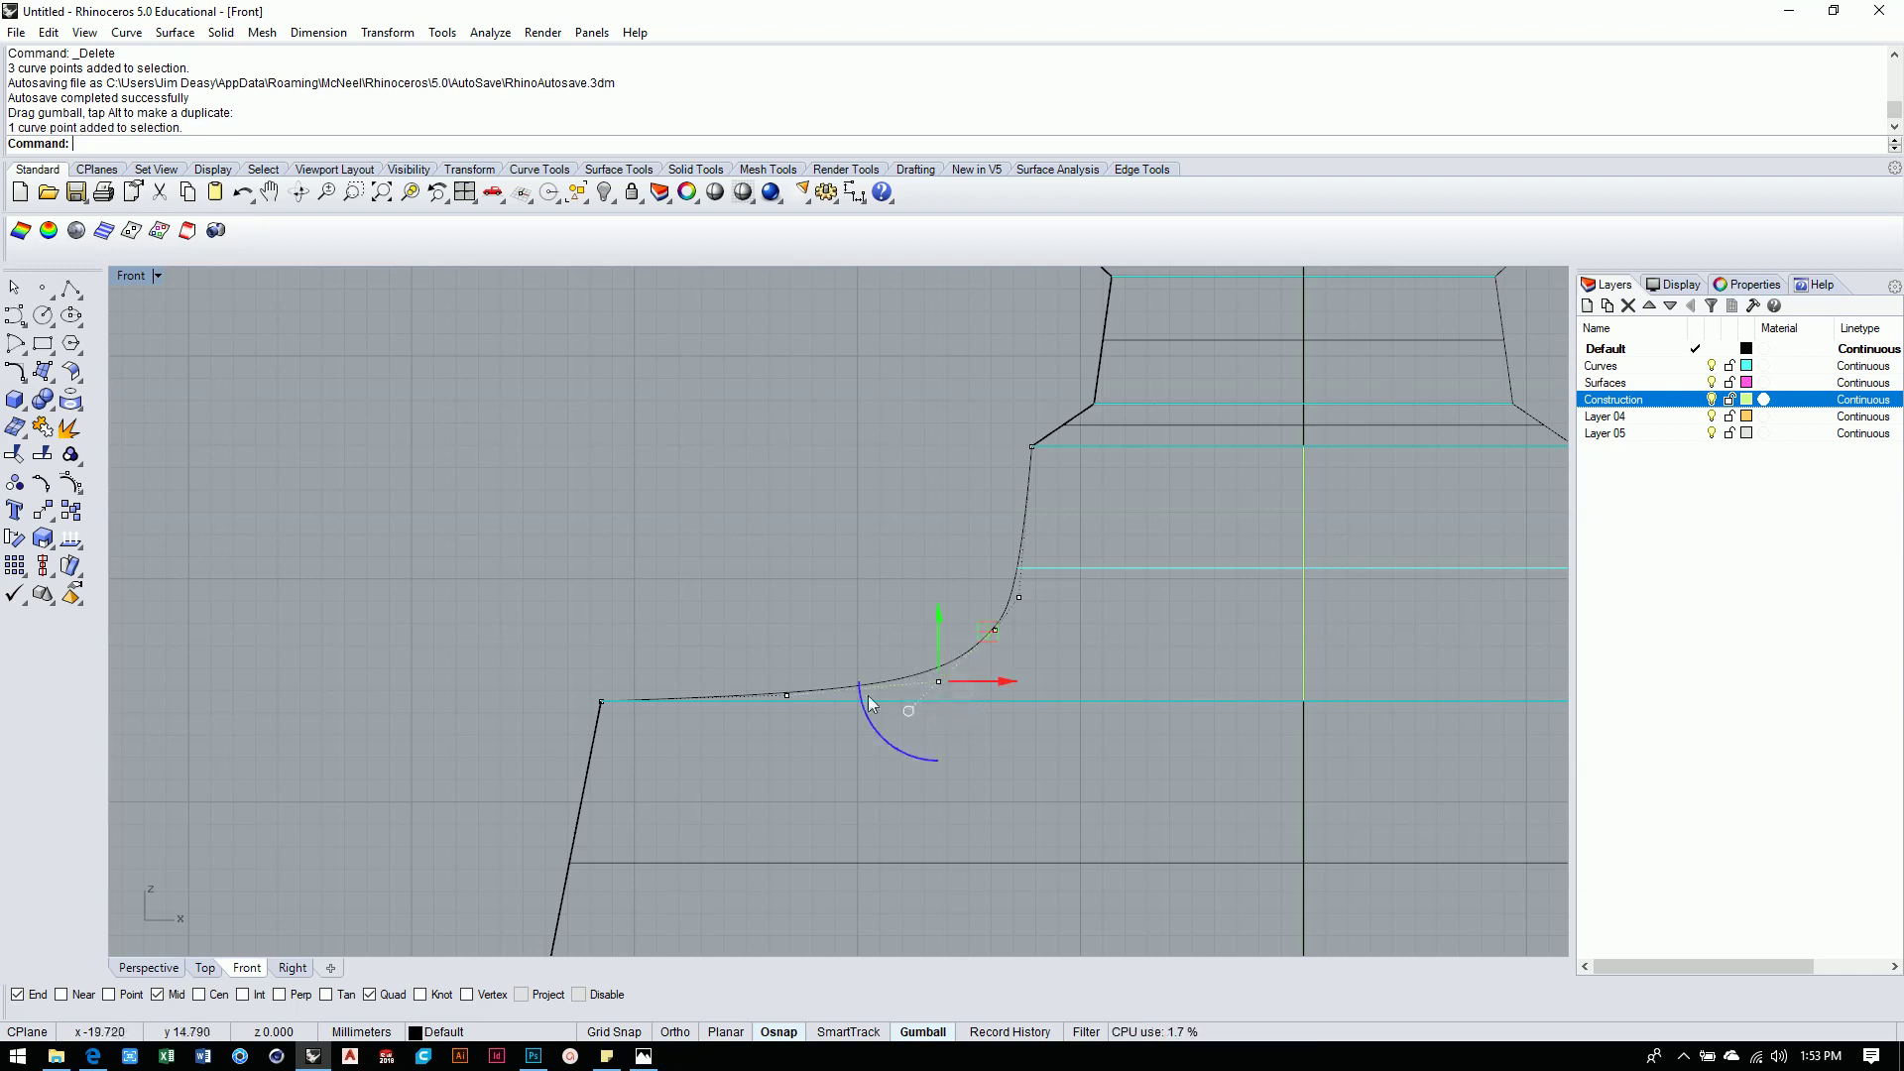
pyautogui.moveTo(939, 611); pyautogui.dragTo(945, 608)
pyautogui.click(977, 580)
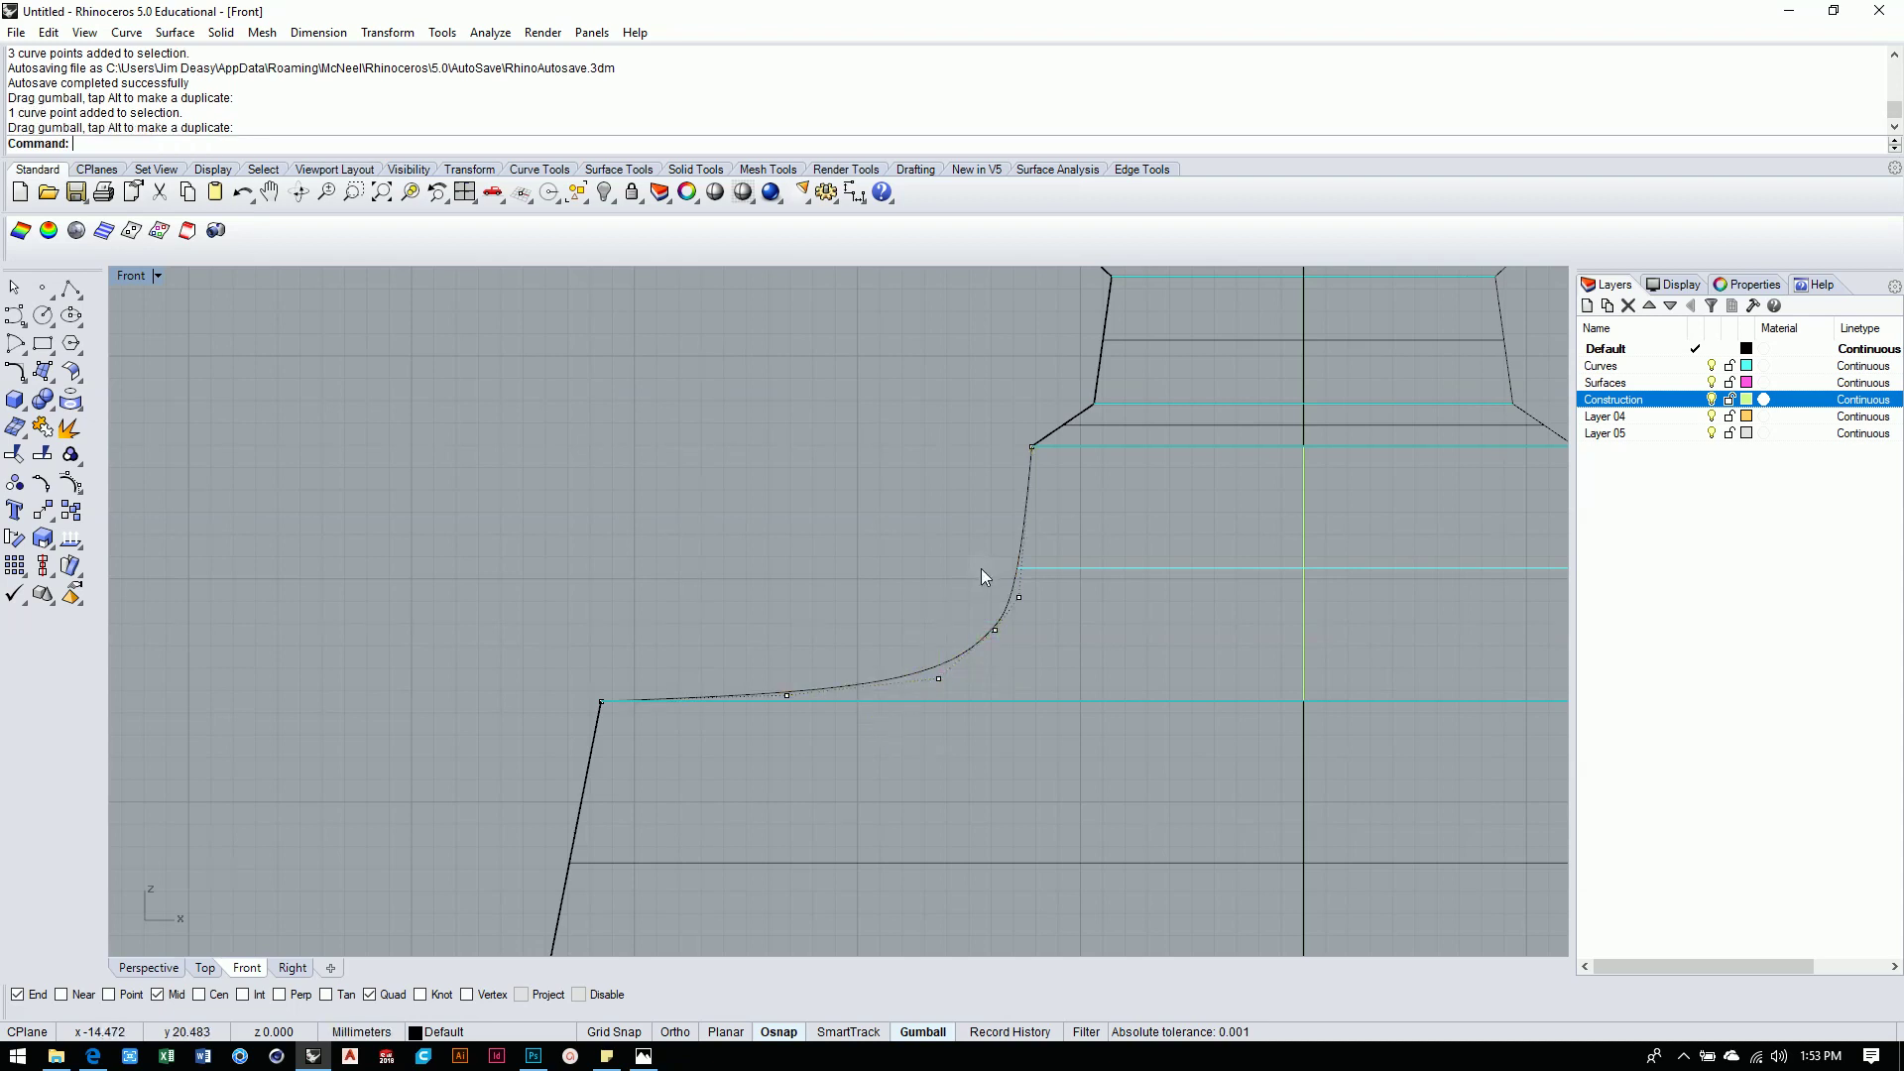
# Raise the shoulder curve's three bend control points together, nudge them slightly toward the axis, and hide the control points.
pyautogui.scroll(-3, 979, 573)
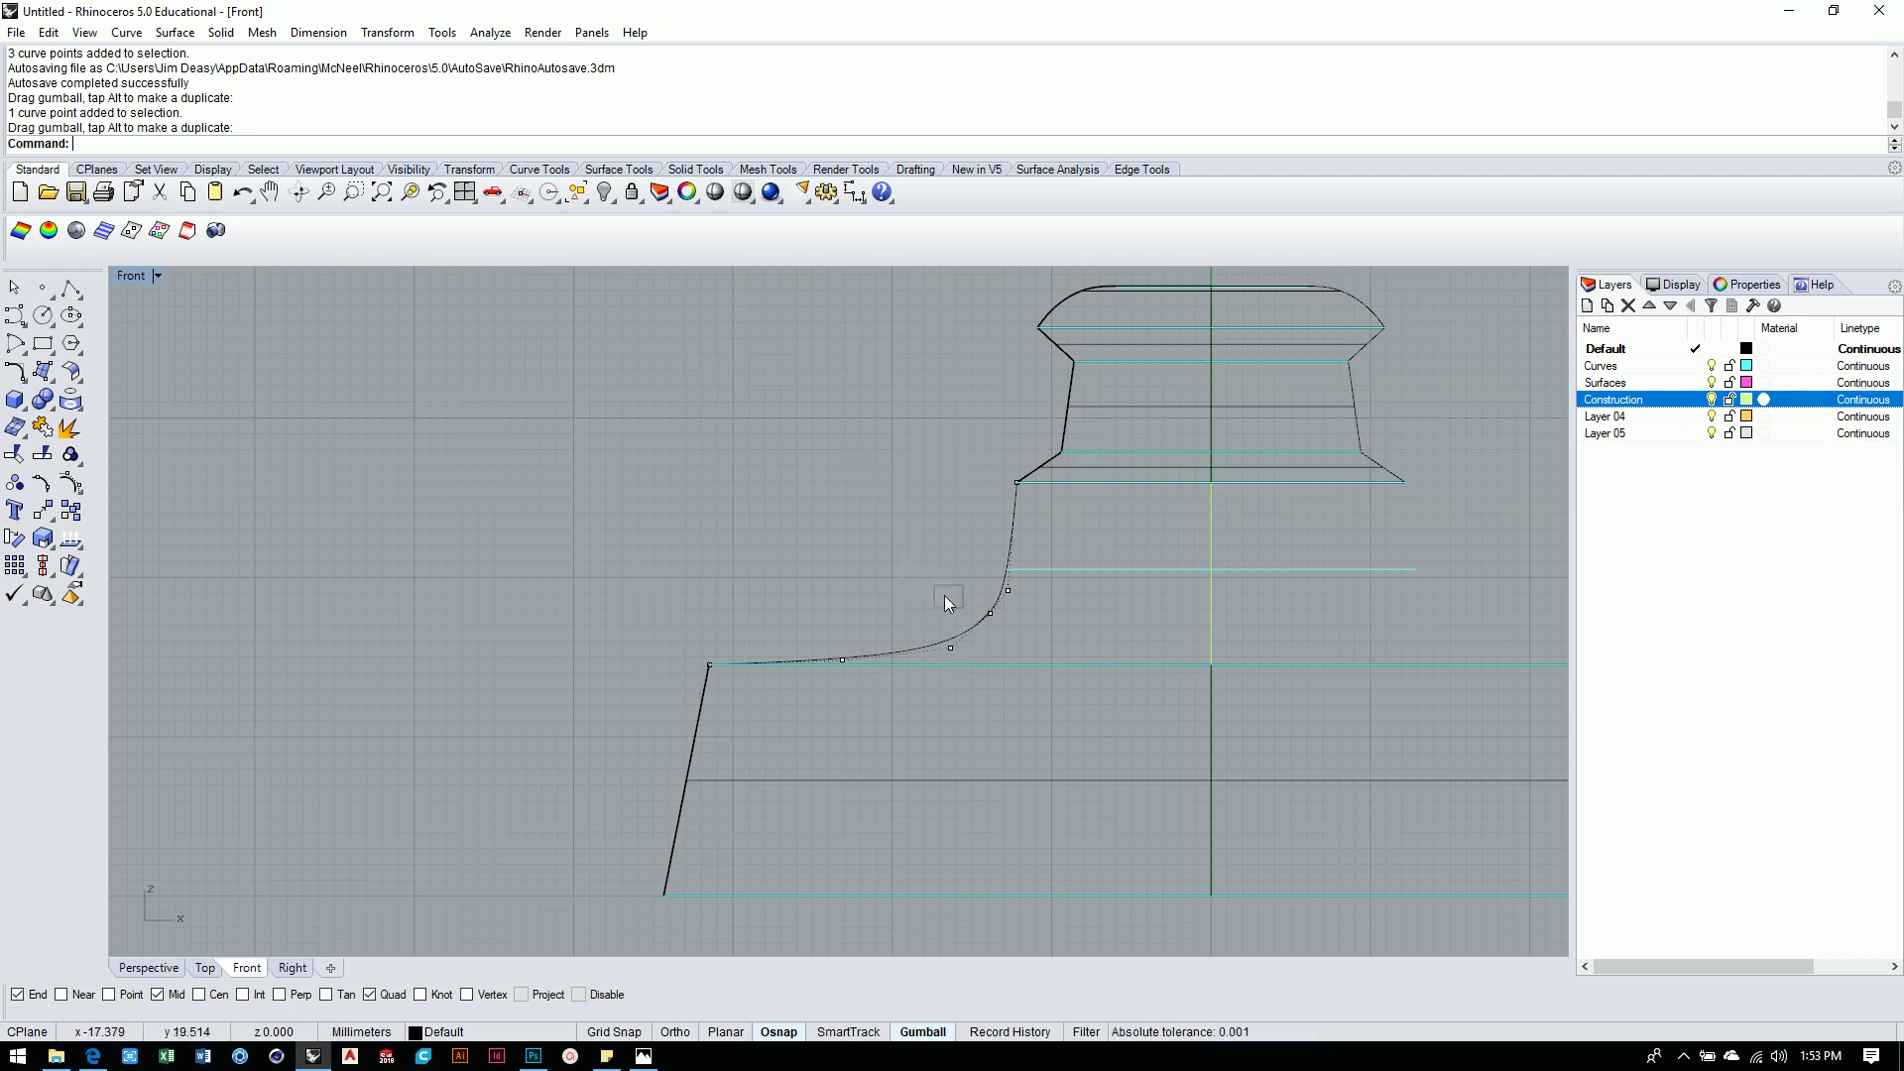
pyautogui.moveTo(1032, 649); pyautogui.dragTo(1039, 659)
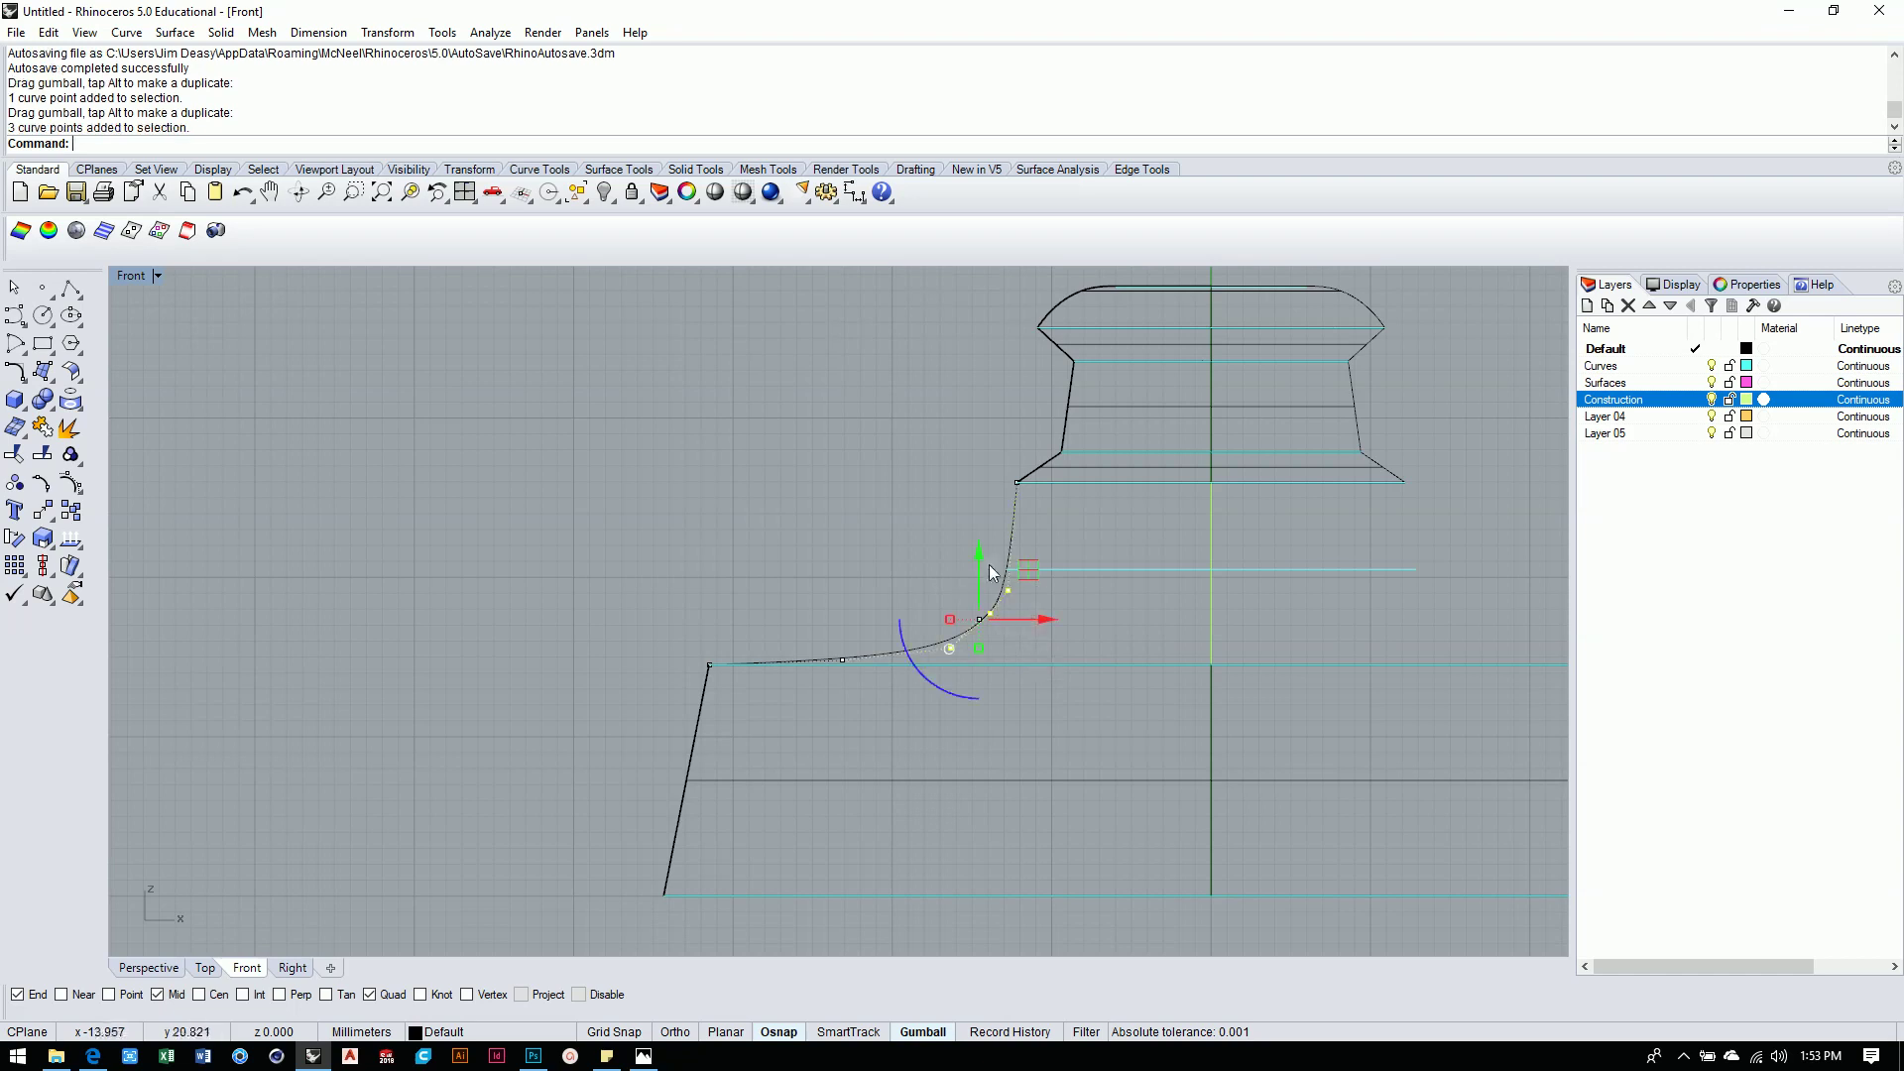
pyautogui.moveTo(977, 562); pyautogui.dragTo(979, 549)
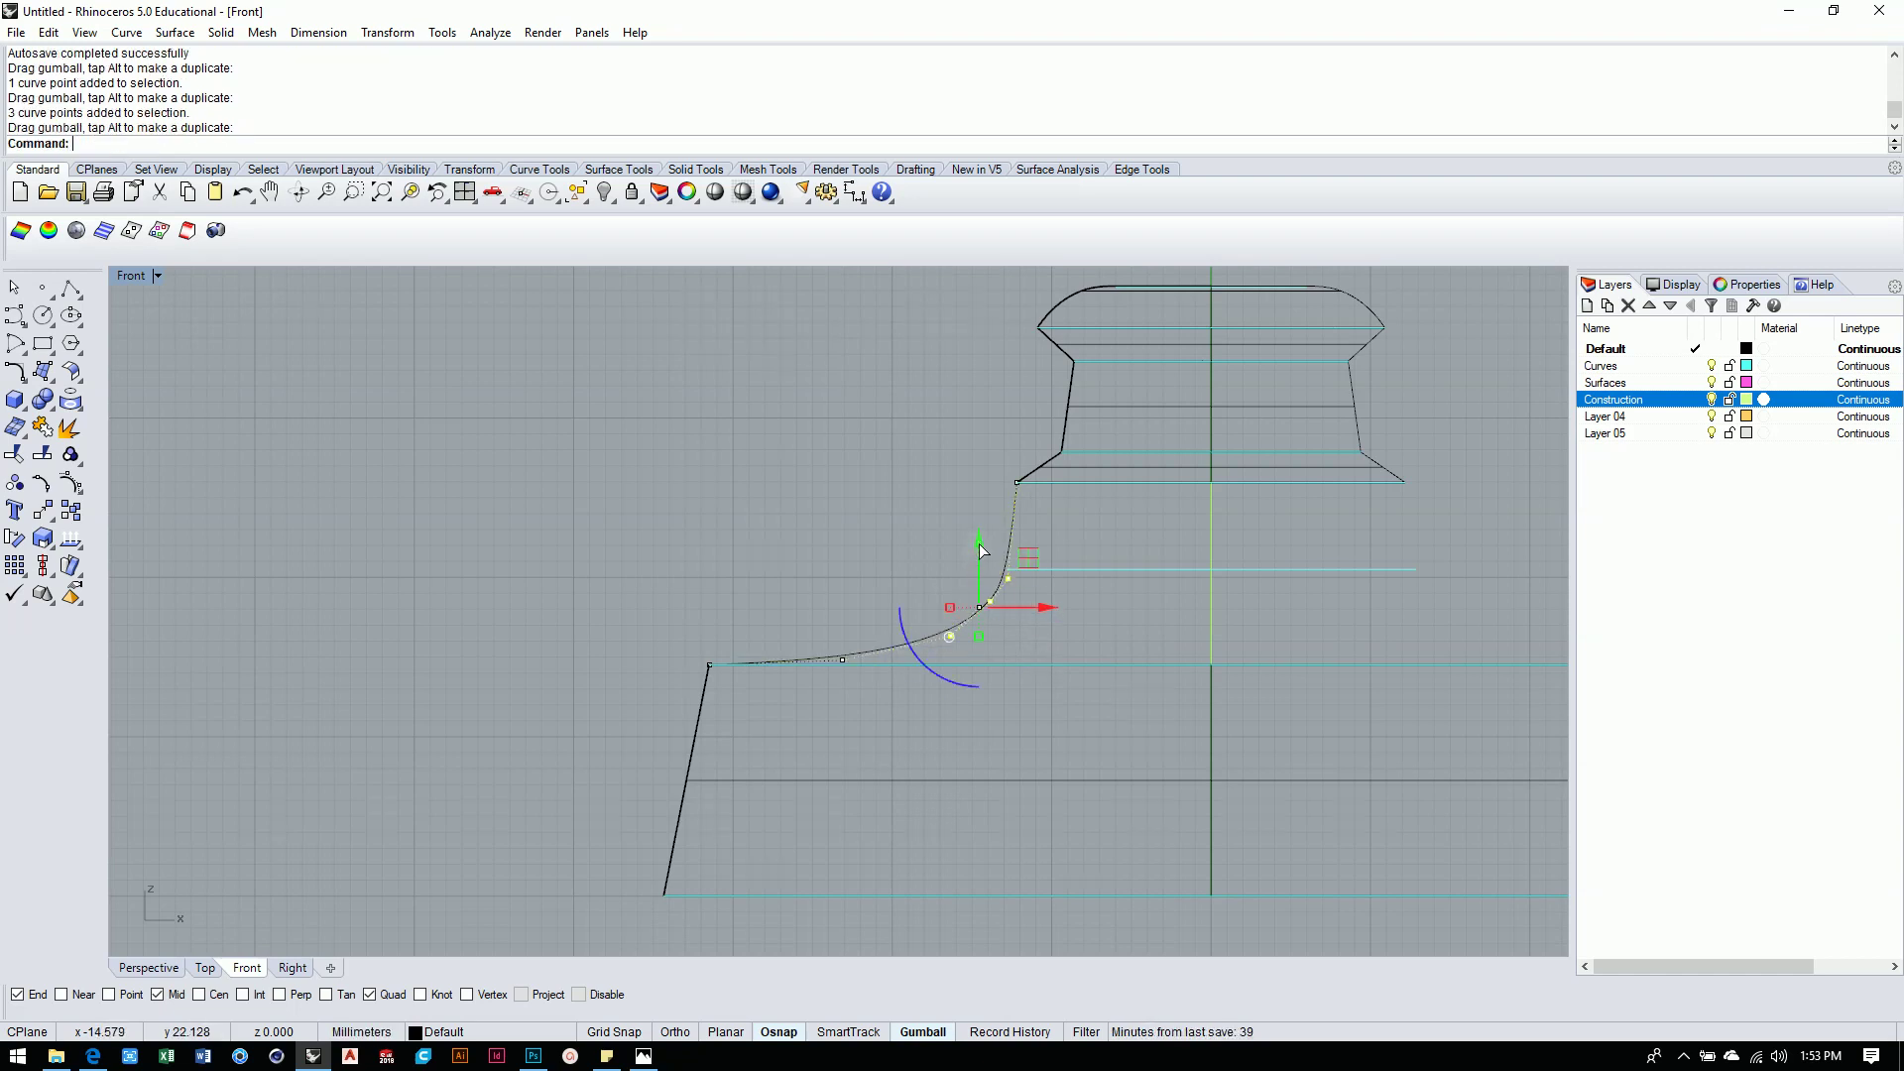
pyautogui.scroll(5, 1020, 580)
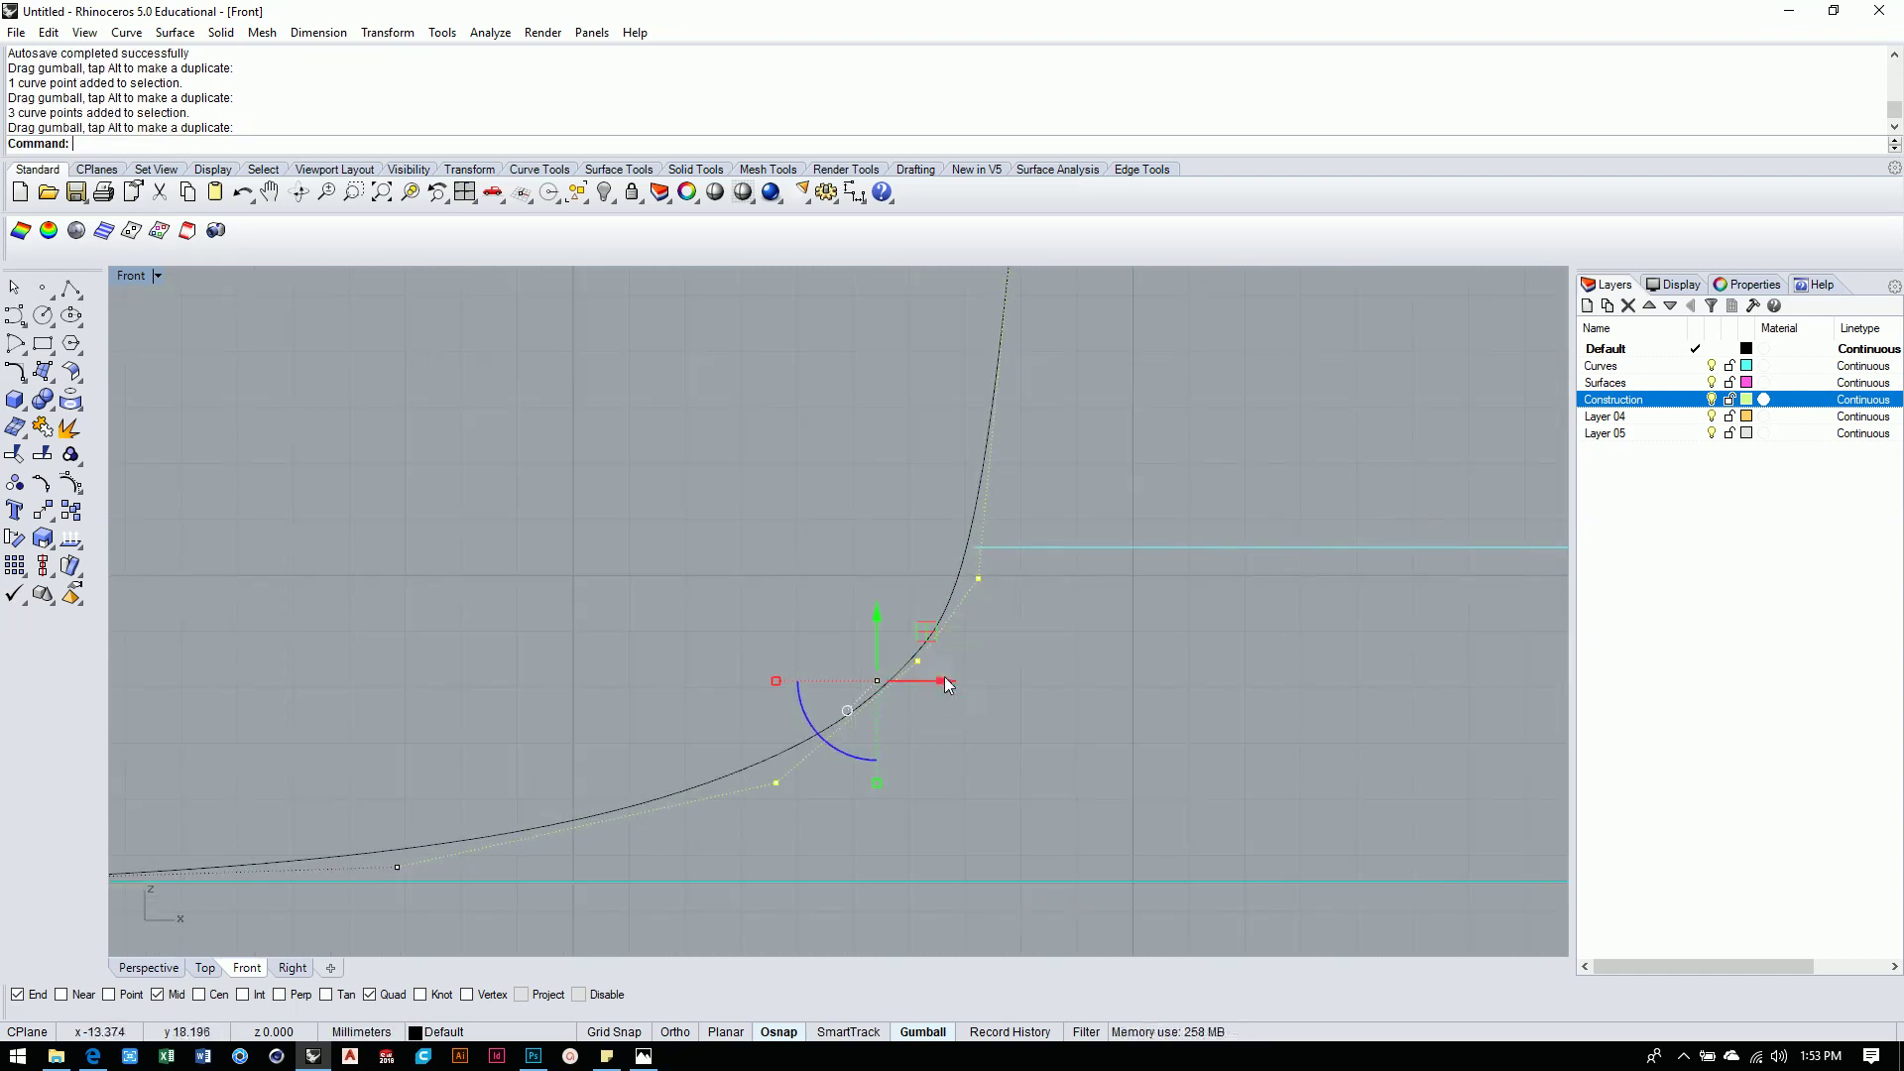
pyautogui.moveTo(944, 683); pyautogui.dragTo(940, 682)
pyautogui.click(906, 519)
pyautogui.scroll(-4, 881, 562)
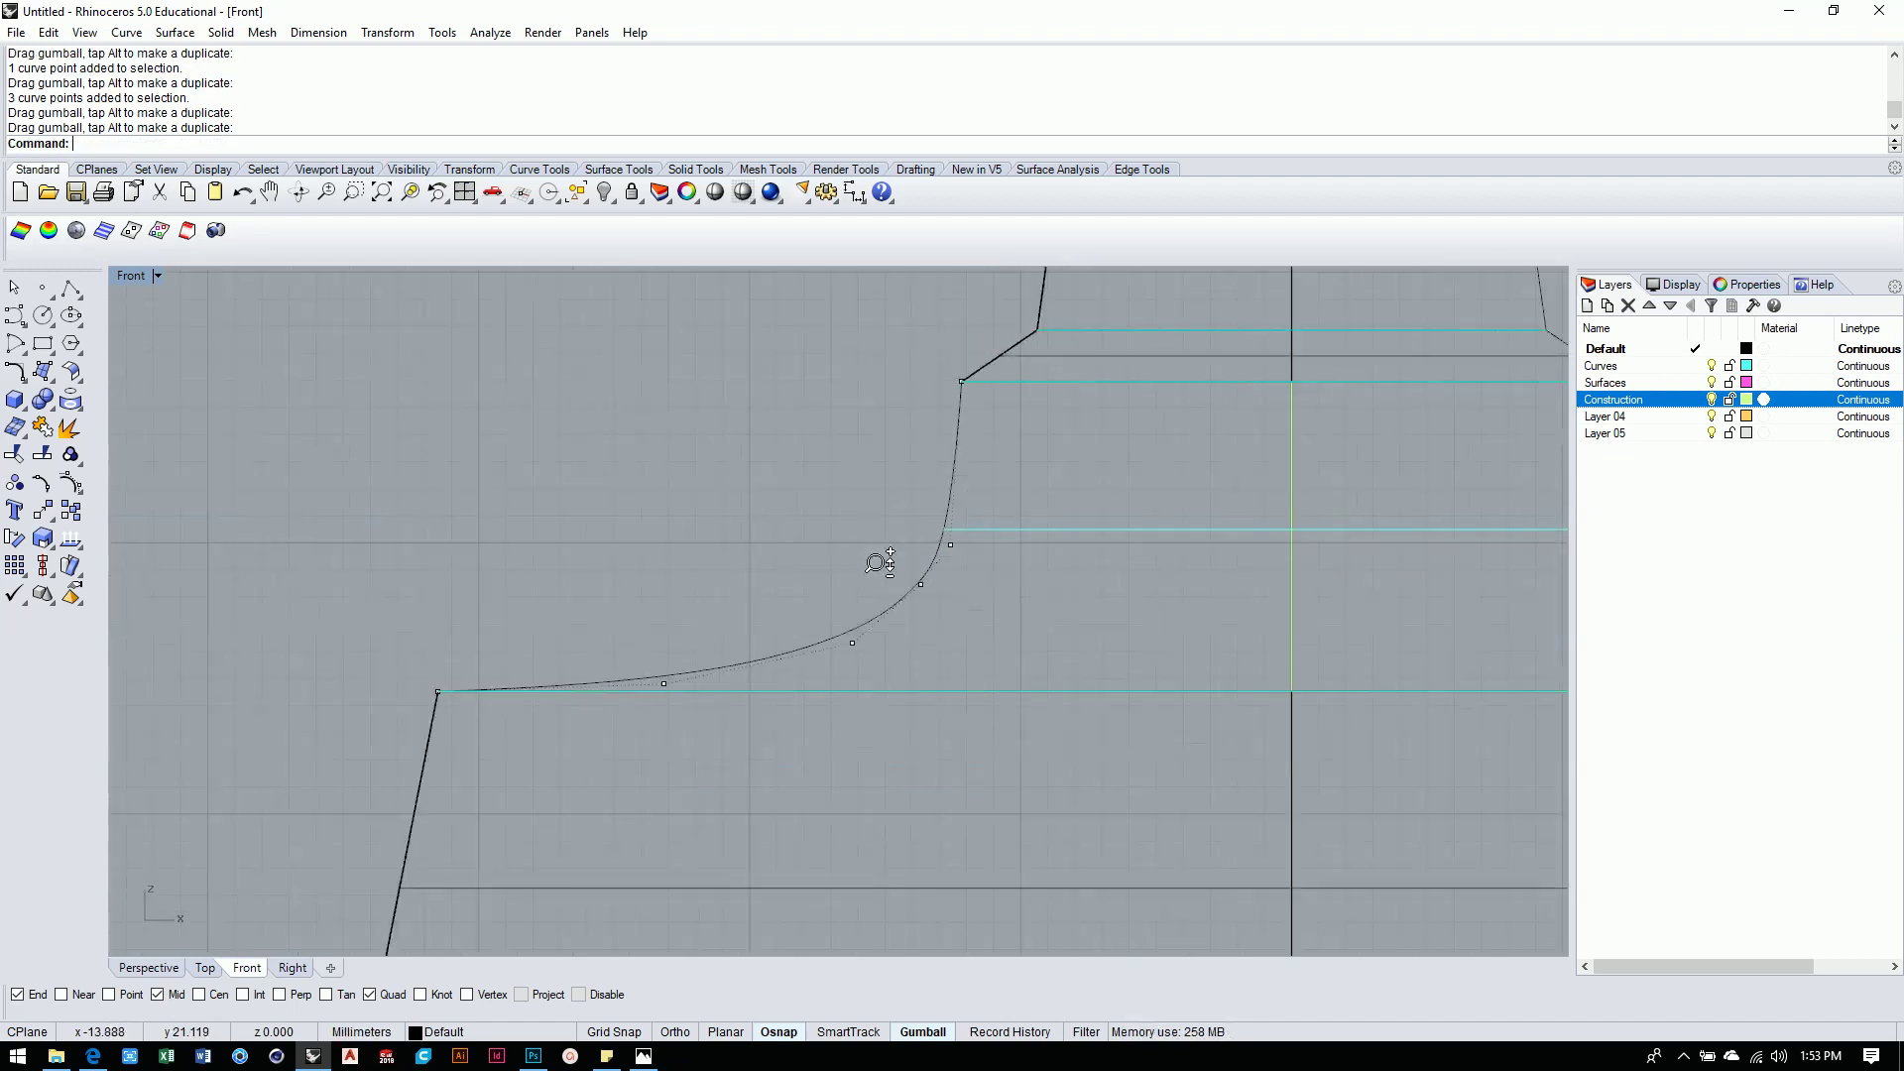
pyautogui.scroll(-2, 879, 564)
pyautogui.scroll(3, 875, 526)
pyautogui.scroll(-1, 932, 460)
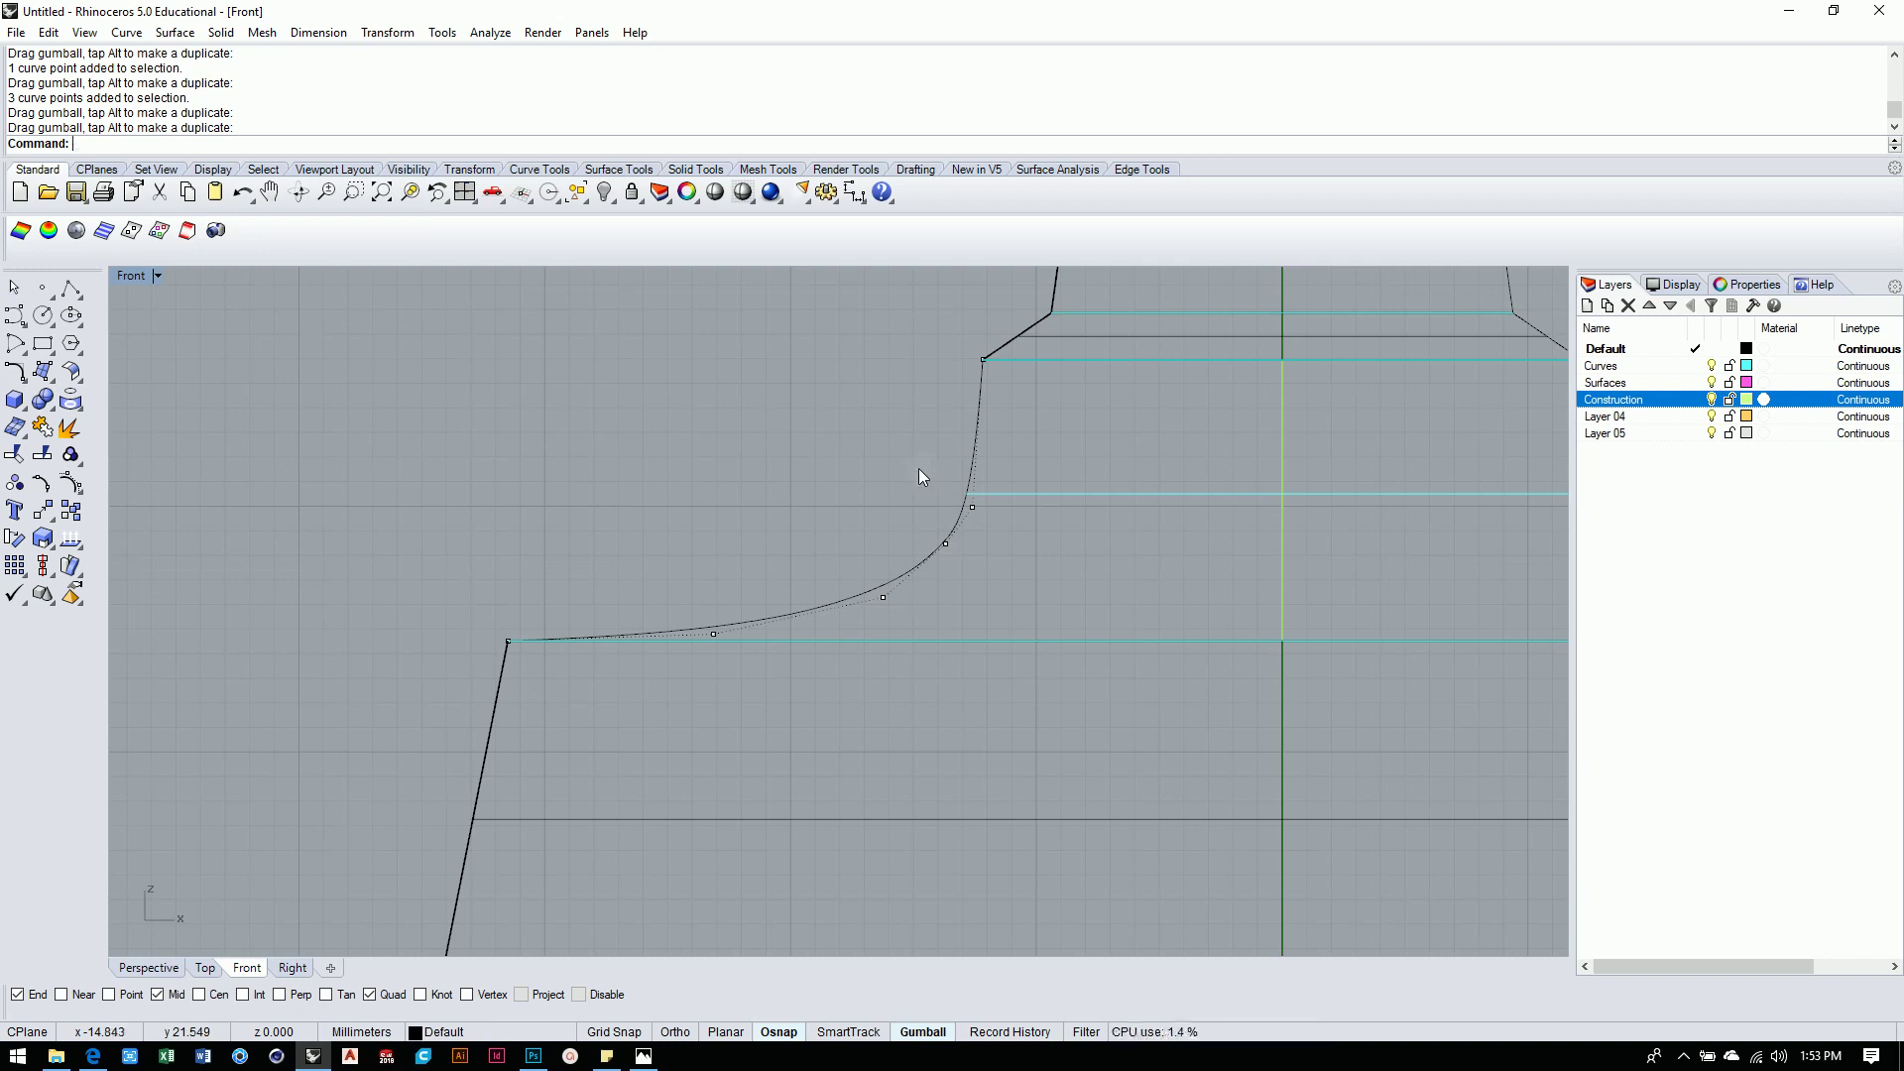
pyautogui.scroll(-3, 982, 441)
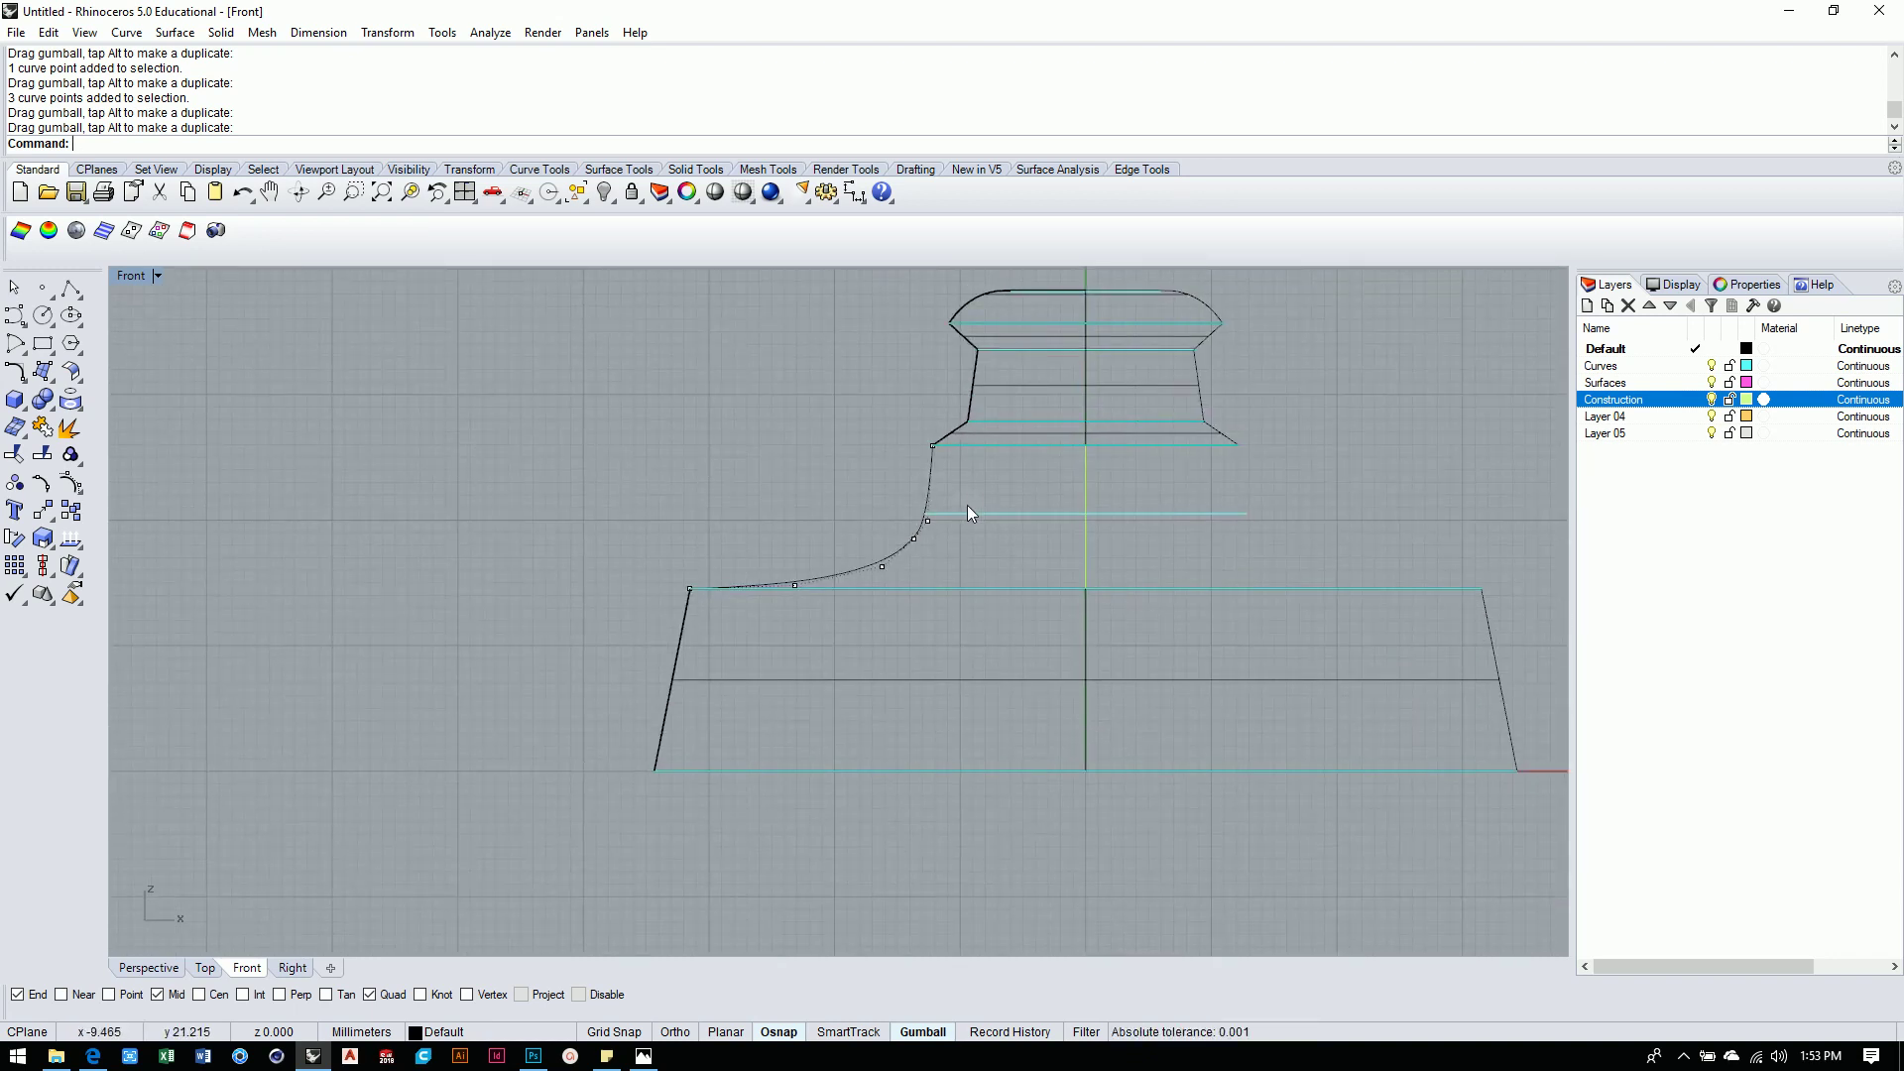
pyautogui.click(70, 483)
pyautogui.scroll(-2, 825, 480)
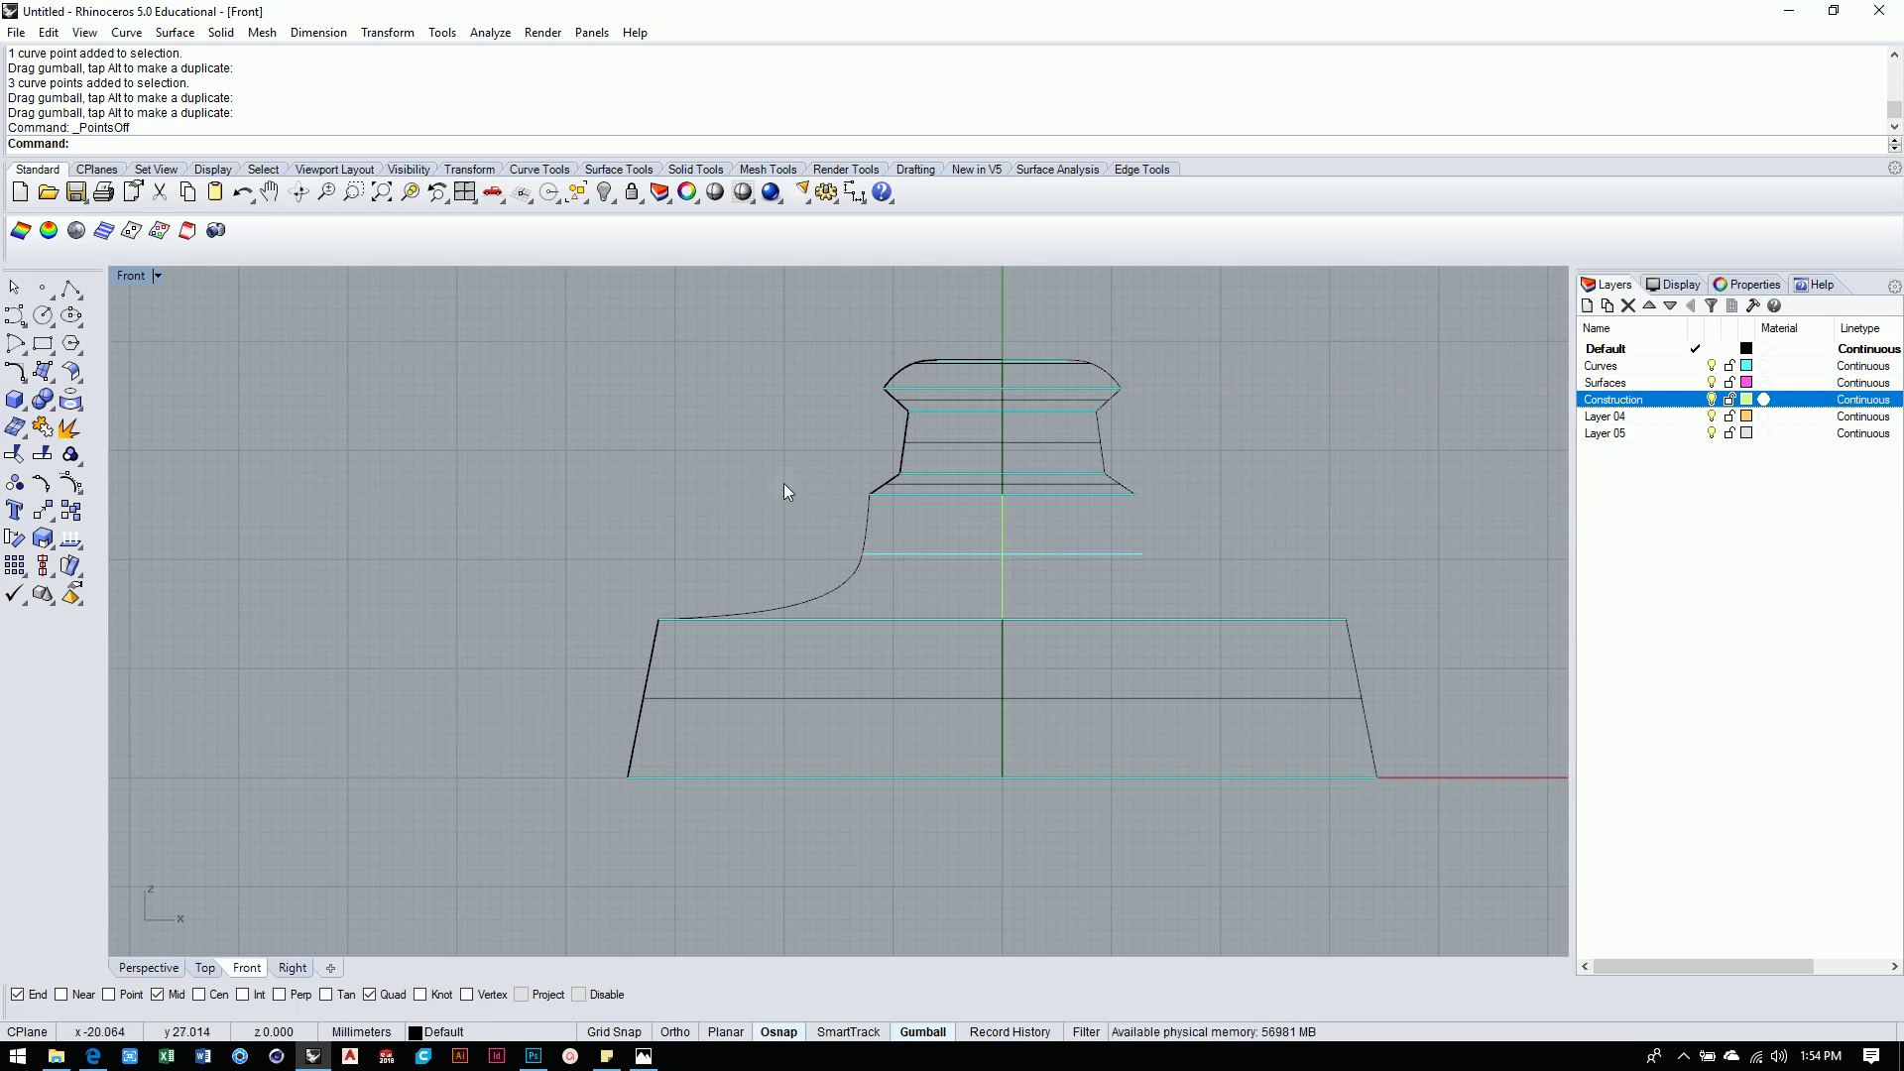
# Revolve the shoulder curve through a full circle about the vertical centre axis, with grid snap on for placing the axis points.
pyautogui.click(42, 371)
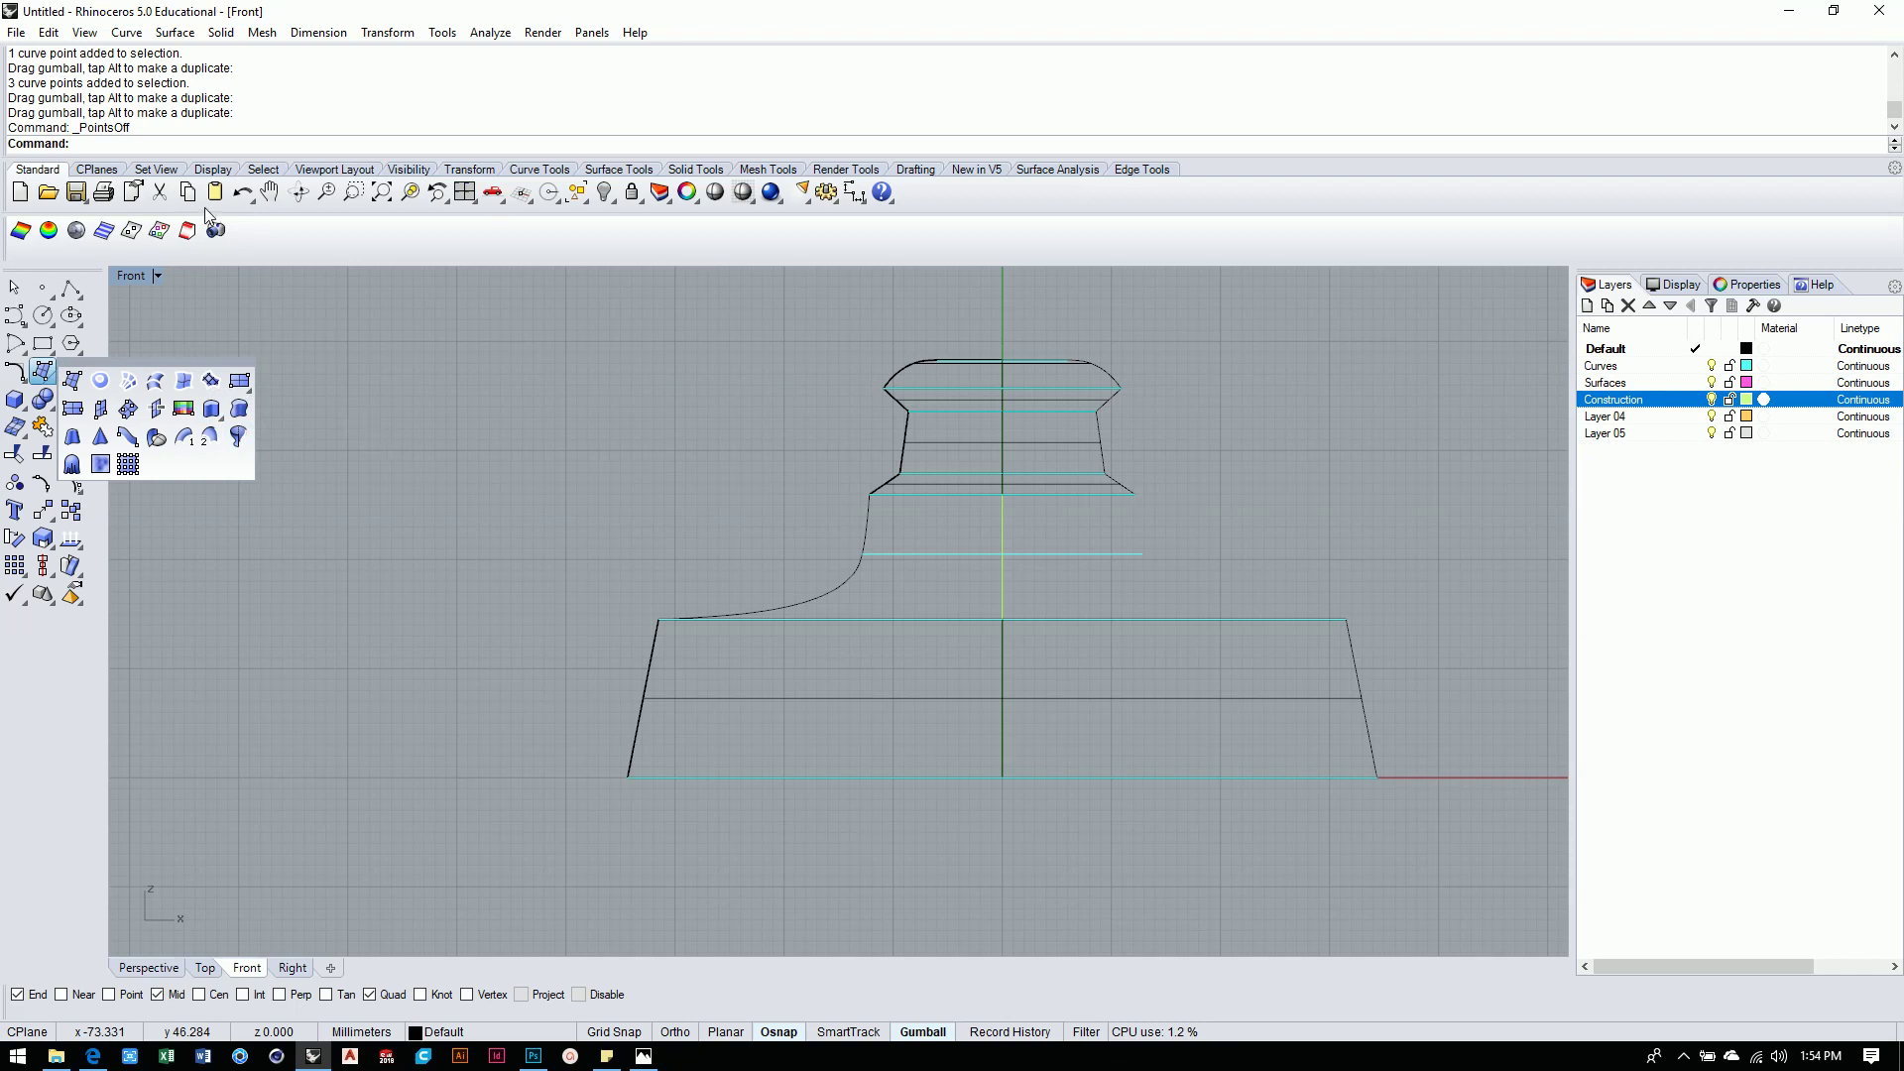
pyautogui.write('Revolve')
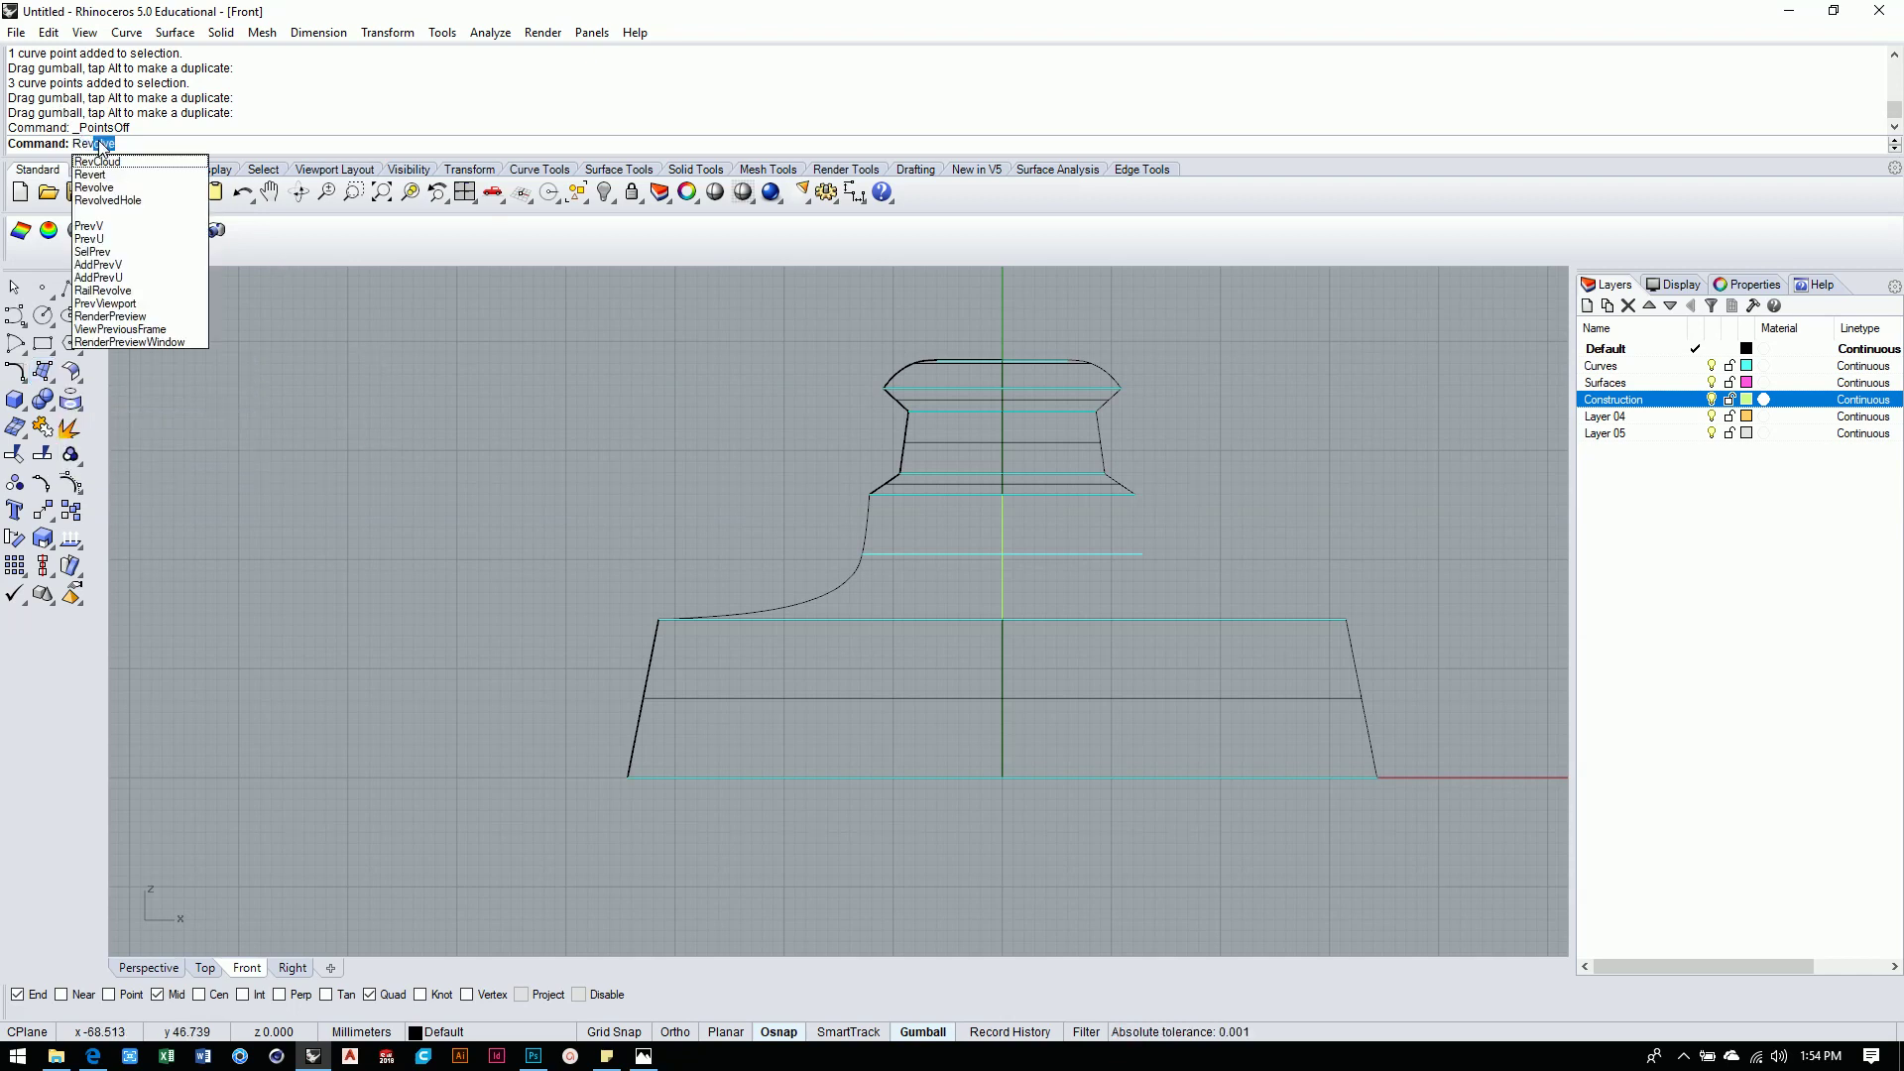
pyautogui.press('Return')
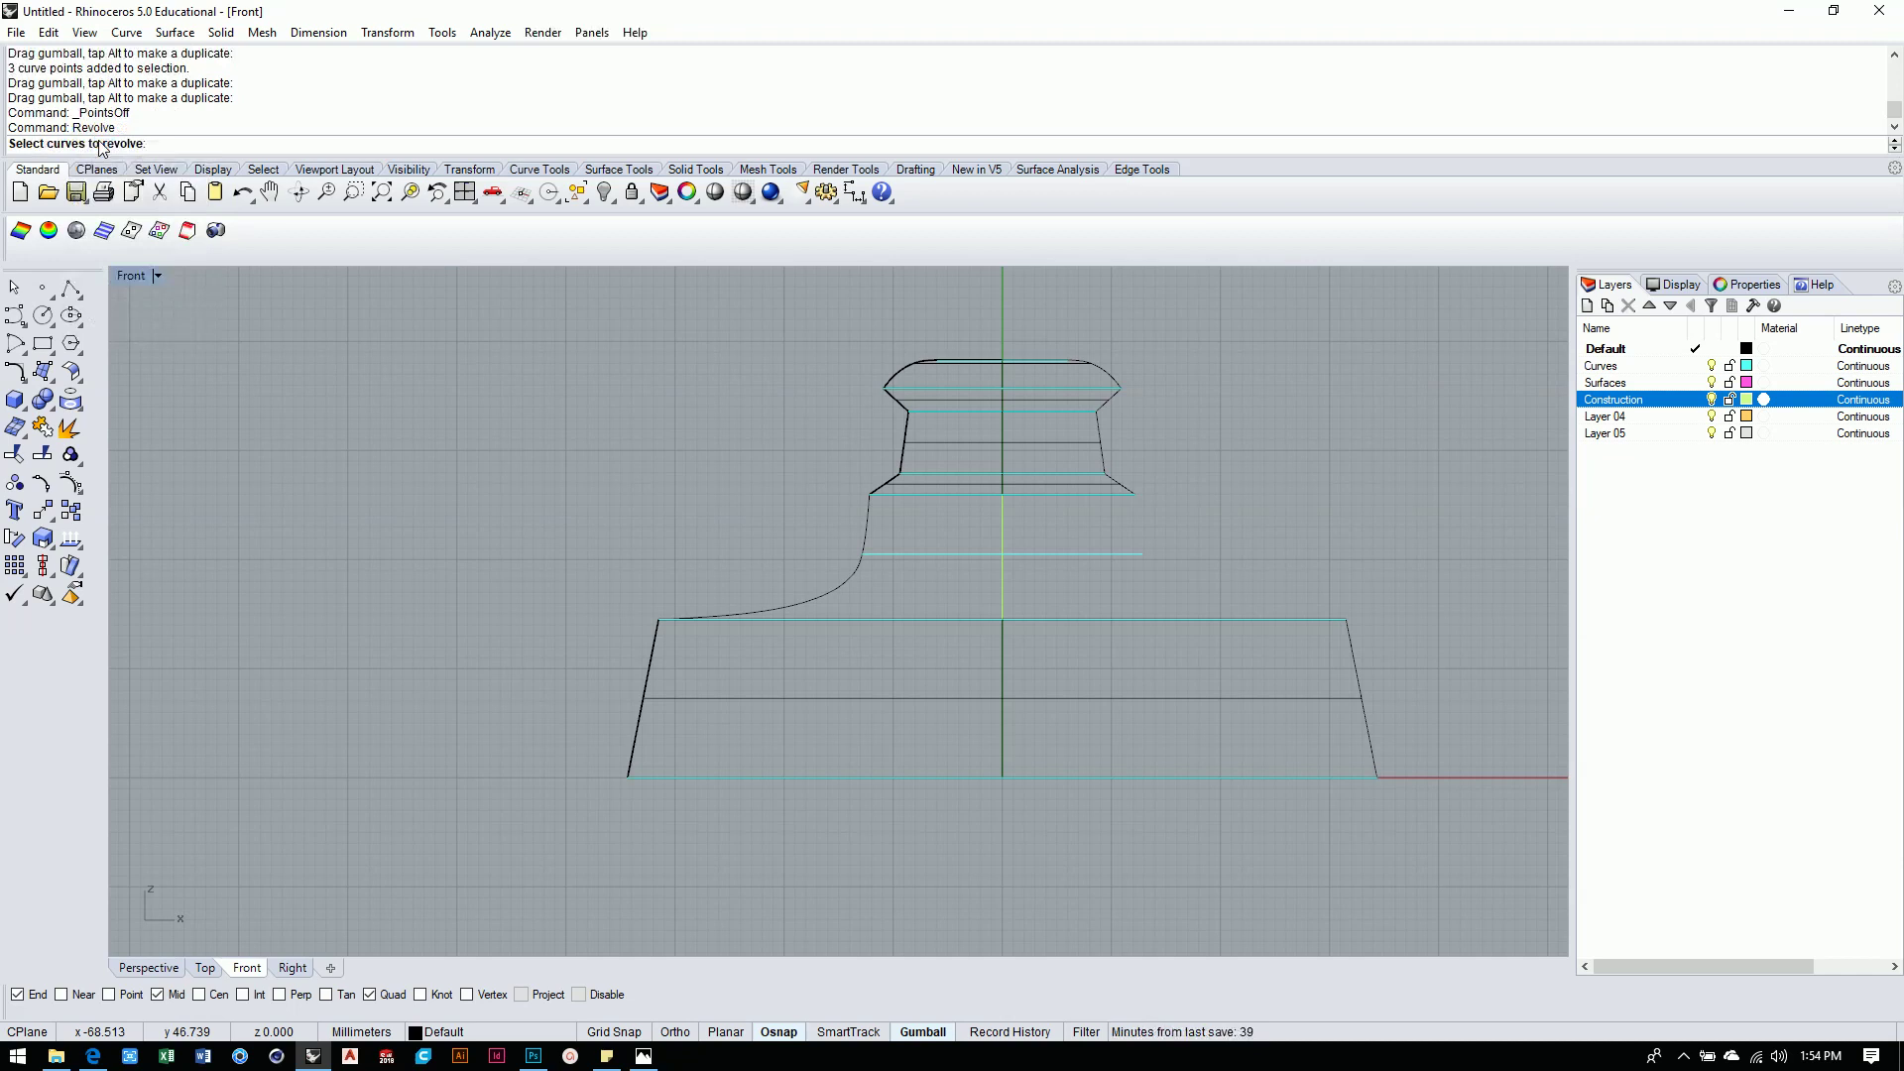
pyautogui.click(867, 526)
pyautogui.press('Return')
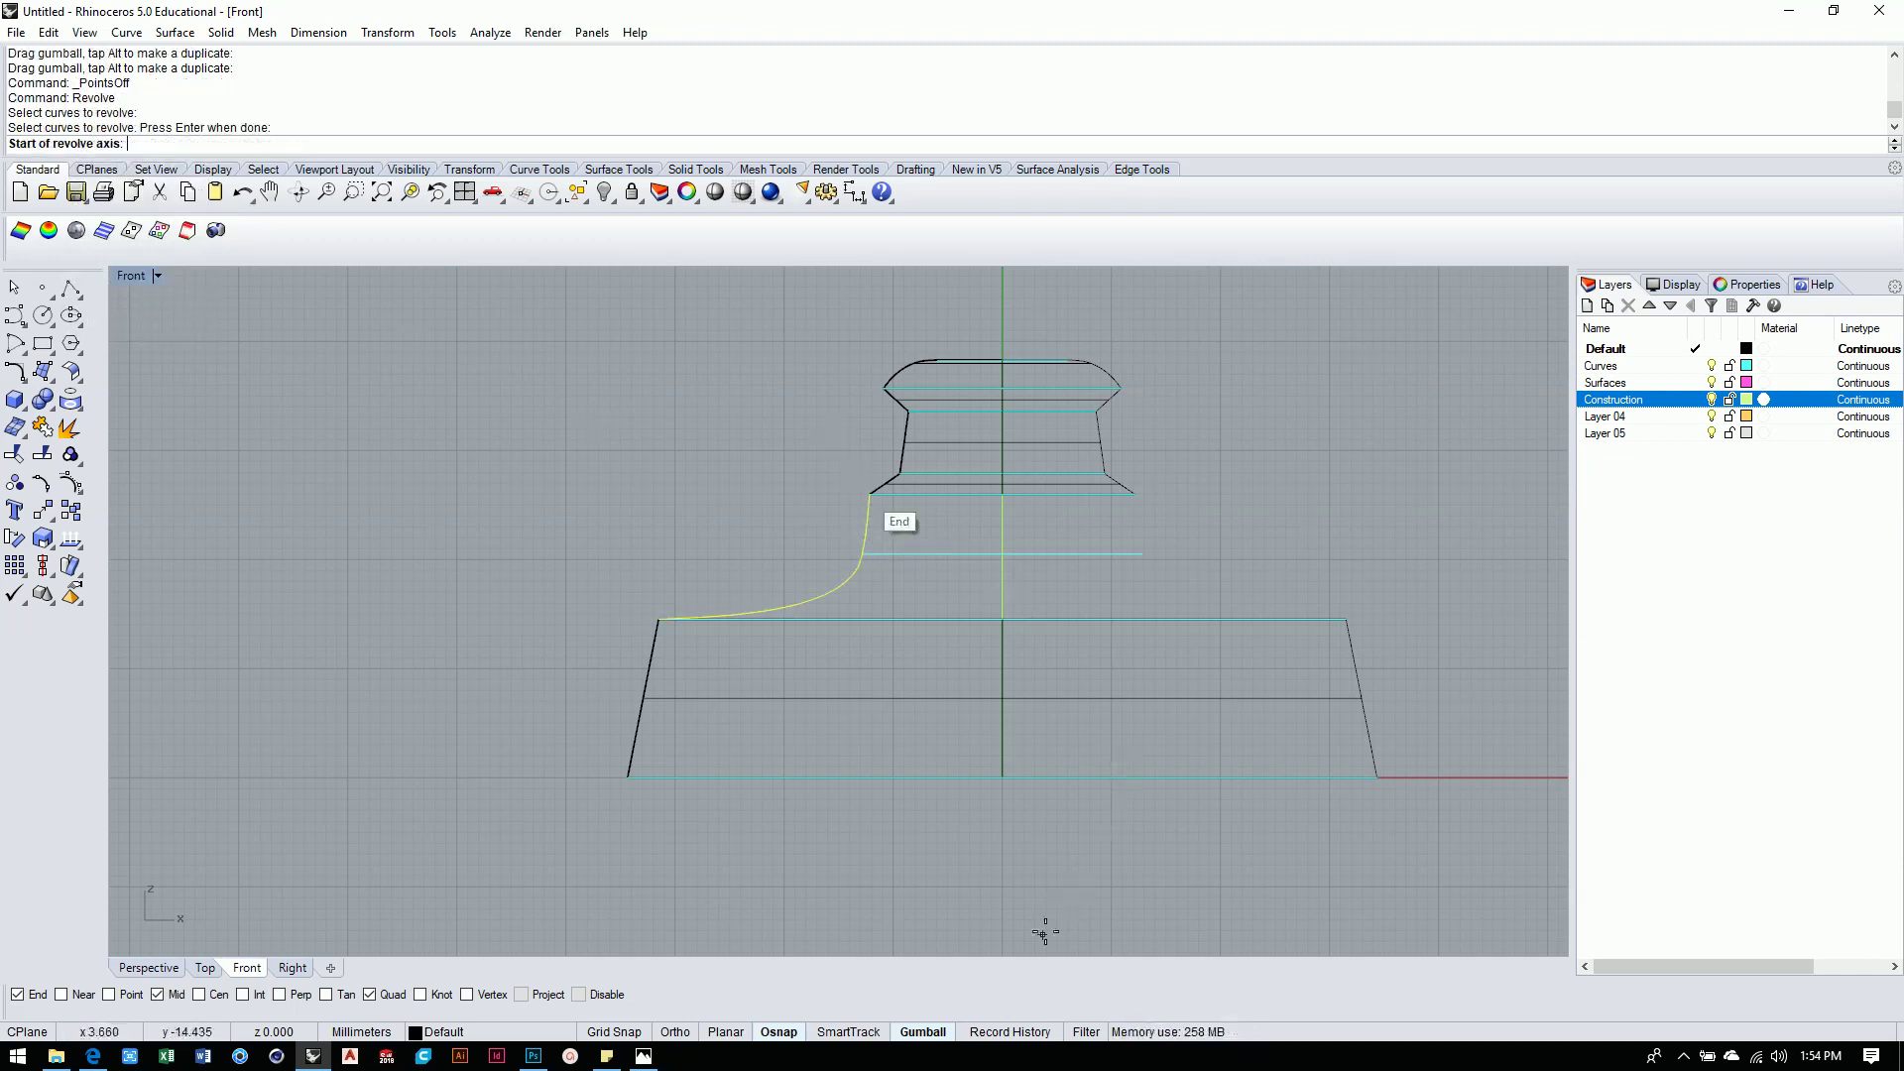
pyautogui.click(614, 1032)
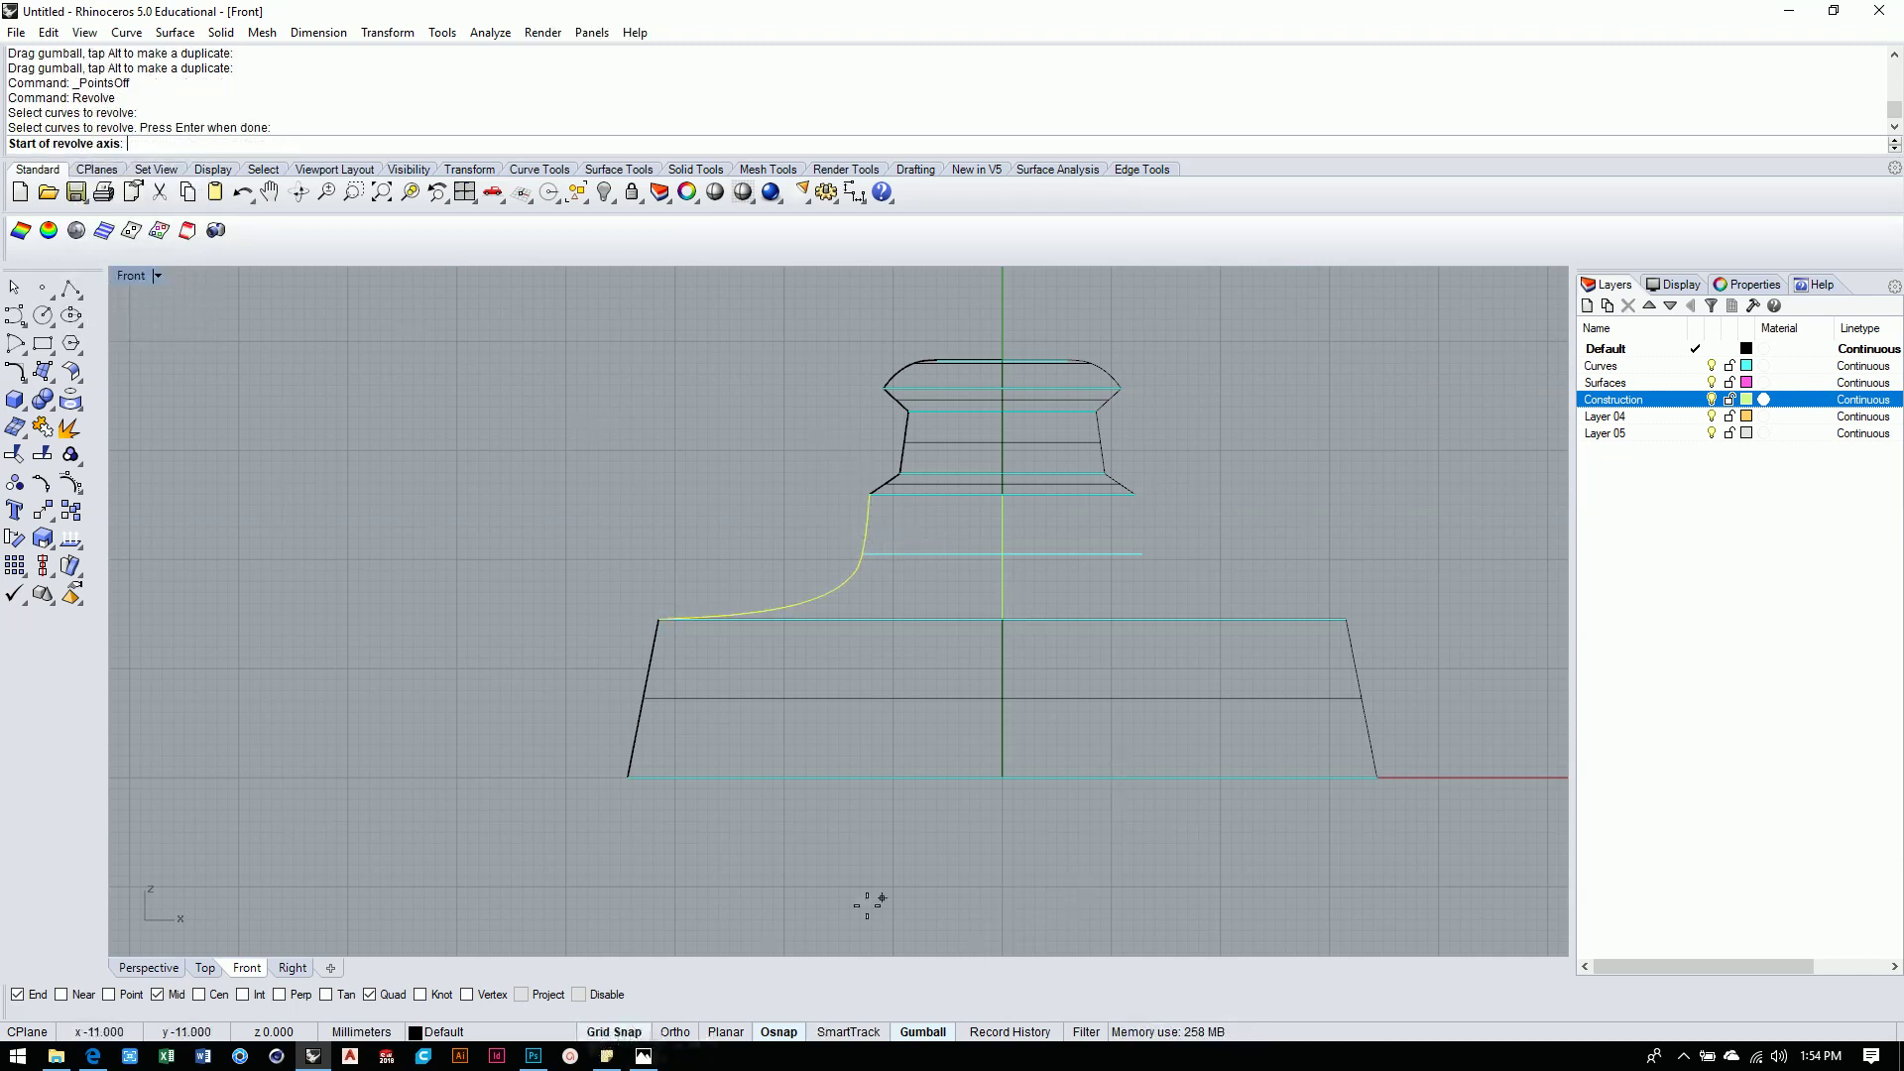
pyautogui.click(1002, 869)
pyautogui.click(1001, 810)
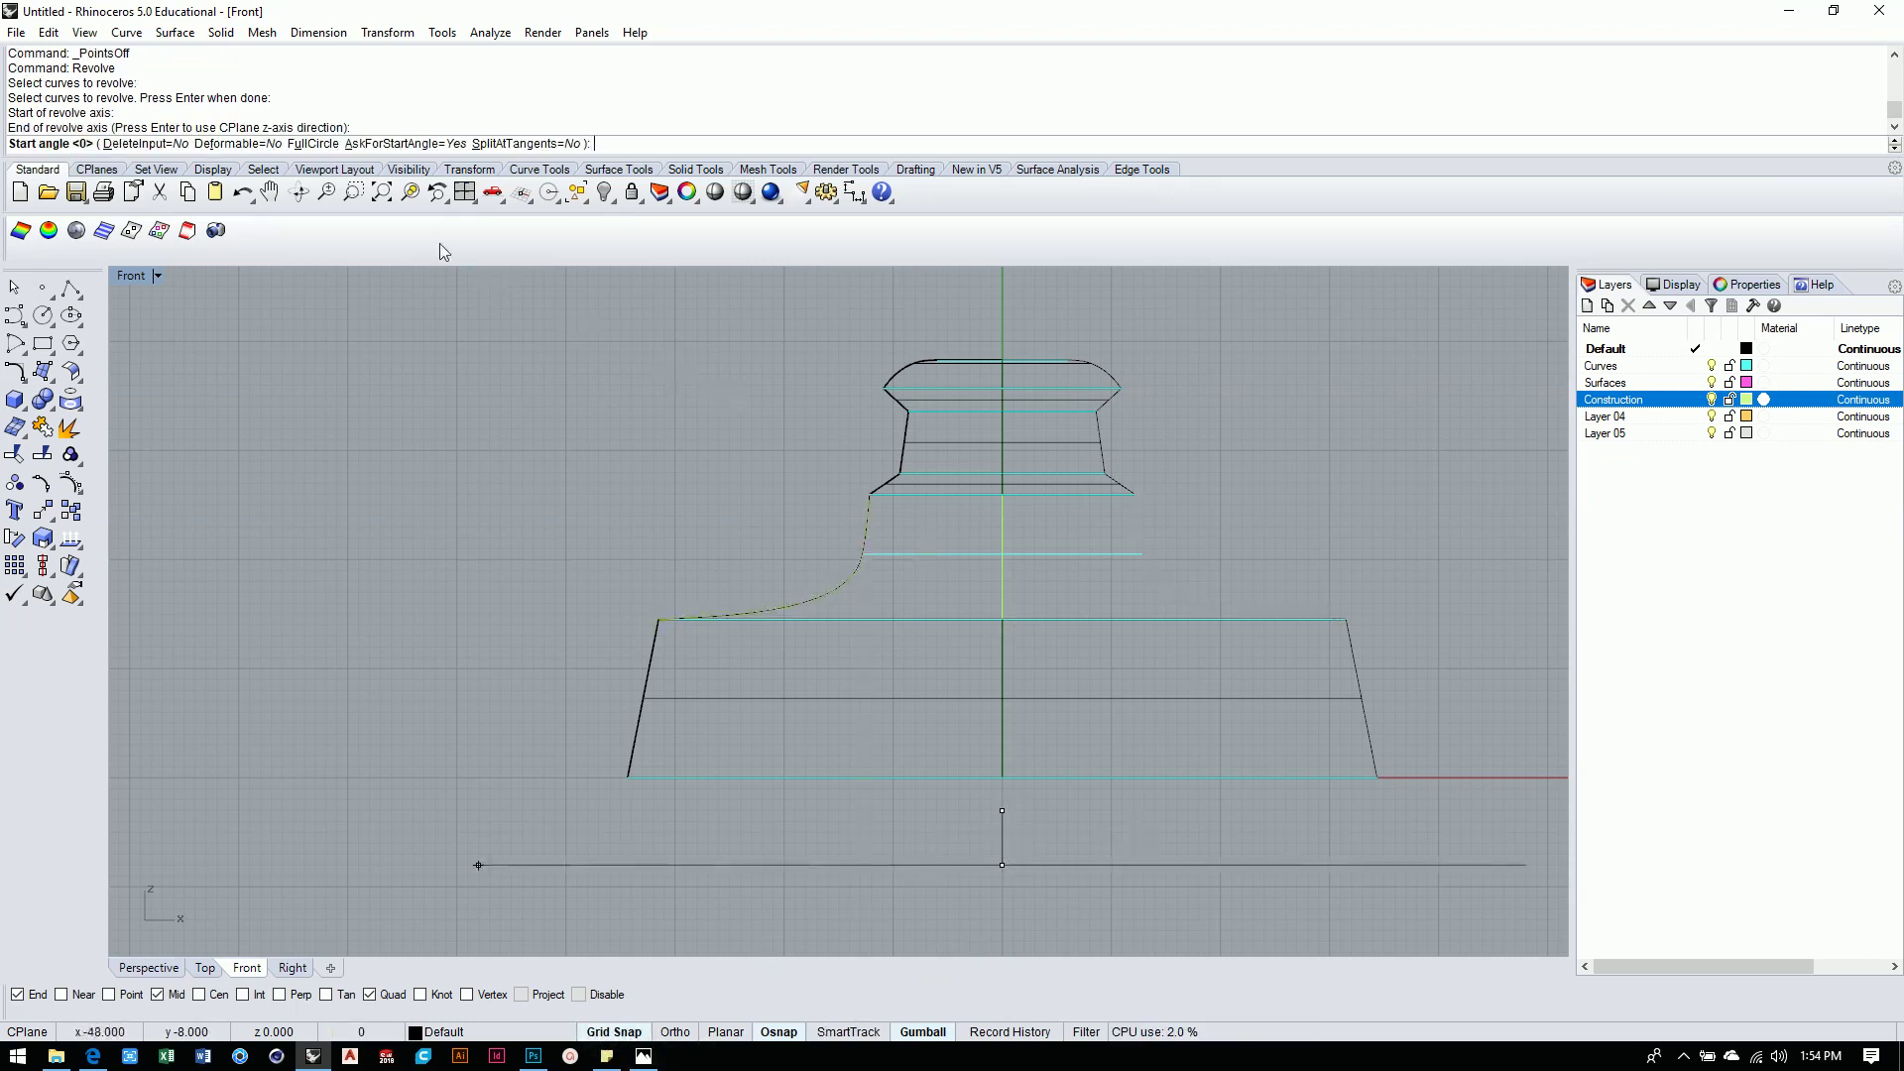
pyautogui.click(307, 143)
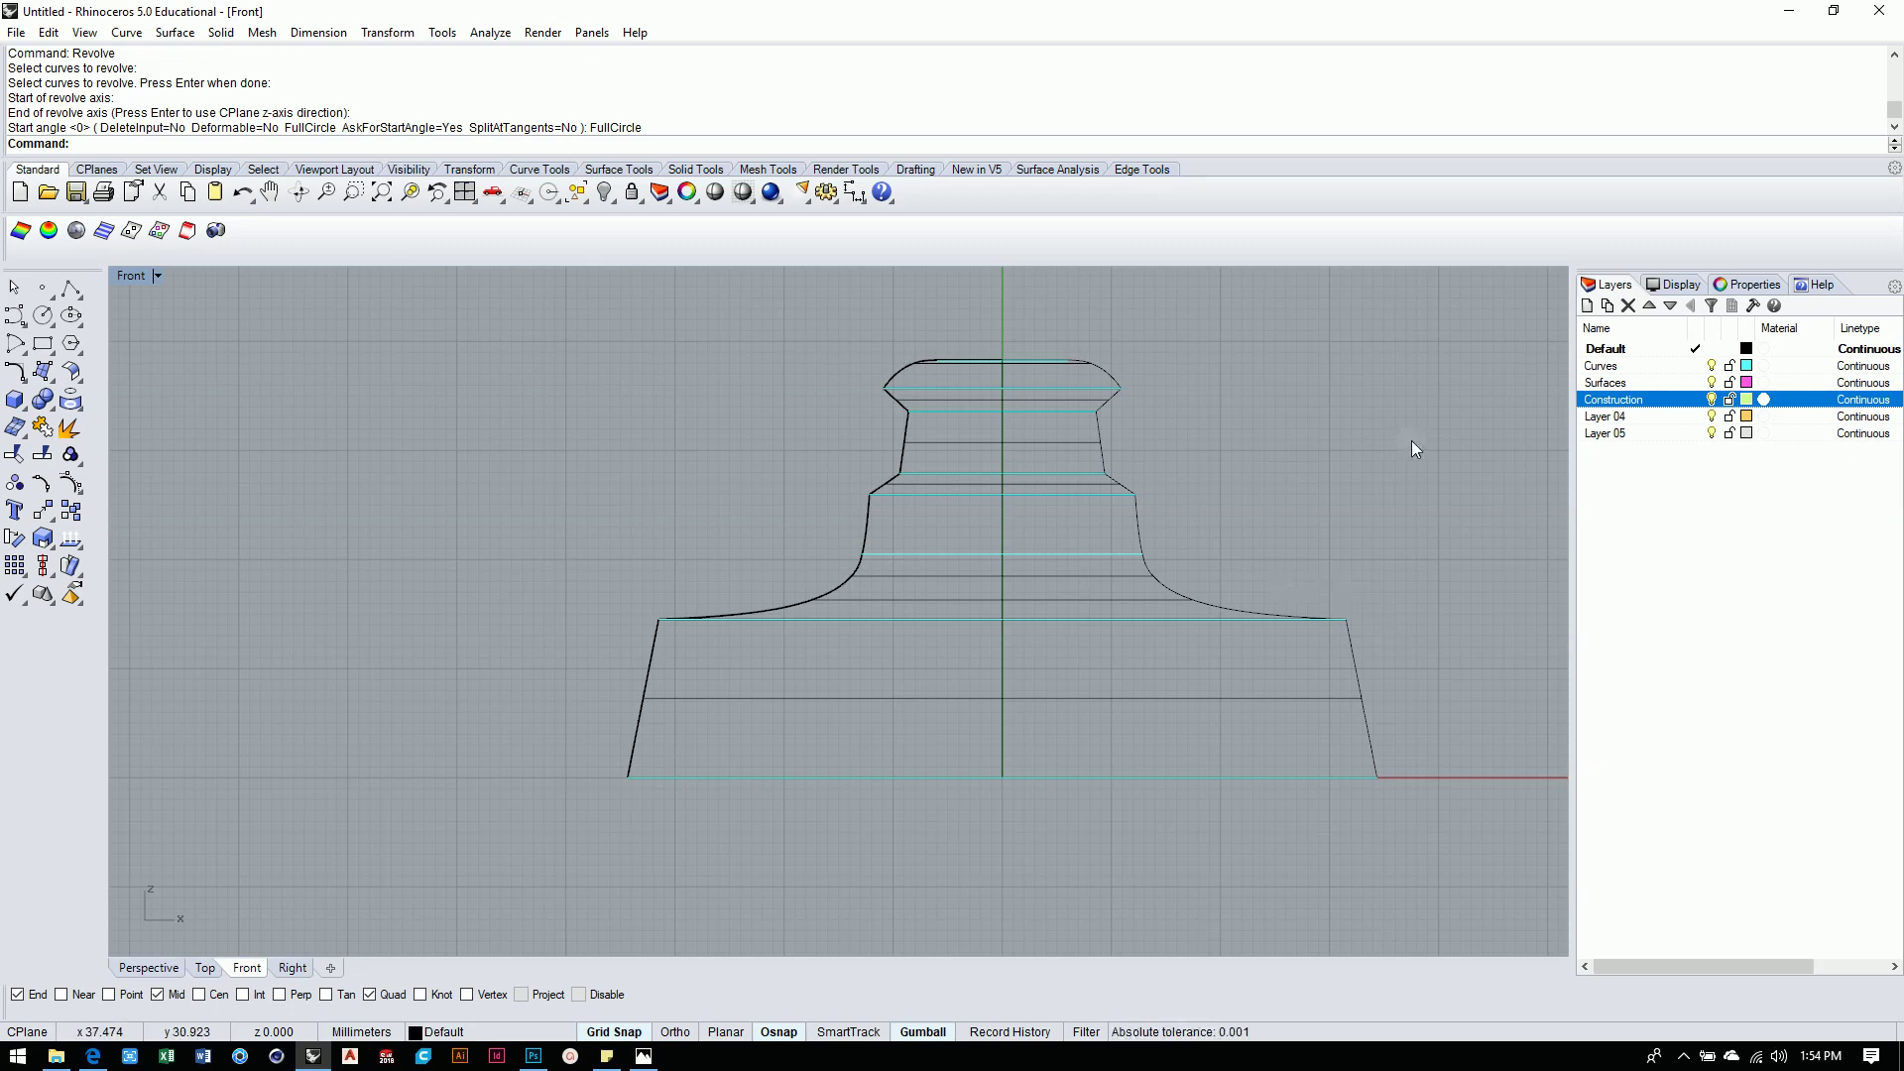
# Inspect the cap from several angles in the maximized Perspective view, and select the revolved shoulder surface.
pyautogui.doubleClick(130, 275)
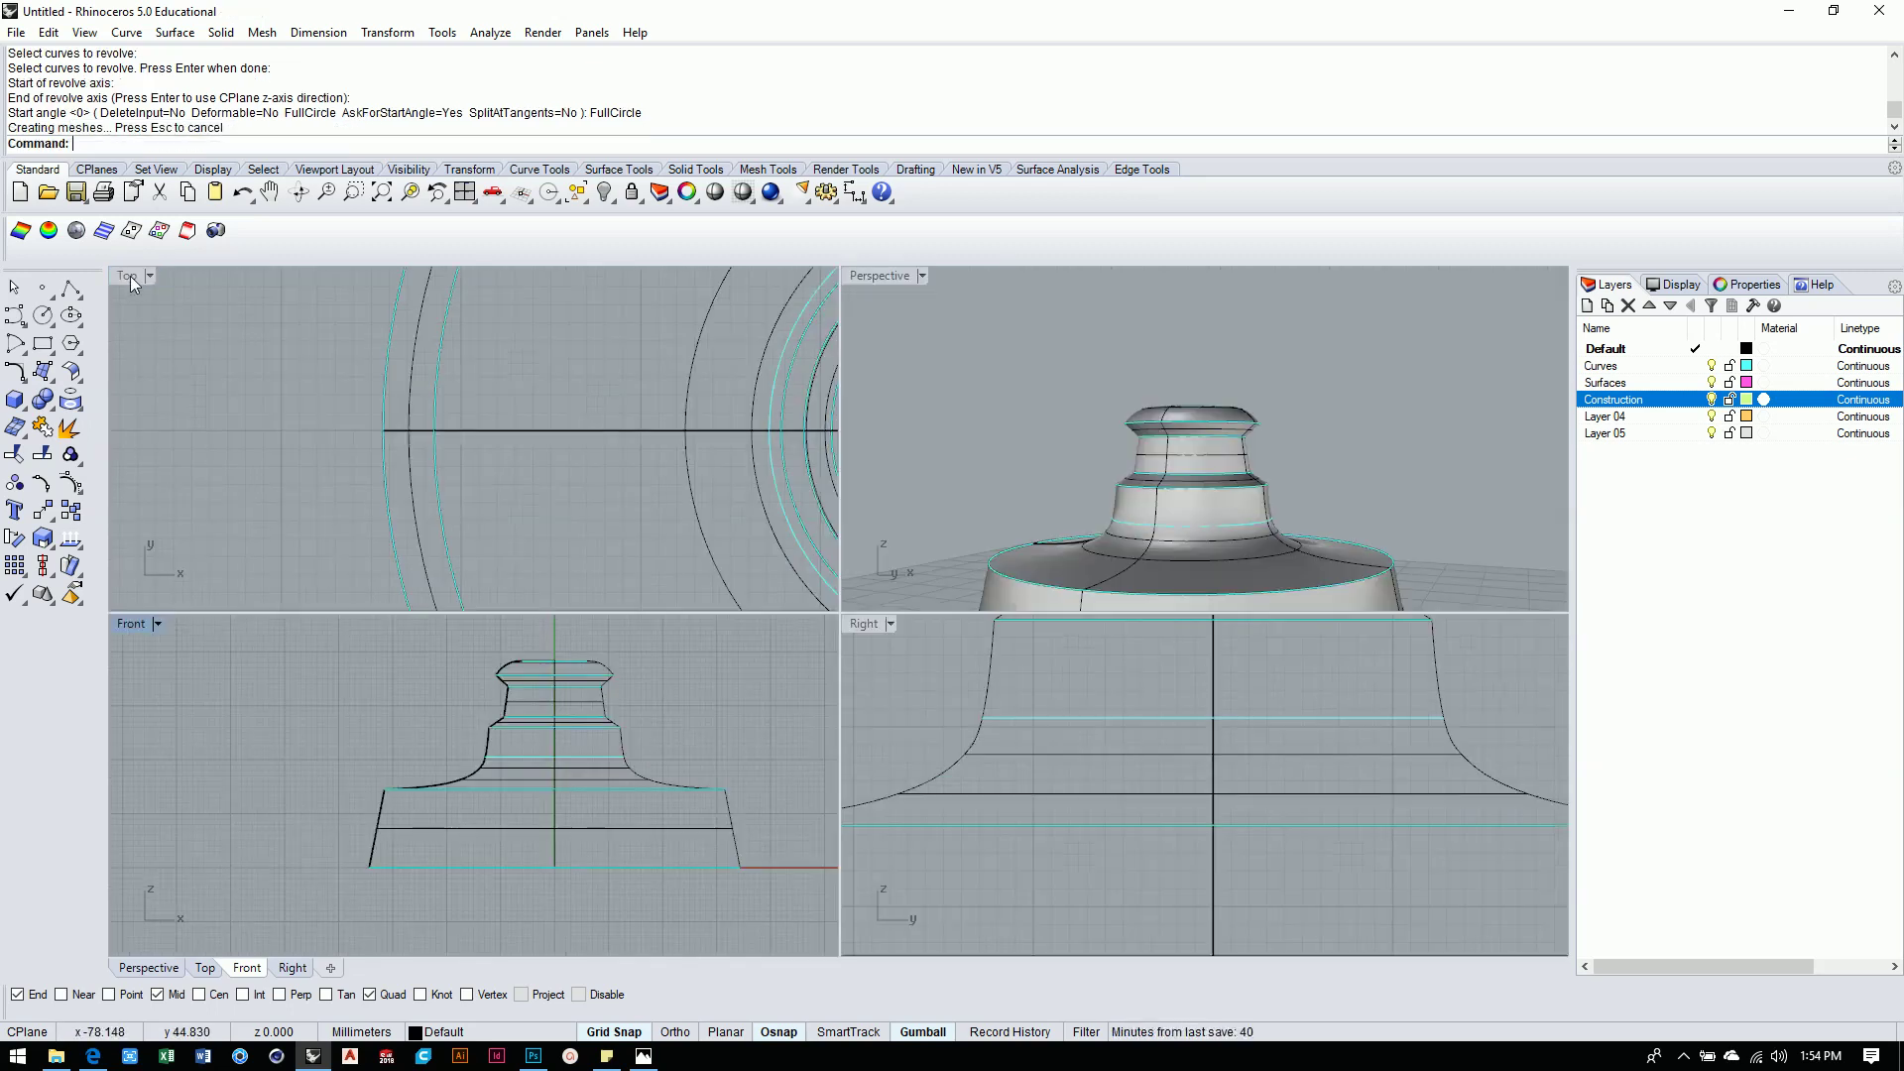
pyautogui.doubleClick(881, 276)
pyautogui.moveTo(943, 324); pyautogui.dragTo(1139, 591, button='right')
pyautogui.scroll(5, 1083, 623)
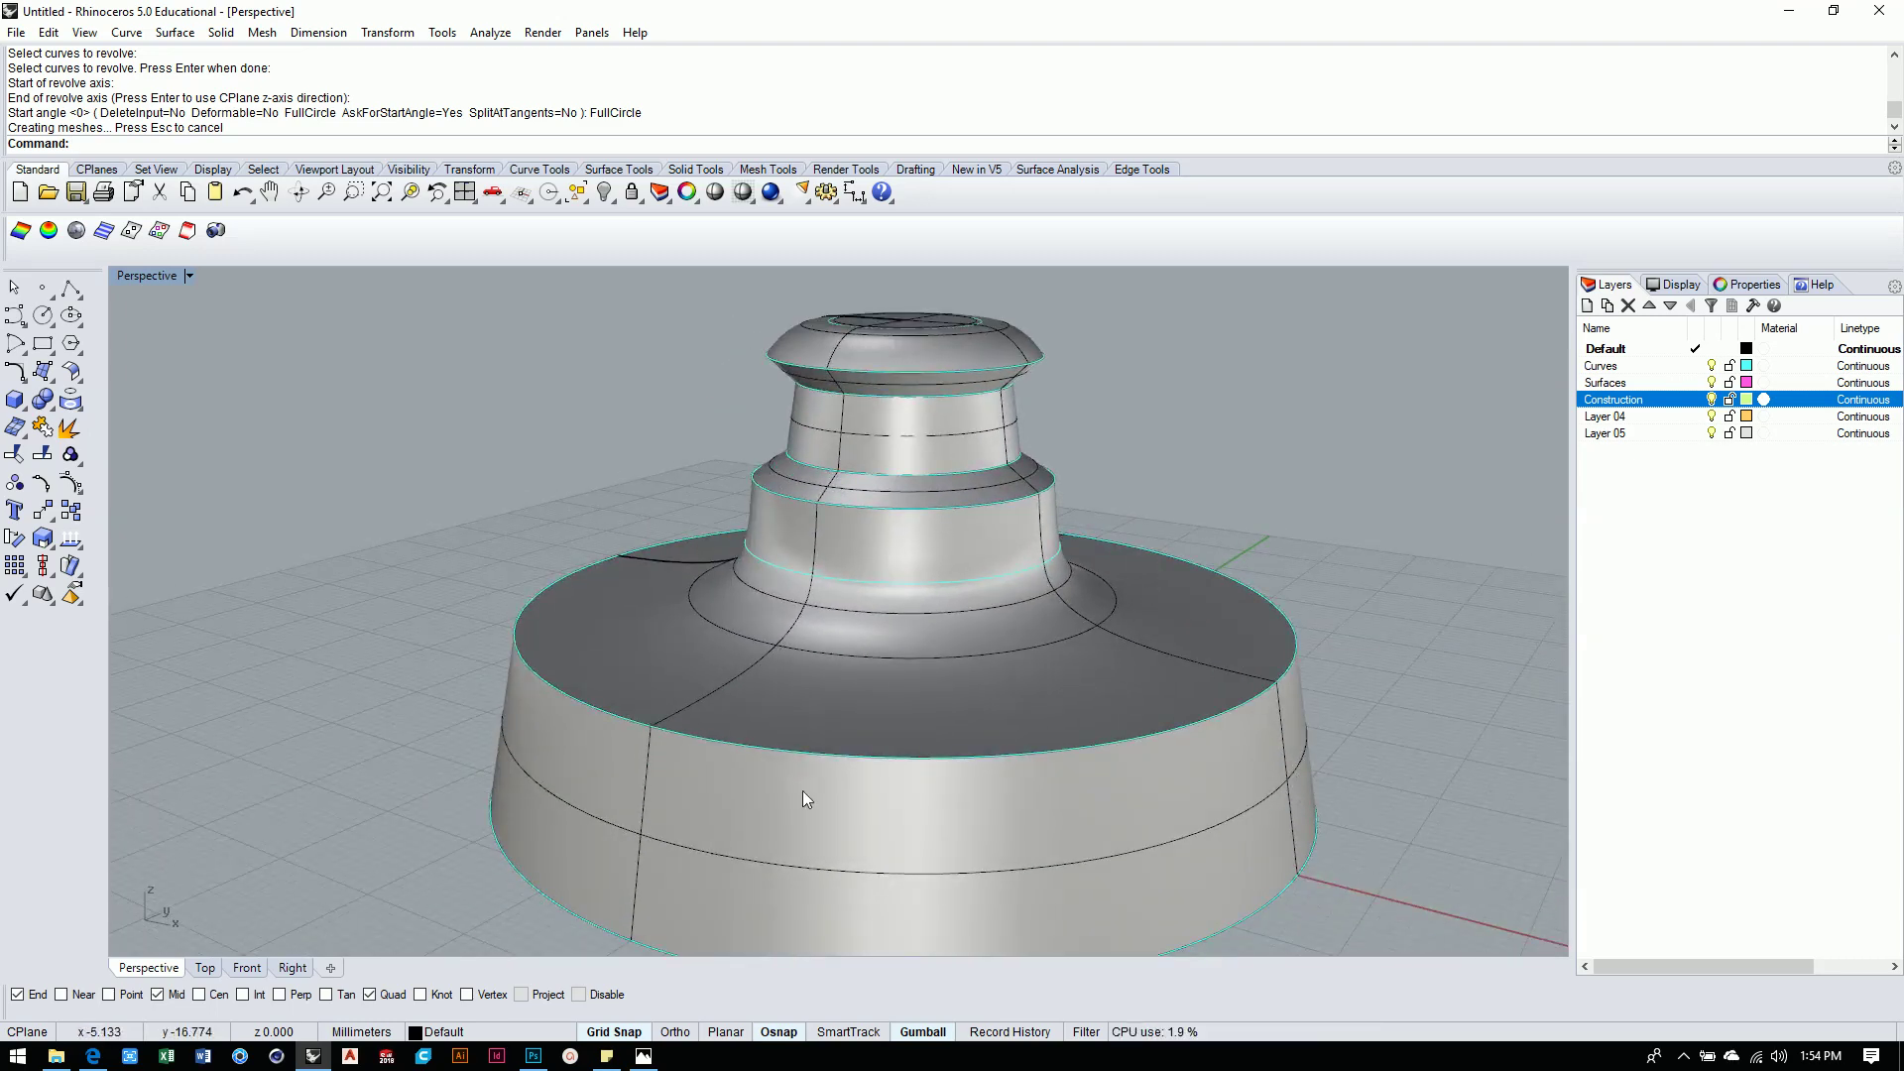
pyautogui.moveTo(965, 667); pyautogui.dragTo(1079, 640, button='right')
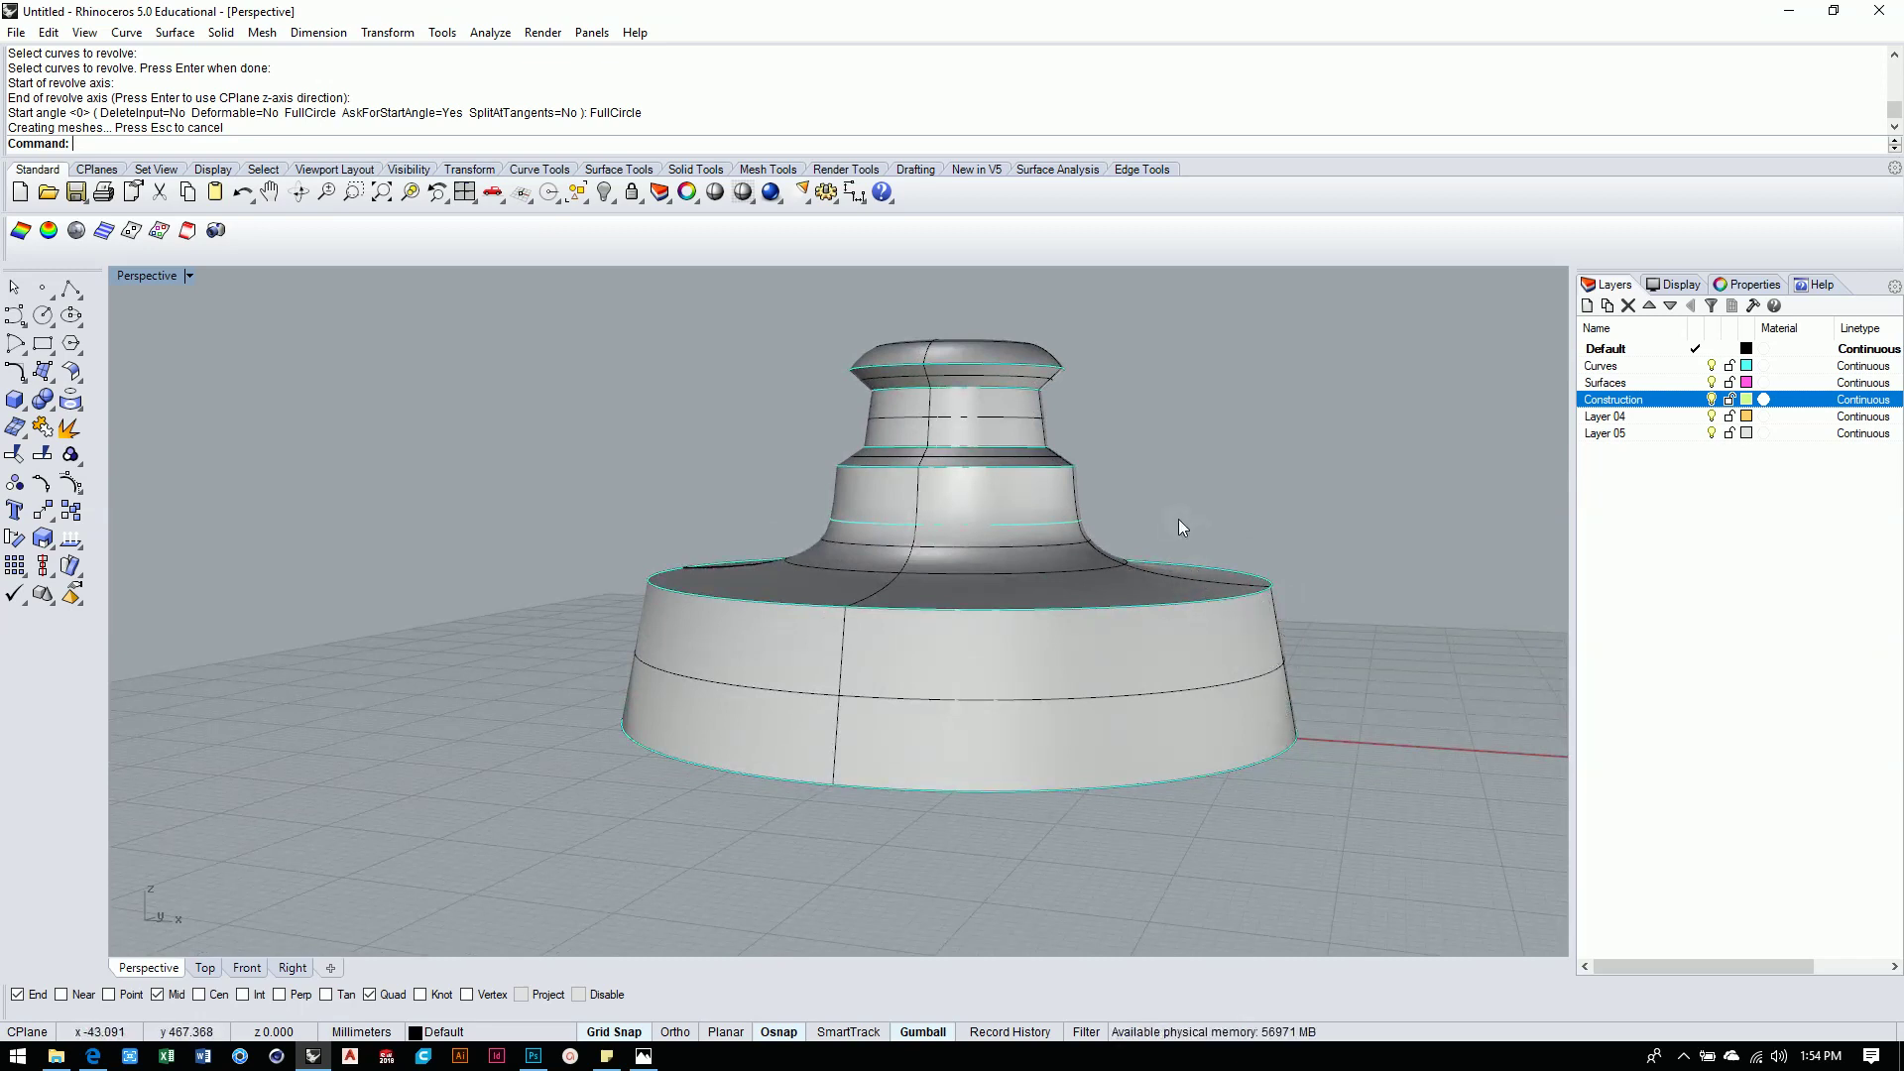
pyautogui.click(1031, 568)
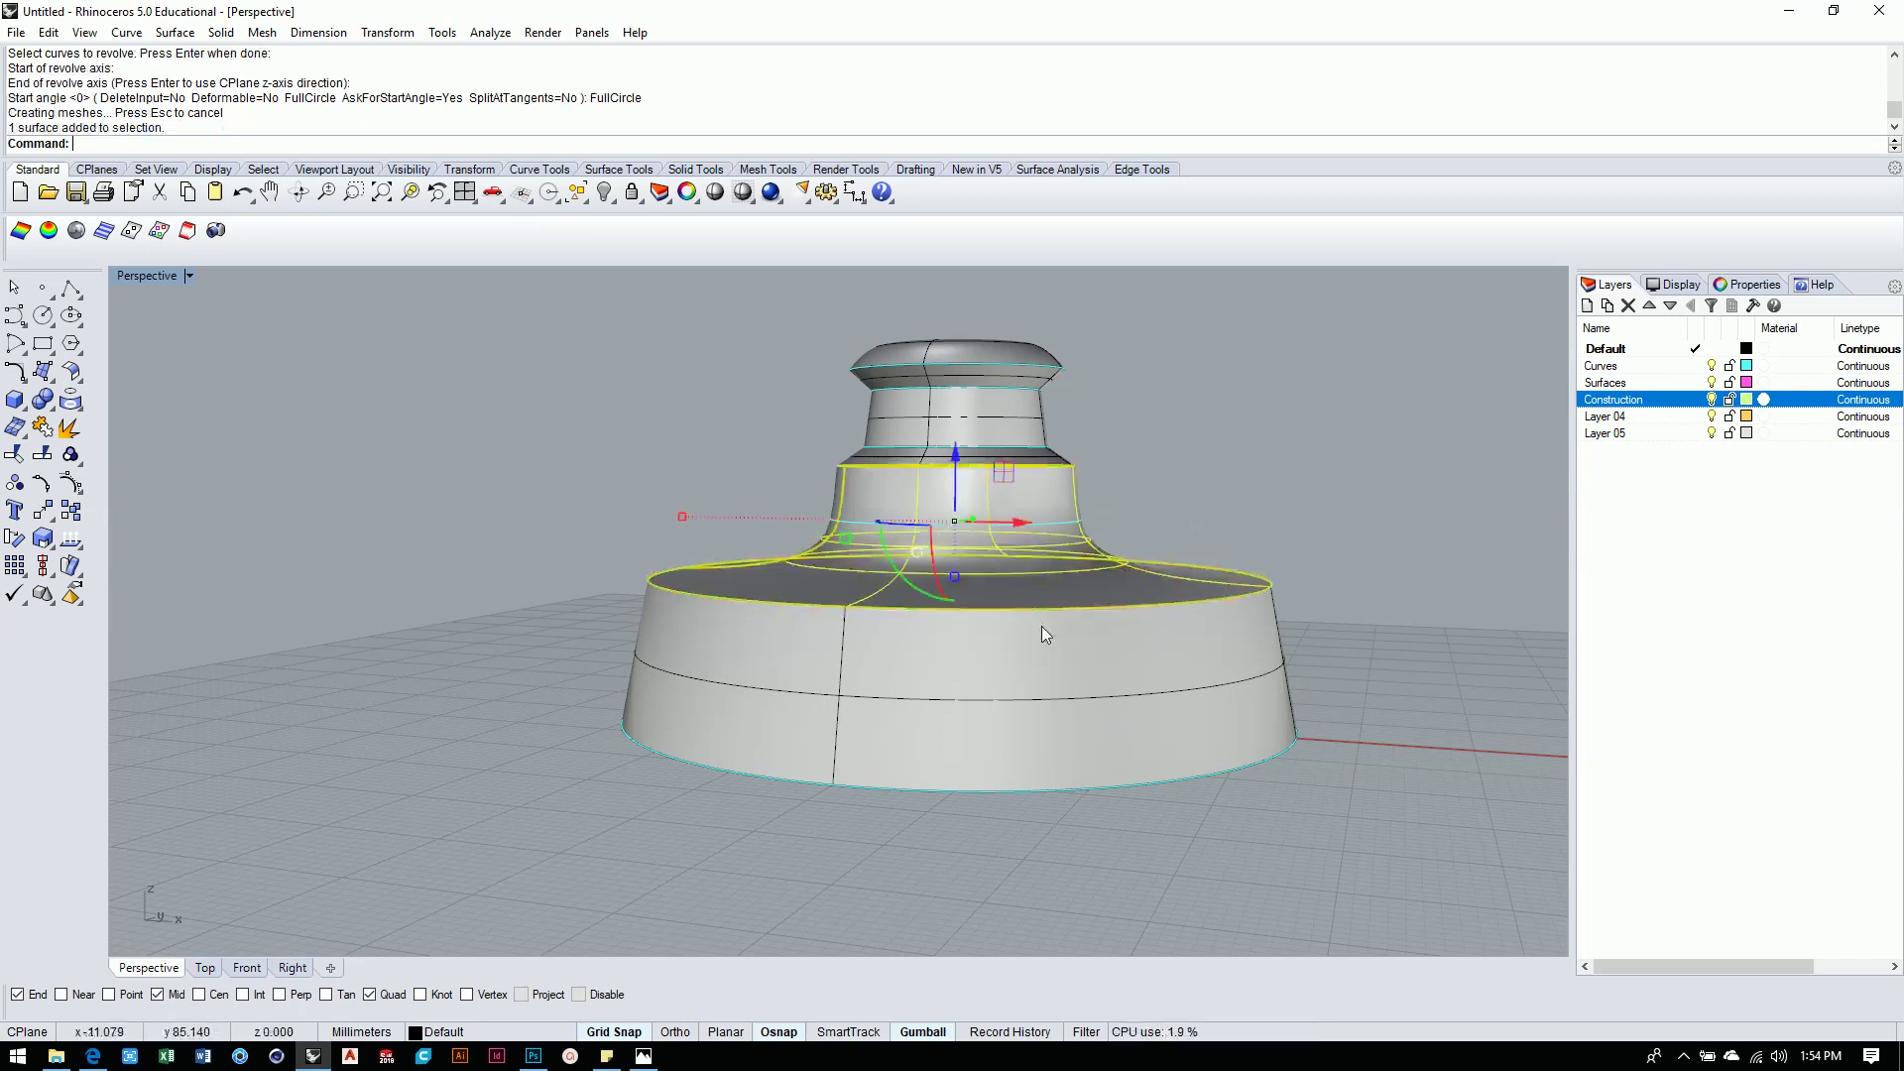